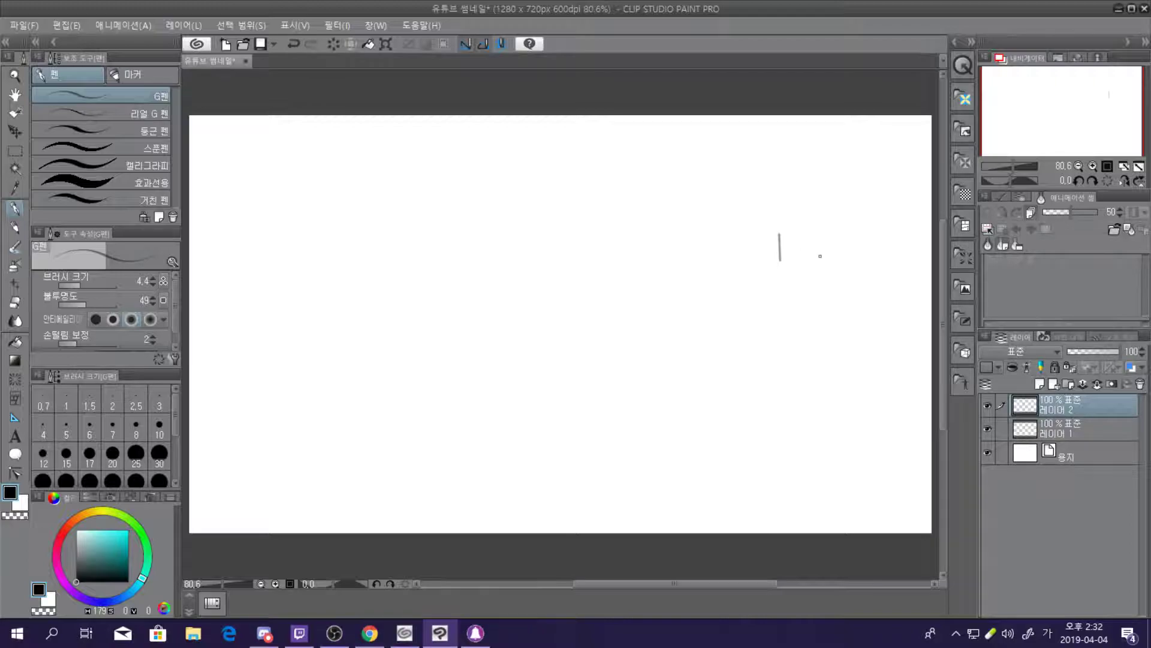
{"action": "mouse_move", "coordinate": [782, 242]}
{"action": "left_mouse_down"}
{"action": "mouse_move", "coordinate": [863, 183]}
{"action": "mouse_move", "coordinate": [785, 241]}
{"action": "mouse_move", "coordinate": [808, 335]}
{"action": "left_mouse_up"}
{"action": "key", "text": "ctrl+z"}
{"action": "key", "text": "ctrl+z"}
{"action": "mouse_move", "coordinate": [722, 243]}
{"action": "left_mouse_down"}
{"action": "mouse_move", "coordinate": [738, 146]}
{"action": "mouse_move", "coordinate": [795, 160]}
{"action": "mouse_move", "coordinate": [720, 193]}
{"action": "mouse_move", "coordinate": [769, 277]}
{"action": "left_mouse_up"}
{"action": "key", "text": "ctrl+z"}
{"action": "key", "text": "ctrl+z"}
{"action": "mouse_move", "coordinate": [721, 221]}
{"action": "left_mouse_down"}
{"action": "mouse_move", "coordinate": [847, 255]}
{"action": "mouse_move", "coordinate": [726, 240]}
{"action": "left_mouse_up"}
{"action": "key", "text": "ctrl+z"}
{"action": "left_click_drag", "start_coordinate": [657, 225], "coordinate": [613, 355]}
{"action": "key", "text": "ctrl+z"}
{"action": "mouse_move", "coordinate": [703, 277]}
{"action": "left_mouse_down"}
{"action": "mouse_move", "coordinate": [815, 186]}
{"action": "mouse_move", "coordinate": [833, 287]}
{"action": "left_mouse_up"}
{"action": "key", "text": "ctrl+z"}
{"action": "mouse_move", "coordinate": [710, 255]}
{"action": "left_mouse_down"}
{"action": "mouse_move", "coordinate": [818, 180]}
{"action": "mouse_move", "coordinate": [725, 267]}
{"action": "mouse_move", "coordinate": [719, 180]}
{"action": "mouse_move", "coordinate": [848, 243]}
{"action": "mouse_move", "coordinate": [727, 227]}
{"action": "mouse_move", "coordinate": [854, 174]}
{"action": "mouse_move", "coordinate": [730, 247]}
{"action": "mouse_move", "coordinate": [718, 186]}
{"action": "left_mouse_up"}
{"action": "key", "text": "ctrl+z"}
{"action": "key", "text": "ctrl+z"}
{"action": "key", "text": "ctrl+z"}
{"action": "mouse_move", "coordinate": [748, 236]}
{"action": "left_mouse_down"}
{"action": "mouse_move", "coordinate": [833, 151]}
{"action": "mouse_move", "coordinate": [873, 229]}
{"action": "mouse_move", "coordinate": [798, 256]}
{"action": "mouse_move", "coordinate": [747, 153]}
{"action": "mouse_move", "coordinate": [840, 167]}
{"action": "mouse_move", "coordinate": [843, 223]}
{"action": "mouse_move", "coordinate": [794, 251]}
{"action": "mouse_move", "coordinate": [742, 183]}
{"action": "left_mouse_up"}
{"action": "key", "text": "ctrl+z"}
{"action": "key", "text": "ctrl+z"}
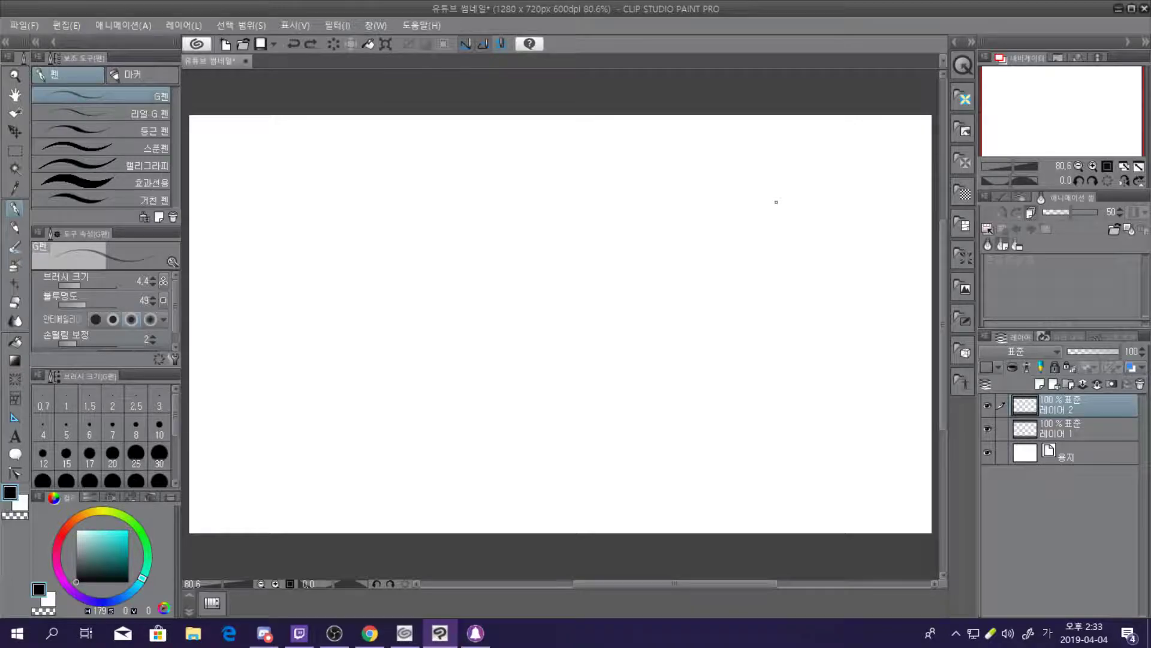
Sketch a round head outline in the upper right part of the canvas with the G pen
{"action": "scroll", "coordinate": [762, 201], "scroll_direction": "up", "scroll_amount": 1}
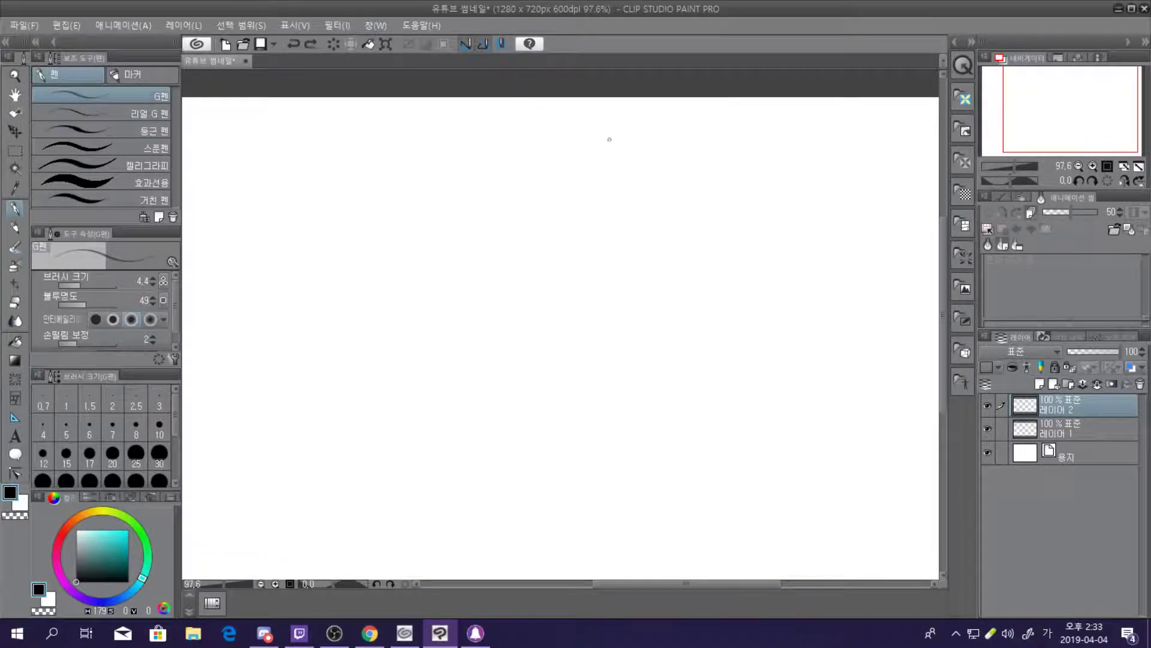
{"action": "mouse_move", "coordinate": [688, 212]}
{"action": "left_mouse_down"}
{"action": "mouse_move", "coordinate": [781, 159]}
{"action": "mouse_move", "coordinate": [777, 174]}
{"action": "mouse_move", "coordinate": [820, 160]}
{"action": "left_mouse_up"}
{"action": "key", "text": "ctrl+z"}
{"action": "key", "text": "ctrl+z"}
{"action": "mouse_move", "coordinate": [722, 209]}
{"action": "left_mouse_down"}
{"action": "mouse_move", "coordinate": [769, 134]}
{"action": "mouse_move", "coordinate": [813, 133]}
{"action": "mouse_move", "coordinate": [864, 243]}
{"action": "left_mouse_up"}
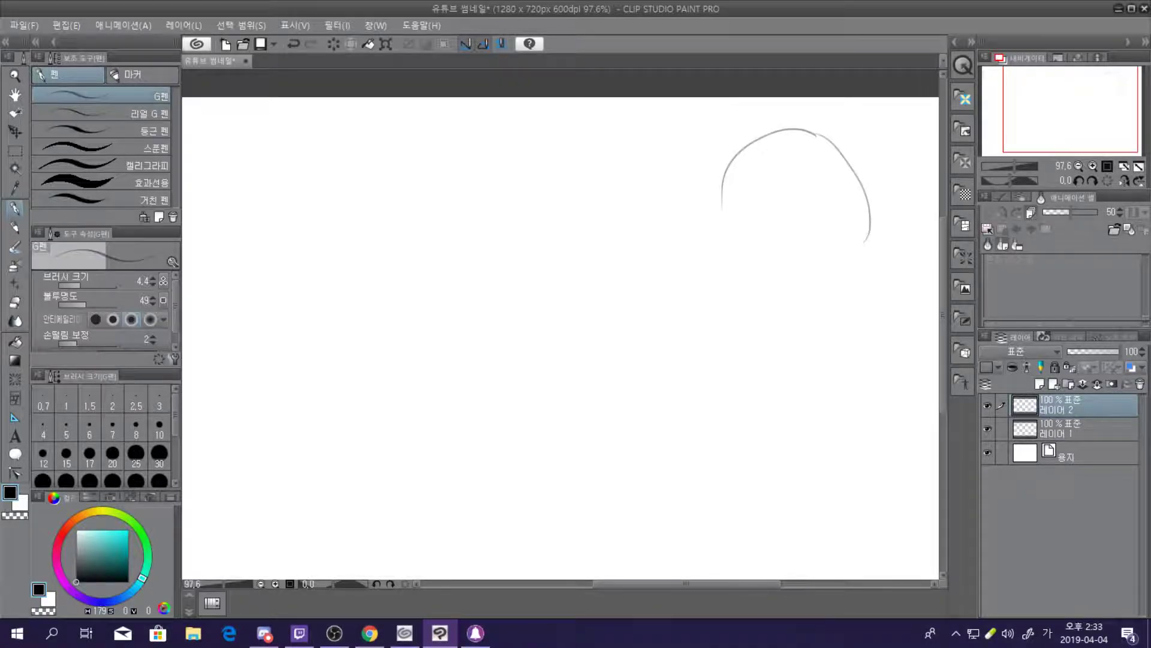
{"action": "mouse_move", "coordinate": [721, 185]}
{"action": "left_mouse_down"}
{"action": "mouse_move", "coordinate": [722, 249]}
{"action": "mouse_move", "coordinate": [748, 285]}
{"action": "mouse_move", "coordinate": [780, 300]}
{"action": "mouse_move", "coordinate": [864, 241]}
{"action": "left_mouse_up"}
{"action": "key", "text": "ctrl+z"}
{"action": "key", "text": "ctrl+y"}
{"action": "key", "text": "ctrl+z"}
{"action": "left_click_drag", "start_coordinate": [870, 228], "coordinate": [781, 297]}
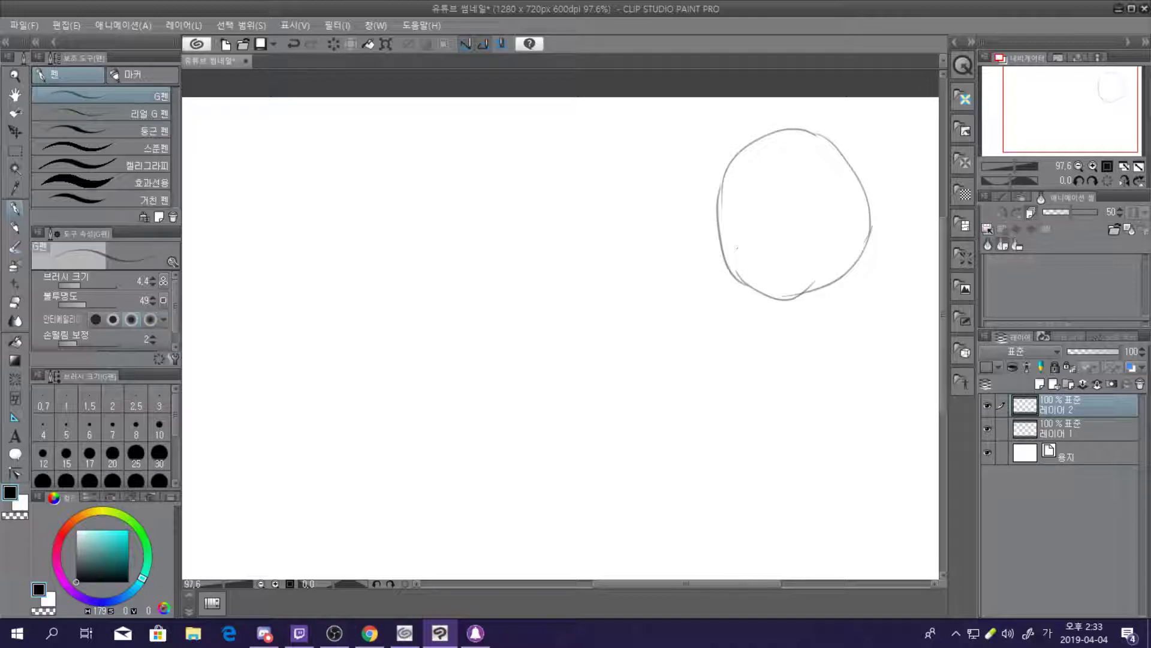
Reinforce the left side and the chin curve of the head outline with extra pen strokes
{"action": "left_click_drag", "start_coordinate": [727, 162], "coordinate": [727, 250]}
{"action": "key", "text": "ctrl+z"}
{"action": "left_click_drag", "start_coordinate": [720, 183], "coordinate": [751, 292]}
{"action": "left_click_drag", "start_coordinate": [722, 246], "coordinate": [783, 299]}
{"action": "key", "text": "ctrl+z"}
{"action": "left_click_drag", "start_coordinate": [719, 247], "coordinate": [787, 298]}
{"action": "key", "text": "ctrl+z"}
{"action": "left_click_drag", "start_coordinate": [720, 253], "coordinate": [777, 295]}
{"action": "key", "text": "ctrl+z"}
{"action": "mouse_move", "coordinate": [722, 259]}
{"action": "left_mouse_down"}
{"action": "mouse_move", "coordinate": [796, 304]}
{"action": "mouse_move", "coordinate": [754, 290]}
{"action": "mouse_move", "coordinate": [793, 300]}
{"action": "mouse_move", "coordinate": [850, 270]}
{"action": "left_mouse_up"}
{"action": "key", "text": "ctrl+z"}
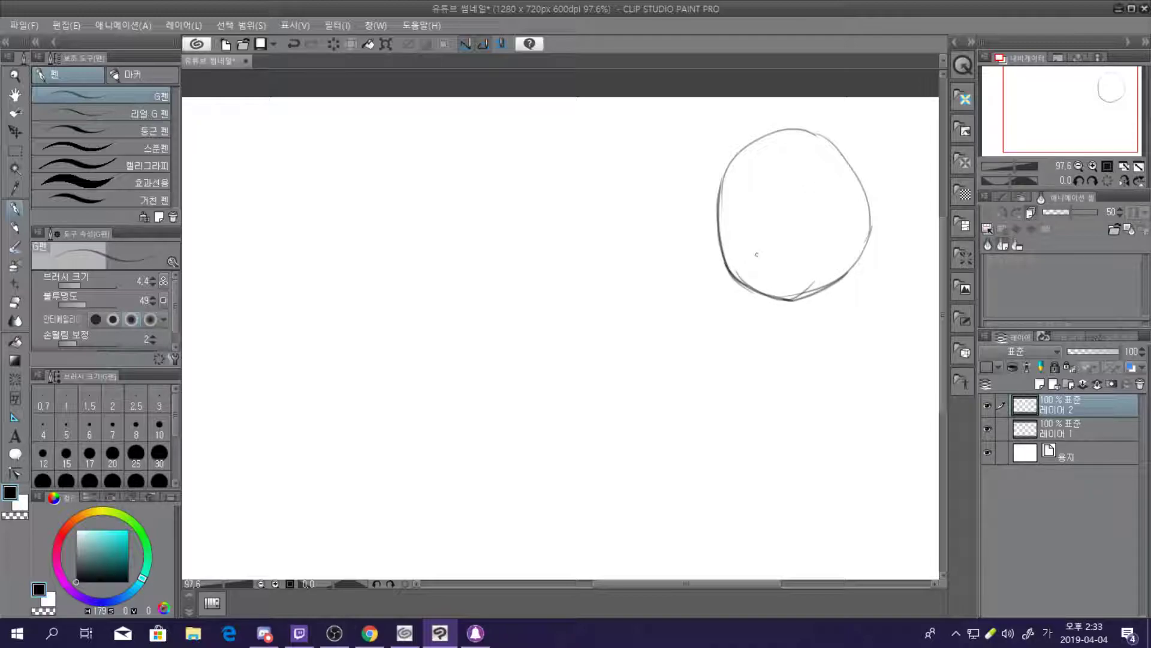
Draw a slightly curved horizontal guideline across the lower third of the head, redoing it until it spans the outline
{"action": "left_click_drag", "start_coordinate": [736, 257], "coordinate": [862, 243]}
{"action": "key", "text": "ctrl+z"}
{"action": "key", "text": "ctrl+z"}
{"action": "left_click_drag", "start_coordinate": [732, 253], "coordinate": [847, 239]}
{"action": "key", "text": "ctrl+z"}
{"action": "left_click_drag", "start_coordinate": [767, 250], "coordinate": [867, 245]}
{"action": "key", "text": "ctrl+z"}
{"action": "left_click_drag", "start_coordinate": [725, 241], "coordinate": [827, 246]}
{"action": "key", "text": "ctrl+z"}
{"action": "left_click_drag", "start_coordinate": [715, 235], "coordinate": [862, 235]}
{"action": "key", "text": "ctrl+z"}
{"action": "left_click_drag", "start_coordinate": [718, 235], "coordinate": [867, 245]}
{"action": "key", "text": "ctrl+z"}
{"action": "left_click_drag", "start_coordinate": [719, 236], "coordinate": [867, 244]}
Draw a curved vertical guideline slightly left of the head's centre, from near the crown down to the chin
{"action": "mouse_move", "coordinate": [777, 137]}
{"action": "left_mouse_down"}
{"action": "mouse_move", "coordinate": [769, 305]}
{"action": "mouse_move", "coordinate": [776, 158]}
{"action": "mouse_move", "coordinate": [770, 293]}
{"action": "left_mouse_up"}
{"action": "key", "text": "ctrl+z"}
{"action": "key", "text": "ctrl+z"}
{"action": "left_click_drag", "start_coordinate": [780, 134], "coordinate": [772, 300]}
{"action": "key", "text": "ctrl+z"}
{"action": "left_click_drag", "start_coordinate": [780, 134], "coordinate": [770, 291]}
{"action": "key", "text": "ctrl+z"}
{"action": "mouse_move", "coordinate": [782, 138]}
{"action": "left_mouse_down"}
{"action": "mouse_move", "coordinate": [763, 249]}
{"action": "mouse_move", "coordinate": [770, 325]}
{"action": "mouse_move", "coordinate": [772, 202]}
{"action": "mouse_move", "coordinate": [775, 279]}
{"action": "left_mouse_up"}
{"action": "key", "text": "ctrl+z"}
{"action": "key", "text": "ctrl+z"}
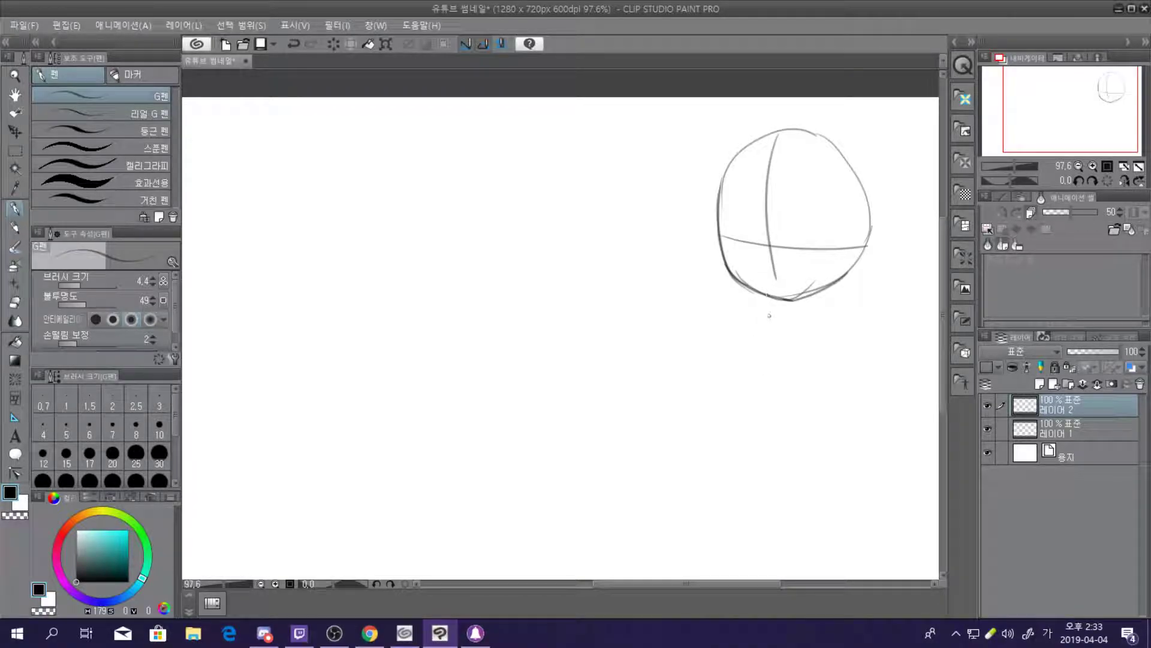
{"action": "left_click_drag", "start_coordinate": [771, 259], "coordinate": [778, 308]}
{"action": "key", "text": "ctrl+z"}
{"action": "key", "text": "ctrl+z"}
{"action": "left_click_drag", "start_coordinate": [781, 141], "coordinate": [778, 287]}
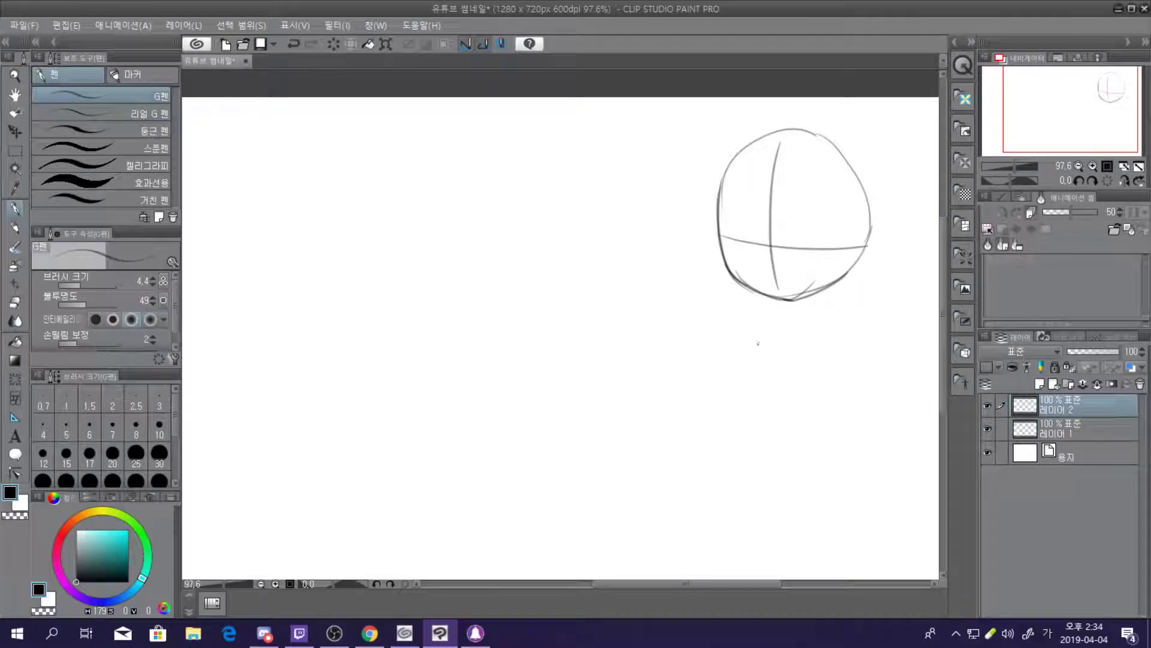
{"action": "left_click_drag", "start_coordinate": [756, 287], "coordinate": [740, 433]}
{"action": "key", "text": "ctrl+z"}
{"action": "left_click_drag", "start_coordinate": [765, 294], "coordinate": [757, 437]}
{"action": "key", "text": "ctrl+z"}
{"action": "left_click_drag", "start_coordinate": [757, 291], "coordinate": [750, 446]}
{"action": "key", "text": "ctrl+z"}
{"action": "left_click_drag", "start_coordinate": [767, 298], "coordinate": [776, 317]}
{"action": "key", "text": "ctrl+z"}
{"action": "mouse_move", "coordinate": [768, 289]}
{"action": "left_mouse_down"}
{"action": "mouse_move", "coordinate": [864, 384]}
{"action": "mouse_move", "coordinate": [720, 414]}
{"action": "mouse_move", "coordinate": [858, 306]}
{"action": "mouse_move", "coordinate": [827, 447]}
{"action": "mouse_move", "coordinate": [737, 416]}
{"action": "left_mouse_up"}
{"action": "key", "text": "ctrl+z"}
{"action": "key", "text": "ctrl+z"}
Sketch a large light guide circle for the body directly beneath the head, slightly wider than the head
{"action": "mouse_move", "coordinate": [717, 324]}
{"action": "left_mouse_down"}
{"action": "mouse_move", "coordinate": [861, 333]}
{"action": "mouse_move", "coordinate": [851, 435]}
{"action": "mouse_move", "coordinate": [731, 464]}
{"action": "mouse_move", "coordinate": [710, 332]}
{"action": "mouse_move", "coordinate": [882, 327]}
{"action": "mouse_move", "coordinate": [872, 426]}
{"action": "mouse_move", "coordinate": [731, 447]}
{"action": "left_mouse_up"}
{"action": "key", "text": "ctrl+z"}
{"action": "key", "text": "ctrl+z"}
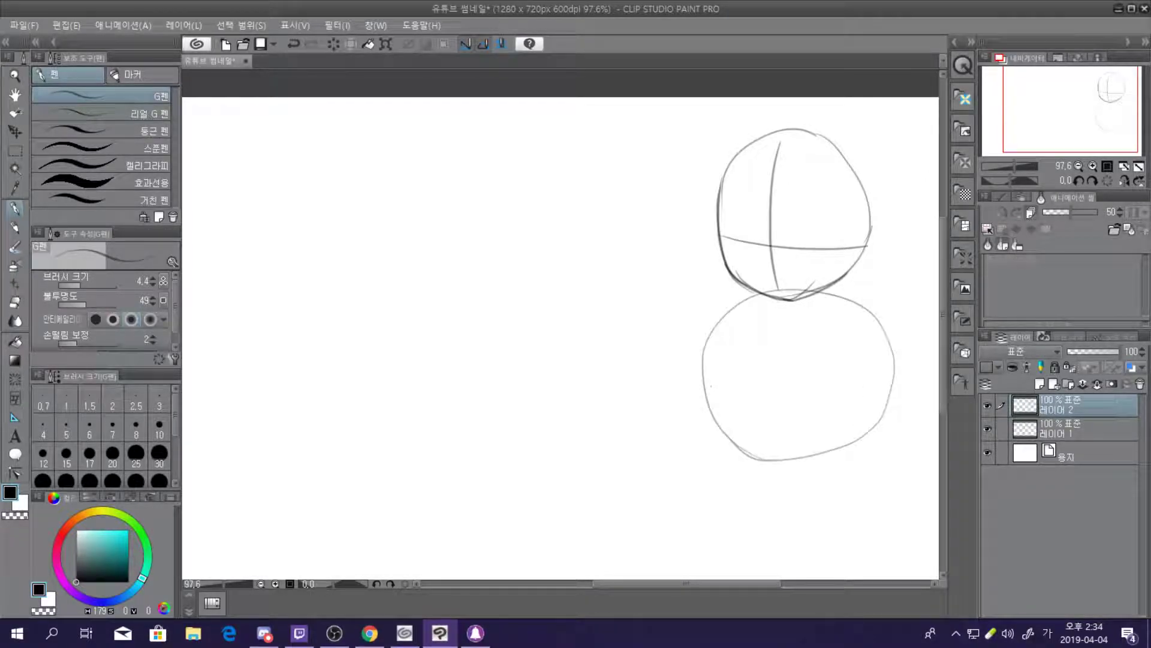
{"action": "left_click_drag", "start_coordinate": [768, 294], "coordinate": [758, 420]}
{"action": "key", "text": "ctrl+z"}
{"action": "left_click_drag", "start_coordinate": [768, 292], "coordinate": [762, 393]}
{"action": "key", "text": "ctrl+z"}
Sketch the torso inside the body circle with two side lines and a rounded lower edge
{"action": "scroll", "coordinate": [833, 278], "scroll_direction": "down", "scroll_amount": 3}
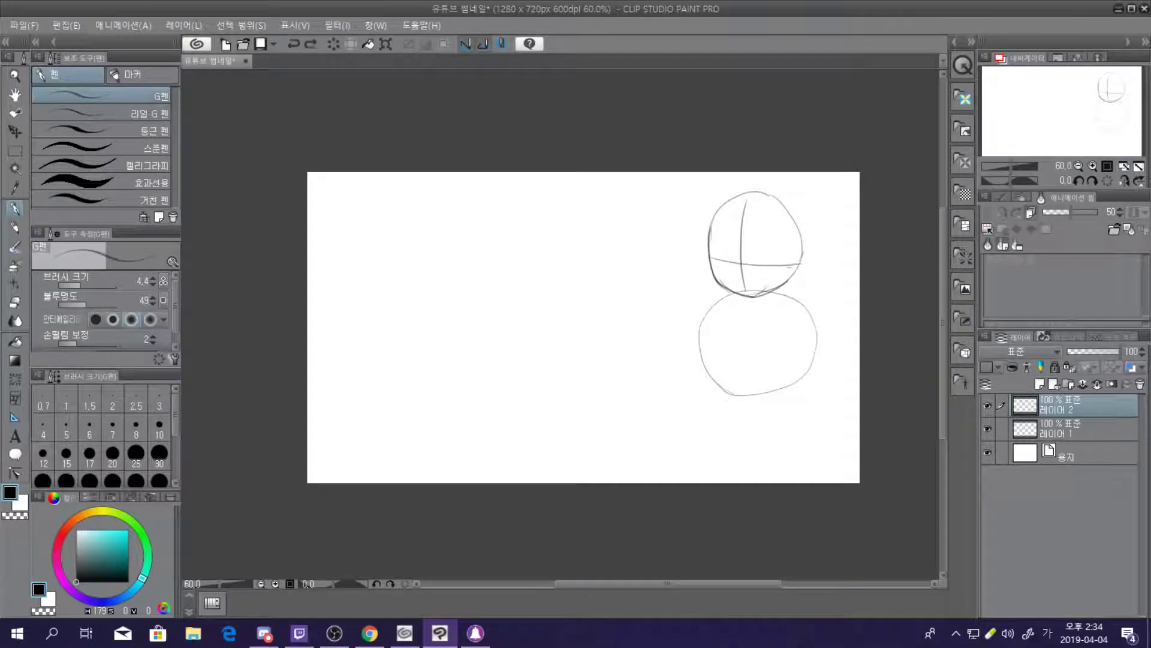
{"action": "scroll", "coordinate": [833, 278], "scroll_direction": "up", "scroll_amount": 2}
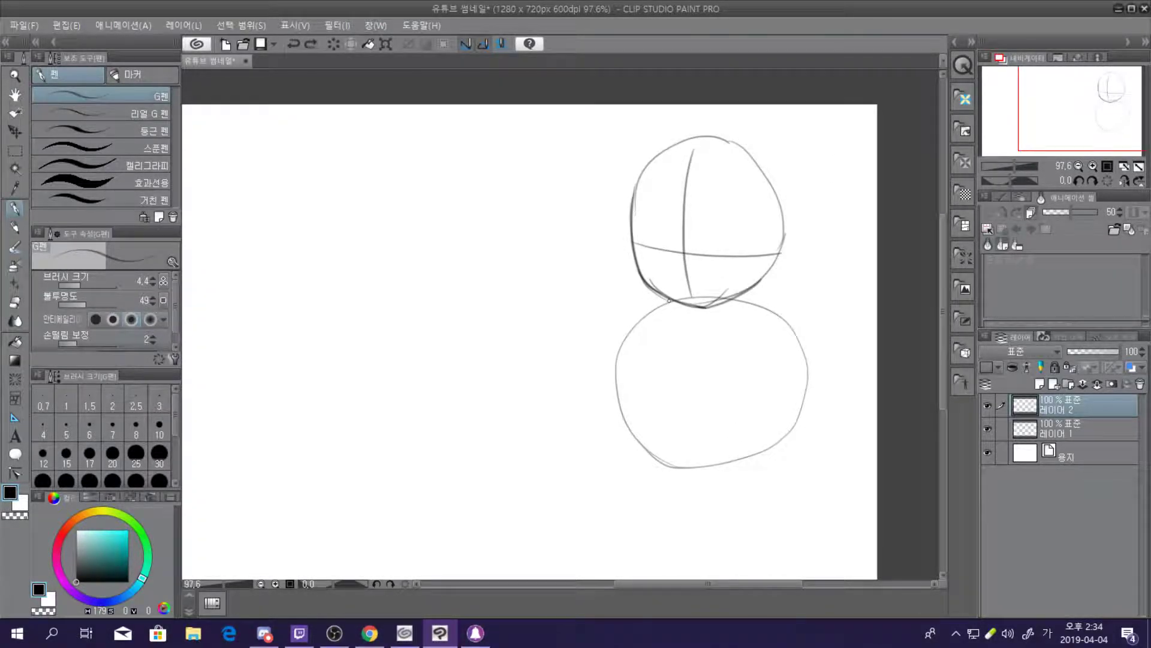
{"action": "left_click_drag", "start_coordinate": [670, 302], "coordinate": [657, 389]}
{"action": "left_click_drag", "start_coordinate": [733, 303], "coordinate": [731, 379]}
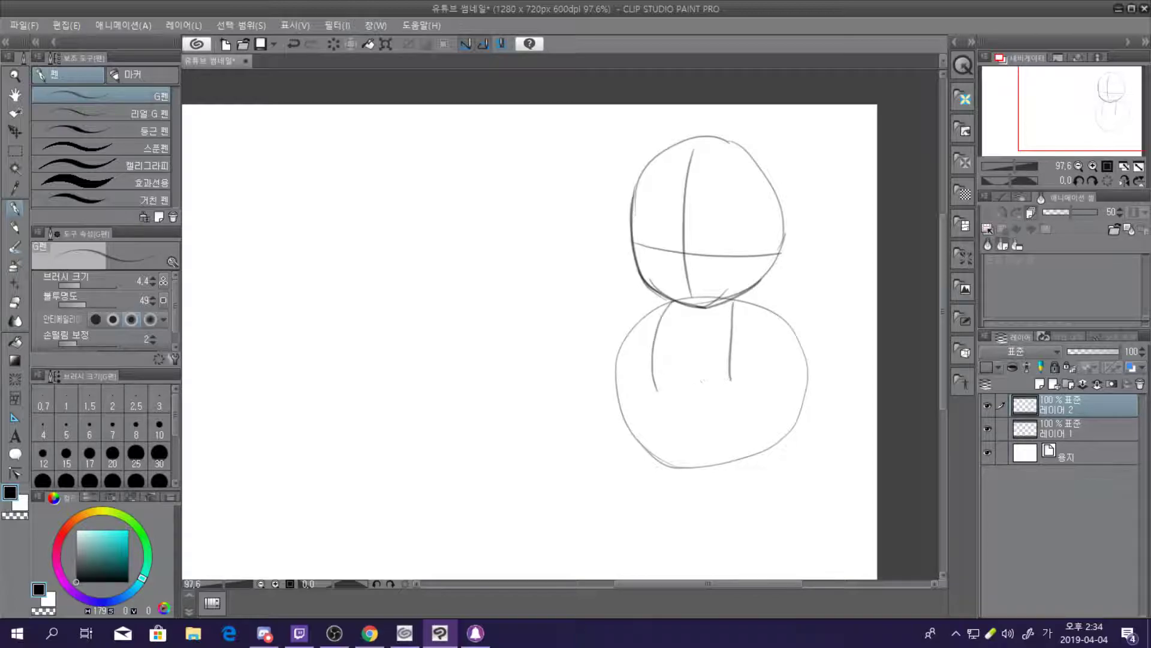
{"action": "mouse_move", "coordinate": [662, 392]}
{"action": "left_mouse_down"}
{"action": "mouse_move", "coordinate": [703, 400]}
{"action": "mouse_move", "coordinate": [736, 379]}
{"action": "left_mouse_up"}
{"action": "left_click", "coordinate": [689, 393]}
{"action": "key", "text": "ctrl+z"}
{"action": "key", "text": "ctrl+z"}
{"action": "left_click_drag", "start_coordinate": [659, 388], "coordinate": [736, 372]}
{"action": "key", "text": "ctrl+z"}
{"action": "mouse_move", "coordinate": [655, 387]}
{"action": "left_mouse_down"}
{"action": "mouse_move", "coordinate": [692, 403]}
{"action": "mouse_move", "coordinate": [730, 381]}
{"action": "left_mouse_up"}
Sketch two short legs from the torso's lower edge down to the bottom of the body circle
{"action": "left_click_drag", "start_coordinate": [651, 384], "coordinate": [668, 454]}
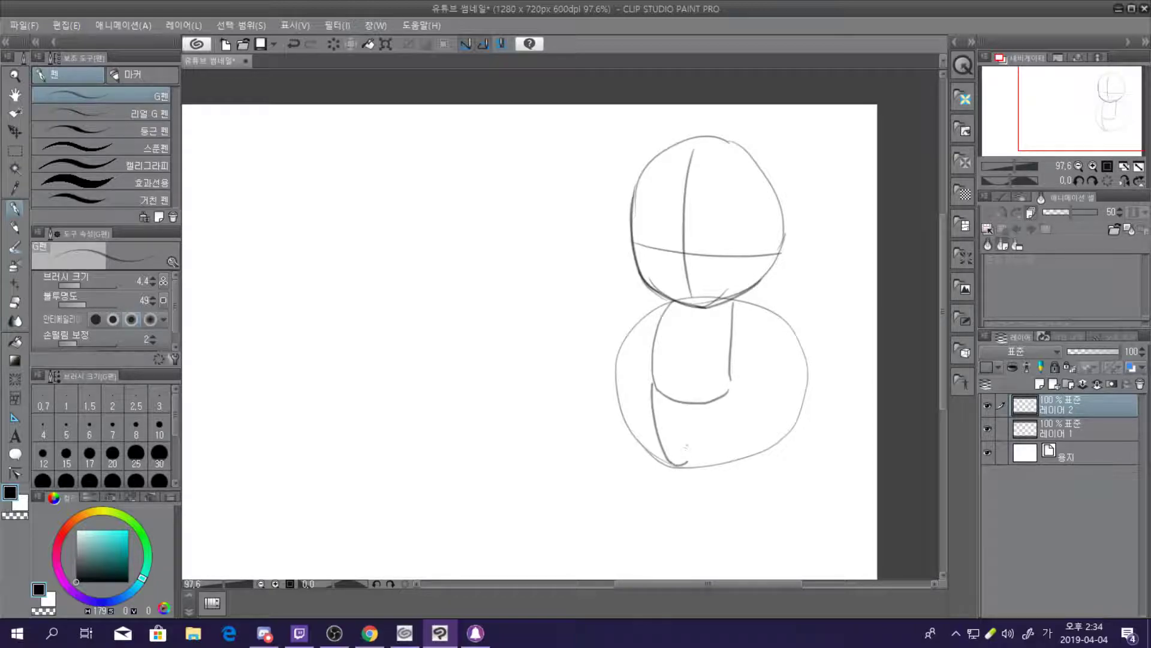
{"action": "left_click_drag", "start_coordinate": [693, 405], "coordinate": [693, 463]}
{"action": "left_click_drag", "start_coordinate": [701, 406], "coordinate": [714, 460]}
{"action": "left_click_drag", "start_coordinate": [731, 382], "coordinate": [733, 460]}
{"action": "key", "text": "ctrl+z"}
{"action": "left_click_drag", "start_coordinate": [731, 385], "coordinate": [732, 460]}
{"action": "key", "text": "ctrl+z"}
{"action": "left_click_drag", "start_coordinate": [733, 374], "coordinate": [734, 458]}
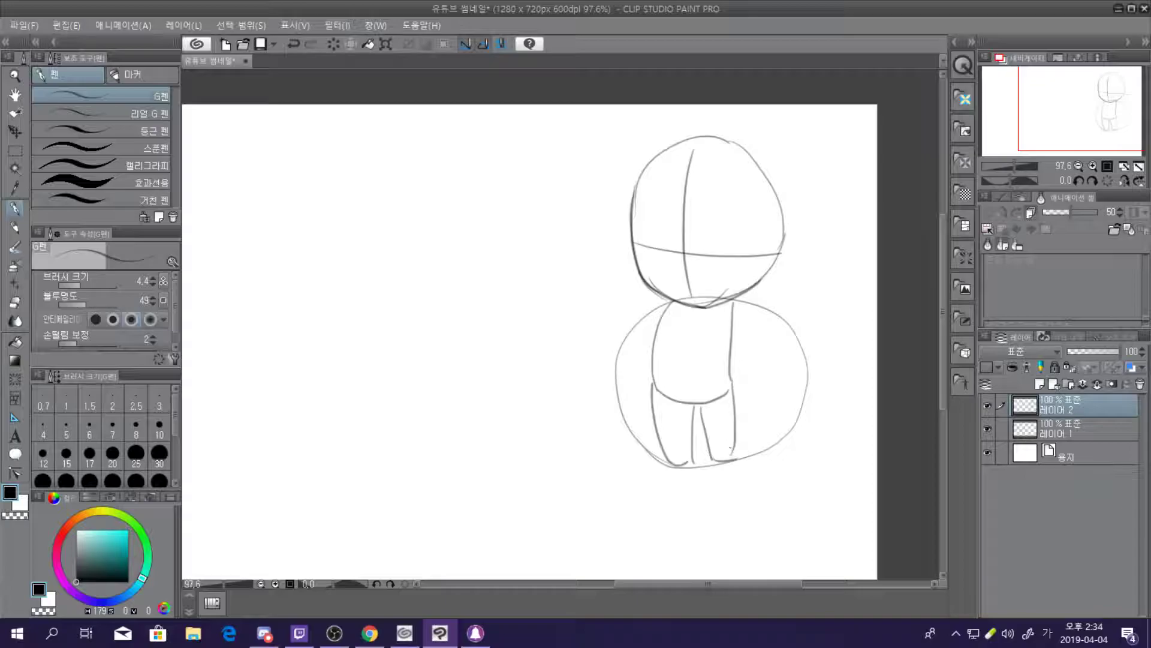
{"action": "key", "text": "ctrl+z"}
{"action": "left_click_drag", "start_coordinate": [731, 384], "coordinate": [734, 459]}
Sketch the short bent arm with its rounded hand on the left side of the torso
{"action": "scroll", "coordinate": [771, 146], "scroll_direction": "down", "scroll_amount": 5}
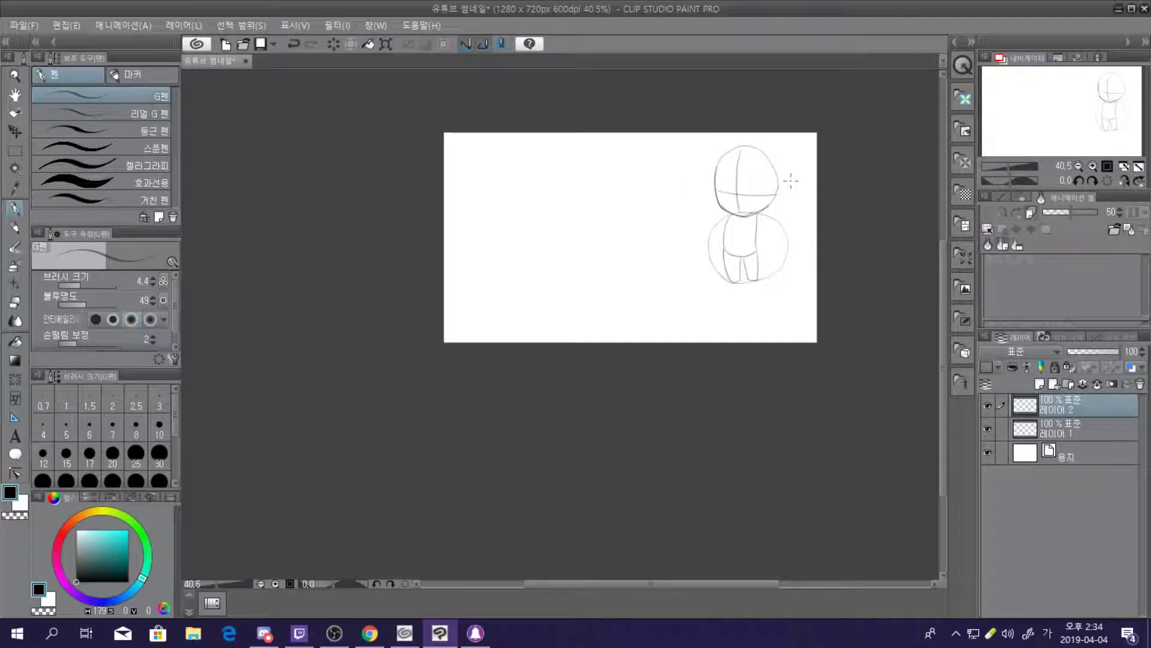
{"action": "scroll", "coordinate": [791, 181], "scroll_direction": "up", "scroll_amount": 6}
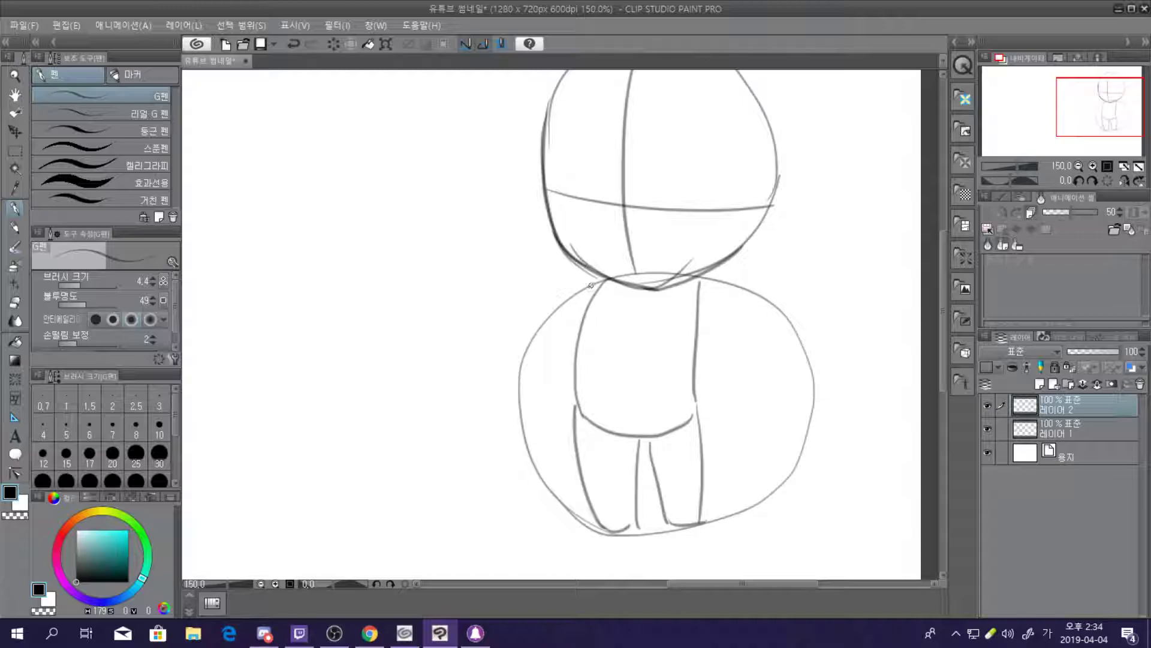
{"action": "mouse_move", "coordinate": [602, 277]}
{"action": "left_mouse_down"}
{"action": "mouse_move", "coordinate": [552, 342]}
{"action": "mouse_move", "coordinate": [580, 360]}
{"action": "mouse_move", "coordinate": [588, 303]}
{"action": "mouse_move", "coordinate": [613, 348]}
{"action": "mouse_move", "coordinate": [580, 359]}
{"action": "left_mouse_up"}
{"action": "key", "text": "ctrl+z"}
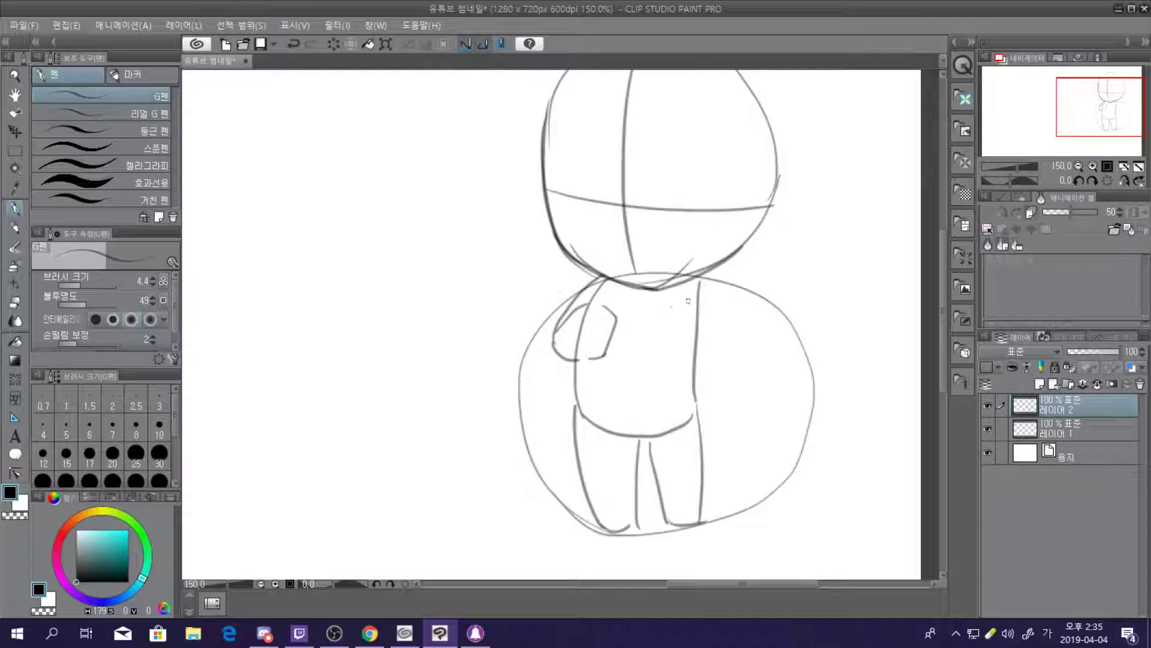
Sketch the short arm and blocky hand on the right side of the torso, redoing the hand outline
{"action": "left_click_drag", "start_coordinate": [699, 285], "coordinate": [714, 367]}
{"action": "key", "text": "ctrl+z"}
{"action": "left_click_drag", "start_coordinate": [700, 282], "coordinate": [720, 361]}
{"action": "mouse_move", "coordinate": [690, 309]}
{"action": "left_mouse_down"}
{"action": "mouse_move", "coordinate": [691, 362]}
{"action": "mouse_move", "coordinate": [741, 307]}
{"action": "mouse_move", "coordinate": [733, 347]}
{"action": "mouse_move", "coordinate": [713, 299]}
{"action": "mouse_move", "coordinate": [729, 354]}
{"action": "left_mouse_up"}
{"action": "key", "text": "ctrl+z"}
{"action": "key", "text": "ctrl+z"}
{"action": "key", "text": "ctrl+z"}
{"action": "key", "text": "ctrl+z"}
{"action": "mouse_move", "coordinate": [673, 309]}
{"action": "left_mouse_down"}
{"action": "mouse_move", "coordinate": [685, 361]}
{"action": "mouse_move", "coordinate": [717, 363]}
{"action": "mouse_move", "coordinate": [687, 367]}
{"action": "mouse_move", "coordinate": [722, 361]}
{"action": "left_mouse_up"}
{"action": "key", "text": "ctrl+z"}
{"action": "mouse_move", "coordinate": [675, 313]}
{"action": "left_mouse_down"}
{"action": "mouse_move", "coordinate": [729, 330]}
{"action": "mouse_move", "coordinate": [725, 358]}
{"action": "left_mouse_up"}
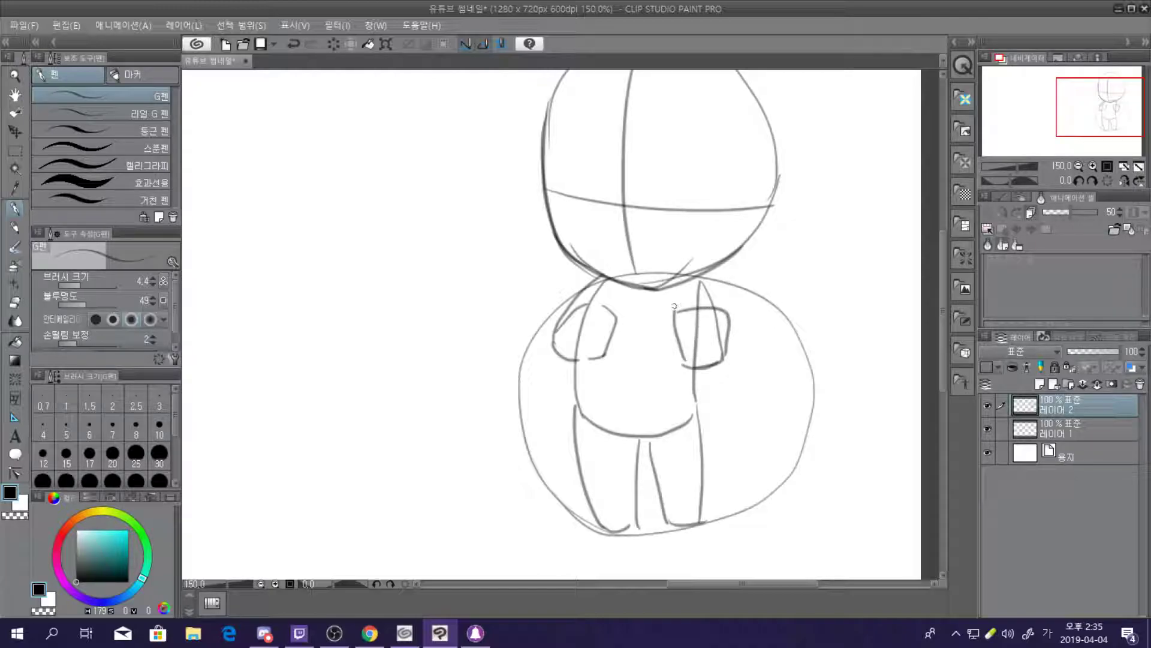
Move the whole figure sketch down and slightly right, into the lower right corner of the canvas
{"action": "scroll", "coordinate": [625, 287], "scroll_direction": "down", "scroll_amount": 5}
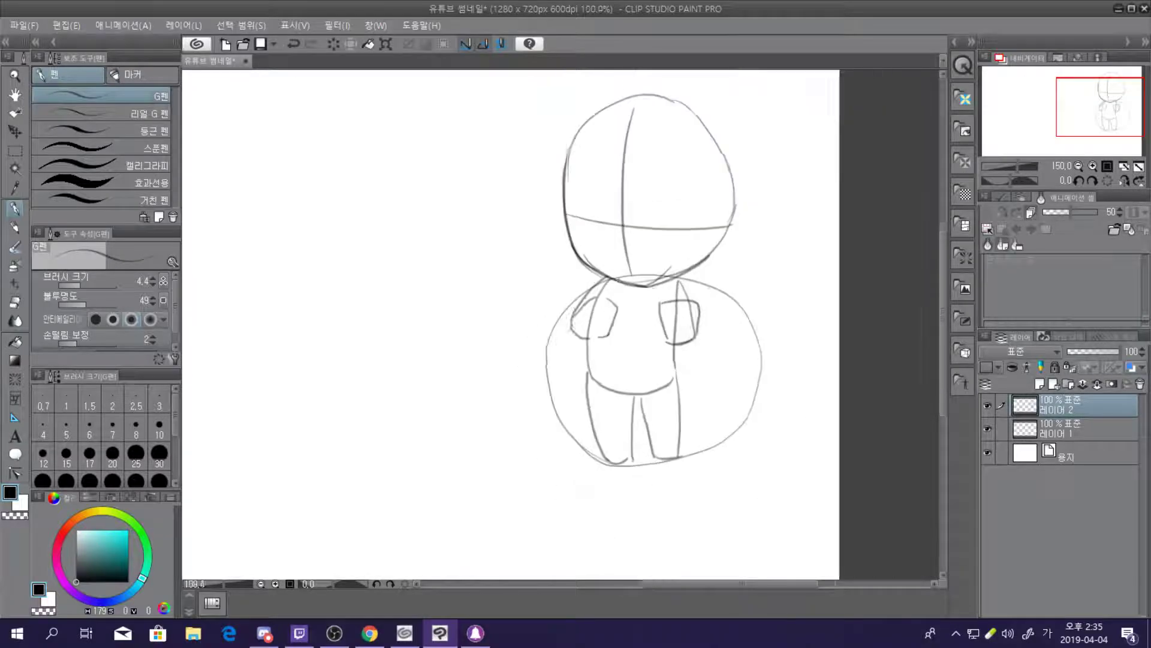
{"action": "scroll", "coordinate": [625, 287], "scroll_direction": "up", "scroll_amount": 1}
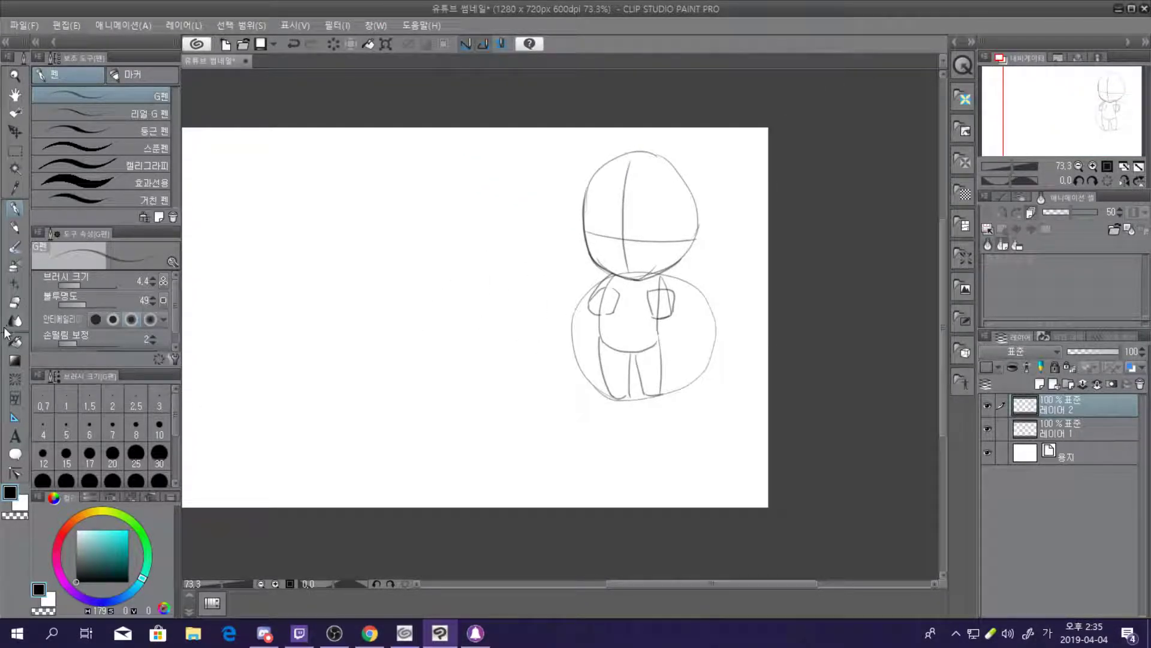
{"action": "left_click", "coordinate": [15, 152]}
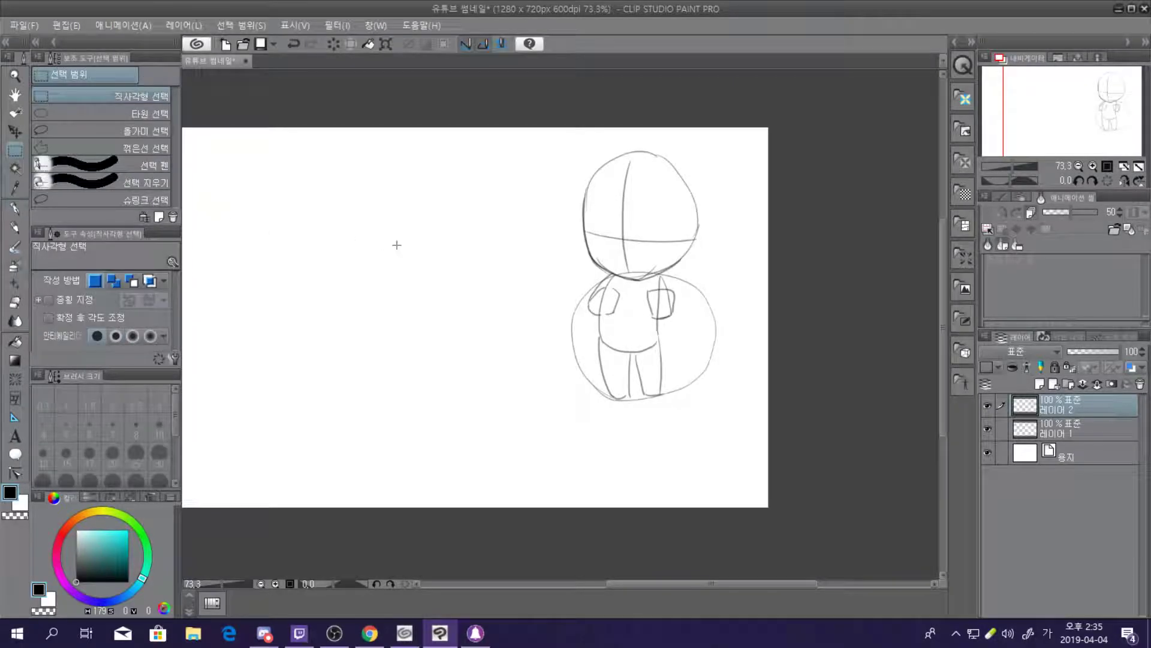
{"action": "left_click", "coordinate": [15, 208]}
{"action": "left_click_drag", "start_coordinate": [663, 298], "coordinate": [694, 385]}
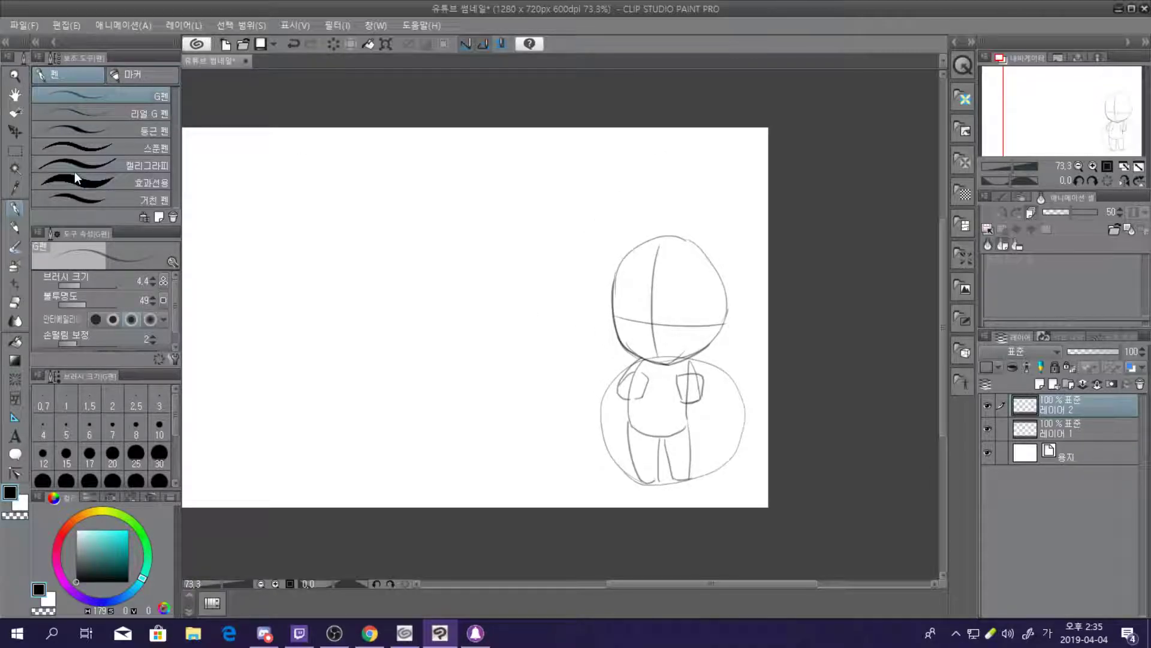
Select the whole figure with a rectangular selection and scale it up toward the upper left to nearly the canvas height
{"action": "left_click", "coordinate": [15, 150]}
{"action": "left_click_drag", "start_coordinate": [568, 224], "coordinate": [755, 493]}
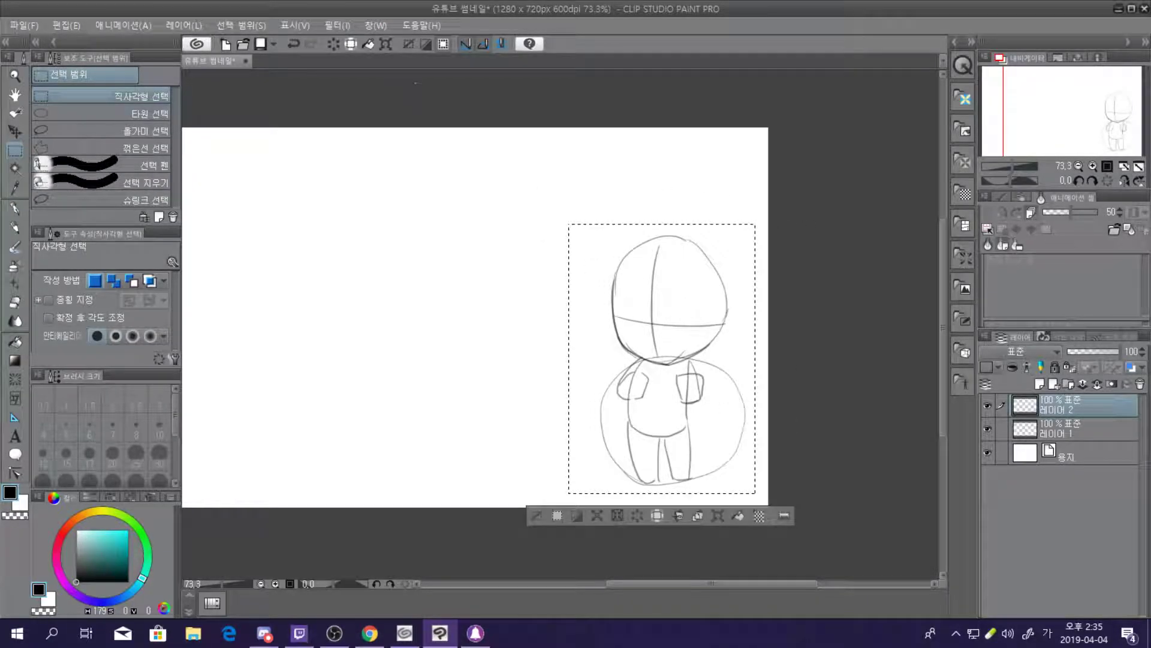
{"action": "left_click", "coordinate": [59, 24]}
{"action": "mouse_move", "coordinate": [110, 30]}
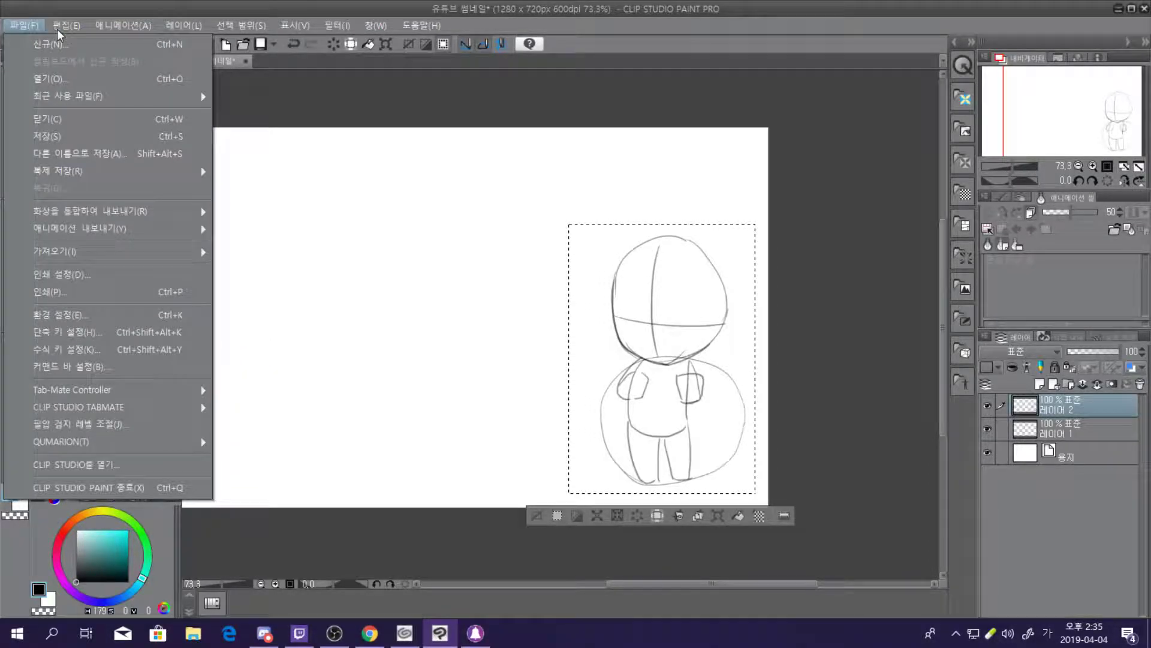
{"action": "mouse_move", "coordinate": [243, 27]}
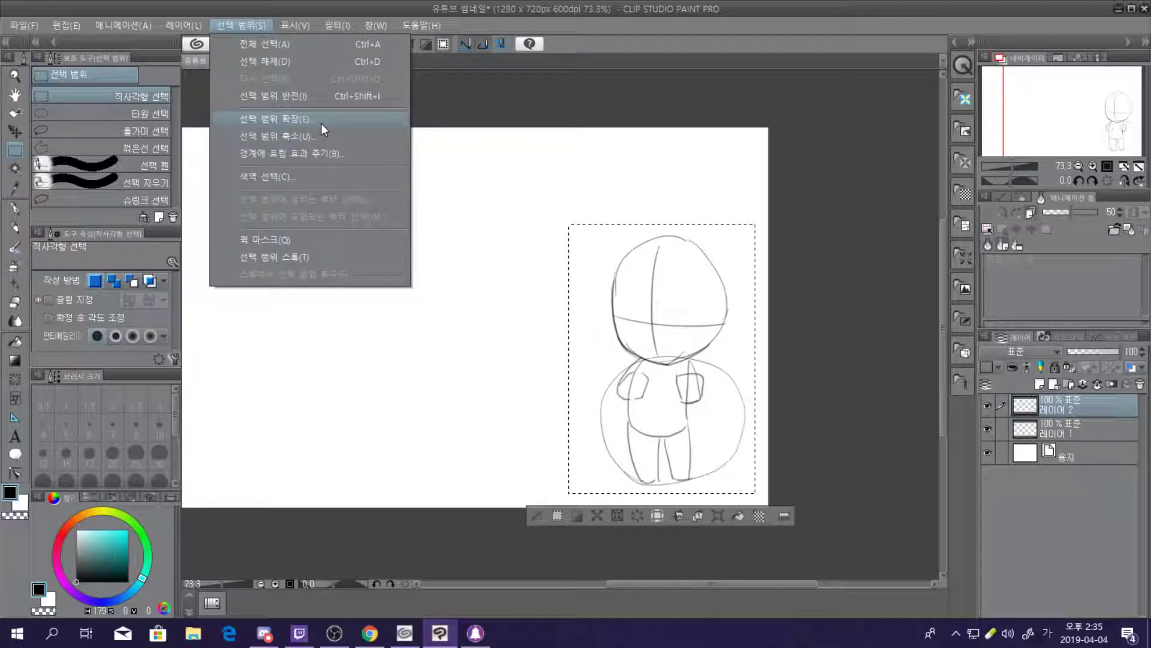
{"action": "mouse_move", "coordinate": [337, 24]}
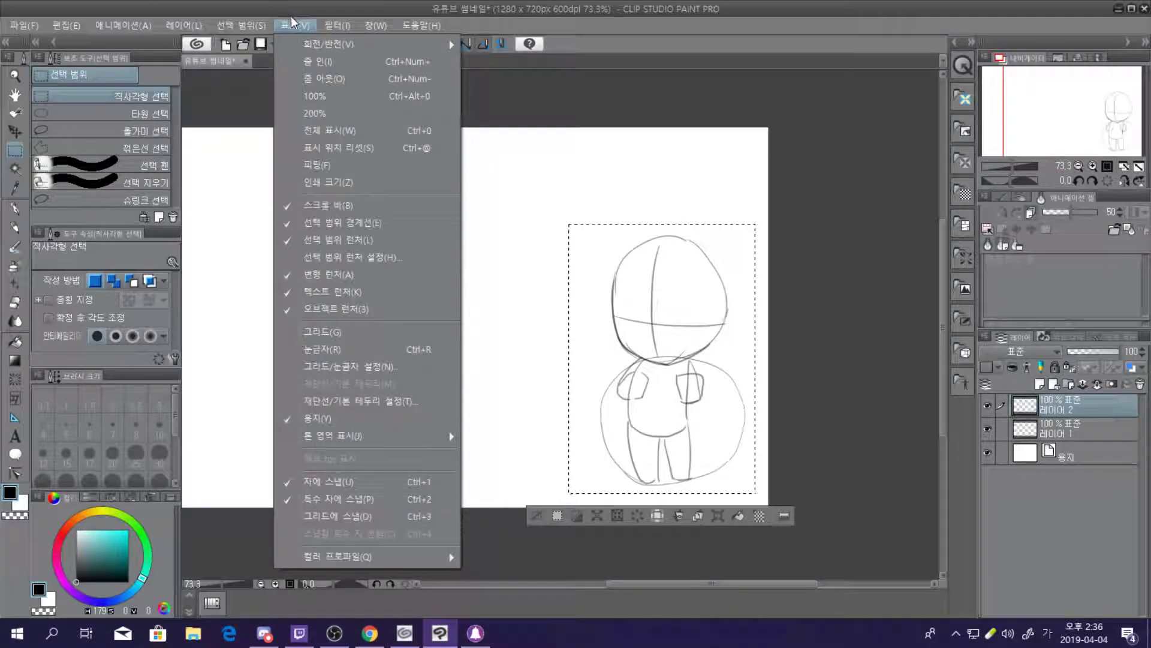
{"action": "mouse_move", "coordinate": [175, 27]}
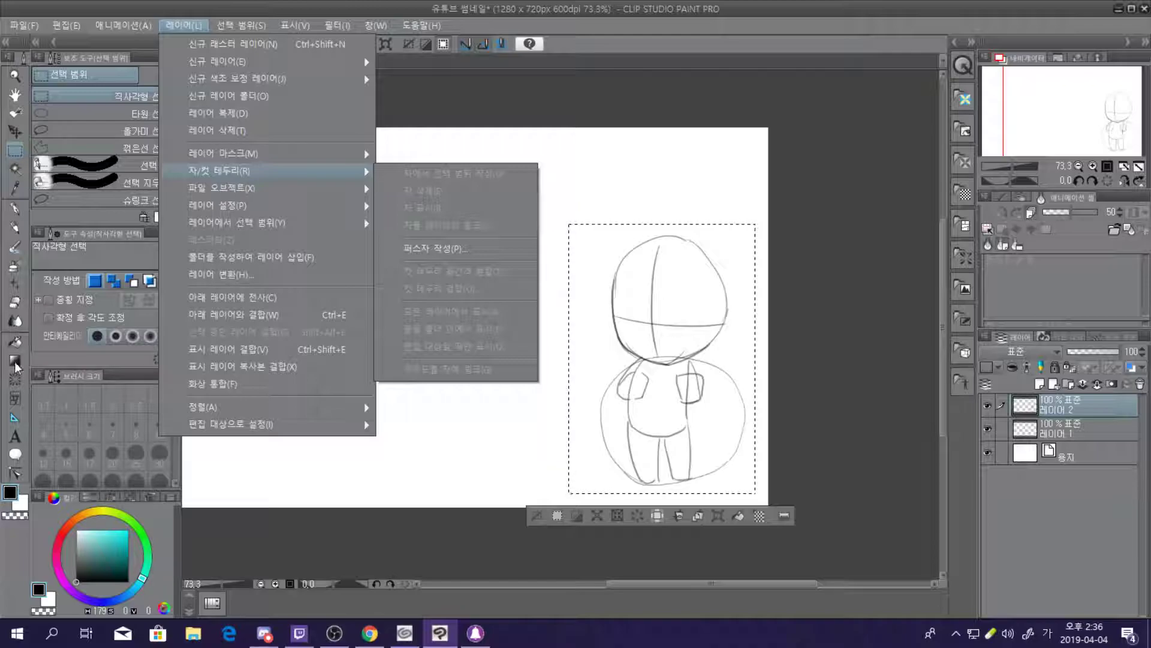
{"action": "left_click", "coordinate": [20, 135]}
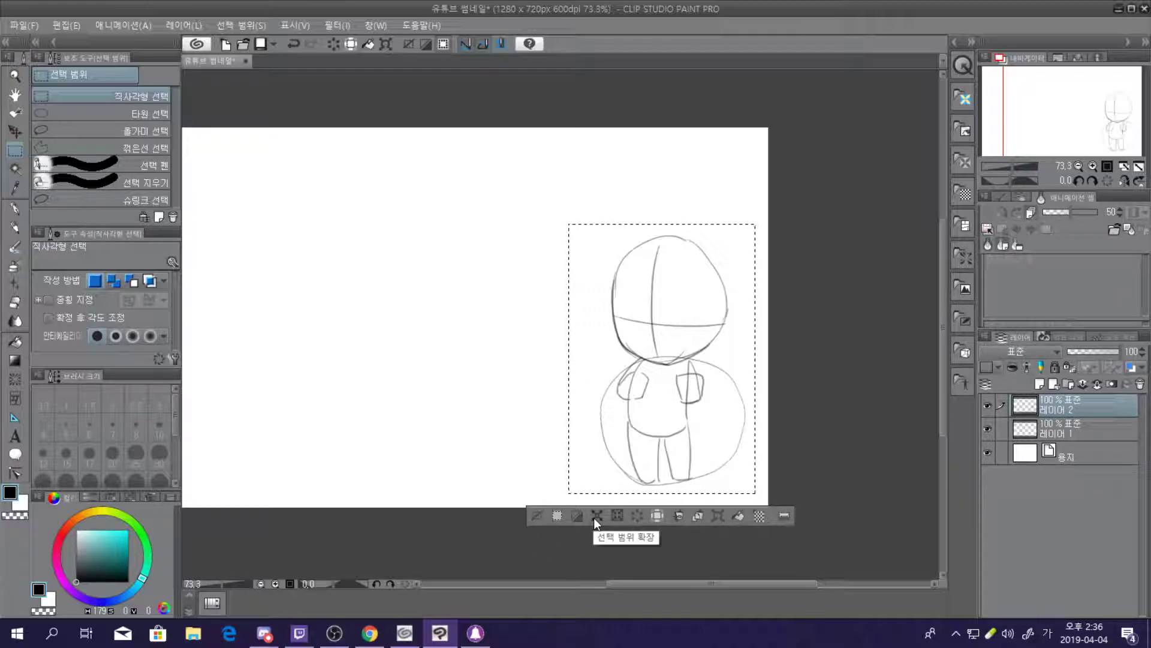
{"action": "left_click", "coordinate": [655, 514]}
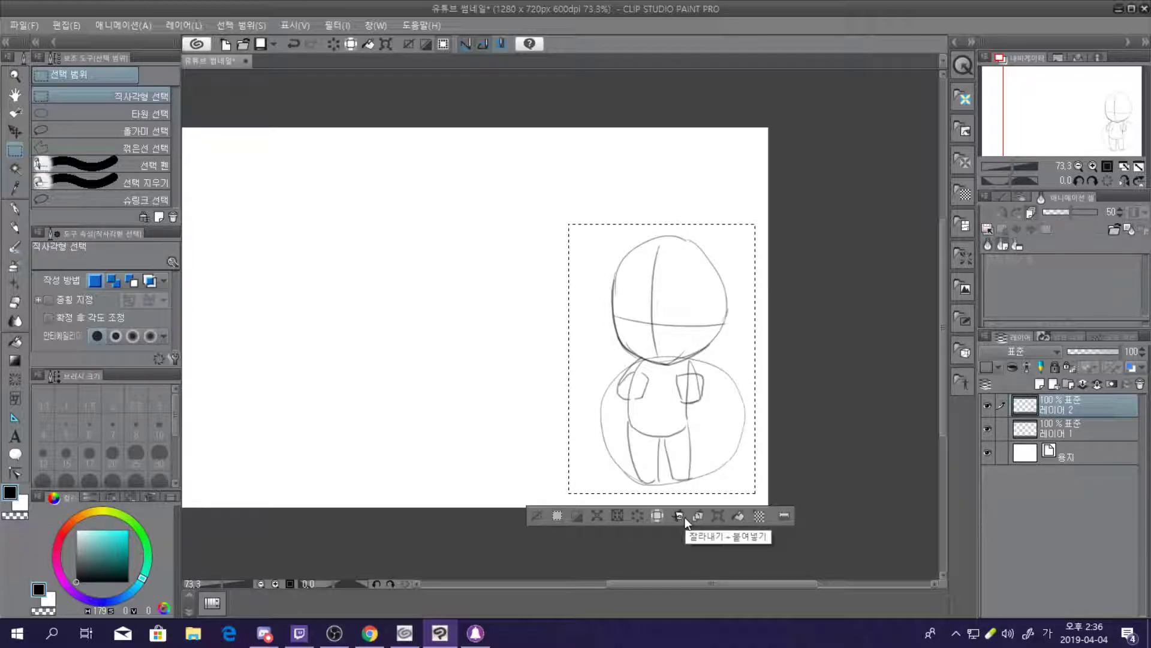
{"action": "left_click", "coordinate": [719, 521]}
{"action": "left_click_drag", "start_coordinate": [568, 224], "coordinate": [486, 138]}
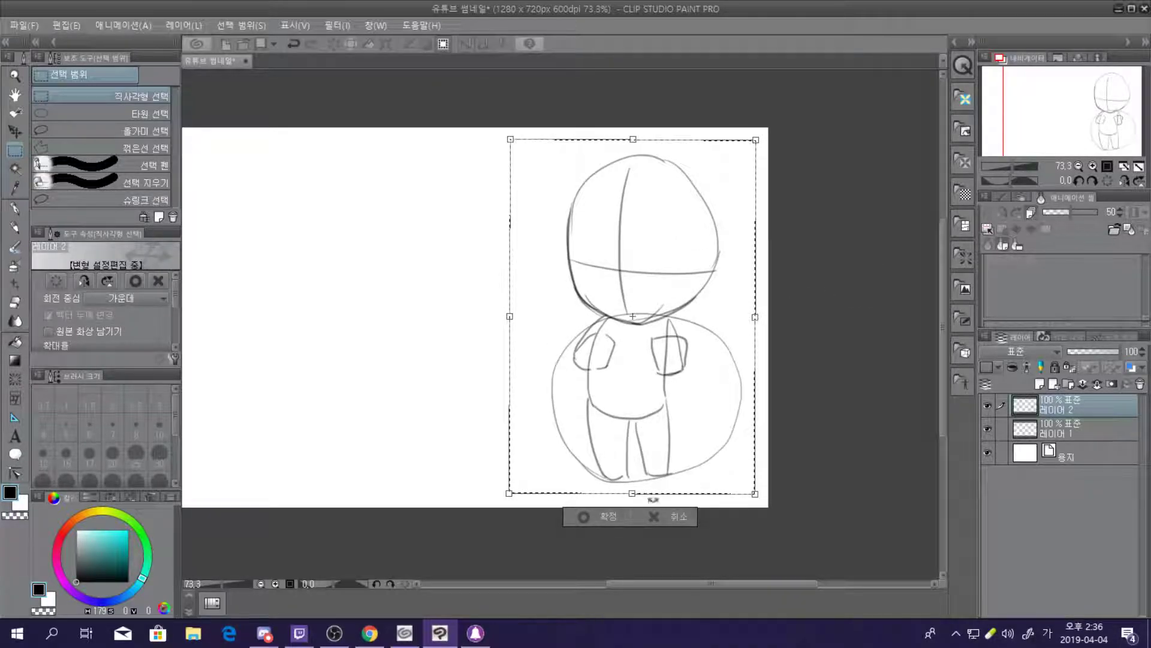
{"action": "left_click", "coordinate": [608, 516]}
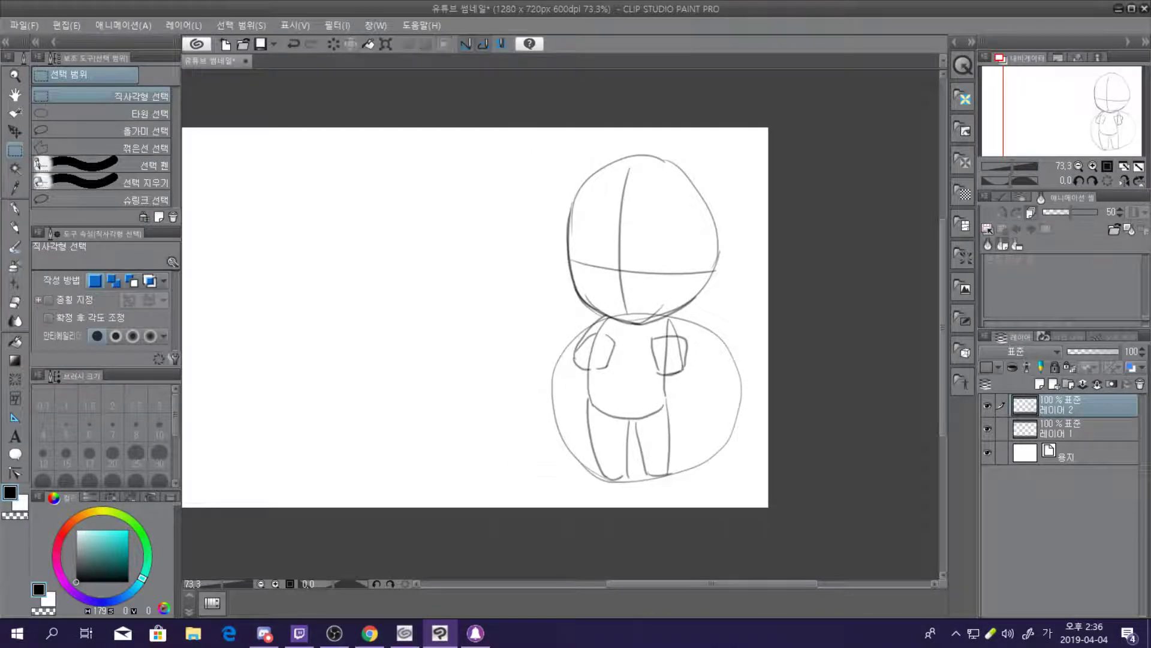
Switch back to the G-pen for sketching over the character's head
{"action": "scroll", "coordinate": [636, 368], "scroll_direction": "down", "scroll_amount": 1}
{"action": "scroll", "coordinate": [637, 368], "scroll_direction": "down", "scroll_amount": 1}
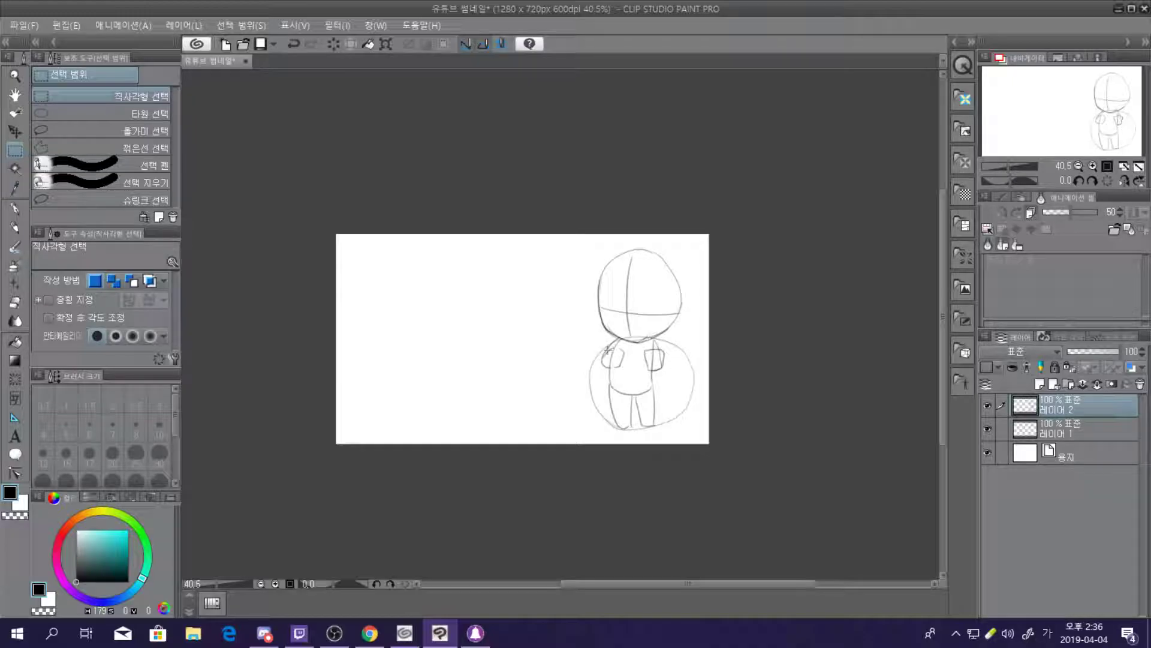
{"action": "scroll", "coordinate": [647, 355], "scroll_direction": "up", "scroll_amount": 4}
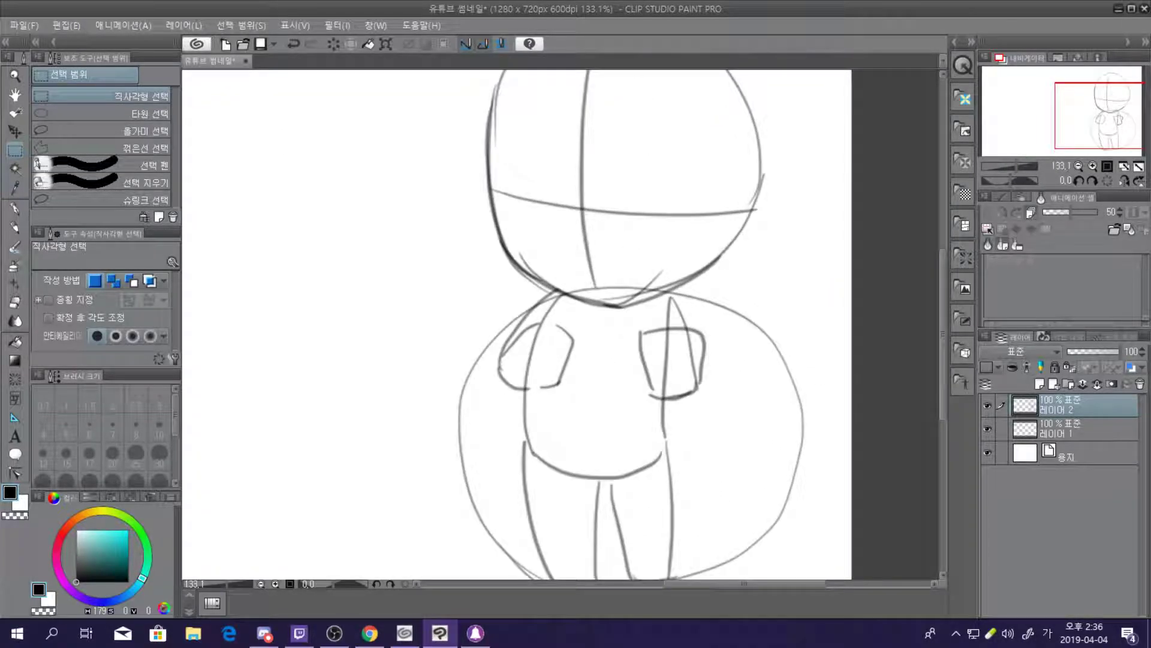
{"action": "left_click", "coordinate": [15, 209]}
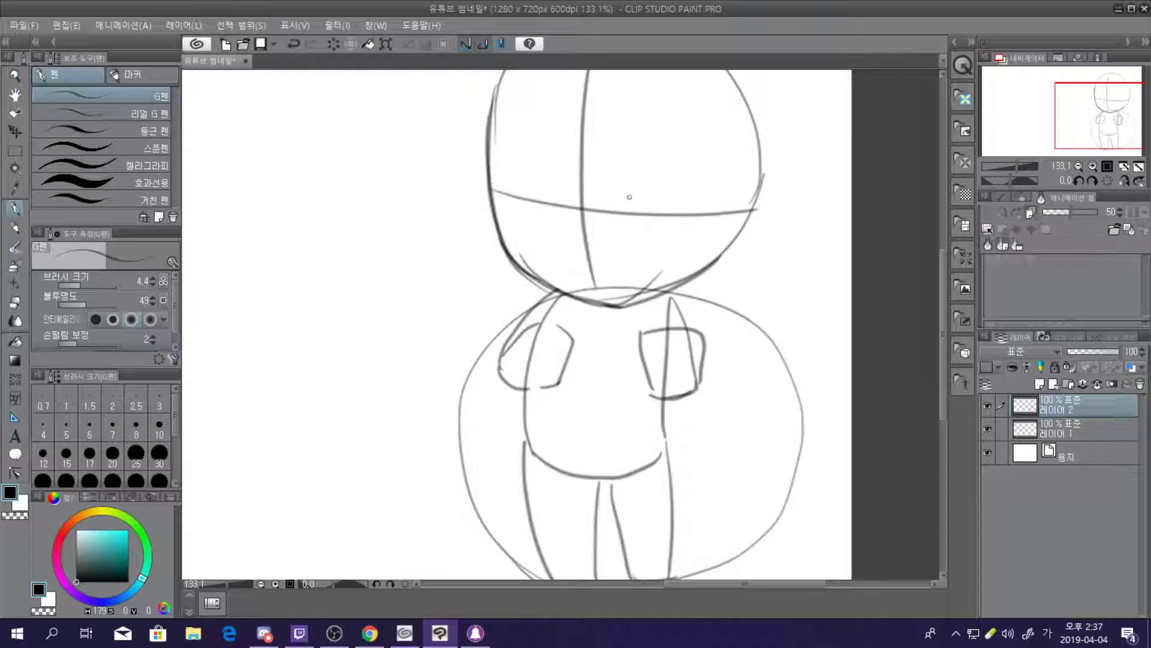
{"action": "scroll", "coordinate": [682, 192], "scroll_direction": "down", "scroll_amount": 2}
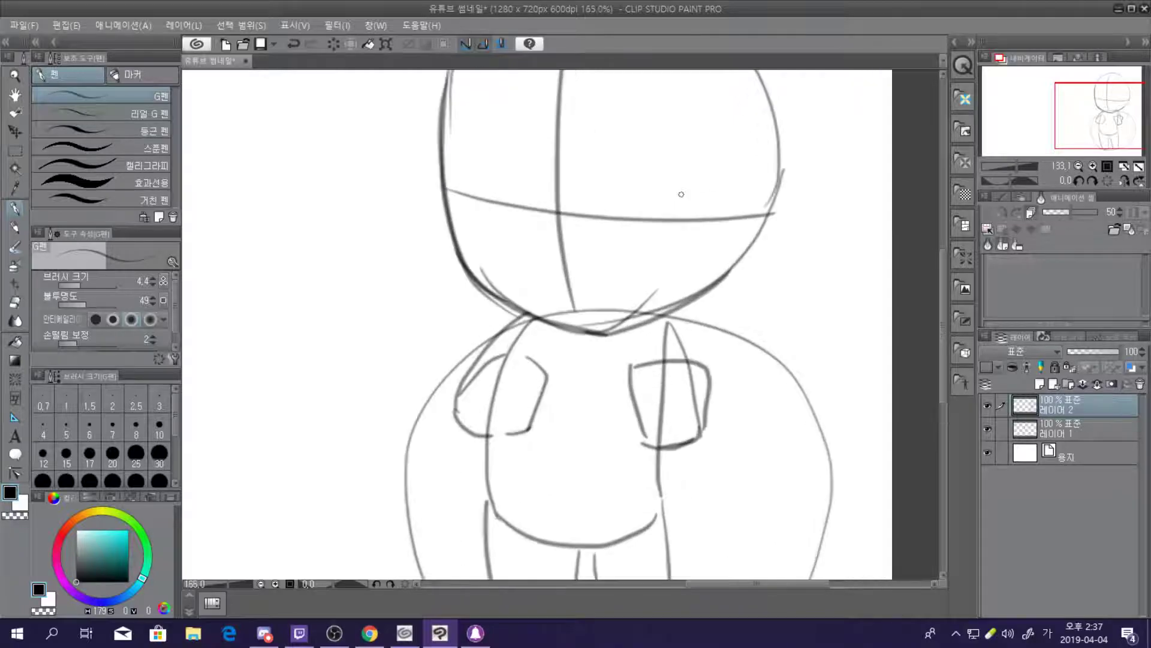
{"action": "scroll", "coordinate": [624, 120], "scroll_direction": "up", "scroll_amount": 4}
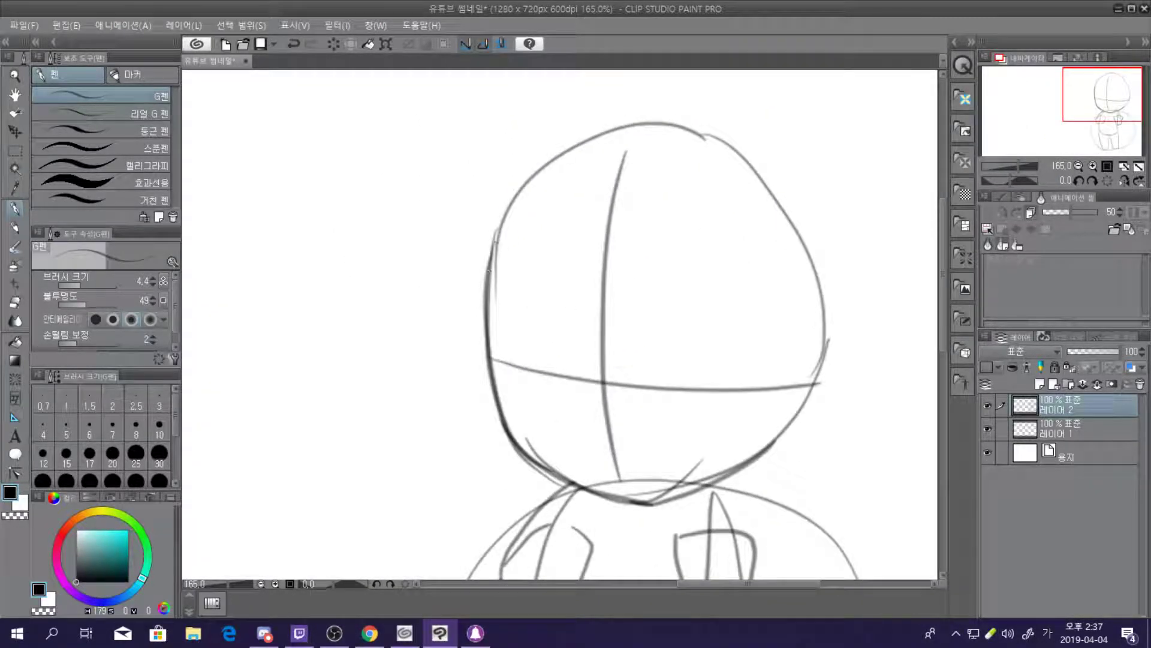
{"action": "left_click_drag", "start_coordinate": [592, 142], "coordinate": [579, 321]}
{"action": "key", "text": "ctrl+z"}
{"action": "left_click_drag", "start_coordinate": [593, 139], "coordinate": [579, 321]}
{"action": "key", "text": "ctrl+z"}
{"action": "mouse_move", "coordinate": [593, 136]}
{"action": "left_mouse_down"}
{"action": "mouse_move", "coordinate": [557, 259]}
{"action": "mouse_move", "coordinate": [575, 329]}
{"action": "mouse_move", "coordinate": [572, 291]}
{"action": "mouse_move", "coordinate": [645, 332]}
{"action": "left_mouse_up"}
{"action": "key", "text": "ctrl+z"}
{"action": "key", "text": "ctrl+y"}
{"action": "left_click_drag", "start_coordinate": [670, 137], "coordinate": [668, 354]}
{"action": "key", "text": "ctrl+z"}
{"action": "left_click_drag", "start_coordinate": [701, 159], "coordinate": [670, 353]}
{"action": "key", "text": "ctrl+z"}
{"action": "left_click_drag", "start_coordinate": [691, 148], "coordinate": [661, 345]}
{"action": "key", "text": "ctrl+z"}
{"action": "left_click_drag", "start_coordinate": [699, 150], "coordinate": [633, 356]}
{"action": "key", "text": "ctrl+z"}
{"action": "mouse_move", "coordinate": [701, 170]}
{"action": "left_mouse_down"}
{"action": "mouse_move", "coordinate": [676, 283]}
{"action": "mouse_move", "coordinate": [641, 340]}
{"action": "mouse_move", "coordinate": [699, 201]}
{"action": "mouse_move", "coordinate": [642, 360]}
{"action": "left_mouse_up"}
{"action": "key", "text": "ctrl+z"}
{"action": "key", "text": "ctrl+z"}
{"action": "left_click_drag", "start_coordinate": [707, 151], "coordinate": [643, 346]}
{"action": "left_click_drag", "start_coordinate": [705, 205], "coordinate": [695, 360]}
{"action": "key", "text": "ctrl+z"}
{"action": "left_click_drag", "start_coordinate": [693, 254], "coordinate": [698, 349]}
{"action": "left_click_drag", "start_coordinate": [702, 303], "coordinate": [699, 351]}
{"action": "left_click_drag", "start_coordinate": [711, 302], "coordinate": [740, 374]}
{"action": "key", "text": "ctrl+z"}
{"action": "key", "text": "ctrl+z"}
{"action": "key", "text": "ctrl+z"}
{"action": "key", "text": "ctrl+z"}
{"action": "key", "text": "ctrl+z"}
{"action": "key", "text": "ctrl+z"}
{"action": "key", "text": "ctrl+z"}
Sketch a curved contour stroke along the upper left side of the head circle, redoing it until it follows the curve
{"action": "left_click_drag", "start_coordinate": [551, 160], "coordinate": [497, 335]}
{"action": "key", "text": "ctrl+z"}
{"action": "mouse_move", "coordinate": [552, 158]}
{"action": "left_mouse_down"}
{"action": "mouse_move", "coordinate": [508, 260]}
{"action": "mouse_move", "coordinate": [497, 324]}
{"action": "left_mouse_up"}
{"action": "key", "text": "ctrl+z"}
{"action": "left_click_drag", "start_coordinate": [552, 158], "coordinate": [497, 326]}
{"action": "key", "text": "ctrl+z"}
{"action": "left_click_drag", "start_coordinate": [556, 155], "coordinate": [512, 305]}
{"action": "key", "text": "ctrl+z"}
{"action": "mouse_move", "coordinate": [557, 155]}
{"action": "left_mouse_down"}
{"action": "mouse_move", "coordinate": [493, 299]}
{"action": "mouse_move", "coordinate": [503, 361]}
{"action": "left_mouse_up"}
{"action": "key", "text": "ctrl+z"}
{"action": "key", "text": "ctrl+z"}
Sketch the left temple and cheek contour, bending inward at the horizontal face guideline
{"action": "mouse_move", "coordinate": [505, 263]}
{"action": "left_mouse_down"}
{"action": "mouse_move", "coordinate": [495, 339]}
{"action": "mouse_move", "coordinate": [509, 410]}
{"action": "left_mouse_up"}
{"action": "key", "text": "ctrl+z"}
{"action": "left_click_drag", "start_coordinate": [488, 309], "coordinate": [510, 410]}
{"action": "left_click_drag", "start_coordinate": [500, 360], "coordinate": [512, 446]}
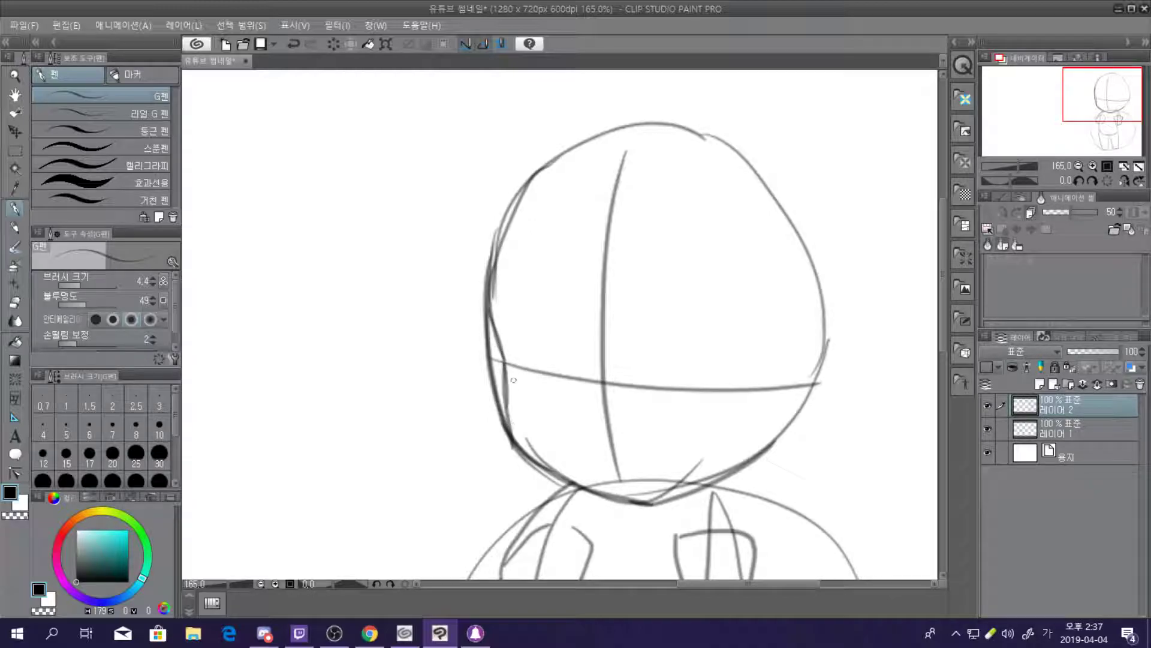
{"action": "left_click_drag", "start_coordinate": [502, 357], "coordinate": [511, 439]}
{"action": "key", "text": "ctrl+z"}
{"action": "key", "text": "ctrl+z"}
{"action": "mouse_move", "coordinate": [503, 361]}
{"action": "left_mouse_down"}
{"action": "mouse_move", "coordinate": [508, 427]}
{"action": "mouse_move", "coordinate": [508, 383]}
{"action": "mouse_move", "coordinate": [510, 414]}
{"action": "mouse_move", "coordinate": [541, 466]}
{"action": "left_mouse_up"}
{"action": "key", "text": "ctrl+z"}
Continue the face outline with overlapping strokes from the left cheek around the chin to the right jaw
{"action": "left_click_drag", "start_coordinate": [504, 407], "coordinate": [583, 491]}
{"action": "left_click_drag", "start_coordinate": [528, 458], "coordinate": [623, 504]}
{"action": "mouse_move", "coordinate": [567, 477]}
{"action": "left_mouse_down"}
{"action": "mouse_move", "coordinate": [651, 500]}
{"action": "mouse_move", "coordinate": [698, 485]}
{"action": "left_mouse_up"}
{"action": "left_click_drag", "start_coordinate": [623, 500], "coordinate": [725, 471]}
{"action": "mouse_move", "coordinate": [660, 492]}
{"action": "left_mouse_down"}
{"action": "mouse_move", "coordinate": [746, 454]}
{"action": "mouse_move", "coordinate": [671, 494]}
{"action": "mouse_move", "coordinate": [774, 413]}
{"action": "left_mouse_up"}
{"action": "key", "text": "ctrl+z"}
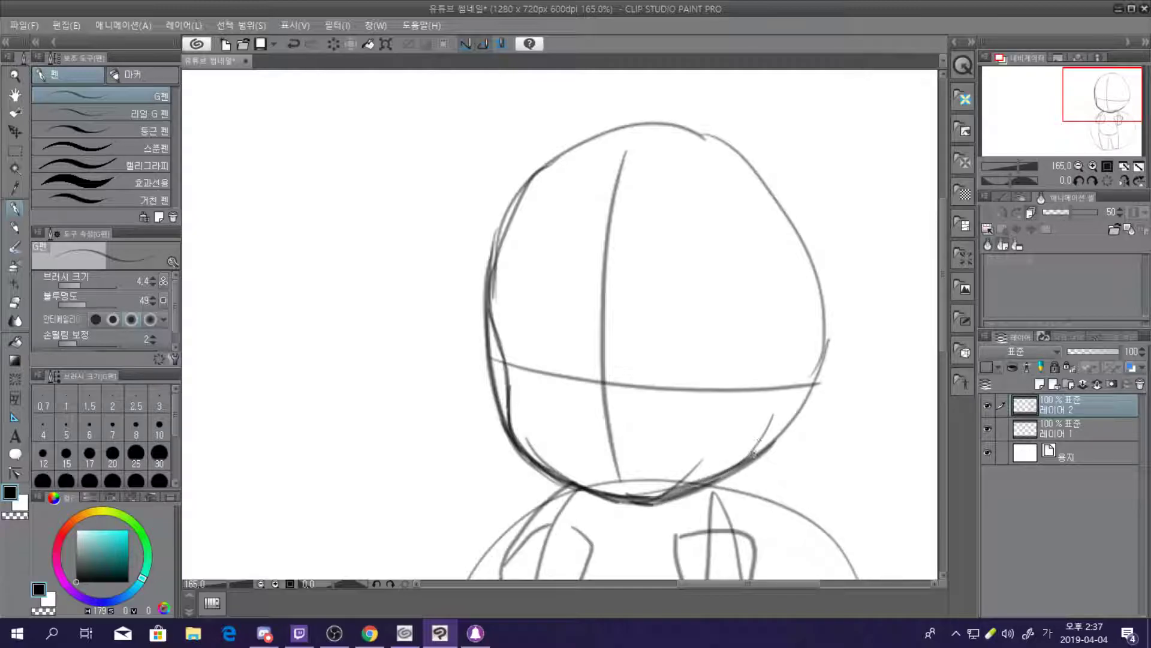
Sketch the small rounded ear on the right side of the head, at the end of the horizontal guideline
{"action": "left_click_drag", "start_coordinate": [753, 455], "coordinate": [787, 388]}
{"action": "key", "text": "ctrl+z"}
{"action": "left_click_drag", "start_coordinate": [753, 452], "coordinate": [786, 387]}
{"action": "key", "text": "ctrl+z"}
{"action": "left_click_drag", "start_coordinate": [782, 339], "coordinate": [779, 409]}
{"action": "key", "text": "ctrl+z"}
{"action": "mouse_move", "coordinate": [784, 331]}
{"action": "left_mouse_down"}
{"action": "mouse_move", "coordinate": [825, 340]}
{"action": "mouse_move", "coordinate": [786, 414]}
{"action": "left_mouse_up"}
{"action": "key", "text": "ctrl+z"}
{"action": "mouse_move", "coordinate": [788, 330]}
{"action": "left_mouse_down"}
{"action": "mouse_move", "coordinate": [816, 340]}
{"action": "mouse_move", "coordinate": [772, 417]}
{"action": "left_mouse_up"}
Sketch the right contour of the head from the crown down to the top of the ear, reworking the strokes
{"action": "left_click_drag", "start_coordinate": [803, 245], "coordinate": [808, 329]}
{"action": "key", "text": "ctrl+z"}
{"action": "left_click_drag", "start_coordinate": [802, 240], "coordinate": [807, 329]}
{"action": "key", "text": "ctrl+z"}
{"action": "left_click_drag", "start_coordinate": [802, 241], "coordinate": [802, 329]}
{"action": "mouse_move", "coordinate": [693, 130]}
{"action": "left_mouse_down"}
{"action": "mouse_move", "coordinate": [787, 198]}
{"action": "mouse_move", "coordinate": [750, 161]}
{"action": "mouse_move", "coordinate": [808, 238]}
{"action": "left_mouse_up"}
{"action": "key", "text": "ctrl+z"}
{"action": "mouse_move", "coordinate": [789, 197]}
{"action": "left_mouse_down"}
{"action": "mouse_move", "coordinate": [762, 162]}
{"action": "mouse_move", "coordinate": [803, 237]}
{"action": "left_mouse_up"}
{"action": "key", "text": "ctrl+z"}
{"action": "left_click_drag", "start_coordinate": [757, 162], "coordinate": [806, 240]}
{"action": "key", "text": "ctrl+z"}
{"action": "key", "text": "ctrl+z"}
{"action": "key", "text": "ctrl+z"}
{"action": "left_click_drag", "start_coordinate": [779, 183], "coordinate": [812, 271]}
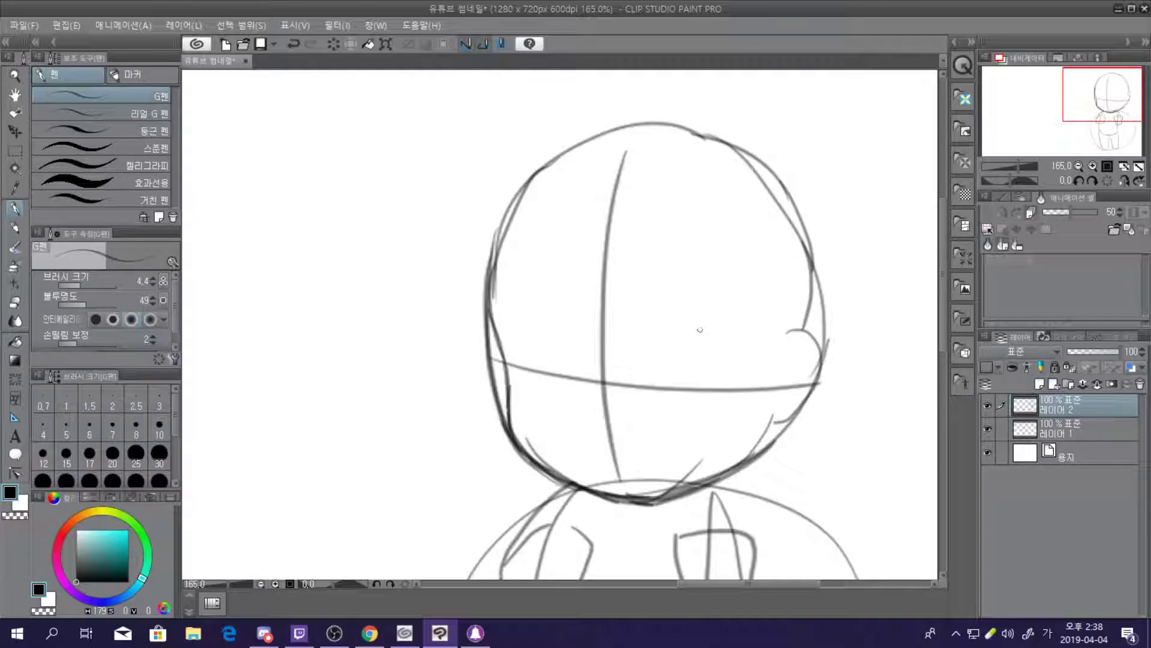
{"action": "left_click_drag", "start_coordinate": [807, 250], "coordinate": [812, 318]}
{"action": "key", "text": "ctrl+z"}
{"action": "left_click_drag", "start_coordinate": [810, 246], "coordinate": [796, 333]}
Mark the nose with a short dark stroke where the two face guidelines cross
{"action": "scroll", "coordinate": [659, 300], "scroll_direction": "down", "scroll_amount": 2}
{"action": "scroll", "coordinate": [621, 322], "scroll_direction": "up", "scroll_amount": 5}
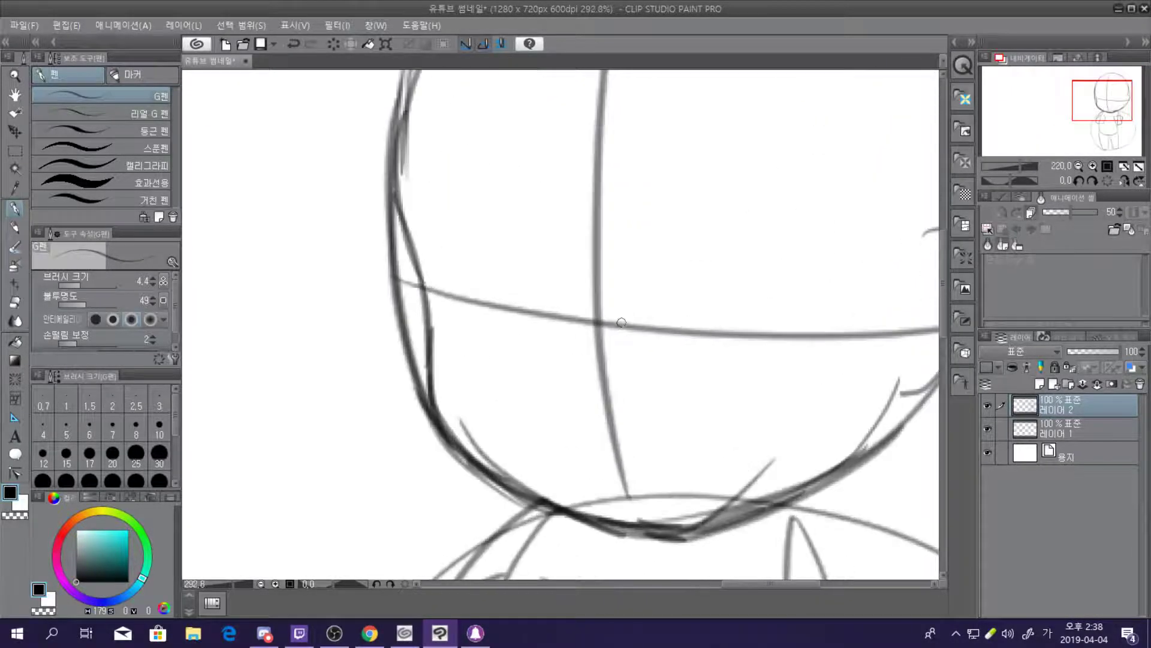
{"action": "mouse_move", "coordinate": [592, 288]}
{"action": "left_mouse_down"}
{"action": "mouse_move", "coordinate": [589, 342]}
{"action": "mouse_move", "coordinate": [597, 314]}
{"action": "mouse_move", "coordinate": [591, 329]}
{"action": "left_mouse_up"}
{"action": "key", "text": "ctrl+z"}
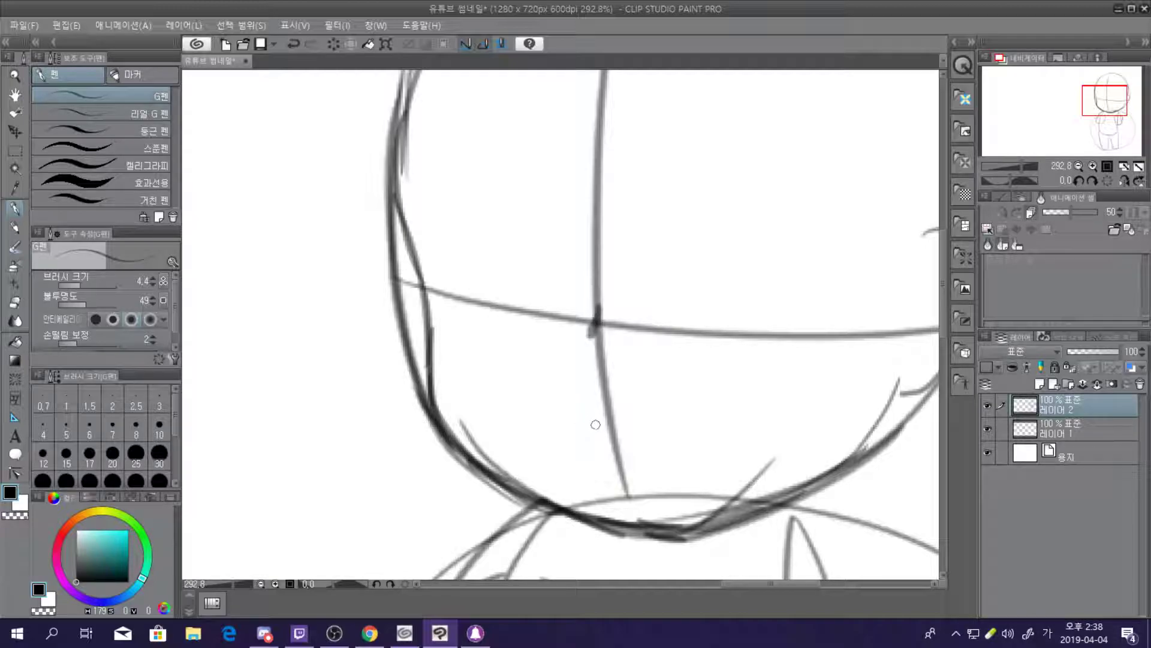
{"action": "mouse_move", "coordinate": [634, 423]}
{"action": "left_mouse_down"}
{"action": "mouse_move", "coordinate": [660, 420]}
{"action": "mouse_move", "coordinate": [683, 437]}
{"action": "left_mouse_up"}
{"action": "key", "text": "ctrl+z"}
{"action": "mouse_move", "coordinate": [564, 431]}
{"action": "left_mouse_down"}
{"action": "mouse_move", "coordinate": [590, 420]}
{"action": "mouse_move", "coordinate": [660, 453]}
{"action": "left_mouse_up"}
{"action": "key", "text": "ctrl+z"}
{"action": "key", "text": "ctrl+z"}
{"action": "mouse_move", "coordinate": [597, 417]}
{"action": "left_mouse_down"}
{"action": "mouse_move", "coordinate": [636, 428]}
{"action": "mouse_move", "coordinate": [664, 458]}
{"action": "left_mouse_up"}
{"action": "key", "text": "ctrl+z"}
{"action": "left_click_drag", "start_coordinate": [624, 410], "coordinate": [672, 441]}
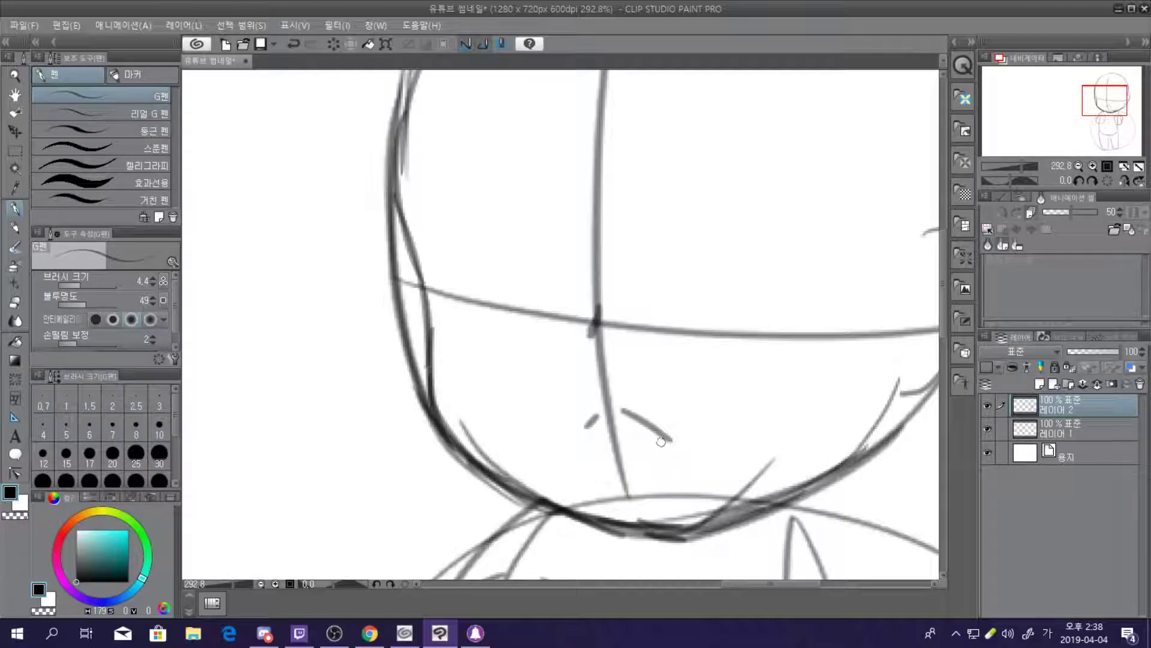
{"action": "scroll", "coordinate": [483, 381], "scroll_direction": "down", "scroll_amount": 6}
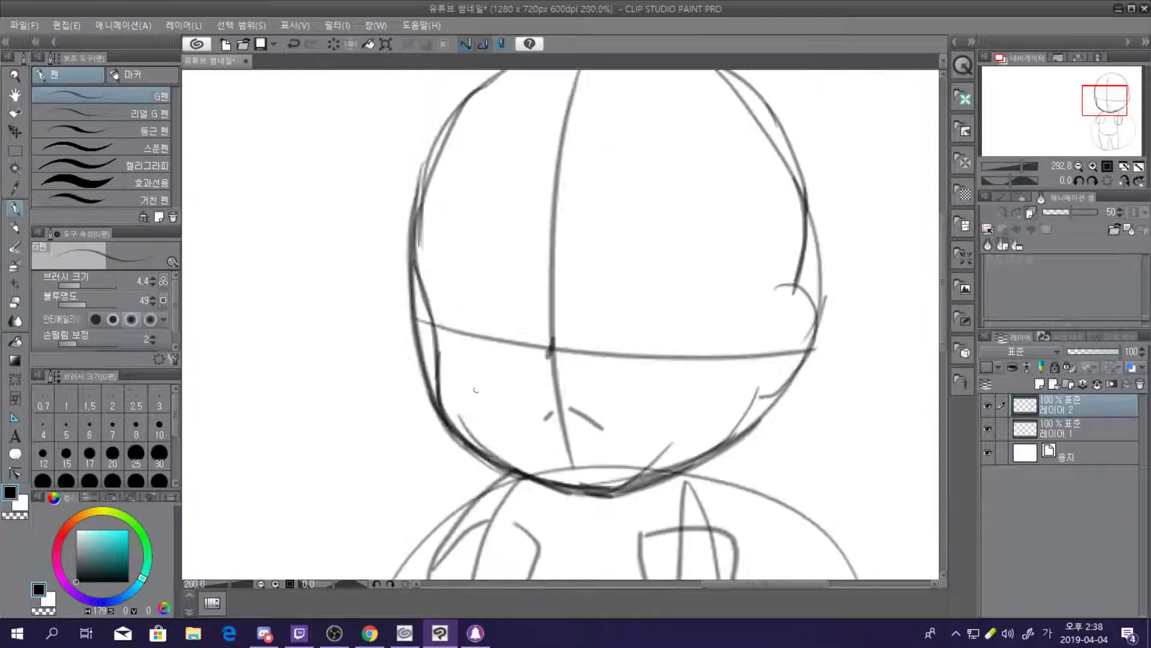
{"action": "scroll", "coordinate": [483, 381], "scroll_direction": "up", "scroll_amount": 7}
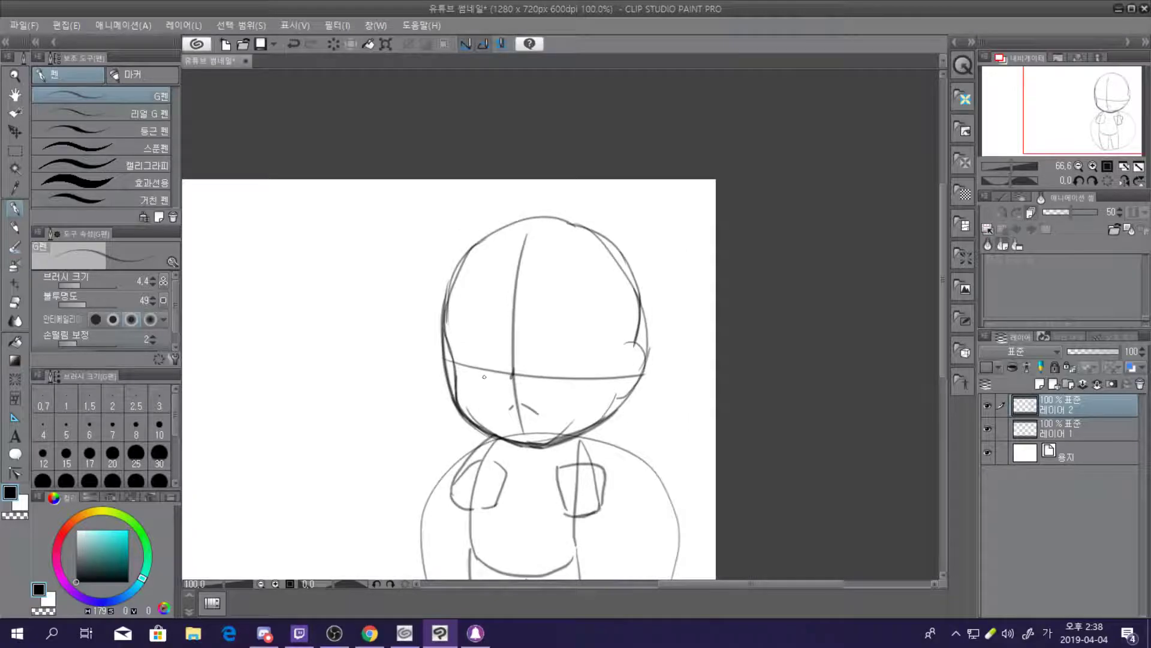
{"action": "key", "text": "ctrl+z"}
{"action": "key", "text": "ctrl+z"}
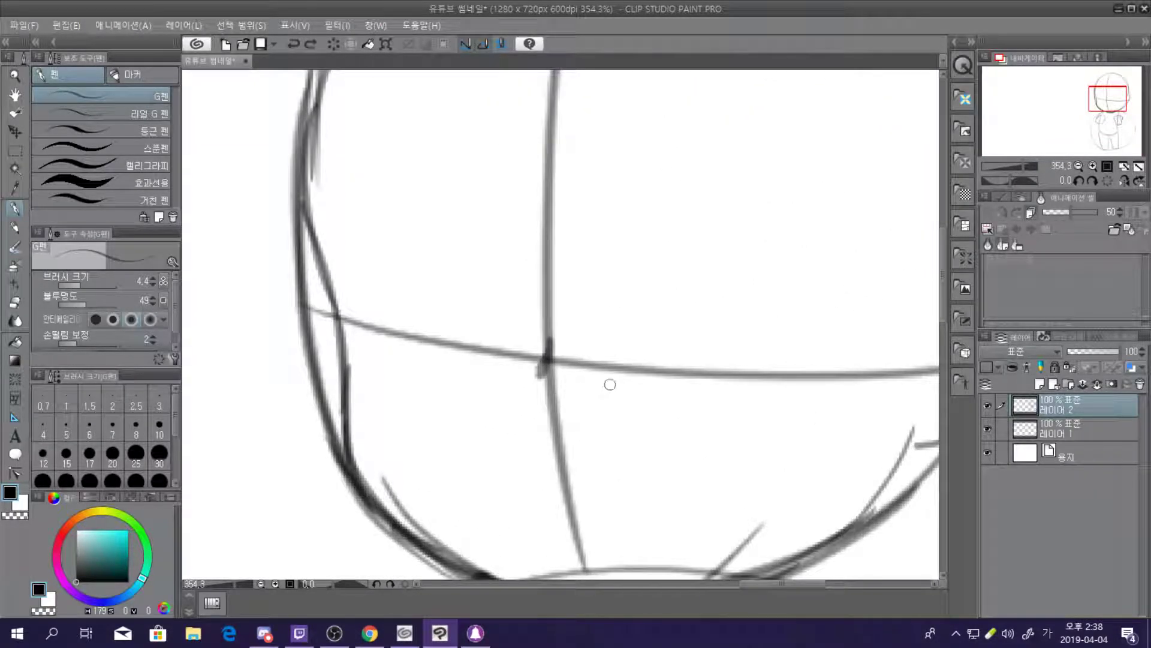
Sketch an open mouth below the nose as a short upper line with two long side lines running toward the chin
{"action": "scroll", "coordinate": [610, 383], "scroll_direction": "down", "scroll_amount": 2}
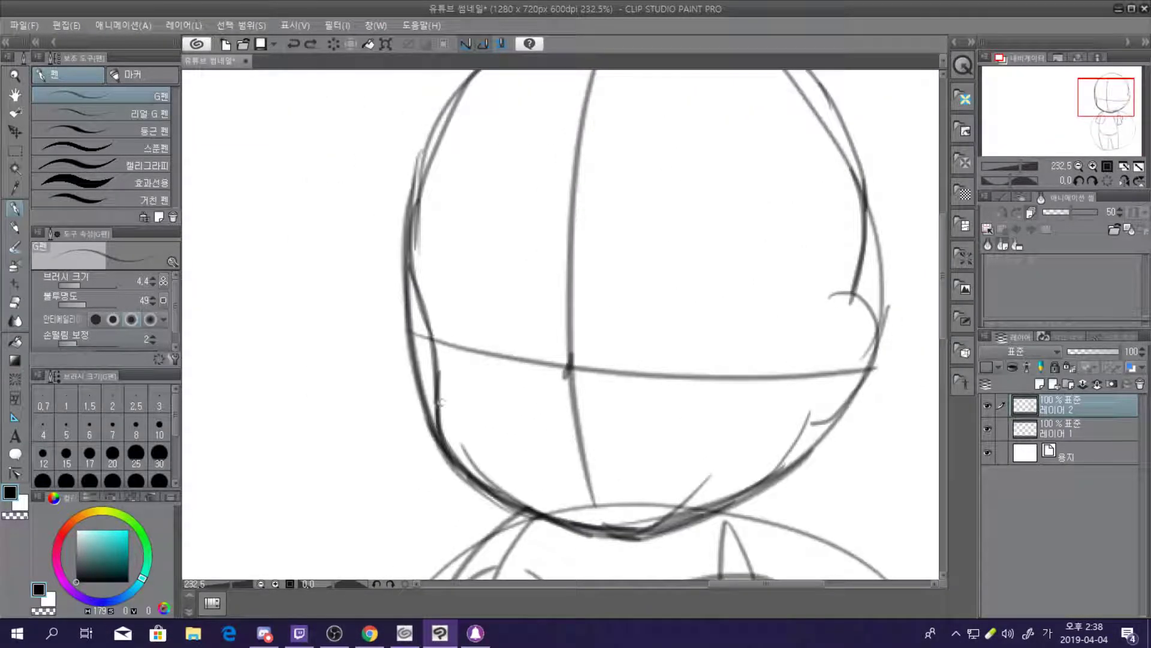
{"action": "mouse_move", "coordinate": [560, 422]}
{"action": "left_mouse_down"}
{"action": "mouse_move", "coordinate": [606, 479]}
{"action": "mouse_move", "coordinate": [573, 441]}
{"action": "mouse_move", "coordinate": [585, 423]}
{"action": "mouse_move", "coordinate": [597, 474]}
{"action": "mouse_move", "coordinate": [574, 438]}
{"action": "mouse_move", "coordinate": [592, 424]}
{"action": "mouse_move", "coordinate": [605, 474]}
{"action": "left_mouse_up"}
{"action": "key", "text": "ctrl+z"}
{"action": "key", "text": "ctrl+z"}
{"action": "key", "text": "ctrl+z"}
{"action": "key", "text": "ctrl+z"}
{"action": "key", "text": "ctrl+z"}
{"action": "key", "text": "ctrl+z"}
{"action": "key", "text": "ctrl+z"}
{"action": "mouse_move", "coordinate": [550, 406]}
{"action": "left_mouse_down"}
{"action": "mouse_move", "coordinate": [554, 459]}
{"action": "mouse_move", "coordinate": [608, 393]}
{"action": "mouse_move", "coordinate": [640, 465]}
{"action": "left_mouse_up"}
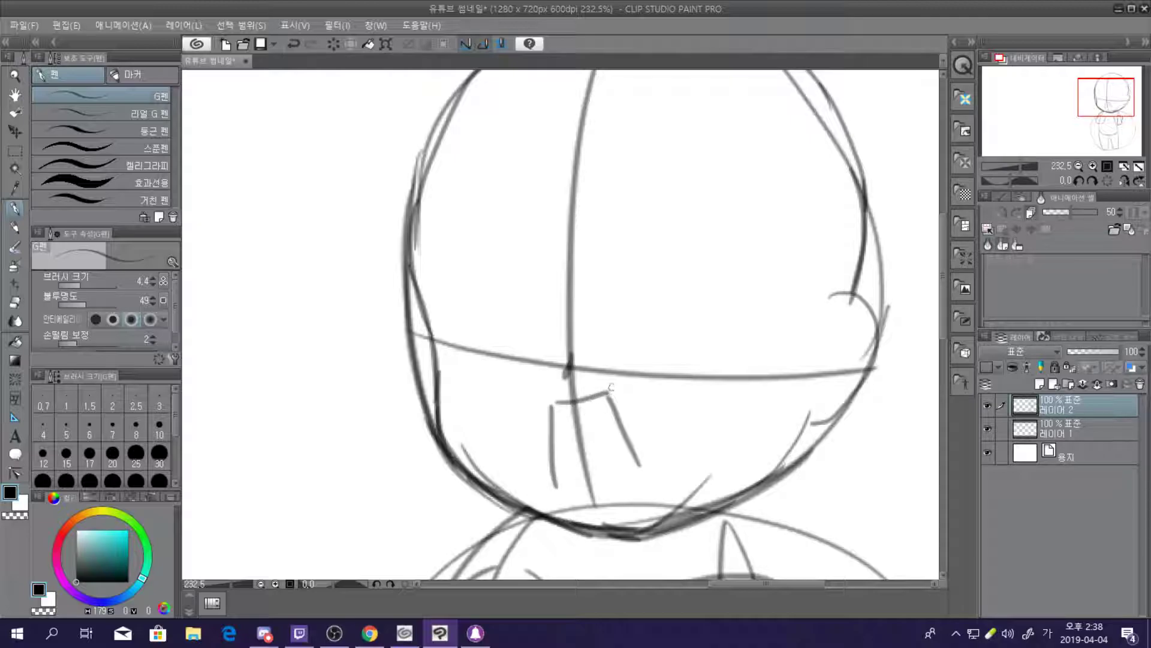
{"action": "mouse_move", "coordinate": [629, 337]}
{"action": "left_mouse_down"}
{"action": "mouse_move", "coordinate": [711, 296]}
{"action": "mouse_move", "coordinate": [705, 310]}
{"action": "left_mouse_up"}
{"action": "left_click_drag", "start_coordinate": [639, 353], "coordinate": [704, 324]}
{"action": "left_click_drag", "start_coordinate": [473, 306], "coordinate": [551, 346]}
{"action": "mouse_move", "coordinate": [476, 322]}
{"action": "left_mouse_down"}
{"action": "mouse_move", "coordinate": [537, 349]}
{"action": "mouse_move", "coordinate": [526, 353]}
{"action": "left_mouse_up"}
{"action": "key", "text": "ctrl+z"}
{"action": "key", "text": "ctrl+z"}
{"action": "key", "text": "ctrl+z"}
{"action": "key", "text": "ctrl+z"}
{"action": "key", "text": "ctrl+z"}
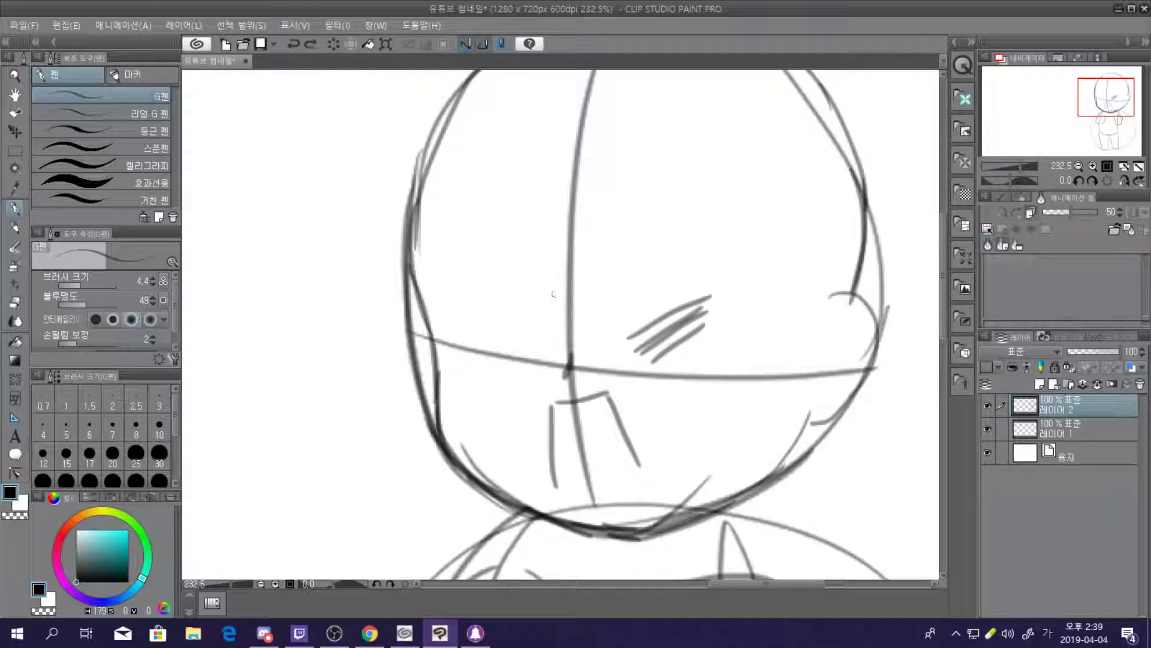
{"action": "key", "text": "ctrl+z"}
{"action": "key", "text": "ctrl+z"}
{"action": "key", "text": "ctrl+z"}
{"action": "key", "text": "ctrl+z"}
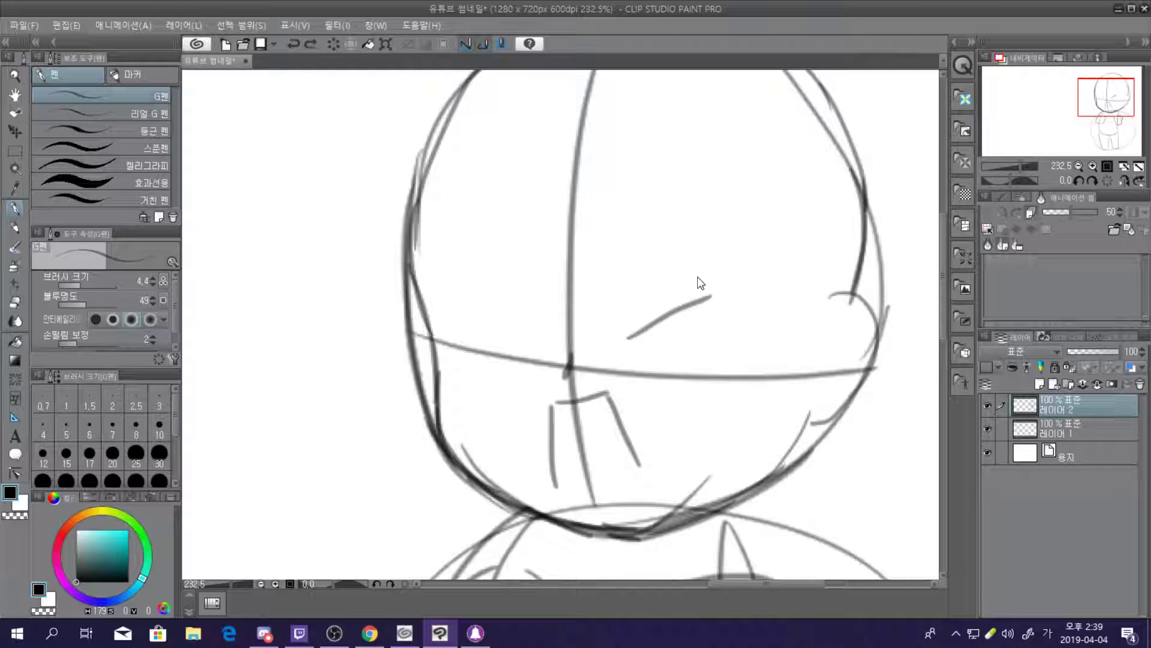
Sketch boxy outlines for both eyes just above the horizontal face guideline, each with an upper lid line and two sides
{"action": "mouse_move", "coordinate": [463, 299]}
{"action": "left_mouse_down"}
{"action": "mouse_move", "coordinate": [480, 363]}
{"action": "mouse_move", "coordinate": [530, 306]}
{"action": "mouse_move", "coordinate": [537, 344]}
{"action": "left_mouse_up"}
{"action": "mouse_move", "coordinate": [631, 304]}
{"action": "left_mouse_down"}
{"action": "mouse_move", "coordinate": [628, 361]}
{"action": "mouse_move", "coordinate": [703, 308]}
{"action": "mouse_move", "coordinate": [699, 372]}
{"action": "left_mouse_up"}
{"action": "key", "text": "ctrl+z"}
{"action": "key", "text": "ctrl+z"}
{"action": "key", "text": "ctrl+z"}
{"action": "mouse_move", "coordinate": [624, 294]}
{"action": "left_mouse_down"}
{"action": "mouse_move", "coordinate": [614, 367]}
{"action": "mouse_move", "coordinate": [710, 307]}
{"action": "mouse_move", "coordinate": [706, 358]}
{"action": "left_mouse_up"}
{"action": "key", "text": "ctrl+z"}
{"action": "key", "text": "ctrl+z"}
{"action": "mouse_move", "coordinate": [634, 294]}
{"action": "left_mouse_down"}
{"action": "mouse_move", "coordinate": [724, 311]}
{"action": "mouse_move", "coordinate": [725, 363]}
{"action": "left_mouse_up"}
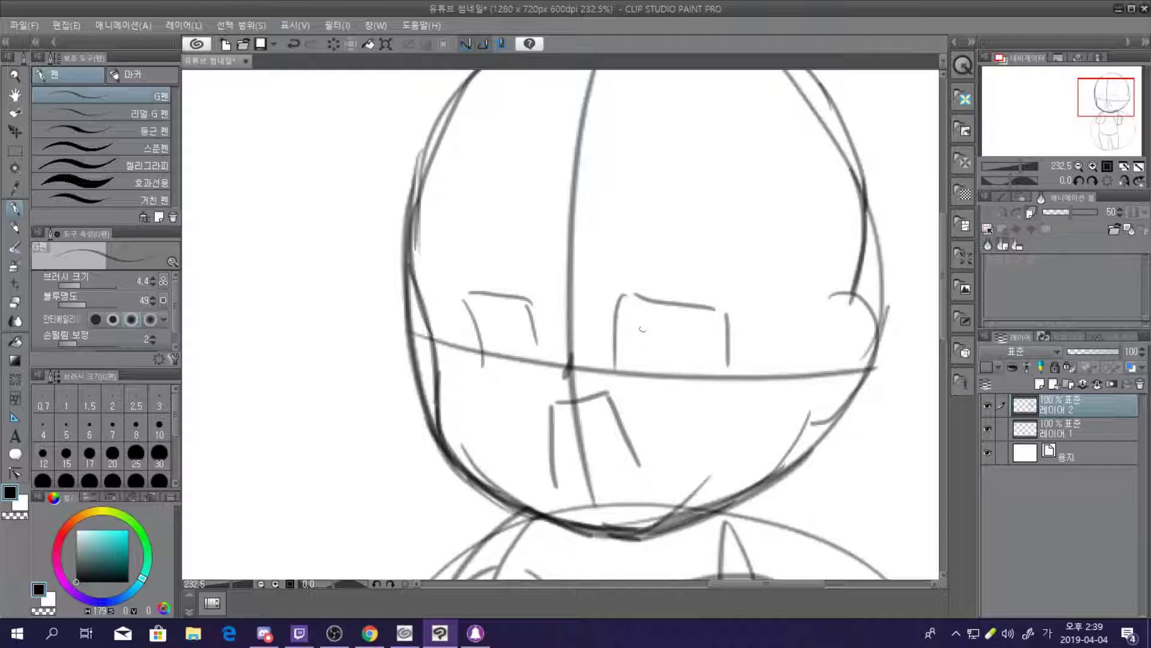
Sketch the central bangs as long curved strands falling from the crown to a point between the eyes
{"action": "scroll", "coordinate": [666, 304], "scroll_direction": "down", "scroll_amount": 8}
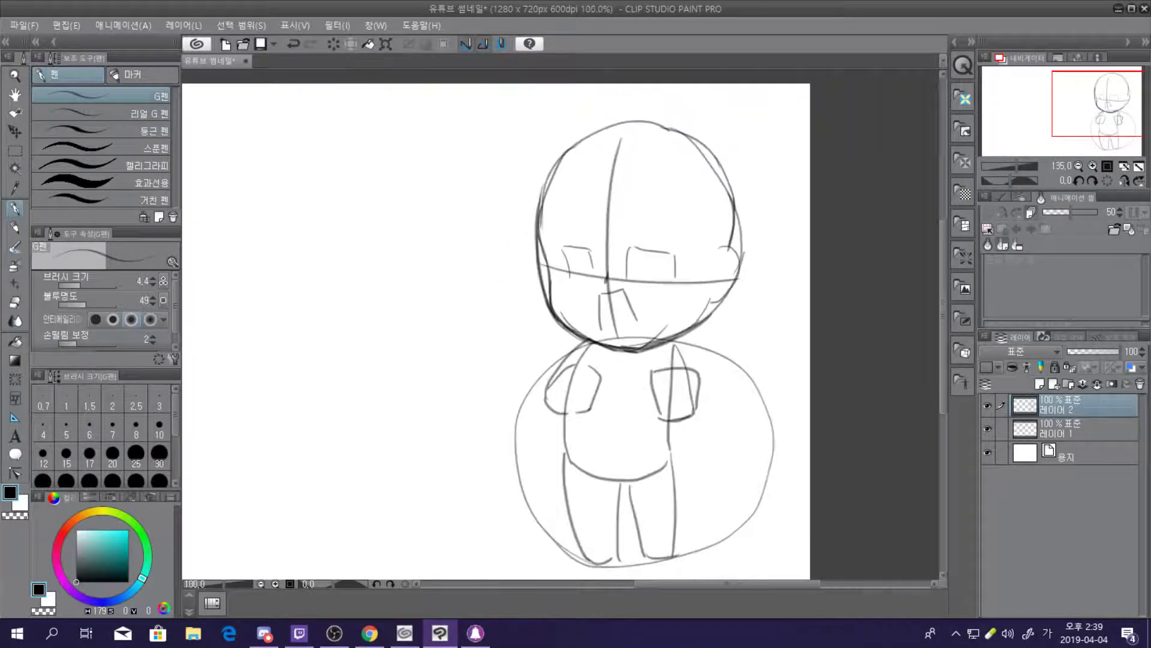
{"action": "scroll", "coordinate": [636, 194], "scroll_direction": "up", "scroll_amount": 2}
{"action": "scroll", "coordinate": [636, 194], "scroll_direction": "up", "scroll_amount": 2}
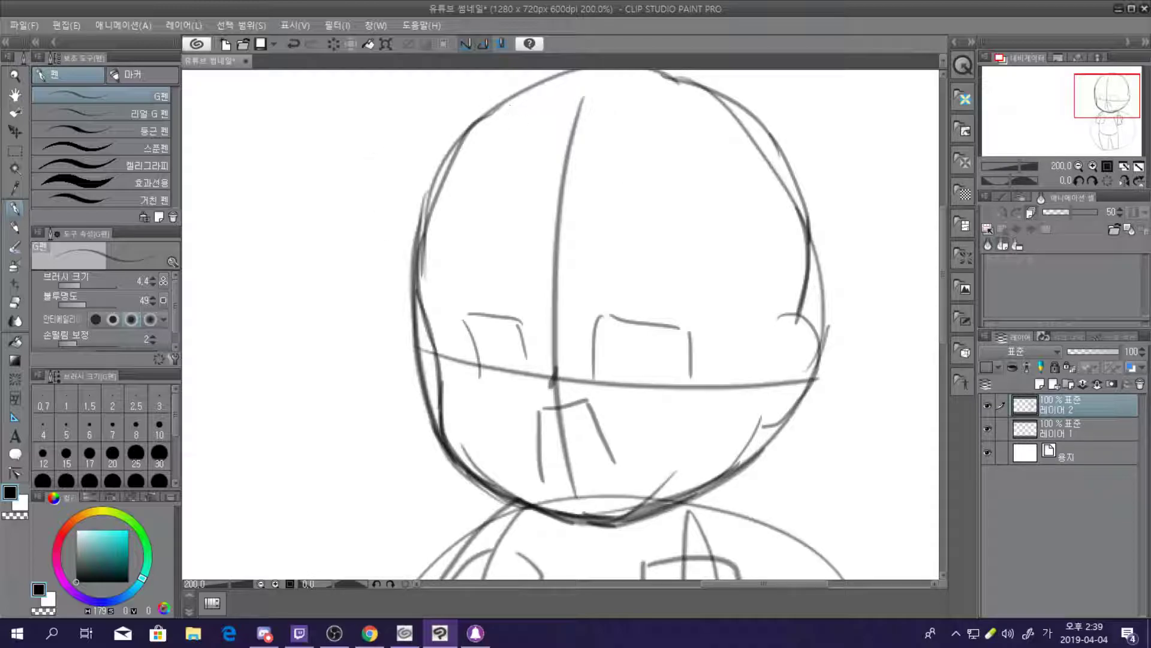
{"action": "mouse_move", "coordinate": [522, 87]}
{"action": "left_mouse_down"}
{"action": "mouse_move", "coordinate": [493, 303]}
{"action": "mouse_move", "coordinate": [586, 327]}
{"action": "left_mouse_up"}
{"action": "key", "text": "ctrl+z"}
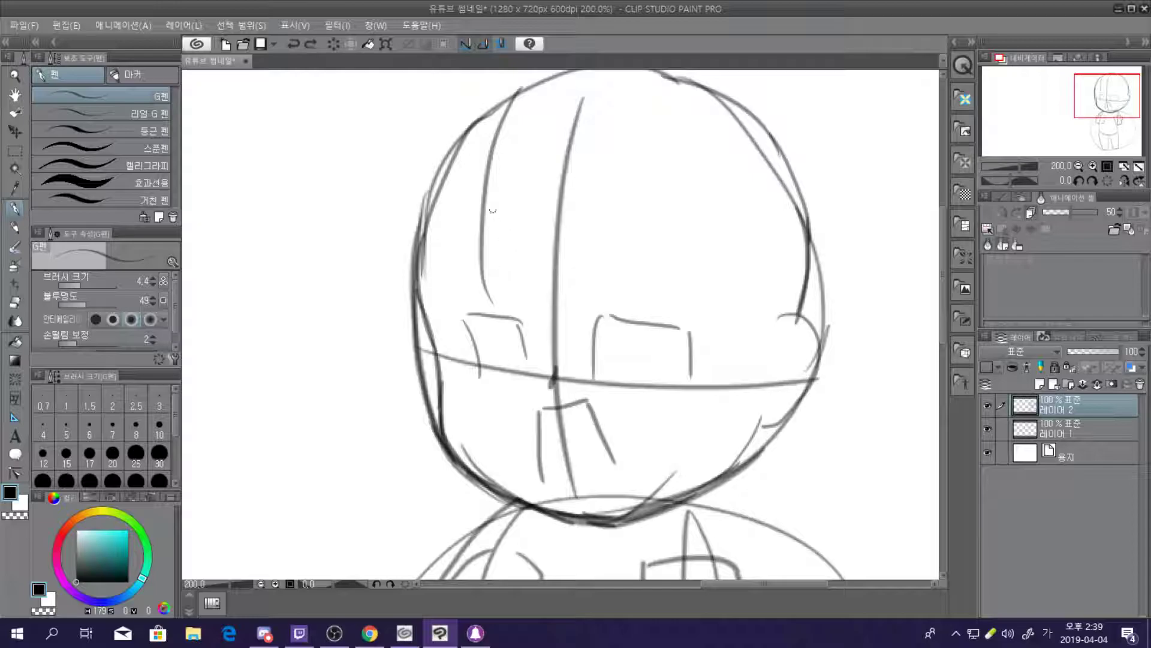
{"action": "key", "text": "ctrl+z"}
{"action": "left_click_drag", "start_coordinate": [517, 97], "coordinate": [528, 313]}
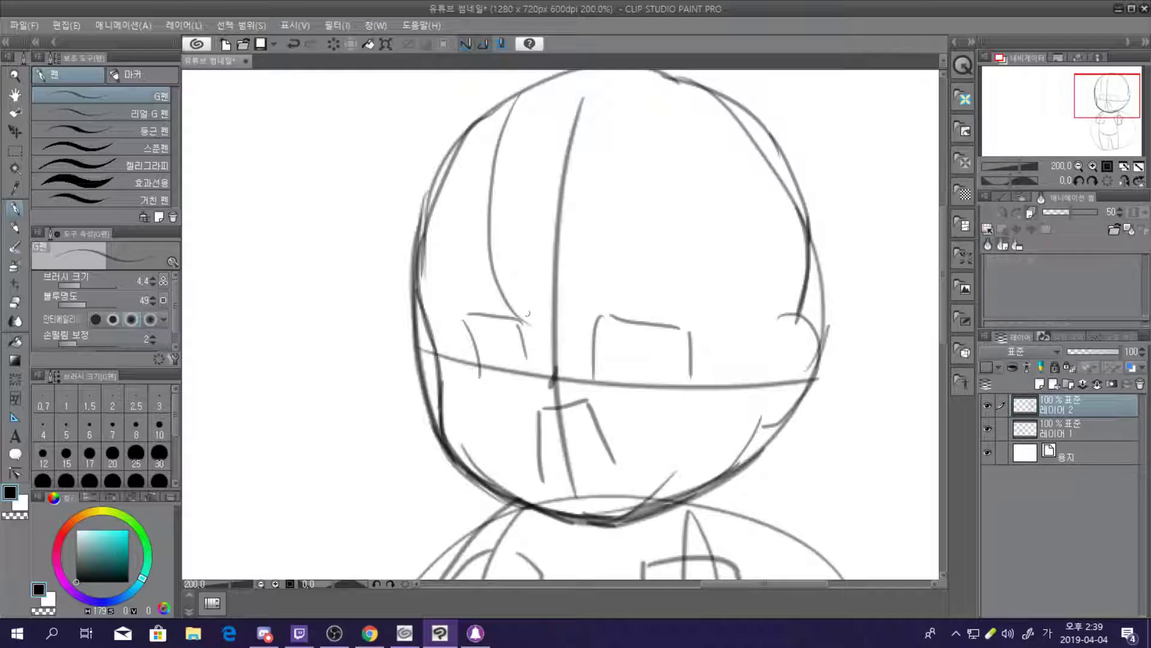
{"action": "mouse_move", "coordinate": [512, 264]}
{"action": "left_mouse_down"}
{"action": "mouse_move", "coordinate": [561, 331]}
{"action": "mouse_move", "coordinate": [596, 344]}
{"action": "left_mouse_up"}
{"action": "left_click_drag", "start_coordinate": [668, 88], "coordinate": [631, 313]}
{"action": "key", "text": "ctrl+z"}
{"action": "mouse_move", "coordinate": [678, 85]}
{"action": "left_mouse_down"}
{"action": "mouse_move", "coordinate": [665, 186]}
{"action": "mouse_move", "coordinate": [599, 336]}
{"action": "left_mouse_up"}
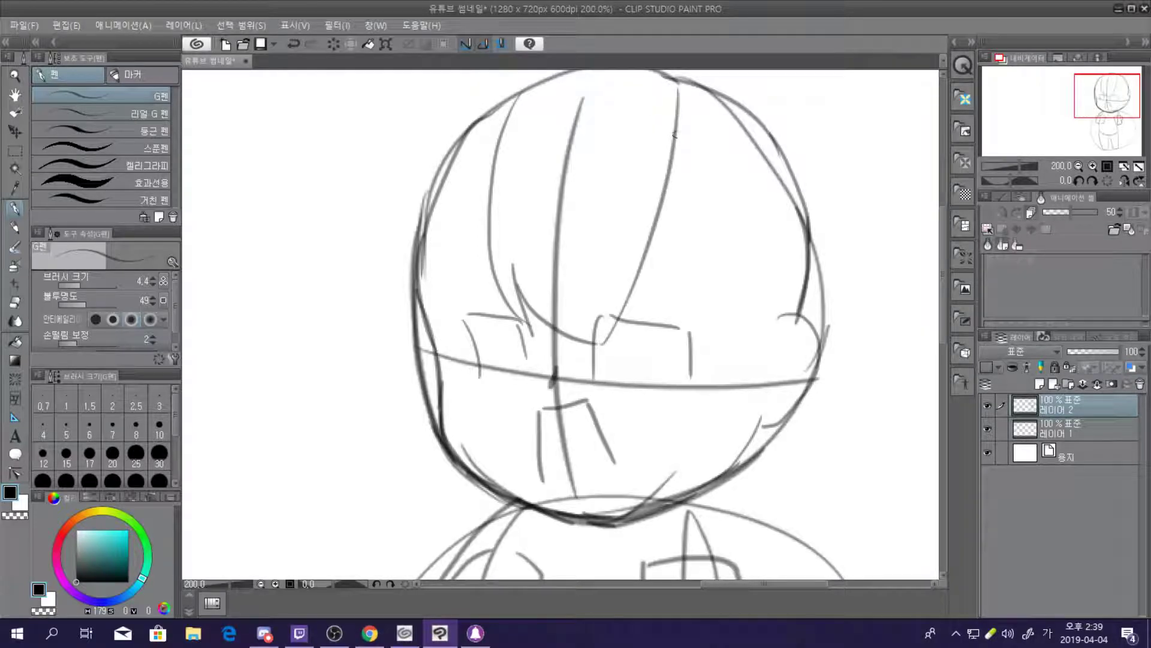
{"action": "left_click_drag", "start_coordinate": [671, 158], "coordinate": [675, 360]}
{"action": "key", "text": "ctrl+z"}
{"action": "left_click_drag", "start_coordinate": [664, 192], "coordinate": [694, 337]}
{"action": "key", "text": "ctrl+z"}
{"action": "left_click_drag", "start_coordinate": [665, 189], "coordinate": [707, 363]}
{"action": "key", "text": "ctrl+z"}
{"action": "mouse_move", "coordinate": [664, 191]}
{"action": "left_mouse_down"}
{"action": "mouse_move", "coordinate": [678, 353]}
{"action": "mouse_move", "coordinate": [689, 315]}
{"action": "mouse_move", "coordinate": [733, 373]}
{"action": "left_mouse_up"}
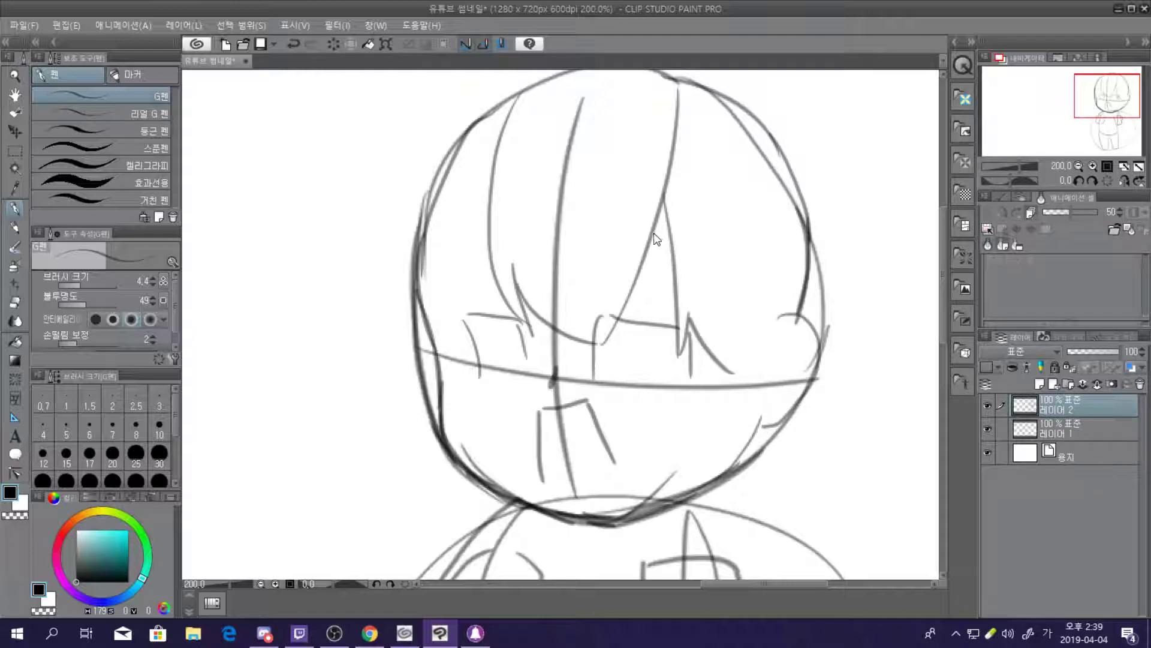
{"action": "key", "text": "ctrl+z"}
{"action": "key", "text": "ctrl+z"}
{"action": "key", "text": "ctrl+z"}
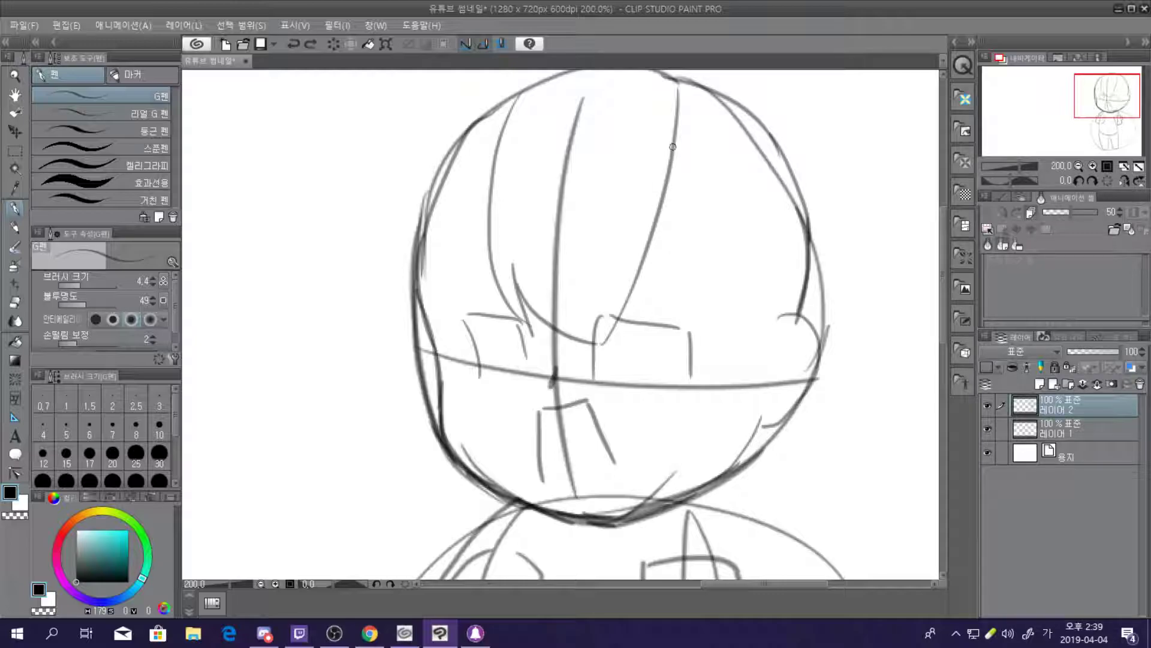
Sketch a strand branching off the bangs' right-hand central strand, running nearly straight down to the upper edge of the right eye
{"action": "left_click_drag", "start_coordinate": [671, 141], "coordinate": [680, 362]}
{"action": "key", "text": "ctrl+z"}
{"action": "left_click_drag", "start_coordinate": [677, 130], "coordinate": [667, 359]}
{"action": "key", "text": "ctrl+z"}
{"action": "left_click_drag", "start_coordinate": [660, 203], "coordinate": [658, 324]}
{"action": "key", "text": "ctrl+z"}
{"action": "left_click_drag", "start_coordinate": [665, 192], "coordinate": [646, 353]}
{"action": "key", "text": "ctrl+z"}
{"action": "left_click_drag", "start_coordinate": [665, 191], "coordinate": [651, 335]}
{"action": "mouse_move", "coordinate": [666, 282]}
{"action": "left_mouse_down"}
{"action": "mouse_move", "coordinate": [685, 326]}
{"action": "mouse_move", "coordinate": [732, 352]}
{"action": "left_mouse_up"}
{"action": "key", "text": "ctrl+z"}
{"action": "mouse_move", "coordinate": [663, 285]}
{"action": "left_mouse_down"}
{"action": "mouse_move", "coordinate": [690, 335]}
{"action": "mouse_move", "coordinate": [719, 351]}
{"action": "left_mouse_up"}
{"action": "mouse_move", "coordinate": [741, 103]}
{"action": "left_mouse_down"}
{"action": "mouse_move", "coordinate": [736, 326]}
{"action": "mouse_move", "coordinate": [708, 363]}
{"action": "mouse_move", "coordinate": [755, 326]}
{"action": "mouse_move", "coordinate": [696, 407]}
{"action": "left_mouse_up"}
{"action": "key", "text": "ctrl+z"}
{"action": "key", "text": "ctrl+z"}
{"action": "left_click_drag", "start_coordinate": [795, 297], "coordinate": [712, 371]}
{"action": "key", "text": "ctrl+z"}
{"action": "left_click_drag", "start_coordinate": [787, 296], "coordinate": [708, 379]}
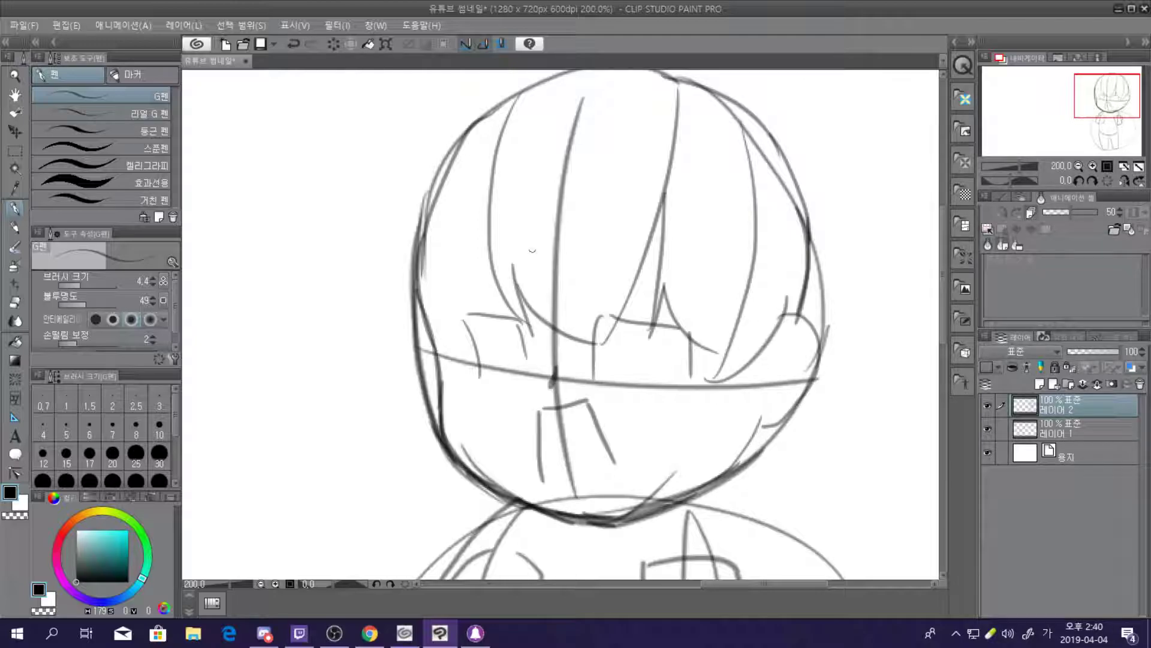
{"action": "key", "text": "ctrl+z"}
{"action": "key", "text": "ctrl+z"}
{"action": "key", "text": "ctrl+z"}
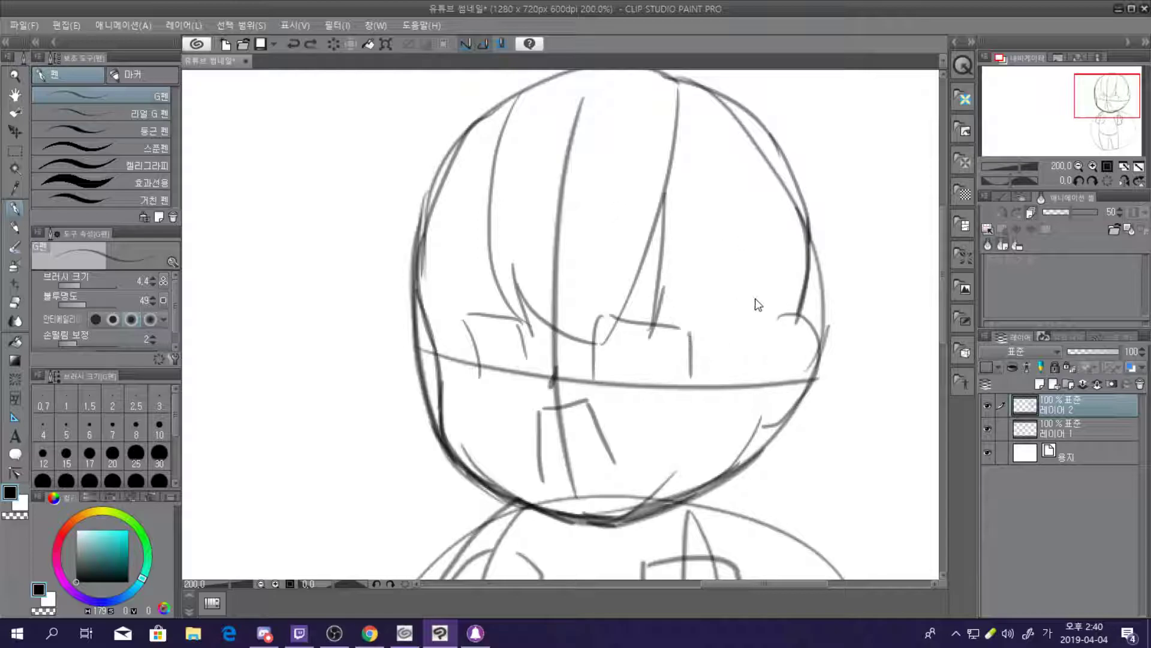
Sketch the side lock over the right eye, with a curved lower edge and a long outer edge meeting near the face guideline
{"action": "left_click_drag", "start_coordinate": [669, 302], "coordinate": [681, 378]}
{"action": "key", "text": "ctrl+z"}
{"action": "left_click_drag", "start_coordinate": [662, 292], "coordinate": [734, 360]}
{"action": "left_click_drag", "start_coordinate": [798, 222], "coordinate": [750, 365]}
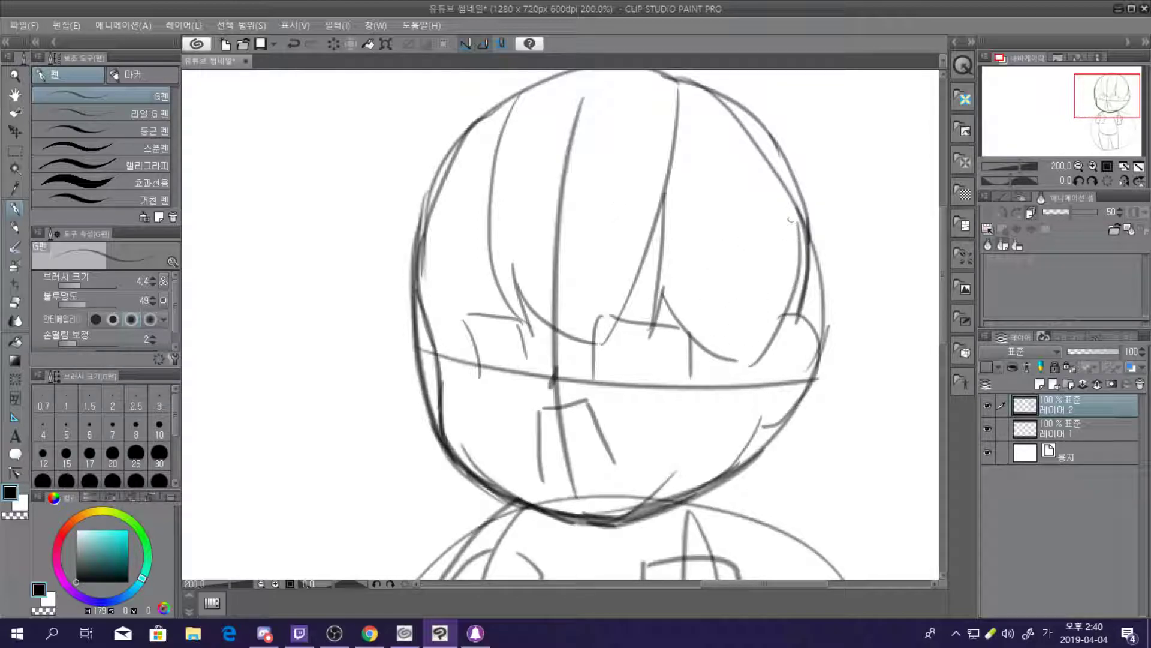
{"action": "key", "text": "ctrl+z"}
{"action": "mouse_move", "coordinate": [801, 200]}
{"action": "left_mouse_down"}
{"action": "mouse_move", "coordinate": [778, 317]}
{"action": "mouse_move", "coordinate": [743, 363]}
{"action": "left_mouse_up"}
{"action": "key", "text": "ctrl+z"}
{"action": "mouse_move", "coordinate": [801, 213]}
{"action": "left_mouse_down"}
{"action": "mouse_move", "coordinate": [788, 303]}
{"action": "mouse_move", "coordinate": [738, 379]}
{"action": "left_mouse_up"}
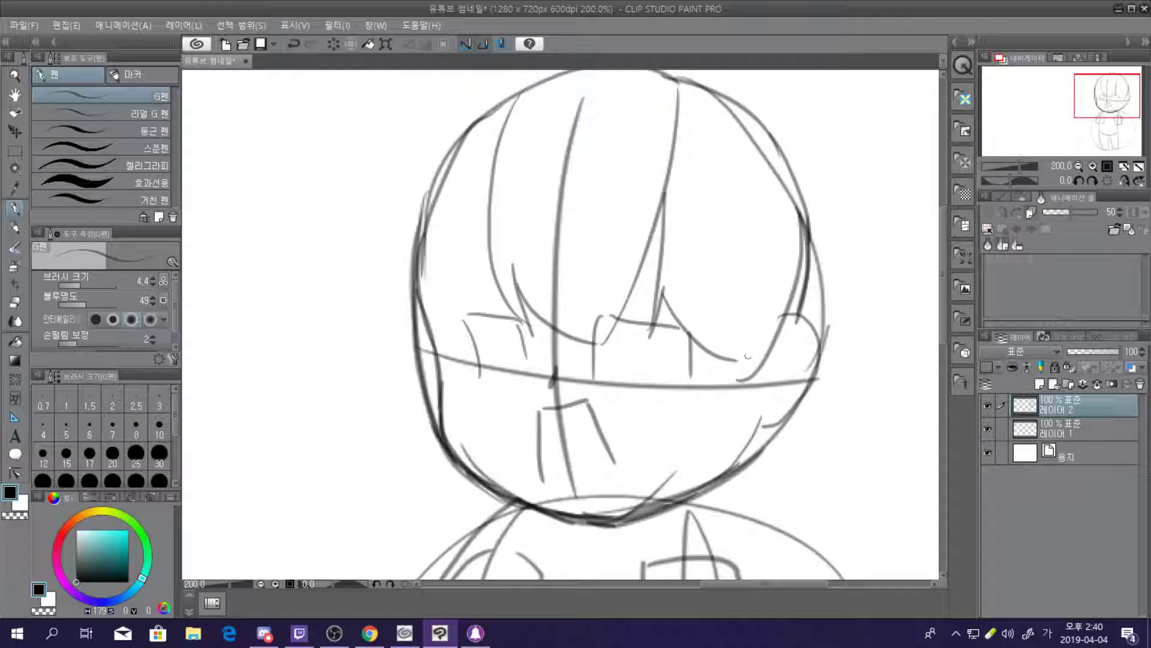
{"action": "left_click_drag", "start_coordinate": [750, 340], "coordinate": [742, 379]}
Sketch a shallow arc just above the skull circle as the outer hair outline over the crown
{"action": "scroll", "coordinate": [573, 138], "scroll_direction": "down", "scroll_amount": 5}
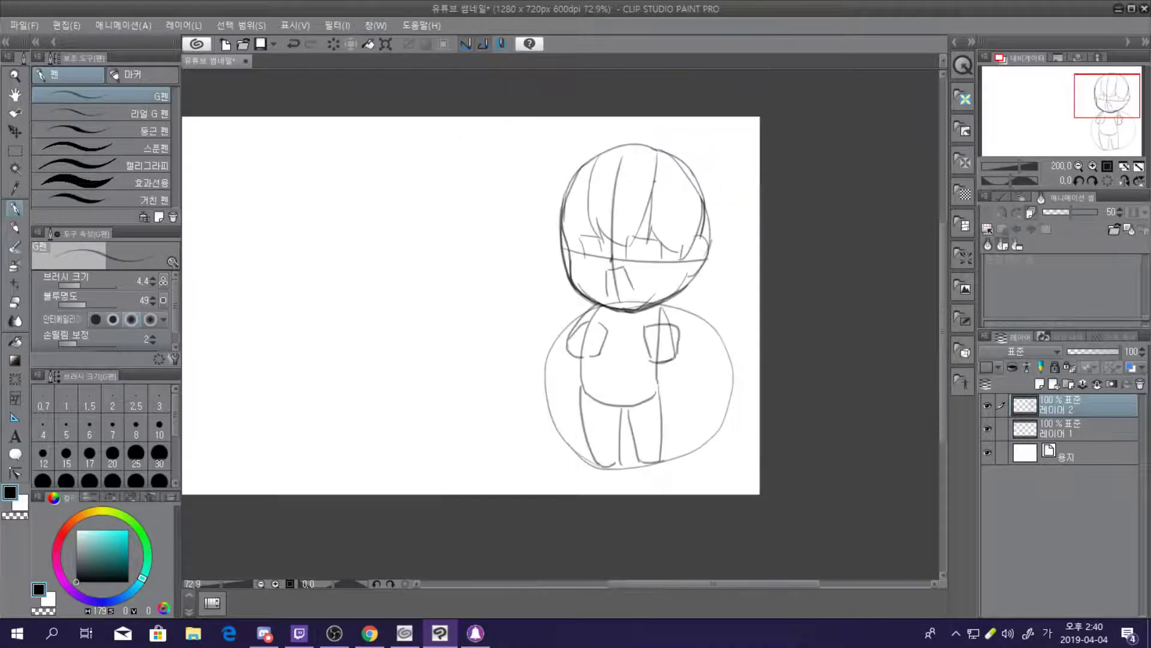
{"action": "scroll", "coordinate": [573, 138], "scroll_direction": "up", "scroll_amount": 5}
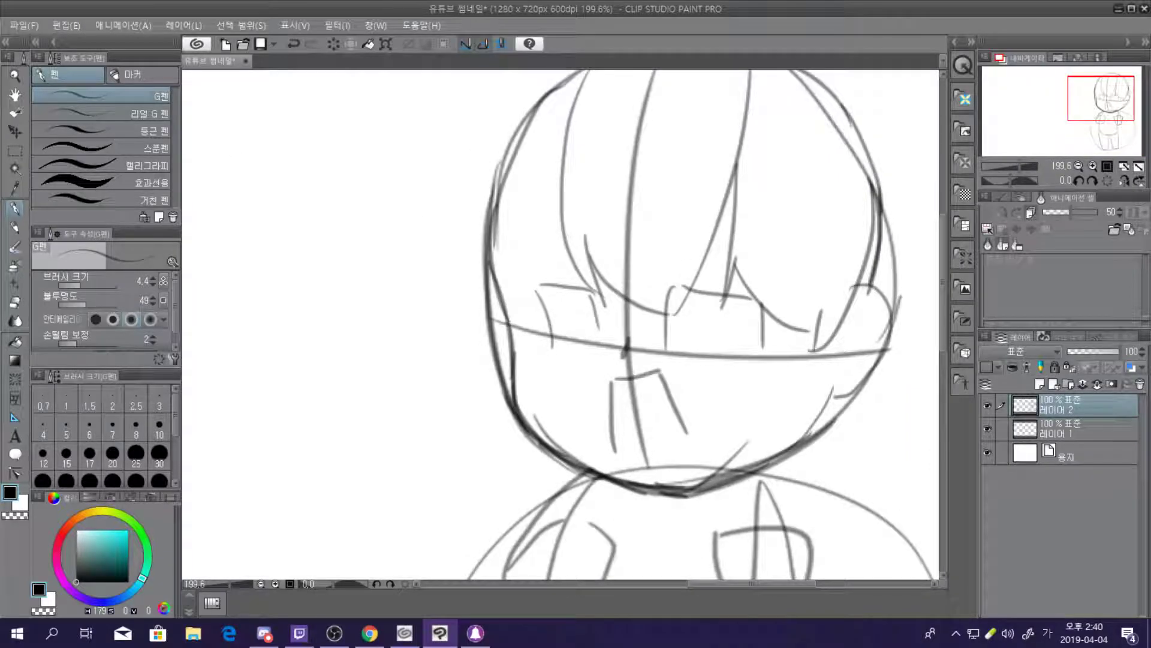
{"action": "scroll", "coordinate": [586, 176], "scroll_direction": "down", "scroll_amount": 3}
{"action": "scroll", "coordinate": [586, 176], "scroll_direction": "up", "scroll_amount": 2}
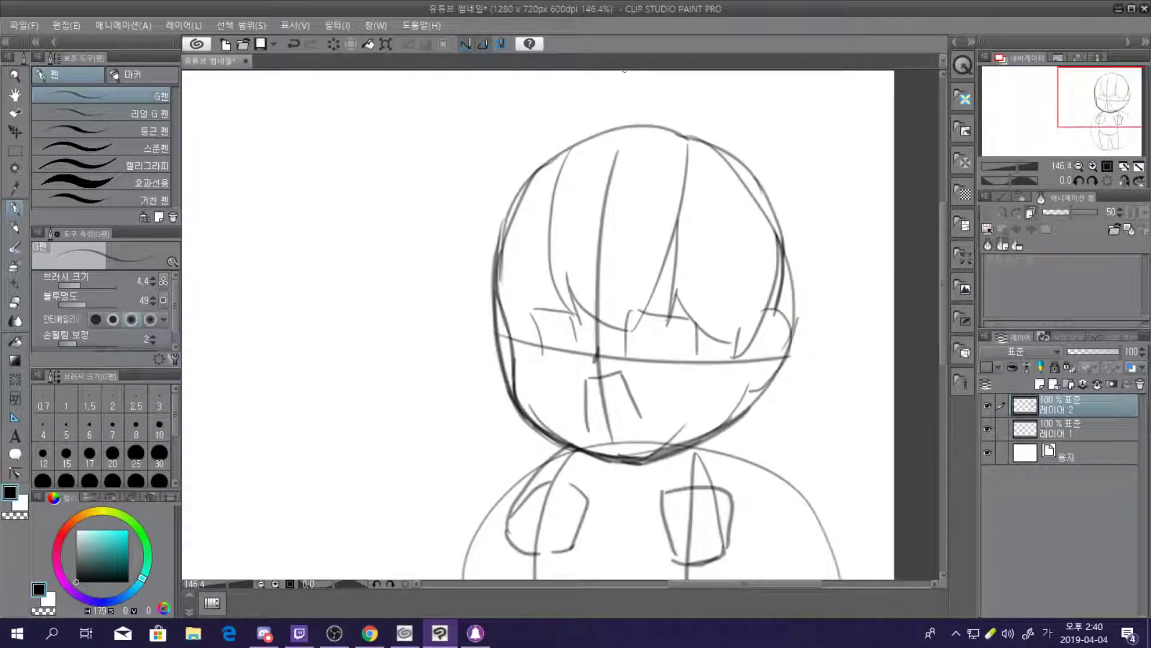
{"action": "mouse_move", "coordinate": [571, 145]}
{"action": "left_mouse_down"}
{"action": "mouse_move", "coordinate": [662, 113]}
{"action": "mouse_move", "coordinate": [700, 143]}
{"action": "mouse_move", "coordinate": [762, 148]}
{"action": "left_mouse_up"}
{"action": "key", "text": "ctrl+z"}
{"action": "key", "text": "ctrl+z"}
{"action": "key", "text": "ctrl+z"}
{"action": "left_click_drag", "start_coordinate": [571, 133], "coordinate": [653, 105]}
{"action": "key", "text": "ctrl+z"}
{"action": "left_click_drag", "start_coordinate": [570, 146], "coordinate": [658, 120]}
{"action": "key", "text": "ctrl+z"}
{"action": "mouse_move", "coordinate": [565, 150]}
{"action": "left_mouse_down"}
{"action": "mouse_move", "coordinate": [596, 127]}
{"action": "mouse_move", "coordinate": [668, 141]}
{"action": "mouse_move", "coordinate": [614, 118]}
{"action": "mouse_move", "coordinate": [683, 131]}
{"action": "mouse_move", "coordinate": [667, 118]}
{"action": "mouse_move", "coordinate": [719, 147]}
{"action": "left_mouse_up"}
{"action": "key", "text": "ctrl+z"}
{"action": "key", "text": "ctrl+z"}
Extend the outer hair outline from the crown down the right side of the head to ear level with overlapping curves
{"action": "left_click_drag", "start_coordinate": [666, 116], "coordinate": [788, 174]}
{"action": "key", "text": "ctrl+z"}
{"action": "mouse_move", "coordinate": [685, 119]}
{"action": "left_mouse_down"}
{"action": "mouse_move", "coordinate": [755, 151]}
{"action": "mouse_move", "coordinate": [791, 236]}
{"action": "left_mouse_up"}
{"action": "key", "text": "ctrl+z"}
{"action": "mouse_move", "coordinate": [756, 154]}
{"action": "left_mouse_down"}
{"action": "mouse_move", "coordinate": [796, 260]}
{"action": "mouse_move", "coordinate": [781, 346]}
{"action": "left_mouse_up"}
{"action": "key", "text": "ctrl+z"}
{"action": "left_click_drag", "start_coordinate": [793, 240], "coordinate": [778, 314]}
{"action": "key", "text": "ctrl+z"}
{"action": "mouse_move", "coordinate": [792, 243]}
{"action": "left_mouse_down"}
{"action": "mouse_move", "coordinate": [783, 312]}
{"action": "mouse_move", "coordinate": [796, 270]}
{"action": "mouse_move", "coordinate": [796, 299]}
{"action": "left_mouse_up"}
{"action": "key", "text": "ctrl+z"}
Sketch the outer hair outline down the left side of the head, from the crown back to the skull circle
{"action": "left_click_drag", "start_coordinate": [573, 133], "coordinate": [504, 207]}
{"action": "key", "text": "ctrl+z"}
{"action": "mouse_move", "coordinate": [573, 132]}
{"action": "left_mouse_down"}
{"action": "mouse_move", "coordinate": [516, 180]}
{"action": "mouse_move", "coordinate": [500, 216]}
{"action": "left_mouse_up"}
{"action": "key", "text": "ctrl+z"}
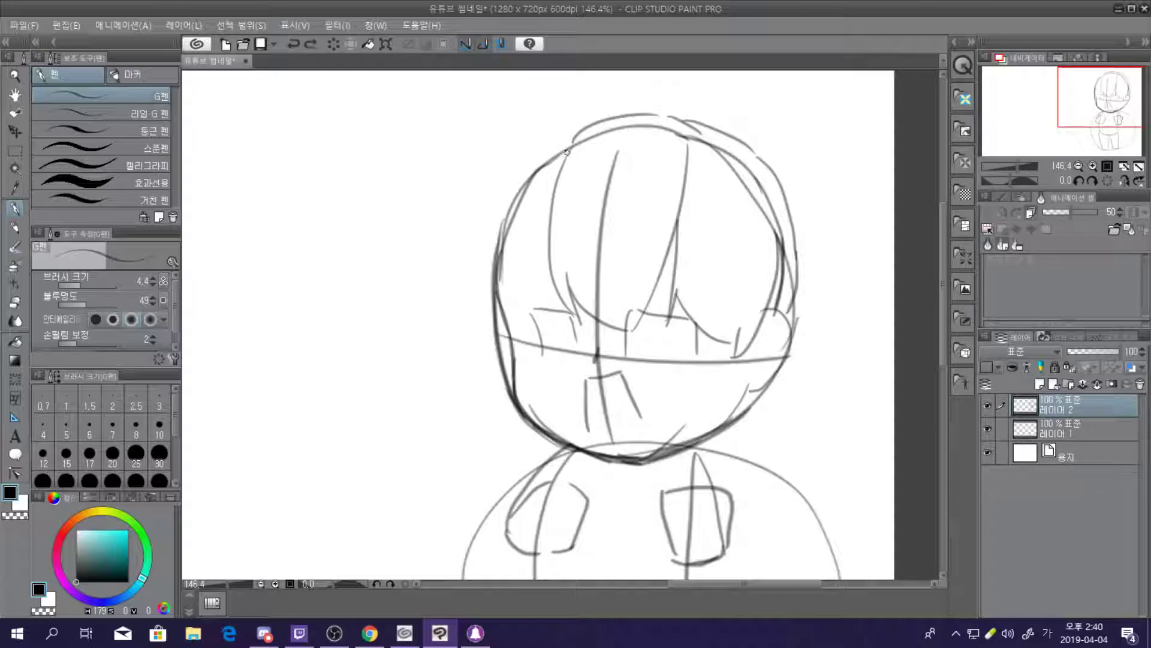
{"action": "mouse_move", "coordinate": [573, 133]}
{"action": "left_mouse_down"}
{"action": "mouse_move", "coordinate": [522, 171]}
{"action": "mouse_move", "coordinate": [500, 213]}
{"action": "mouse_move", "coordinate": [565, 142]}
{"action": "mouse_move", "coordinate": [511, 174]}
{"action": "mouse_move", "coordinate": [484, 264]}
{"action": "left_mouse_up"}
{"action": "key", "text": "ctrl+z"}
{"action": "key", "text": "ctrl+z"}
{"action": "left_click_drag", "start_coordinate": [523, 167], "coordinate": [489, 273]}
{"action": "key", "text": "ctrl+z"}
{"action": "left_click_drag", "start_coordinate": [525, 162], "coordinate": [478, 262]}
{"action": "key", "text": "ctrl+z"}
{"action": "key", "text": "ctrl+z"}
{"action": "left_click_drag", "start_coordinate": [522, 165], "coordinate": [487, 266]}
{"action": "left_click_drag", "start_coordinate": [497, 220], "coordinate": [489, 339]}
{"action": "key", "text": "ctrl+z"}
{"action": "mouse_move", "coordinate": [495, 235]}
{"action": "left_mouse_down"}
{"action": "mouse_move", "coordinate": [492, 339]}
{"action": "mouse_move", "coordinate": [485, 257]}
{"action": "left_mouse_up"}
{"action": "key", "text": "ctrl+z"}
{"action": "key", "text": "ctrl+z"}
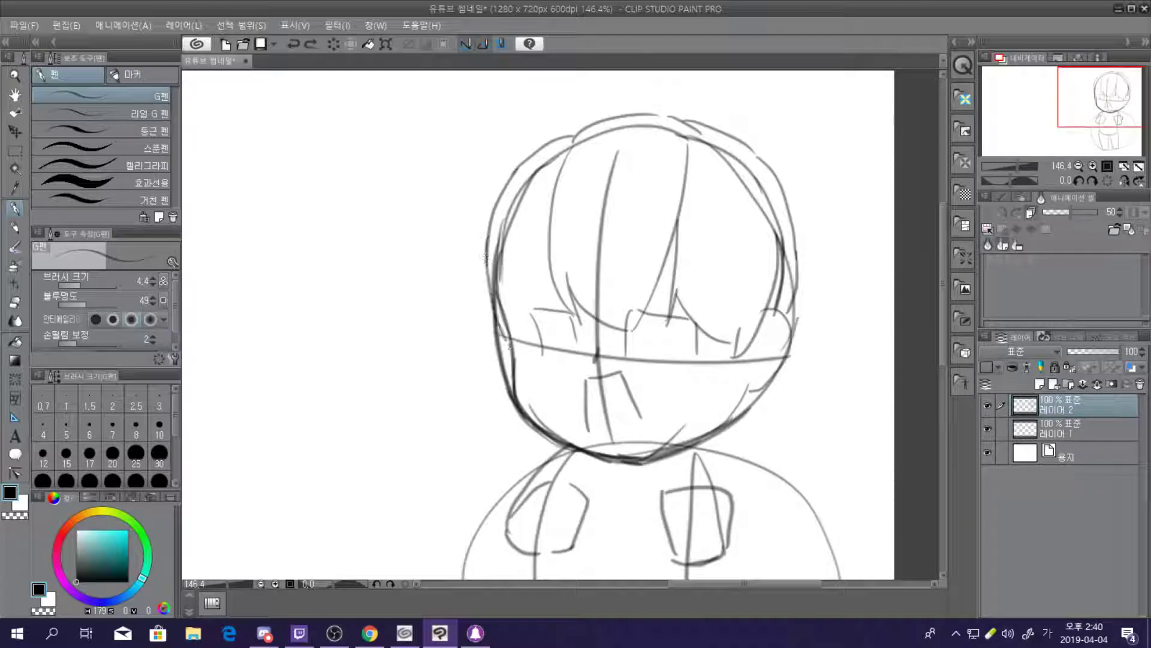
Sketch jagged side bangs over the left eye, stepping from the leftmost central strand down toward the cheek
{"action": "left_click_drag", "start_coordinate": [551, 200], "coordinate": [535, 340]}
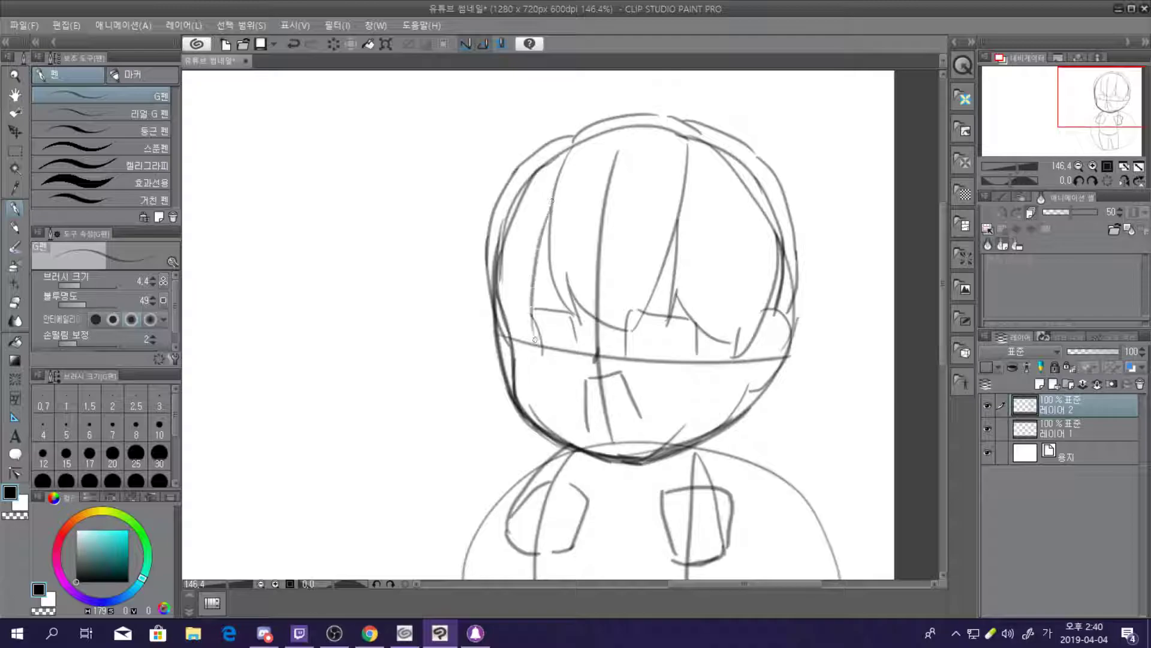
{"action": "key", "text": "ctrl+z"}
{"action": "left_click_drag", "start_coordinate": [551, 210], "coordinate": [520, 331]}
{"action": "key", "text": "ctrl+z"}
{"action": "left_click_drag", "start_coordinate": [551, 241], "coordinate": [530, 363]}
{"action": "key", "text": "ctrl+z"}
{"action": "left_click_drag", "start_coordinate": [553, 272], "coordinate": [539, 297]}
{"action": "key", "text": "ctrl+z"}
{"action": "key", "text": "ctrl+z"}
{"action": "left_click_drag", "start_coordinate": [536, 247], "coordinate": [514, 342]}
{"action": "key", "text": "ctrl+z"}
{"action": "left_click_drag", "start_coordinate": [551, 228], "coordinate": [510, 365]}
{"action": "key", "text": "ctrl+z"}
{"action": "left_click_drag", "start_coordinate": [551, 240], "coordinate": [508, 343]}
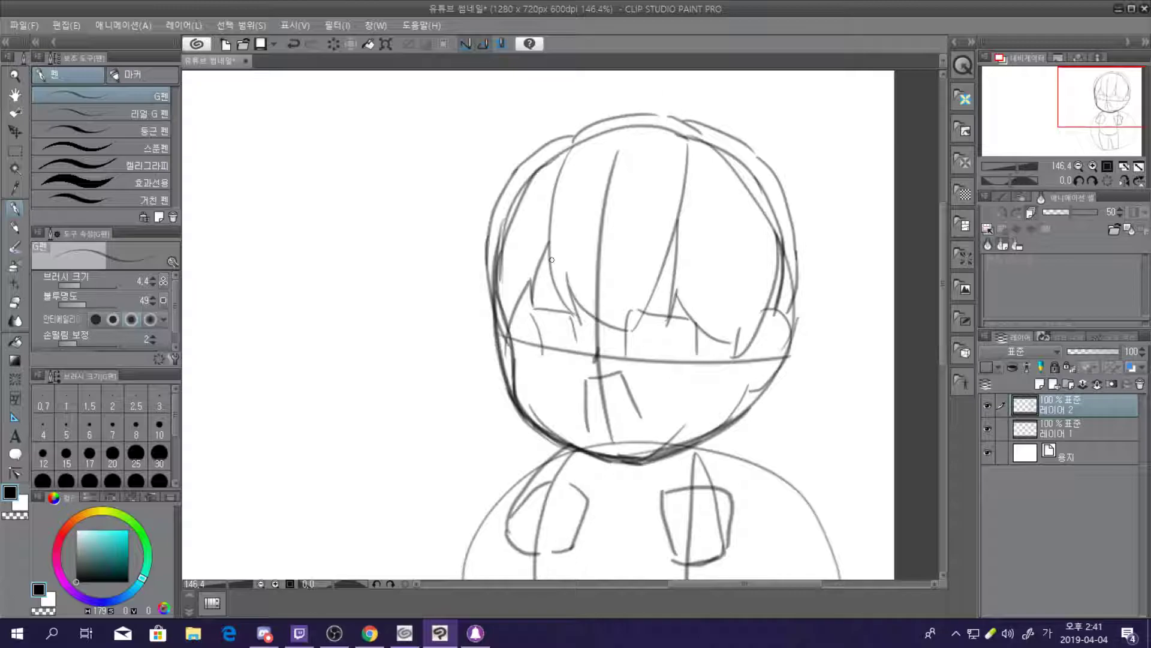
Sketch a pointed hair tuft flicking outward from the left side of the outer hair outline
{"action": "scroll", "coordinate": [544, 258], "scroll_direction": "down", "scroll_amount": 4}
{"action": "scroll", "coordinate": [514, 280], "scroll_direction": "up", "scroll_amount": 5}
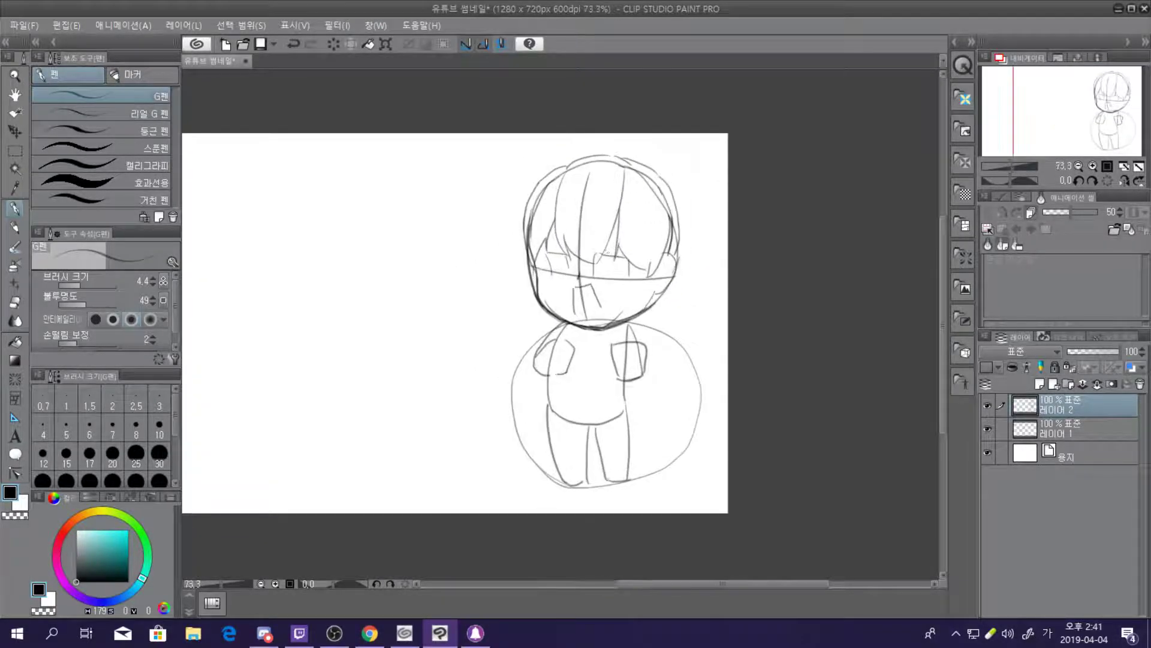
{"action": "scroll", "coordinate": [515, 280], "scroll_direction": "up", "scroll_amount": 4}
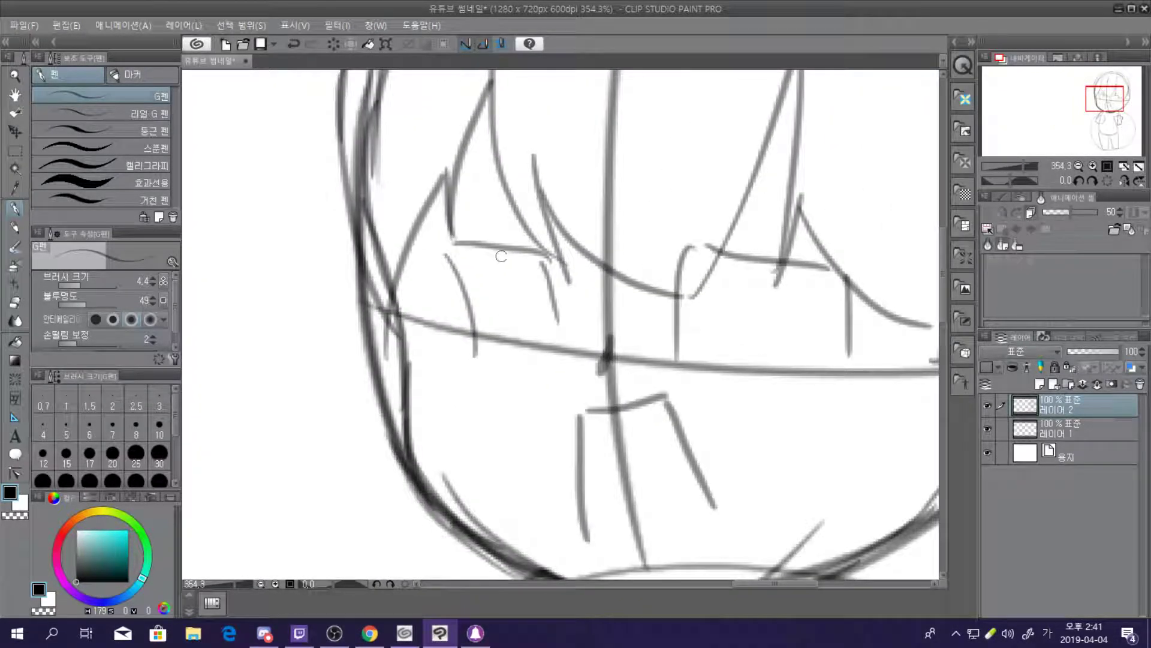
{"action": "scroll", "coordinate": [512, 256], "scroll_direction": "down", "scroll_amount": 4}
{"action": "scroll", "coordinate": [466, 122], "scroll_direction": "up", "scroll_amount": 2}
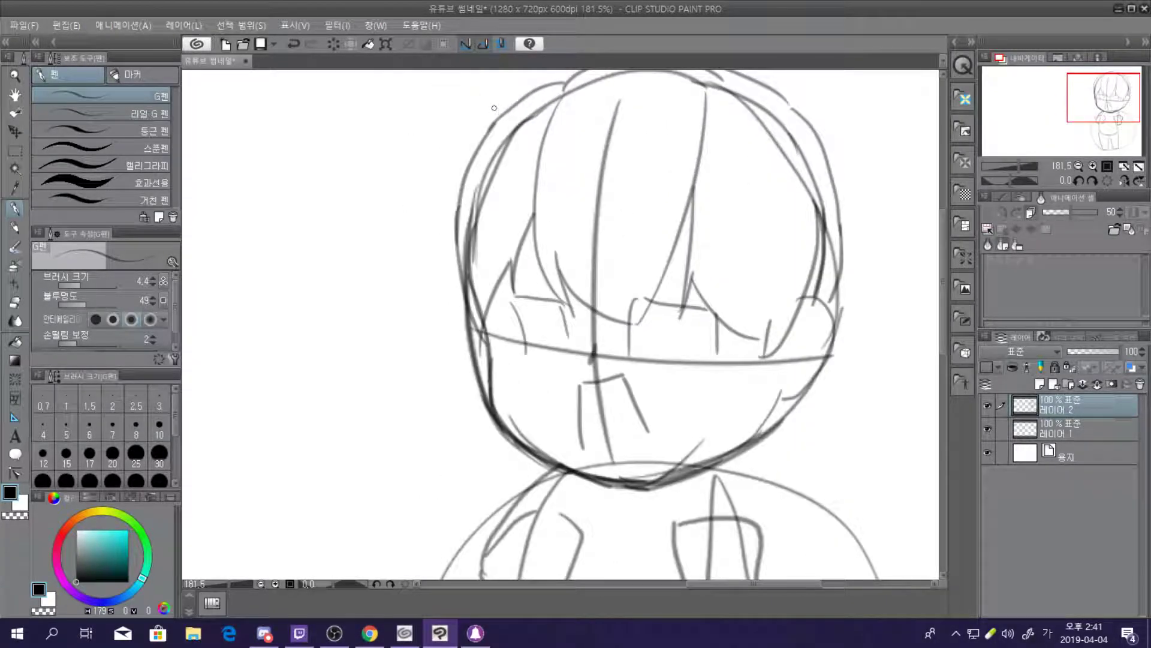
{"action": "left_click_drag", "start_coordinate": [502, 116], "coordinate": [431, 250]}
{"action": "left_click_drag", "start_coordinate": [470, 179], "coordinate": [420, 281]}
{"action": "key", "text": "ctrl+z"}
{"action": "left_click_drag", "start_coordinate": [467, 185], "coordinate": [423, 284]}
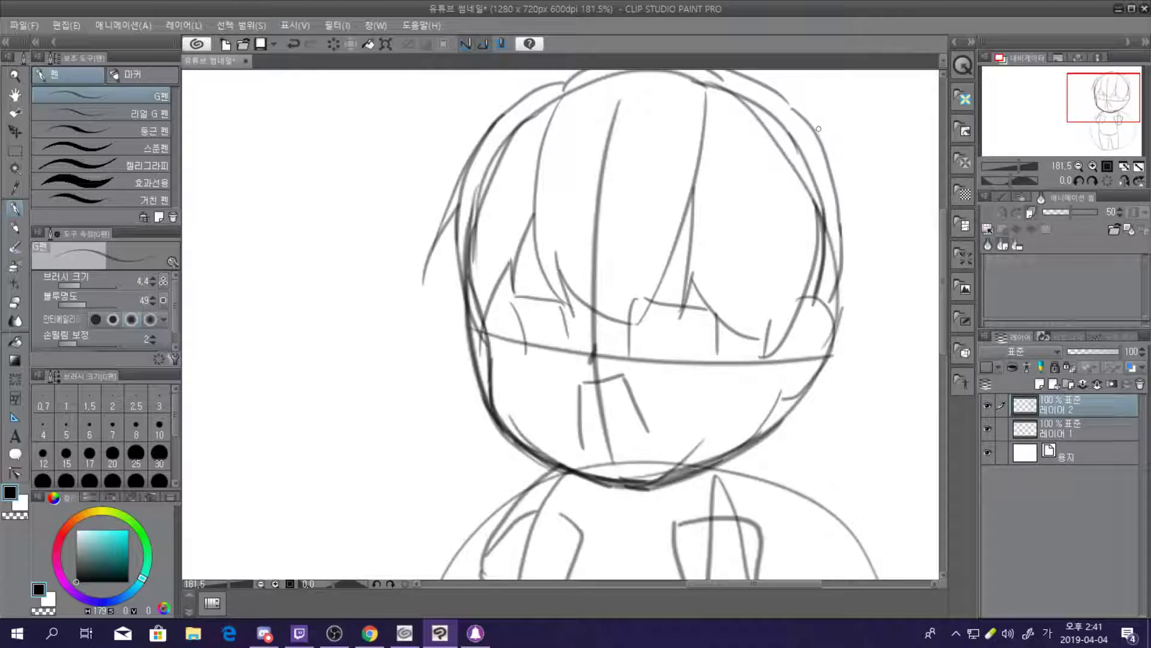
Sketch a matching small hair tuft flicking outward from the right side of the outer hair outline
{"action": "left_click_drag", "start_coordinate": [808, 123], "coordinate": [869, 227]}
{"action": "key", "text": "ctrl+z"}
{"action": "left_click_drag", "start_coordinate": [811, 124], "coordinate": [857, 230]}
{"action": "left_click_drag", "start_coordinate": [831, 175], "coordinate": [865, 276]}
{"action": "key", "text": "ctrl+z"}
{"action": "left_click_drag", "start_coordinate": [829, 175], "coordinate": [856, 231]}
Try hand-lettering a large, bold Korean character in the blank area beside the figure with the 효과선용 pen
{"action": "scroll", "coordinate": [411, 129], "scroll_direction": "down", "scroll_amount": 6}
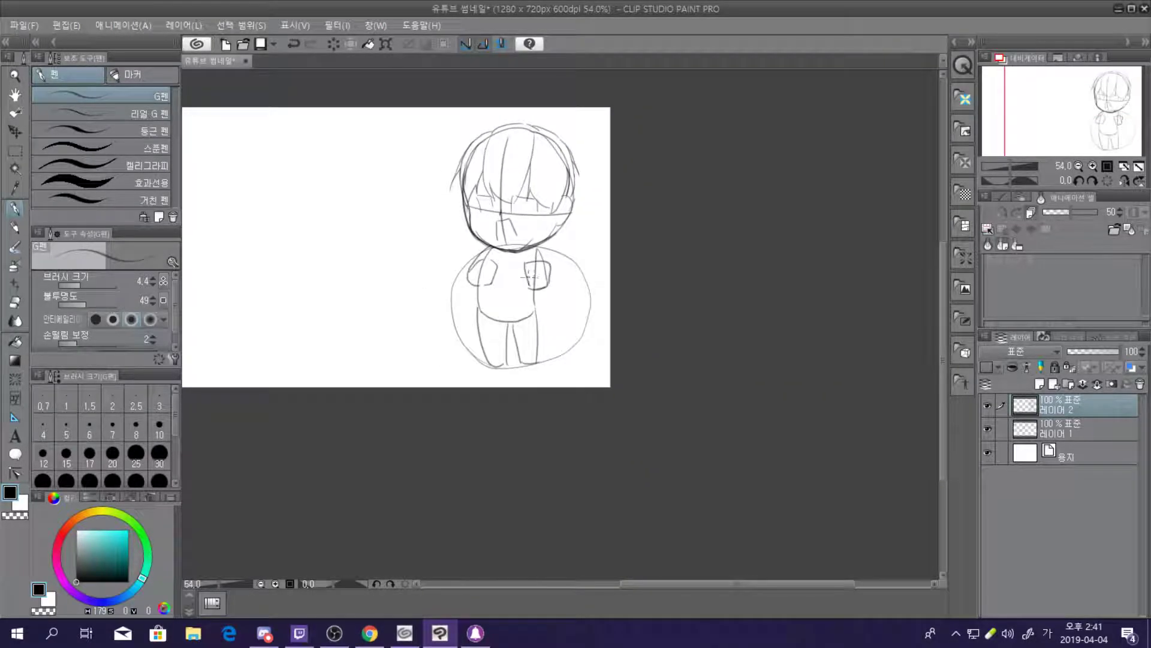
{"action": "scroll", "coordinate": [529, 276], "scroll_direction": "up", "scroll_amount": 2}
{"action": "scroll", "coordinate": [506, 194], "scroll_direction": "down", "scroll_amount": 3}
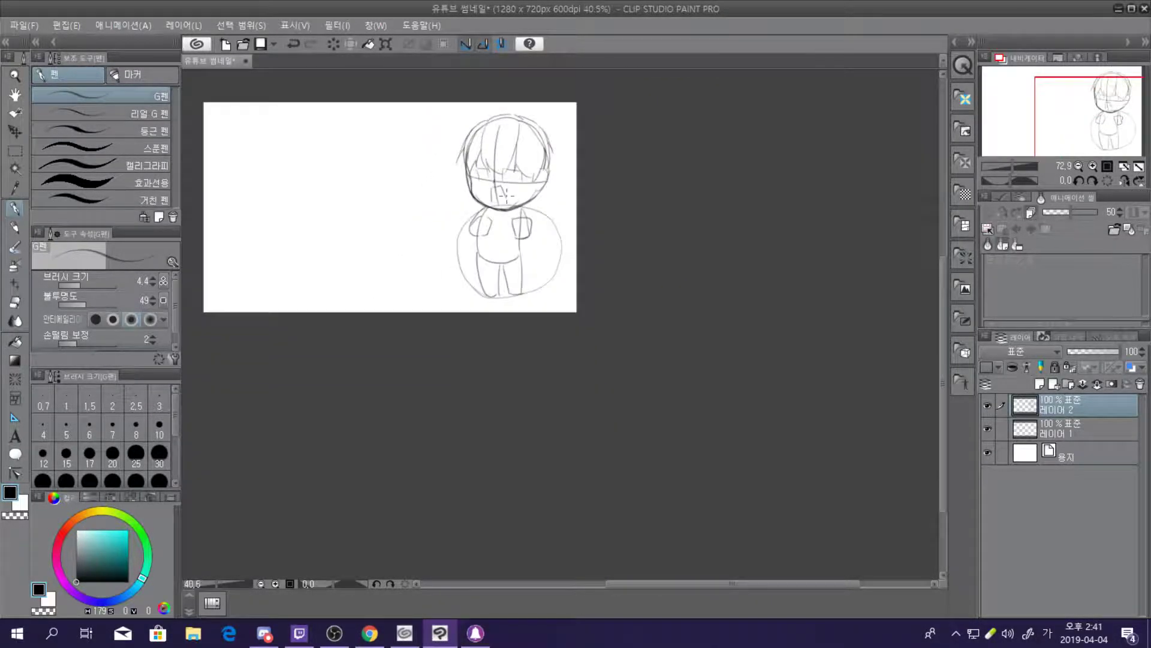
{"action": "scroll", "coordinate": [447, 162], "scroll_direction": "up", "scroll_amount": 4}
{"action": "scroll", "coordinate": [451, 164], "scroll_direction": "down", "scroll_amount": 3}
{"action": "scroll", "coordinate": [413, 170], "scroll_direction": "up", "scroll_amount": 2}
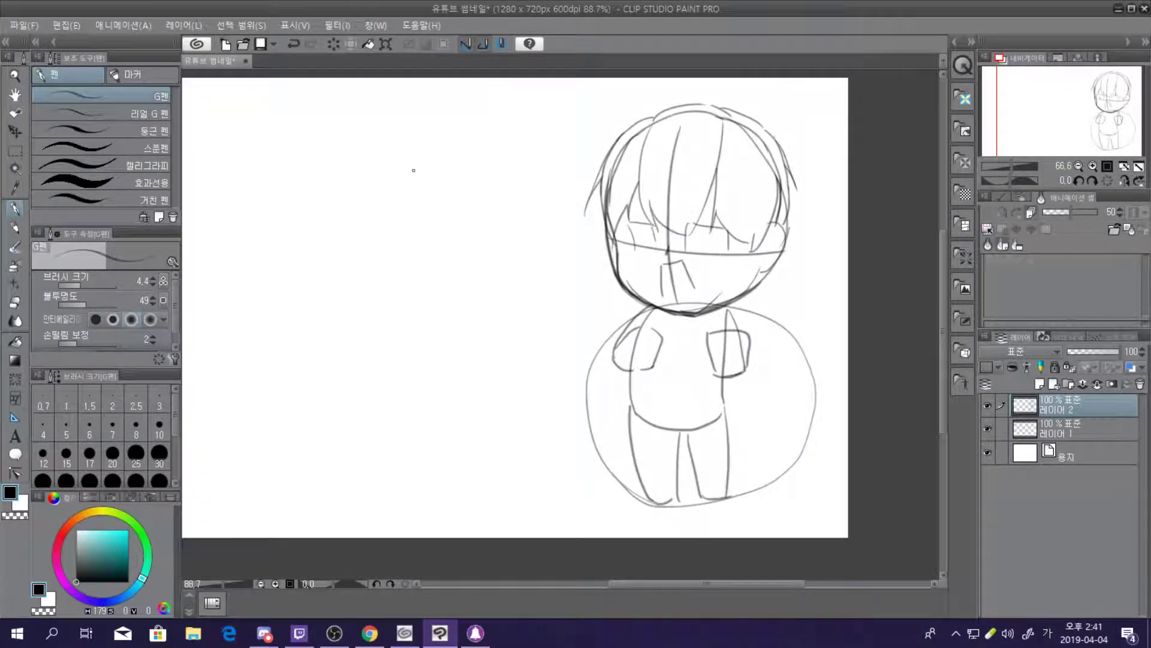
{"action": "scroll", "coordinate": [413, 171], "scroll_direction": "down", "scroll_amount": 1}
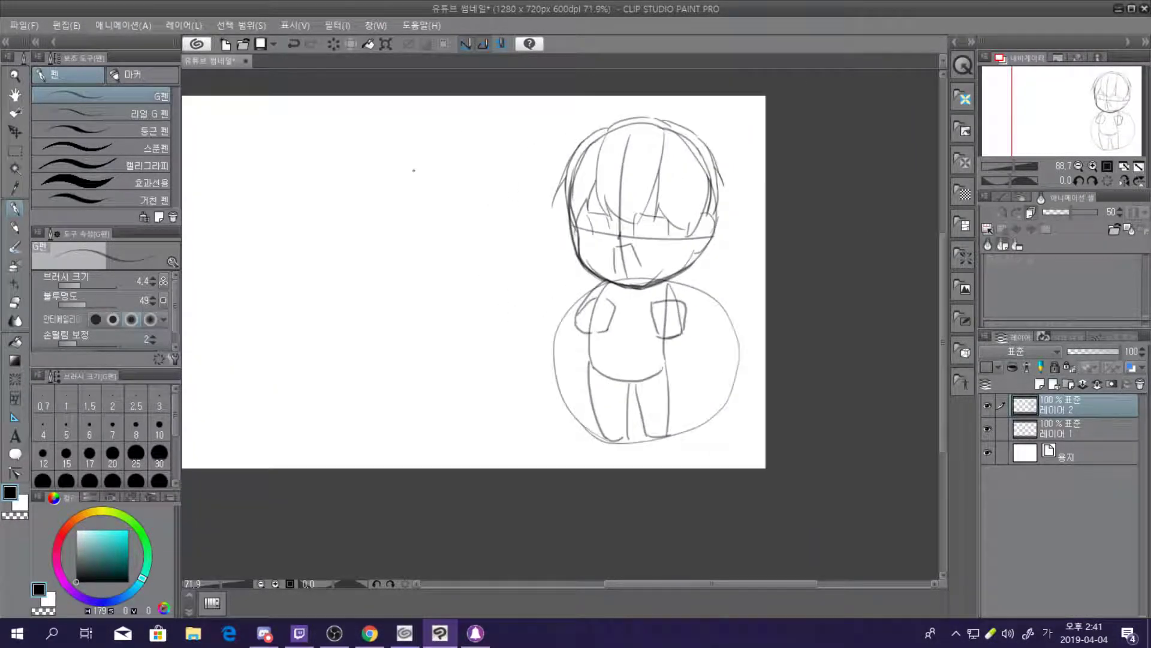
{"action": "left_click", "coordinate": [142, 184]}
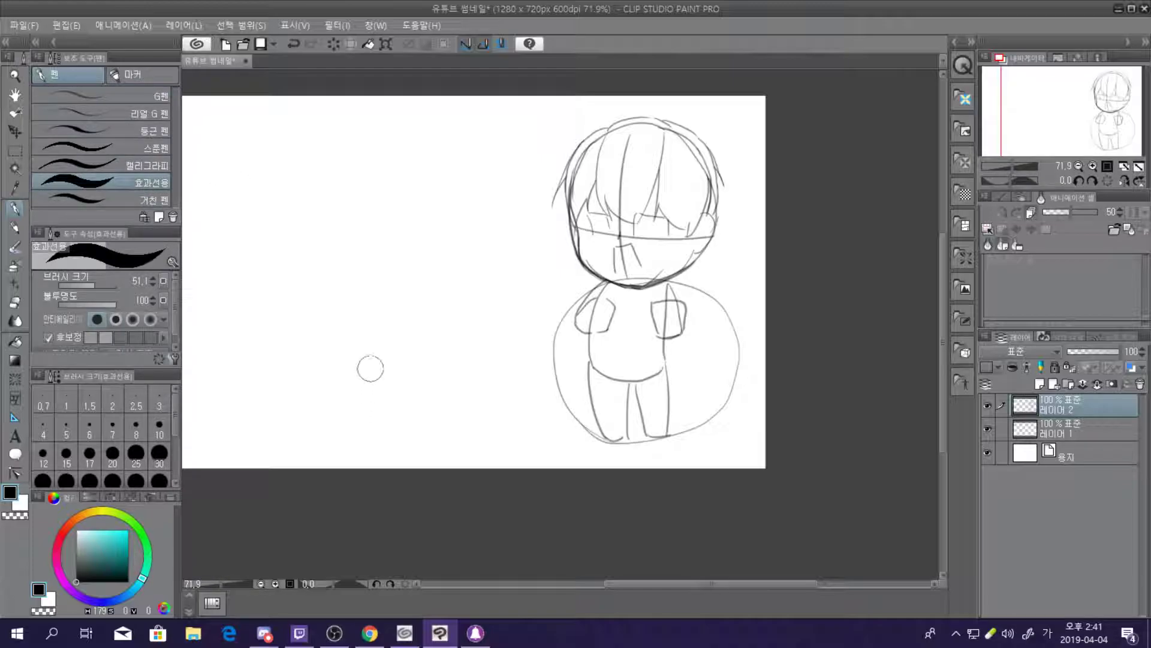
{"action": "left_click_drag", "start_coordinate": [334, 252], "coordinate": [357, 378]}
{"action": "key", "text": "ctrl+z"}
{"action": "mouse_move", "coordinate": [204, 146]}
{"action": "left_mouse_down"}
{"action": "mouse_move", "coordinate": [267, 109]}
{"action": "mouse_move", "coordinate": [277, 173]}
{"action": "mouse_move", "coordinate": [209, 207]}
{"action": "mouse_move", "coordinate": [243, 244]}
{"action": "mouse_move", "coordinate": [273, 225]}
{"action": "mouse_move", "coordinate": [234, 279]}
{"action": "mouse_move", "coordinate": [320, 251]}
{"action": "left_mouse_up"}
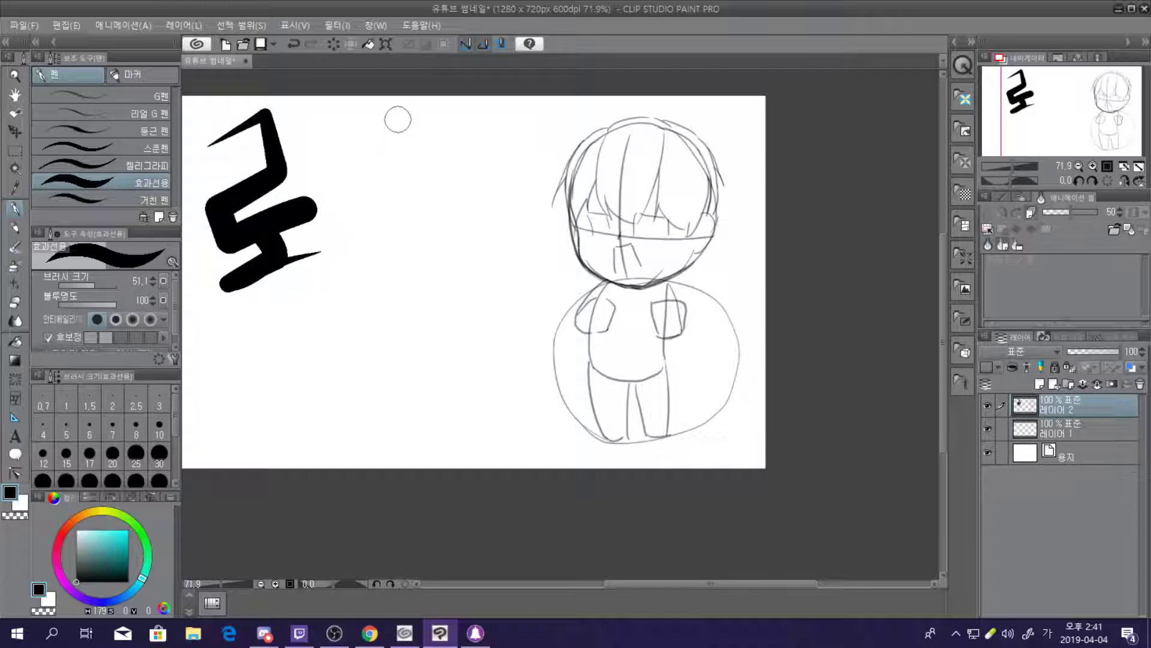
{"action": "key", "text": "ctrl+z"}
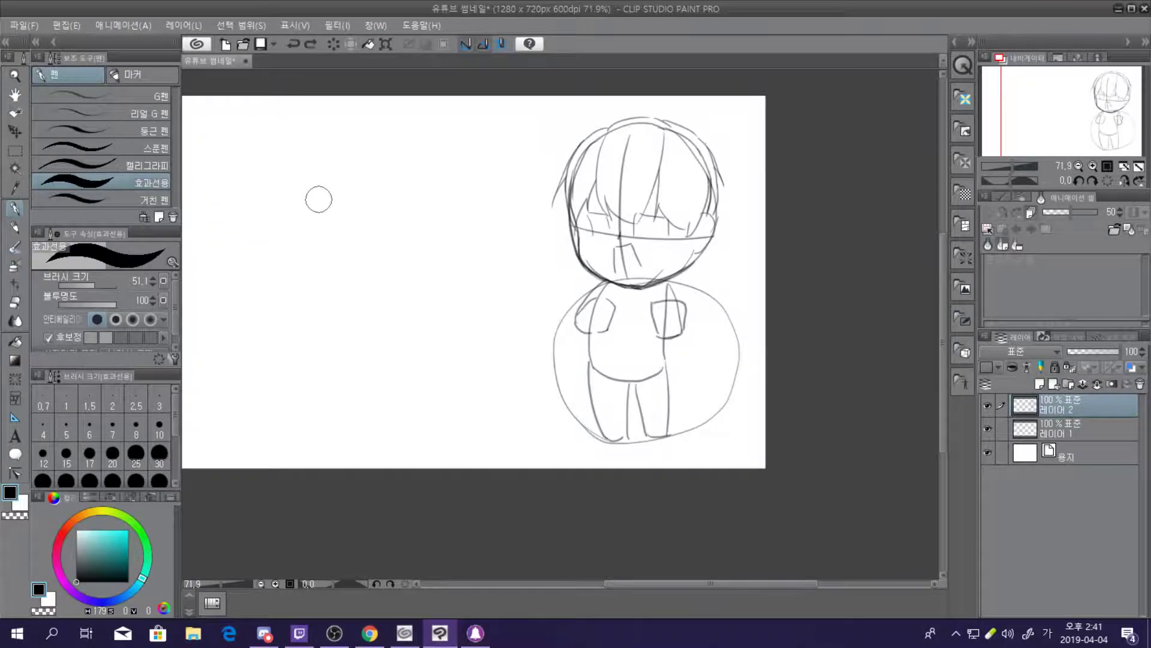
Switch the drawing pen back to G펜 and return to the character's head
{"action": "scroll", "coordinate": [334, 200], "scroll_direction": "down", "scroll_amount": 1}
{"action": "scroll", "coordinate": [334, 199], "scroll_direction": "down", "scroll_amount": 1}
{"action": "left_click_drag", "start_coordinate": [602, 583], "coordinate": [571, 576]}
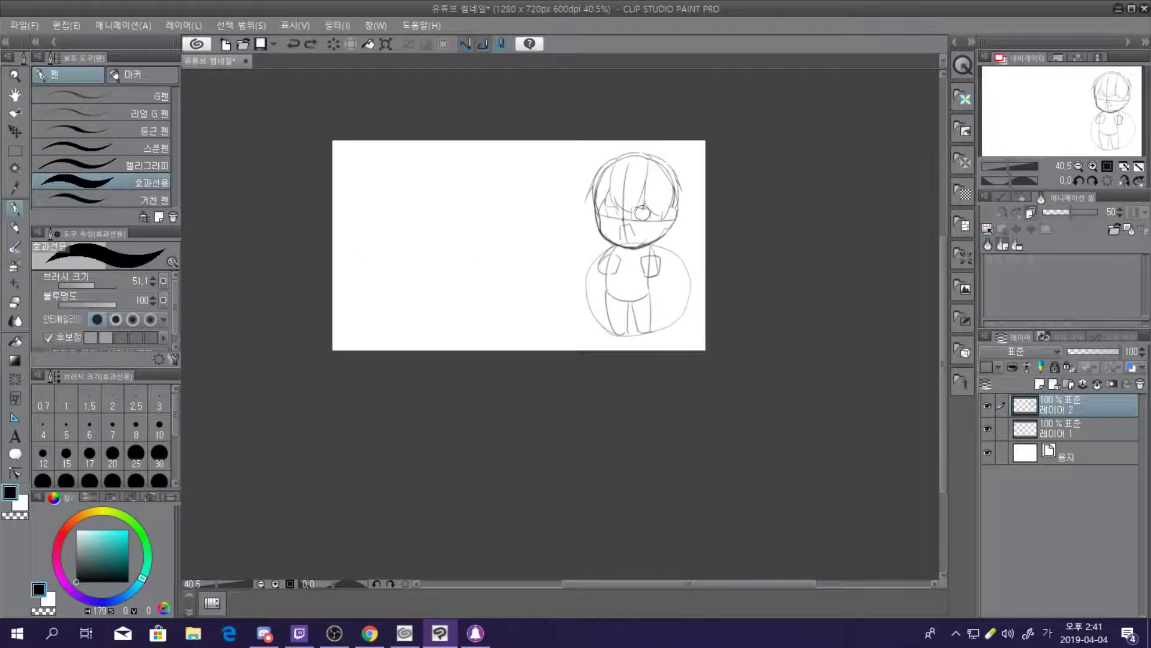
{"action": "scroll", "coordinate": [642, 213], "scroll_direction": "up", "scroll_amount": 2}
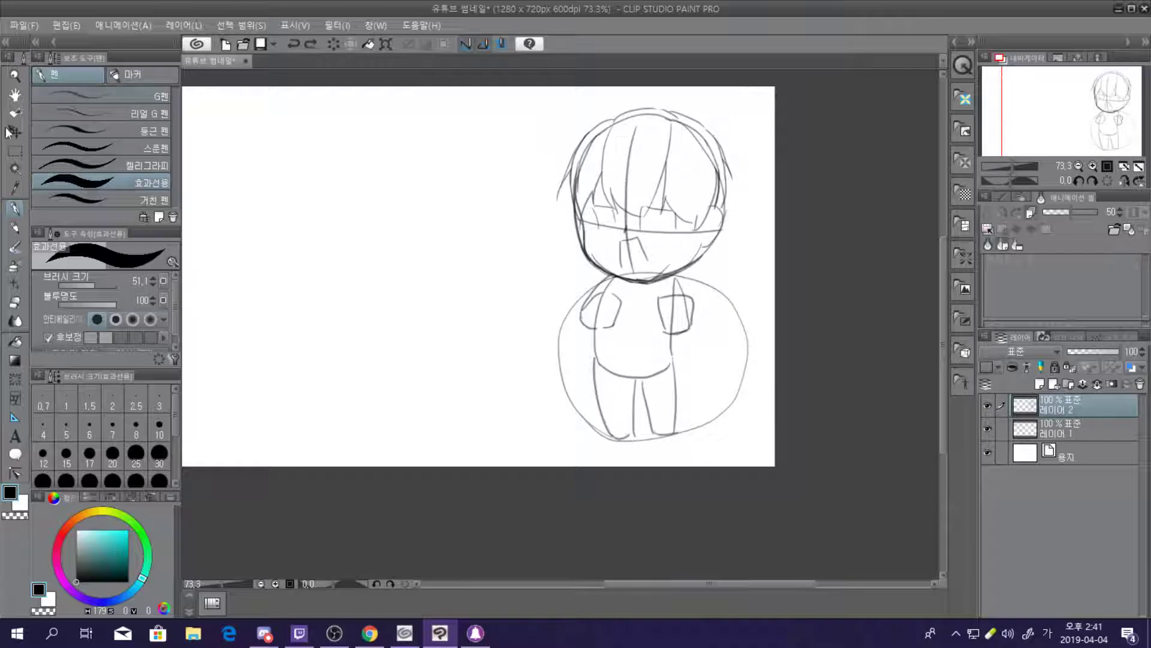
{"action": "left_click", "coordinate": [150, 114]}
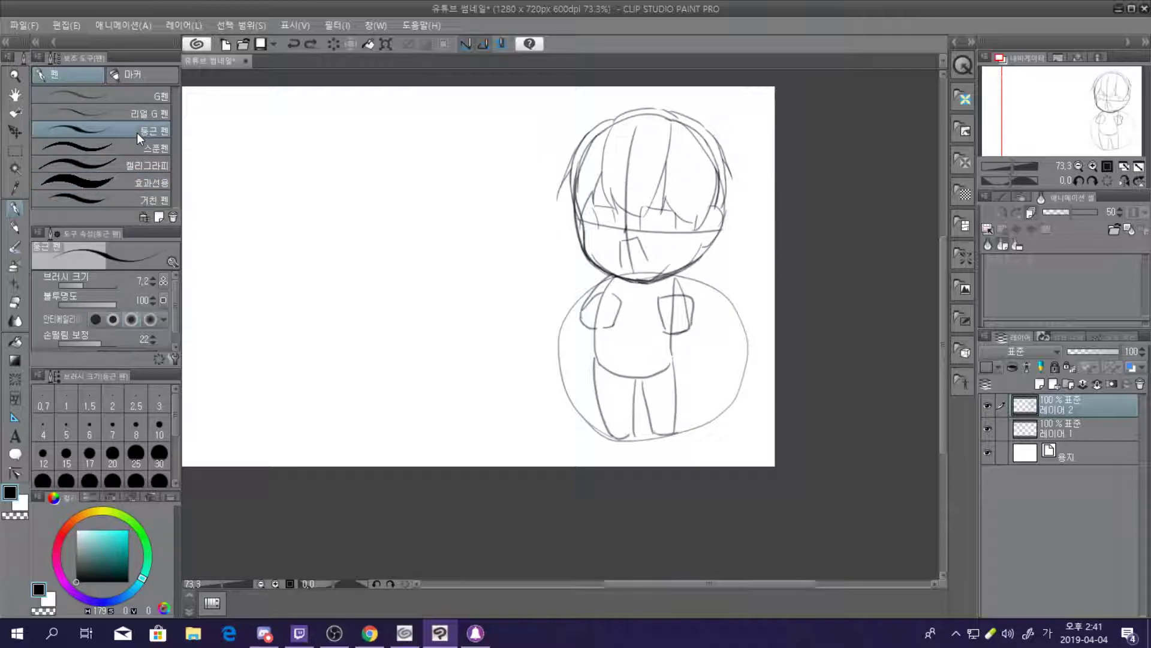
{"action": "left_click", "coordinate": [157, 96]}
{"action": "scroll", "coordinate": [538, 162], "scroll_direction": "up", "scroll_amount": 2}
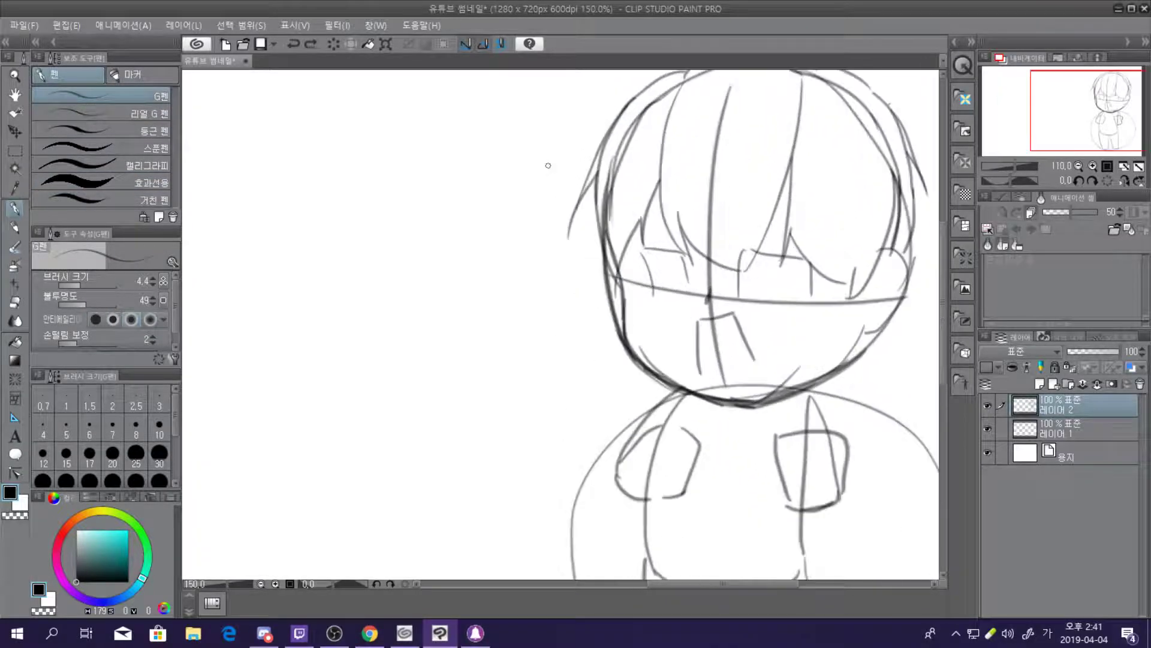
Try a few short, thin strokes in the blank area beside the character's head
{"action": "left_click_drag", "start_coordinate": [411, 241], "coordinate": [424, 347]}
{"action": "key", "text": "ctrl+z"}
{"action": "left_click_drag", "start_coordinate": [438, 273], "coordinate": [455, 369]}
{"action": "left_click_drag", "start_coordinate": [459, 310], "coordinate": [485, 373]}
{"action": "key", "text": "ctrl+z"}
{"action": "key", "text": "ctrl+z"}
{"action": "key", "text": "ctrl+z"}
{"action": "key", "text": "ctrl+z"}
{"action": "key", "text": "ctrl+z"}
{"action": "key", "text": "ctrl+z"}
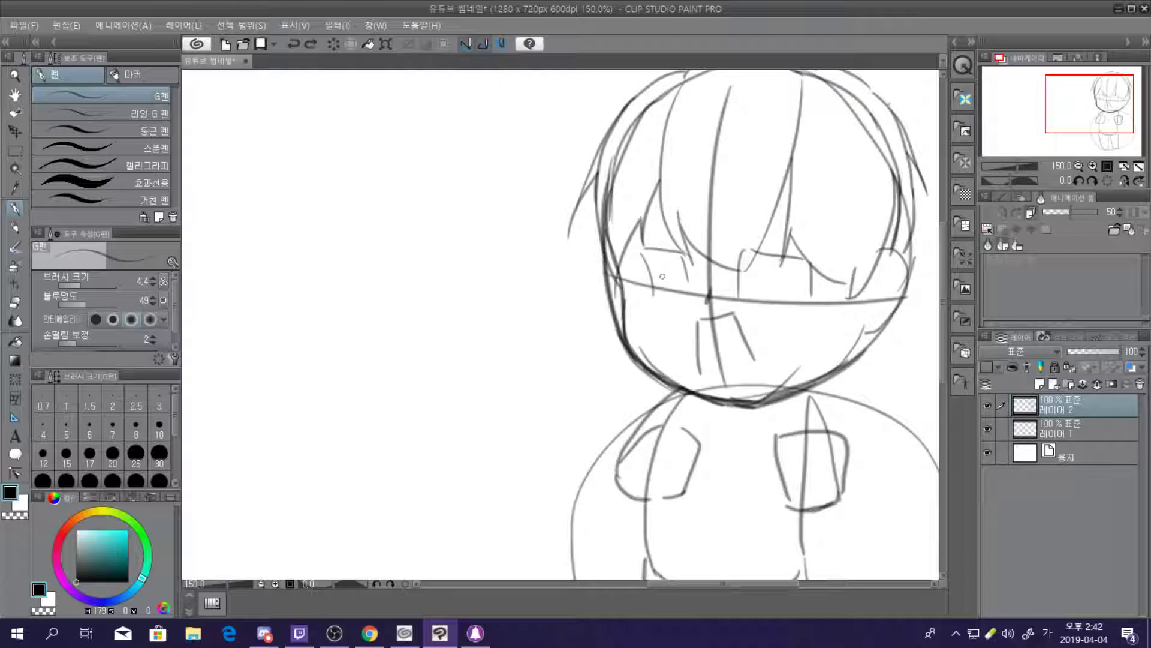
Switch to Chrome to look through the Google image results for 에이펙스, and return to Clip Studio Paint
{"action": "scroll", "coordinate": [663, 276], "scroll_direction": "down", "scroll_amount": 2}
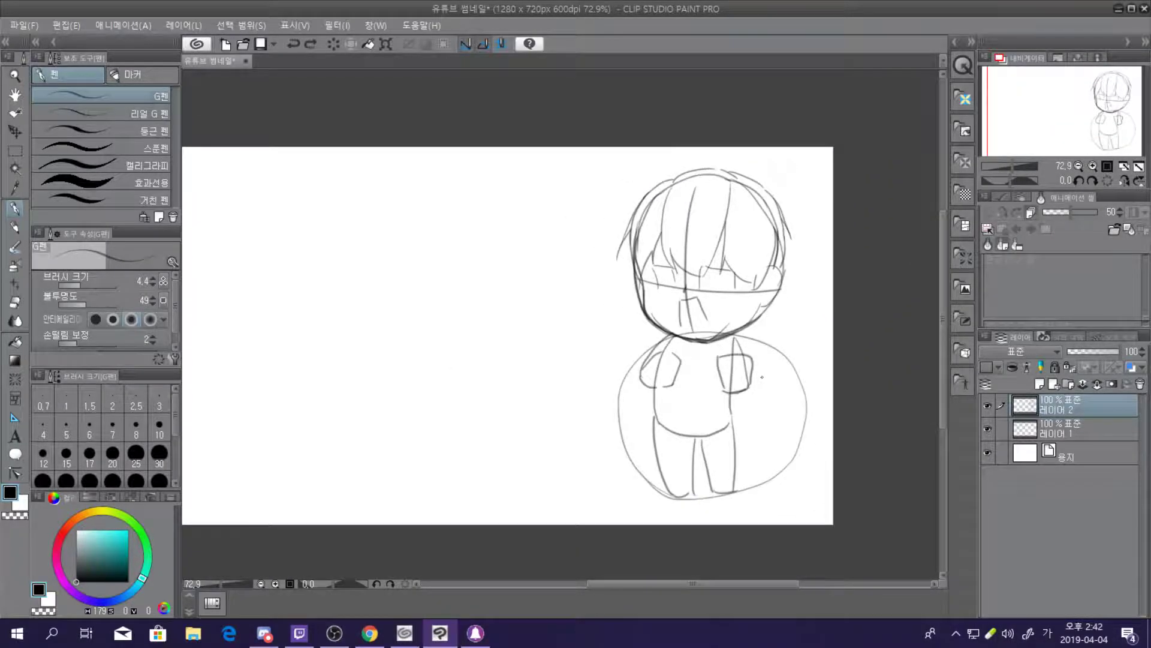
{"action": "scroll", "coordinate": [762, 377], "scroll_direction": "up", "scroll_amount": 3}
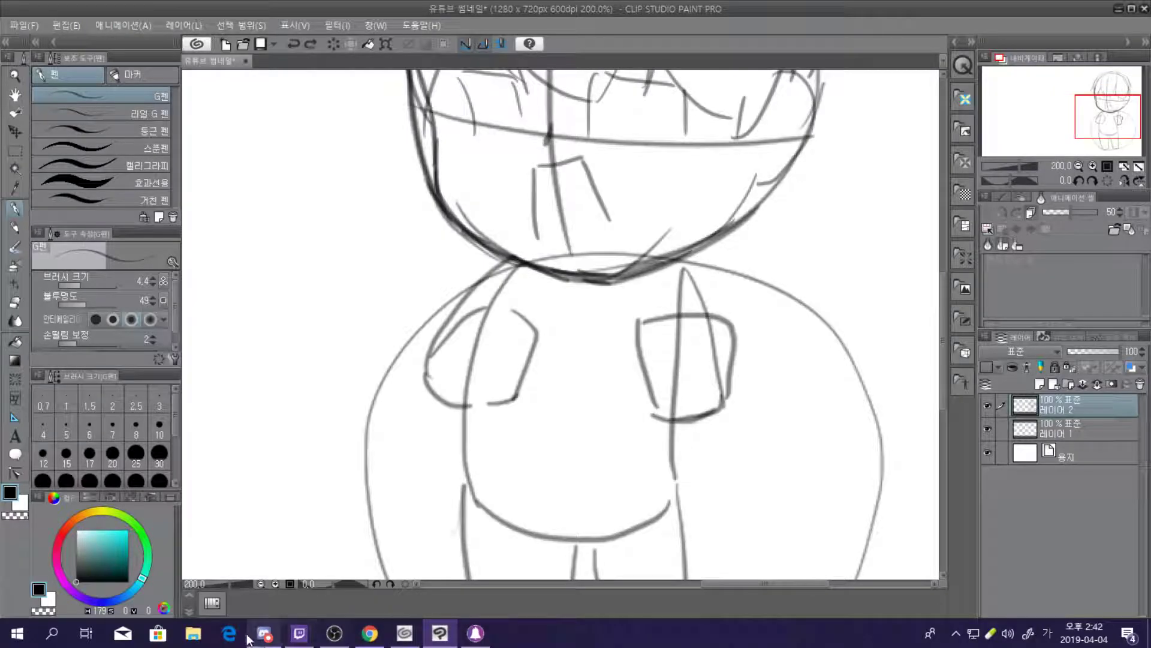
{"action": "left_click", "coordinate": [366, 634]}
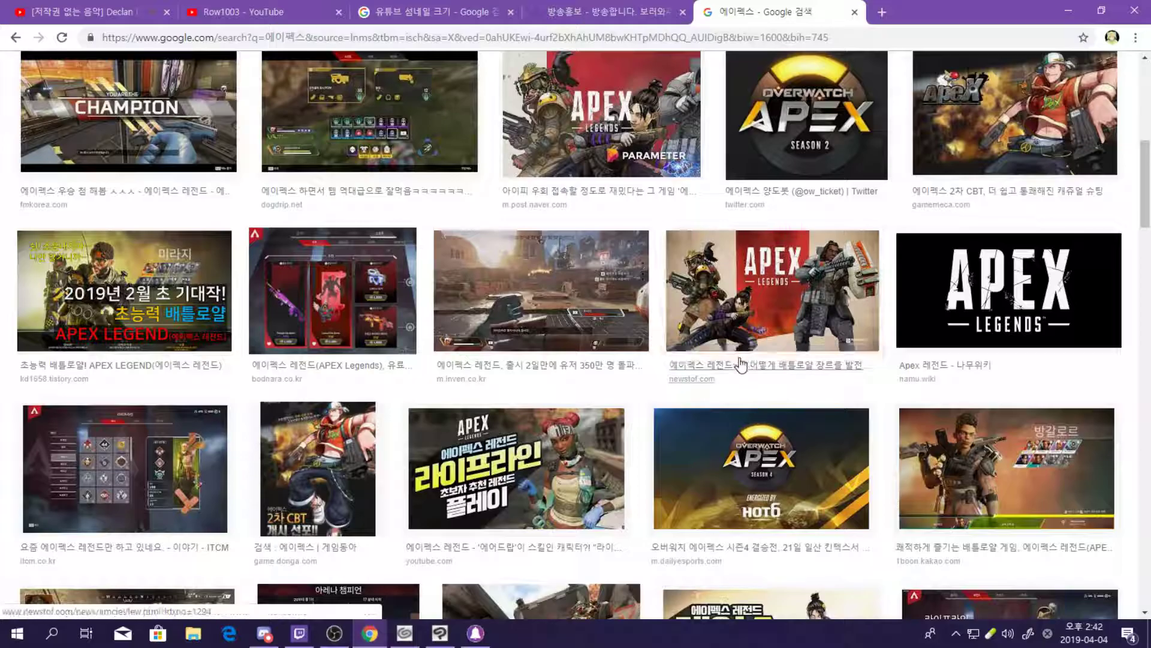
{"action": "scroll", "coordinate": [681, 398], "scroll_direction": "up", "scroll_amount": 4}
{"action": "scroll", "coordinate": [599, 404], "scroll_direction": "up", "scroll_amount": 3}
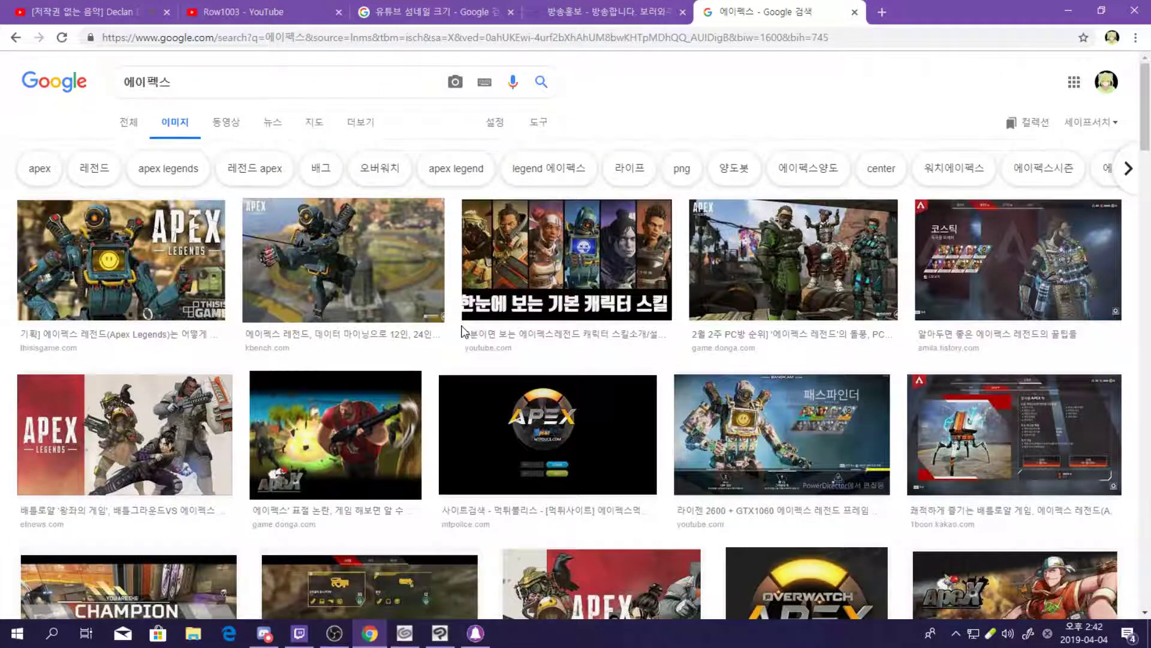
{"action": "scroll", "coordinate": [463, 331], "scroll_direction": "down", "scroll_amount": 1}
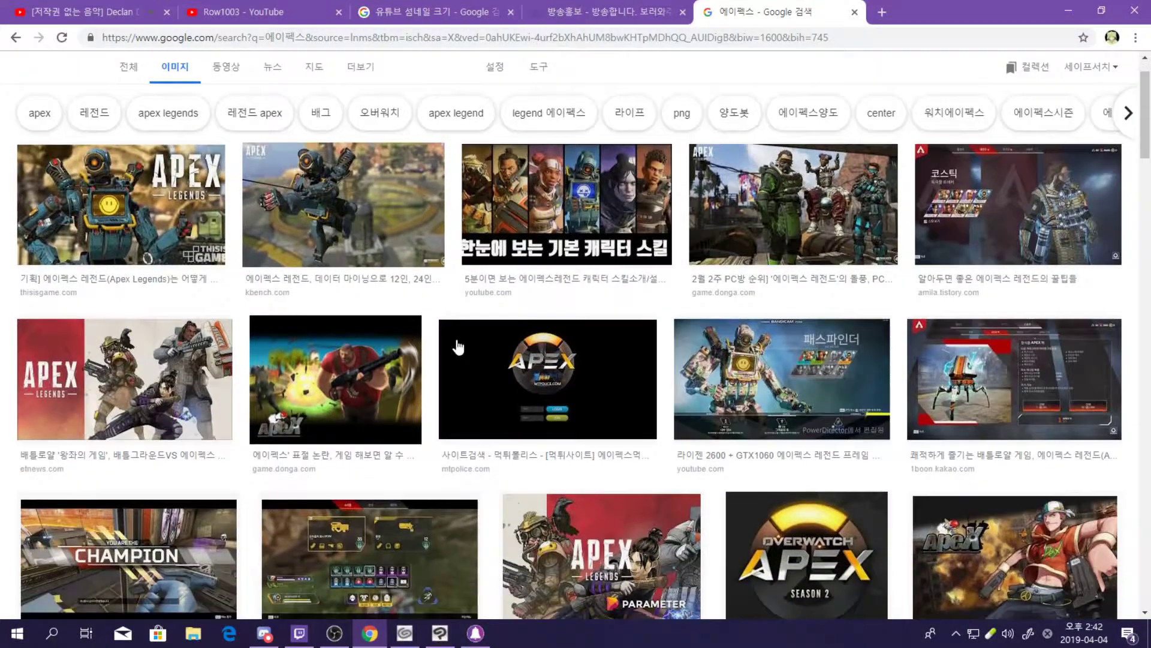
{"action": "left_click", "coordinate": [427, 634]}
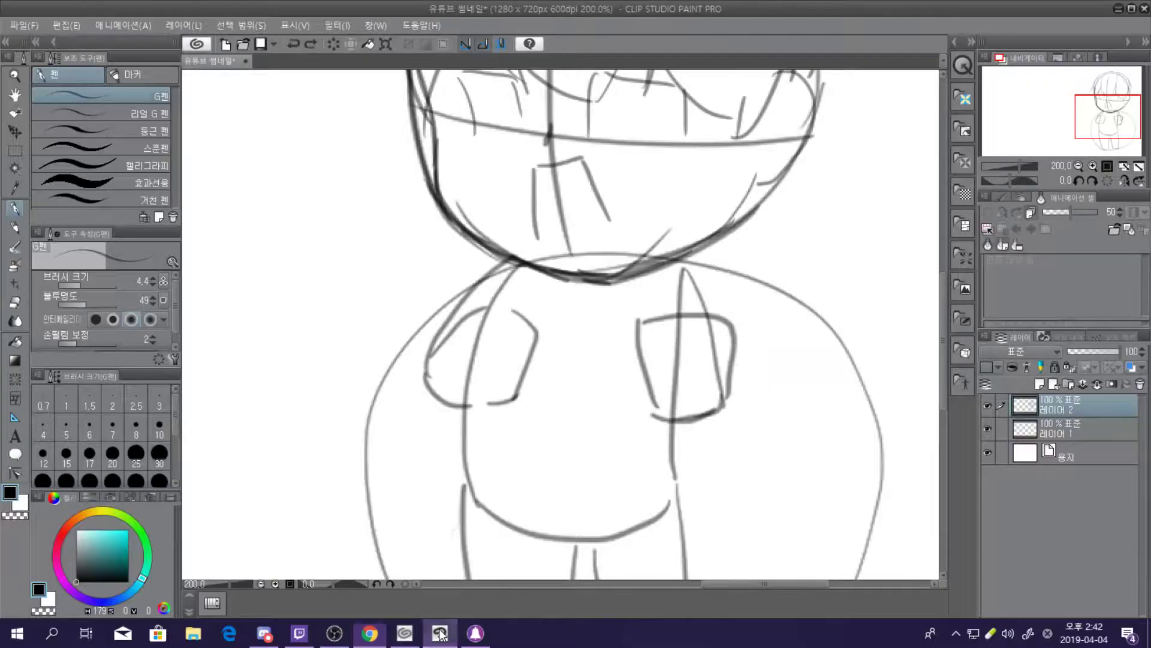
Sketch a shallow V-shaped neckline on the torso just below the chin
{"action": "scroll", "coordinate": [579, 363], "scroll_direction": "up", "scroll_amount": 2}
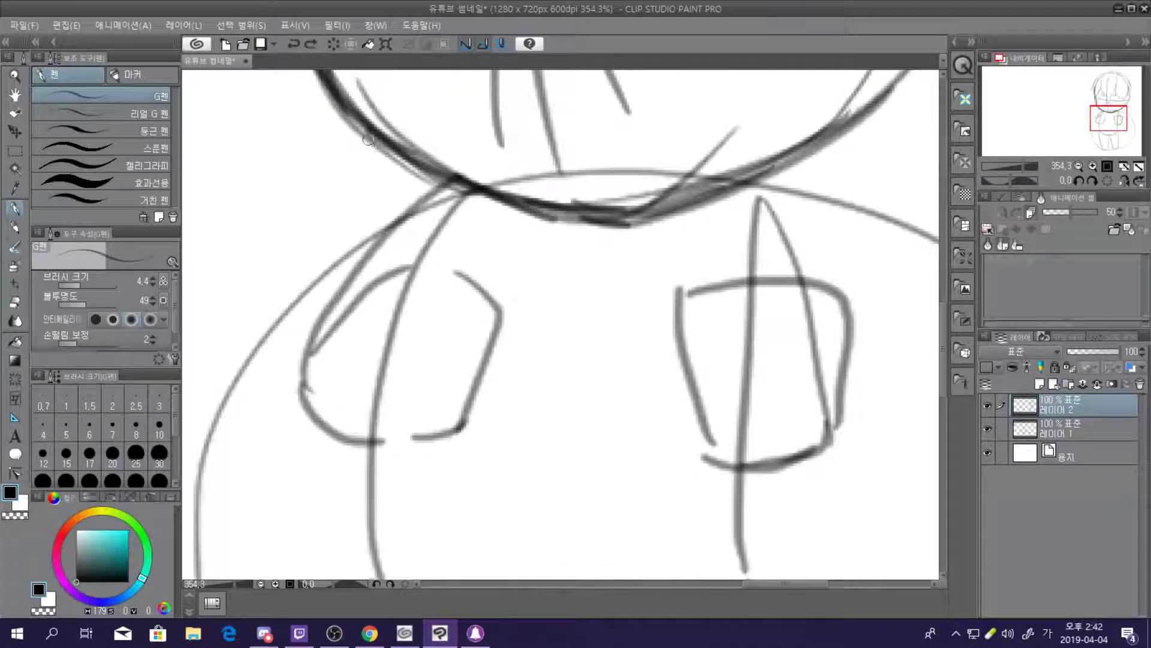
{"action": "mouse_move", "coordinate": [498, 204]}
{"action": "left_mouse_down"}
{"action": "mouse_move", "coordinate": [555, 259]}
{"action": "mouse_move", "coordinate": [582, 257]}
{"action": "mouse_move", "coordinate": [567, 252]}
{"action": "mouse_move", "coordinate": [696, 192]}
{"action": "left_mouse_up"}
{"action": "key", "text": "ctrl+z"}
{"action": "key", "text": "ctrl+z"}
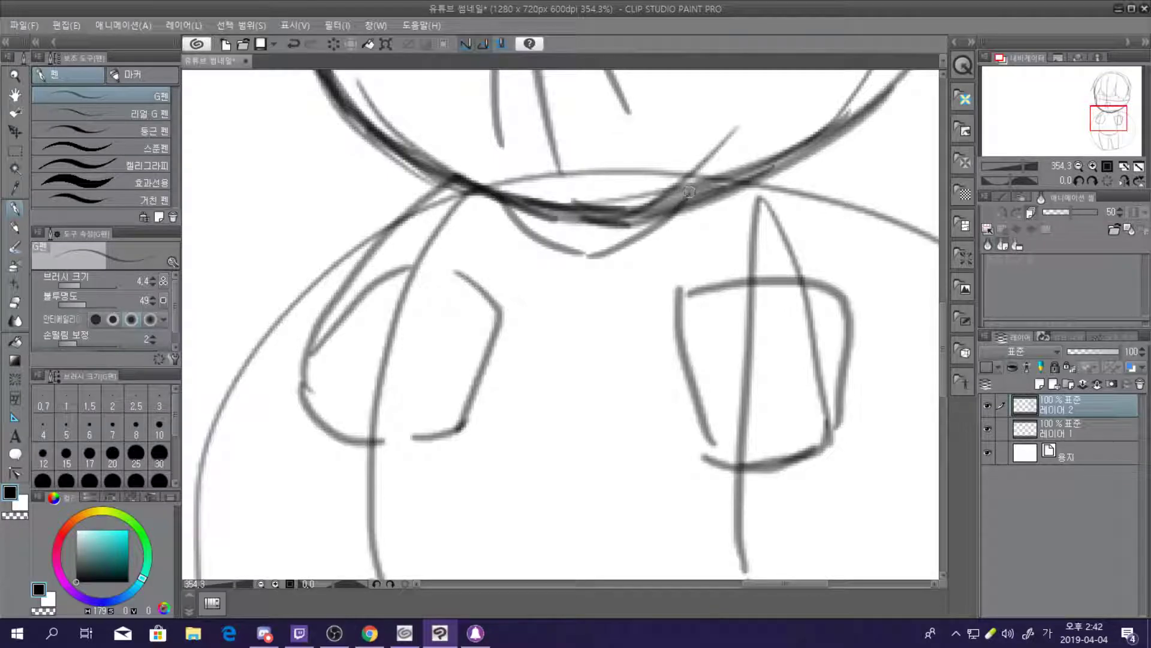
Redraw the right half of the V-shaped neckline up toward the jaw
{"action": "mouse_move", "coordinate": [582, 253]}
{"action": "left_mouse_down"}
{"action": "mouse_move", "coordinate": [635, 242]}
{"action": "mouse_move", "coordinate": [685, 192]}
{"action": "left_mouse_up"}
{"action": "key", "text": "ctrl+z"}
{"action": "mouse_move", "coordinate": [585, 255]}
{"action": "left_mouse_down"}
{"action": "mouse_move", "coordinate": [672, 218]}
{"action": "mouse_move", "coordinate": [695, 190]}
{"action": "left_mouse_up"}
Sketch a second outer contour around the lower outside edge of each arm to suggest sleeve ends
{"action": "mouse_move", "coordinate": [376, 284]}
{"action": "left_mouse_down"}
{"action": "mouse_move", "coordinate": [292, 366]}
{"action": "mouse_move", "coordinate": [277, 422]}
{"action": "mouse_move", "coordinate": [309, 436]}
{"action": "mouse_move", "coordinate": [325, 468]}
{"action": "mouse_move", "coordinate": [367, 473]}
{"action": "left_mouse_up"}
{"action": "key", "text": "ctrl+z"}
{"action": "key", "text": "ctrl+z"}
{"action": "mouse_move", "coordinate": [334, 324]}
{"action": "left_mouse_down"}
{"action": "mouse_move", "coordinate": [303, 337]}
{"action": "mouse_move", "coordinate": [283, 401]}
{"action": "mouse_move", "coordinate": [335, 457]}
{"action": "mouse_move", "coordinate": [372, 473]}
{"action": "left_mouse_up"}
{"action": "key", "text": "ctrl+z"}
{"action": "key", "text": "ctrl+z"}
{"action": "mouse_move", "coordinate": [297, 367]}
{"action": "left_mouse_down"}
{"action": "mouse_move", "coordinate": [290, 384]}
{"action": "mouse_move", "coordinate": [321, 433]}
{"action": "mouse_move", "coordinate": [375, 458]}
{"action": "left_mouse_up"}
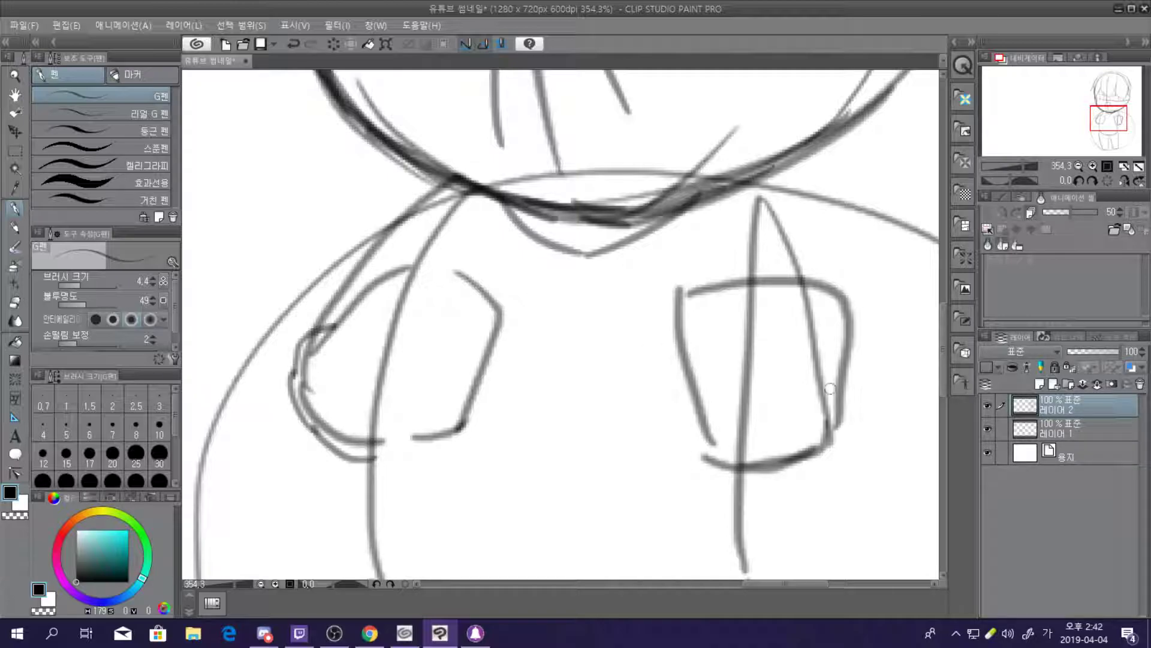
{"action": "mouse_move", "coordinate": [836, 358]}
{"action": "left_mouse_down"}
{"action": "mouse_move", "coordinate": [846, 434]}
{"action": "mouse_move", "coordinate": [833, 452]}
{"action": "mouse_move", "coordinate": [802, 476]}
{"action": "mouse_move", "coordinate": [732, 483]}
{"action": "left_mouse_up"}
Sketch the shirt's slightly flared sides and a curved hem across the bottom of the torso
{"action": "scroll", "coordinate": [759, 474], "scroll_direction": "down", "scroll_amount": 4}
{"action": "scroll", "coordinate": [721, 286], "scroll_direction": "up", "scroll_amount": 2}
{"action": "scroll", "coordinate": [721, 286], "scroll_direction": "down", "scroll_amount": 2}
{"action": "scroll", "coordinate": [715, 346], "scroll_direction": "up", "scroll_amount": 2}
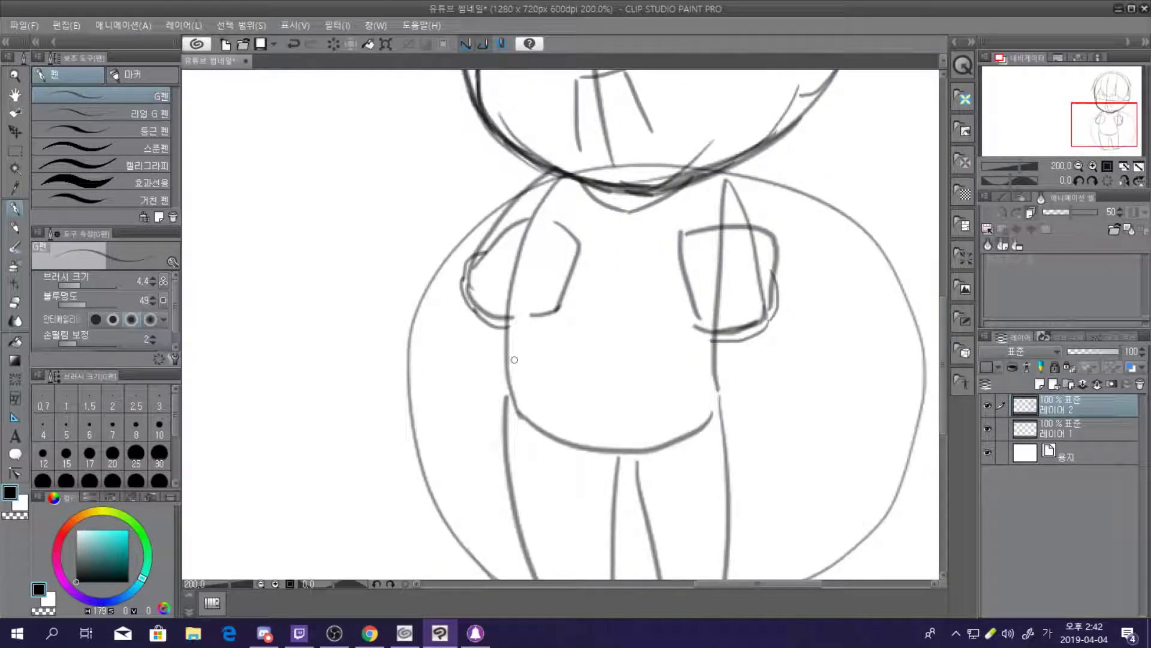
{"action": "mouse_move", "coordinate": [505, 328]}
{"action": "left_mouse_down"}
{"action": "mouse_move", "coordinate": [500, 421]}
{"action": "mouse_move", "coordinate": [506, 409]}
{"action": "mouse_move", "coordinate": [563, 432]}
{"action": "mouse_move", "coordinate": [731, 415]}
{"action": "mouse_move", "coordinate": [711, 345]}
{"action": "left_mouse_up"}
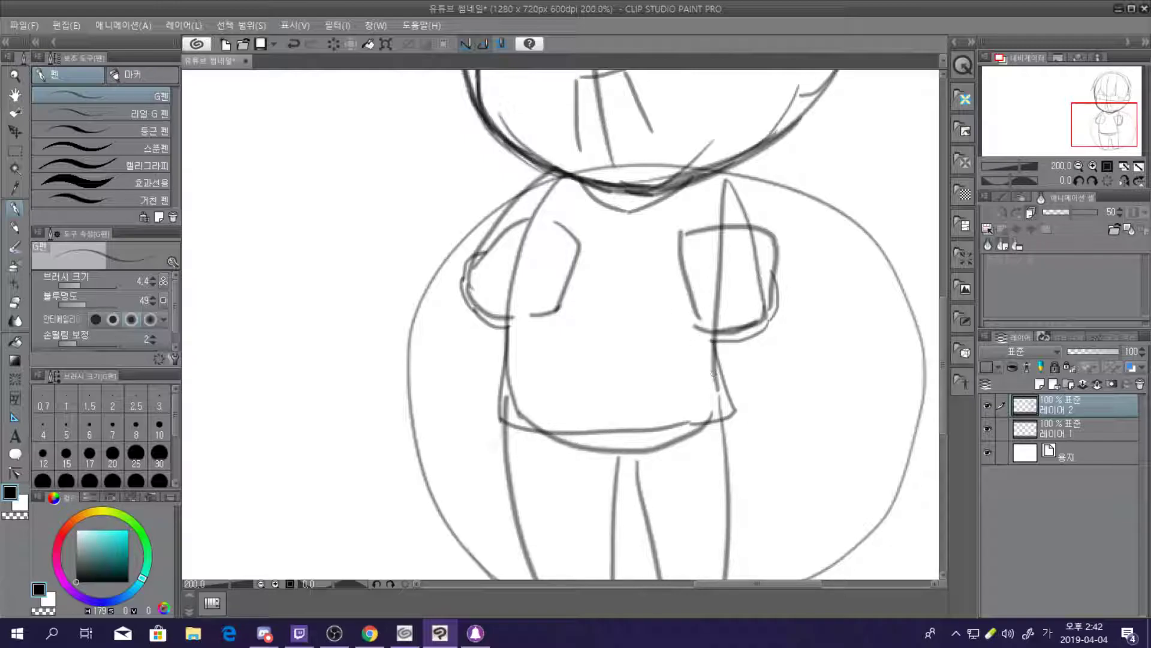
Add diagonal fold lines to the shirt below the right shoulder, across the belly and near the right side
{"action": "mouse_move", "coordinate": [662, 215]}
{"action": "left_mouse_down"}
{"action": "mouse_move", "coordinate": [583, 347]}
{"action": "mouse_move", "coordinate": [640, 384]}
{"action": "left_mouse_up"}
{"action": "key", "text": "ctrl+z"}
{"action": "key", "text": "ctrl+z"}
{"action": "left_click_drag", "start_coordinate": [712, 183], "coordinate": [661, 242]}
{"action": "left_click_drag", "start_coordinate": [635, 303], "coordinate": [573, 407]}
{"action": "key", "text": "ctrl+z"}
{"action": "mouse_move", "coordinate": [646, 285]}
{"action": "left_mouse_down"}
{"action": "mouse_move", "coordinate": [590, 353]}
{"action": "mouse_move", "coordinate": [609, 403]}
{"action": "mouse_move", "coordinate": [628, 399]}
{"action": "left_mouse_up"}
{"action": "left_click_drag", "start_coordinate": [672, 378], "coordinate": [676, 349]}
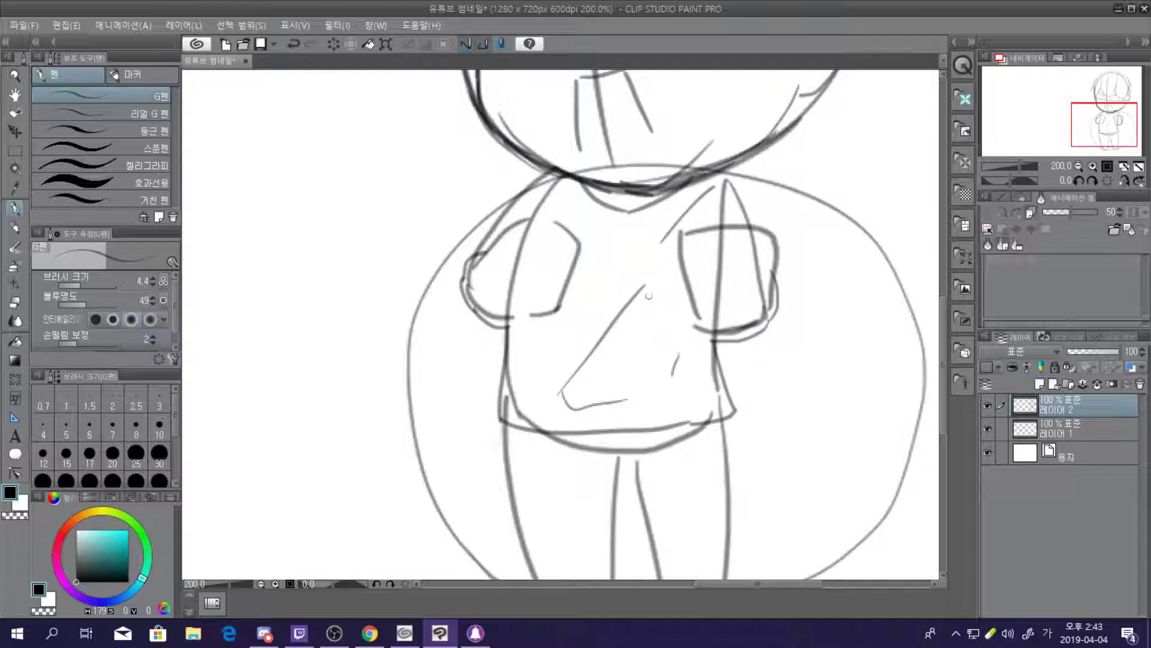
Try out a short fold line at the left shoulder, redrawing it several times
{"action": "left_click_drag", "start_coordinate": [546, 180], "coordinate": [547, 227]}
{"action": "key", "text": "ctrl+z"}
{"action": "left_click_drag", "start_coordinate": [543, 180], "coordinate": [544, 221]}
{"action": "key", "text": "ctrl+z"}
{"action": "left_click_drag", "start_coordinate": [545, 182], "coordinate": [543, 221]}
{"action": "key", "text": "ctrl+z"}
Sketch short crease lines on the trousers around the crotch and at the outer hips just below the hem
{"action": "key", "text": "ctrl+minus"}
{"action": "key", "text": "ctrl+minus"}
{"action": "scroll", "coordinate": [696, 477], "scroll_direction": "up", "scroll_amount": 5}
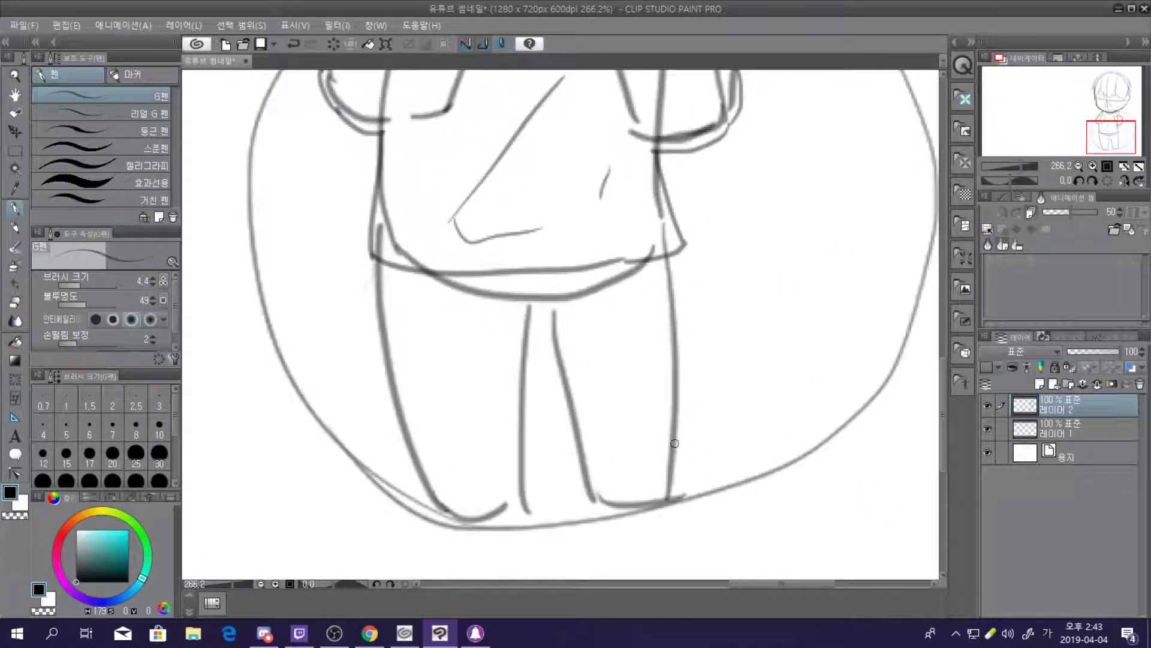
{"action": "left_click_drag", "start_coordinate": [420, 472], "coordinate": [509, 465]}
{"action": "key", "text": "ctrl+z"}
{"action": "left_click_drag", "start_coordinate": [531, 305], "coordinate": [493, 343]}
{"action": "left_click_drag", "start_coordinate": [560, 305], "coordinate": [599, 331]}
{"action": "left_click_drag", "start_coordinate": [518, 302], "coordinate": [570, 300]}
{"action": "mouse_move", "coordinate": [480, 275]}
{"action": "left_mouse_down"}
{"action": "mouse_move", "coordinate": [540, 309]}
{"action": "mouse_move", "coordinate": [607, 283]}
{"action": "mouse_move", "coordinate": [618, 306]}
{"action": "left_mouse_up"}
{"action": "key", "text": "ctrl+z"}
{"action": "key", "text": "ctrl+z"}
{"action": "left_click_drag", "start_coordinate": [380, 273], "coordinate": [423, 302]}
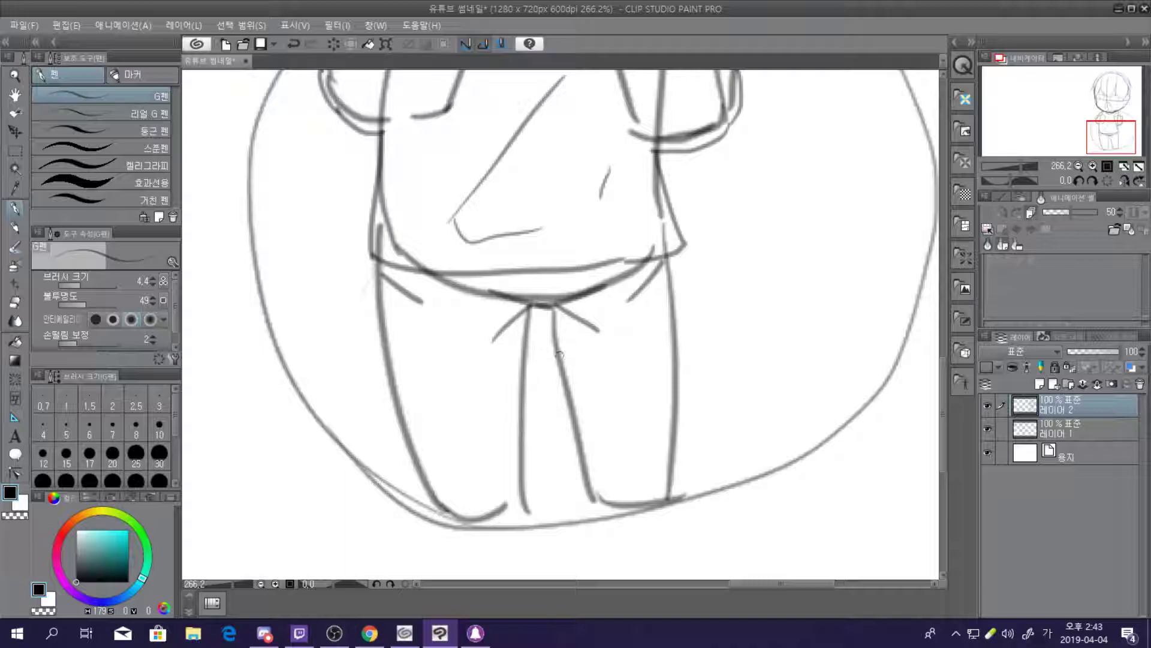
Sketch trouser cuffs above both feet and add side seam lines with small folds down both legs
{"action": "mouse_move", "coordinate": [400, 420]}
{"action": "left_mouse_down"}
{"action": "mouse_move", "coordinate": [402, 482]}
{"action": "mouse_move", "coordinate": [424, 486]}
{"action": "mouse_move", "coordinate": [499, 482]}
{"action": "mouse_move", "coordinate": [531, 467]}
{"action": "mouse_move", "coordinate": [518, 440]}
{"action": "mouse_move", "coordinate": [608, 472]}
{"action": "mouse_move", "coordinate": [665, 457]}
{"action": "mouse_move", "coordinate": [675, 421]}
{"action": "left_mouse_up"}
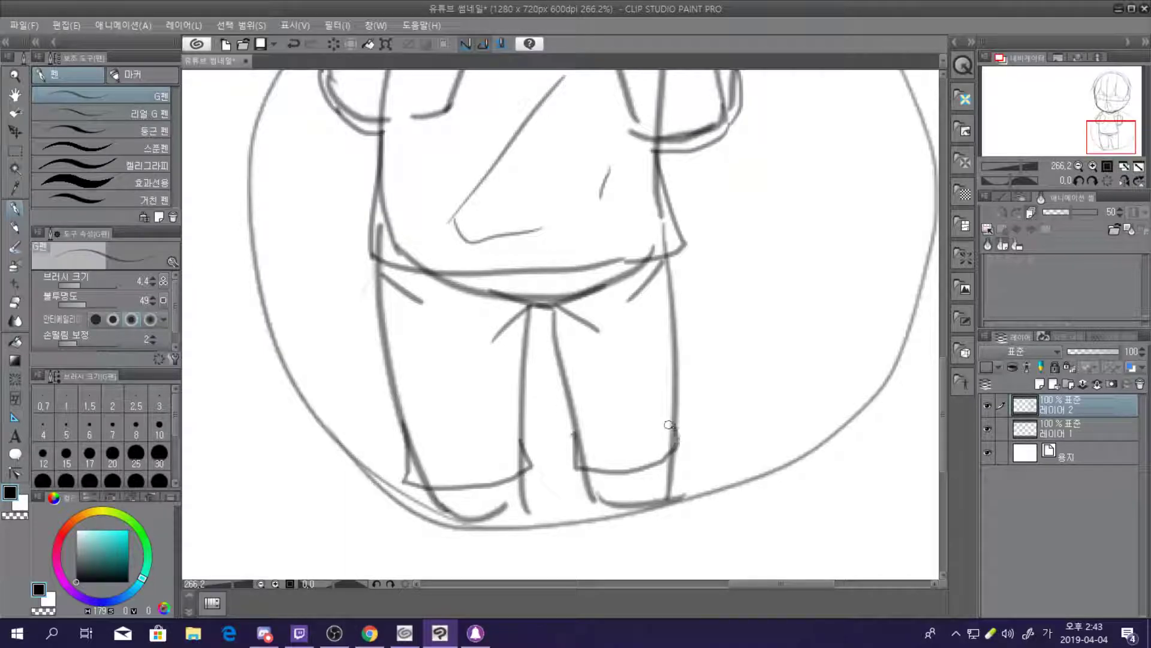
{"action": "left_click_drag", "start_coordinate": [644, 296], "coordinate": [657, 449]}
{"action": "left_click_drag", "start_coordinate": [422, 310], "coordinate": [454, 465]}
{"action": "key", "text": "ctrl+z"}
{"action": "left_click_drag", "start_coordinate": [413, 273], "coordinate": [453, 487]}
{"action": "left_click_drag", "start_coordinate": [437, 428], "coordinate": [442, 444]}
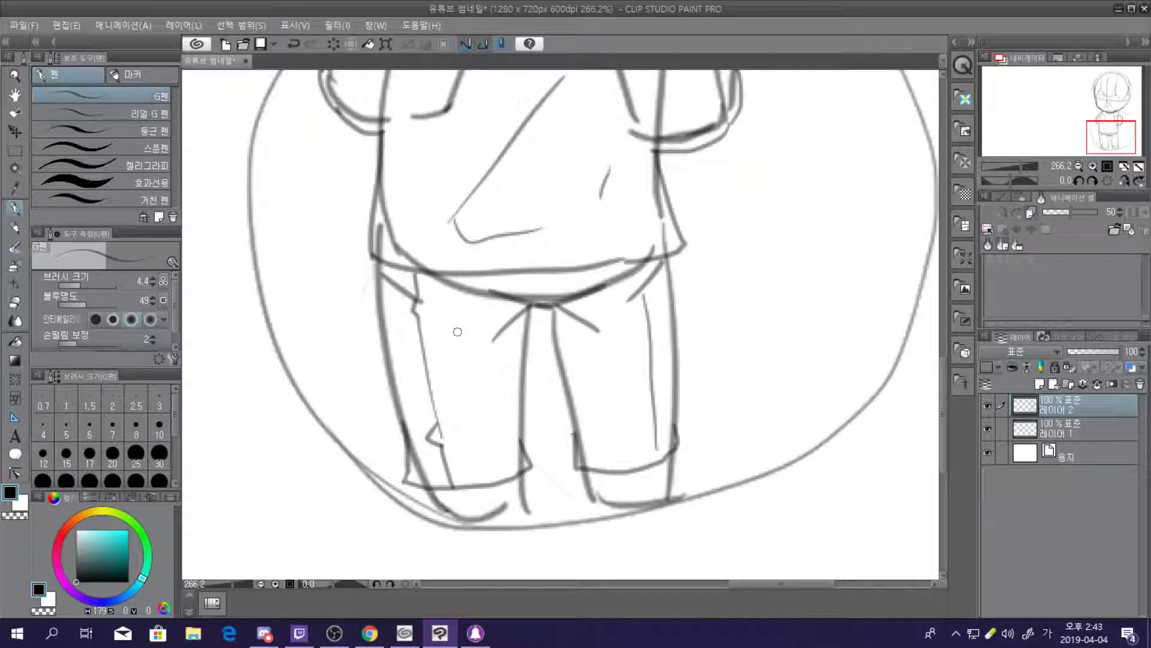
Draw three horizontal bands across the shirt at the chest, mid-torso and waist
{"action": "scroll", "coordinate": [458, 331], "scroll_direction": "down", "scroll_amount": 5}
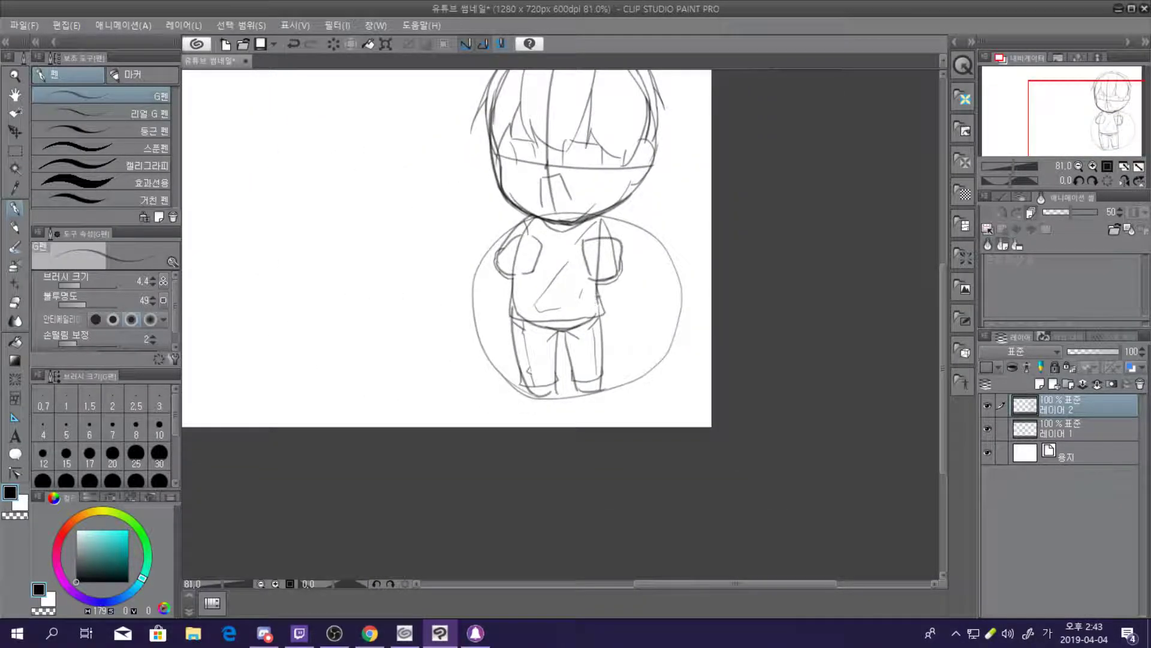
{"action": "scroll", "coordinate": [543, 221], "scroll_direction": "up", "scroll_amount": 5}
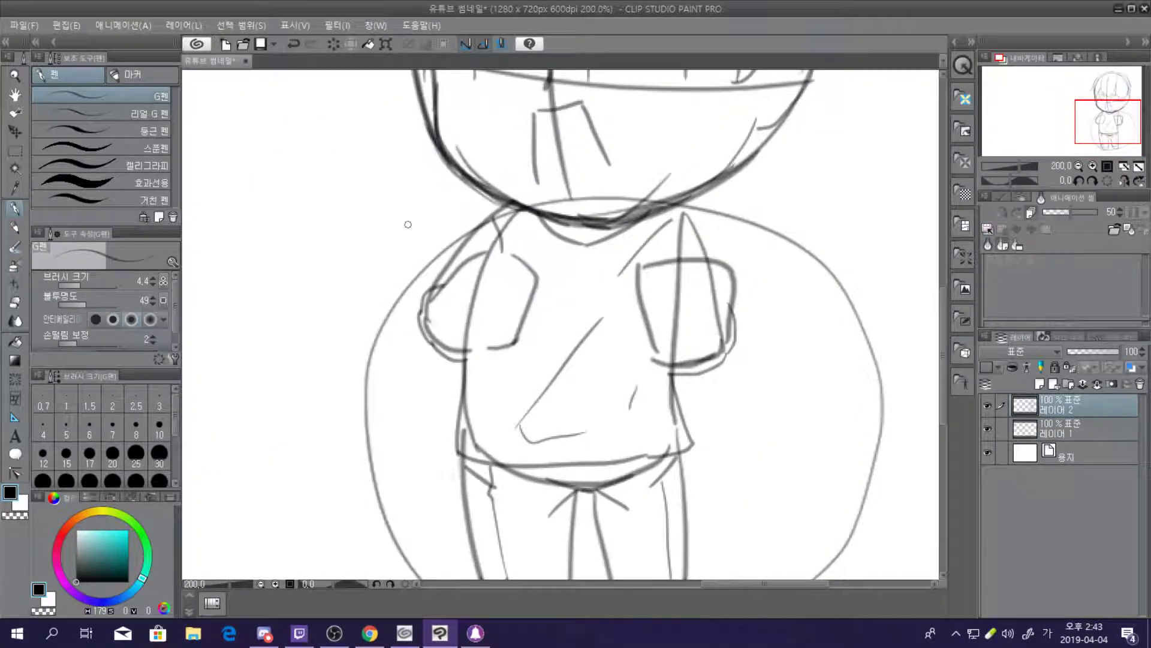
{"action": "left_click_drag", "start_coordinate": [523, 262], "coordinate": [637, 264]}
{"action": "key", "text": "ctrl+z"}
{"action": "left_click_drag", "start_coordinate": [513, 255], "coordinate": [634, 262]}
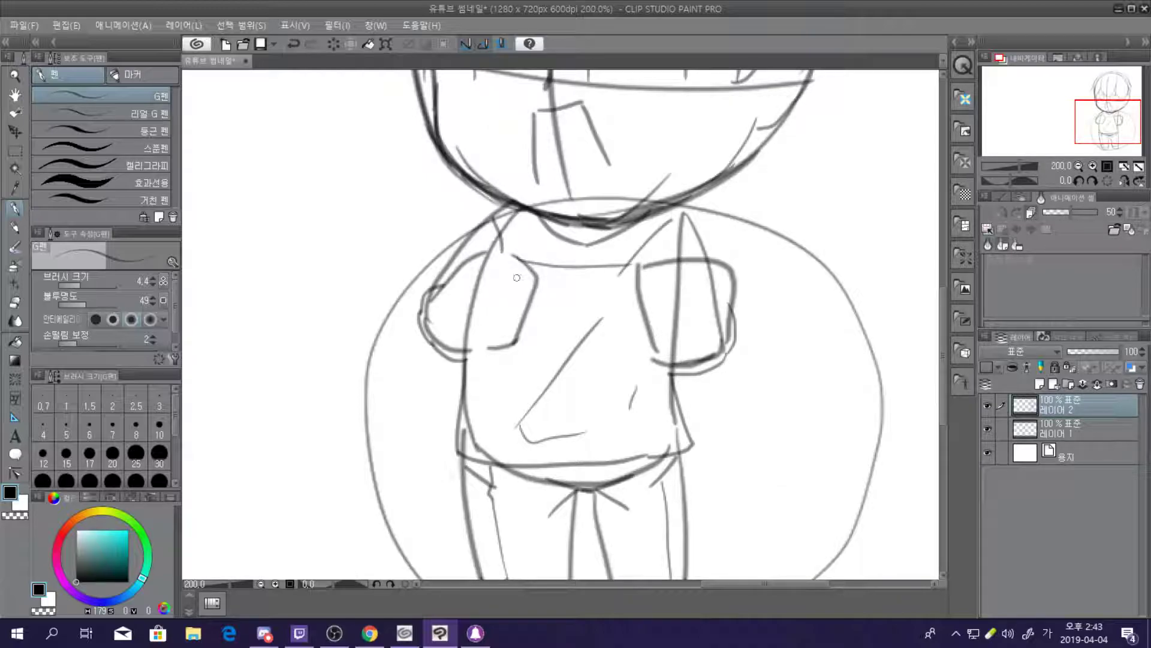
{"action": "left_click_drag", "start_coordinate": [522, 320], "coordinate": [636, 322]}
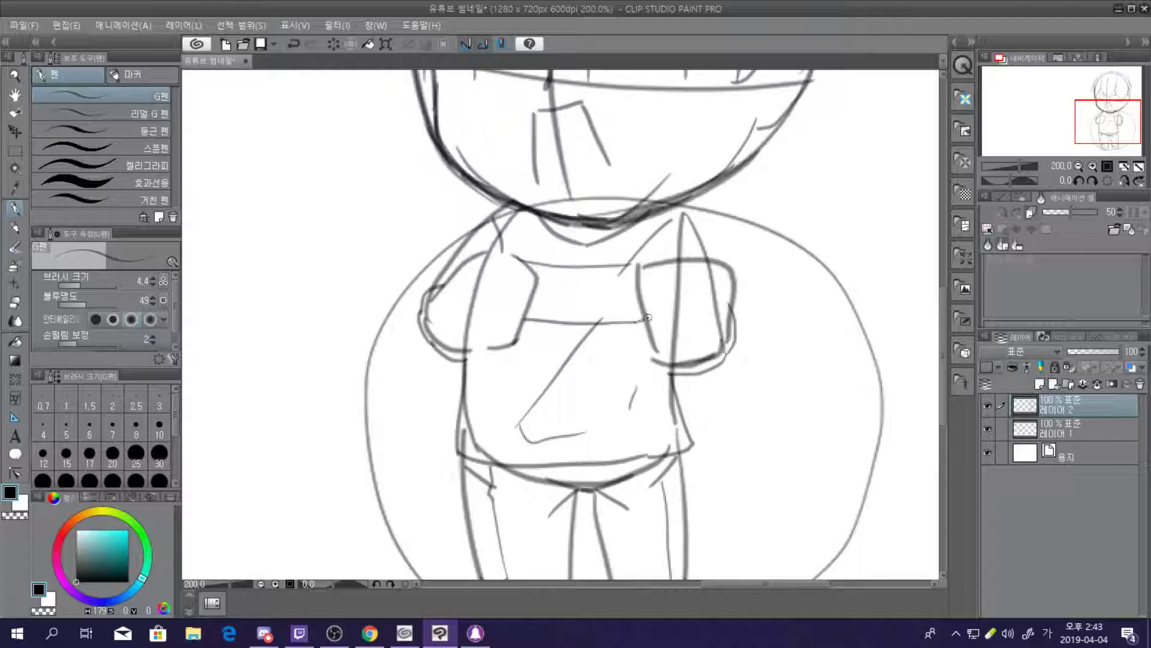
{"action": "mouse_move", "coordinate": [459, 378]}
{"action": "left_mouse_down"}
{"action": "mouse_move", "coordinate": [529, 391]}
{"action": "mouse_move", "coordinate": [677, 382]}
{"action": "left_mouse_up"}
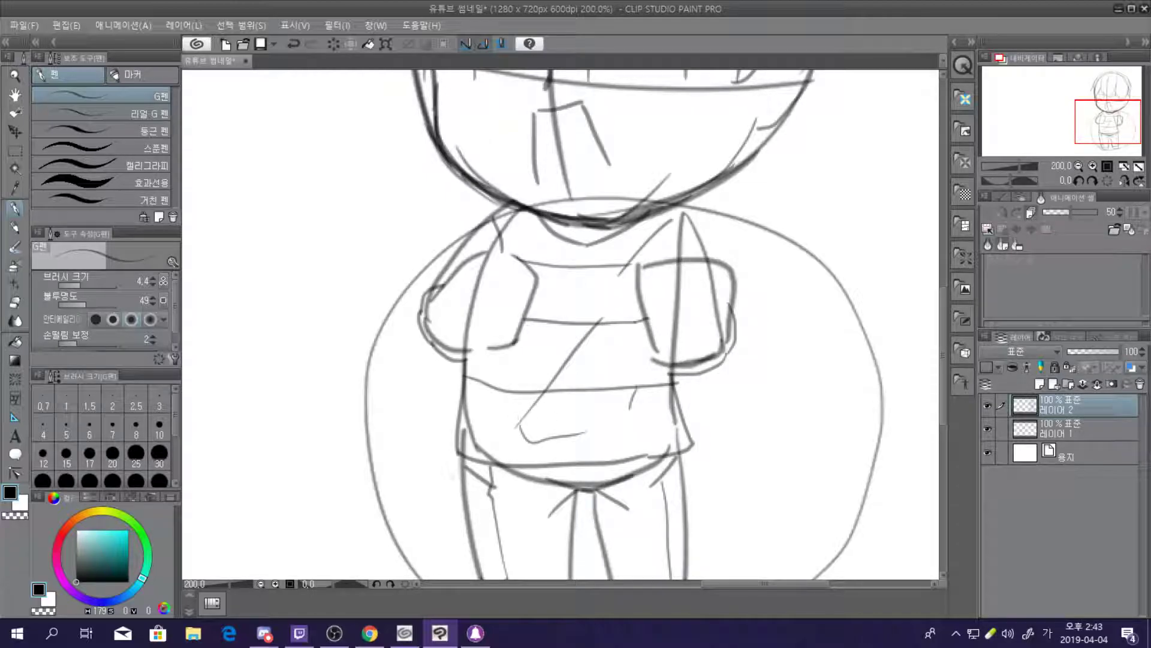
Examine the clothed character sketch up close and against the whole canvas
{"action": "scroll", "coordinate": [743, 256], "scroll_direction": "down", "scroll_amount": 3}
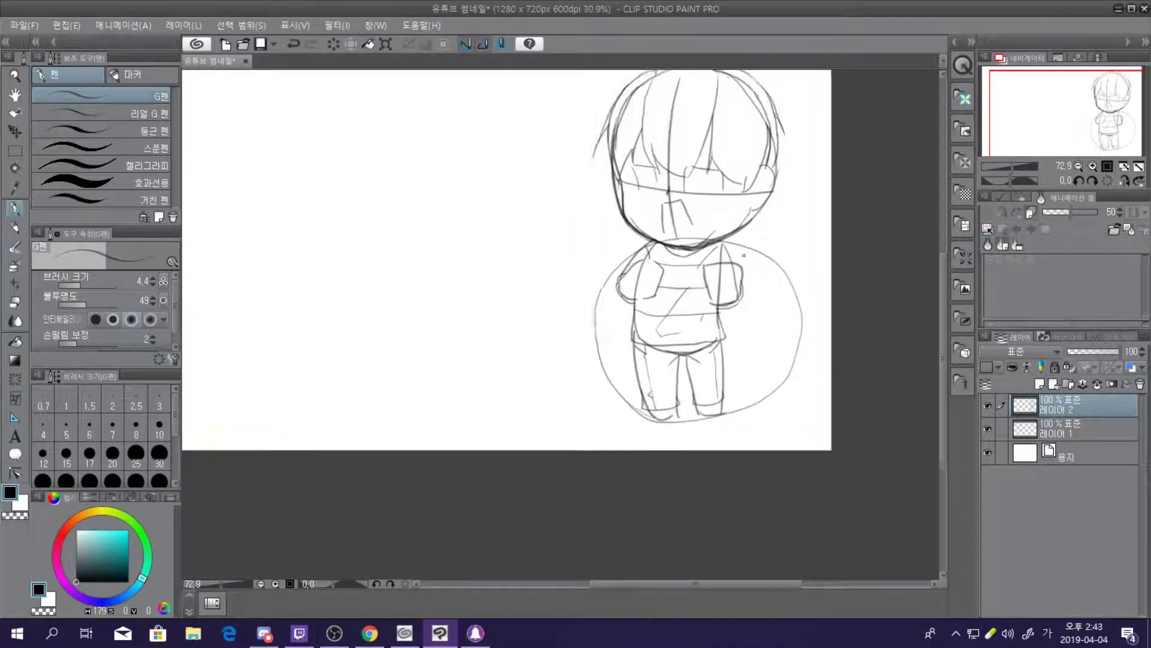
{"action": "scroll", "coordinate": [744, 255], "scroll_direction": "up", "scroll_amount": 2}
{"action": "scroll", "coordinate": [744, 255], "scroll_direction": "up", "scroll_amount": 1}
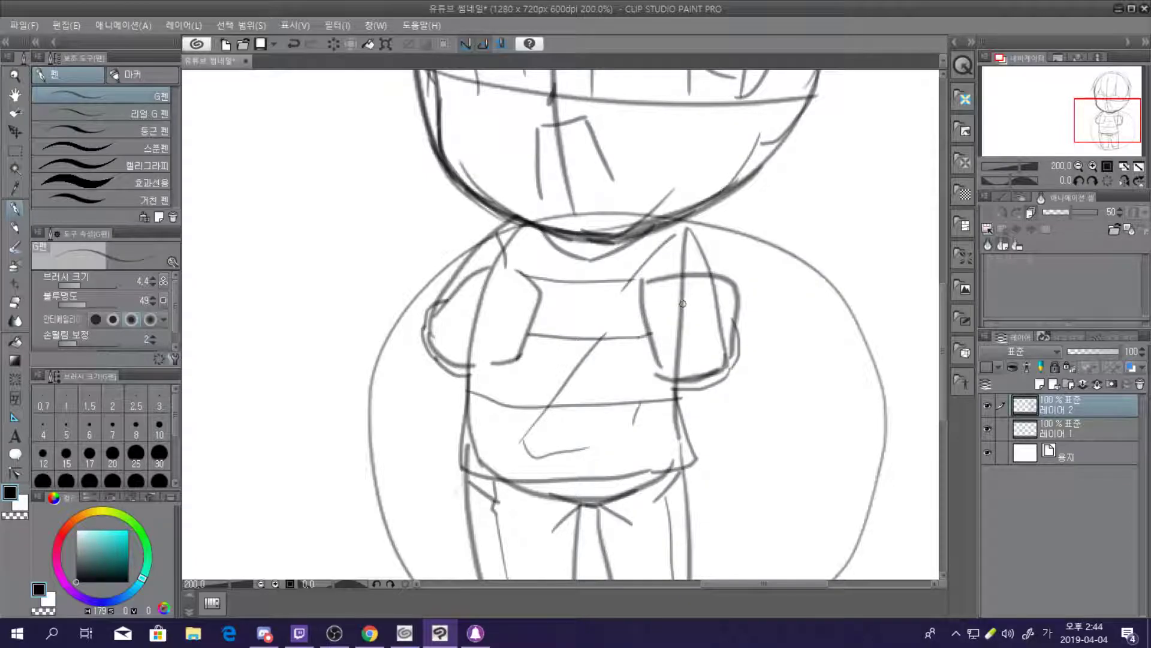
{"action": "scroll", "coordinate": [683, 303], "scroll_direction": "down", "scroll_amount": 2}
{"action": "scroll", "coordinate": [683, 304], "scroll_direction": "down", "scroll_amount": 2}
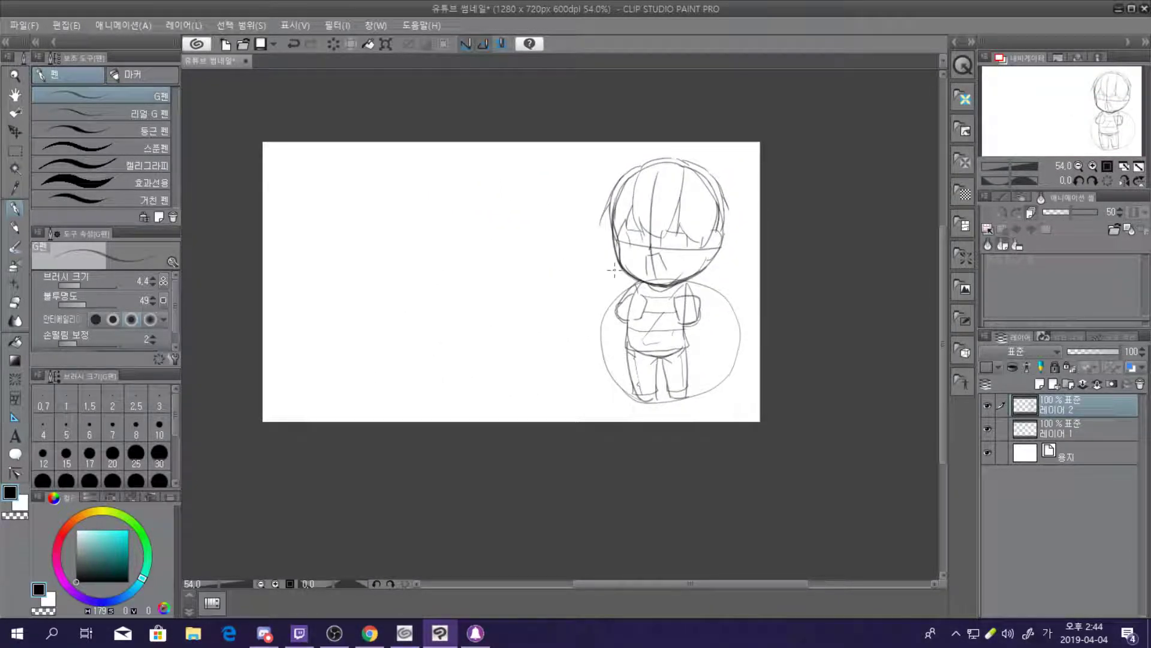
{"action": "scroll", "coordinate": [668, 267], "scroll_direction": "up", "scroll_amount": 3}
{"action": "scroll", "coordinate": [668, 267], "scroll_direction": "down", "scroll_amount": 1}
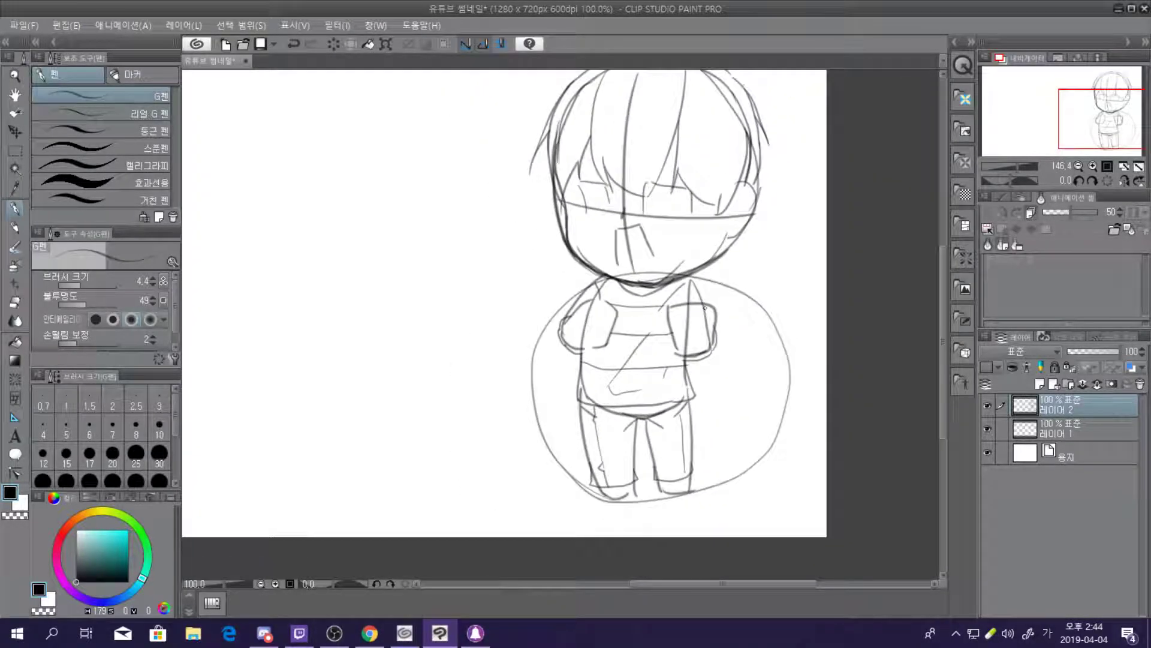
{"action": "scroll", "coordinate": [708, 306], "scroll_direction": "down", "scroll_amount": 1}
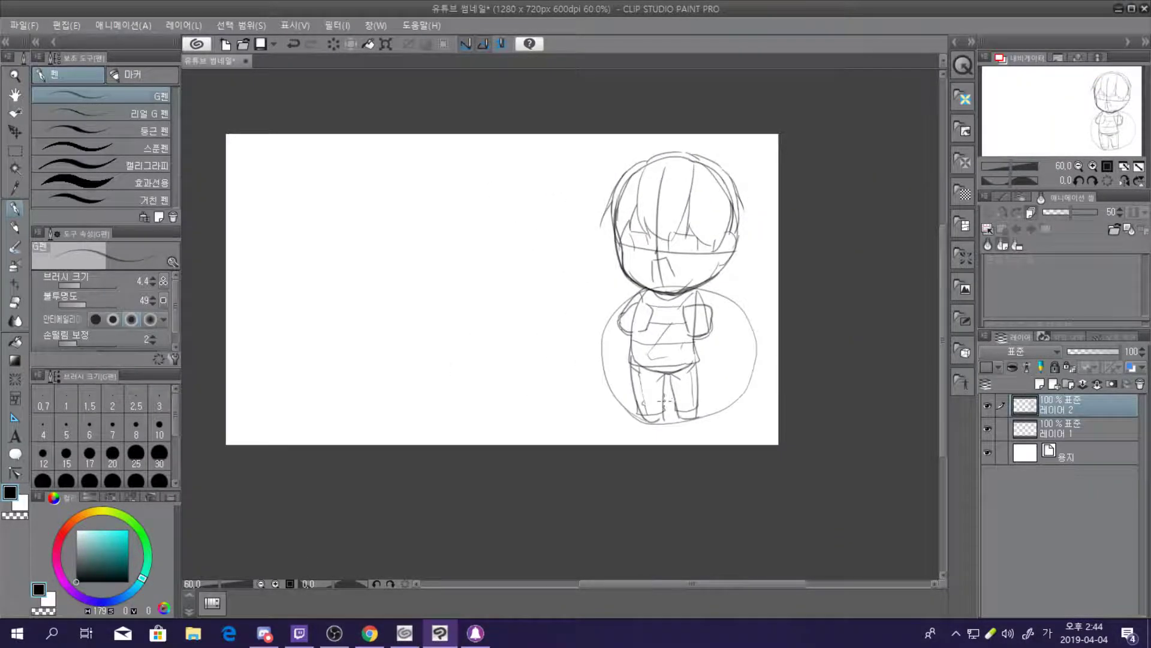
Sketch a flat oval ground shape around the character's feet
{"action": "scroll", "coordinate": [664, 403], "scroll_direction": "up", "scroll_amount": 3}
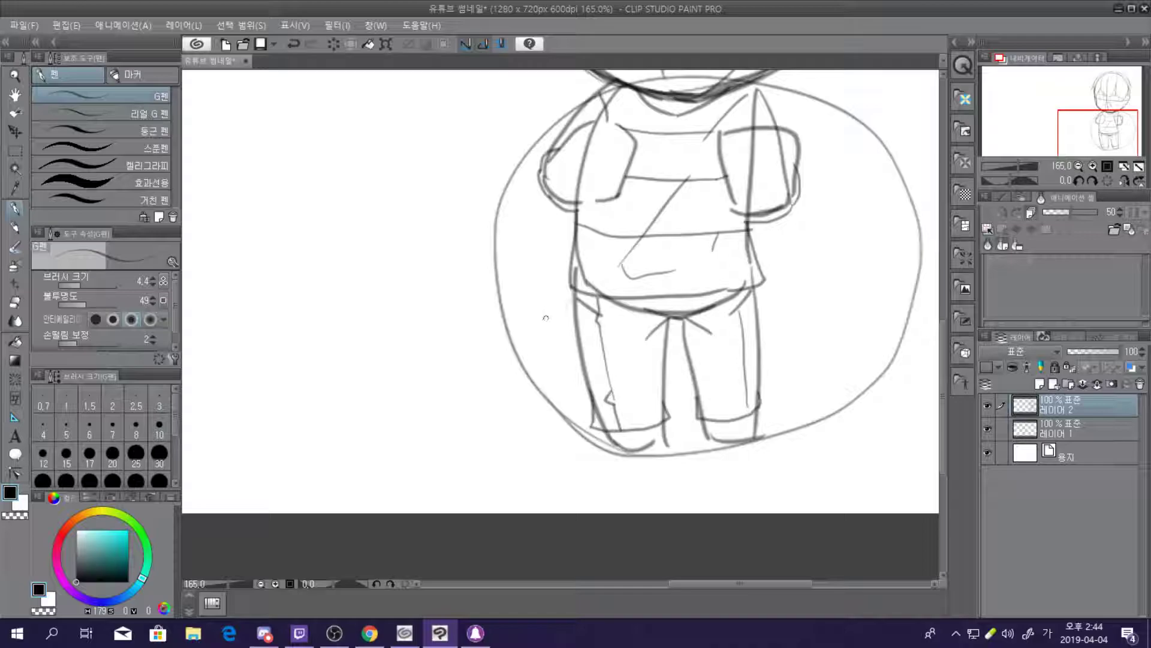
{"action": "mouse_move", "coordinate": [589, 428]}
{"action": "left_mouse_down"}
{"action": "mouse_move", "coordinate": [558, 430]}
{"action": "mouse_move", "coordinate": [770, 441]}
{"action": "mouse_move", "coordinate": [744, 422]}
{"action": "left_mouse_up"}
{"action": "key", "text": "ctrl+z"}
{"action": "mouse_move", "coordinate": [600, 429]}
{"action": "left_mouse_down"}
{"action": "mouse_move", "coordinate": [529, 466]}
{"action": "mouse_move", "coordinate": [780, 469]}
{"action": "mouse_move", "coordinate": [825, 441]}
{"action": "mouse_move", "coordinate": [779, 410]}
{"action": "left_mouse_up"}
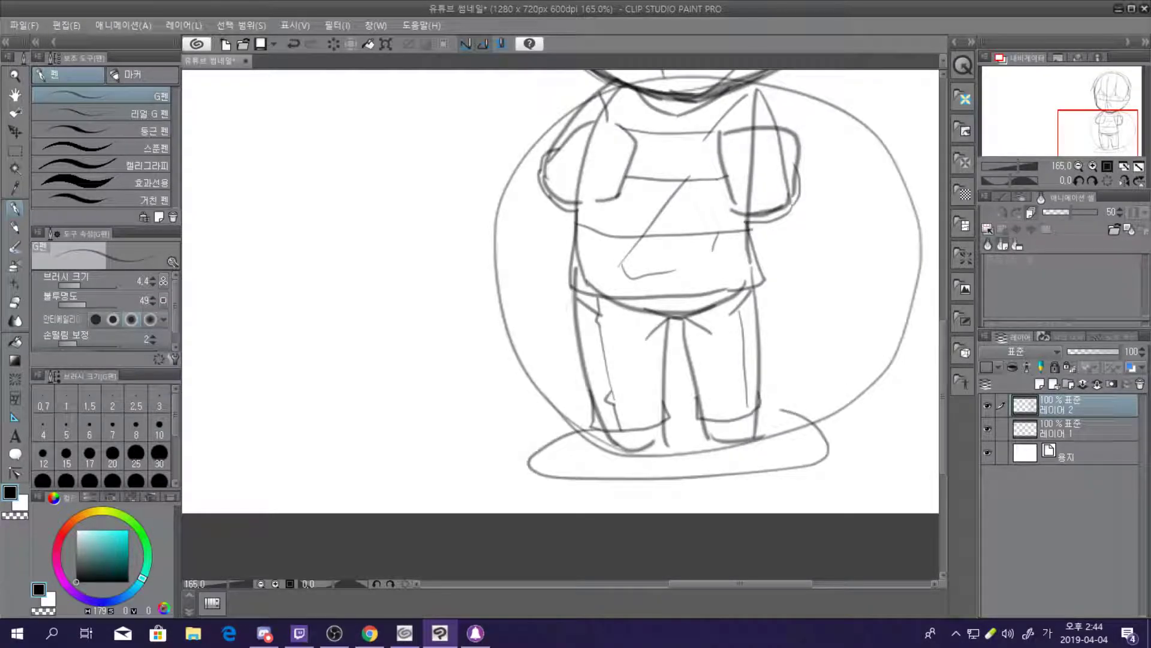
{"action": "left_click_drag", "start_coordinate": [670, 430], "coordinate": [714, 430]}
Start a horizontal text object in the blank upper-left area of the canvas
{"action": "scroll", "coordinate": [603, 257], "scroll_direction": "down", "scroll_amount": 6}
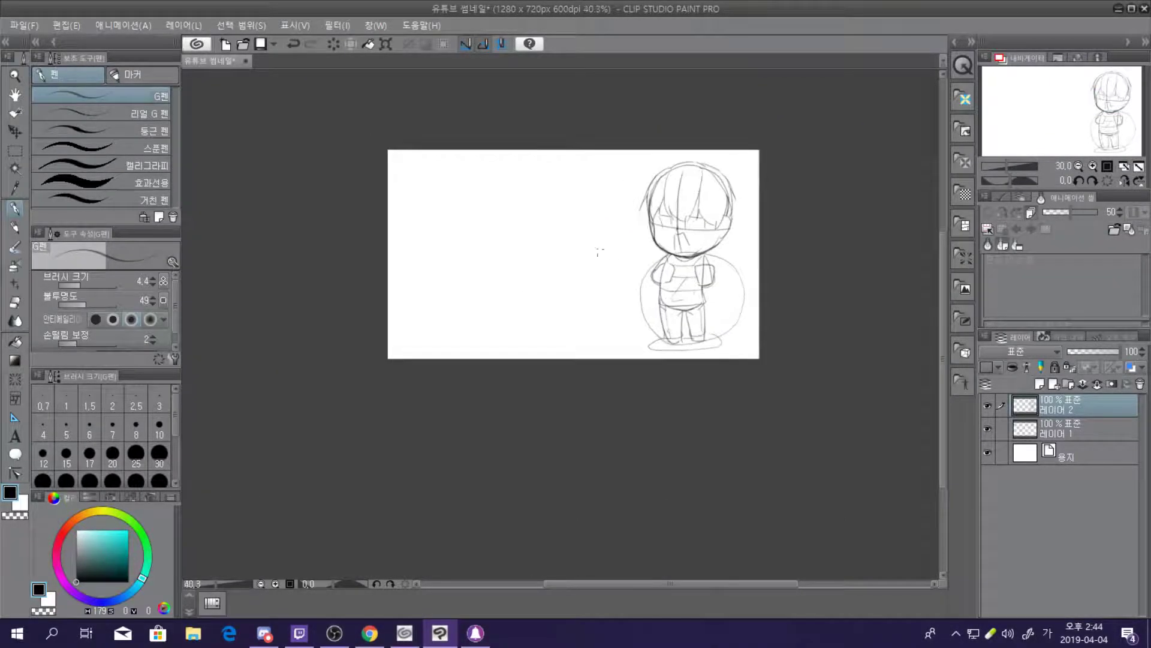
{"action": "scroll", "coordinate": [601, 233], "scroll_direction": "up", "scroll_amount": 1}
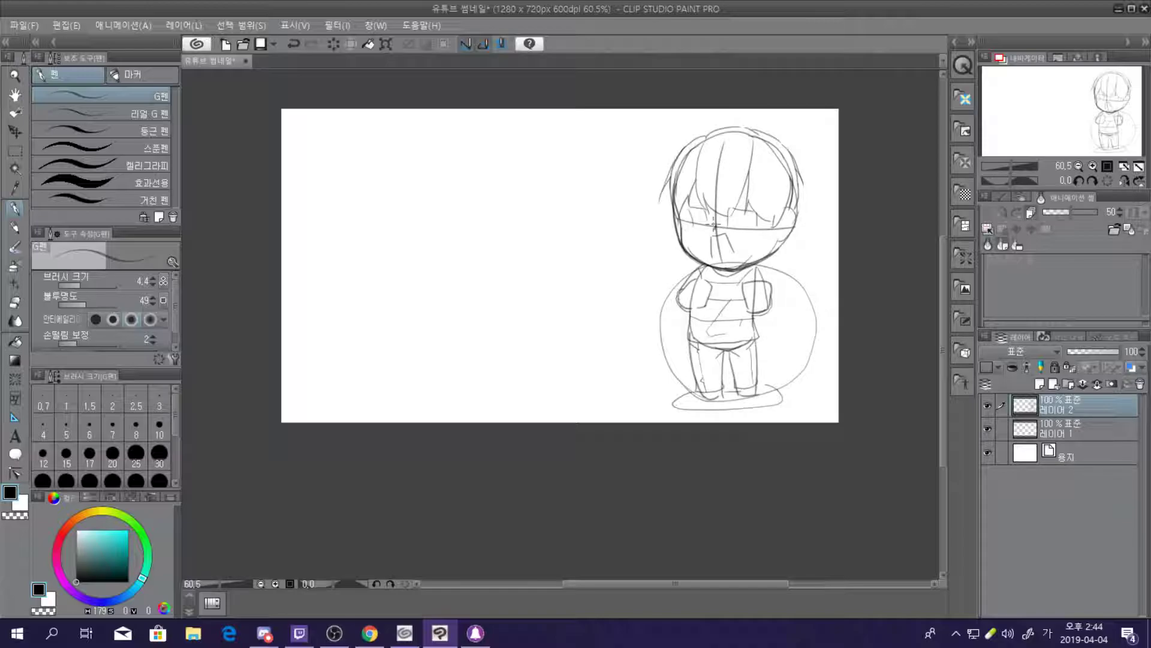
{"action": "scroll", "coordinate": [714, 231], "scroll_direction": "up", "scroll_amount": 1}
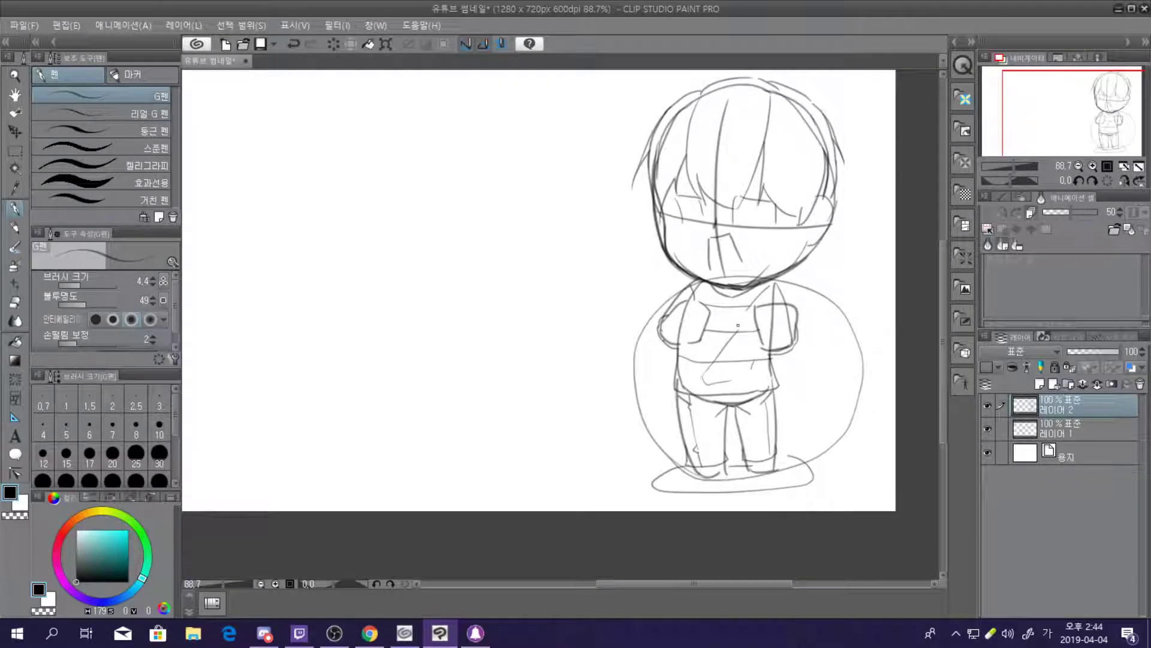
{"action": "scroll", "coordinate": [593, 264], "scroll_direction": "down", "scroll_amount": 2}
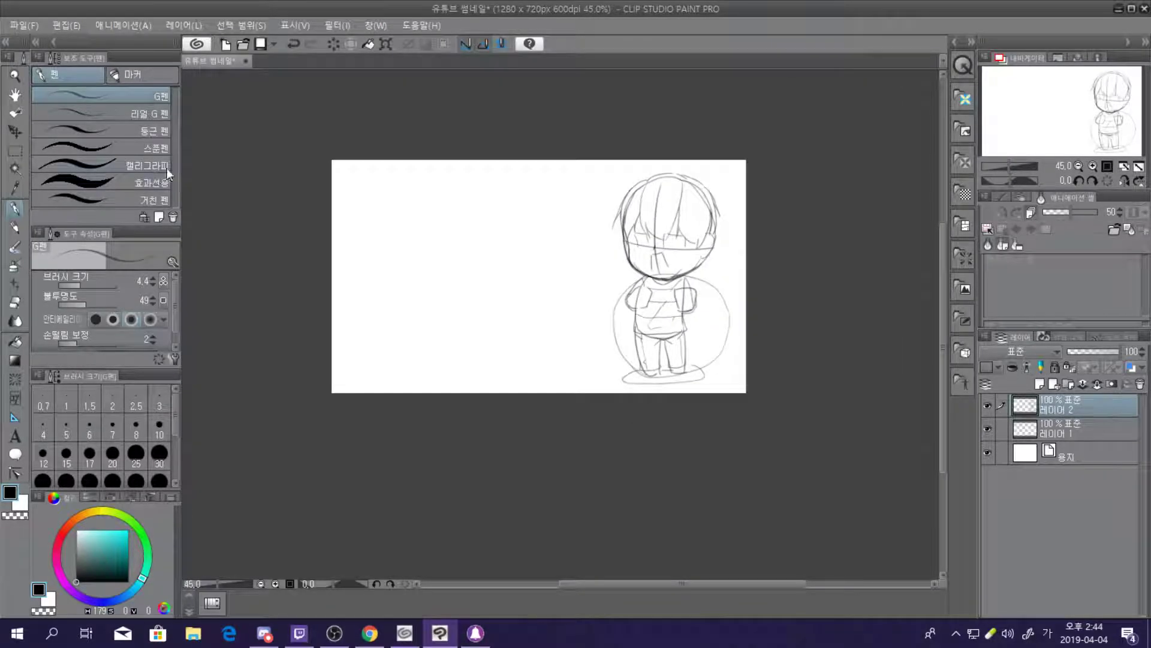
{"action": "scroll", "coordinate": [321, 192], "scroll_direction": "up", "scroll_amount": 2}
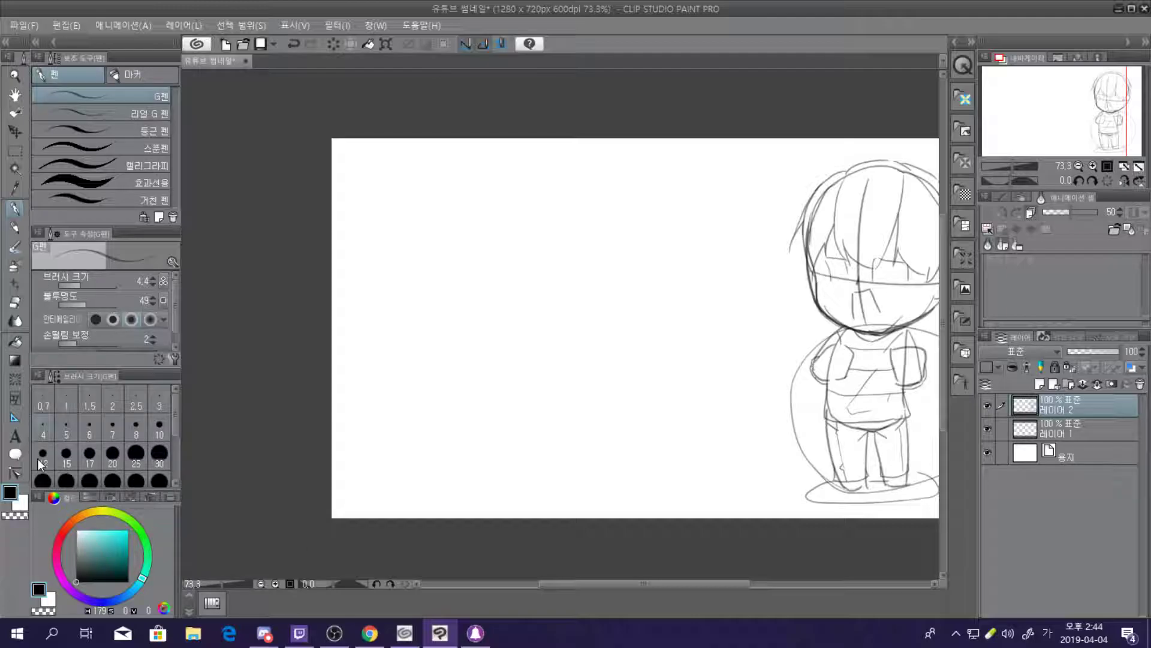
{"action": "left_click", "coordinate": [15, 436]}
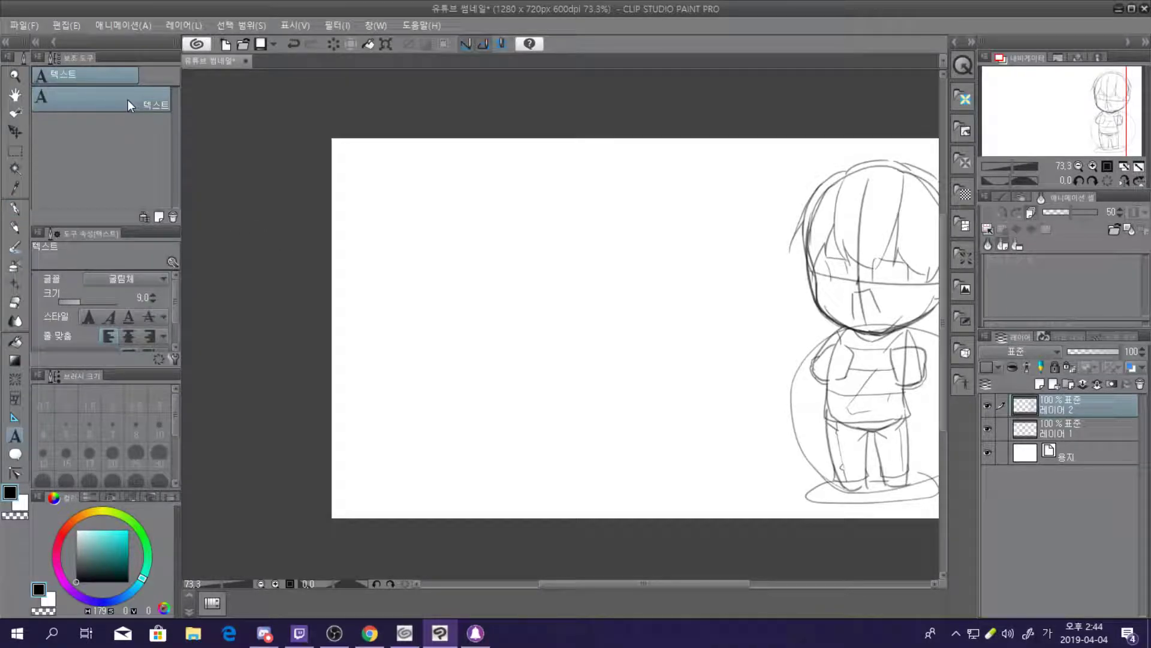
{"action": "left_click", "coordinate": [374, 184]}
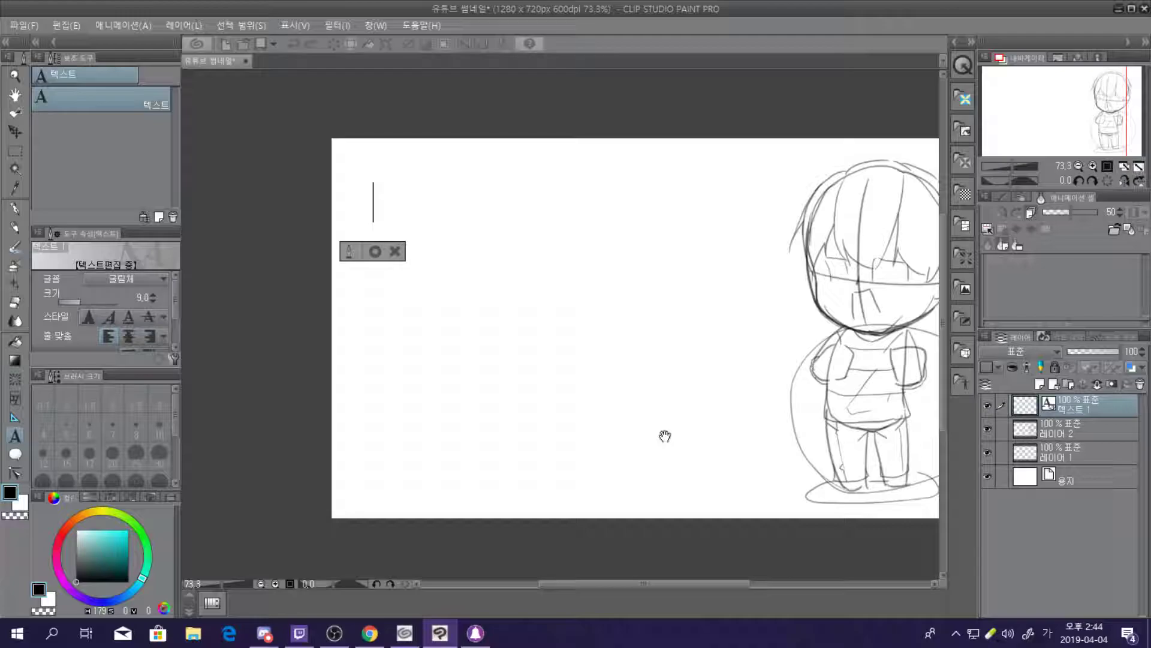
Clear the stray character from the text object and set its font to 나눔고딕 ExtraBold
{"action": "type", "text": "ㄱ"}
{"action": "key", "text": "BackSpace"}
{"action": "scroll", "coordinate": [120, 326], "scroll_direction": "down", "scroll_amount": 1}
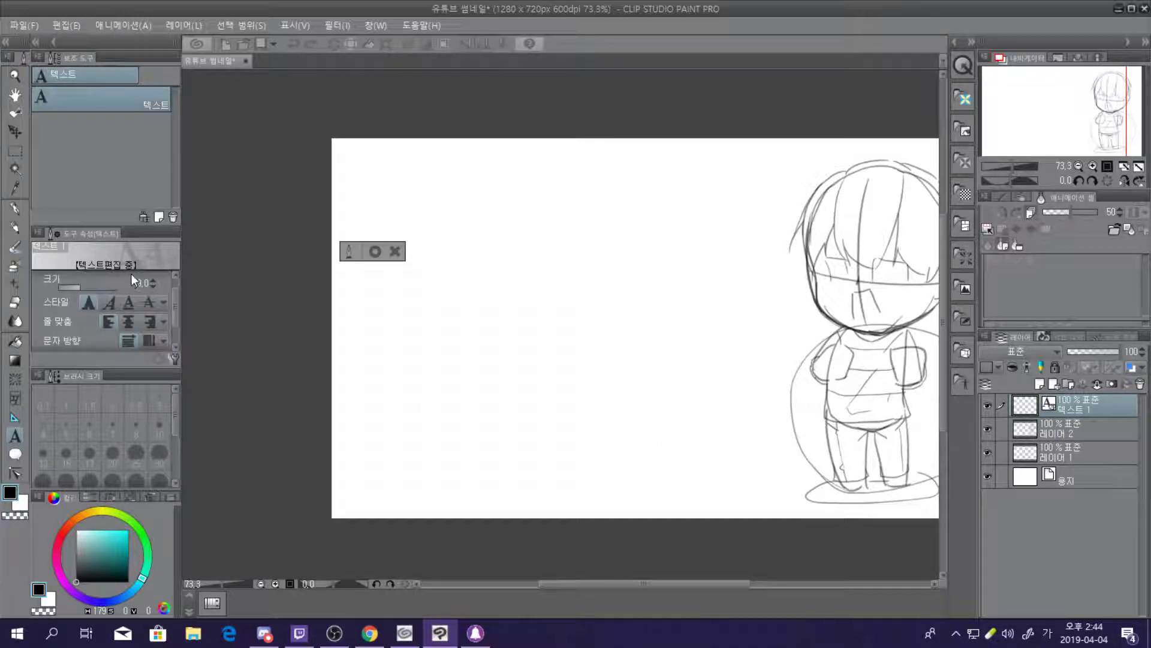
{"action": "scroll", "coordinate": [171, 294], "scroll_direction": "up", "scroll_amount": 1}
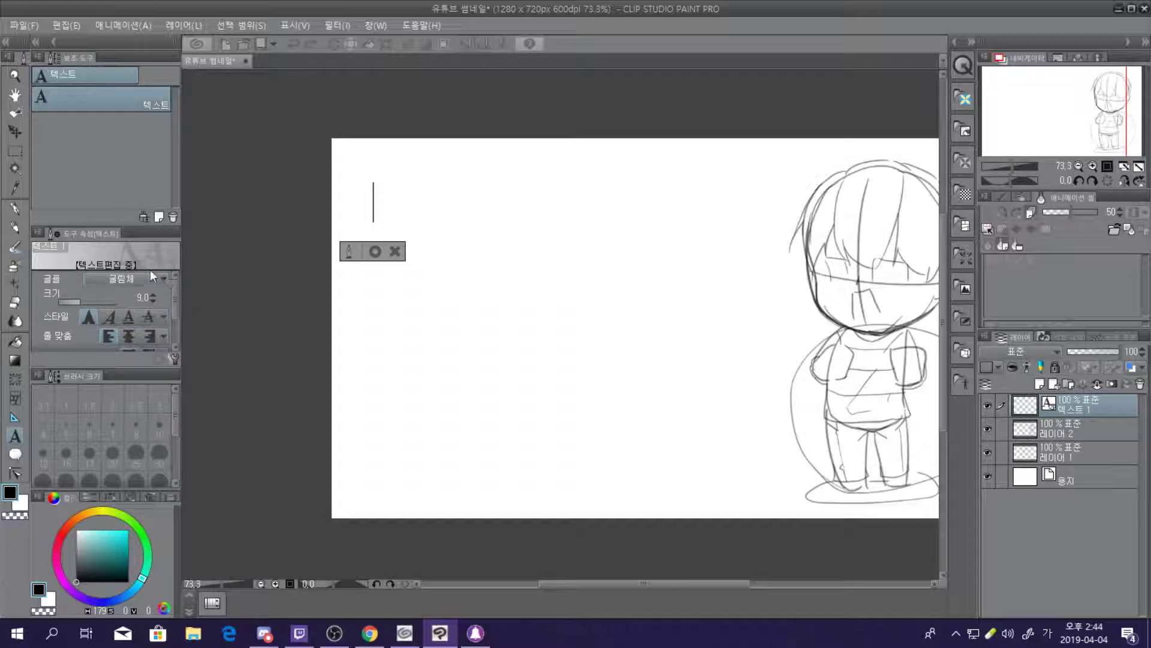
{"action": "left_click", "coordinate": [149, 275]}
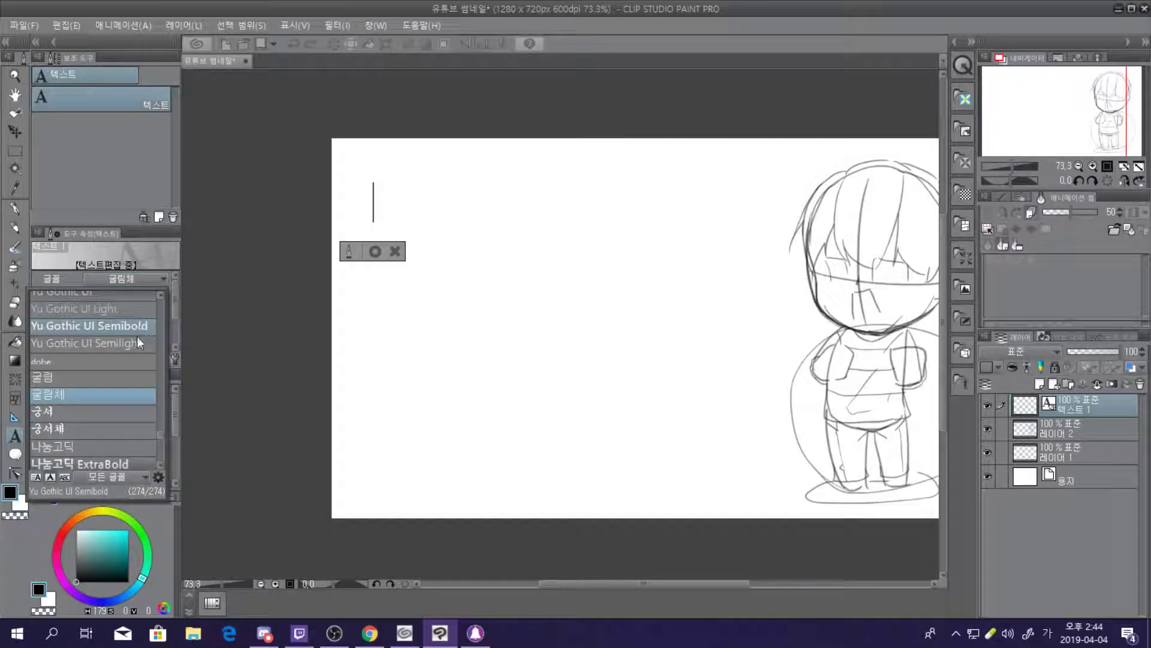
{"action": "scroll", "coordinate": [121, 415], "scroll_direction": "down", "scroll_amount": 2}
{"action": "left_click", "coordinate": [122, 414]}
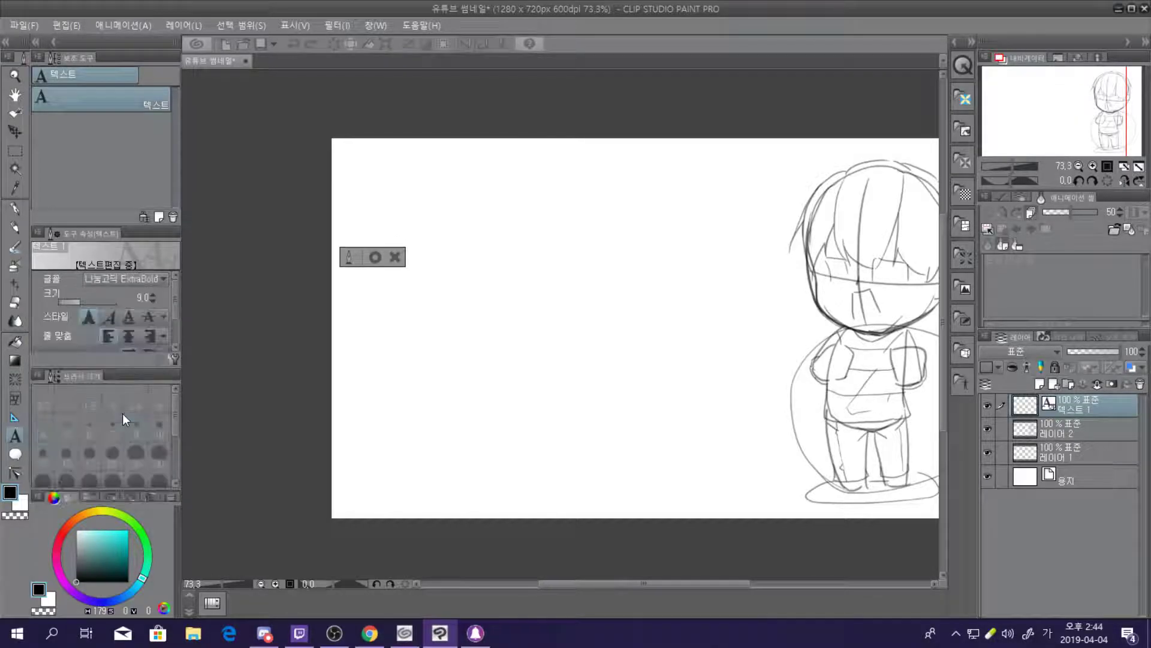
Try a sample Korean character in the text object and erase it
{"action": "type", "text": "ㅇ"}
{"action": "key", "text": "BackSpace"}
{"action": "type", "text": "로"}
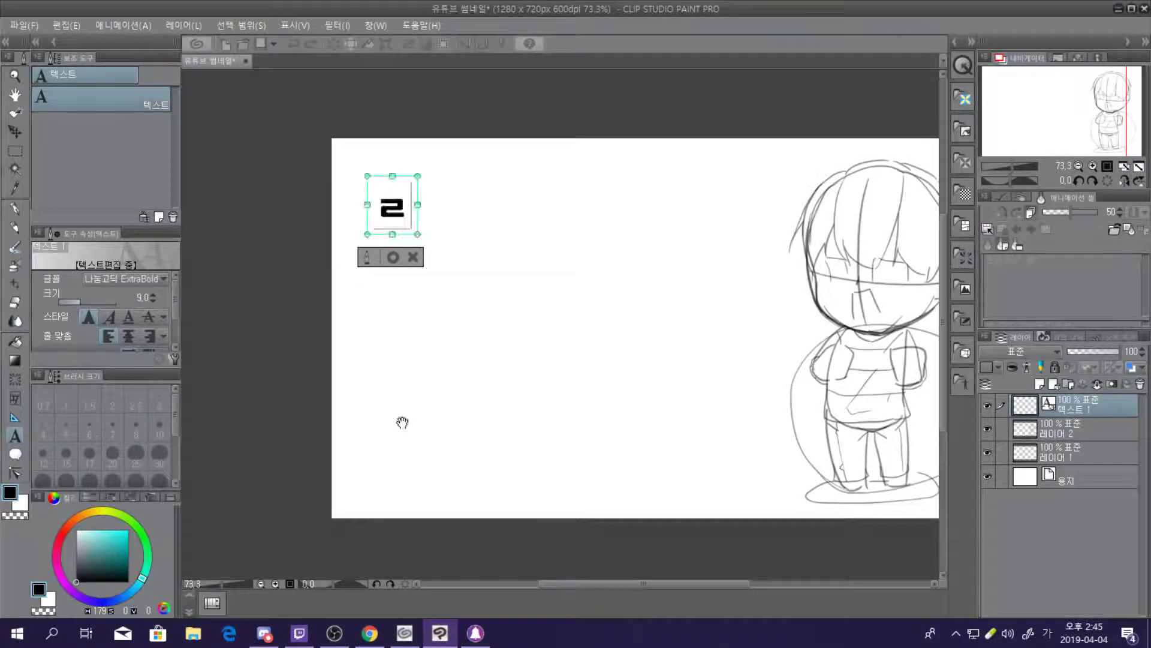
{"action": "key", "text": "BackSpace"}
{"action": "key", "text": "BackSpace"}
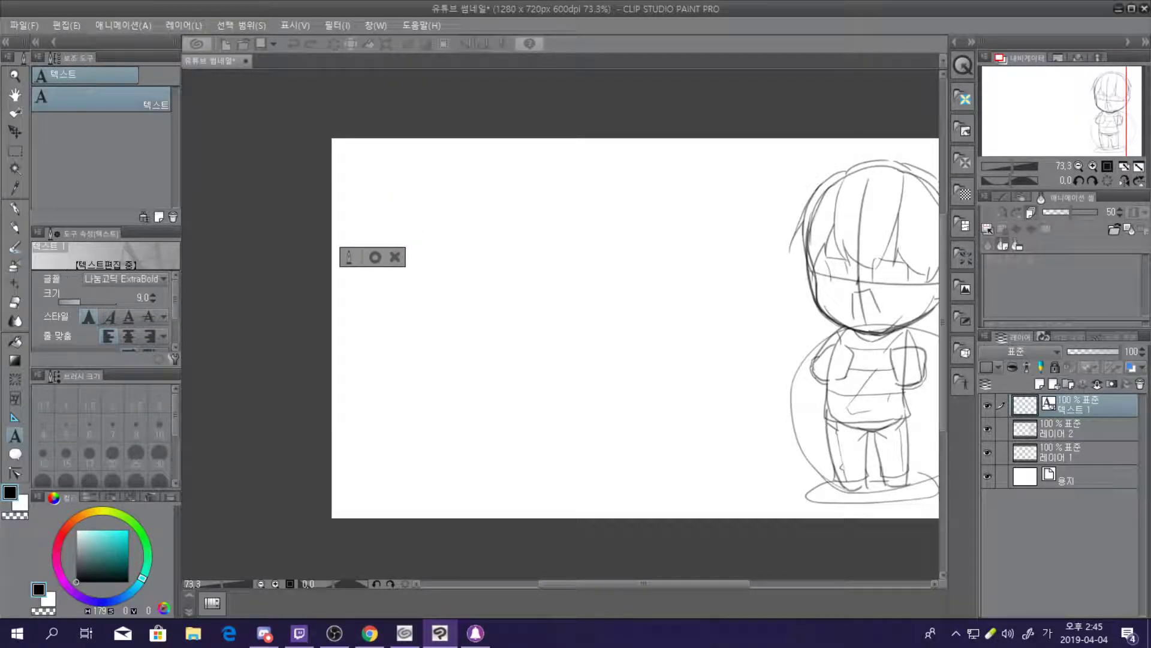
Change the text colour from black to a light magenta-purple
{"action": "scroll", "coordinate": [103, 345], "scroll_direction": "down", "scroll_amount": 1}
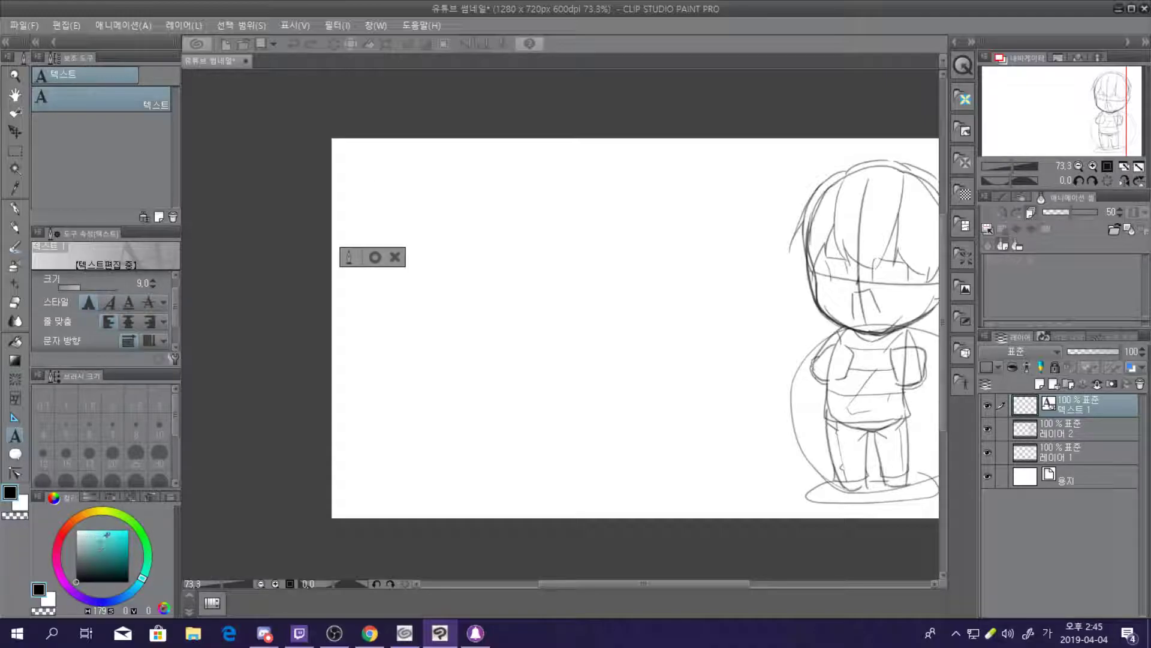
{"action": "left_click_drag", "start_coordinate": [89, 514], "coordinate": [74, 517]}
{"action": "left_click", "coordinate": [64, 581]}
{"action": "left_click", "coordinate": [111, 535]}
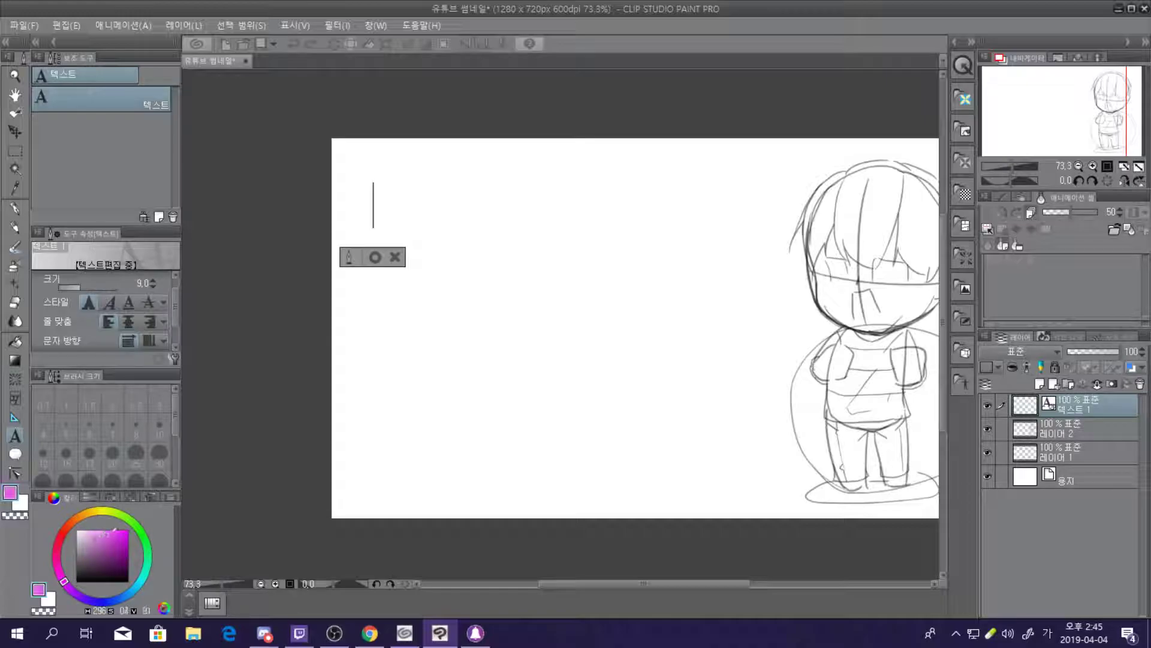
Enter the title text 로우, enlarge it to size 20.7 and place it in the canvas's upper-left corner
{"action": "type", "text": "ㄹ"}
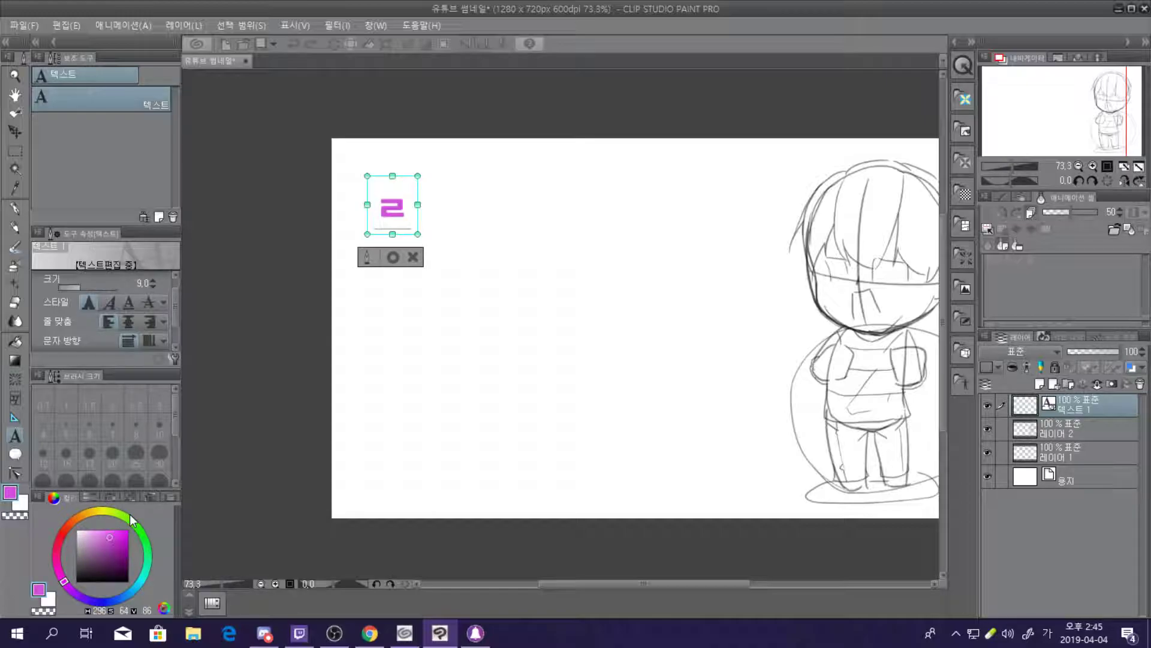
{"action": "type", "text": "로우"}
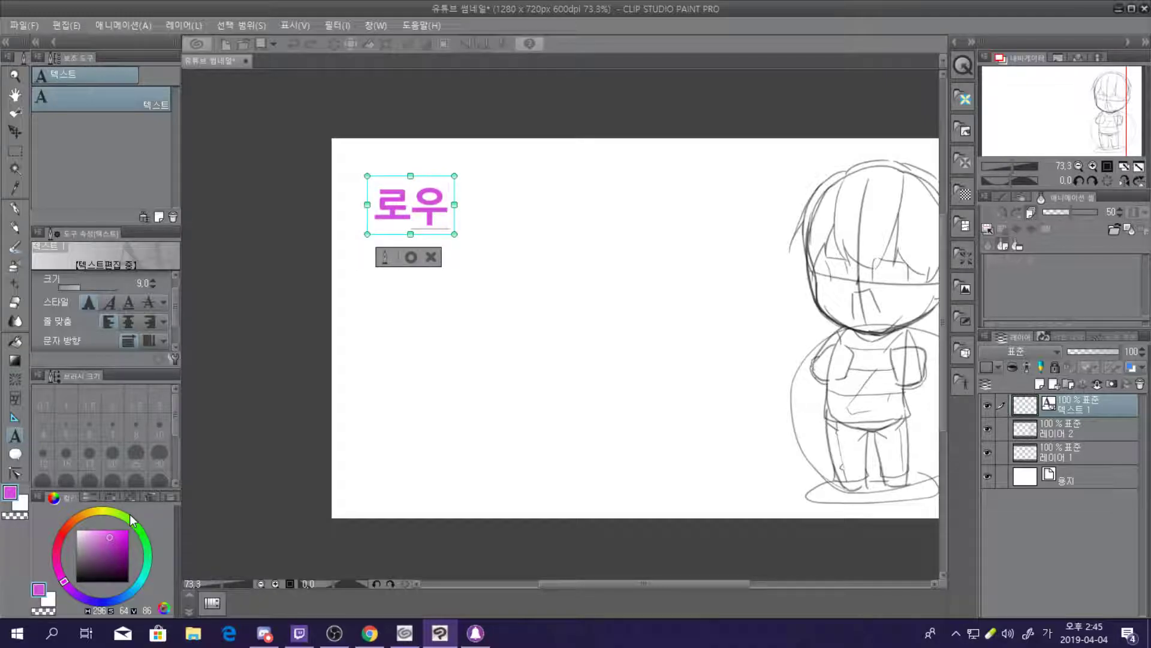
{"action": "left_click_drag", "start_coordinate": [366, 234], "coordinate": [458, 226]}
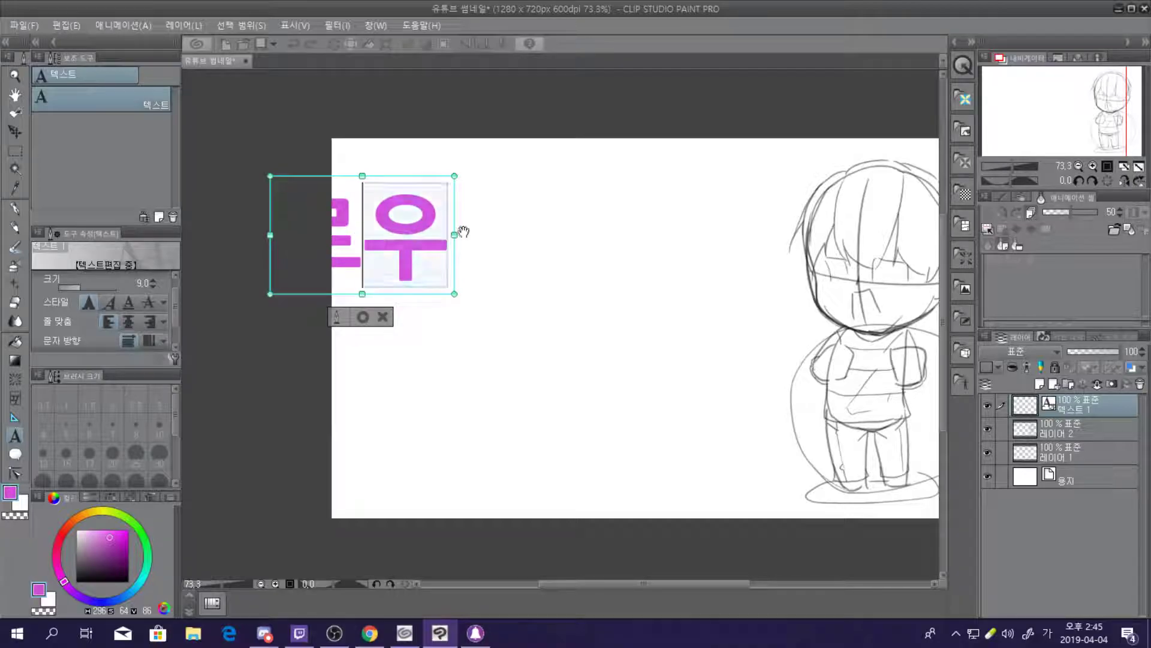
{"action": "left_click_drag", "start_coordinate": [436, 179], "coordinate": [512, 162]}
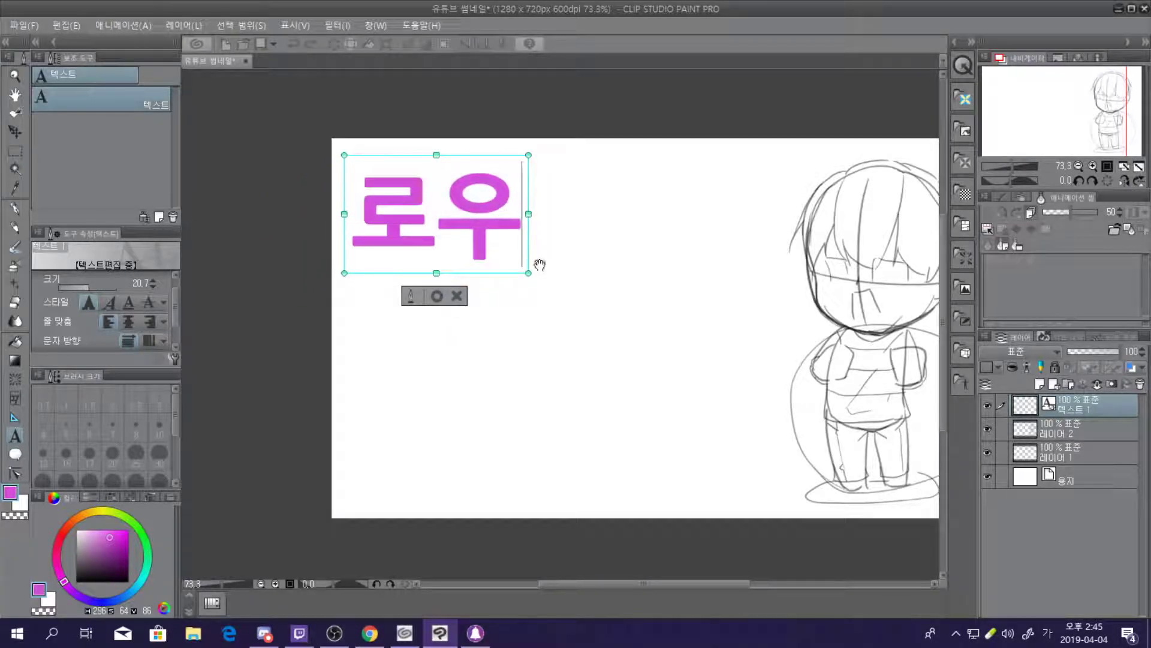
{"action": "left_click", "coordinate": [545, 294]}
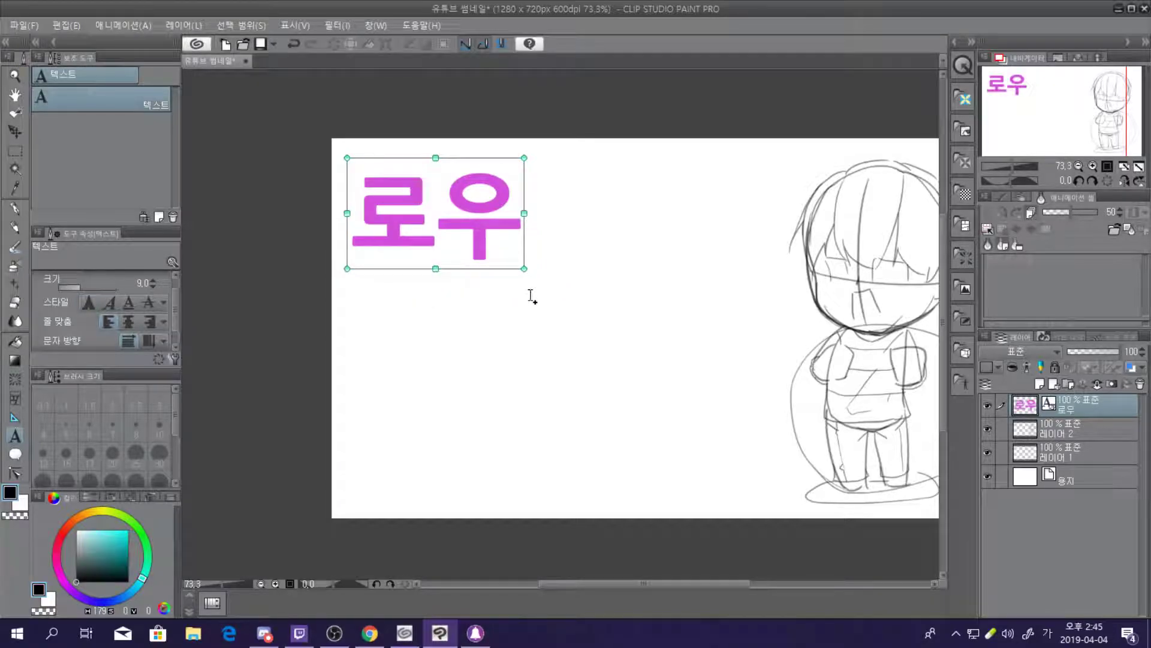
Start a second text object just below 로우, then try the character 의 in it and erase it
{"action": "left_click", "coordinate": [531, 297]}
{"action": "type", "text": "의"}
{"action": "key", "text": "BackSpace"}
{"action": "key", "text": "BackSpace"}
{"action": "key", "text": "BackSpace"}
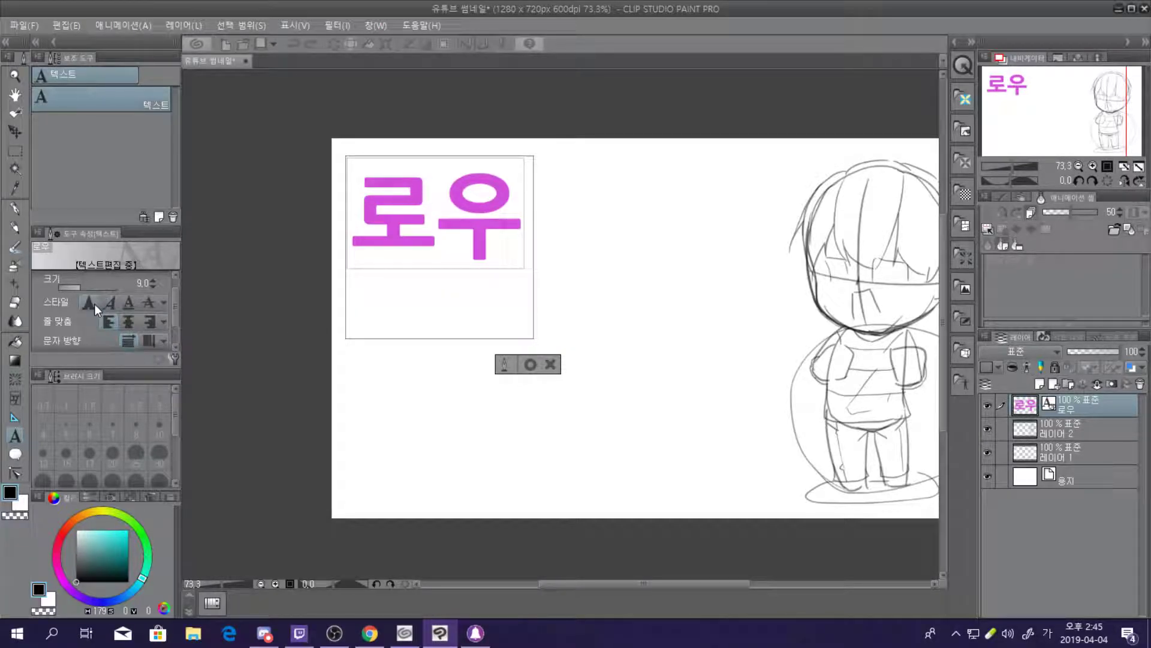
Set the colour of the second text object to dark grey
{"action": "key", "text": "x"}
{"action": "left_click", "coordinate": [146, 326]}
{"action": "left_click_drag", "start_coordinate": [171, 315], "coordinate": [173, 328]}
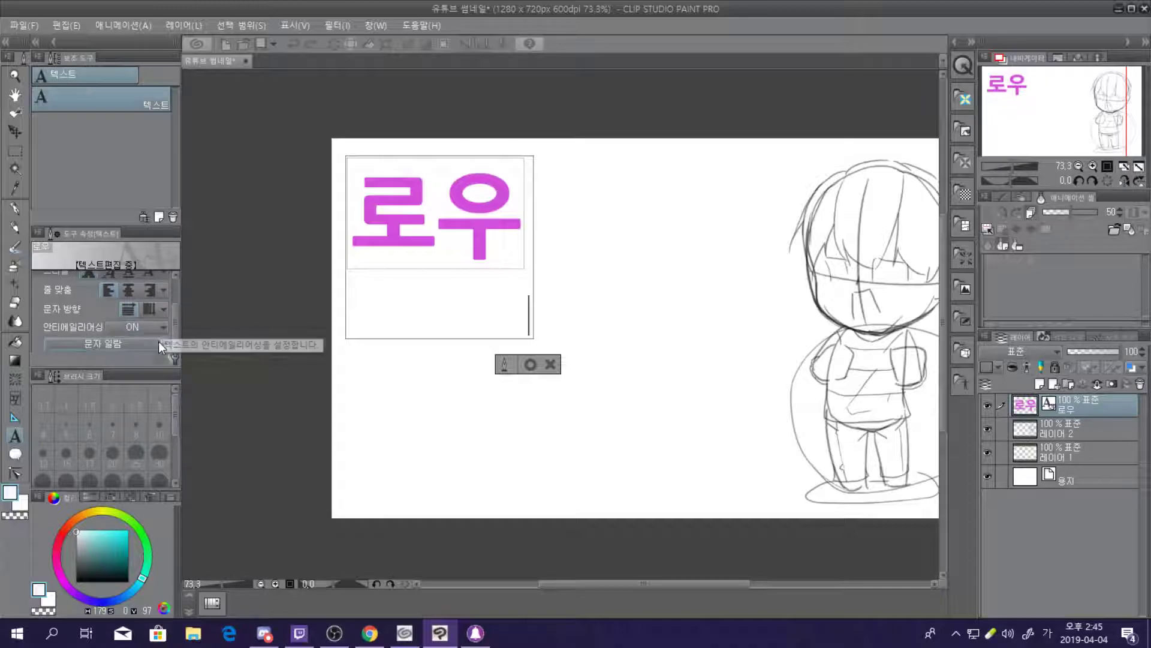
{"action": "left_click_drag", "start_coordinate": [172, 329], "coordinate": [179, 272]}
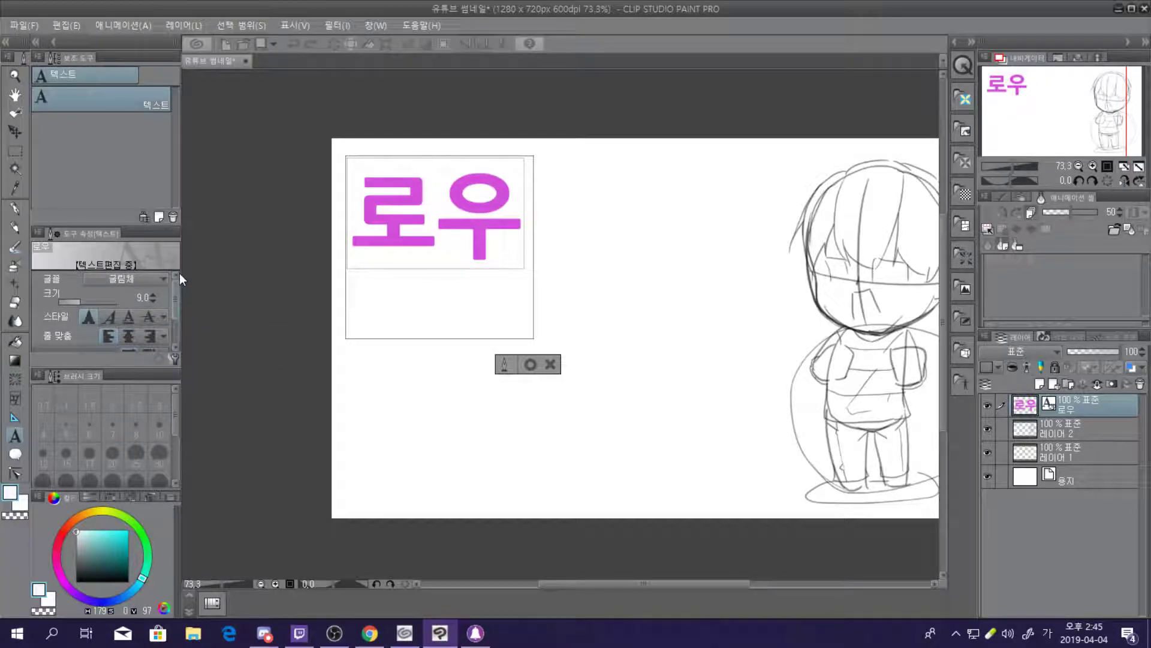
{"action": "scroll", "coordinate": [182, 301], "scroll_direction": "down", "scroll_amount": 3}
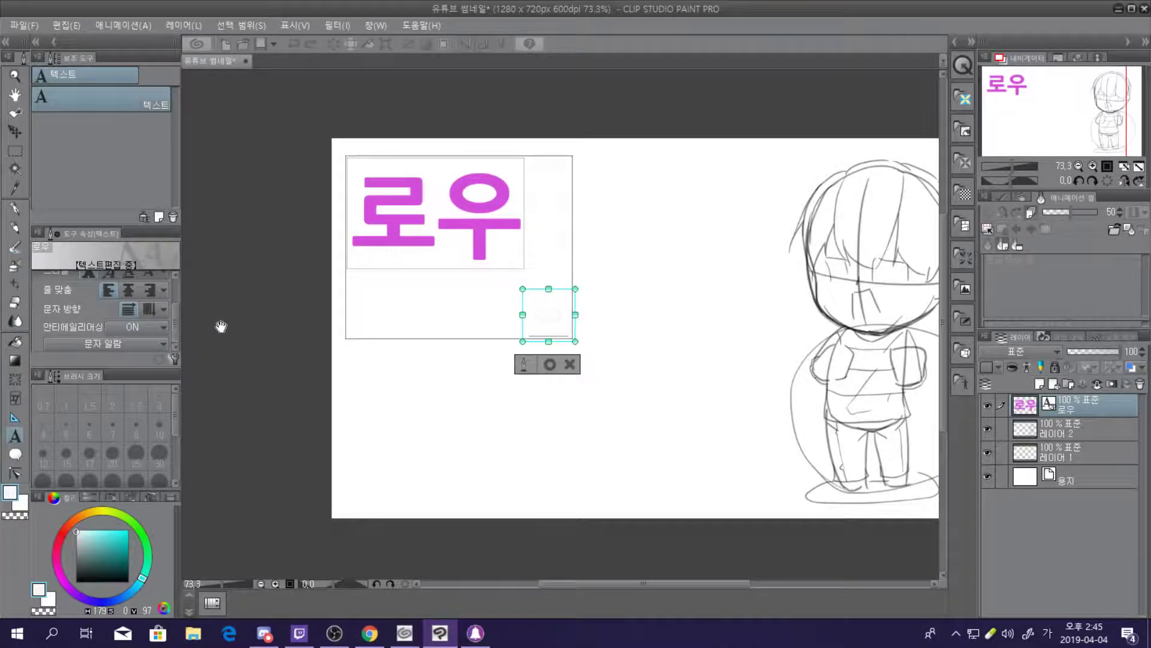
{"action": "key", "text": "BackSpace"}
{"action": "left_click", "coordinate": [75, 565]}
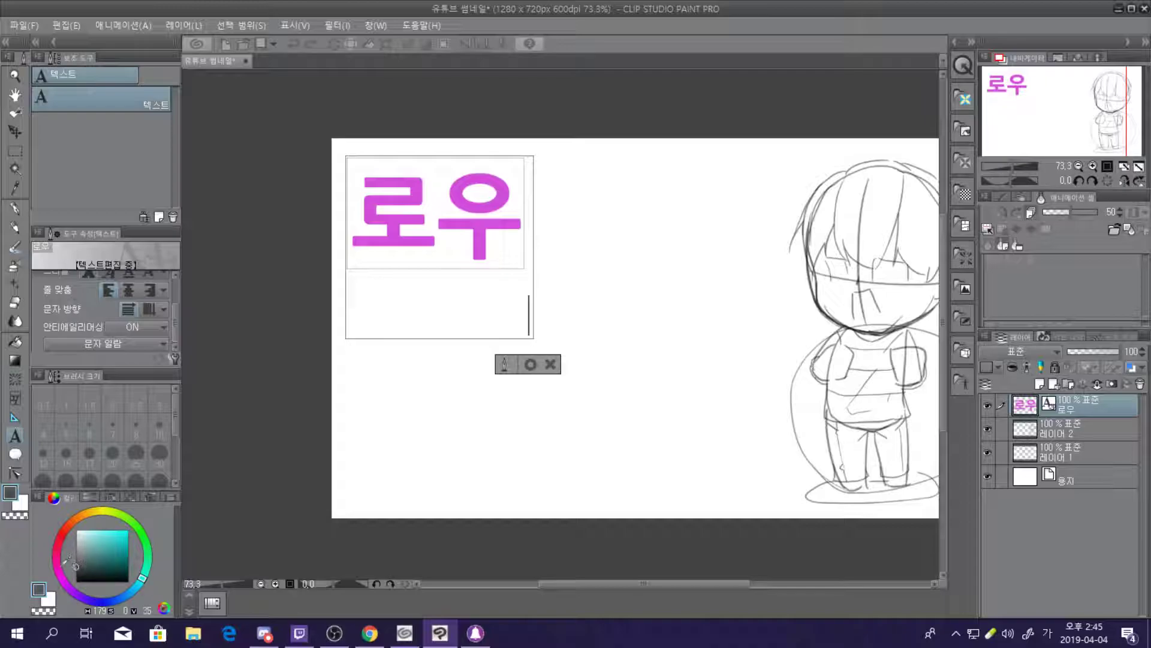
Try the character 의 in dark grey with the current font and erase it
{"action": "type", "text": "의"}
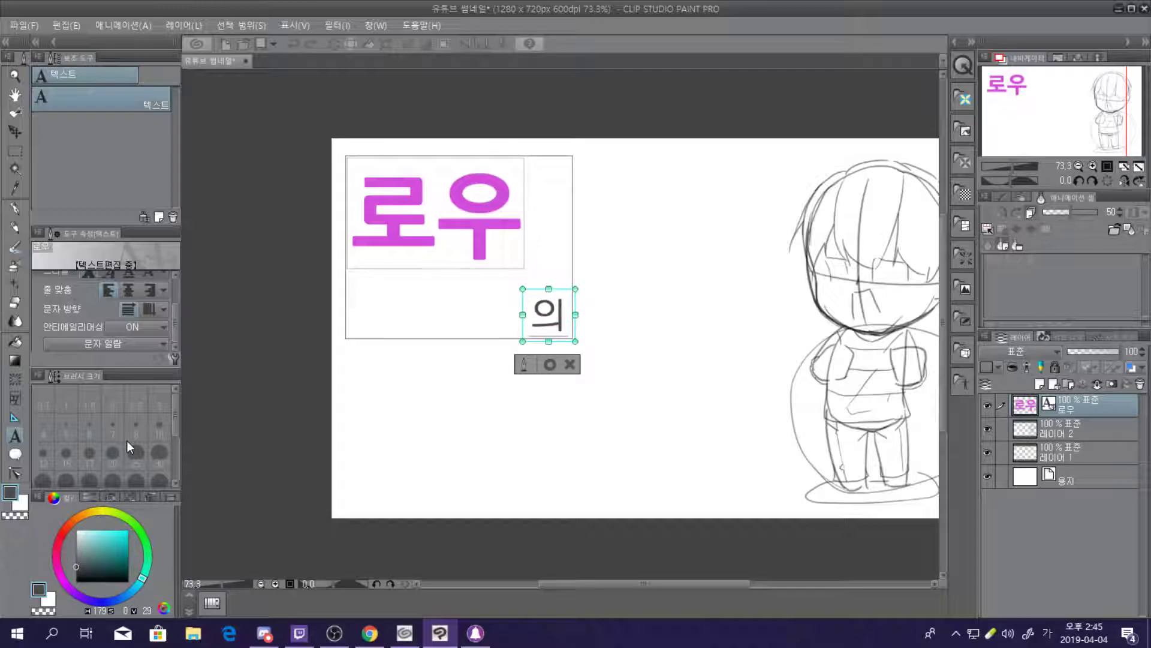
{"action": "key", "text": "BackSpace"}
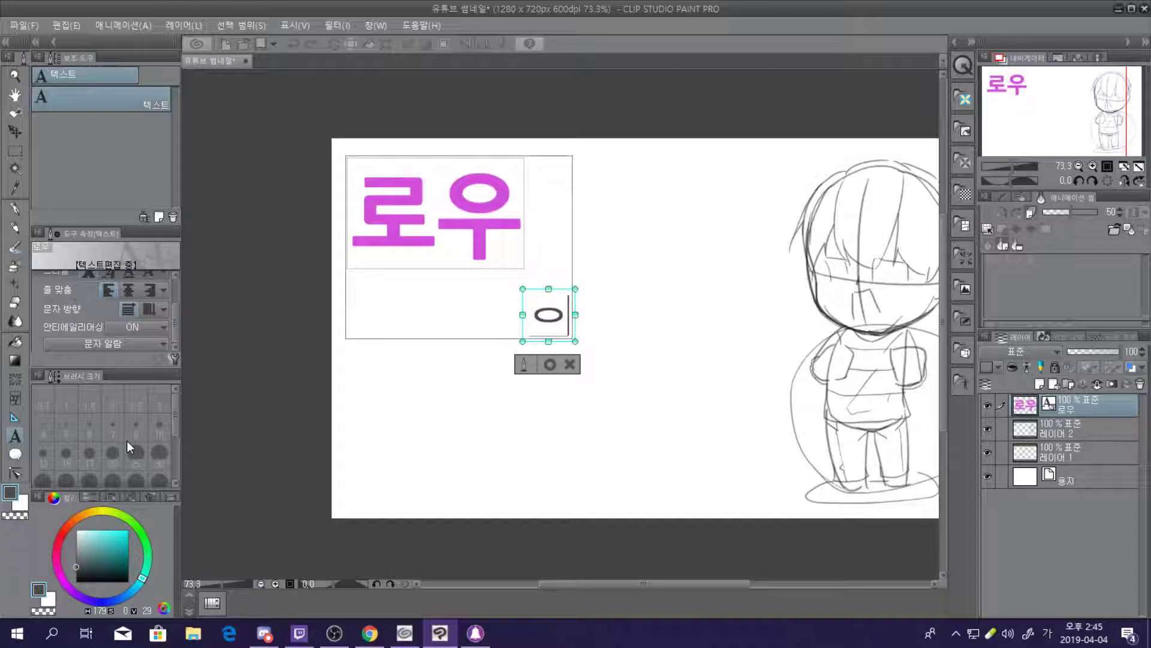
{"action": "key", "text": "BackSpace"}
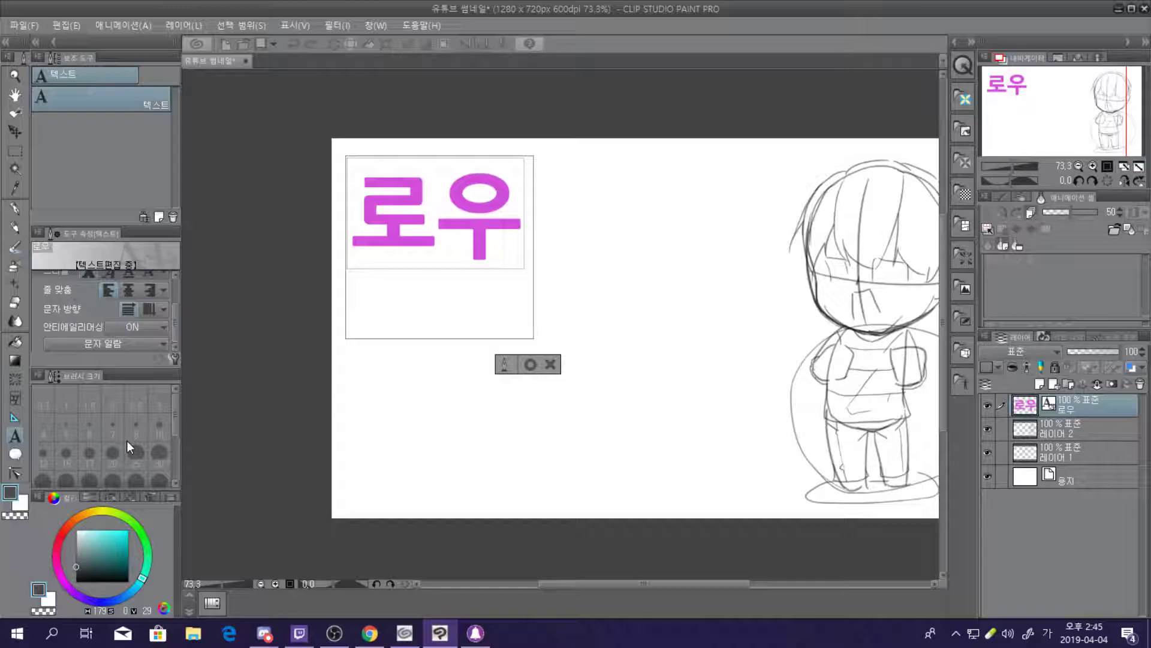
Set the font of the second text object to 나눔고딕 ExtraBold
{"action": "scroll", "coordinate": [175, 318], "scroll_direction": "up", "scroll_amount": 3}
{"action": "left_click", "coordinate": [158, 280]}
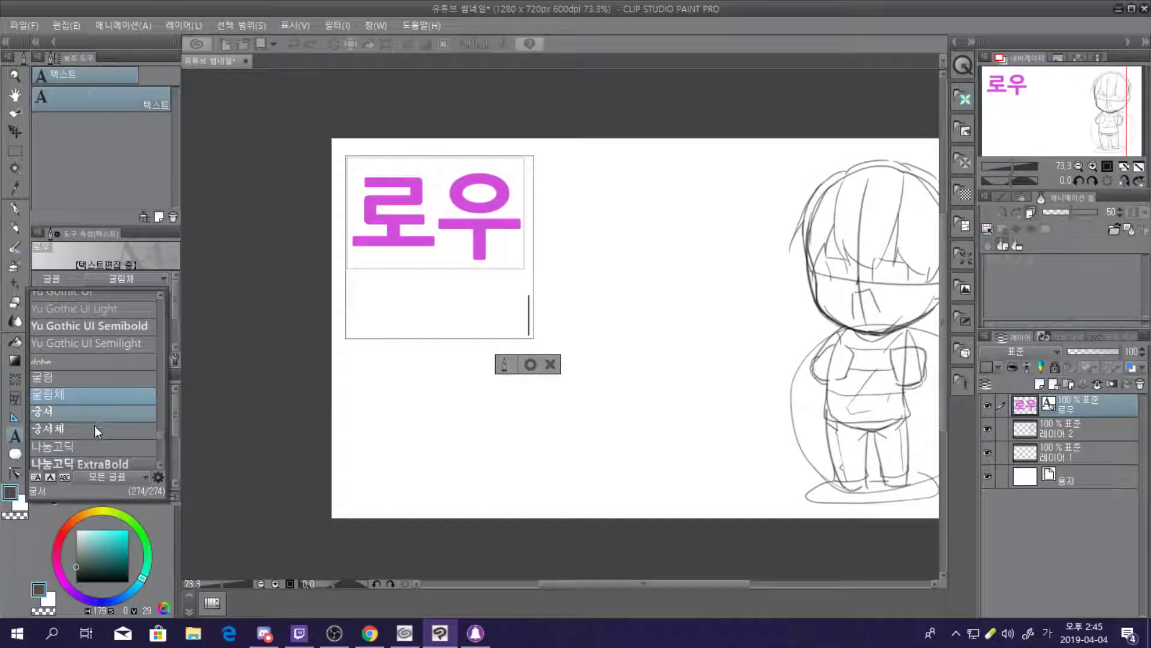
{"action": "scroll", "coordinate": [97, 443], "scroll_direction": "down", "scroll_amount": 1}
{"action": "left_click", "coordinate": [98, 458]}
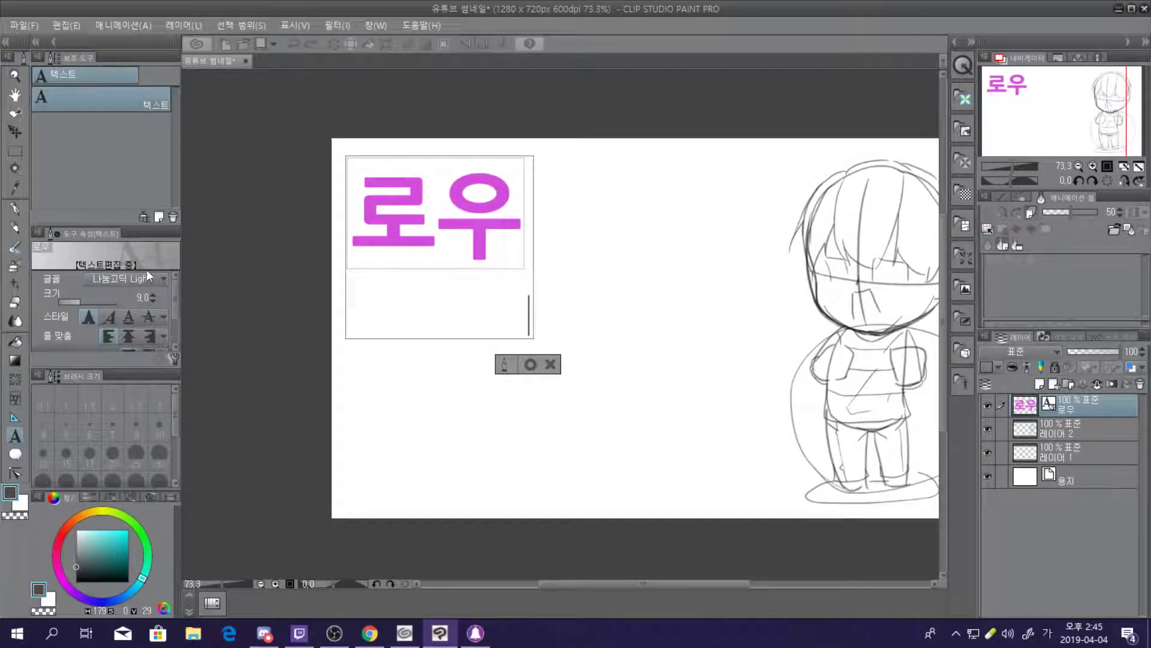
{"action": "left_click", "coordinate": [150, 278]}
{"action": "left_click", "coordinate": [120, 378]}
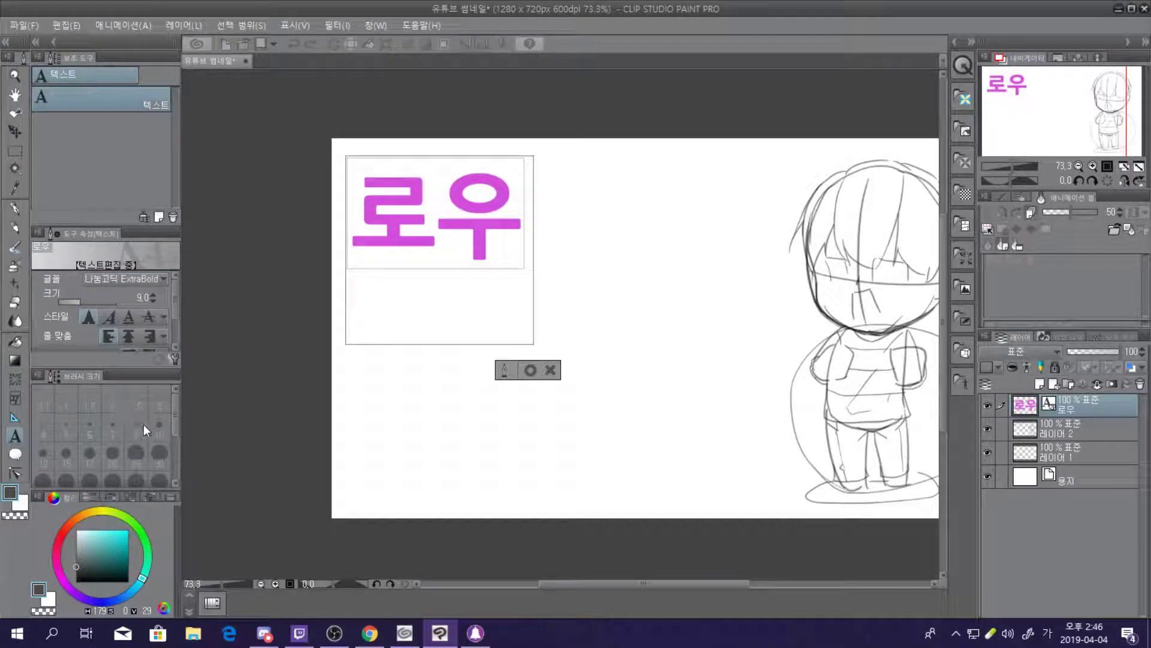
Enter 의 in the second text object, enlarge it to size 16.5 and place it against the lower-right edge of 로우
{"action": "type", "text": "의"}
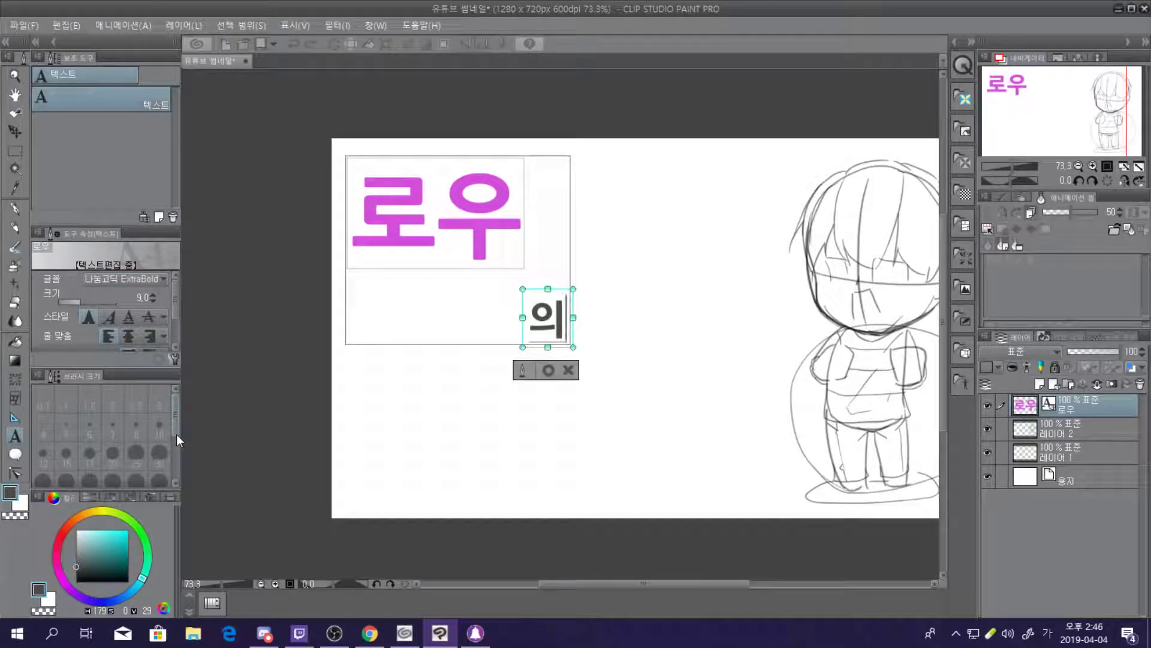
{"action": "left_click_drag", "start_coordinate": [546, 296], "coordinate": [531, 247]}
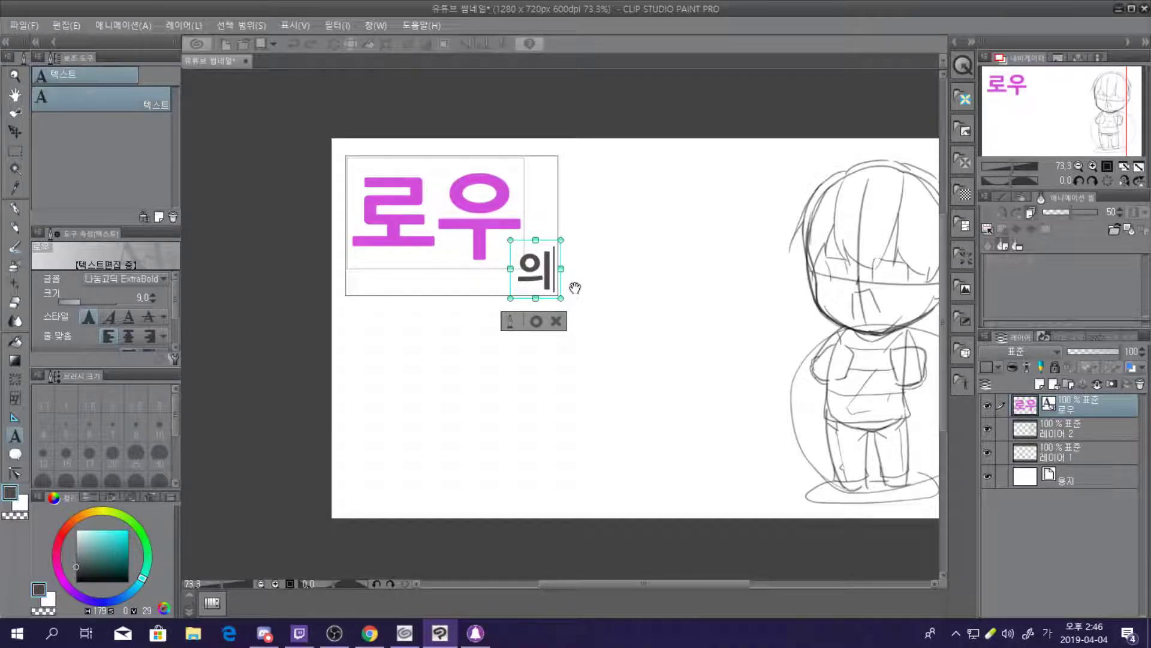
{"action": "left_click_drag", "start_coordinate": [561, 240], "coordinate": [610, 193]}
{"action": "left_click_drag", "start_coordinate": [533, 198], "coordinate": [540, 216]}
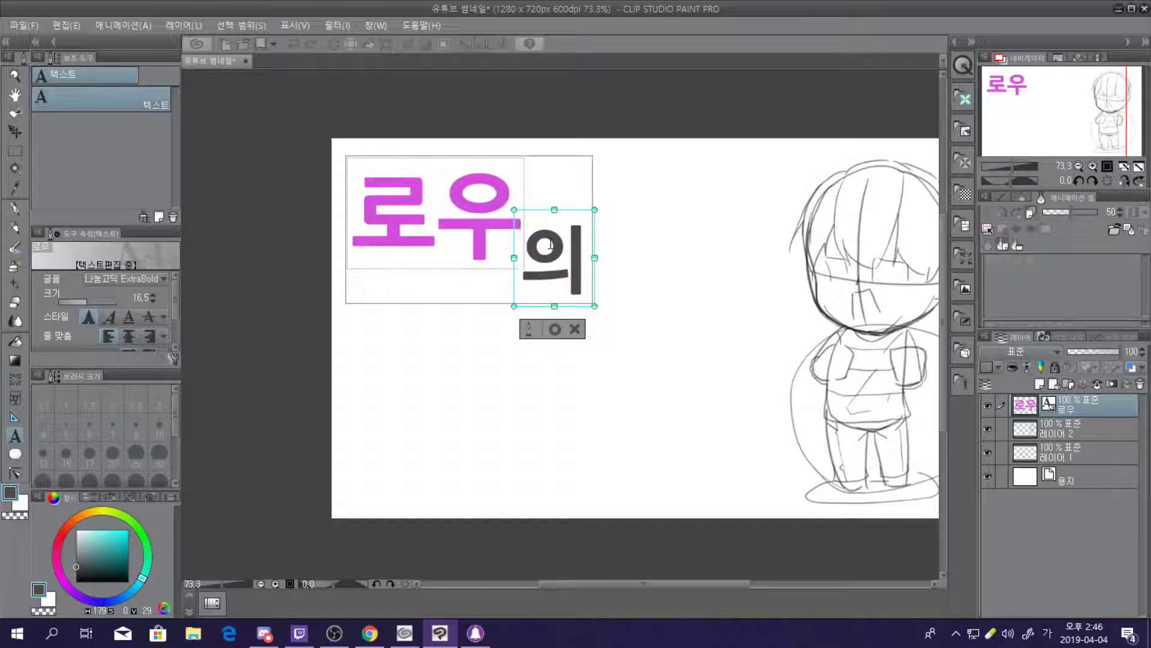
{"action": "left_click_drag", "start_coordinate": [566, 209], "coordinate": [563, 206]}
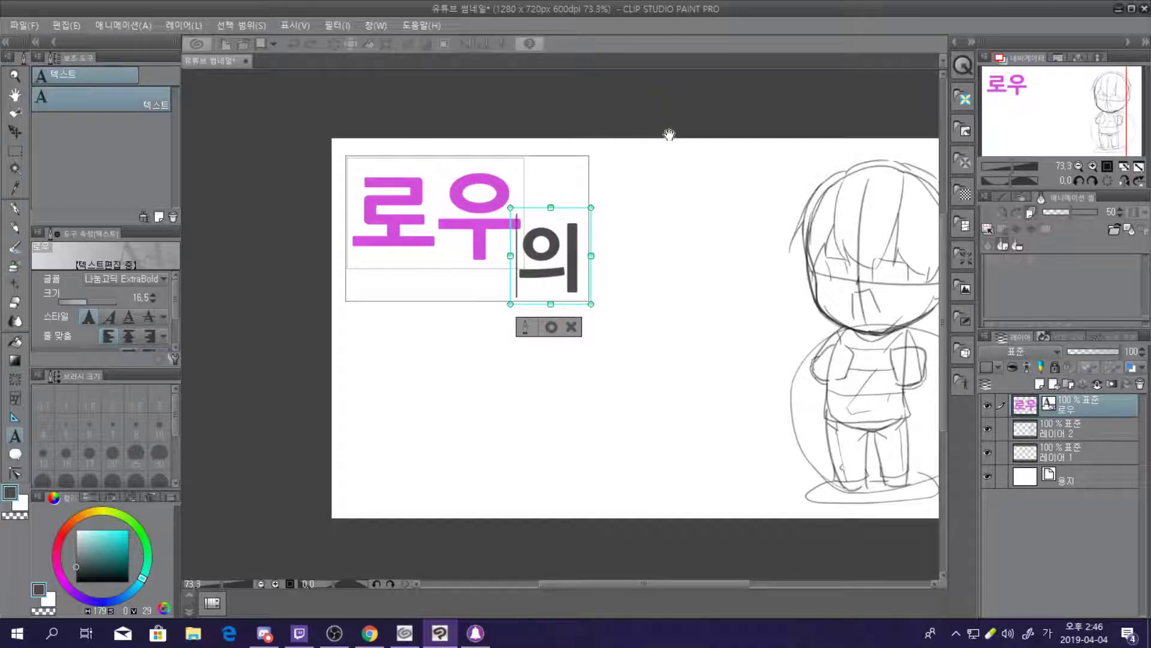
{"action": "left_click", "coordinate": [625, 116]}
Start a third text object in the blank area below 로우의 and set its font to 나눔고딕 ExtraBold
{"action": "scroll", "coordinate": [598, 188], "scroll_direction": "down", "scroll_amount": 3}
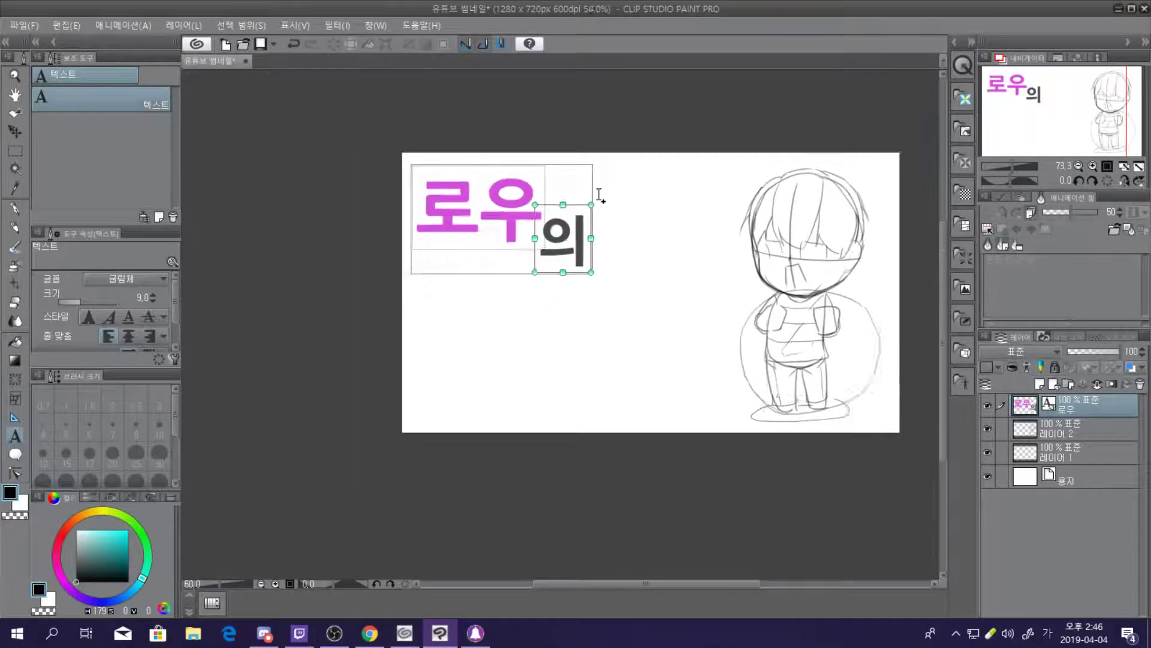
{"action": "left_click", "coordinate": [547, 299]}
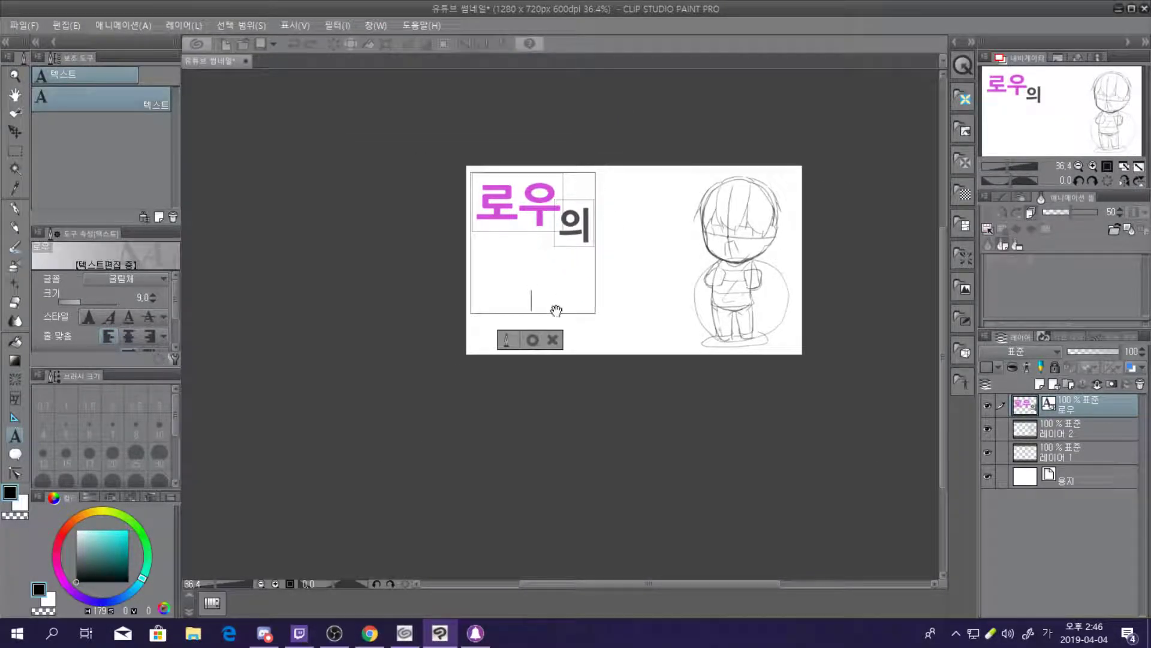
{"action": "left_click", "coordinate": [162, 279]}
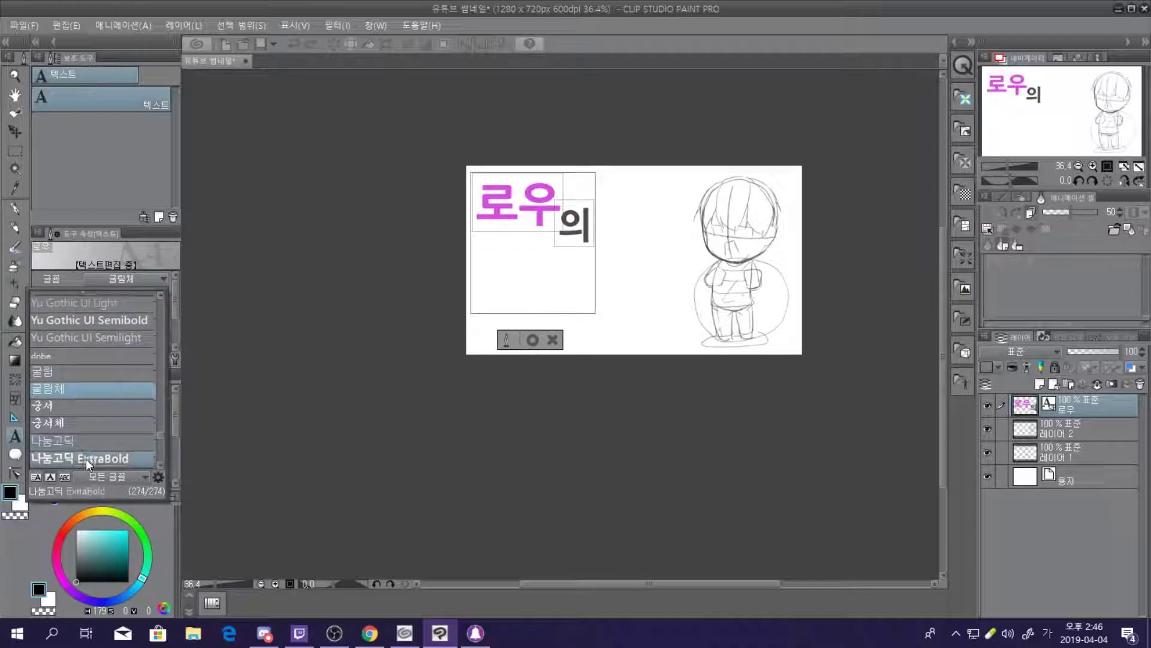
{"action": "left_click", "coordinate": [96, 437]}
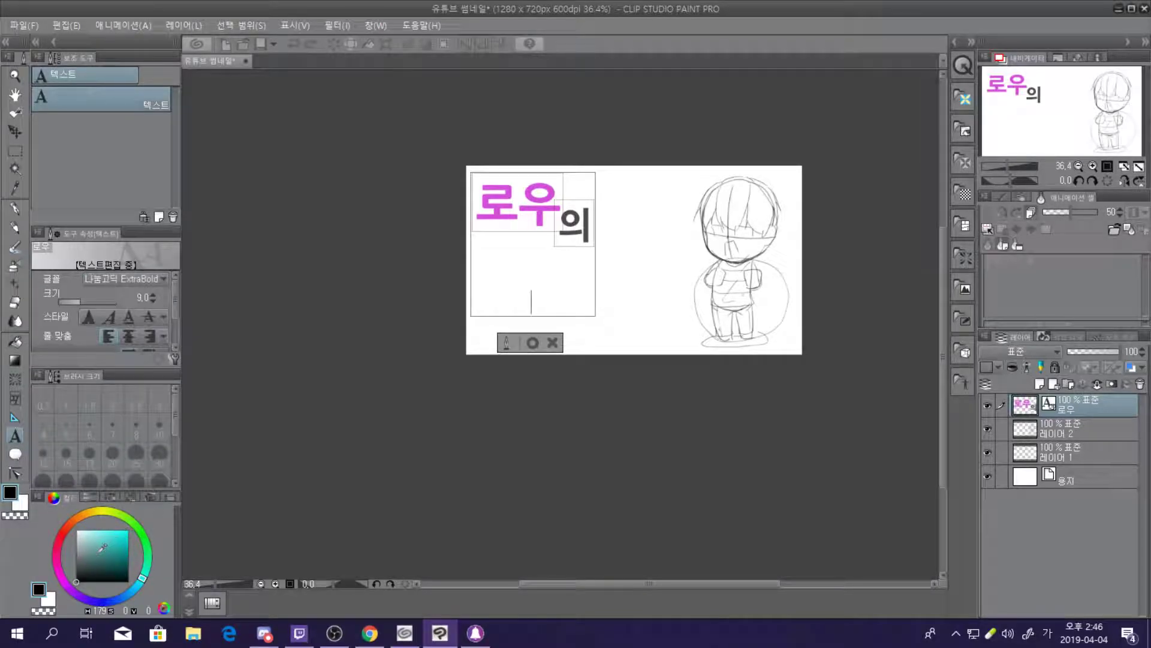
Try a muted red text colour with the sample text 에이 and erase the sample
{"action": "left_click", "coordinate": [66, 532]}
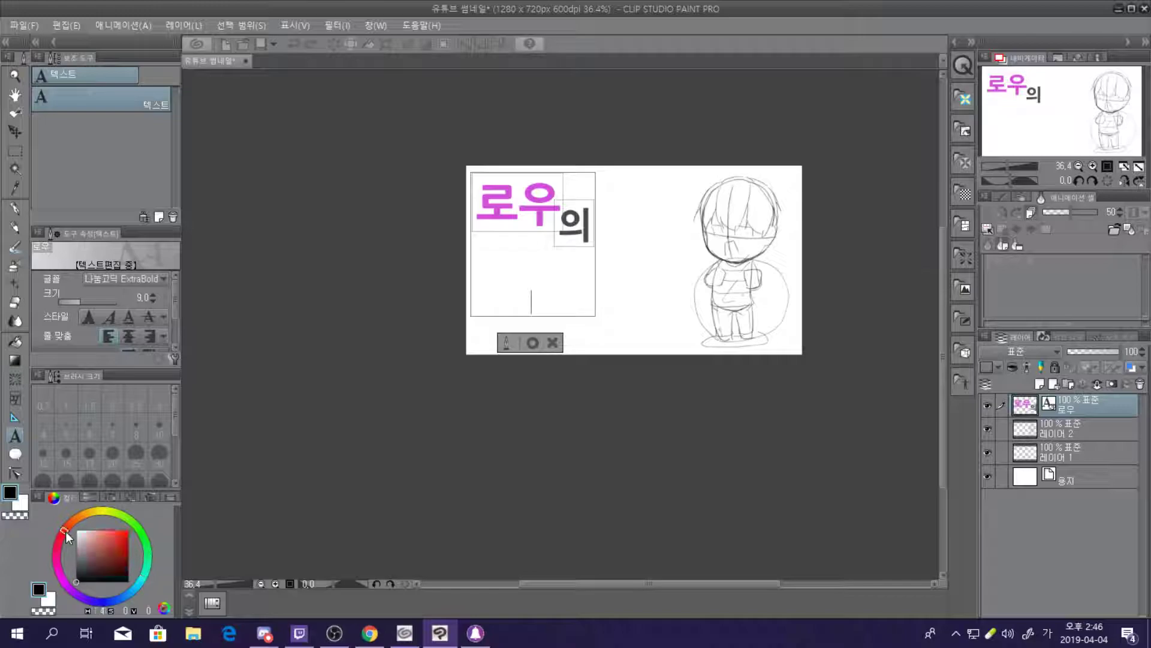
{"action": "left_click", "coordinate": [125, 545]}
{"action": "left_click_drag", "start_coordinate": [124, 546], "coordinate": [106, 536]}
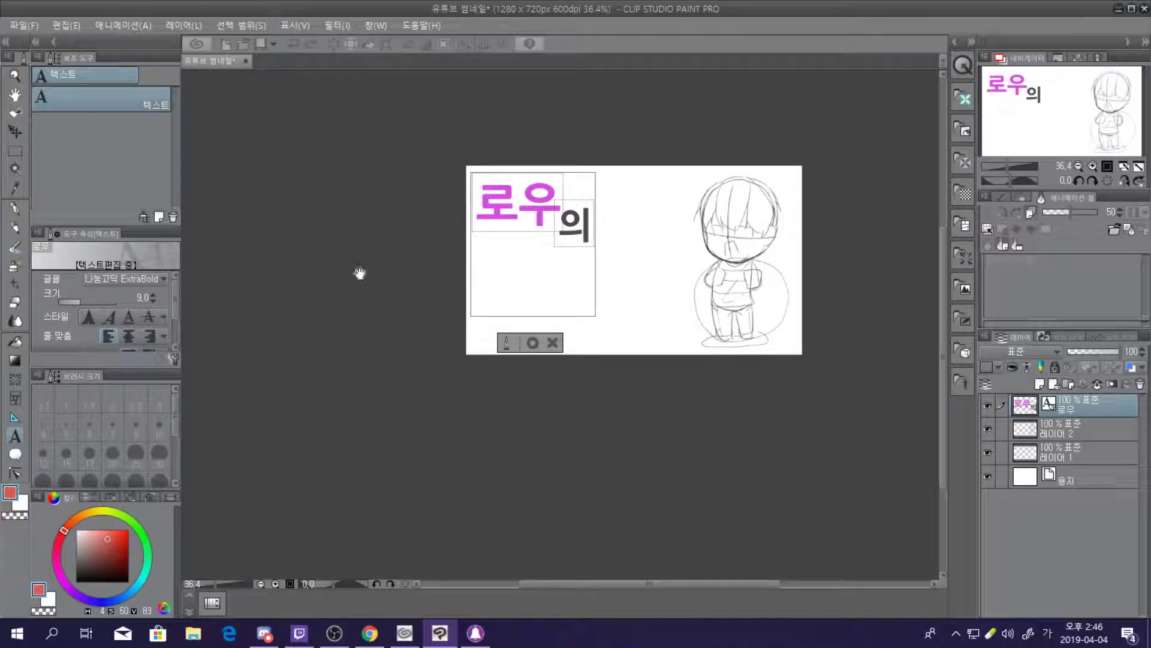
{"action": "left_click", "coordinate": [514, 292]}
{"action": "type", "text": "ㅁ"}
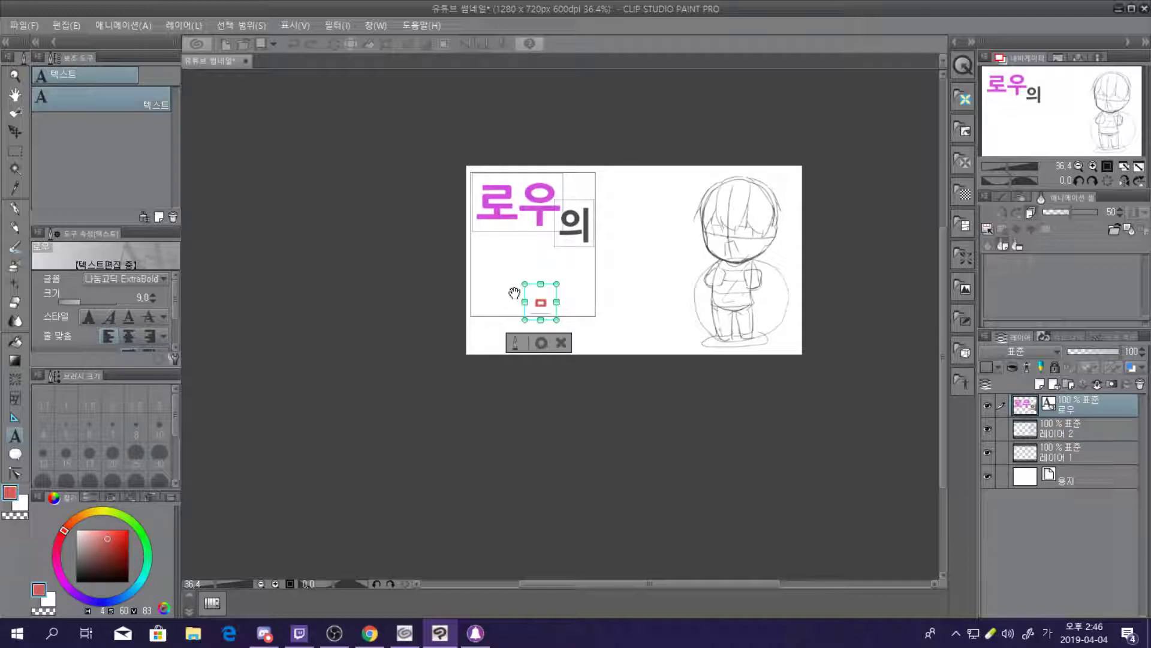
{"action": "key", "text": "BackSpace"}
{"action": "type", "text": "에이"}
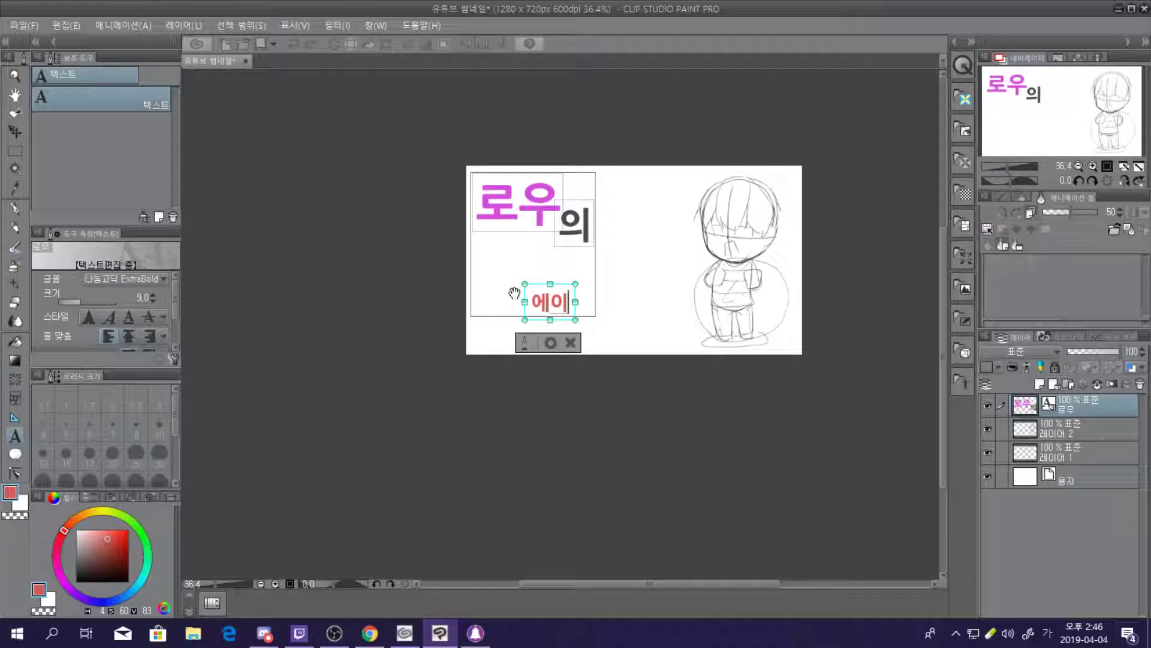
{"action": "key", "text": "BackSpace"}
{"action": "key", "text": "BackSpace"}
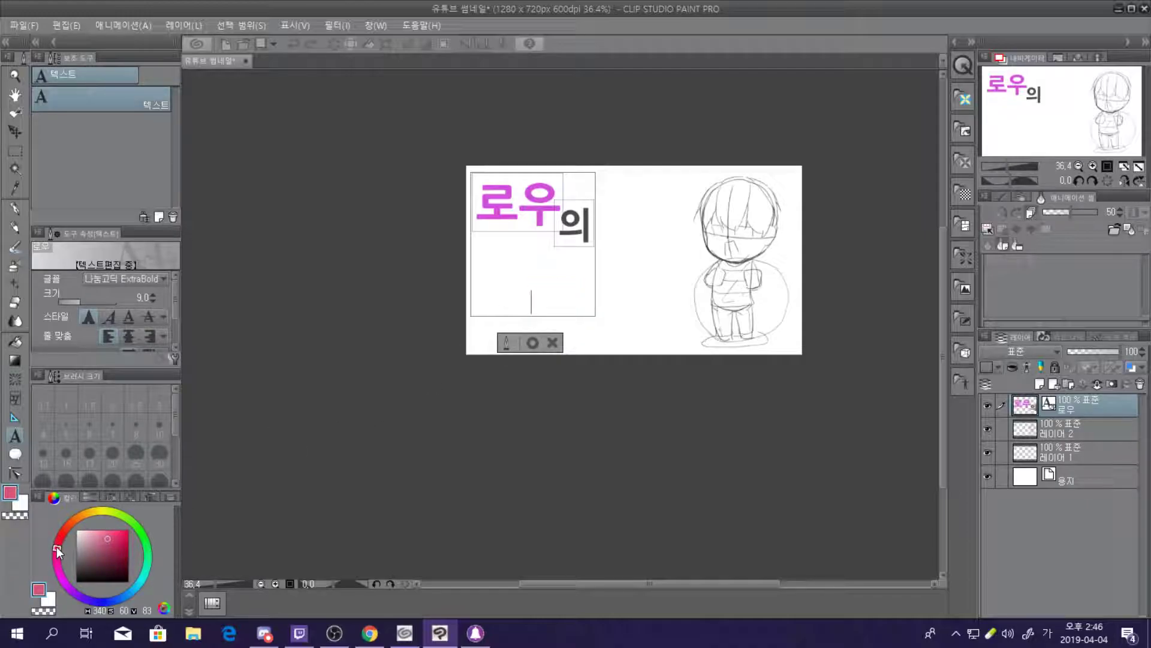
Enter 에이펙스 with an indented second line 레전드 in a vivid pinkish red
{"action": "left_click_drag", "start_coordinate": [107, 541], "coordinate": [112, 535]}
{"action": "type", "text": "에이"}
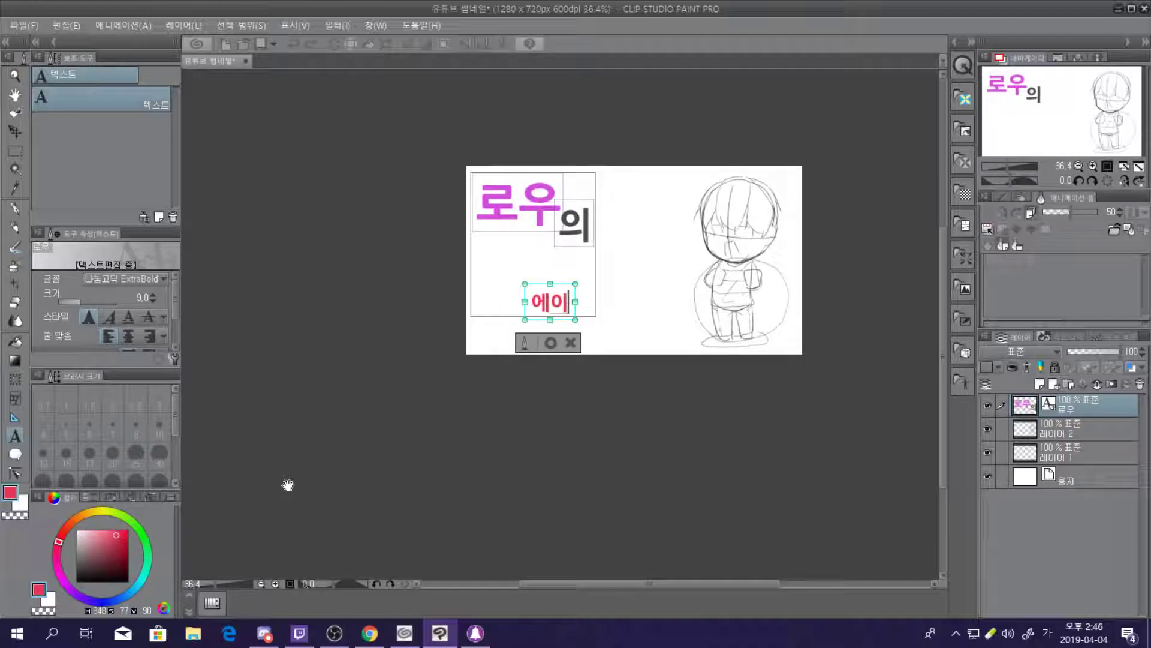
{"action": "type", "text": "케"}
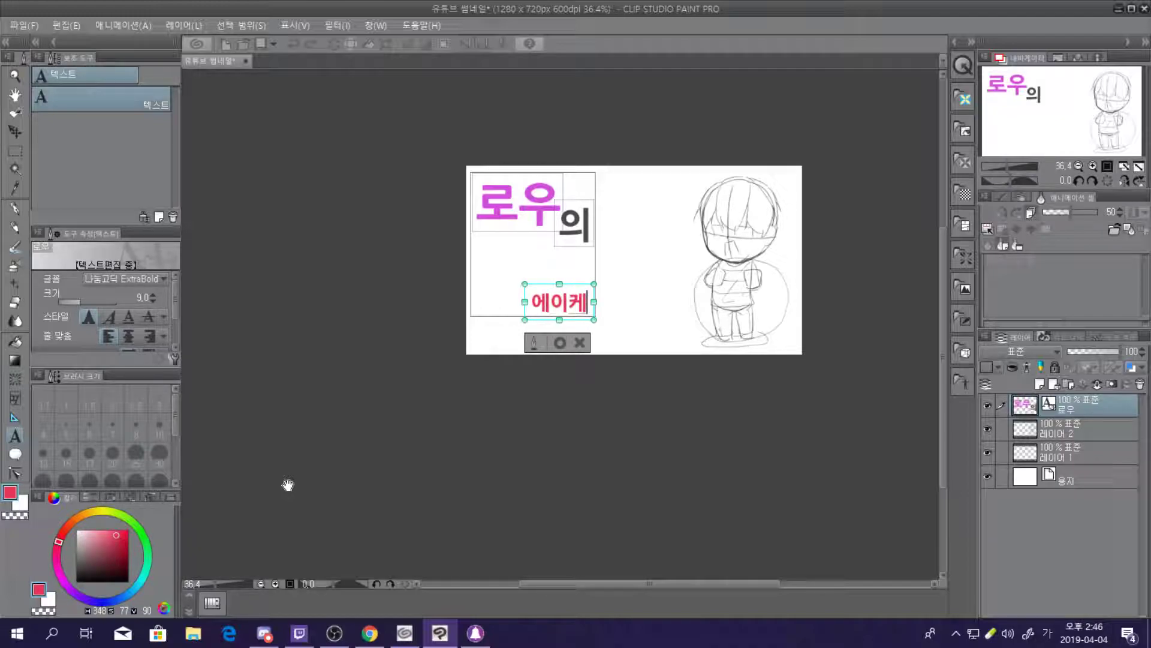
{"action": "key", "text": "BackSpace"}
{"action": "type", "text": "펫"}
{"action": "type", "text": "스"}
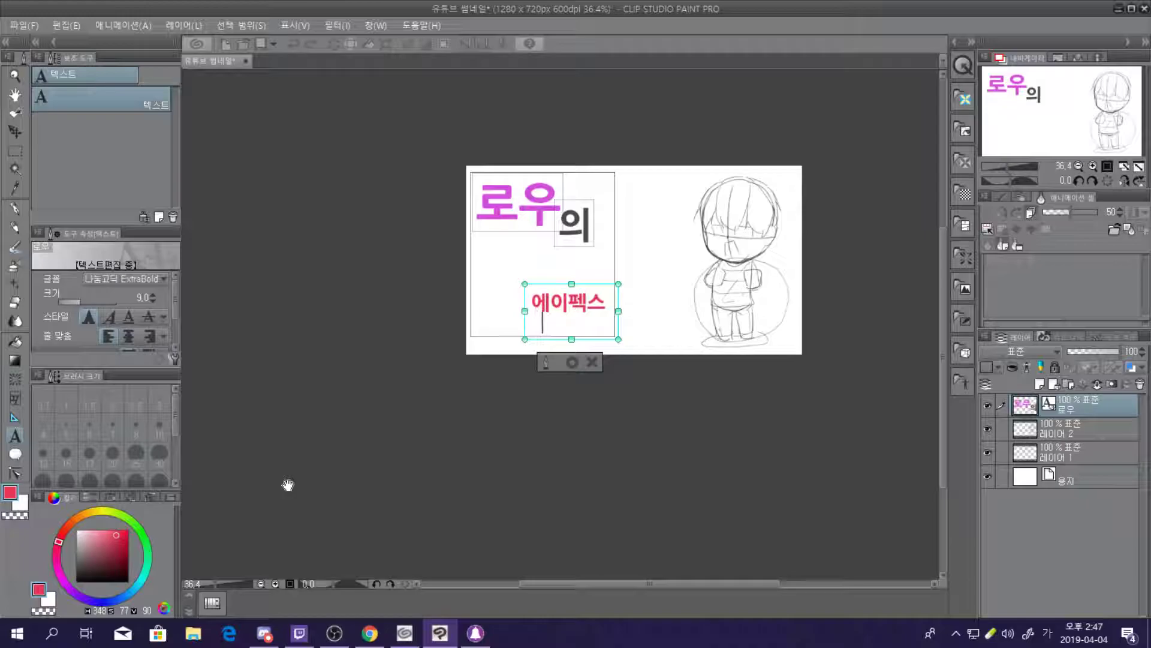
{"action": "type", "text": "  레전ㄷ"}
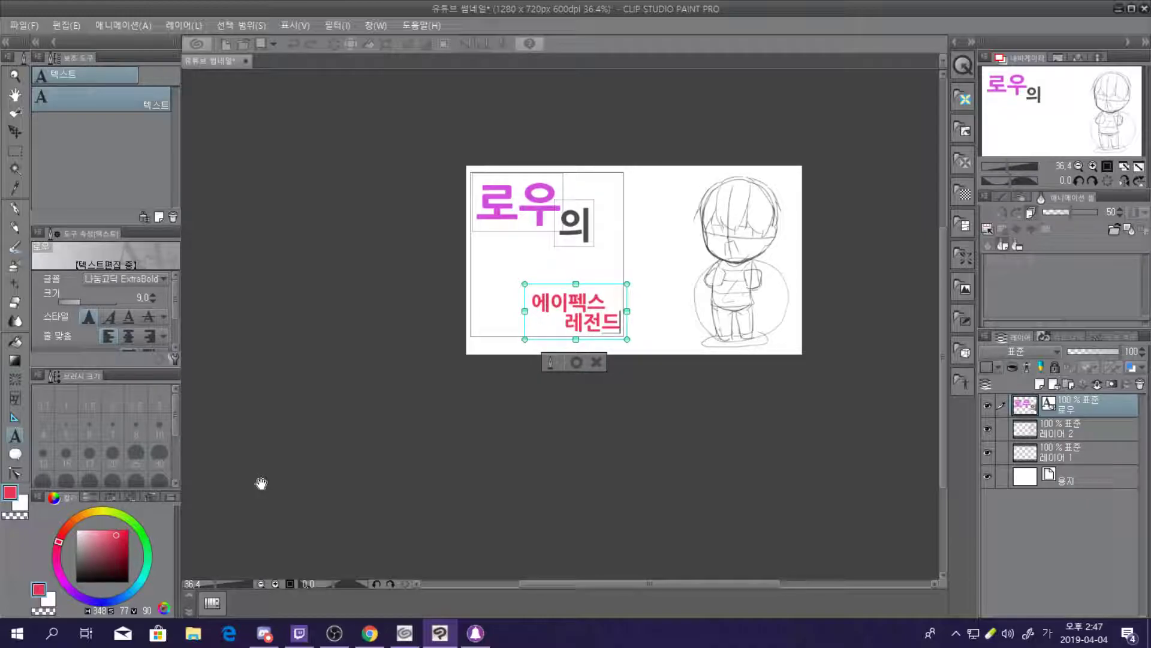
Enlarge the 에이펙스 레전드 text to size 18.4, place it below 로우의 beside the character sketch, and finish the text entry
{"action": "left_click_drag", "start_coordinate": [525, 283], "coordinate": [475, 237]}
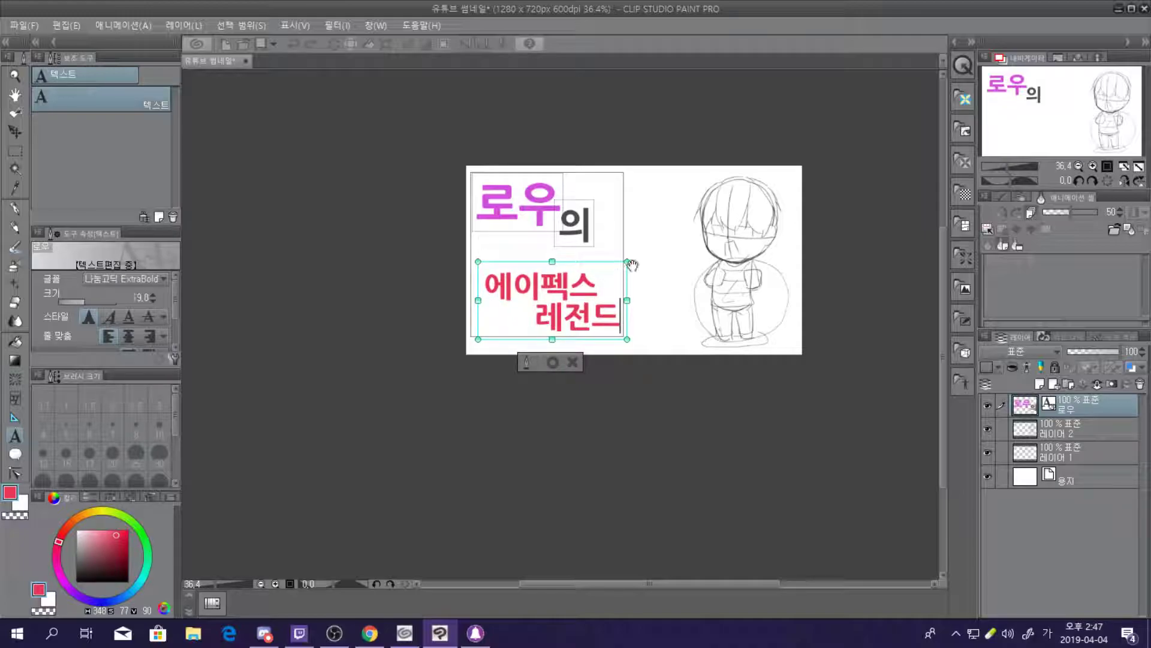
{"action": "left_click_drag", "start_coordinate": [627, 261], "coordinate": [671, 239]}
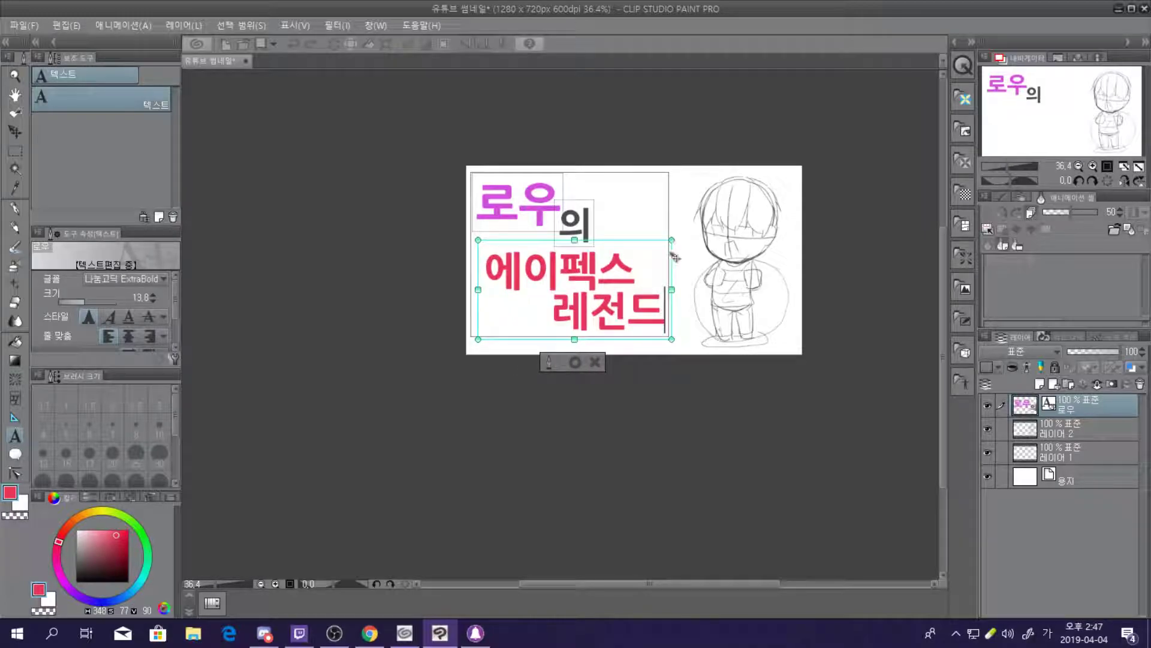
{"action": "left_click_drag", "start_coordinate": [626, 244], "coordinate": [643, 253]}
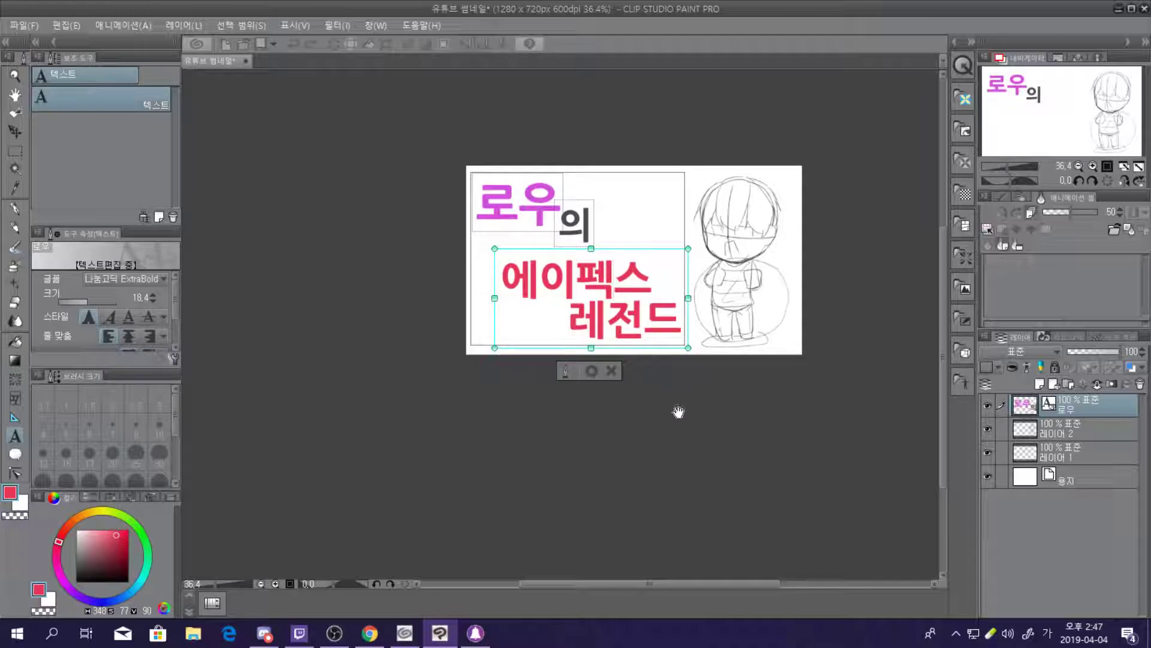
{"action": "left_click_drag", "start_coordinate": [570, 320], "coordinate": [665, 330]}
{"action": "left_click", "coordinate": [648, 233]}
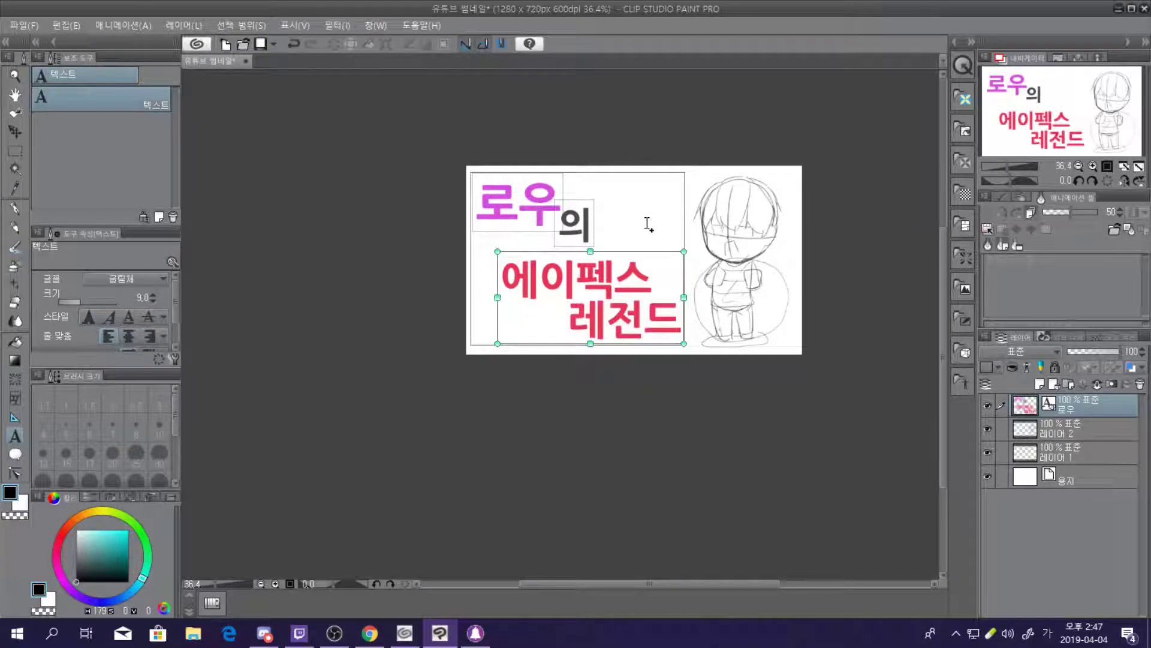
{"action": "left_click", "coordinate": [451, 96]}
{"action": "scroll", "coordinate": [722, 305], "scroll_direction": "up", "scroll_amount": 3}
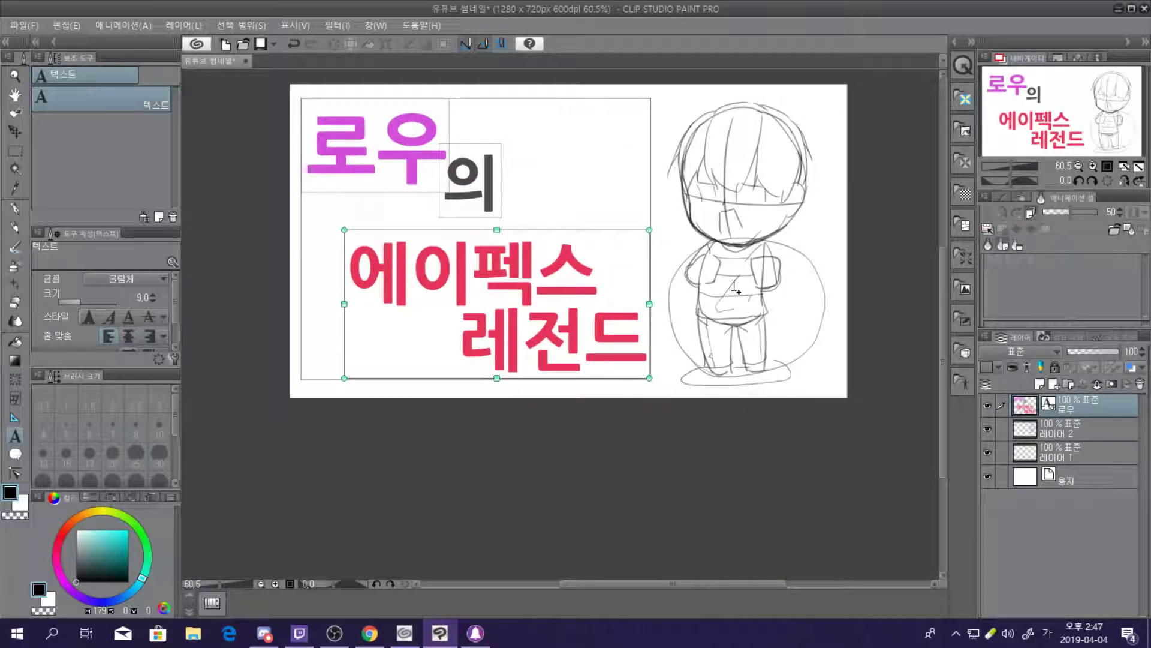
{"action": "scroll", "coordinate": [734, 287], "scroll_direction": "up", "scroll_amount": 1}
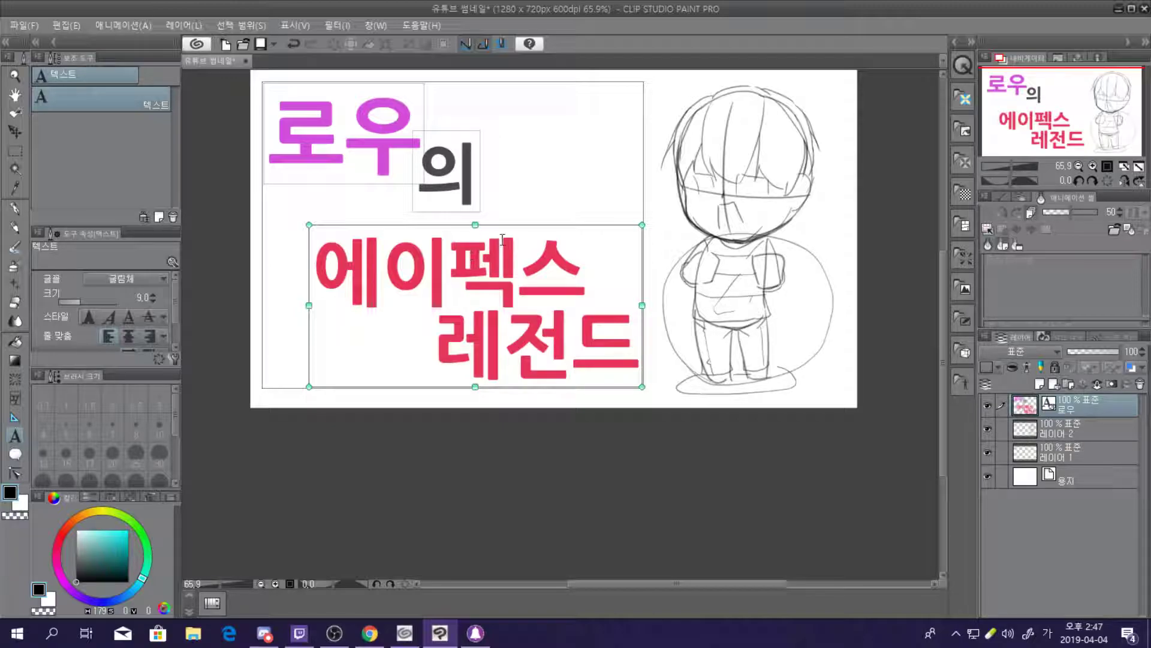
Add a new layer above 레이어 2 and fade the character sketch on 레이어 2 to 38% opacity
{"action": "left_click", "coordinate": [988, 429]}
{"action": "left_click", "coordinate": [988, 430]}
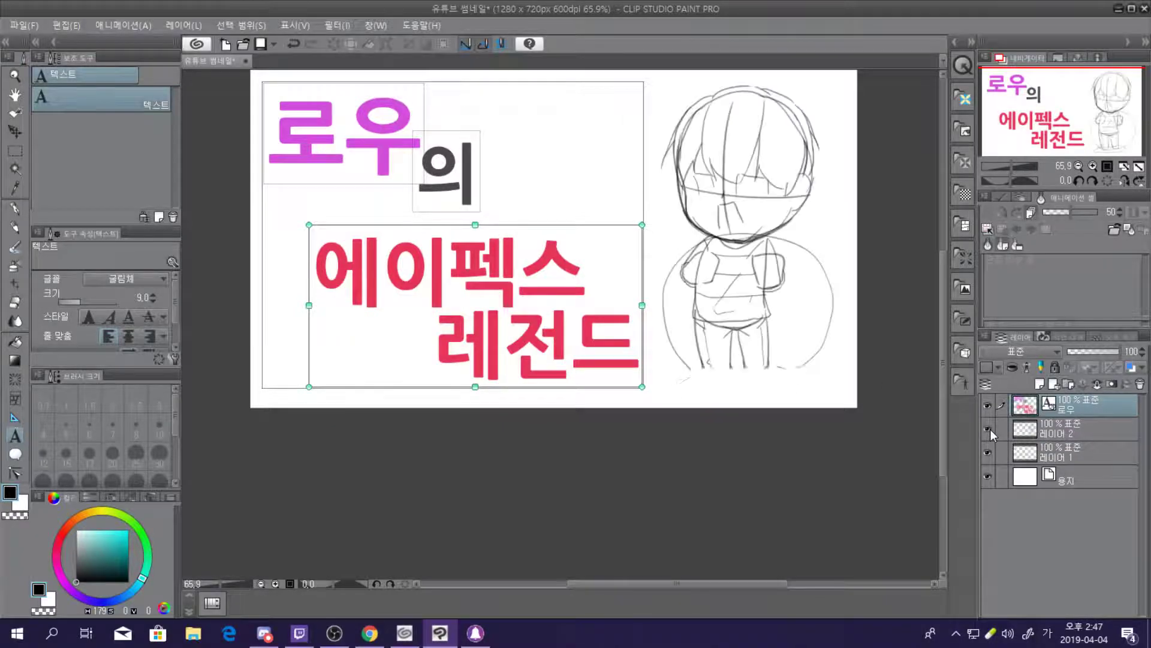
{"action": "left_click", "coordinate": [1040, 431]}
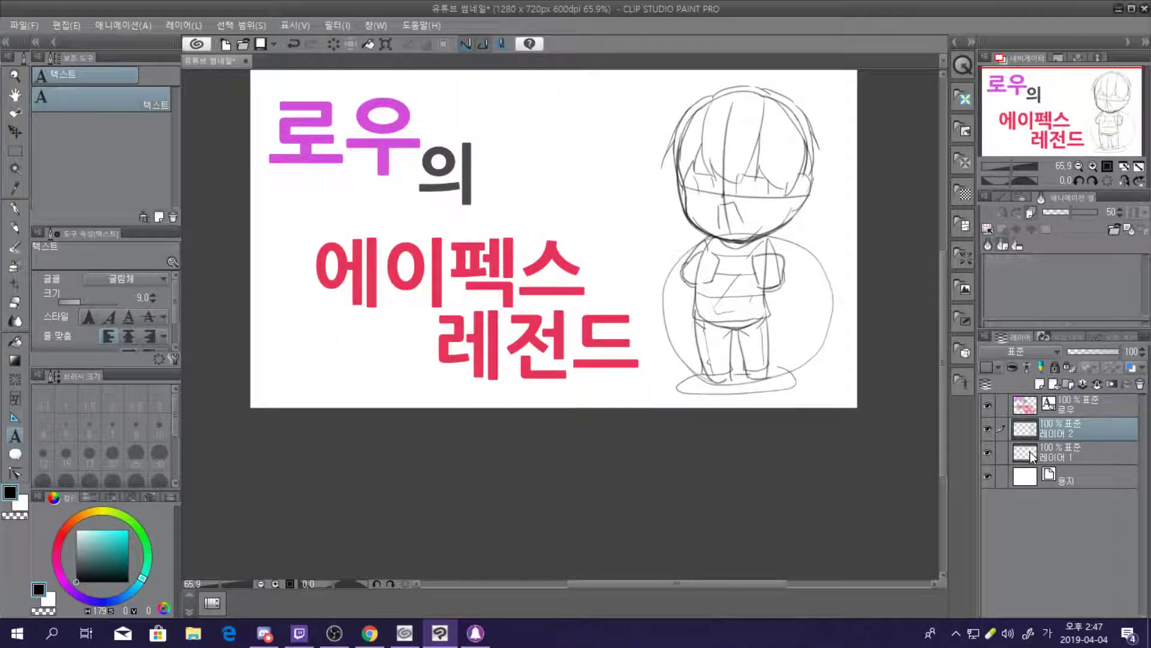
{"action": "left_click", "coordinate": [1040, 383]}
{"action": "left_click", "coordinate": [1073, 451]}
{"action": "left_click_drag", "start_coordinate": [1095, 351], "coordinate": [1087, 353]}
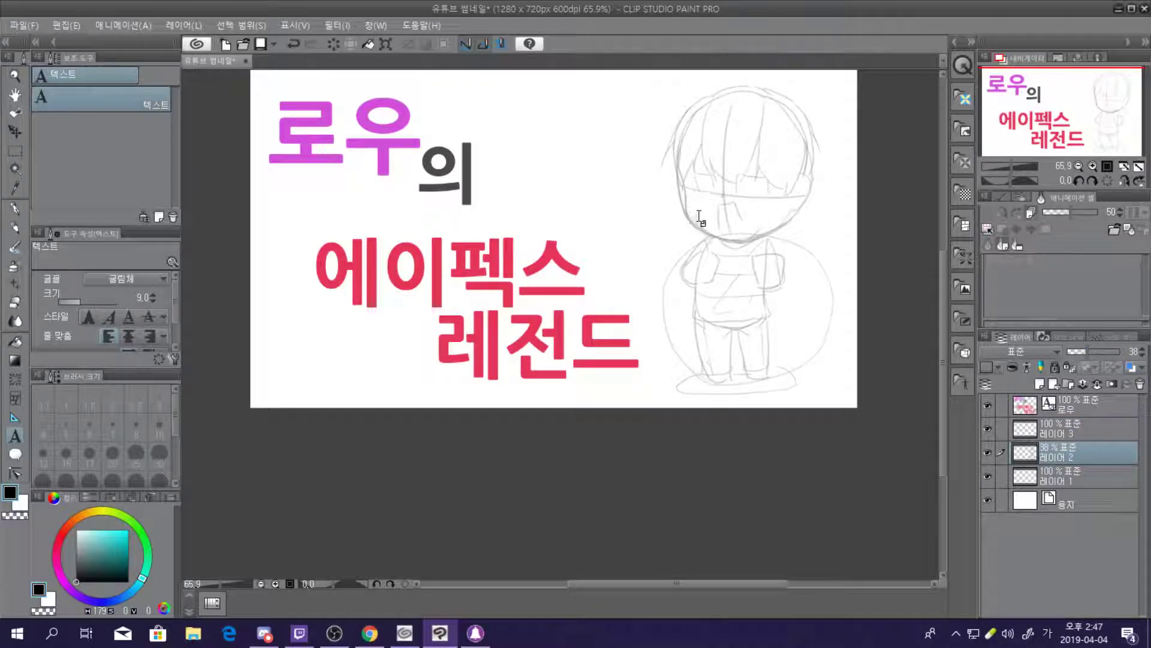
Choose the 리얼 G펜 pen with brush size 17 for inking the character's head
{"action": "scroll", "coordinate": [754, 220], "scroll_direction": "up", "scroll_amount": 1}
{"action": "scroll", "coordinate": [763, 192], "scroll_direction": "down", "scroll_amount": 3}
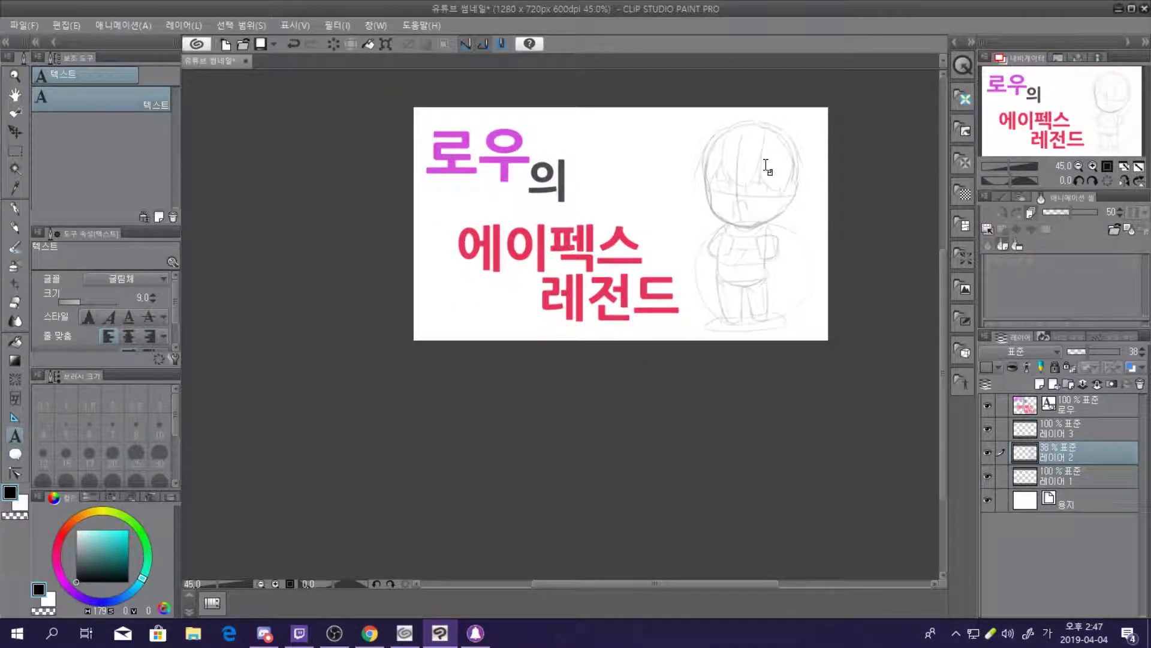
{"action": "scroll", "coordinate": [773, 154], "scroll_direction": "up", "scroll_amount": 4}
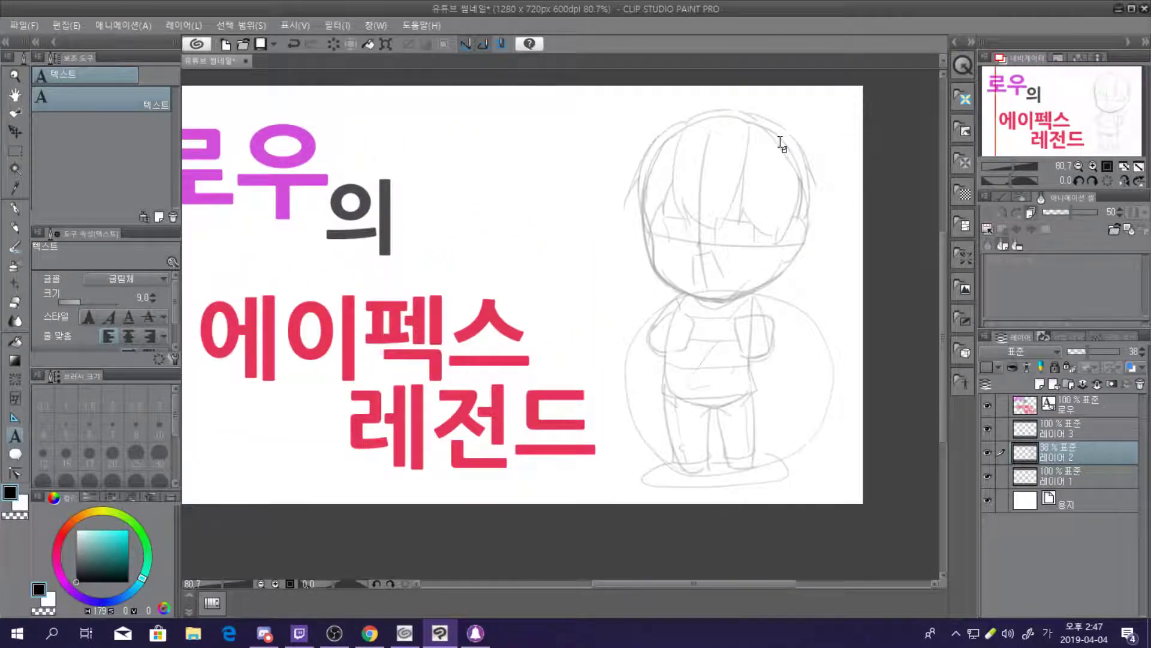
{"action": "scroll", "coordinate": [781, 144], "scroll_direction": "down", "scroll_amount": 1}
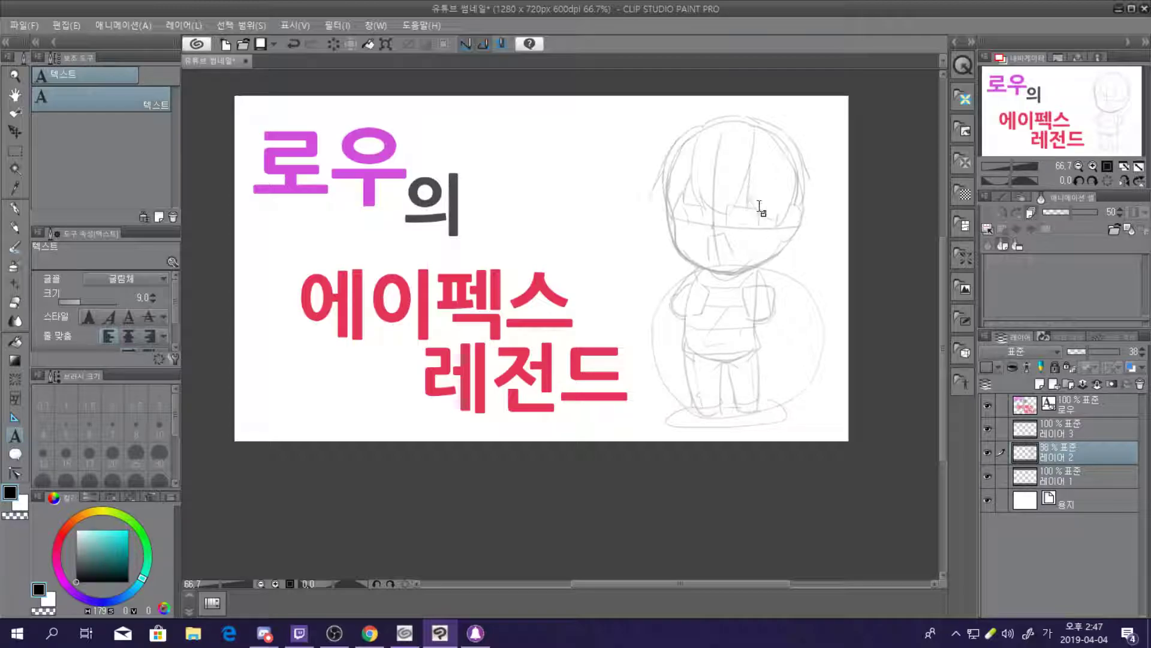
{"action": "scroll", "coordinate": [713, 207], "scroll_direction": "up", "scroll_amount": 3}
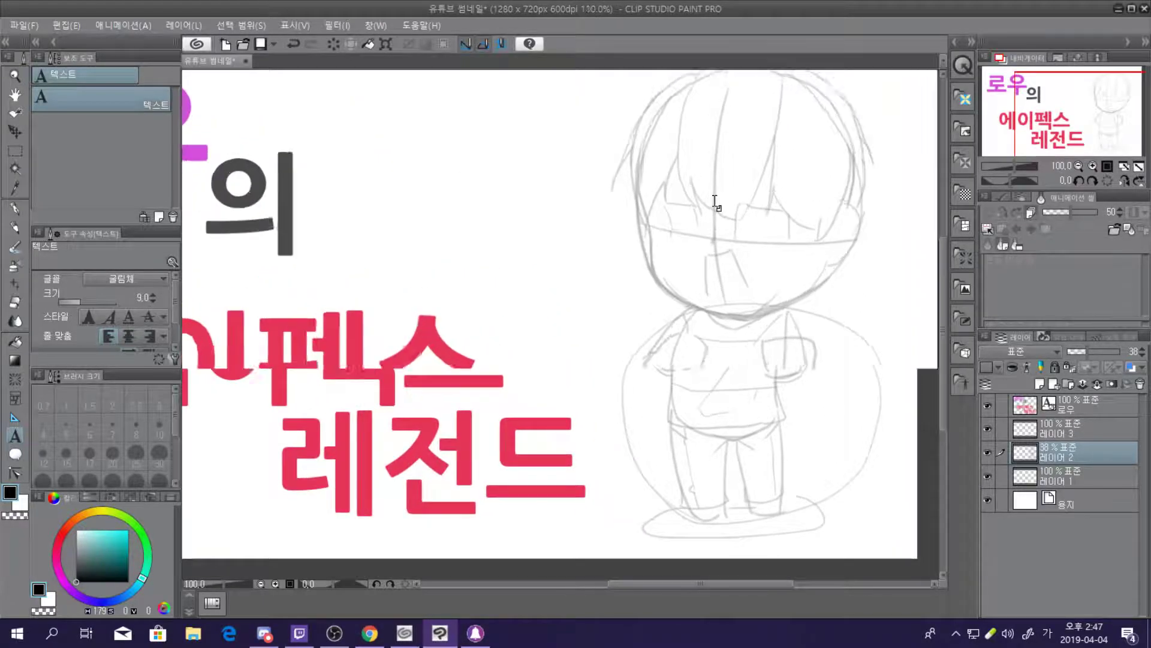
{"action": "left_click", "coordinate": [14, 208]}
{"action": "left_click", "coordinate": [168, 115]}
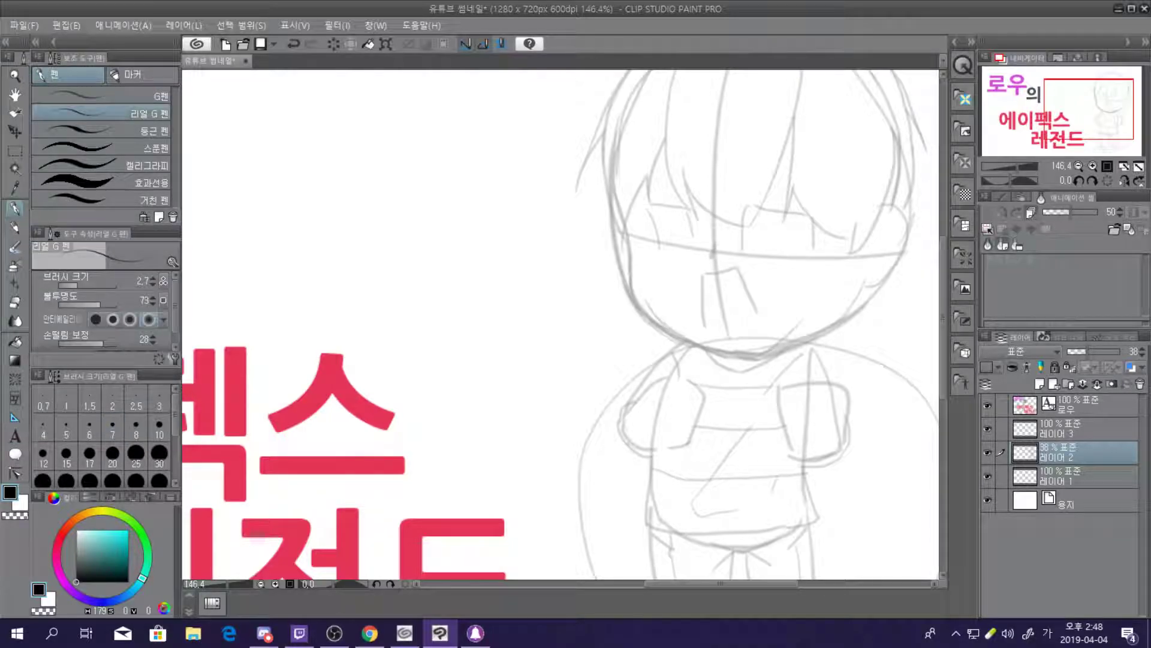
{"action": "scroll", "coordinate": [603, 201], "scroll_direction": "down", "scroll_amount": 3}
{"action": "scroll", "coordinate": [729, 159], "scroll_direction": "up", "scroll_amount": 3}
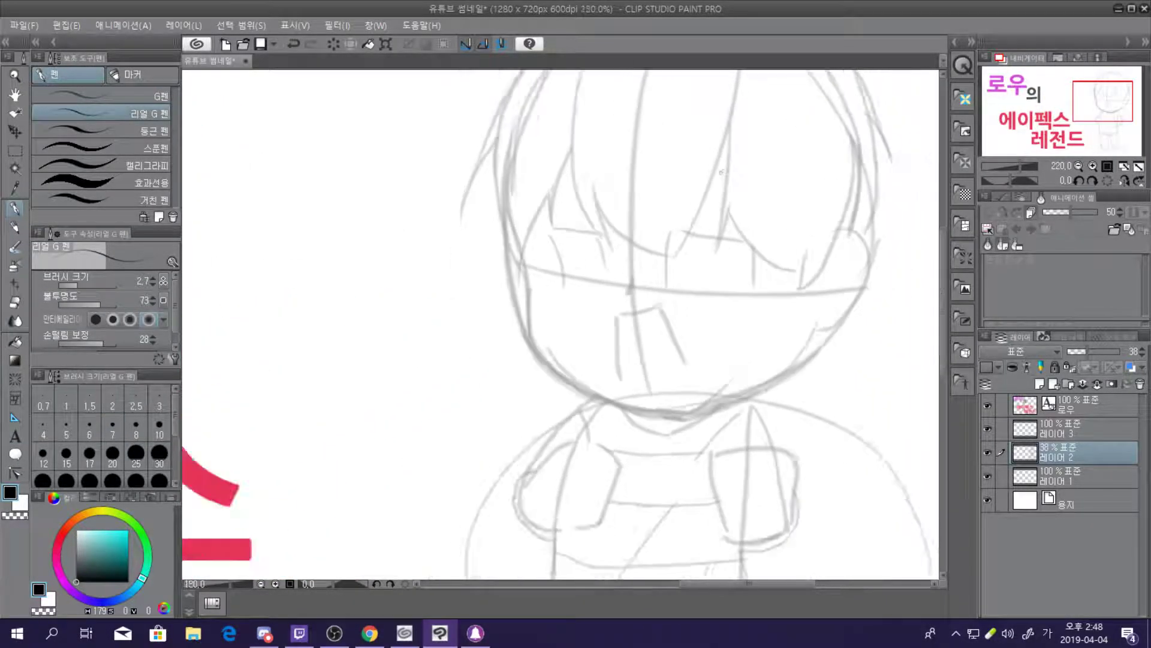
{"action": "scroll", "coordinate": [729, 158], "scroll_direction": "down", "scroll_amount": 1}
{"action": "scroll", "coordinate": [667, 159], "scroll_direction": "up", "scroll_amount": 2}
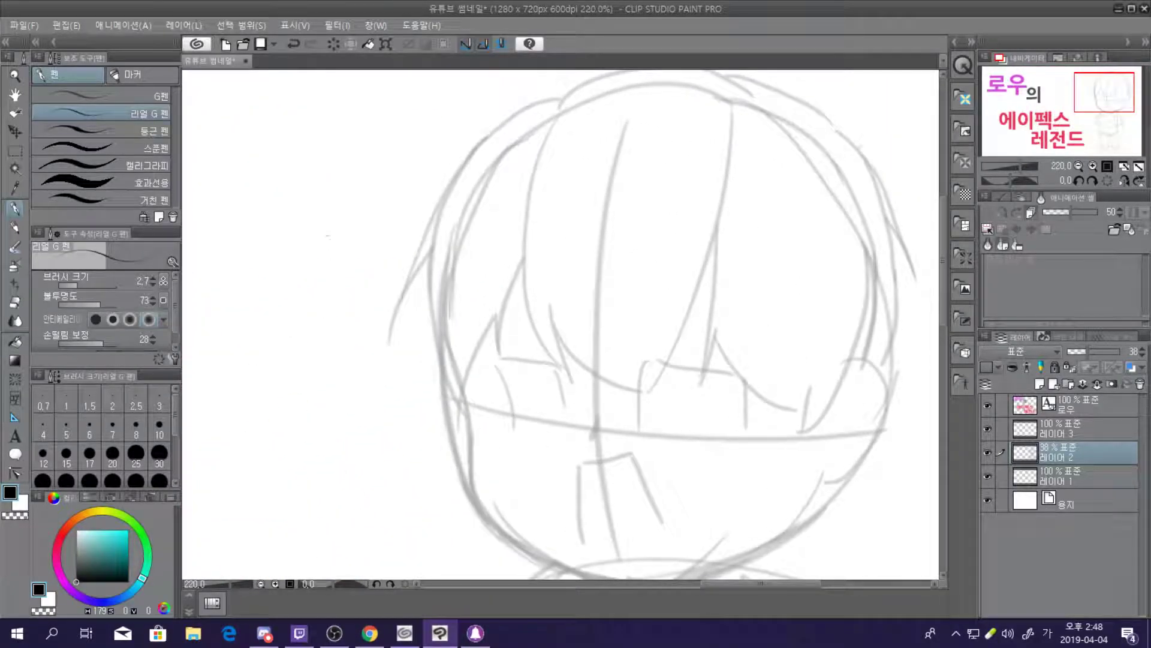
{"action": "left_click", "coordinate": [89, 283]}
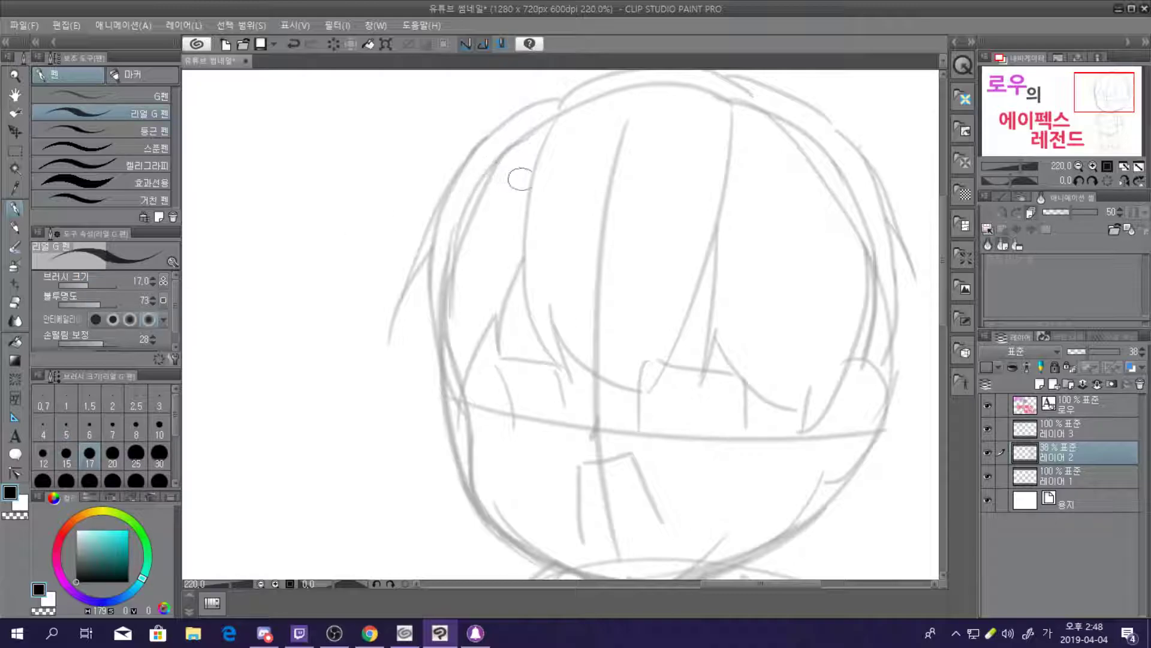
Undo the test stroke on 레이어 2, switch to 레이어 3 and ink the long left edge of the central bangs
{"action": "mouse_move", "coordinate": [549, 119]}
{"action": "left_mouse_down"}
{"action": "mouse_move", "coordinate": [535, 237]}
{"action": "mouse_move", "coordinate": [551, 353]}
{"action": "left_mouse_up"}
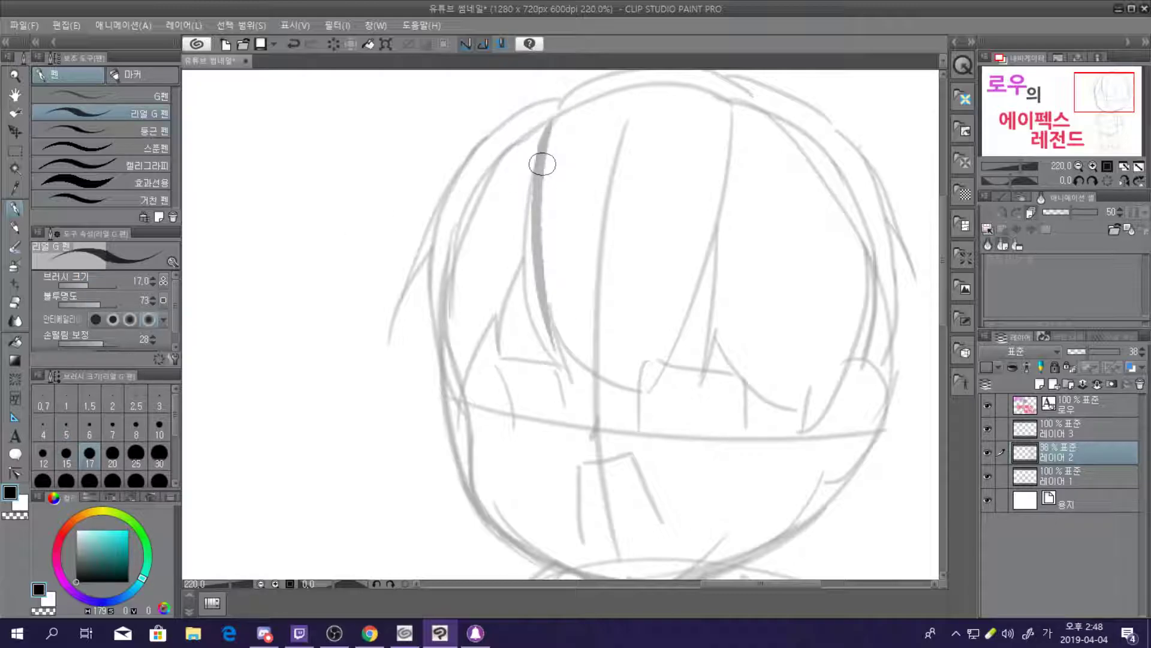
{"action": "key", "text": "ctrl+z"}
{"action": "left_click", "coordinate": [1048, 428]}
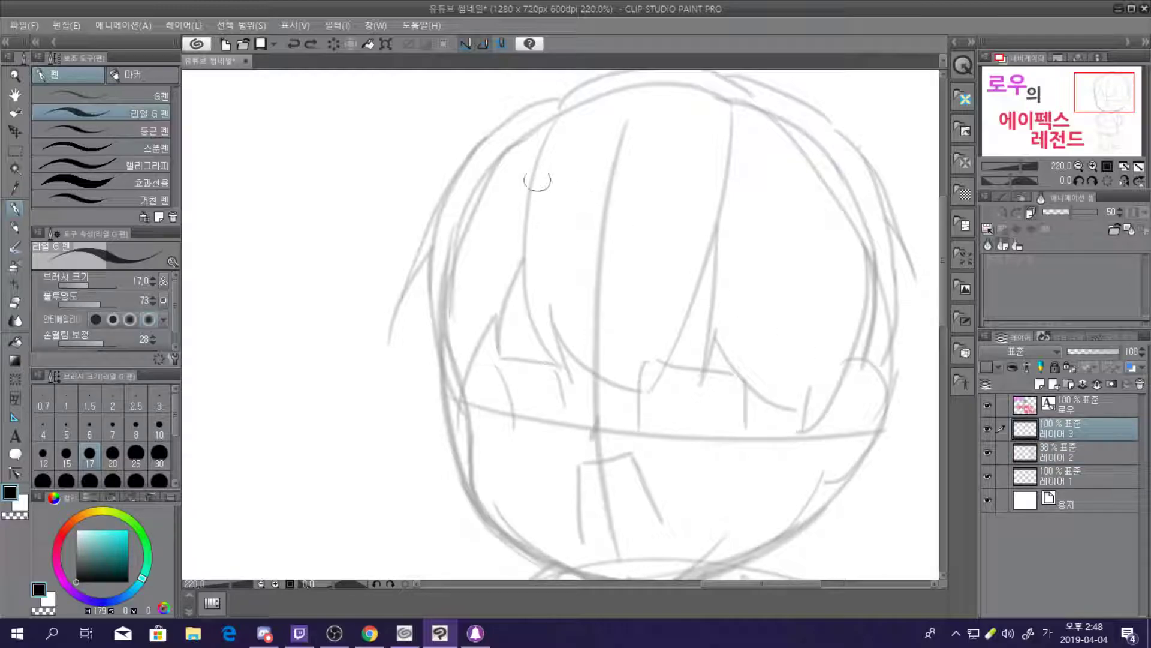
{"action": "left_click_drag", "start_coordinate": [552, 123], "coordinate": [537, 345]}
{"action": "key", "text": "ctrl+z"}
{"action": "left_click_drag", "start_coordinate": [547, 116], "coordinate": [525, 357]}
{"action": "key", "text": "ctrl+z"}
{"action": "mouse_move", "coordinate": [554, 111]}
{"action": "left_mouse_down"}
{"action": "mouse_move", "coordinate": [532, 304]}
{"action": "mouse_move", "coordinate": [564, 384]}
{"action": "left_mouse_up"}
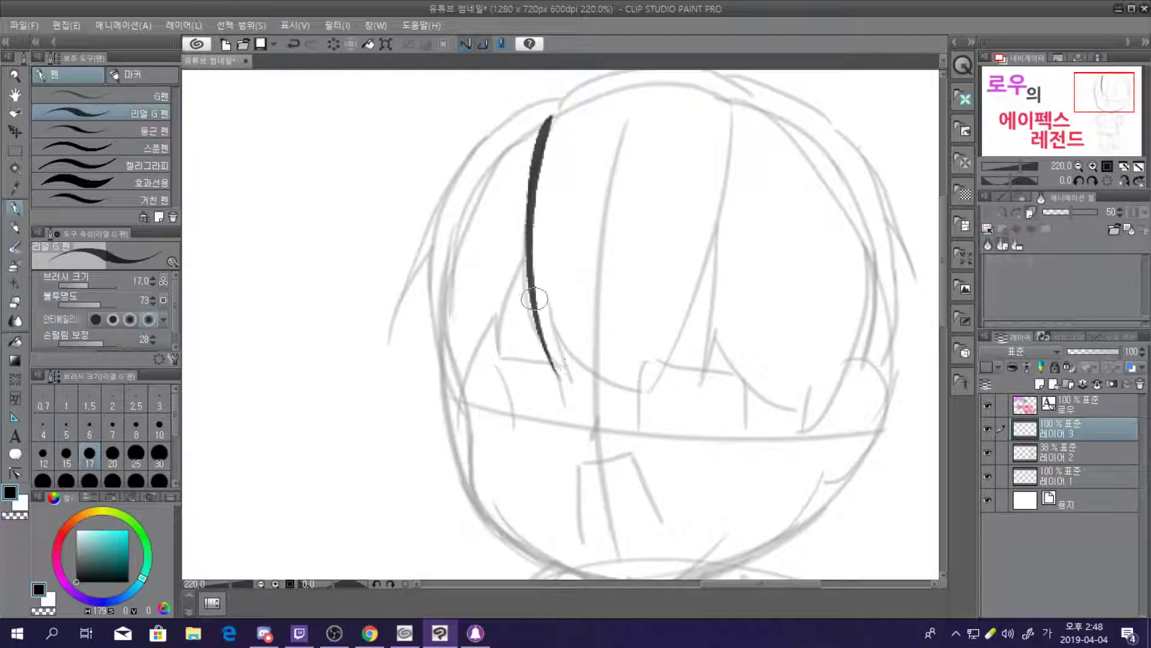
Try inking the lower tip, curved bottom and full-length right edge of the central bangs, and undo these strokes
{"action": "left_click_drag", "start_coordinate": [551, 299], "coordinate": [573, 397]}
{"action": "left_click_drag", "start_coordinate": [548, 304], "coordinate": [674, 402]}
{"action": "mouse_move", "coordinate": [737, 111]}
{"action": "left_mouse_down"}
{"action": "mouse_move", "coordinate": [719, 227]}
{"action": "mouse_move", "coordinate": [648, 423]}
{"action": "left_mouse_up"}
{"action": "key", "text": "ctrl+z"}
{"action": "mouse_move", "coordinate": [732, 116]}
{"action": "left_mouse_down"}
{"action": "mouse_move", "coordinate": [688, 337]}
{"action": "mouse_move", "coordinate": [656, 412]}
{"action": "left_mouse_up"}
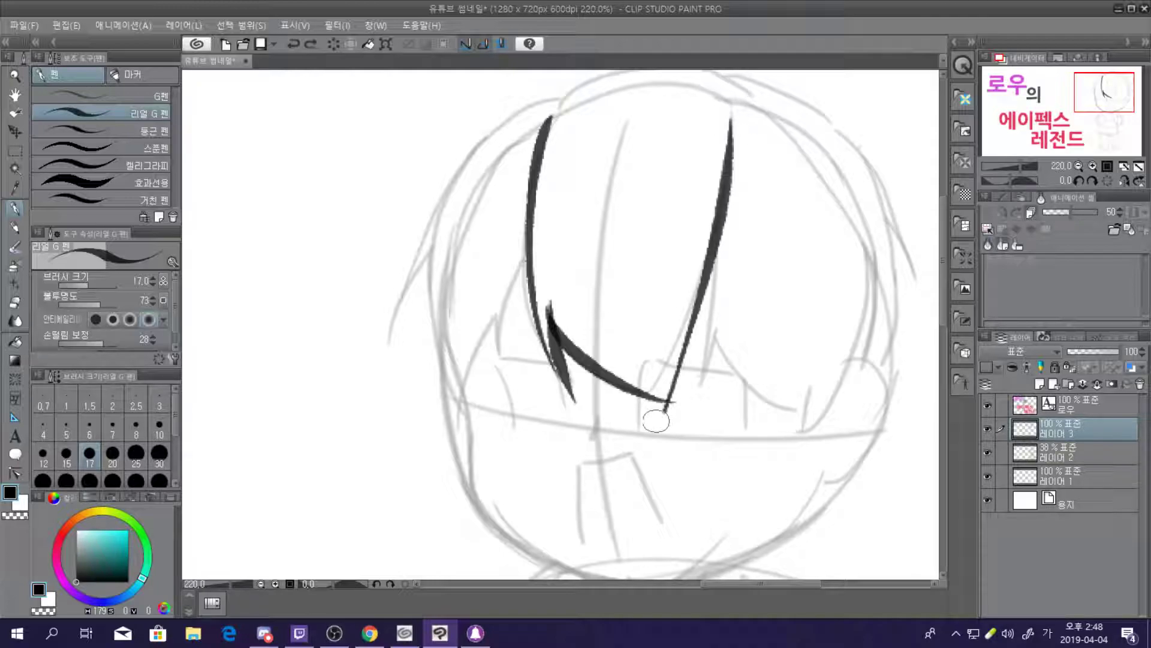
{"action": "key", "text": "ctrl+z"}
{"action": "mouse_move", "coordinate": [729, 119]}
{"action": "left_mouse_down"}
{"action": "mouse_move", "coordinate": [690, 372]}
{"action": "mouse_move", "coordinate": [651, 447]}
{"action": "left_mouse_up"}
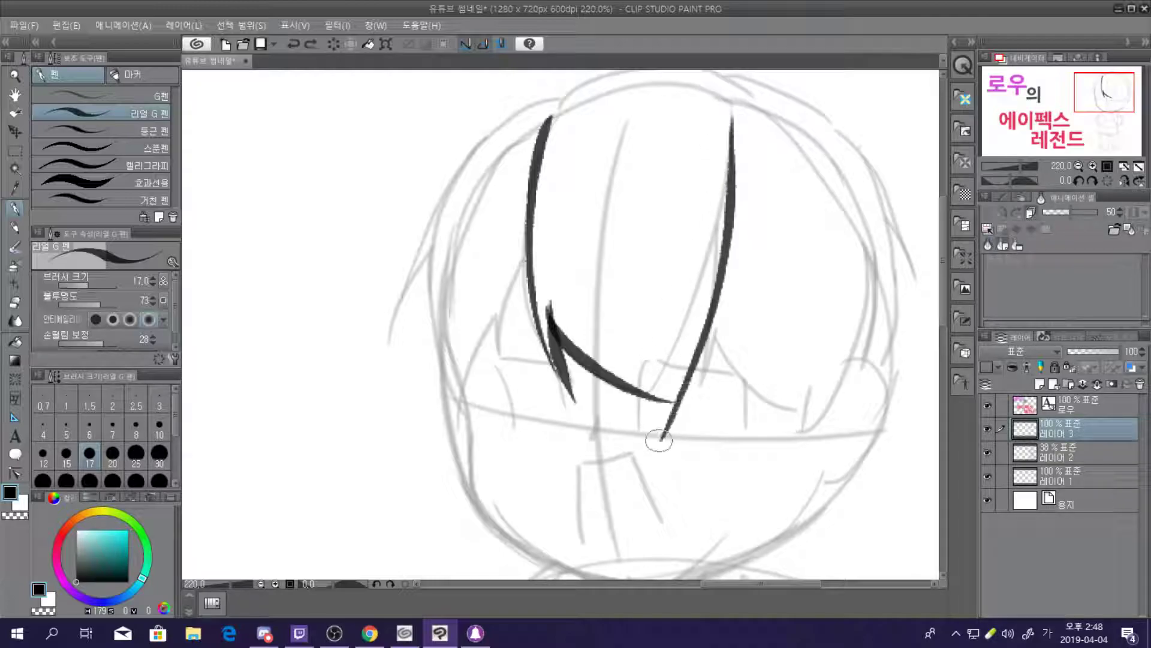
{"action": "key", "text": "ctrl+z"}
{"action": "key", "text": "ctrl+z"}
{"action": "key", "text": "ctrl+z"}
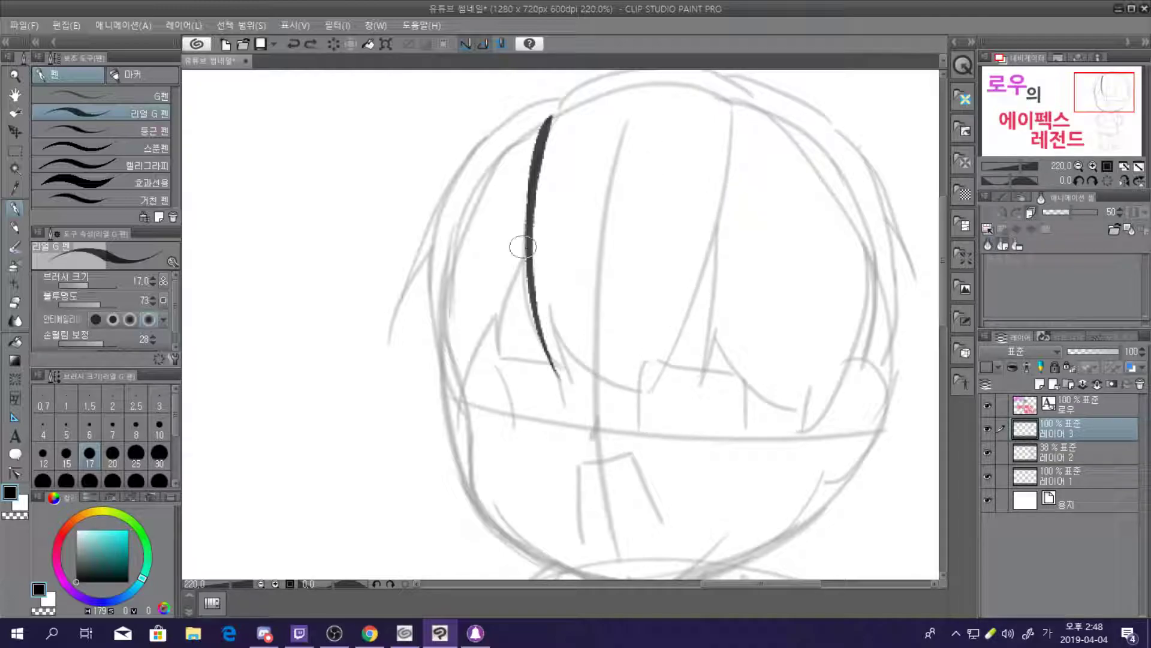
Ink the pointed left tip and curved bottom edge of the central bangs, with a small notch near its right end
{"action": "left_click_drag", "start_coordinate": [530, 282], "coordinate": [567, 393]}
{"action": "mouse_move", "coordinate": [545, 296]}
{"action": "left_mouse_down"}
{"action": "mouse_move", "coordinate": [558, 341]}
{"action": "mouse_move", "coordinate": [638, 387]}
{"action": "left_mouse_up"}
{"action": "key", "text": "ctrl+z"}
{"action": "key", "text": "ctrl+y"}
{"action": "mouse_move", "coordinate": [636, 303]}
{"action": "left_mouse_down"}
{"action": "mouse_move", "coordinate": [640, 363]}
{"action": "mouse_move", "coordinate": [666, 383]}
{"action": "left_mouse_up"}
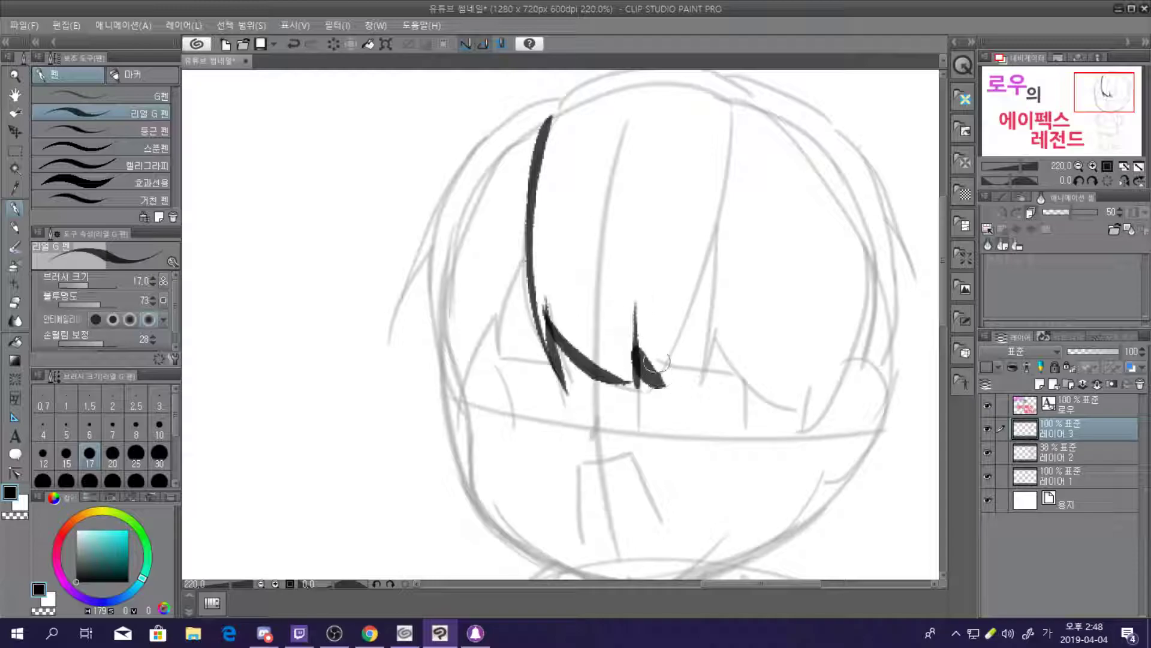
{"action": "key", "text": "ctrl+z"}
{"action": "left_click_drag", "start_coordinate": [639, 341], "coordinate": [665, 379]}
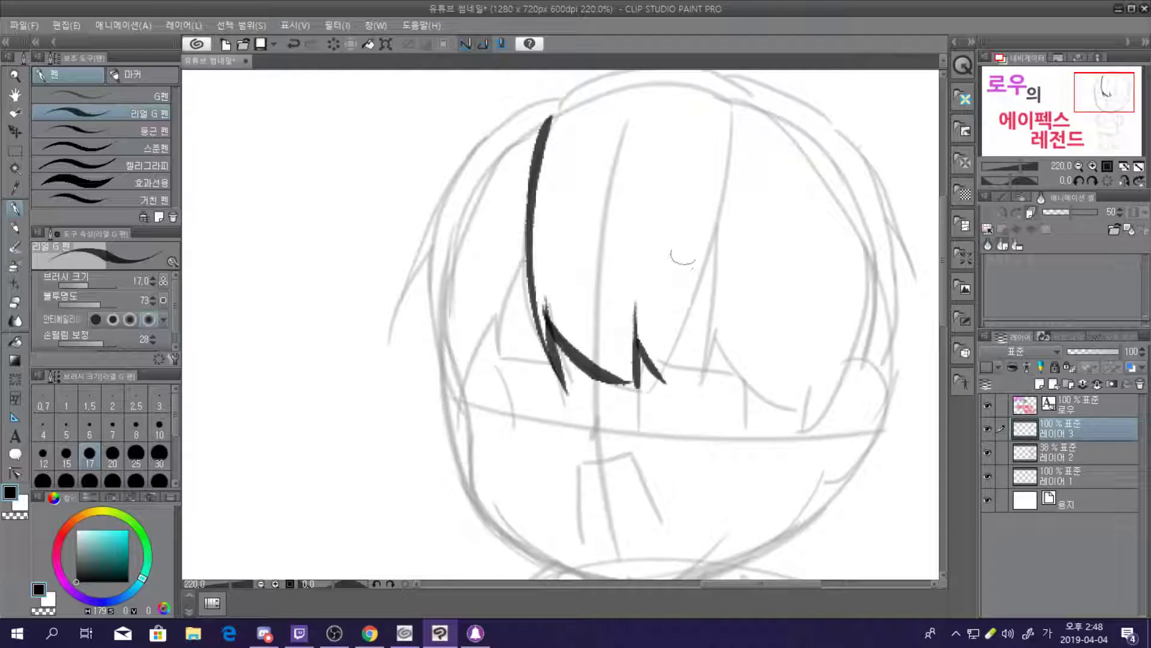
Ink the slanted right edge of the central bangs down to the small notch, redoing the stroke until it fits
{"action": "mouse_move", "coordinate": [721, 188]}
{"action": "left_mouse_down"}
{"action": "mouse_move", "coordinate": [680, 354]}
{"action": "mouse_move", "coordinate": [653, 394]}
{"action": "left_mouse_up"}
{"action": "key", "text": "ctrl+z"}
{"action": "mouse_move", "coordinate": [727, 165]}
{"action": "left_mouse_down"}
{"action": "mouse_move", "coordinate": [710, 283]}
{"action": "mouse_move", "coordinate": [656, 393]}
{"action": "left_mouse_up"}
{"action": "key", "text": "ctrl+z"}
{"action": "left_click_drag", "start_coordinate": [721, 189], "coordinate": [655, 373]}
{"action": "key", "text": "ctrl+z"}
{"action": "left_click_drag", "start_coordinate": [720, 202], "coordinate": [660, 396]}
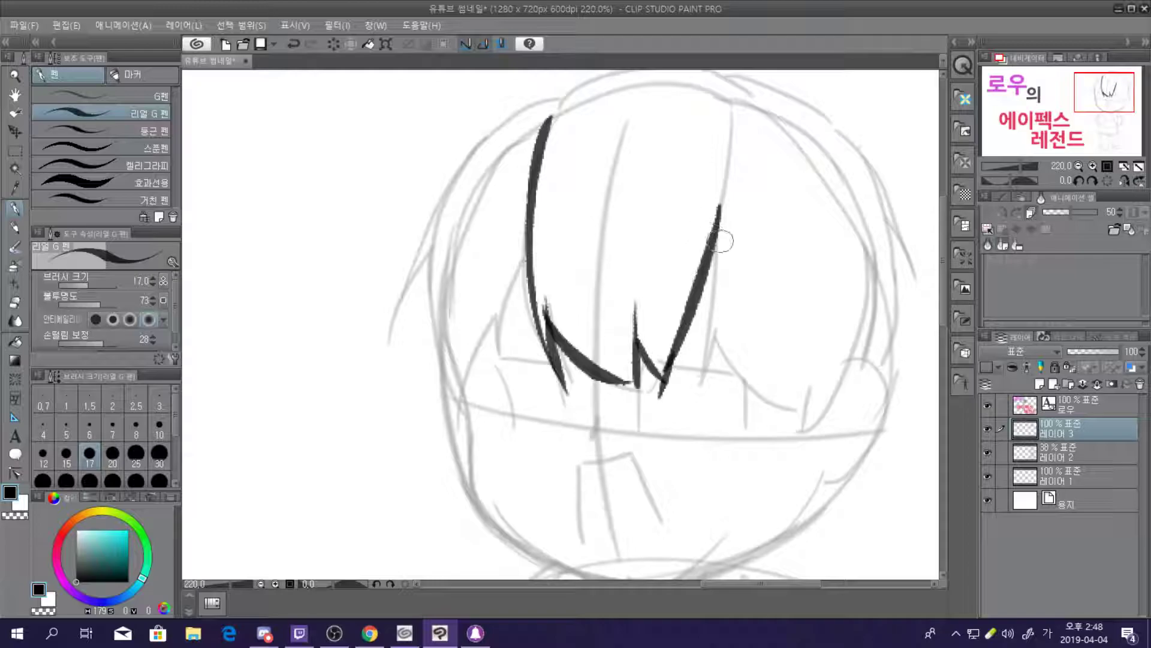
Ink a long strand line just right of the central bangs, ending in a thick pointed tip
{"action": "mouse_move", "coordinate": [722, 209]}
{"action": "left_mouse_down"}
{"action": "mouse_move", "coordinate": [705, 255]}
{"action": "mouse_move", "coordinate": [701, 363]}
{"action": "left_mouse_up"}
{"action": "key", "text": "ctrl+z"}
{"action": "left_click_drag", "start_coordinate": [727, 143], "coordinate": [712, 273]}
{"action": "key", "text": "ctrl+z"}
{"action": "left_click_drag", "start_coordinate": [727, 135], "coordinate": [699, 360]}
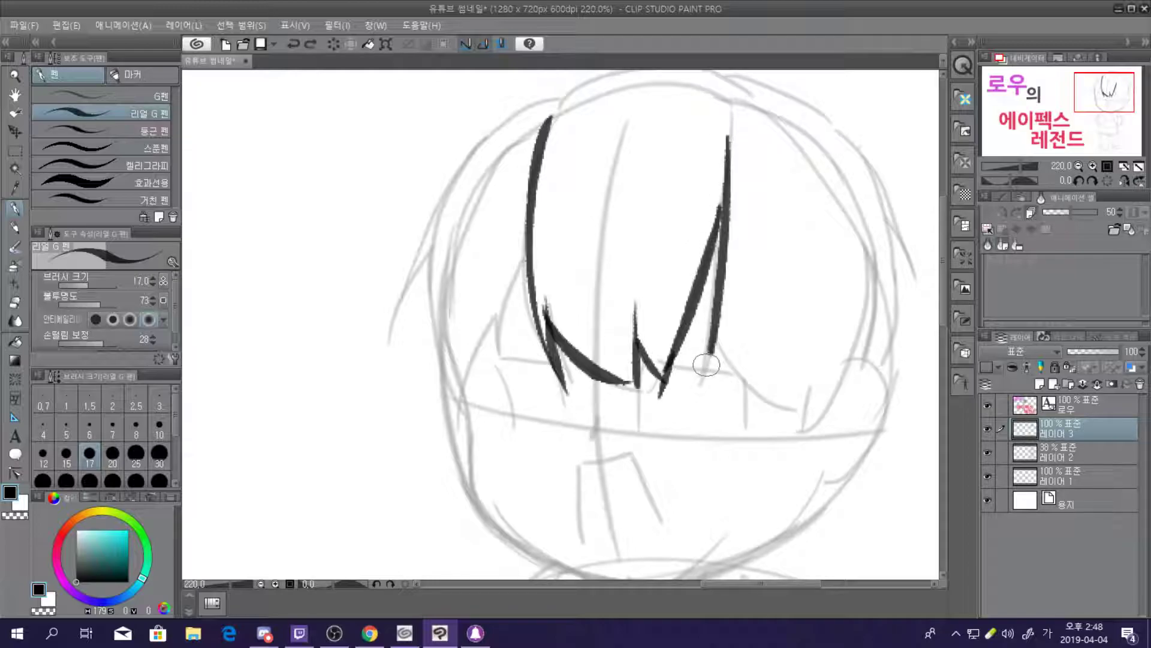
{"action": "left_click_drag", "start_coordinate": [720, 288], "coordinate": [690, 393]}
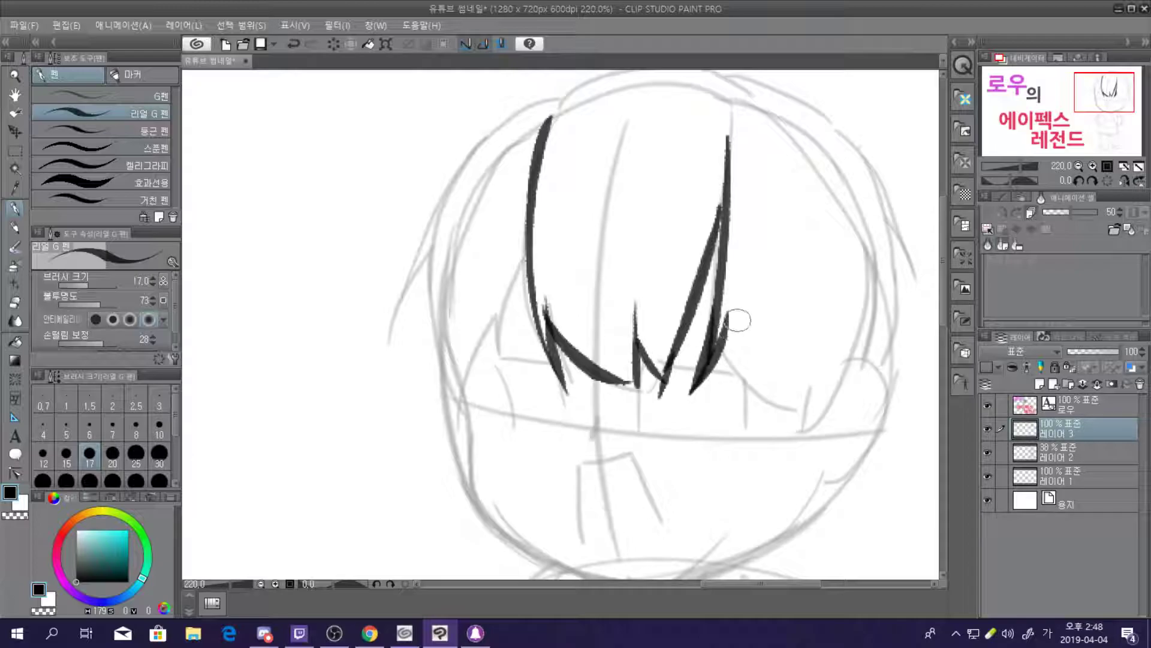
Ink the curved bottom edge of the right bangs and its pointed tip rising toward the right side of the face
{"action": "left_click_drag", "start_coordinate": [726, 312], "coordinate": [796, 408]}
{"action": "key", "text": "ctrl+z"}
{"action": "mouse_move", "coordinate": [727, 312]}
{"action": "left_mouse_down"}
{"action": "mouse_move", "coordinate": [735, 359]}
{"action": "mouse_move", "coordinate": [805, 411]}
{"action": "mouse_move", "coordinate": [785, 437]}
{"action": "left_mouse_up"}
{"action": "key", "text": "ctrl+z"}
{"action": "mouse_move", "coordinate": [808, 382]}
{"action": "left_mouse_down"}
{"action": "mouse_move", "coordinate": [791, 439]}
{"action": "mouse_move", "coordinate": [850, 370]}
{"action": "mouse_move", "coordinate": [783, 446]}
{"action": "left_mouse_up"}
{"action": "key", "text": "ctrl+z"}
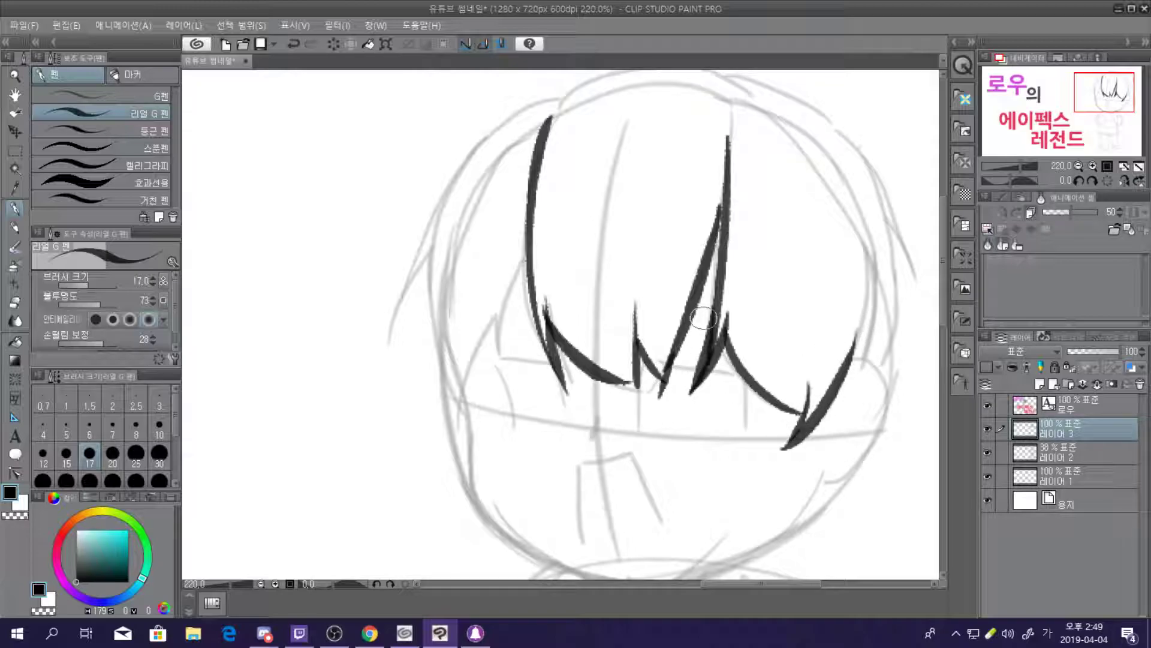
Ink the narrow side strand branching off the left edge of the central bangs, with a pointed lower tip
{"action": "scroll", "coordinate": [738, 519], "scroll_direction": "down", "scroll_amount": 2}
{"action": "scroll", "coordinate": [783, 379], "scroll_direction": "down", "scroll_amount": 3}
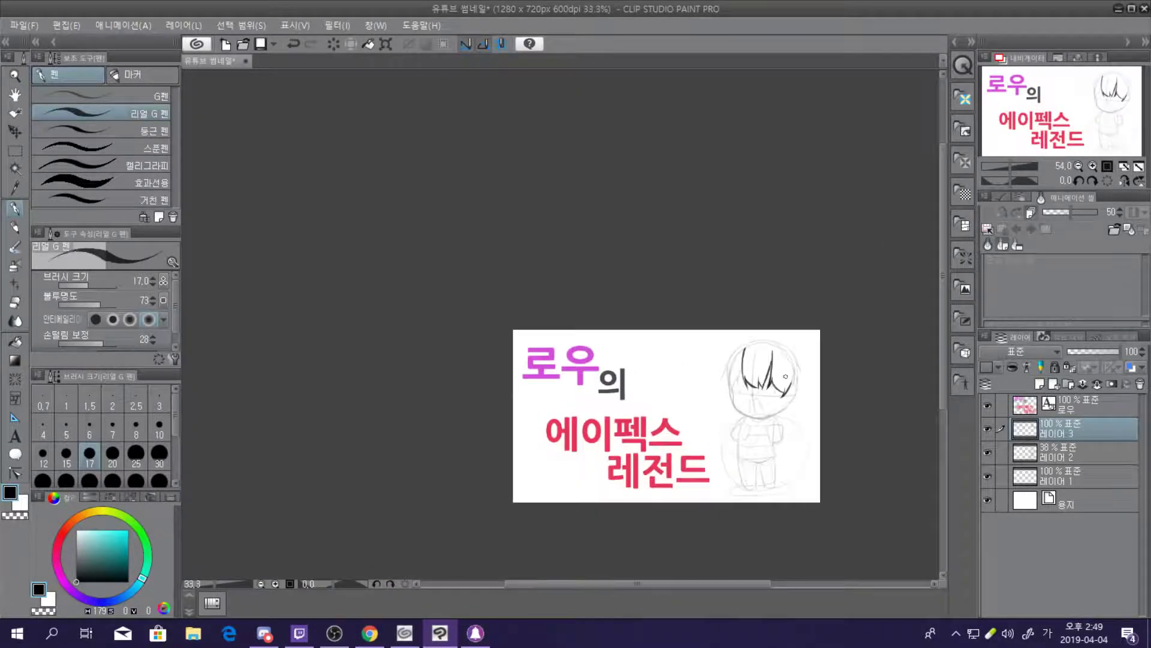
{"action": "scroll", "coordinate": [600, 408], "scroll_direction": "up", "scroll_amount": 6}
{"action": "scroll", "coordinate": [600, 408], "scroll_direction": "up", "scroll_amount": 3}
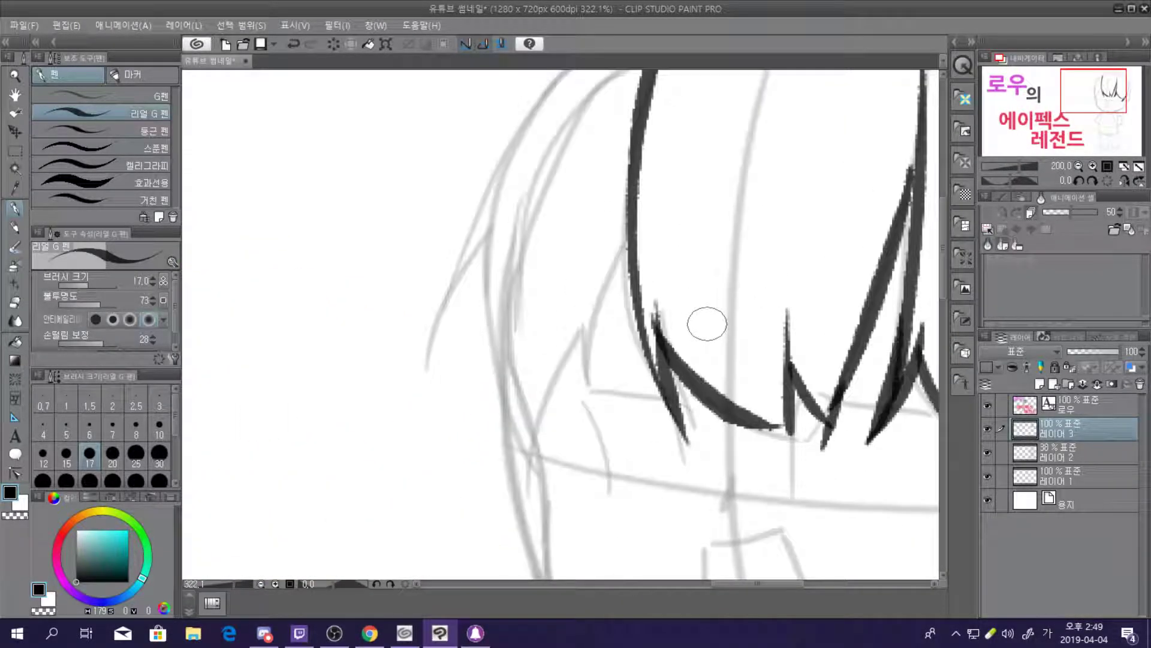
{"action": "left_click_drag", "start_coordinate": [630, 142], "coordinate": [596, 367]}
{"action": "mouse_move", "coordinate": [626, 248]}
{"action": "left_mouse_down"}
{"action": "mouse_move", "coordinate": [590, 338]}
{"action": "mouse_move", "coordinate": [595, 443]}
{"action": "left_mouse_up"}
Try a long outer strand line sweeping from the left side strand down to the cheek outline
{"action": "left_click_drag", "start_coordinate": [574, 339], "coordinate": [507, 574]}
{"action": "key", "text": "ctrl+z"}
{"action": "left_click_drag", "start_coordinate": [567, 358], "coordinate": [529, 568]}
{"action": "key", "text": "ctrl+z"}
{"action": "left_click_drag", "start_coordinate": [574, 312], "coordinate": [535, 573]}
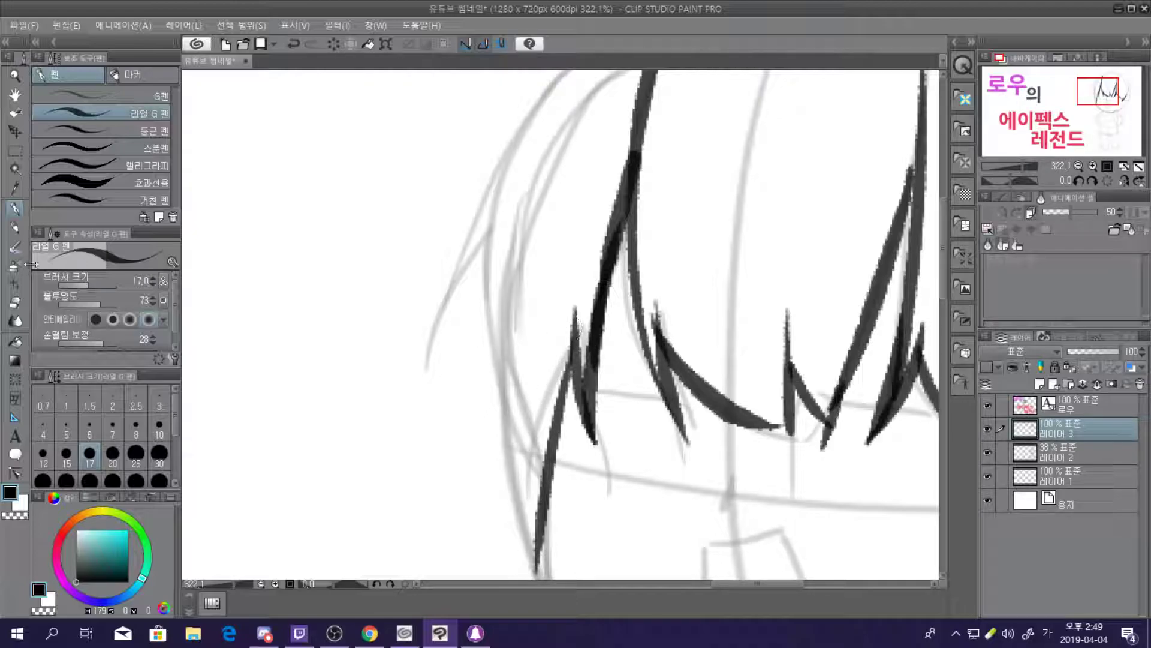
{"action": "scroll", "coordinate": [308, 262], "scroll_direction": "down", "scroll_amount": 3}
{"action": "scroll", "coordinate": [401, 292], "scroll_direction": "up", "scroll_amount": 2}
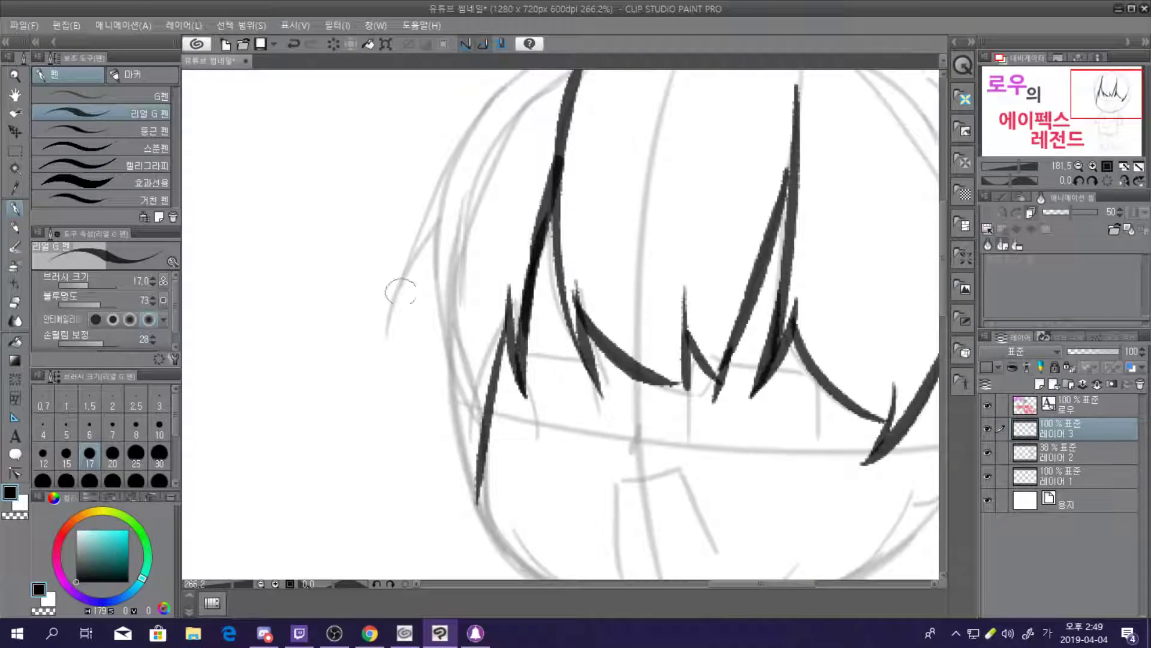
{"action": "scroll", "coordinate": [400, 292], "scroll_direction": "down", "scroll_amount": 3}
{"action": "scroll", "coordinate": [504, 320], "scroll_direction": "up", "scroll_amount": 3}
Undo the long outer strand line and ink a shorter slanted lock with a curved tip at the left face outline
{"action": "key", "text": "ctrl+z"}
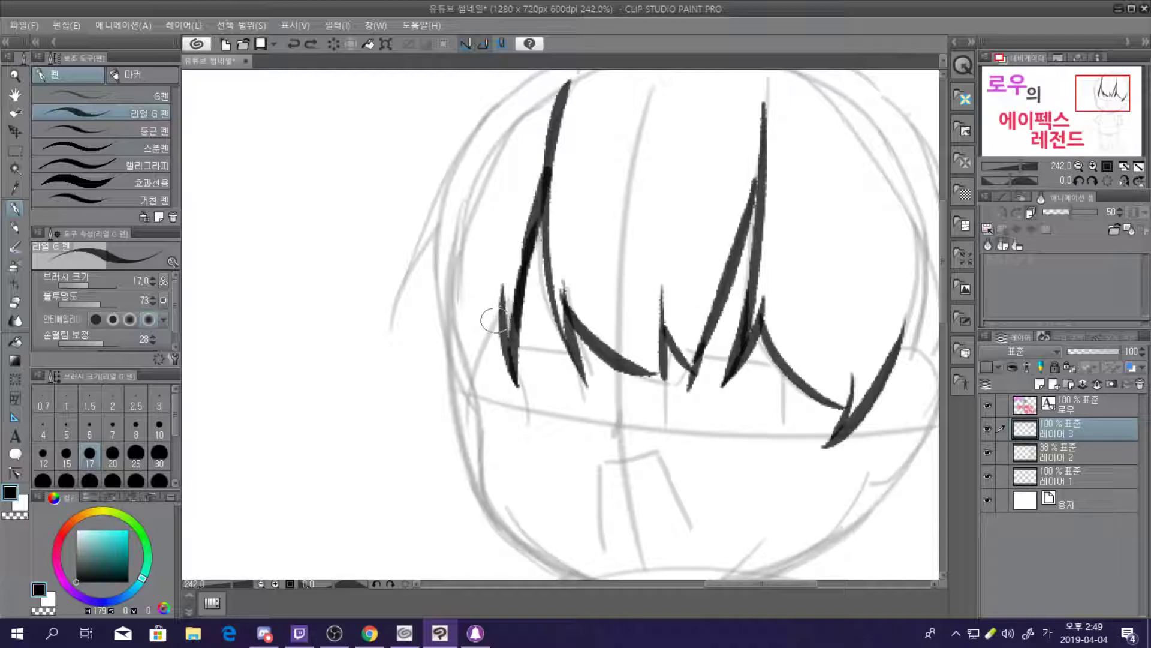
{"action": "mouse_move", "coordinate": [501, 309]}
{"action": "left_mouse_down"}
{"action": "mouse_move", "coordinate": [459, 395]}
{"action": "mouse_move", "coordinate": [464, 377]}
{"action": "mouse_move", "coordinate": [495, 447]}
{"action": "left_mouse_up"}
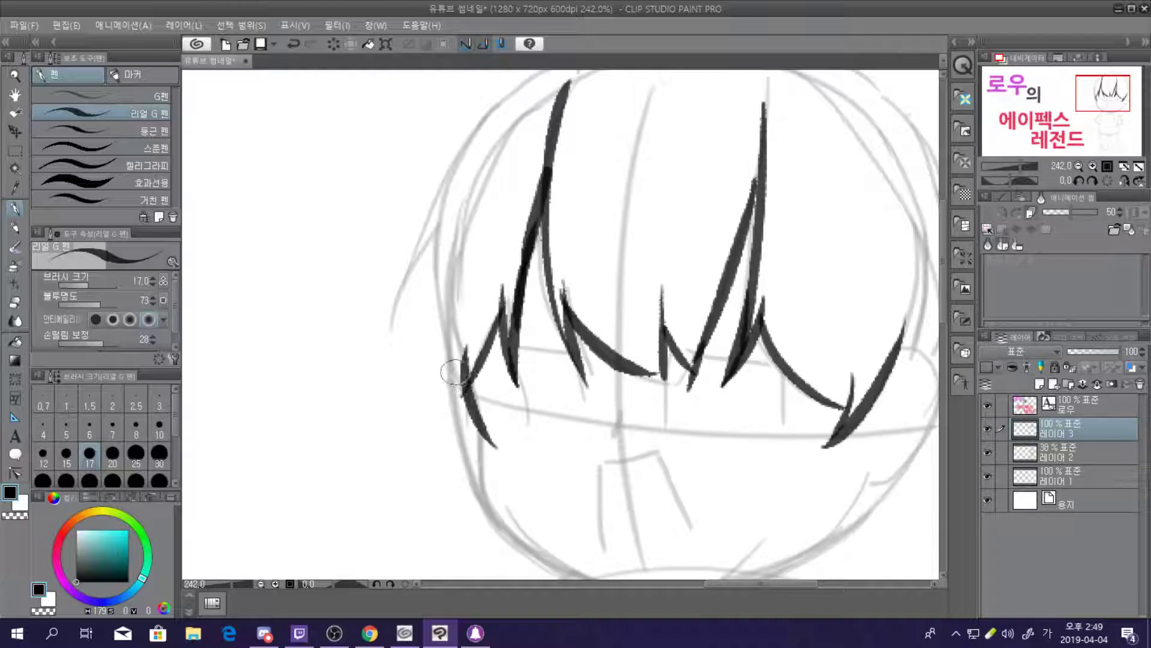
Re-ink the short lock at the left face outline with a tip curving in toward the cheek
{"action": "key", "text": "ctrl+z"}
{"action": "mouse_move", "coordinate": [465, 351]}
{"action": "left_mouse_down"}
{"action": "mouse_move", "coordinate": [483, 425]}
{"action": "mouse_move", "coordinate": [452, 399]}
{"action": "mouse_move", "coordinate": [492, 427]}
{"action": "left_mouse_up"}
{"action": "key", "text": "ctrl+z"}
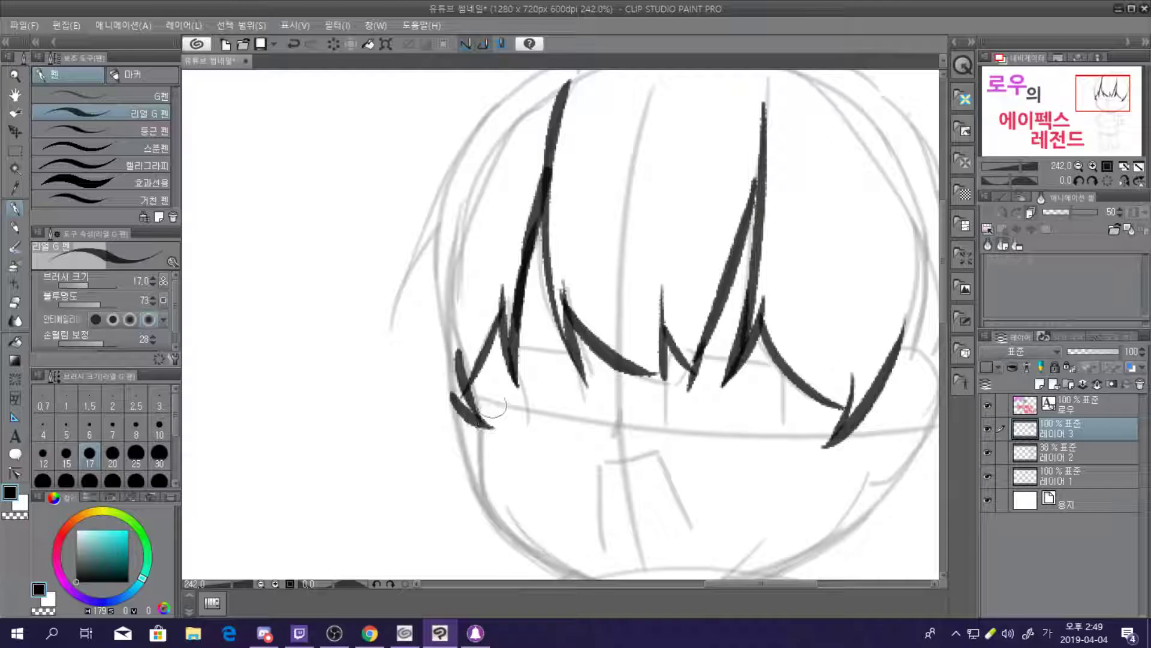
Ink the long outer strand curving down the left side of the head to the tip of the short lock
{"action": "mouse_move", "coordinate": [440, 198]}
{"action": "left_mouse_down"}
{"action": "mouse_move", "coordinate": [432, 229]}
{"action": "mouse_move", "coordinate": [474, 414]}
{"action": "left_mouse_up"}
{"action": "key", "text": "ctrl+z"}
{"action": "left_click_drag", "start_coordinate": [437, 231], "coordinate": [474, 429]}
{"action": "key", "text": "ctrl+z"}
{"action": "mouse_move", "coordinate": [436, 233]}
{"action": "left_mouse_down"}
{"action": "mouse_move", "coordinate": [437, 382]}
{"action": "mouse_move", "coordinate": [473, 427]}
{"action": "left_mouse_up"}
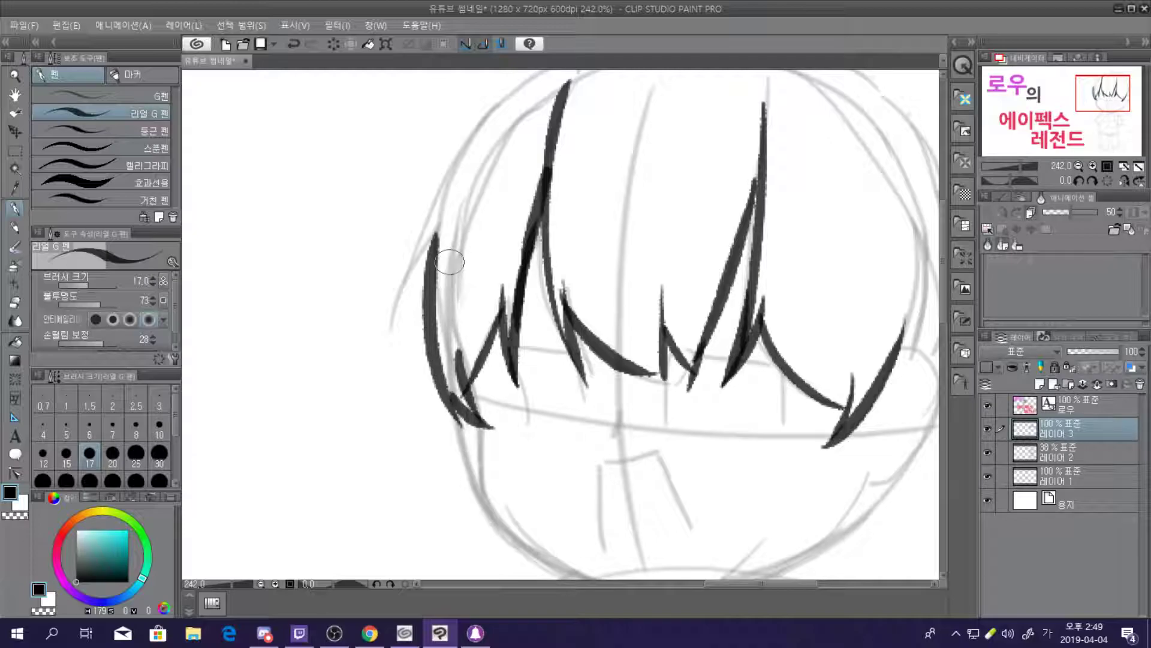
Ink a tuft flaring outward to a point from the upper left side of the hair, over the outer strand's top
{"action": "scroll", "coordinate": [542, 291], "scroll_direction": "down", "scroll_amount": 4}
{"action": "scroll", "coordinate": [544, 292], "scroll_direction": "up", "scroll_amount": 3}
{"action": "scroll", "coordinate": [544, 292], "scroll_direction": "up", "scroll_amount": 1}
{"action": "scroll", "coordinate": [480, 240], "scroll_direction": "down", "scroll_amount": 3}
{"action": "scroll", "coordinate": [411, 177], "scroll_direction": "up", "scroll_amount": 3}
{"action": "scroll", "coordinate": [411, 177], "scroll_direction": "up", "scroll_amount": 2}
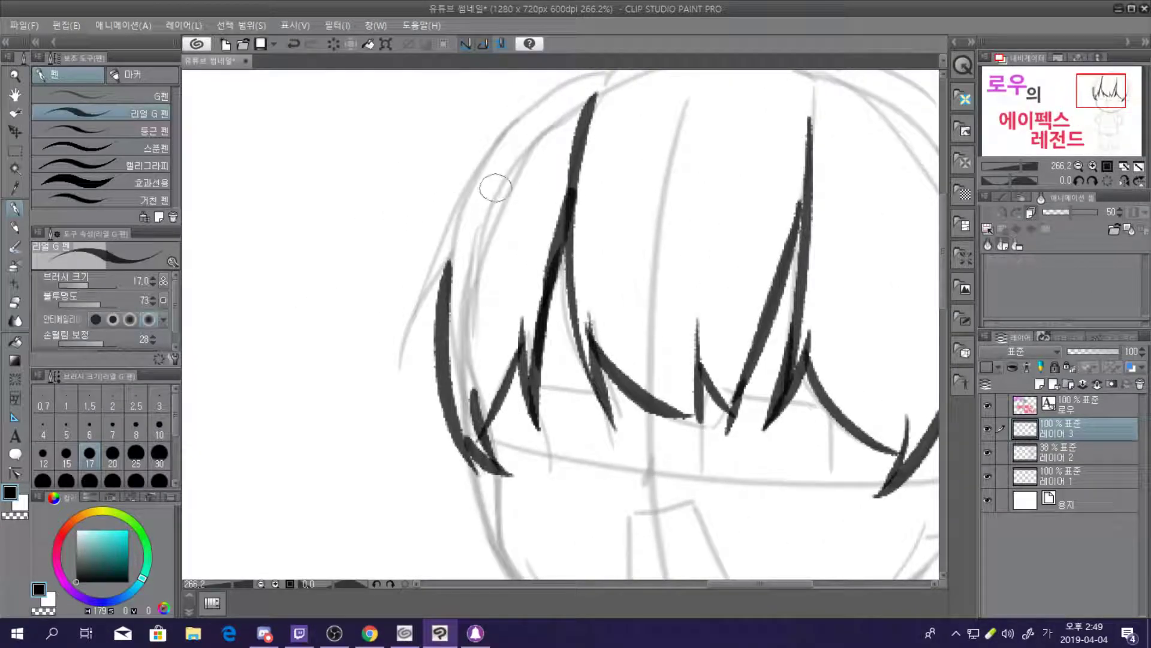
{"action": "mouse_move", "coordinate": [471, 173]}
{"action": "left_mouse_down"}
{"action": "mouse_move", "coordinate": [446, 245]}
{"action": "mouse_move", "coordinate": [412, 354]}
{"action": "left_mouse_up"}
{"action": "key", "text": "ctrl+z"}
{"action": "mouse_move", "coordinate": [468, 176]}
{"action": "left_mouse_down"}
{"action": "mouse_move", "coordinate": [401, 348]}
{"action": "mouse_move", "coordinate": [415, 320]}
{"action": "mouse_move", "coordinate": [399, 356]}
{"action": "left_mouse_up"}
{"action": "key", "text": "ctrl+z"}
{"action": "left_click_drag", "start_coordinate": [468, 177], "coordinate": [408, 365]}
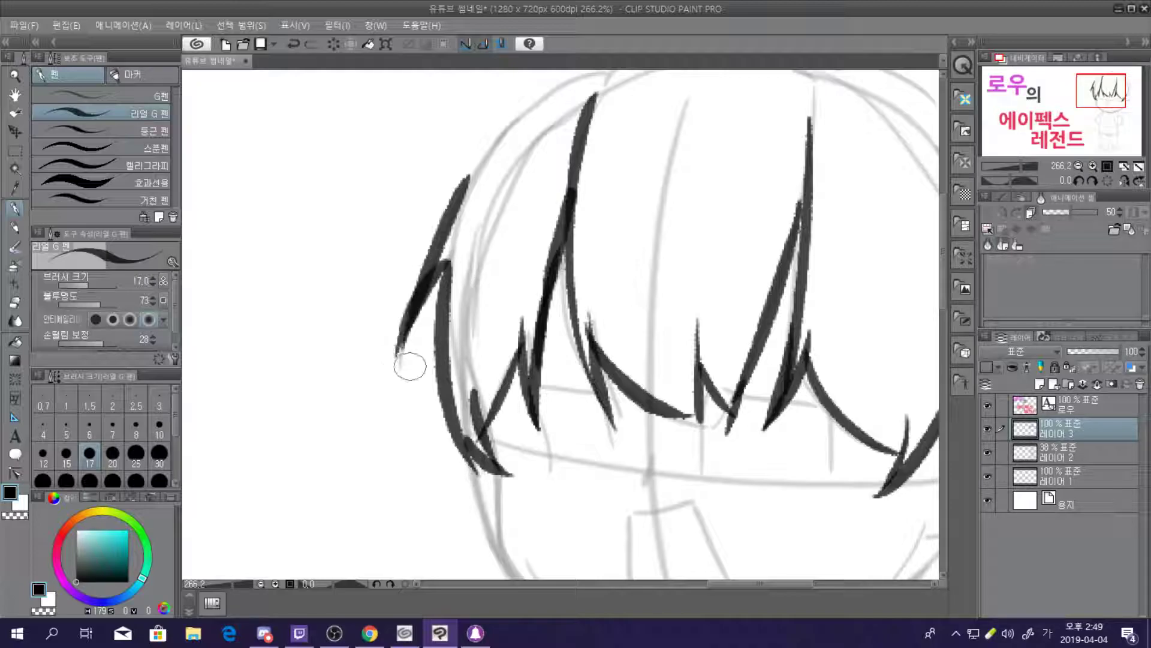
Ink the top arc of the hair over the crown and extend it down the upper right of the head
{"action": "scroll", "coordinate": [533, 252], "scroll_direction": "down", "scroll_amount": 5}
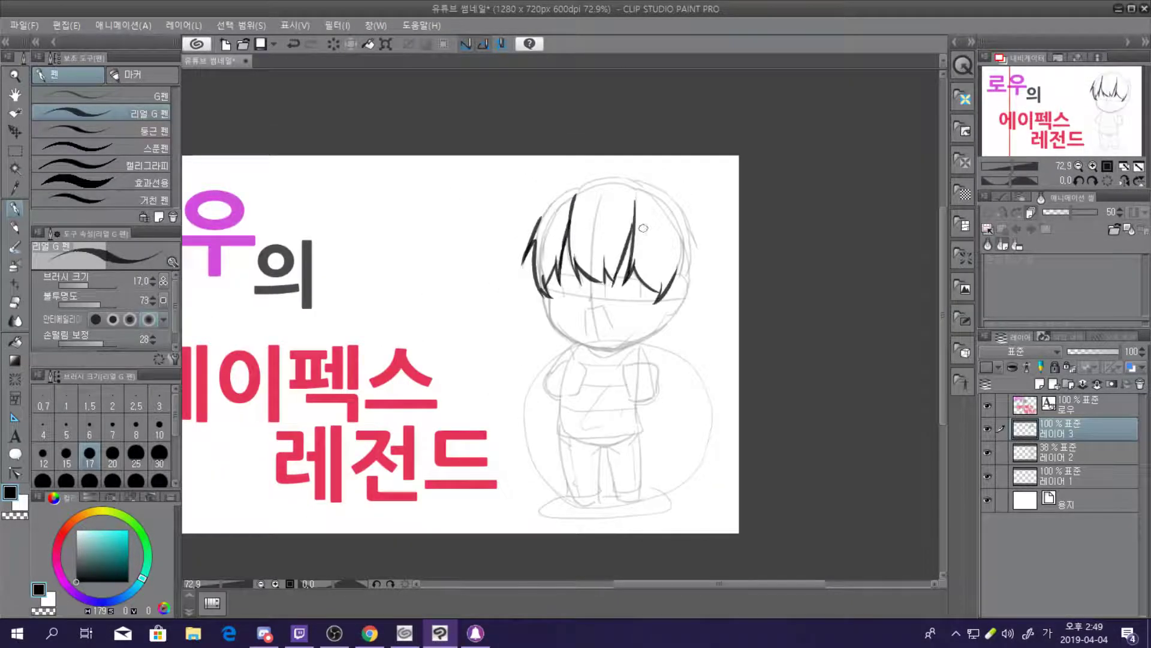
{"action": "scroll", "coordinate": [636, 225], "scroll_direction": "up", "scroll_amount": 4}
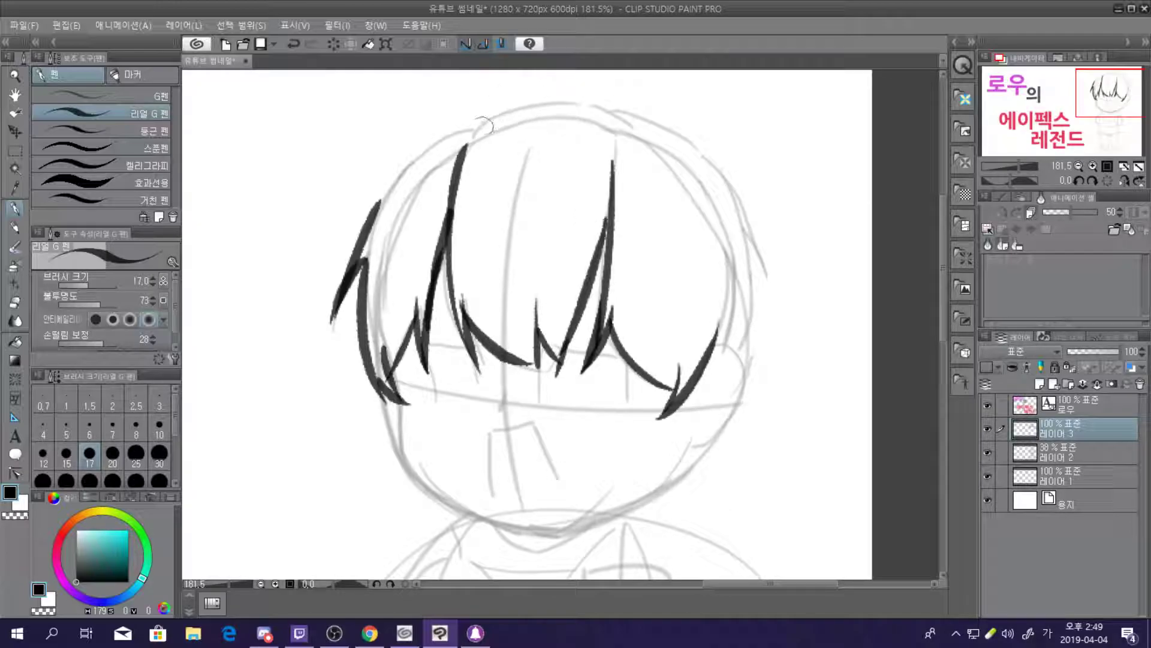
{"action": "left_click_drag", "start_coordinate": [467, 130], "coordinate": [603, 108]}
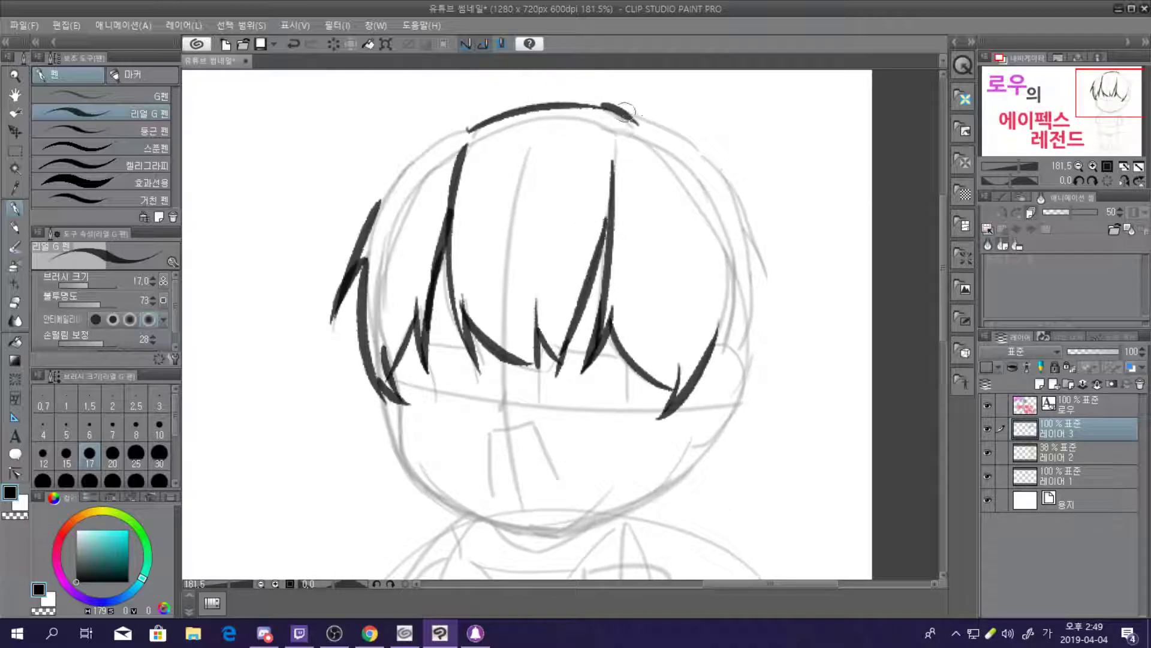
{"action": "left_click_drag", "start_coordinate": [595, 105], "coordinate": [717, 152]}
{"action": "key", "text": "ctrl+z"}
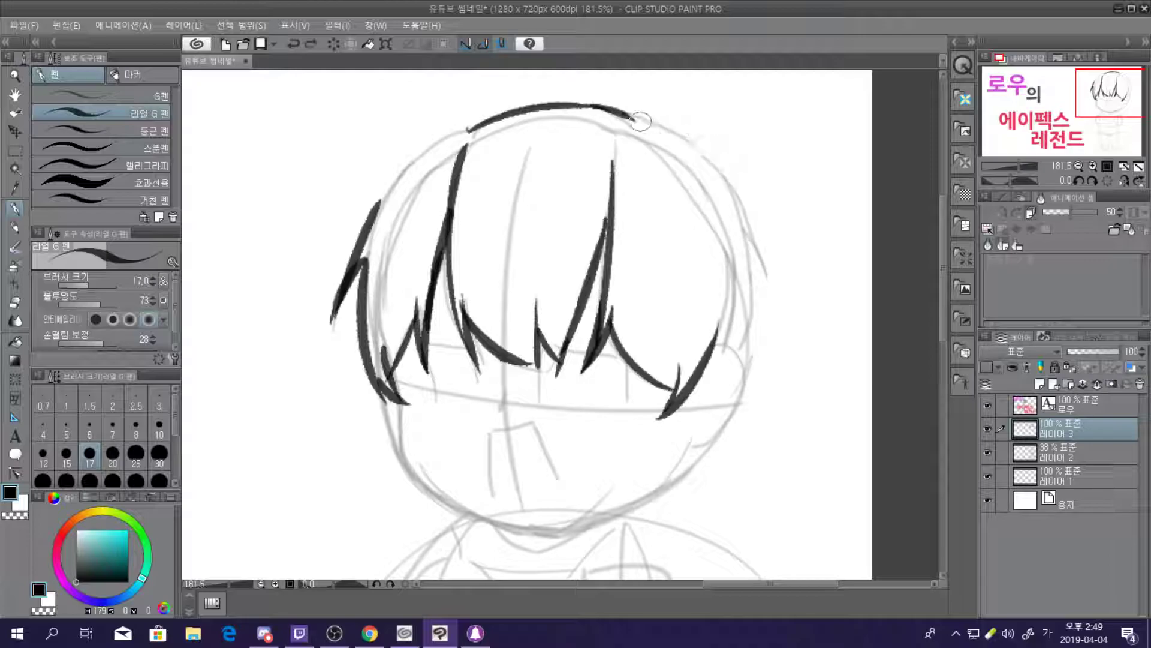
{"action": "mouse_move", "coordinate": [613, 106]}
{"action": "left_mouse_down"}
{"action": "mouse_move", "coordinate": [721, 169]}
{"action": "mouse_move", "coordinate": [707, 160]}
{"action": "mouse_move", "coordinate": [750, 249]}
{"action": "left_mouse_up"}
{"action": "key", "text": "ctrl+z"}
Ink the right hair outline from the crown arc down into a tuft flicking outward to a point
{"action": "left_click_drag", "start_coordinate": [690, 135], "coordinate": [763, 237]}
{"action": "key", "text": "ctrl+z"}
{"action": "left_click_drag", "start_coordinate": [711, 153], "coordinate": [774, 288]}
{"action": "mouse_move", "coordinate": [736, 231]}
{"action": "left_mouse_down"}
{"action": "mouse_move", "coordinate": [768, 282]}
{"action": "mouse_move", "coordinate": [752, 234]}
{"action": "mouse_move", "coordinate": [779, 293]}
{"action": "left_mouse_up"}
{"action": "key", "text": "ctrl+z"}
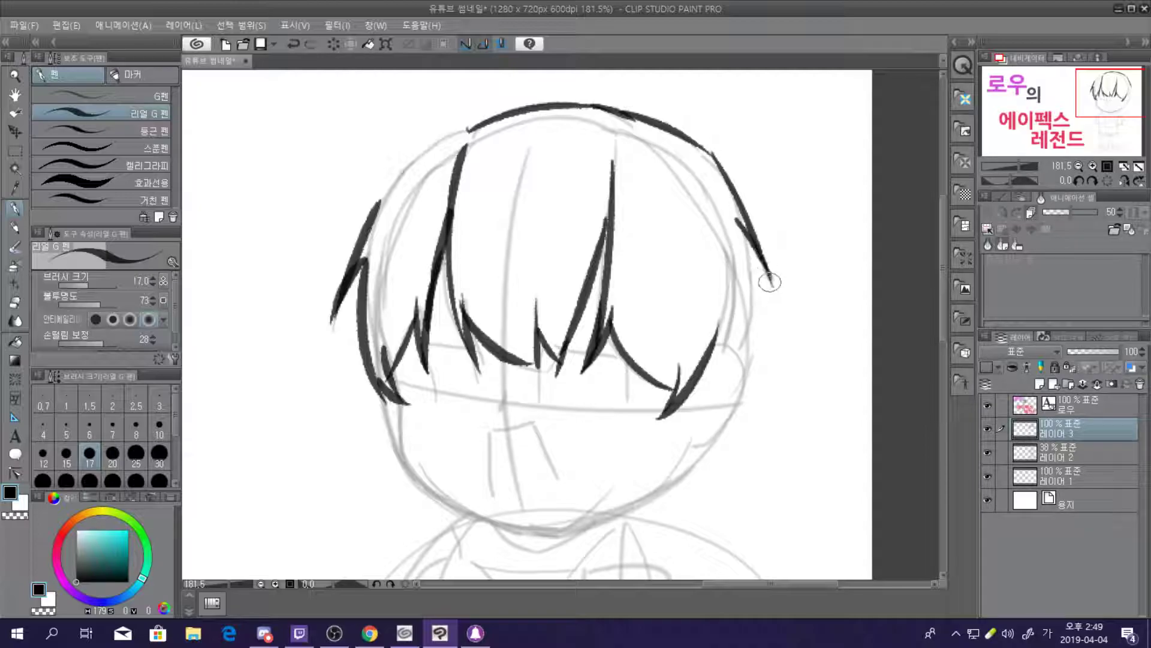
Ink the right side strand curving from the outward tuft down to the ear, with a short curve starting the ear's top
{"action": "left_click_drag", "start_coordinate": [734, 223], "coordinate": [744, 345]}
{"action": "key", "text": "ctrl+z"}
{"action": "mouse_move", "coordinate": [741, 230]}
{"action": "left_mouse_down"}
{"action": "mouse_move", "coordinate": [752, 322]}
{"action": "mouse_move", "coordinate": [732, 339]}
{"action": "left_mouse_up"}
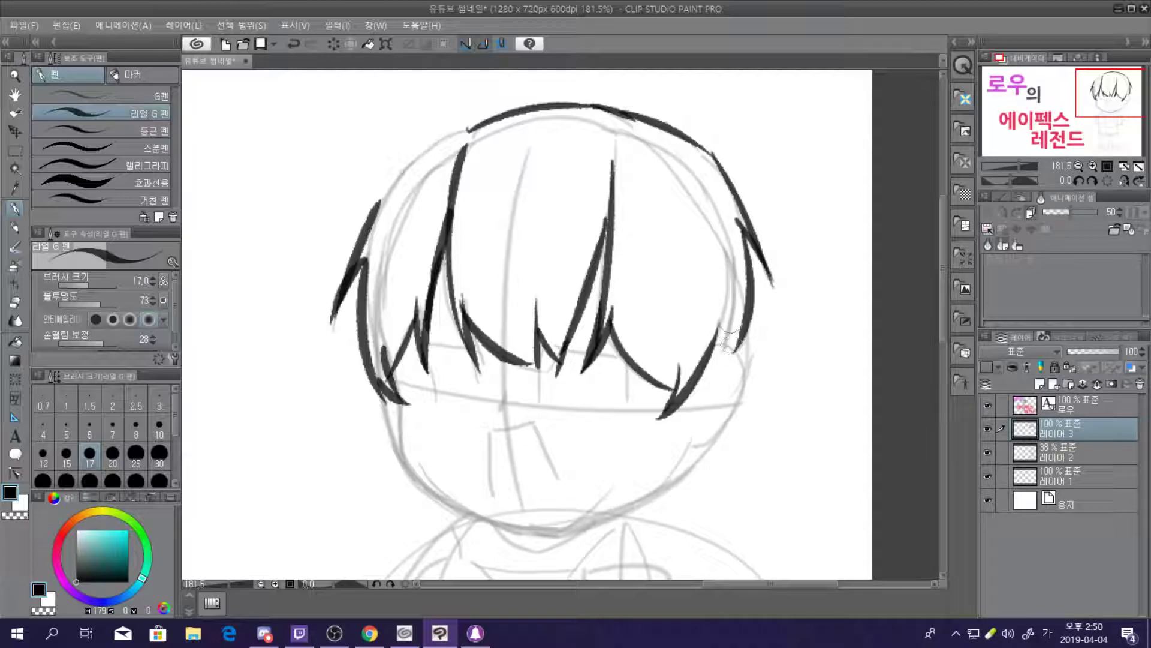
{"action": "key", "text": "ctrl+z"}
{"action": "mouse_move", "coordinate": [744, 223]}
{"action": "left_mouse_down"}
{"action": "mouse_move", "coordinate": [740, 325]}
{"action": "mouse_move", "coordinate": [710, 336]}
{"action": "mouse_move", "coordinate": [737, 364]}
{"action": "mouse_move", "coordinate": [728, 368]}
{"action": "mouse_move", "coordinate": [728, 352]}
{"action": "mouse_move", "coordinate": [714, 349]}
{"action": "mouse_move", "coordinate": [739, 356]}
{"action": "left_mouse_up"}
{"action": "key", "text": "ctrl+z"}
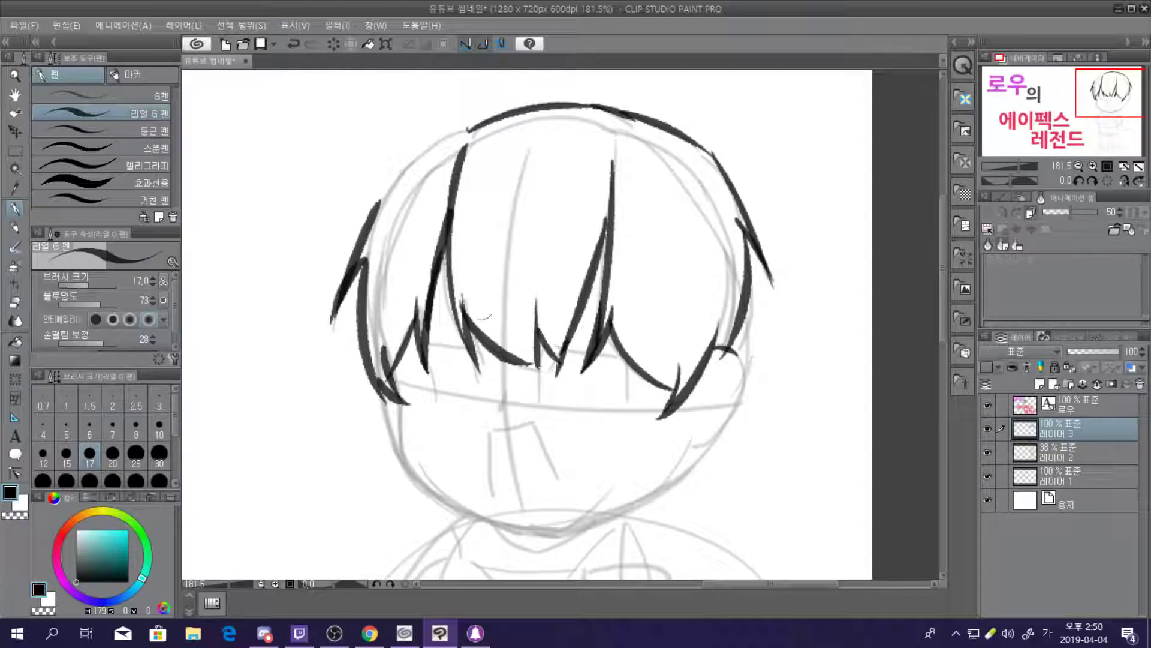
Ink the upper left hair outline connecting the crown arc to the flared left tuft
{"action": "left_click_drag", "start_coordinate": [467, 128], "coordinate": [348, 255]}
{"action": "key", "text": "ctrl+z"}
{"action": "left_click_drag", "start_coordinate": [467, 128], "coordinate": [379, 193]}
{"action": "key", "text": "ctrl+z"}
{"action": "mouse_move", "coordinate": [471, 127]}
{"action": "left_mouse_down"}
{"action": "mouse_move", "coordinate": [444, 135]}
{"action": "mouse_move", "coordinate": [344, 255]}
{"action": "left_mouse_up"}
{"action": "key", "text": "ctrl+z"}
{"action": "left_click_drag", "start_coordinate": [420, 155], "coordinate": [349, 245]}
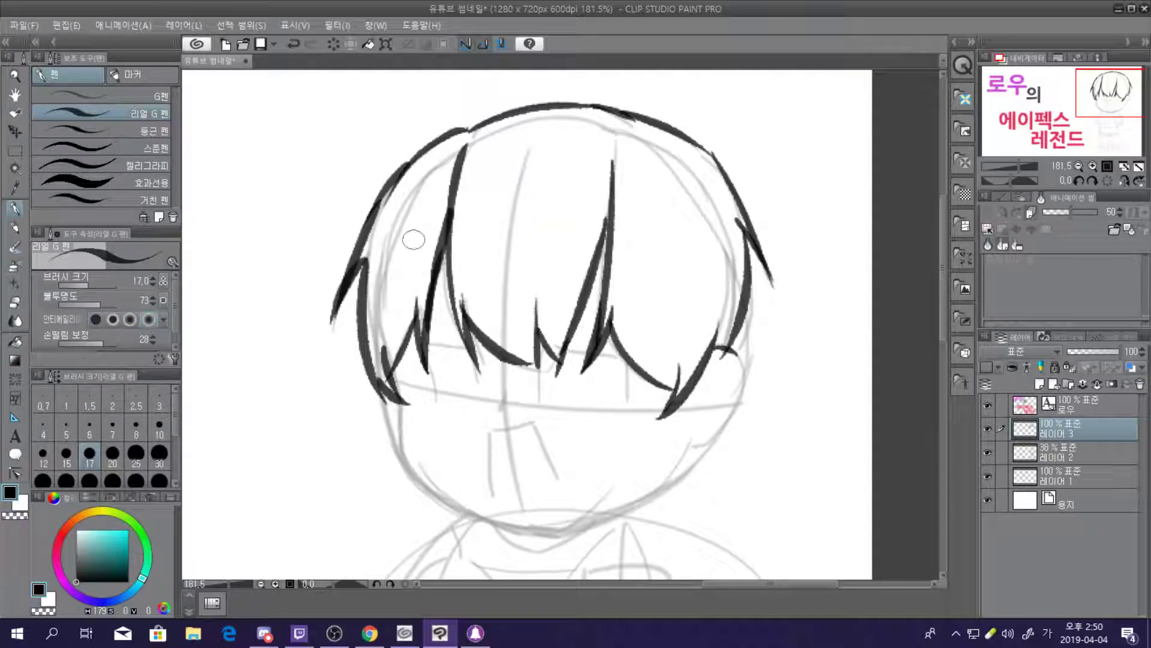
Add a short slanted strand line just inside the left tuft
{"action": "left_click_drag", "start_coordinate": [388, 225], "coordinate": [341, 295]}
{"action": "key", "text": "ctrl+z"}
{"action": "left_click_drag", "start_coordinate": [393, 210], "coordinate": [343, 305]}
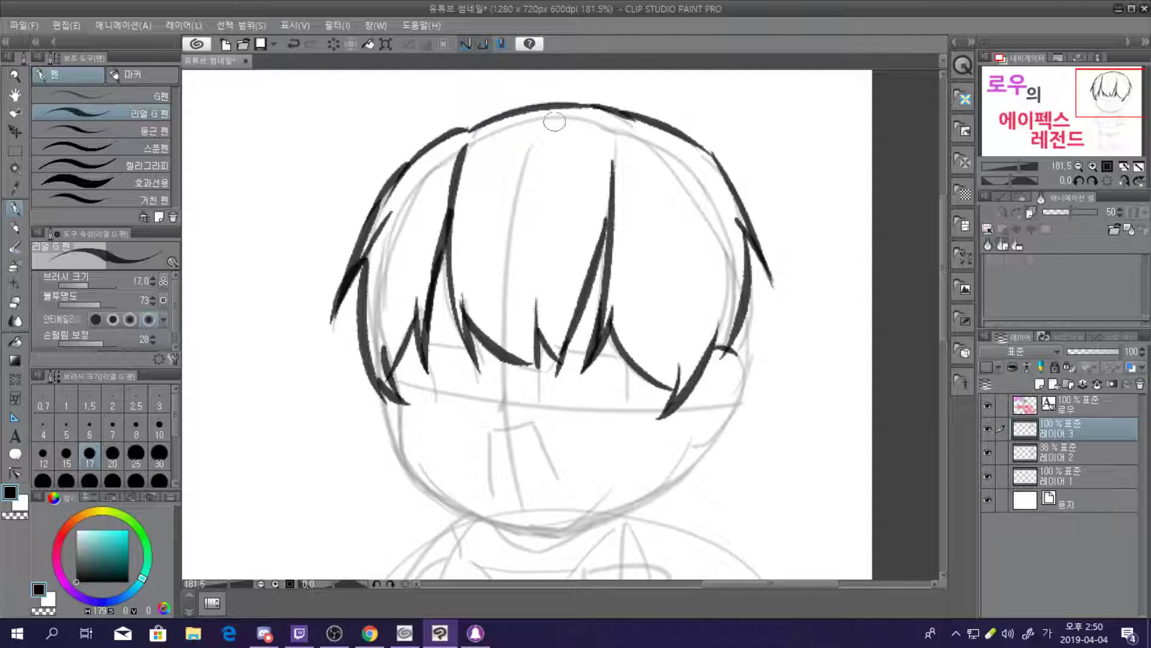
Add two thin strand lines inside the hair, one down the centre and one curving from the upper right crown
{"action": "left_click_drag", "start_coordinate": [551, 134], "coordinate": [515, 303]}
{"action": "key", "text": "ctrl+z"}
{"action": "left_click_drag", "start_coordinate": [558, 127], "coordinate": [539, 271]}
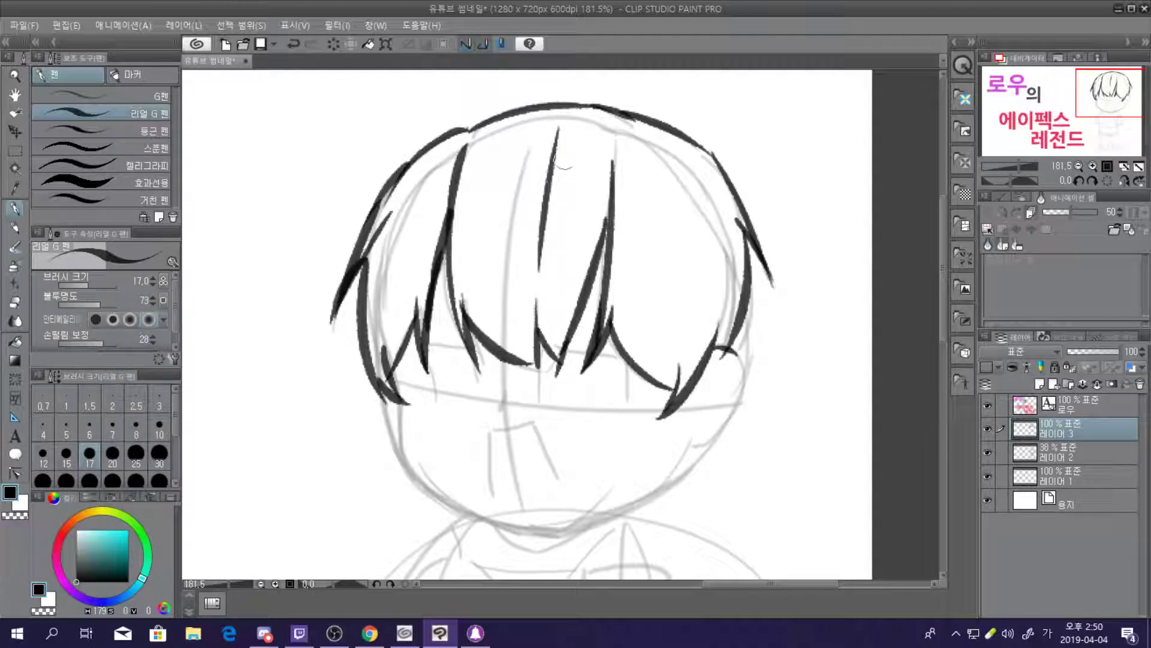
{"action": "left_click_drag", "start_coordinate": [622, 119], "coordinate": [671, 255]}
{"action": "key", "text": "ctrl+z"}
{"action": "left_click_drag", "start_coordinate": [624, 115], "coordinate": [678, 255]}
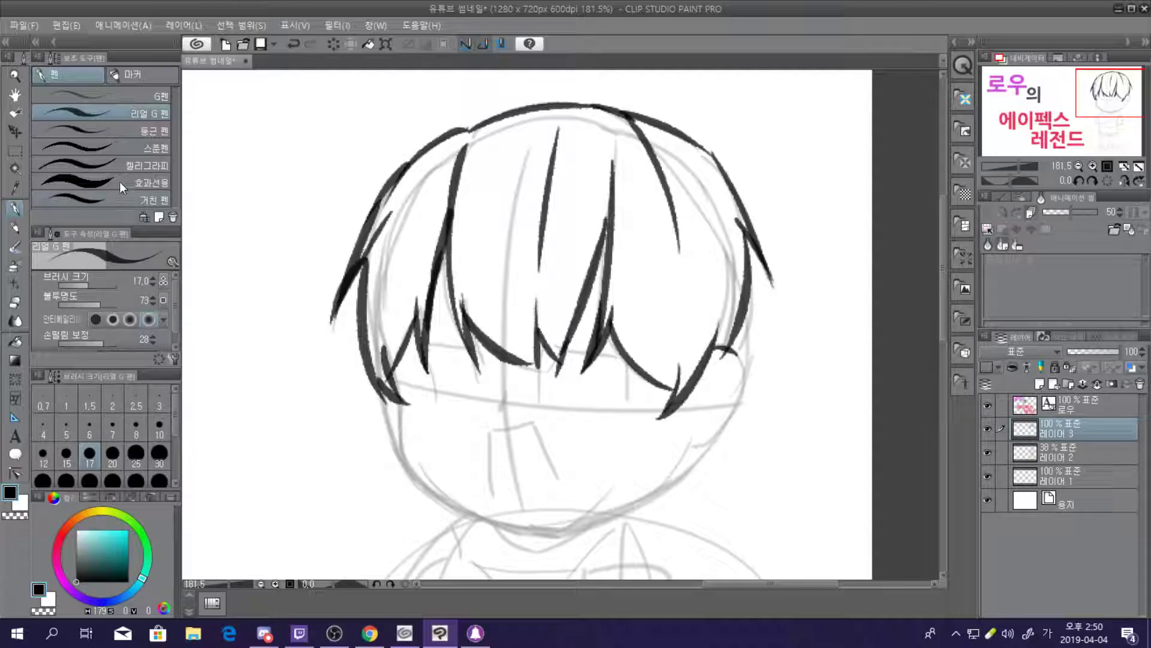
Set the pen size to 4.4 and ink the face outline from the left lock down the cheek to the chin
{"action": "scroll", "coordinate": [556, 267], "scroll_direction": "down", "scroll_amount": 4}
{"action": "scroll", "coordinate": [556, 292], "scroll_direction": "up", "scroll_amount": 3}
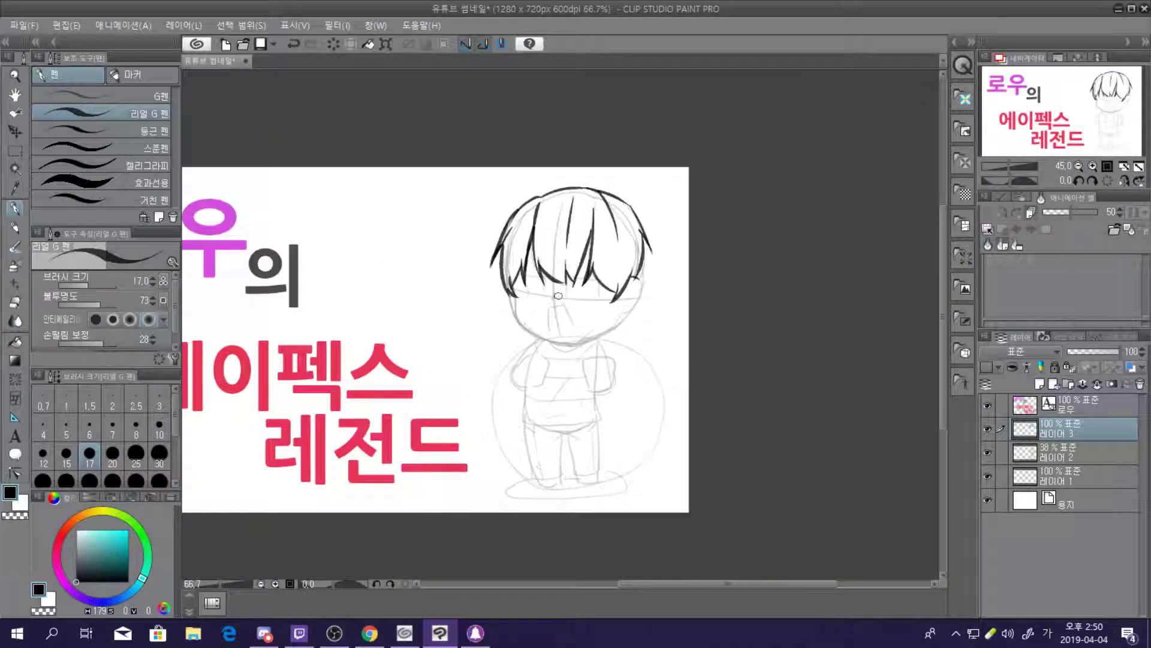
{"action": "scroll", "coordinate": [556, 292], "scroll_direction": "up", "scroll_amount": 3}
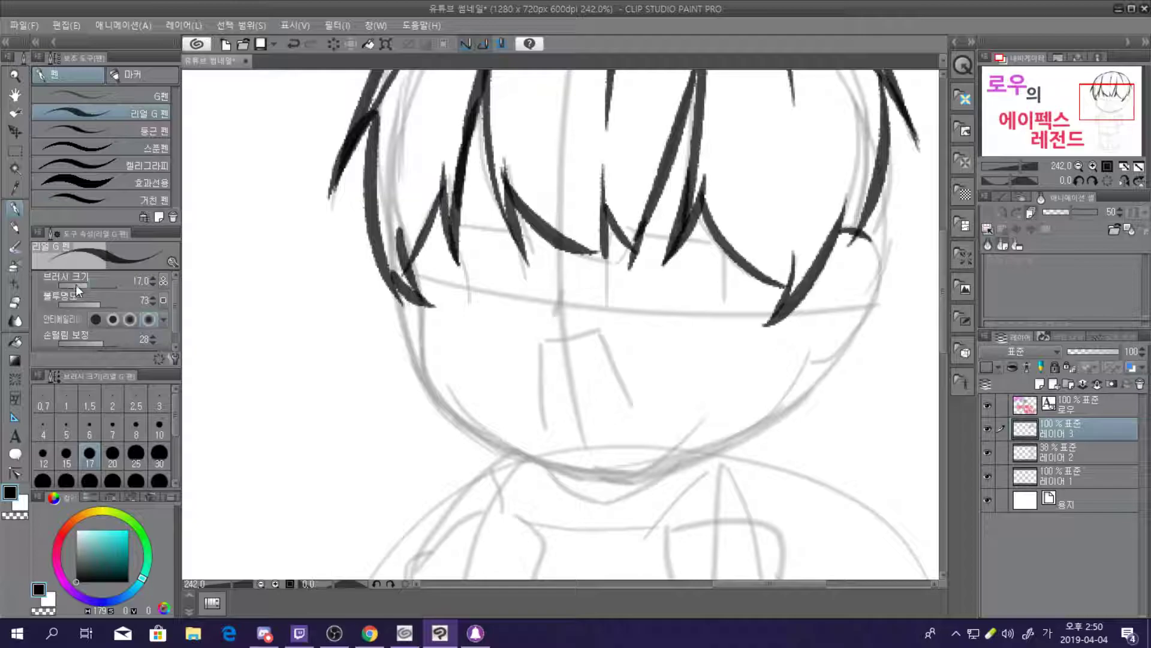
{"action": "left_click", "coordinate": [81, 284]}
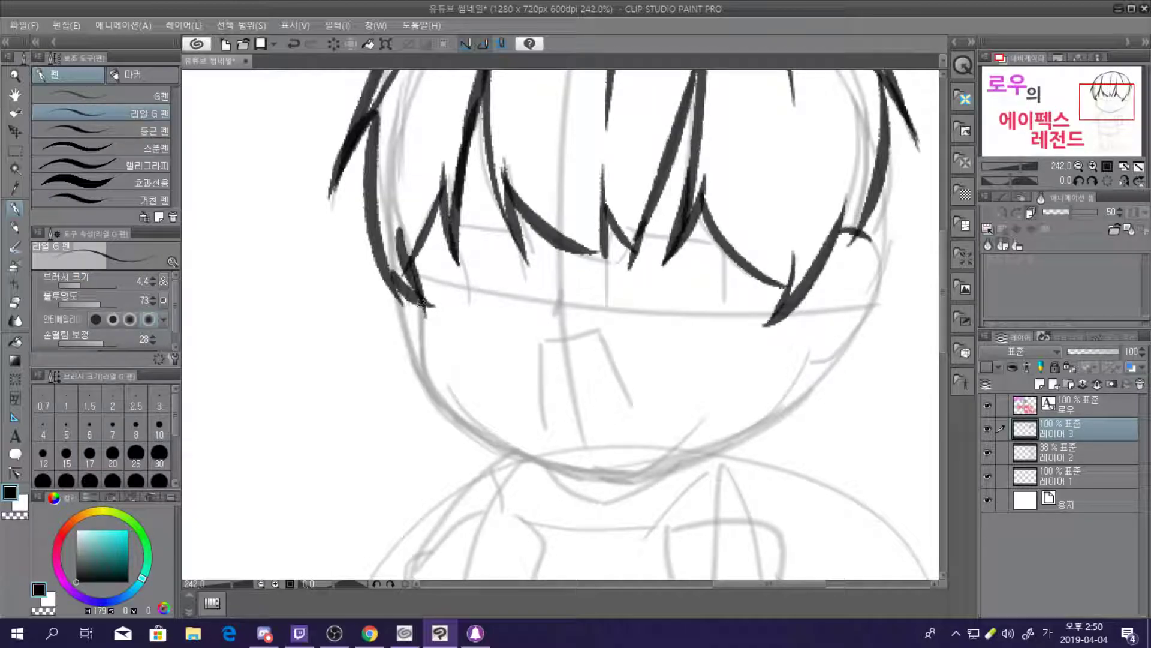
{"action": "left_click_drag", "start_coordinate": [426, 299], "coordinate": [427, 384]}
{"action": "key", "text": "ctrl+z"}
{"action": "mouse_move", "coordinate": [424, 292]}
{"action": "left_mouse_down"}
{"action": "mouse_move", "coordinate": [426, 357]}
{"action": "mouse_move", "coordinate": [424, 333]}
{"action": "mouse_move", "coordinate": [446, 408]}
{"action": "mouse_move", "coordinate": [433, 373]}
{"action": "mouse_move", "coordinate": [517, 450]}
{"action": "mouse_move", "coordinate": [487, 432]}
{"action": "mouse_move", "coordinate": [595, 473]}
{"action": "mouse_move", "coordinate": [647, 466]}
{"action": "left_mouse_up"}
{"action": "key", "text": "ctrl+z"}
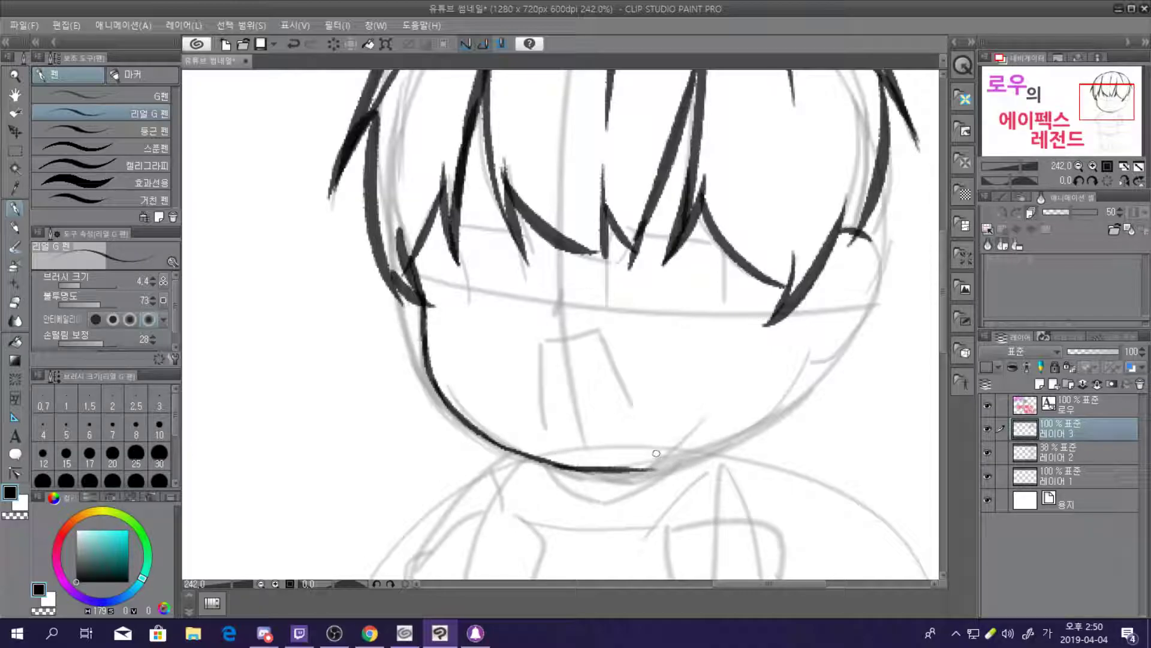
Ink the right jaw line from the chin curving up to the base of the ear
{"action": "left_click_drag", "start_coordinate": [627, 471], "coordinate": [722, 440]}
{"action": "key", "text": "ctrl+z"}
{"action": "left_click_drag", "start_coordinate": [618, 471], "coordinate": [741, 424]}
{"action": "key", "text": "ctrl+z"}
{"action": "mouse_move", "coordinate": [623, 471]}
{"action": "left_mouse_down"}
{"action": "mouse_move", "coordinate": [732, 441]}
{"action": "mouse_move", "coordinate": [768, 417]}
{"action": "left_mouse_up"}
{"action": "key", "text": "ctrl+z"}
{"action": "left_click_drag", "start_coordinate": [622, 466], "coordinate": [754, 436]}
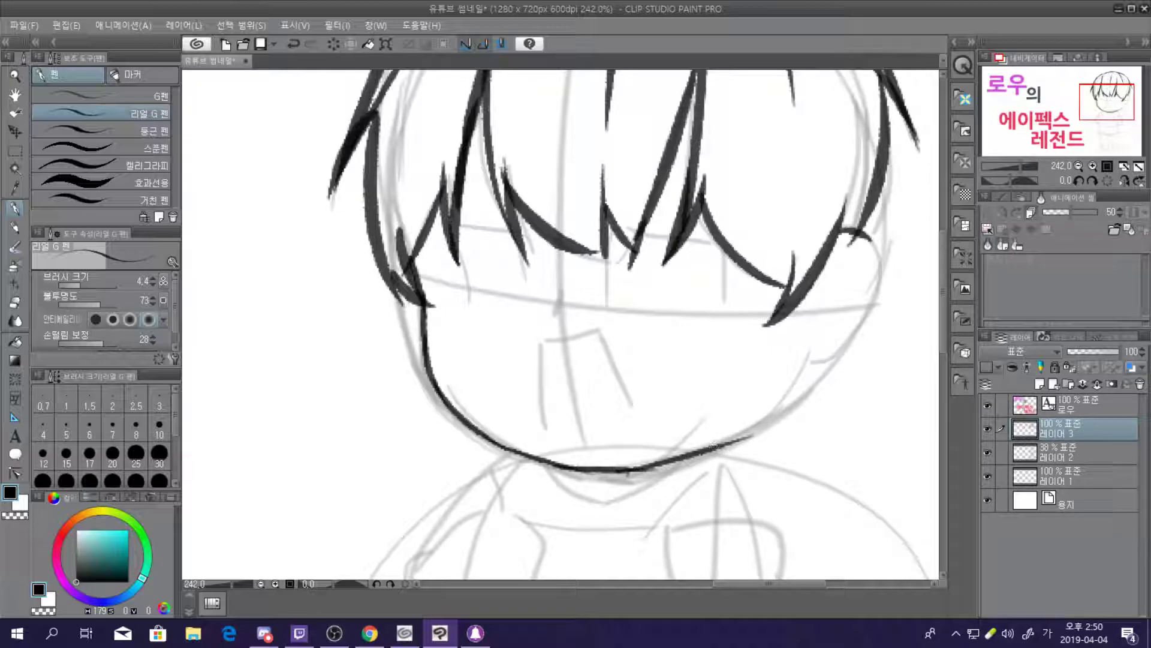
{"action": "key", "text": "ctrl+z"}
{"action": "left_click_drag", "start_coordinate": [643, 471], "coordinate": [757, 433]}
{"action": "key", "text": "ctrl+z"}
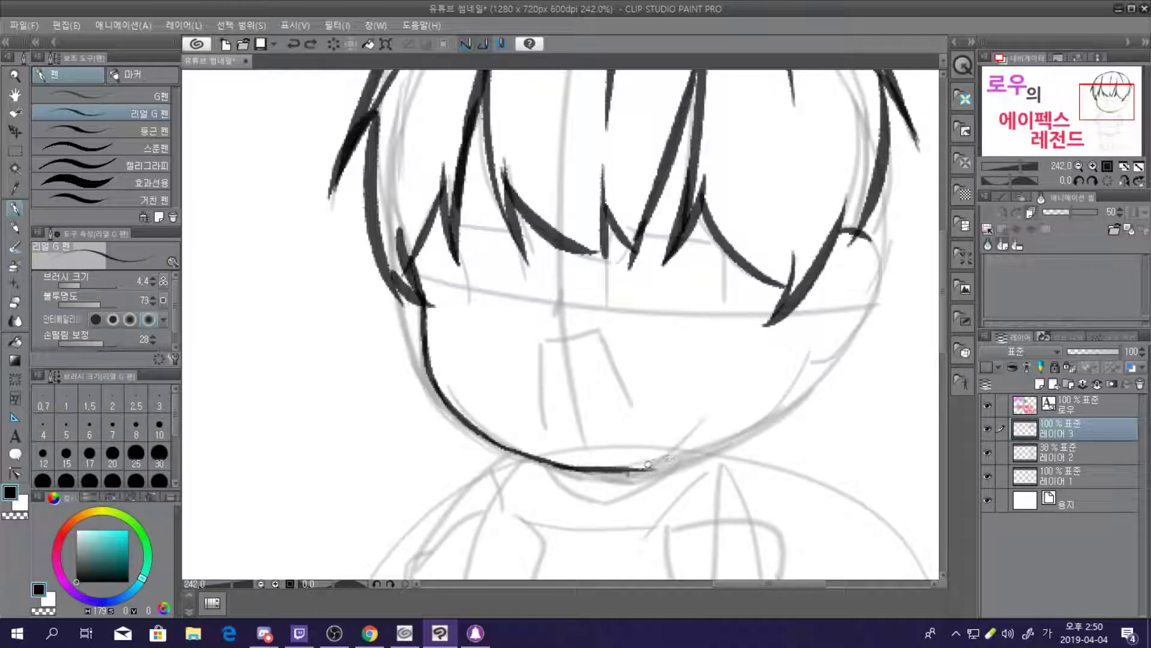
{"action": "mouse_move", "coordinate": [636, 468]}
{"action": "left_mouse_down"}
{"action": "mouse_move", "coordinate": [765, 420]}
{"action": "mouse_move", "coordinate": [736, 436]}
{"action": "mouse_move", "coordinate": [819, 361]}
{"action": "left_mouse_up"}
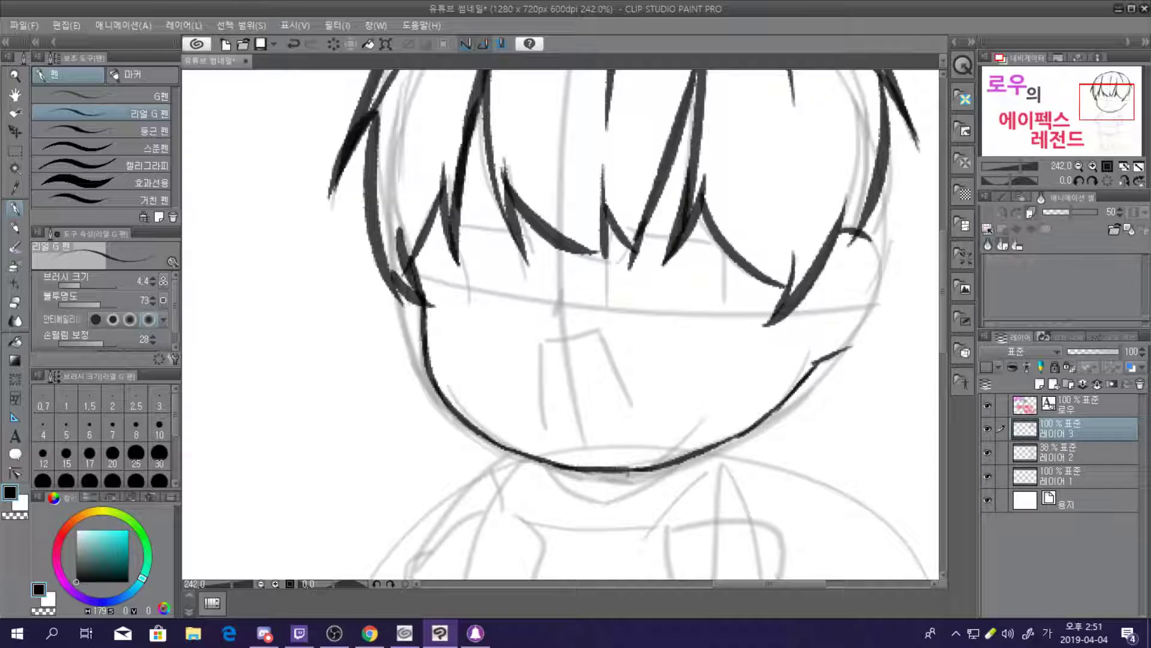
Ink the outer contour of the right ear from the side strand down to the jaw line
{"action": "left_click_drag", "start_coordinate": [866, 240], "coordinate": [887, 281]}
{"action": "key", "text": "ctrl+z"}
{"action": "mouse_move", "coordinate": [864, 237]}
{"action": "left_mouse_down"}
{"action": "mouse_move", "coordinate": [879, 288]}
{"action": "mouse_move", "coordinate": [848, 327]}
{"action": "left_mouse_up"}
{"action": "left_click_drag", "start_coordinate": [877, 285], "coordinate": [850, 336]}
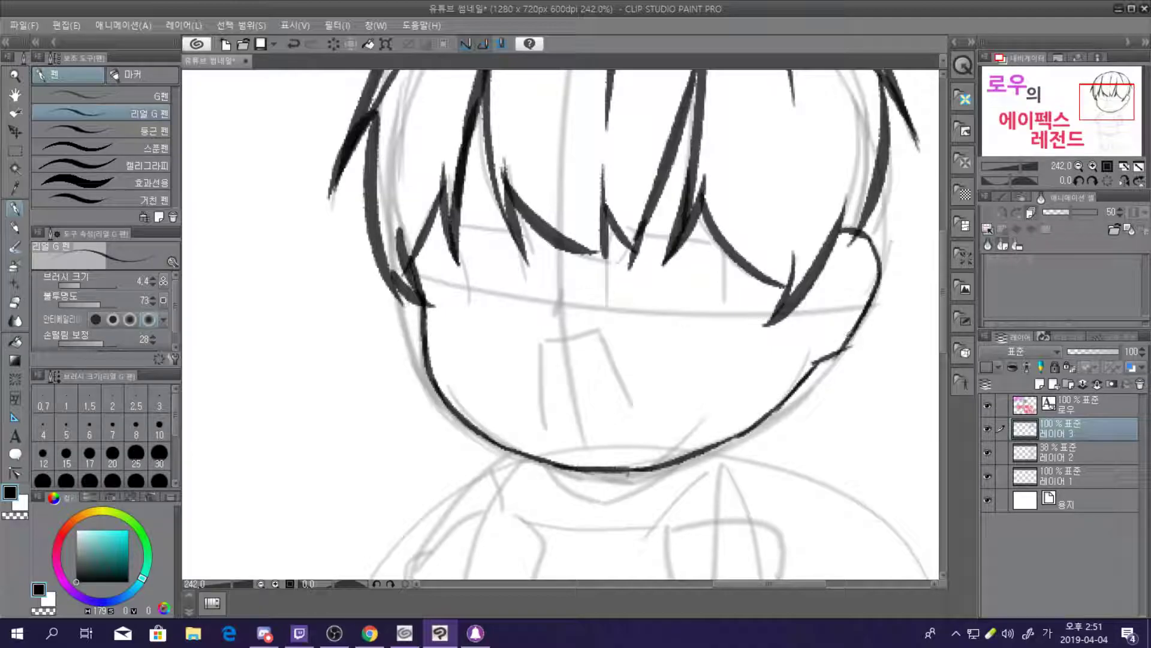
Ink the inner folds of the ear and a small dark dot with a highlight at the lobe
{"action": "left_click_drag", "start_coordinate": [825, 271], "coordinate": [823, 337]}
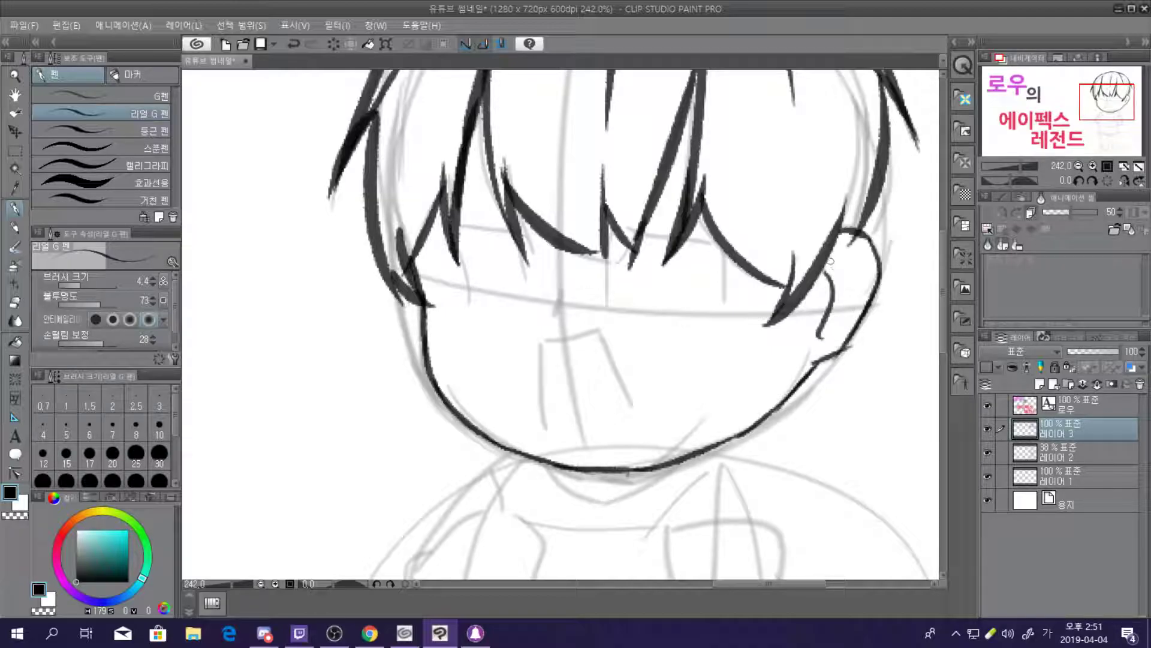
{"action": "left_click_drag", "start_coordinate": [833, 290], "coordinate": [870, 280]}
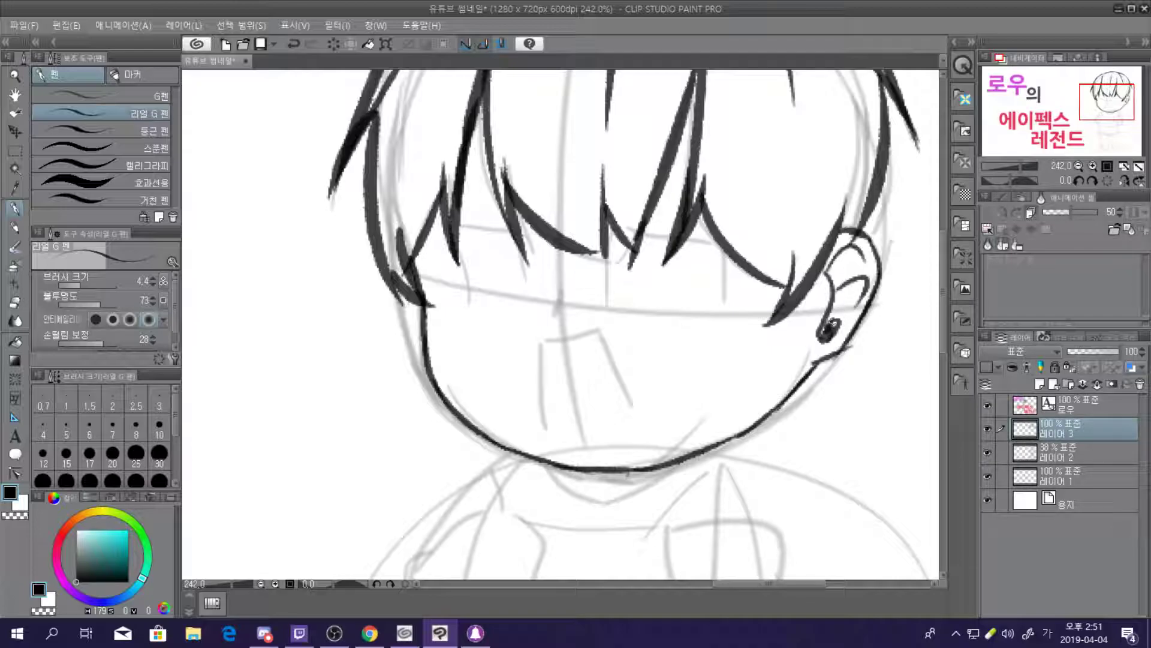
{"action": "key", "text": "ctrl+z"}
{"action": "left_click_drag", "start_coordinate": [832, 326], "coordinate": [825, 335]}
Ink a short slanted line joining the left outer strand's tip to the cheek outline
{"action": "scroll", "coordinate": [800, 343], "scroll_direction": "down", "scroll_amount": 5}
{"action": "scroll", "coordinate": [766, 321], "scroll_direction": "up", "scroll_amount": 1}
{"action": "scroll", "coordinate": [765, 320], "scroll_direction": "up", "scroll_amount": 4}
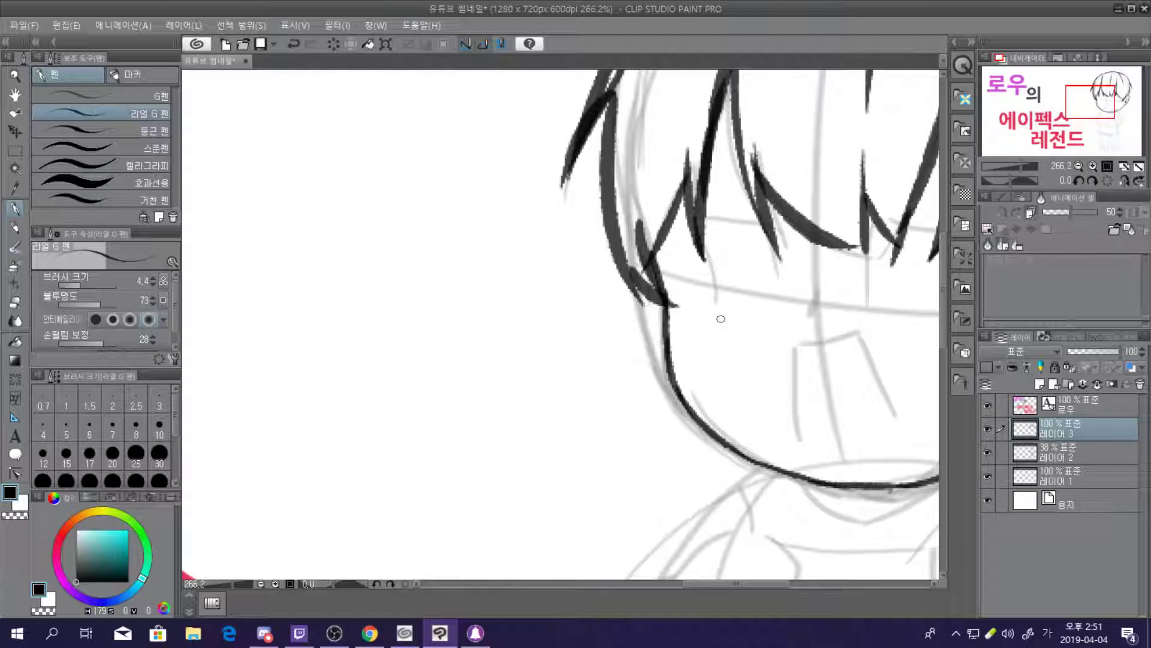
{"action": "key", "text": "ctrl+z"}
{"action": "left_click_drag", "start_coordinate": [644, 301], "coordinate": [664, 333]}
{"action": "scroll", "coordinate": [647, 288], "scroll_direction": "down", "scroll_amount": 5}
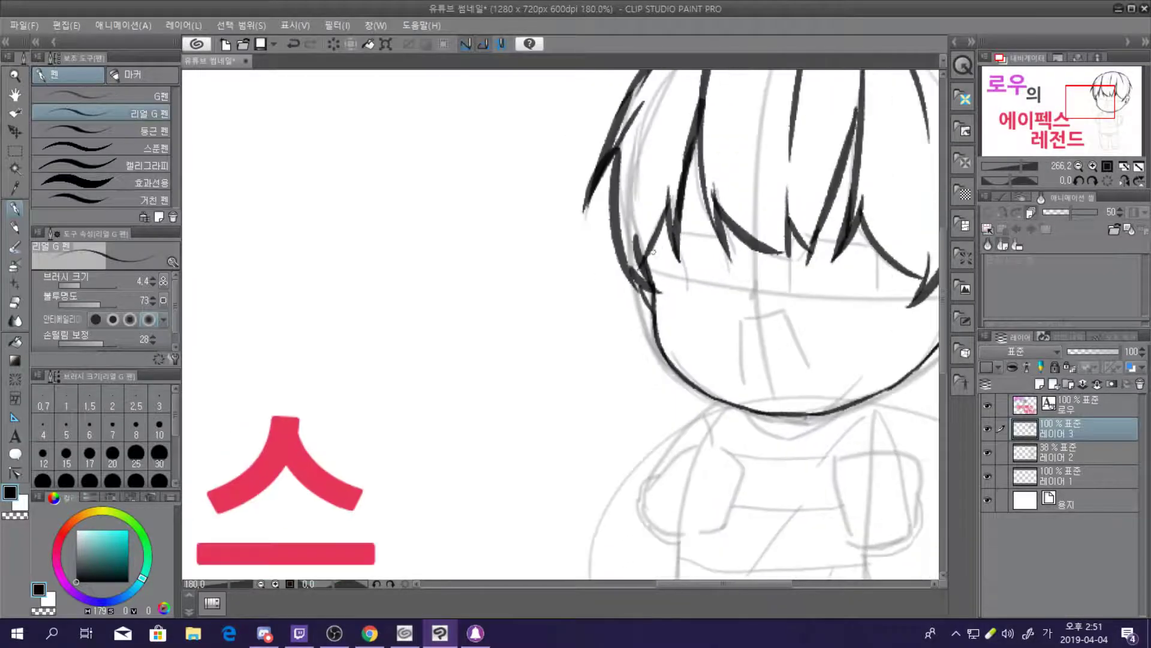
{"action": "scroll", "coordinate": [765, 290], "scroll_direction": "up", "scroll_amount": 3}
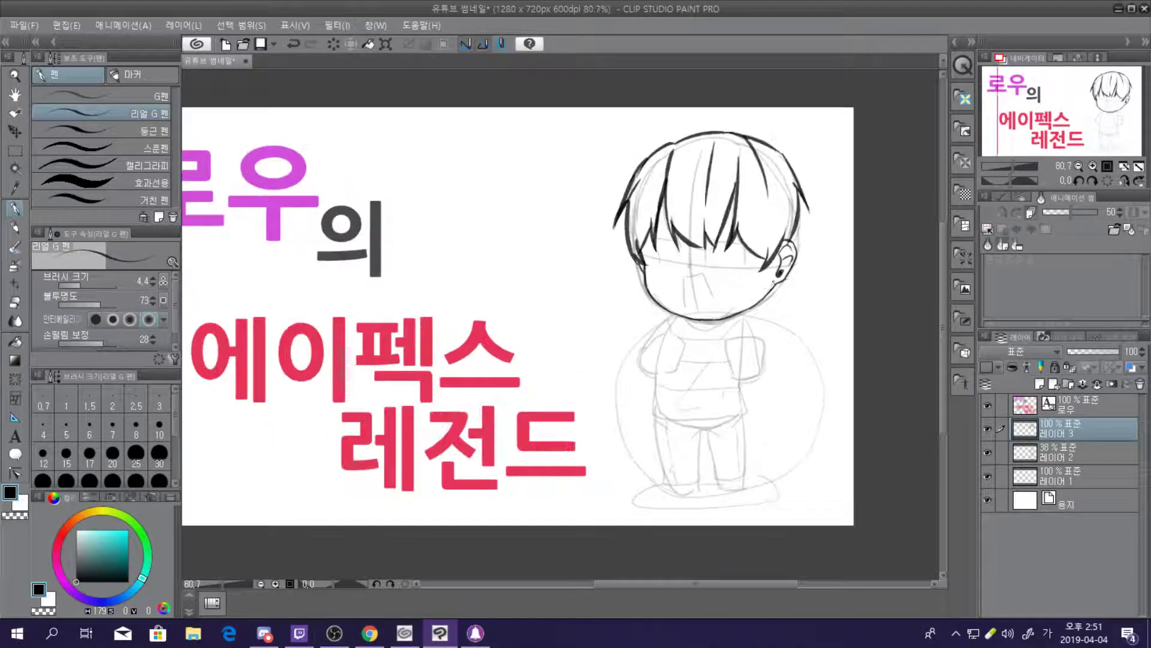
{"action": "scroll", "coordinate": [749, 239], "scroll_direction": "down", "scroll_amount": 4}
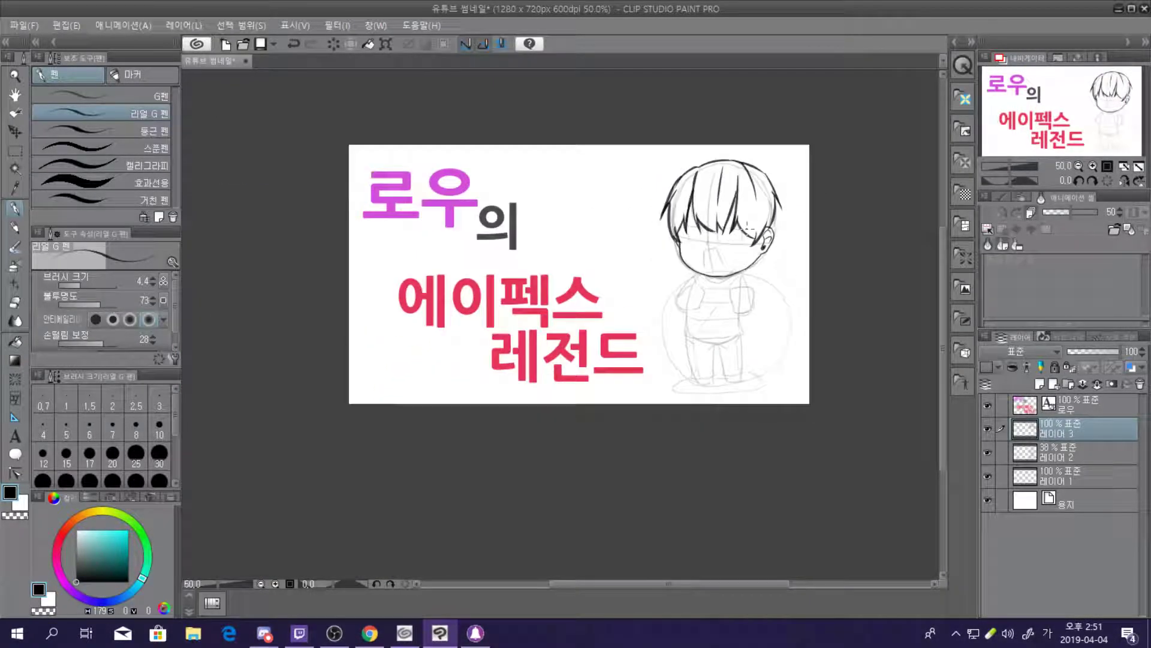
{"action": "scroll", "coordinate": [750, 250], "scroll_direction": "up", "scroll_amount": 5}
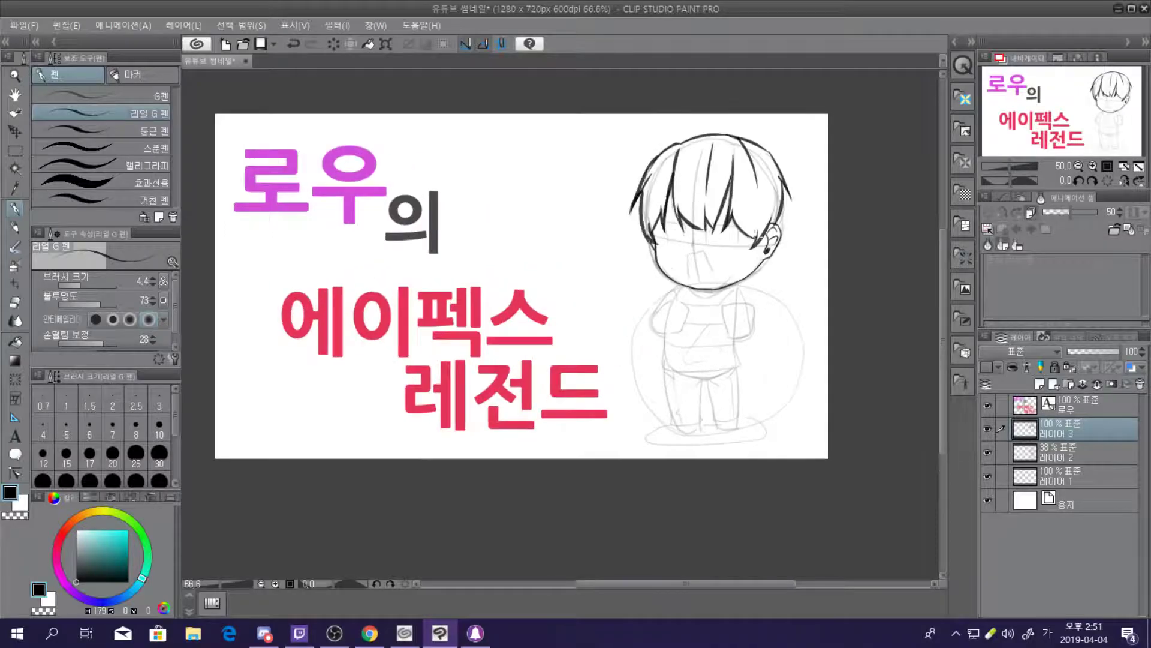
{"action": "scroll", "coordinate": [700, 226], "scroll_direction": "down", "scroll_amount": 2}
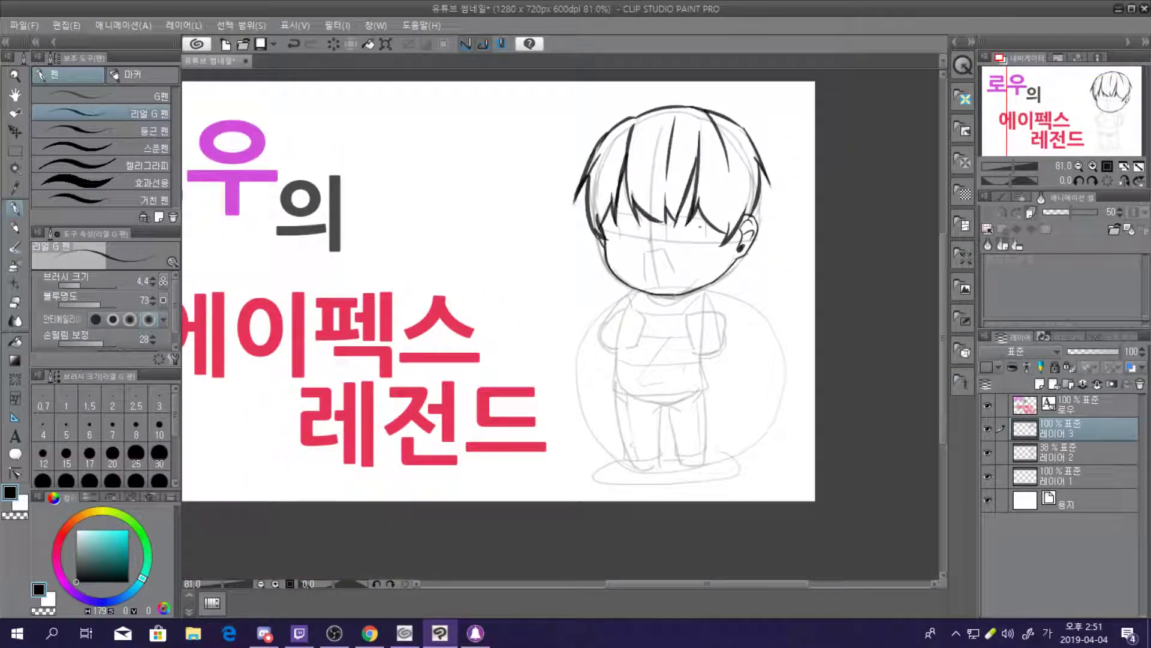
{"action": "scroll", "coordinate": [700, 226], "scroll_direction": "down", "scroll_amount": 2}
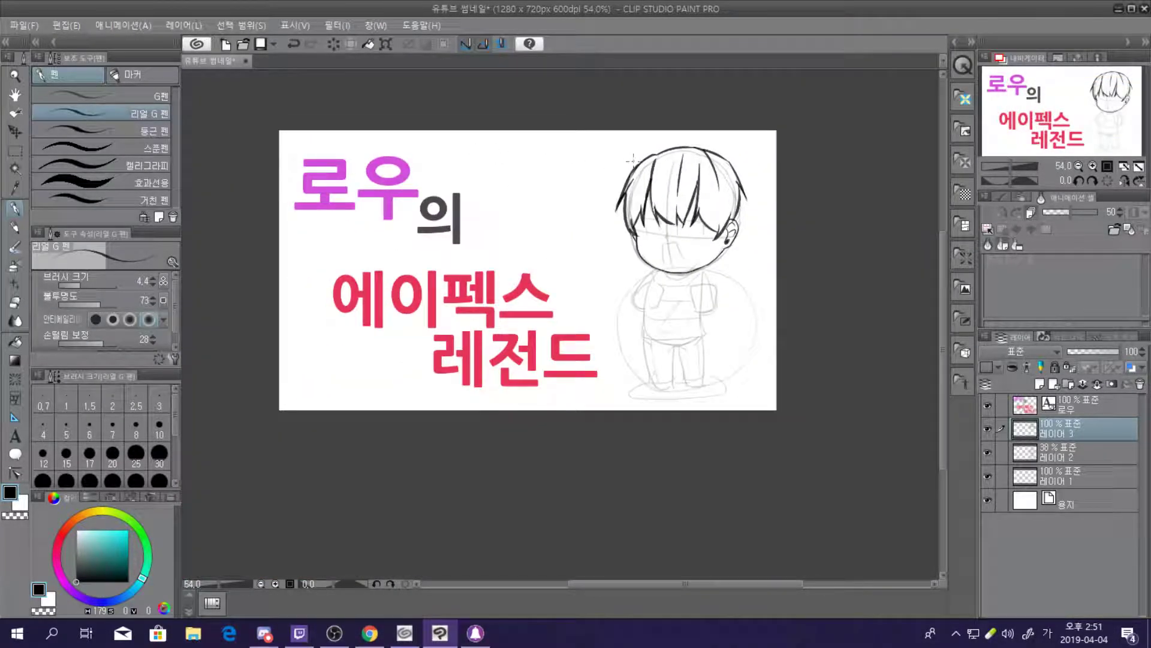
Ink a thick arched upper lash line for the right eye, with hatched strokes at the inner corner and a tail at the outer corner
{"action": "scroll", "coordinate": [715, 186], "scroll_direction": "up", "scroll_amount": 10}
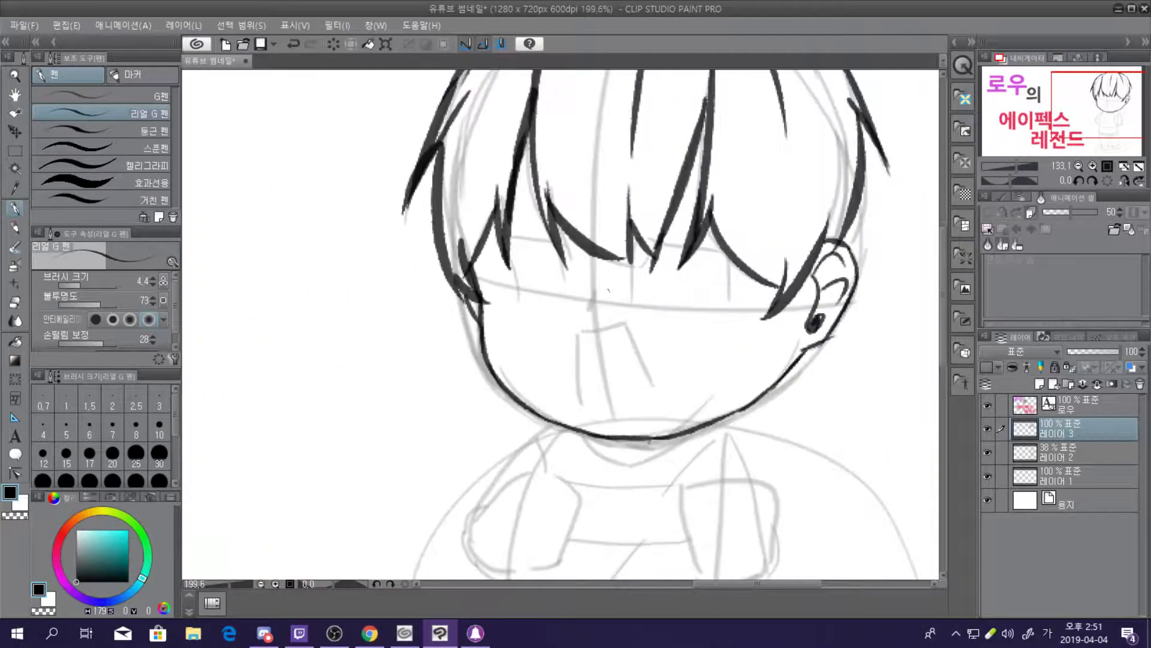
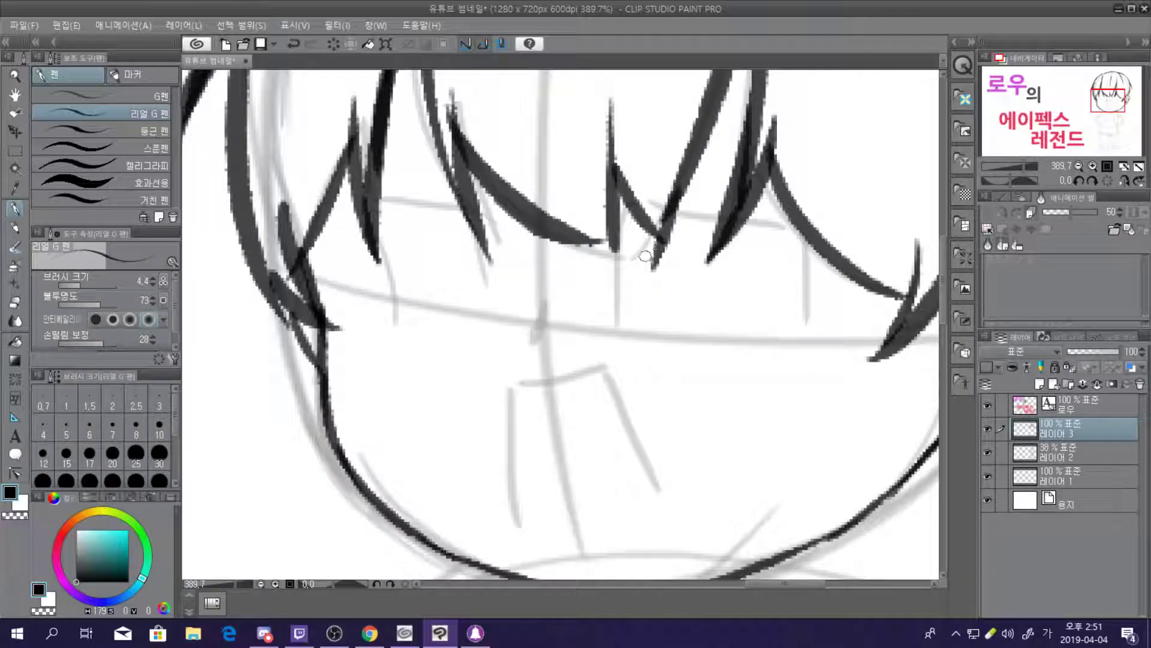
{"action": "mouse_move", "coordinate": [667, 224]}
{"action": "left_mouse_down"}
{"action": "mouse_move", "coordinate": [617, 285]}
{"action": "mouse_move", "coordinate": [630, 270]}
{"action": "mouse_move", "coordinate": [621, 299]}
{"action": "left_mouse_up"}
{"action": "left_click_drag", "start_coordinate": [689, 218], "coordinate": [621, 310]}
{"action": "left_click_drag", "start_coordinate": [653, 249], "coordinate": [617, 294]}
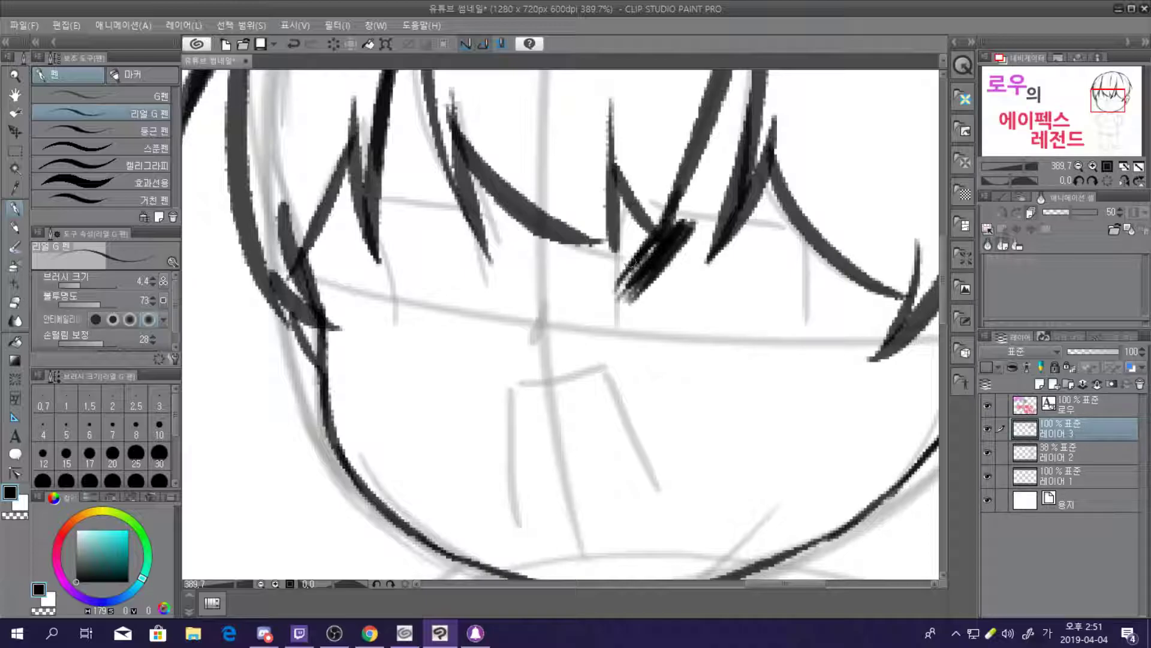
{"action": "left_click_drag", "start_coordinate": [691, 223], "coordinate": [798, 267]}
{"action": "key", "text": "ctrl+z"}
{"action": "key", "text": "ctrl+z"}
{"action": "key", "text": "ctrl+z"}
{"action": "left_click_drag", "start_coordinate": [690, 219], "coordinate": [808, 282]}
{"action": "left_click_drag", "start_coordinate": [758, 251], "coordinate": [806, 279]}
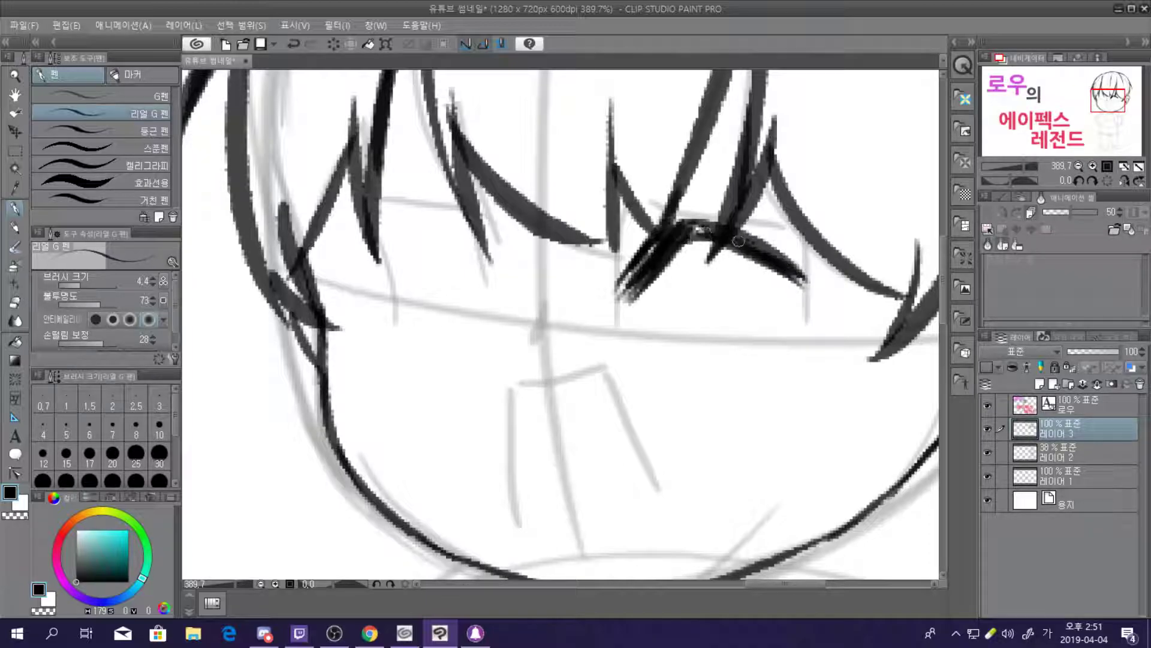
{"action": "left_click_drag", "start_coordinate": [792, 277], "coordinate": [831, 284]}
Ink the right eye's curved iris outline, a small hooked pupil mark and a short lower lash mark at the outer corner
{"action": "left_click_drag", "start_coordinate": [675, 235], "coordinate": [676, 337]}
{"action": "left_click_drag", "start_coordinate": [667, 264], "coordinate": [684, 340]}
{"action": "left_click_drag", "start_coordinate": [659, 289], "coordinate": [695, 342]}
{"action": "mouse_move", "coordinate": [753, 246]}
{"action": "left_mouse_down"}
{"action": "mouse_move", "coordinate": [750, 316]}
{"action": "mouse_move", "coordinate": [738, 340]}
{"action": "left_mouse_up"}
{"action": "left_click_drag", "start_coordinate": [698, 290], "coordinate": [698, 294]}
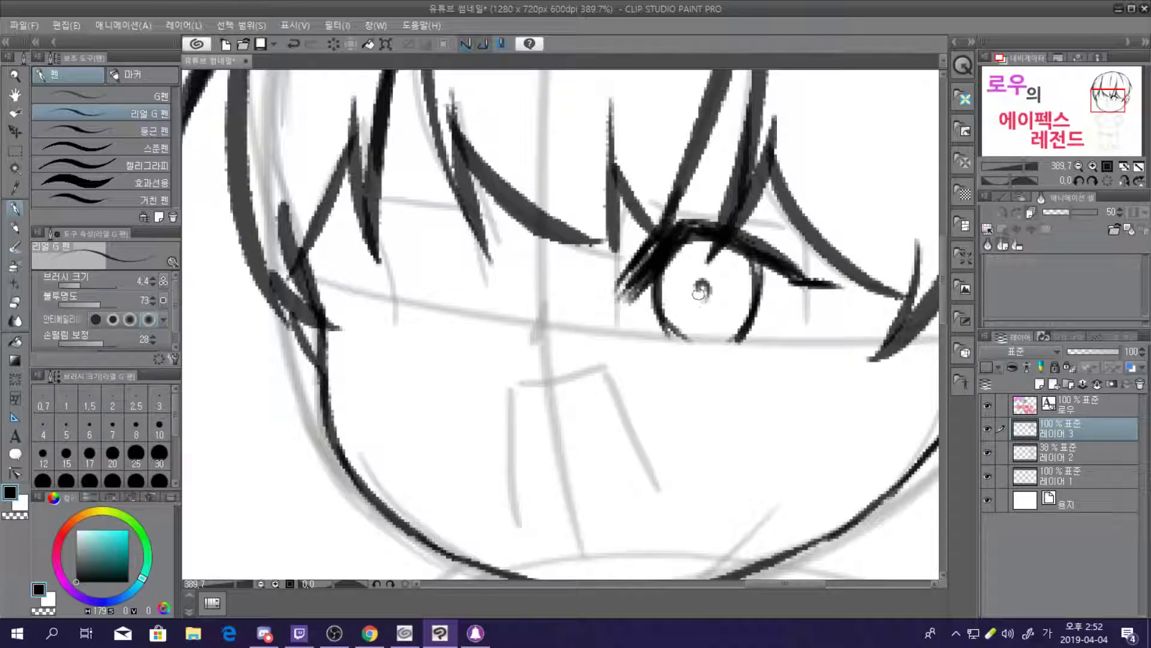
{"action": "left_click_drag", "start_coordinate": [759, 344], "coordinate": [781, 338]}
Ink short hatched strokes at the inner corner of the left eye beneath the fringe strand
{"action": "scroll", "coordinate": [522, 269], "scroll_direction": "down", "scroll_amount": 6}
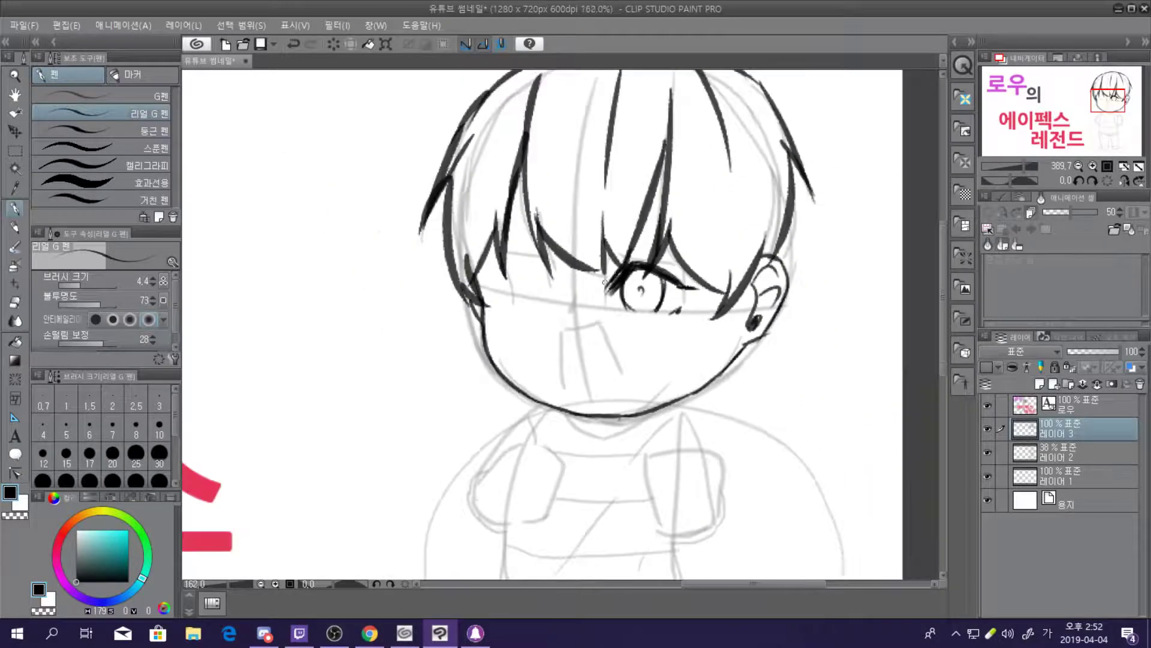
{"action": "scroll", "coordinate": [630, 271], "scroll_direction": "up", "scroll_amount": 3}
{"action": "scroll", "coordinate": [630, 271], "scroll_direction": "up", "scroll_amount": 4}
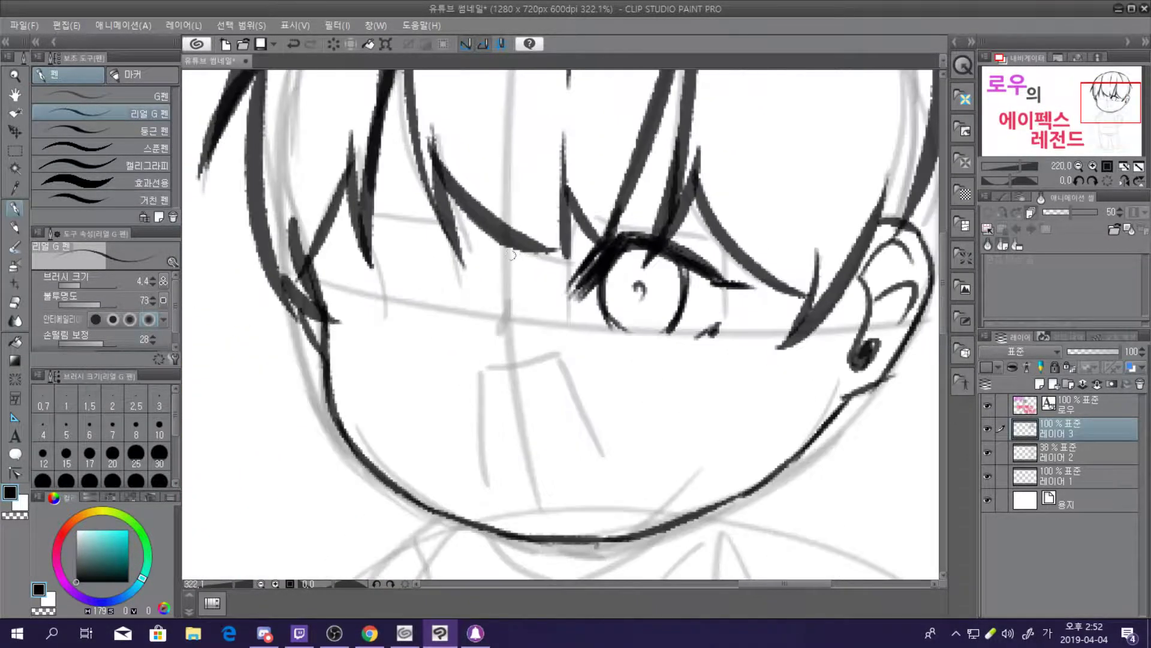
{"action": "mouse_move", "coordinate": [420, 215]}
{"action": "left_mouse_down"}
{"action": "mouse_move", "coordinate": [441, 239]}
{"action": "mouse_move", "coordinate": [454, 300]}
{"action": "mouse_move", "coordinate": [431, 264]}
{"action": "mouse_move", "coordinate": [445, 290]}
{"action": "left_mouse_up"}
{"action": "left_click_drag", "start_coordinate": [403, 223], "coordinate": [418, 254]}
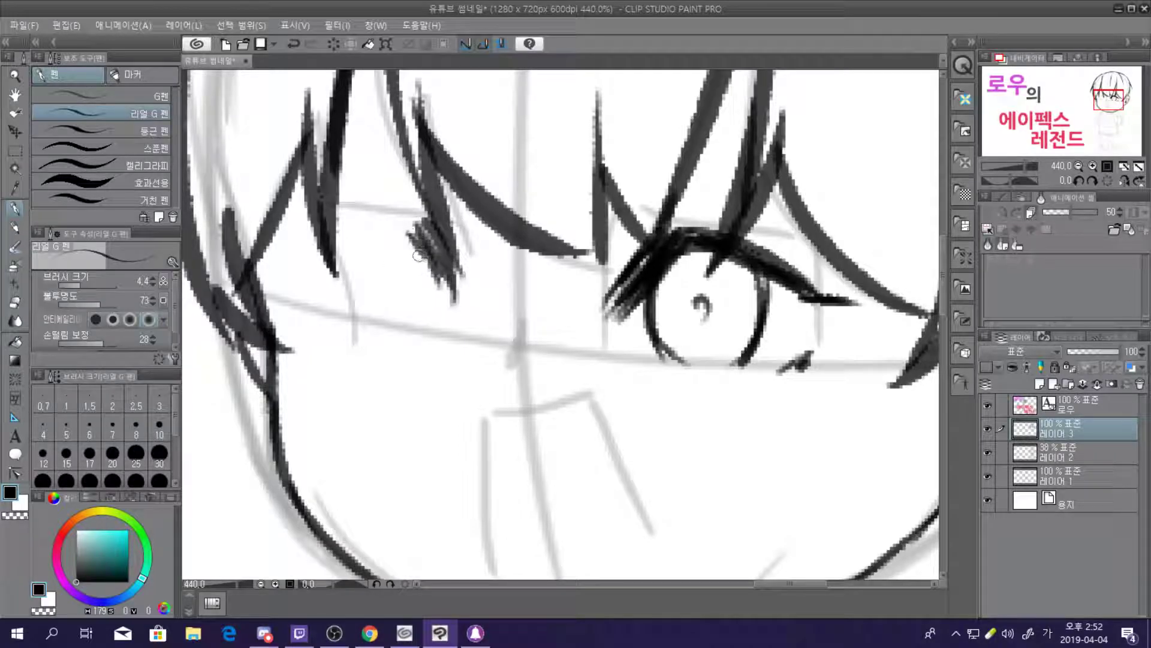
Try an arched upper lash line for the left eye, running from the inner corner out to the hair strand
{"action": "mouse_move", "coordinate": [348, 277]}
{"action": "left_mouse_down"}
{"action": "mouse_move", "coordinate": [410, 215]}
{"action": "mouse_move", "coordinate": [442, 232]}
{"action": "left_mouse_up"}
{"action": "mouse_move", "coordinate": [360, 258]}
{"action": "left_mouse_down"}
{"action": "mouse_move", "coordinate": [388, 234]}
{"action": "mouse_move", "coordinate": [351, 268]}
{"action": "mouse_move", "coordinate": [362, 276]}
{"action": "mouse_move", "coordinate": [378, 244]}
{"action": "left_mouse_up"}
{"action": "key", "text": "ctrl+z"}
{"action": "mouse_move", "coordinate": [320, 272]}
{"action": "left_mouse_down"}
{"action": "mouse_move", "coordinate": [353, 267]}
{"action": "mouse_move", "coordinate": [330, 257]}
{"action": "mouse_move", "coordinate": [365, 262]}
{"action": "left_mouse_up"}
{"action": "key", "text": "ctrl+z"}
{"action": "key", "text": "ctrl+z"}
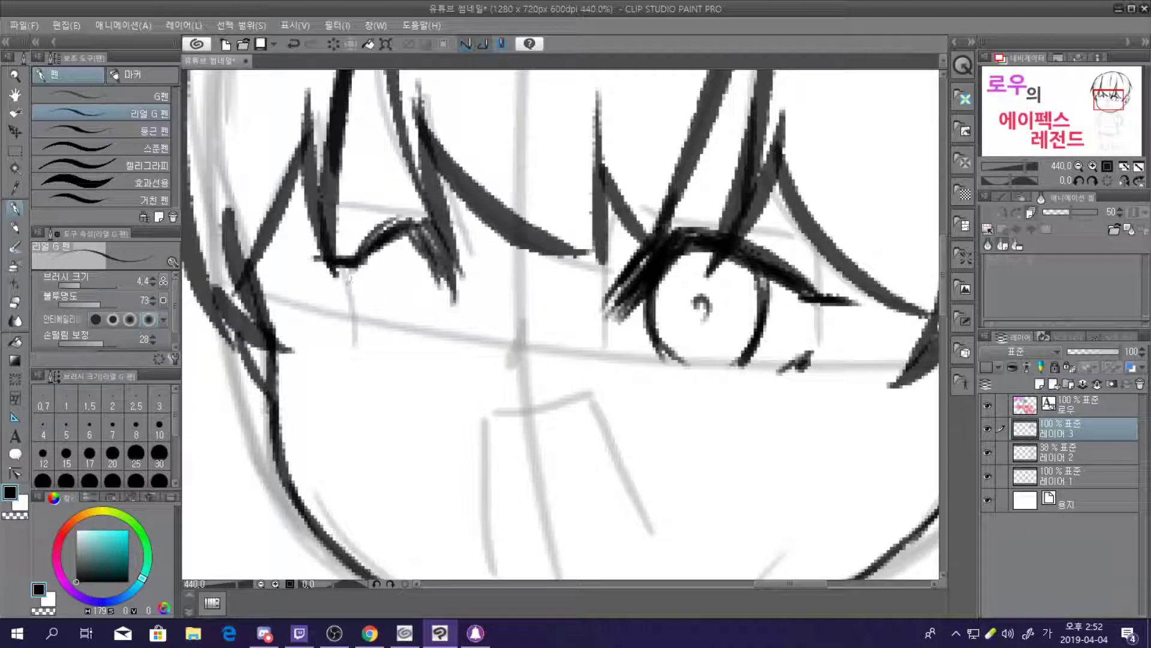
Try the left eye's iris curves, pupil mark and small lower lash marks
{"action": "left_click_drag", "start_coordinate": [393, 242], "coordinate": [405, 323]}
{"action": "key", "text": "ctrl+z"}
{"action": "left_click_drag", "start_coordinate": [387, 243], "coordinate": [391, 306]}
{"action": "mouse_move", "coordinate": [403, 222]}
{"action": "left_mouse_down"}
{"action": "mouse_move", "coordinate": [405, 309]}
{"action": "mouse_move", "coordinate": [384, 299]}
{"action": "mouse_move", "coordinate": [414, 329]}
{"action": "mouse_move", "coordinate": [443, 301]}
{"action": "mouse_move", "coordinate": [454, 305]}
{"action": "mouse_move", "coordinate": [447, 333]}
{"action": "left_mouse_up"}
{"action": "mouse_move", "coordinate": [429, 286]}
{"action": "left_mouse_down"}
{"action": "mouse_move", "coordinate": [395, 326]}
{"action": "mouse_move", "coordinate": [381, 324]}
{"action": "left_mouse_up"}
{"action": "key", "text": "ctrl+z"}
{"action": "left_click_drag", "start_coordinate": [366, 312], "coordinate": [372, 321]}
Undo the left eye's iris, pupil, lower lash marks and upper lash arc, keeping the hatched inner corner
{"action": "scroll", "coordinate": [603, 338], "scroll_direction": "down", "scroll_amount": 7}
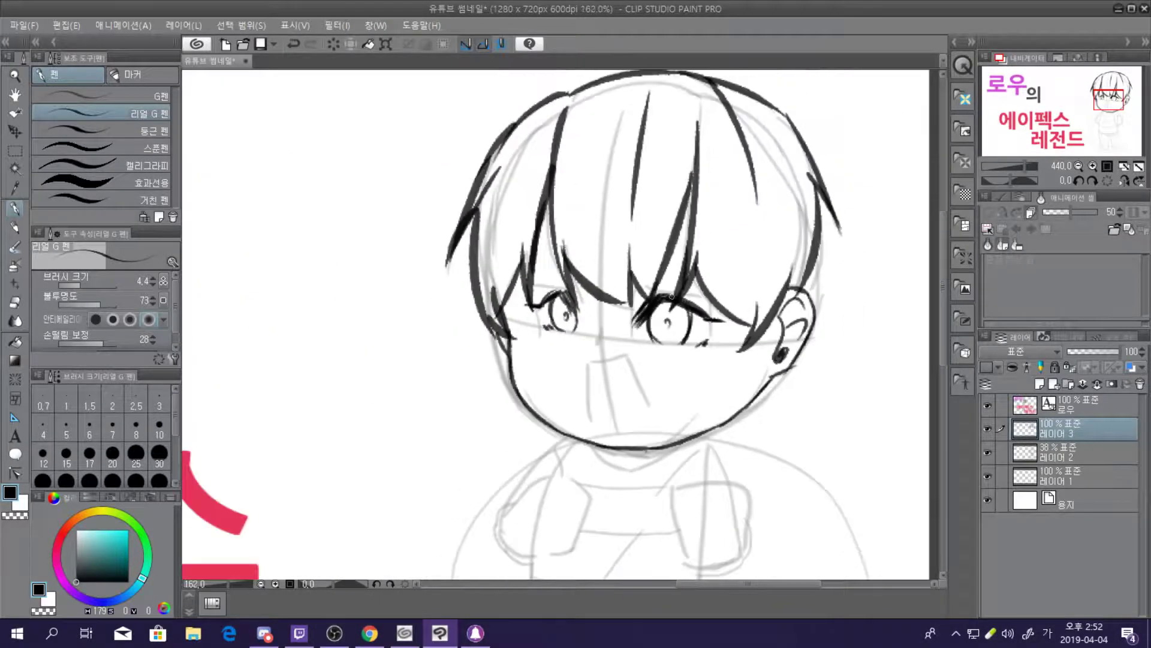
{"action": "scroll", "coordinate": [617, 281], "scroll_direction": "up", "scroll_amount": 7}
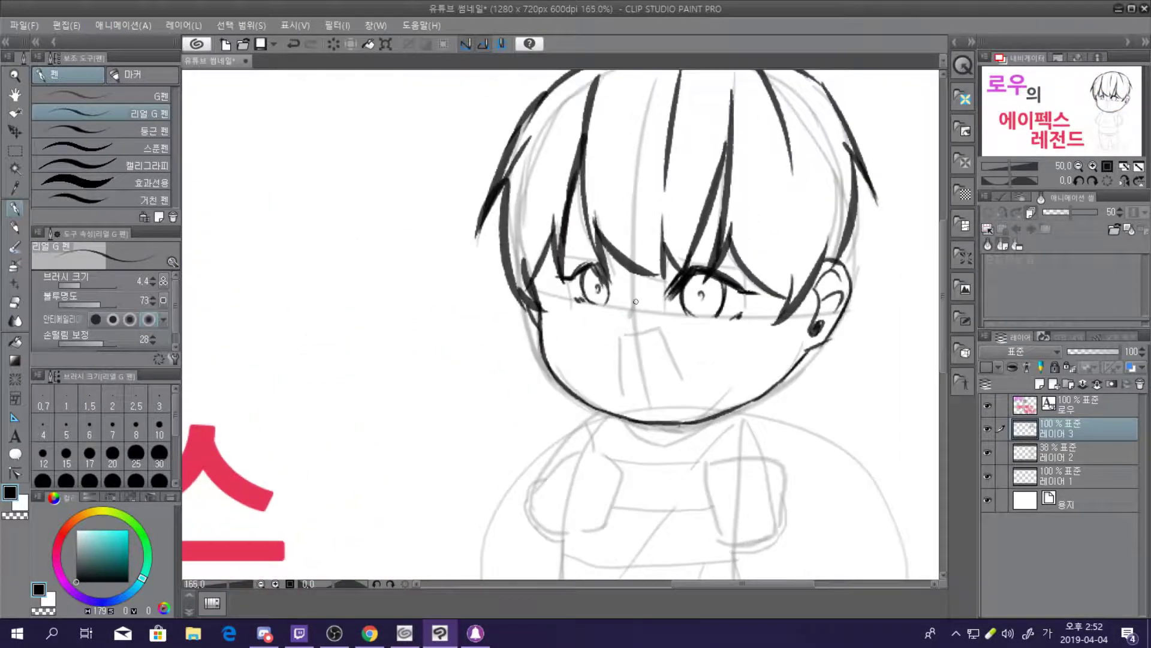
{"action": "scroll", "coordinate": [618, 282], "scroll_direction": "up", "scroll_amount": 1}
{"action": "key", "text": "ctrl+z"}
{"action": "key", "text": "ctrl+z"}
{"action": "key", "text": "ctrl+z"}
{"action": "key", "text": "ctrl+z"}
{"action": "key", "text": "ctrl+z"}
{"action": "key", "text": "ctrl+z"}
{"action": "key", "text": "ctrl+z"}
{"action": "key", "text": "ctrl+z"}
{"action": "key", "text": "ctrl+z"}
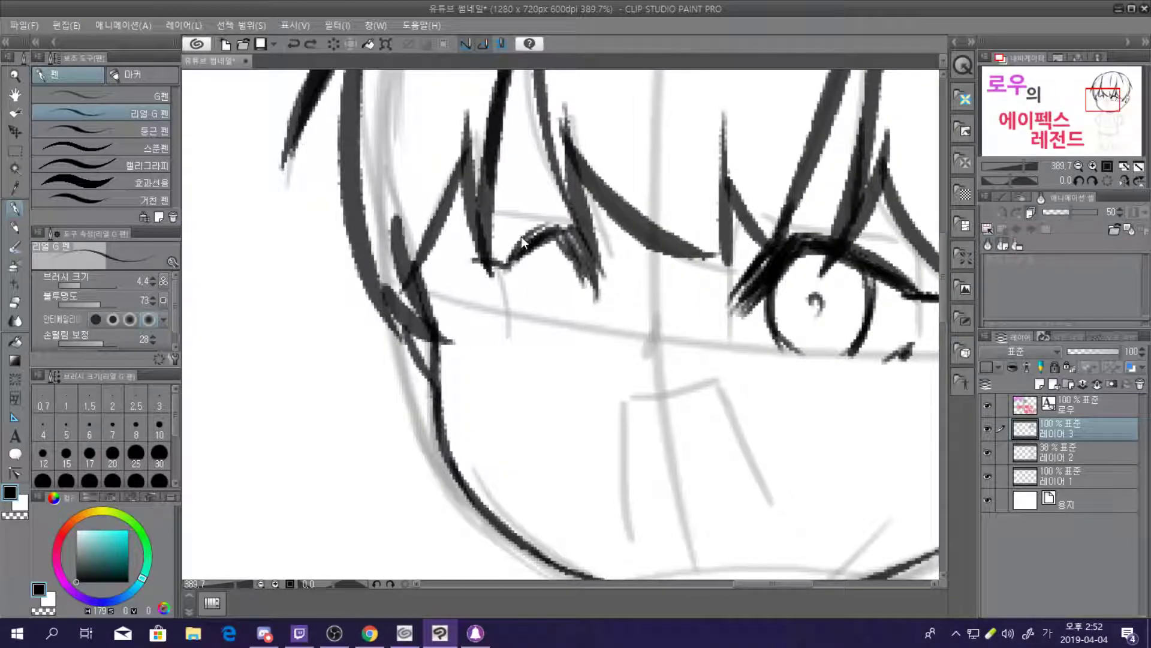
{"action": "key", "text": "ctrl+z"}
{"action": "key", "text": "ctrl+z"}
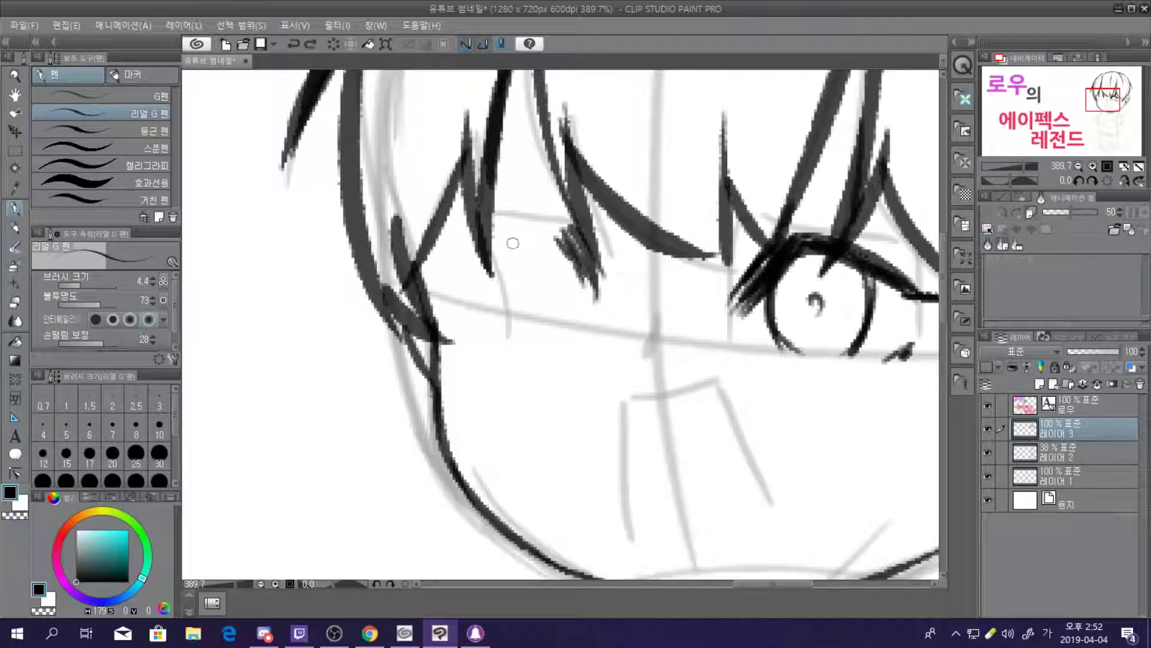
Ink a flatter upper lash arc with an outer tail for the left eye and the two side curves of its iris
{"action": "mouse_move", "coordinate": [497, 255]}
{"action": "left_mouse_down"}
{"action": "mouse_move", "coordinate": [545, 235]}
{"action": "mouse_move", "coordinate": [519, 238]}
{"action": "mouse_move", "coordinate": [524, 250]}
{"action": "mouse_move", "coordinate": [563, 226]}
{"action": "mouse_move", "coordinate": [513, 250]}
{"action": "mouse_move", "coordinate": [552, 230]}
{"action": "left_mouse_up"}
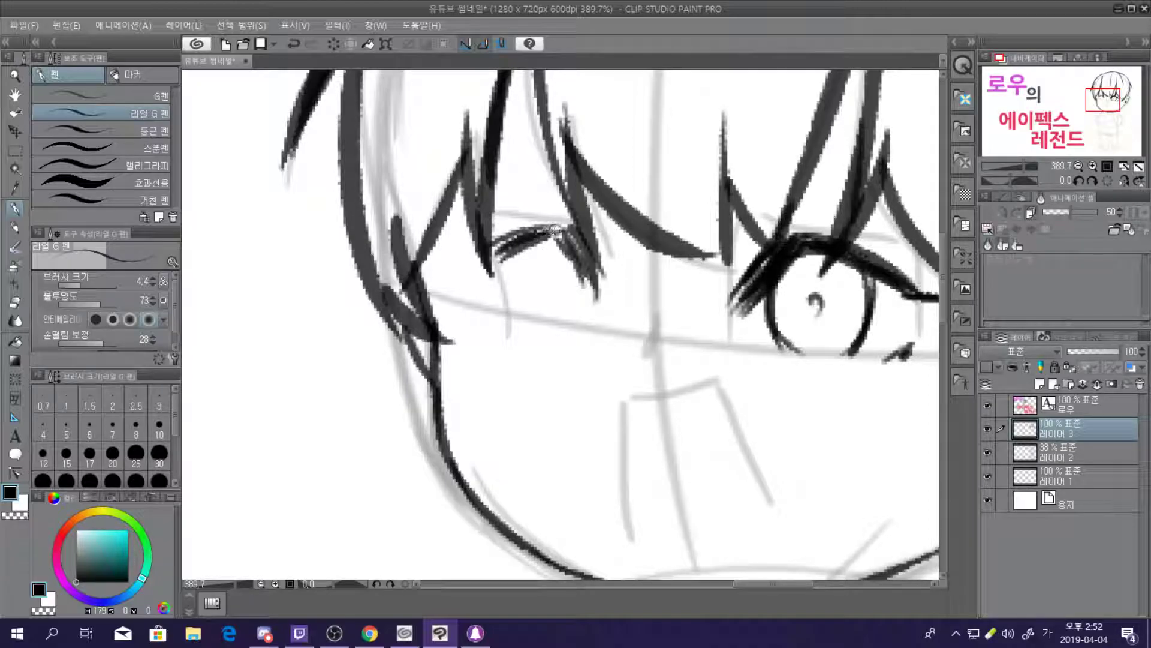
{"action": "mouse_move", "coordinate": [464, 263]}
{"action": "left_mouse_down"}
{"action": "mouse_move", "coordinate": [506, 254]}
{"action": "mouse_move", "coordinate": [452, 263]}
{"action": "mouse_move", "coordinate": [517, 248]}
{"action": "mouse_move", "coordinate": [480, 254]}
{"action": "left_mouse_up"}
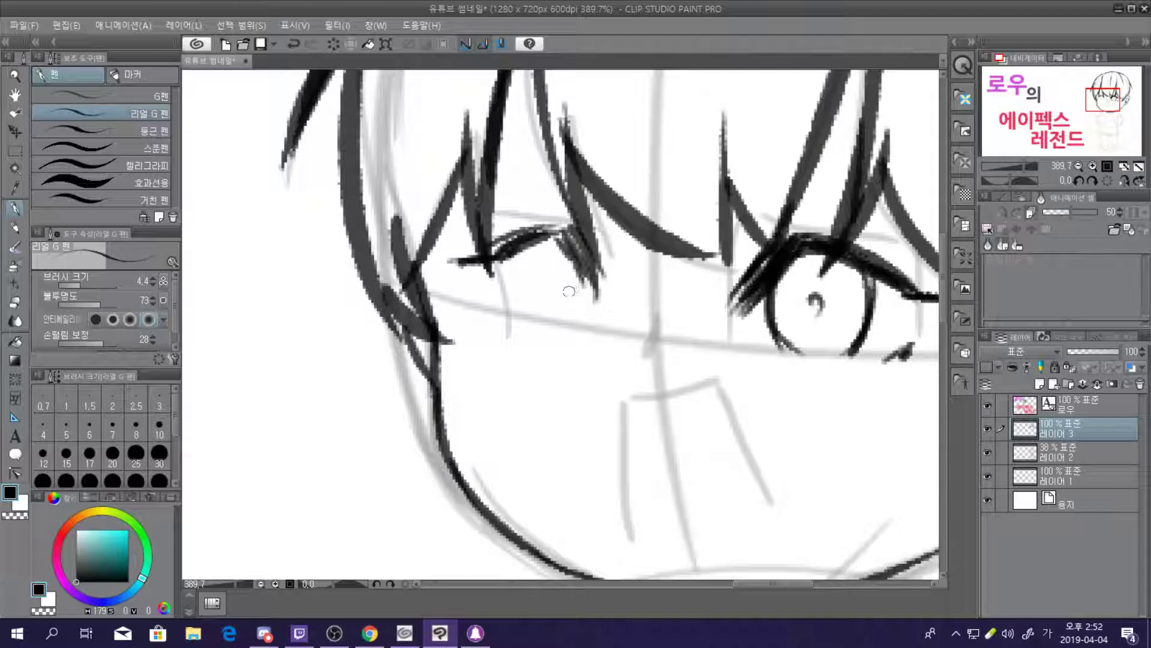
{"action": "mouse_move", "coordinate": [534, 324]}
{"action": "left_mouse_down"}
{"action": "mouse_move", "coordinate": [530, 273]}
{"action": "mouse_move", "coordinate": [551, 239]}
{"action": "left_mouse_up"}
{"action": "key", "text": "ctrl+z"}
{"action": "key", "text": "ctrl+z"}
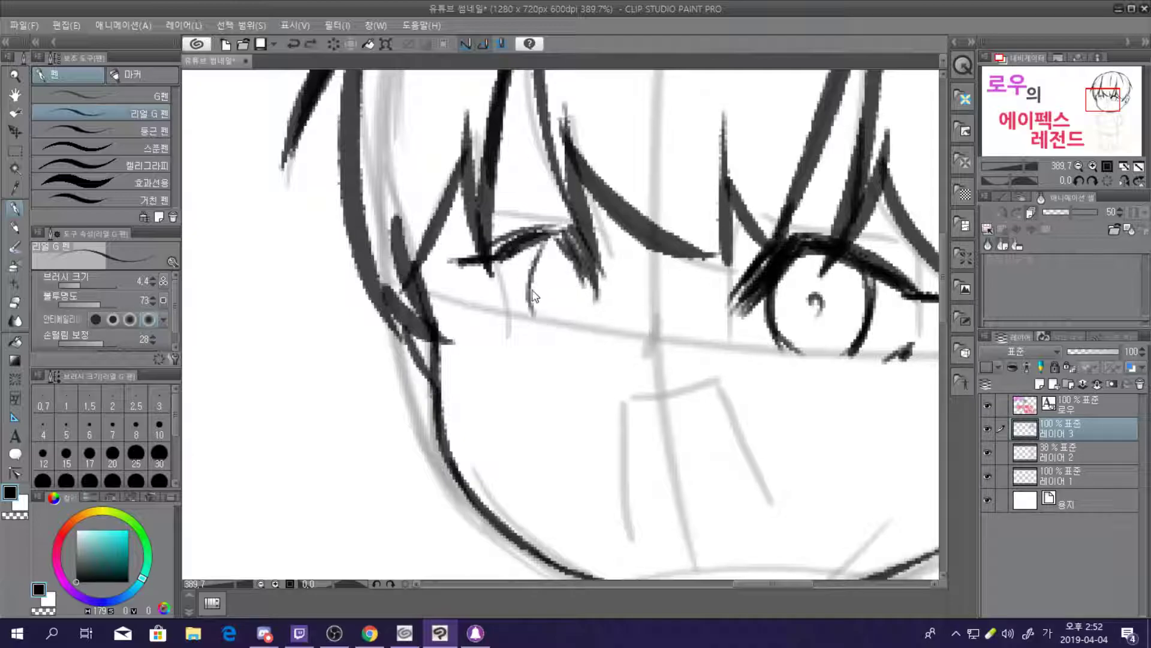
{"action": "mouse_move", "coordinate": [526, 314]}
{"action": "left_mouse_down"}
{"action": "mouse_move", "coordinate": [540, 235]}
{"action": "mouse_move", "coordinate": [532, 319]}
{"action": "mouse_move", "coordinate": [527, 300]}
{"action": "mouse_move", "coordinate": [555, 333]}
{"action": "left_mouse_up"}
{"action": "key", "text": "ctrl+z"}
{"action": "key", "text": "ctrl+z"}
{"action": "left_click_drag", "start_coordinate": [523, 294], "coordinate": [558, 334]}
{"action": "left_click_drag", "start_coordinate": [596, 275], "coordinate": [575, 337]}
{"action": "key", "text": "ctrl+z"}
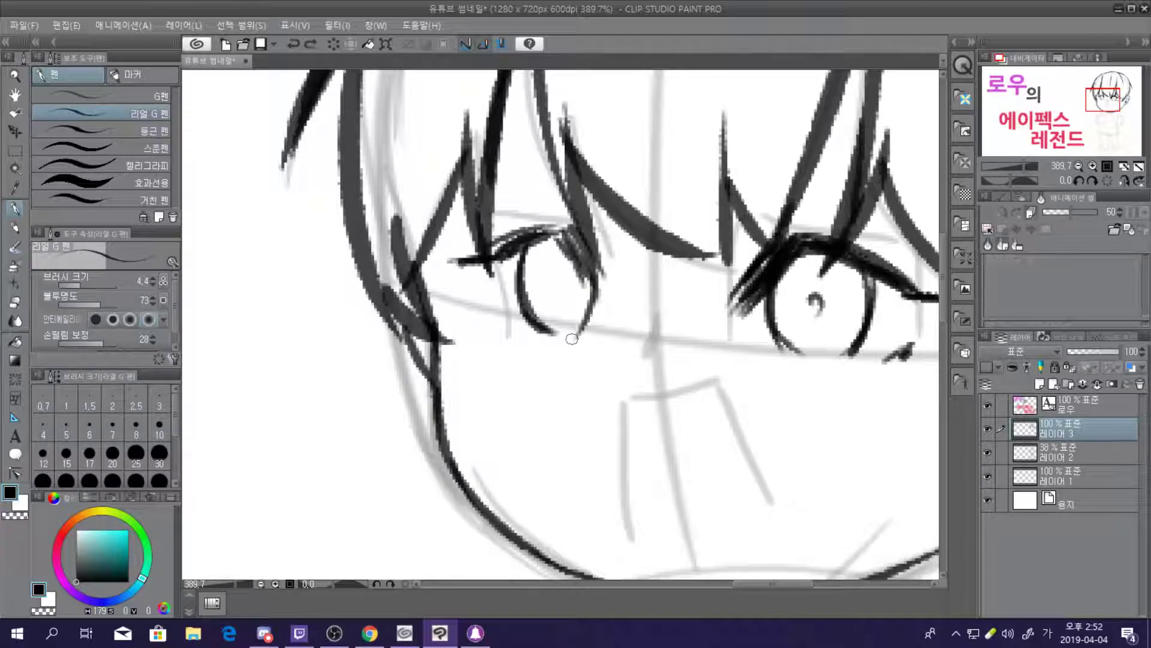
Ink a small oval pupil in the left eye and short lower lash marks below its outer corner
{"action": "mouse_move", "coordinate": [560, 289]}
{"action": "left_mouse_down"}
{"action": "mouse_move", "coordinate": [574, 296]}
{"action": "mouse_move", "coordinate": [563, 282]}
{"action": "left_mouse_up"}
{"action": "key", "text": "ctrl+z"}
{"action": "mouse_move", "coordinate": [517, 319]}
{"action": "left_mouse_down"}
{"action": "mouse_move", "coordinate": [531, 334]}
{"action": "mouse_move", "coordinate": [514, 336]}
{"action": "left_mouse_up"}
Thicken the left eye's upper lash line where it bends down to the inner corner
{"action": "scroll", "coordinate": [652, 295], "scroll_direction": "down", "scroll_amount": 5}
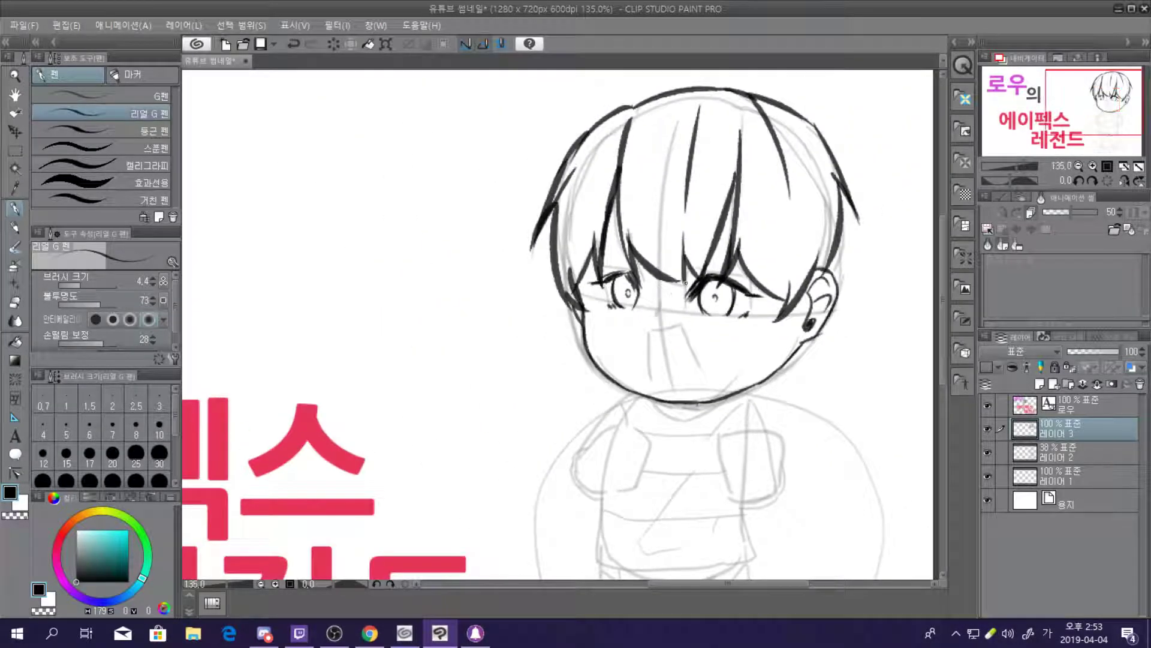
{"action": "scroll", "coordinate": [685, 282], "scroll_direction": "down", "scroll_amount": 3}
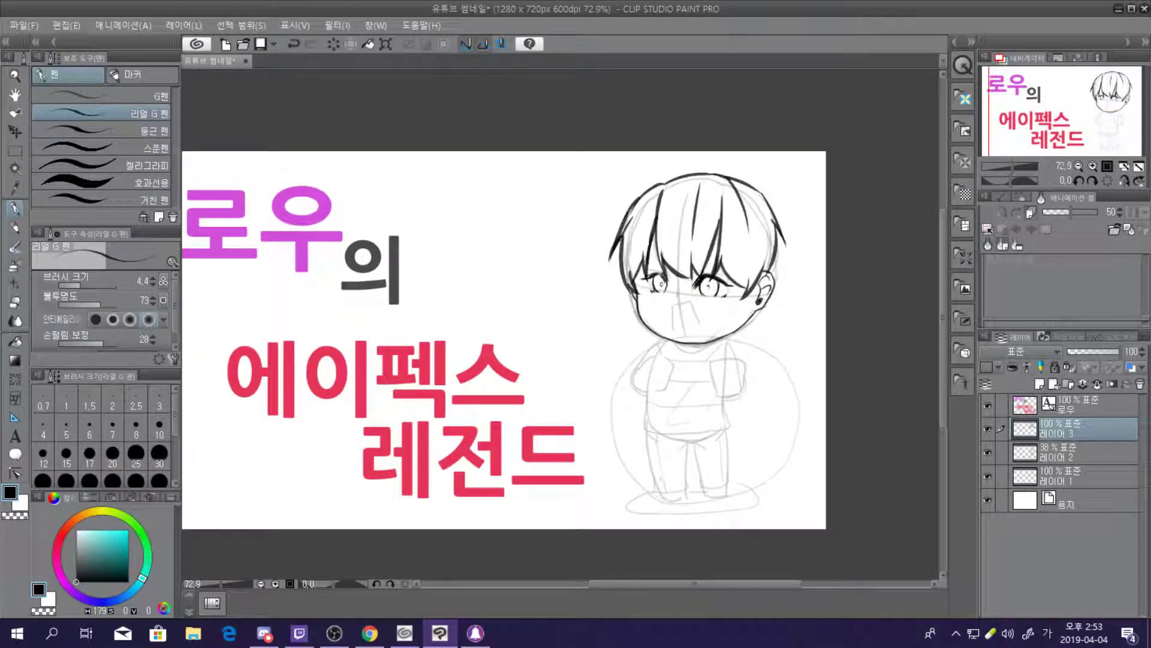
{"action": "scroll", "coordinate": [679, 299], "scroll_direction": "up", "scroll_amount": 8}
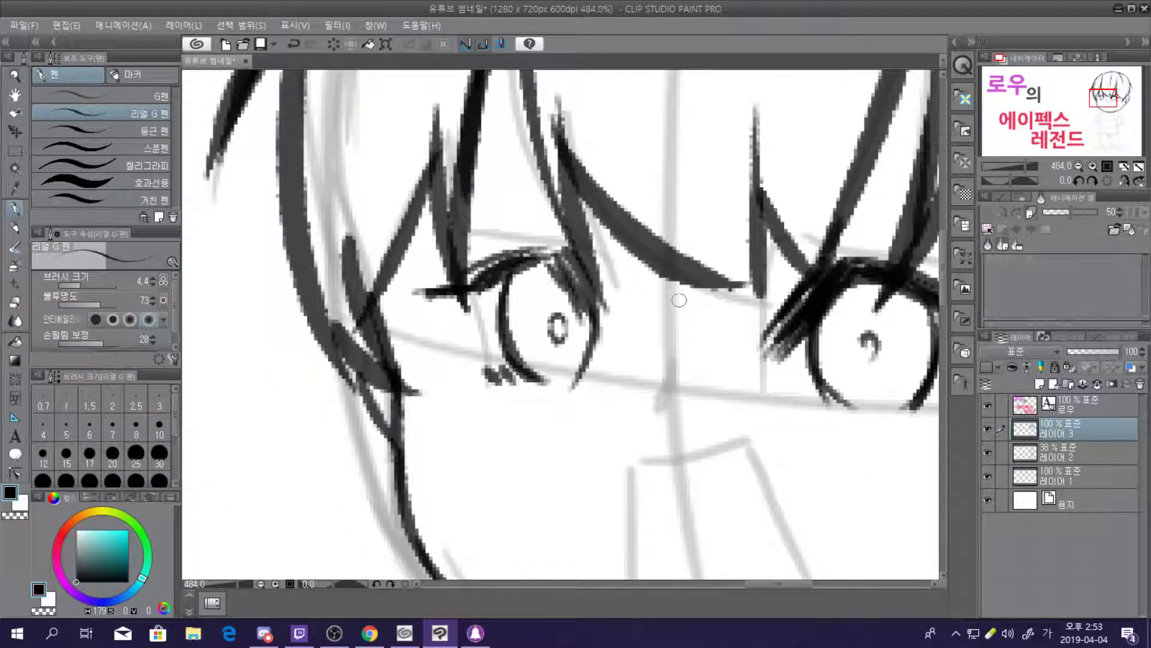
{"action": "scroll", "coordinate": [679, 299], "scroll_direction": "up", "scroll_amount": 1}
{"action": "mouse_move", "coordinate": [487, 225]}
{"action": "left_mouse_down"}
{"action": "mouse_move", "coordinate": [540, 259]}
{"action": "mouse_move", "coordinate": [520, 235]}
{"action": "mouse_move", "coordinate": [531, 253]}
{"action": "left_mouse_up"}
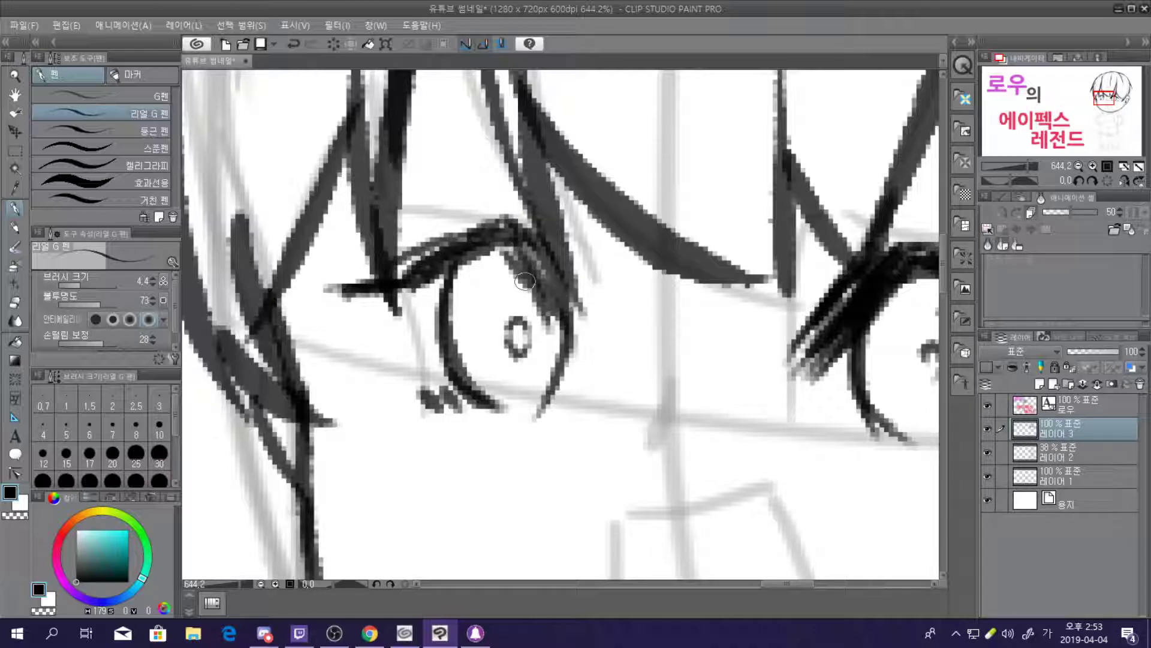
Ink the right eyebrow's outline over the fringe with an arched upper edge and a nearly straight lower edge
{"action": "scroll", "coordinate": [525, 280], "scroll_direction": "down", "scroll_amount": 9}
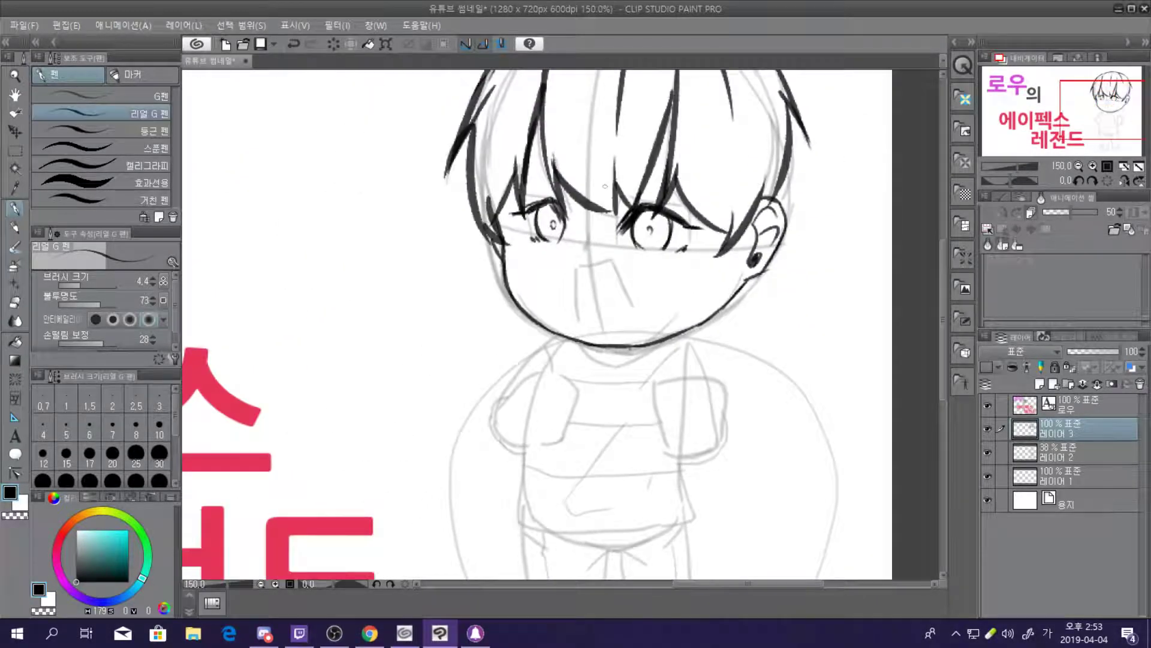
{"action": "scroll", "coordinate": [636, 185], "scroll_direction": "up", "scroll_amount": 4}
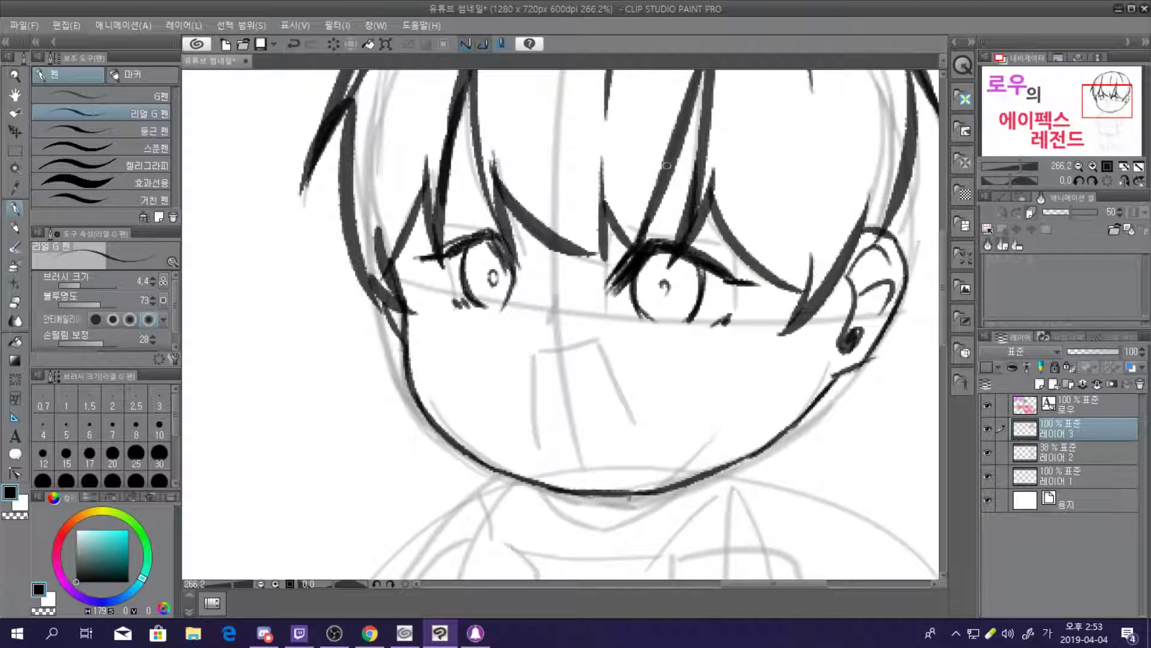
{"action": "left_click_drag", "start_coordinate": [605, 190], "coordinate": [738, 169]}
{"action": "key", "text": "ctrl+z"}
{"action": "mouse_move", "coordinate": [612, 200]}
{"action": "left_mouse_down"}
{"action": "mouse_move", "coordinate": [726, 157]}
{"action": "mouse_move", "coordinate": [753, 187]}
{"action": "left_mouse_up"}
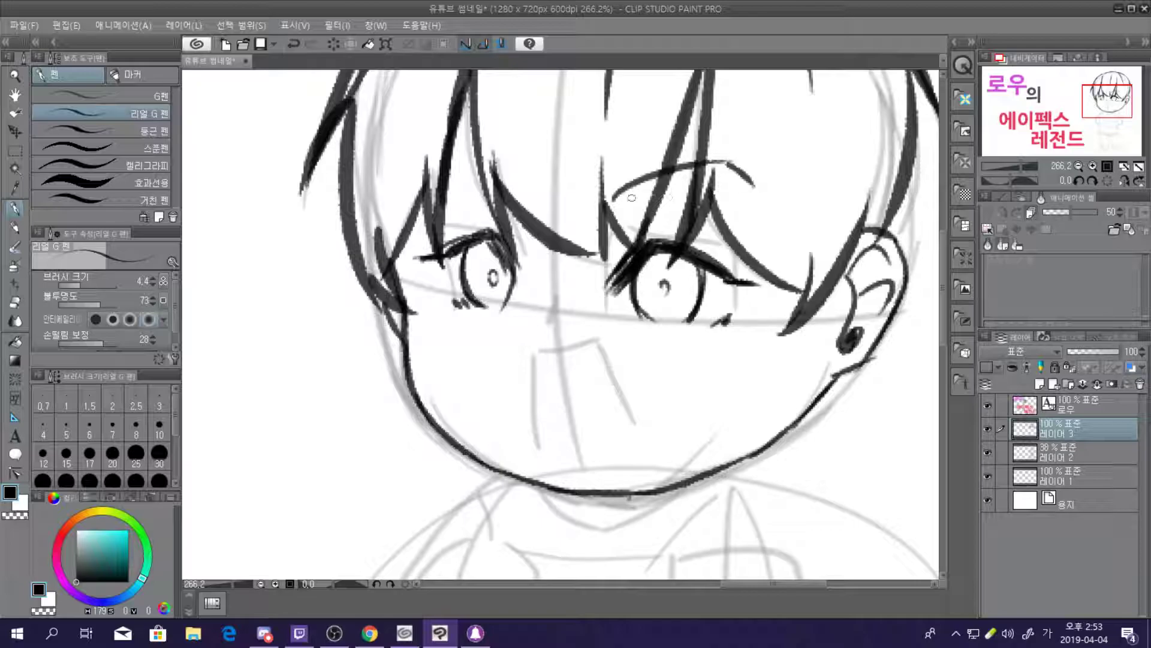
{"action": "left_click_drag", "start_coordinate": [615, 200], "coordinate": [765, 199]}
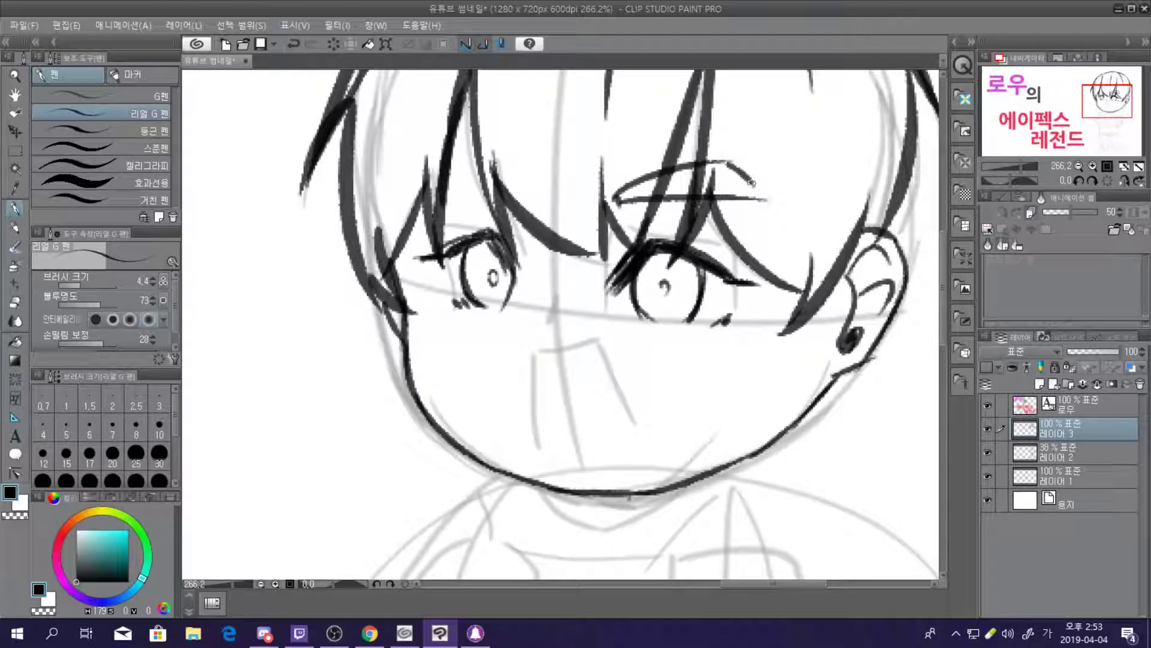
Ink the left eyebrow's outline over the fringe with two slanted edges and a closed outer end
{"action": "left_click_drag", "start_coordinate": [414, 159], "coordinate": [502, 189]}
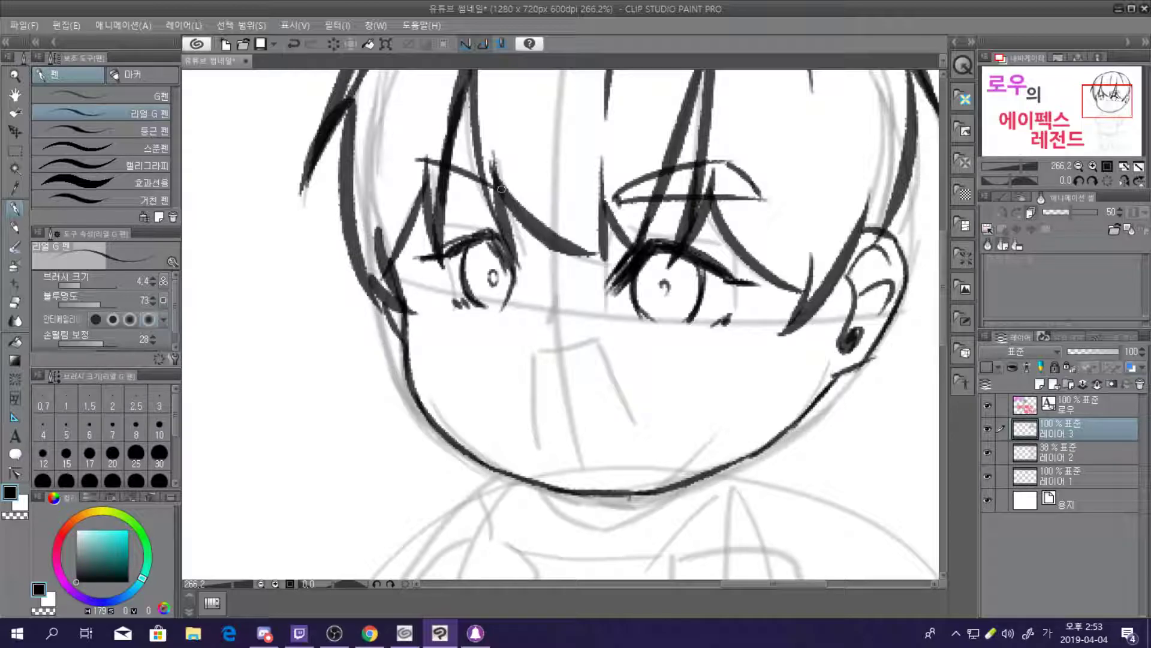
{"action": "mouse_move", "coordinate": [417, 166]}
{"action": "left_mouse_down"}
{"action": "mouse_move", "coordinate": [425, 191]}
{"action": "mouse_move", "coordinate": [503, 197]}
{"action": "left_mouse_up"}
{"action": "key", "text": "ctrl+minus"}
{"action": "key", "text": "ctrl+minus"}
{"action": "key", "text": "ctrl+minus"}
{"action": "key", "text": "ctrl+minus"}
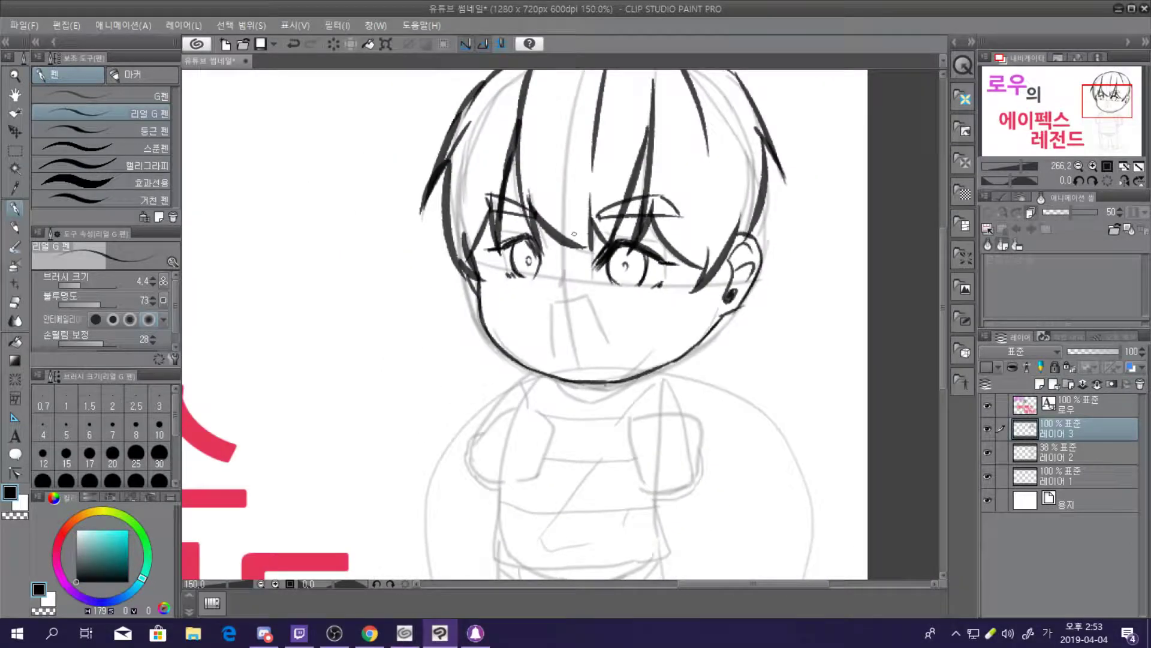
{"action": "scroll", "coordinate": [596, 240], "scroll_direction": "up", "scroll_amount": 10}
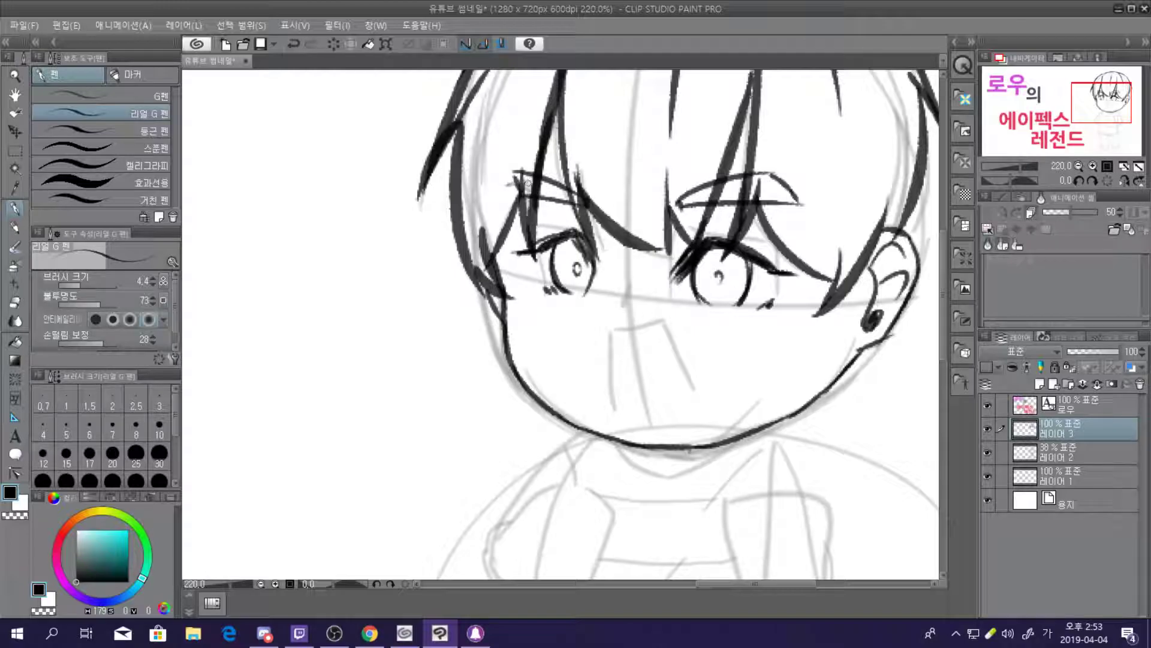
{"action": "mouse_move", "coordinate": [514, 175]}
{"action": "left_mouse_down"}
{"action": "mouse_move", "coordinate": [523, 190]}
{"action": "mouse_move", "coordinate": [508, 187]}
{"action": "mouse_move", "coordinate": [527, 171]}
{"action": "mouse_move", "coordinate": [507, 199]}
{"action": "mouse_move", "coordinate": [588, 204]}
{"action": "left_mouse_up"}
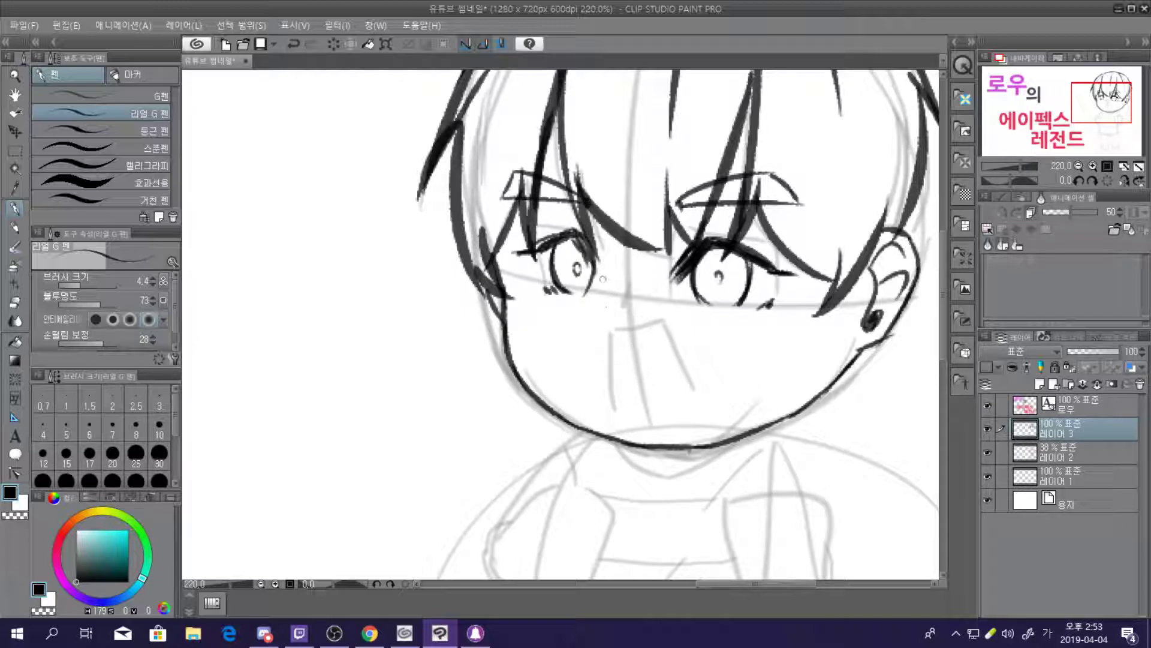
Ink a tiny vertical nose mark on the face's centre guideline, just below the eyes
{"action": "left_click_drag", "start_coordinate": [629, 290], "coordinate": [625, 301]}
{"action": "key", "text": "ctrl+z"}
{"action": "left_click_drag", "start_coordinate": [625, 287], "coordinate": [627, 317]}
{"action": "key", "text": "ctrl+z"}
{"action": "left_click_drag", "start_coordinate": [625, 295], "coordinate": [624, 311]}
Ink the open mouth's outline over the sketch with a slanted upper edge, two sides flaring downward and a closing lower edge
{"action": "left_click_drag", "start_coordinate": [608, 334], "coordinate": [616, 414]}
{"action": "key", "text": "ctrl+z"}
{"action": "mouse_move", "coordinate": [611, 333]}
{"action": "left_mouse_down"}
{"action": "mouse_move", "coordinate": [618, 414]}
{"action": "mouse_move", "coordinate": [654, 326]}
{"action": "mouse_move", "coordinate": [719, 415]}
{"action": "left_mouse_up"}
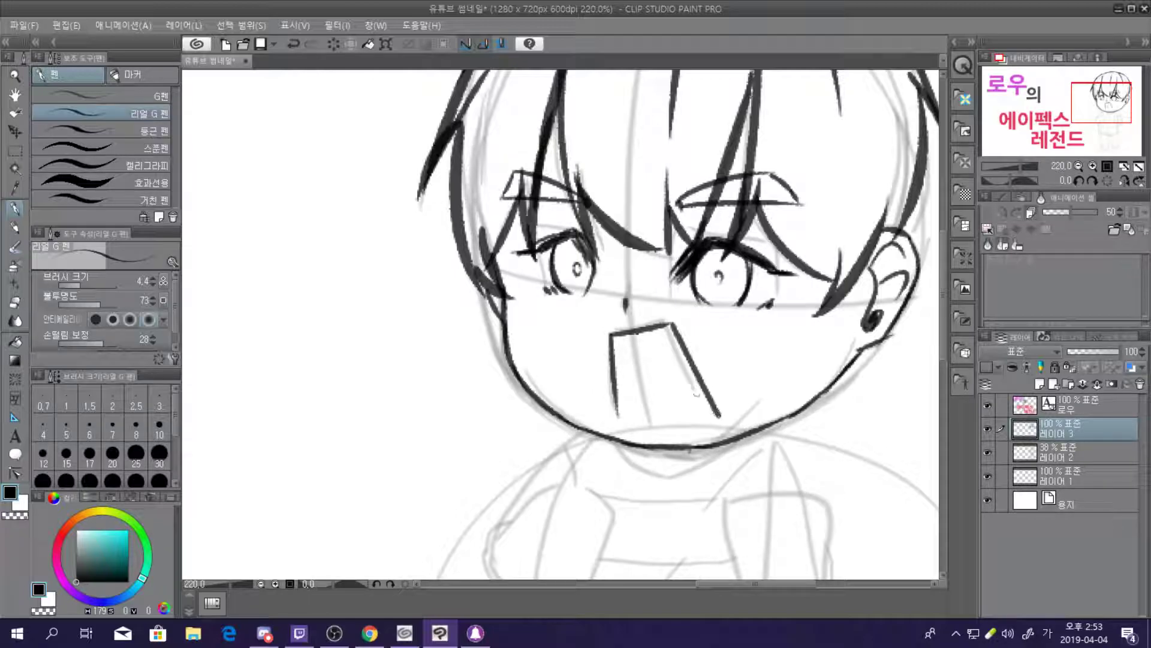
{"action": "key", "text": "ctrl+z"}
{"action": "left_click_drag", "start_coordinate": [668, 324], "coordinate": [679, 400]}
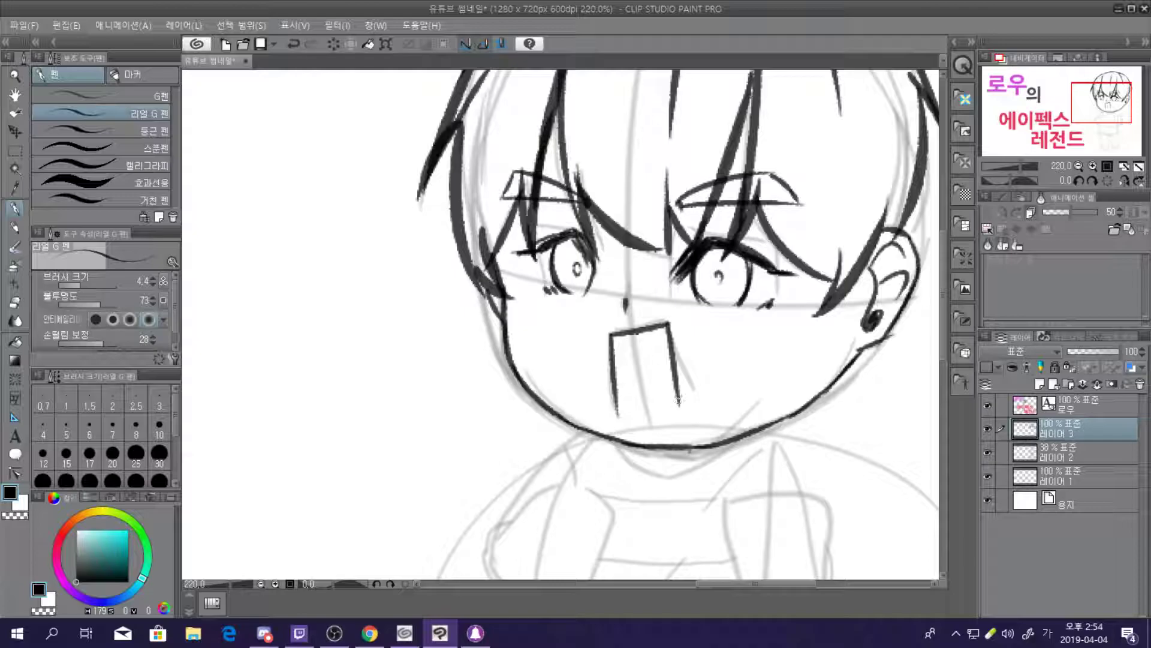
{"action": "key", "text": "ctrl+z"}
{"action": "left_click_drag", "start_coordinate": [668, 323], "coordinate": [692, 403]}
{"action": "key", "text": "ctrl+z"}
{"action": "key", "text": "ctrl+z"}
{"action": "left_click_drag", "start_coordinate": [668, 321], "coordinate": [693, 407]}
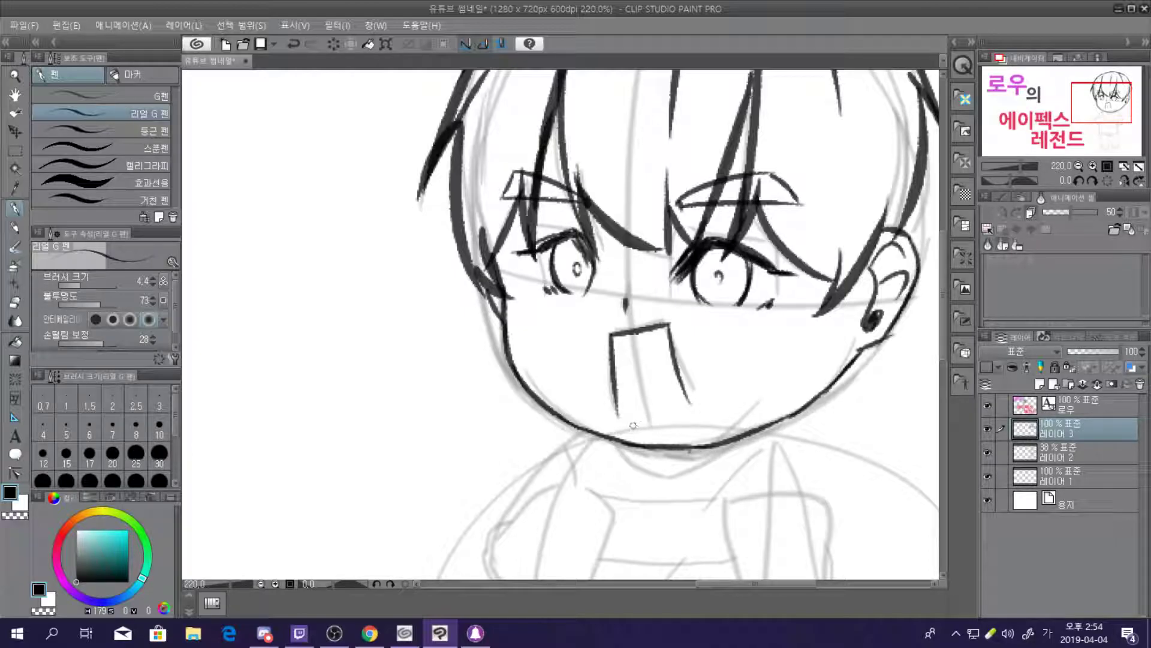
{"action": "left_click_drag", "start_coordinate": [619, 418], "coordinate": [692, 411]}
Ink a teeth line near the mouth's upper edge and fill the area below it with dense slanted hatching
{"action": "mouse_move", "coordinate": [616, 350]}
{"action": "left_mouse_down"}
{"action": "mouse_move", "coordinate": [666, 345]}
{"action": "mouse_move", "coordinate": [621, 415]}
{"action": "left_mouse_up"}
{"action": "mouse_move", "coordinate": [647, 346]}
{"action": "left_mouse_down"}
{"action": "mouse_move", "coordinate": [627, 420]}
{"action": "mouse_move", "coordinate": [643, 419]}
{"action": "left_mouse_up"}
{"action": "mouse_move", "coordinate": [668, 353]}
{"action": "left_mouse_down"}
{"action": "mouse_move", "coordinate": [651, 394]}
{"action": "mouse_move", "coordinate": [660, 417]}
{"action": "left_mouse_up"}
{"action": "mouse_move", "coordinate": [686, 378]}
{"action": "left_mouse_down"}
{"action": "mouse_move", "coordinate": [670, 414]}
{"action": "mouse_move", "coordinate": [682, 413]}
{"action": "left_mouse_up"}
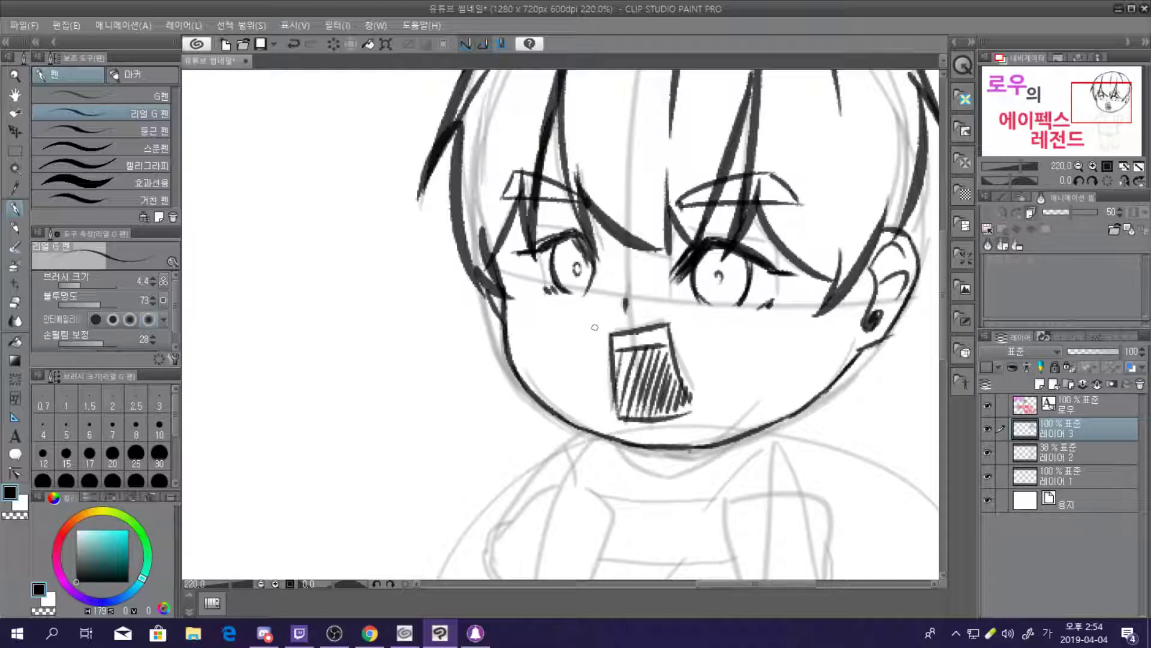
Ink rows of short slanted blush strokes on both cheeks beneath the eyes
{"action": "left_click_drag", "start_coordinate": [538, 302], "coordinate": [530, 332]}
{"action": "mouse_move", "coordinate": [552, 300]}
{"action": "left_mouse_down"}
{"action": "mouse_move", "coordinate": [541, 328]}
{"action": "mouse_move", "coordinate": [552, 321]}
{"action": "left_mouse_up"}
{"action": "left_click_drag", "start_coordinate": [569, 300], "coordinate": [569, 318]}
{"action": "left_click_drag", "start_coordinate": [584, 305], "coordinate": [587, 316]}
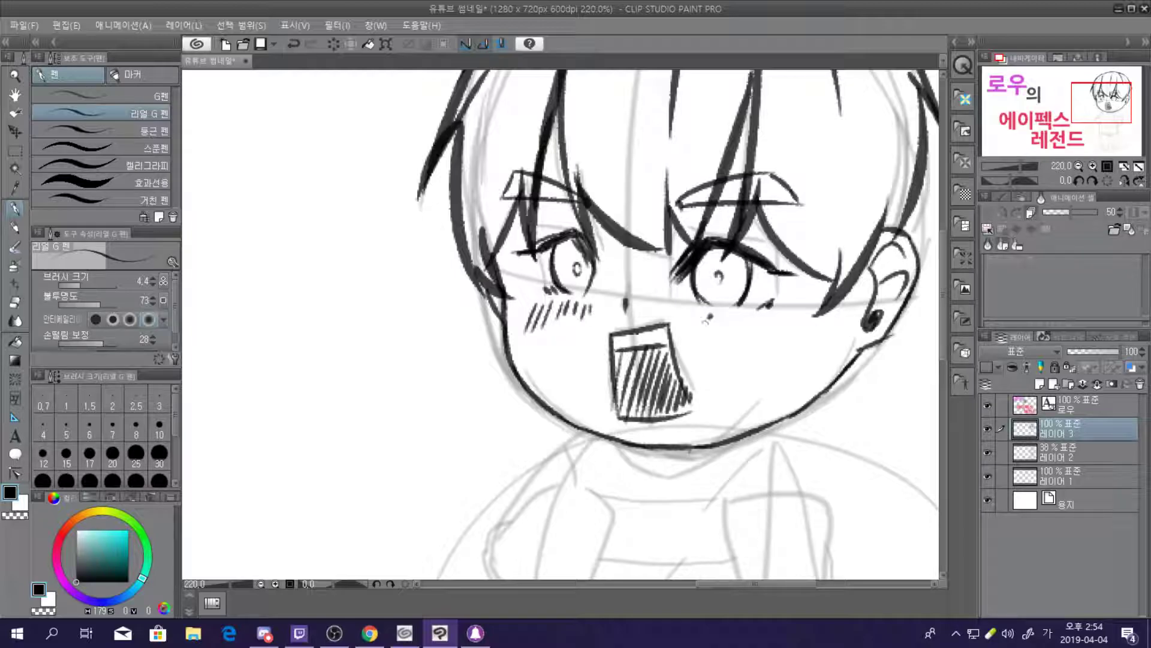
{"action": "left_click_drag", "start_coordinate": [722, 313], "coordinate": [714, 334]}
{"action": "left_click_drag", "start_coordinate": [729, 314], "coordinate": [731, 337]}
{"action": "left_click_drag", "start_coordinate": [744, 319], "coordinate": [746, 338]}
{"action": "left_click_drag", "start_coordinate": [760, 324], "coordinate": [756, 341]}
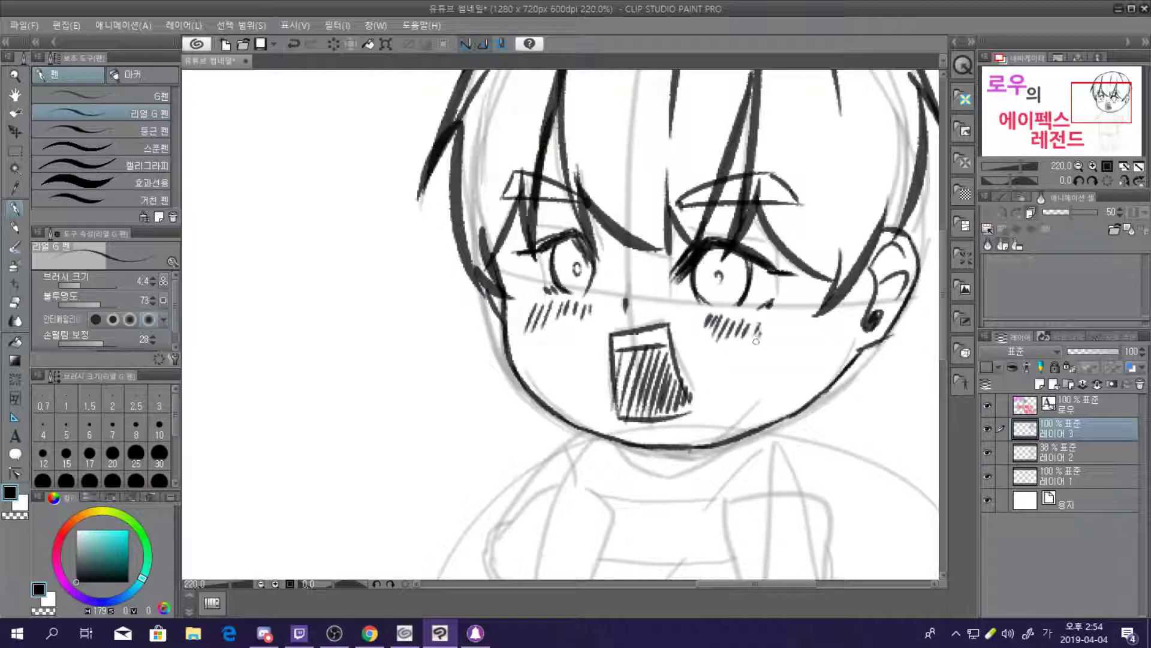
Examine the inked face in whole-canvas and close-up views
{"action": "scroll", "coordinate": [756, 341], "scroll_direction": "down", "scroll_amount": 8}
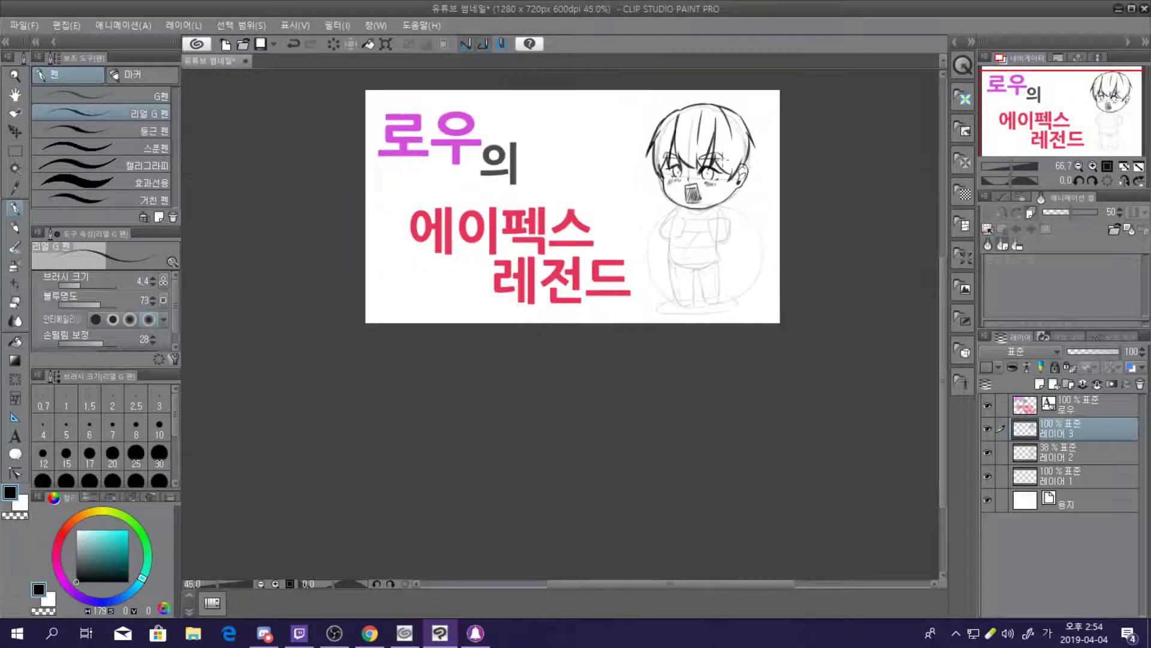
{"action": "scroll", "coordinate": [733, 167], "scroll_direction": "up", "scroll_amount": 8}
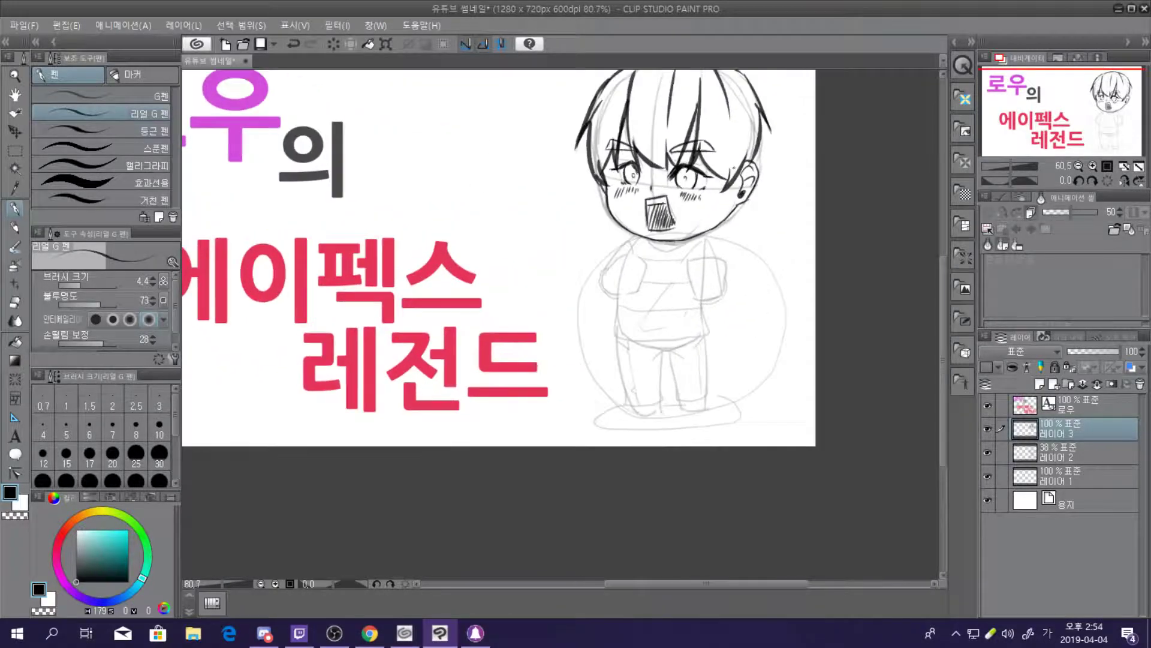
{"action": "scroll", "coordinate": [701, 241], "scroll_direction": "down", "scroll_amount": 7}
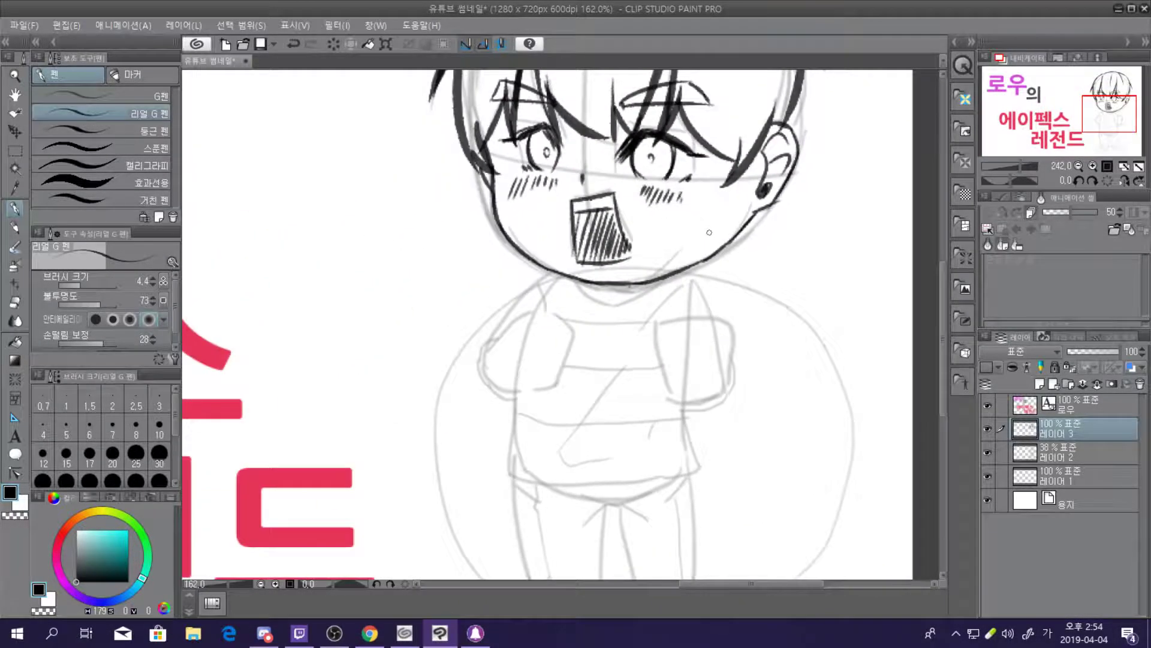
{"action": "scroll", "coordinate": [757, 205], "scroll_direction": "up", "scroll_amount": 6}
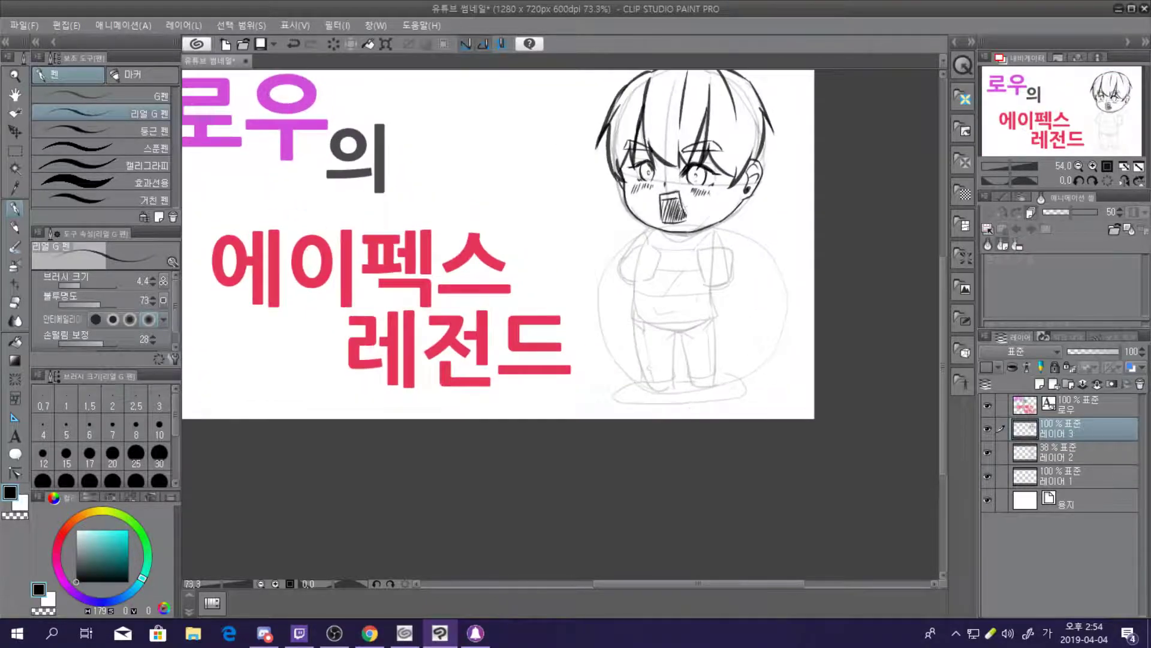
{"action": "scroll", "coordinate": [765, 203], "scroll_direction": "up", "scroll_amount": 2}
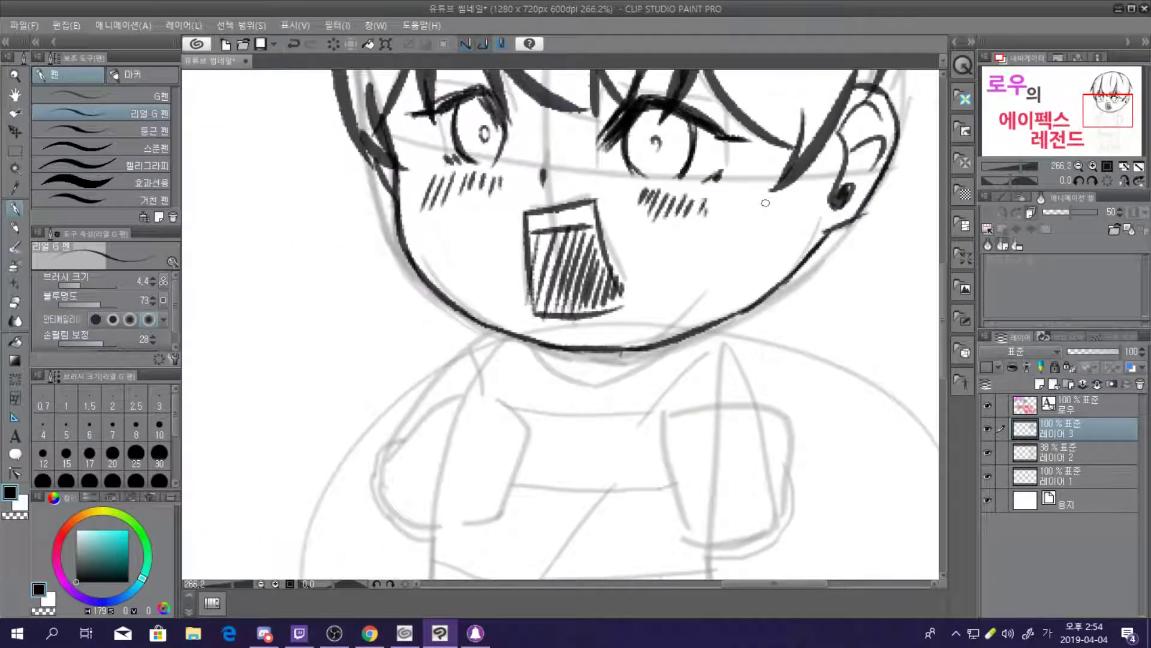
{"action": "scroll", "coordinate": [786, 213], "scroll_direction": "down", "scroll_amount": 1}
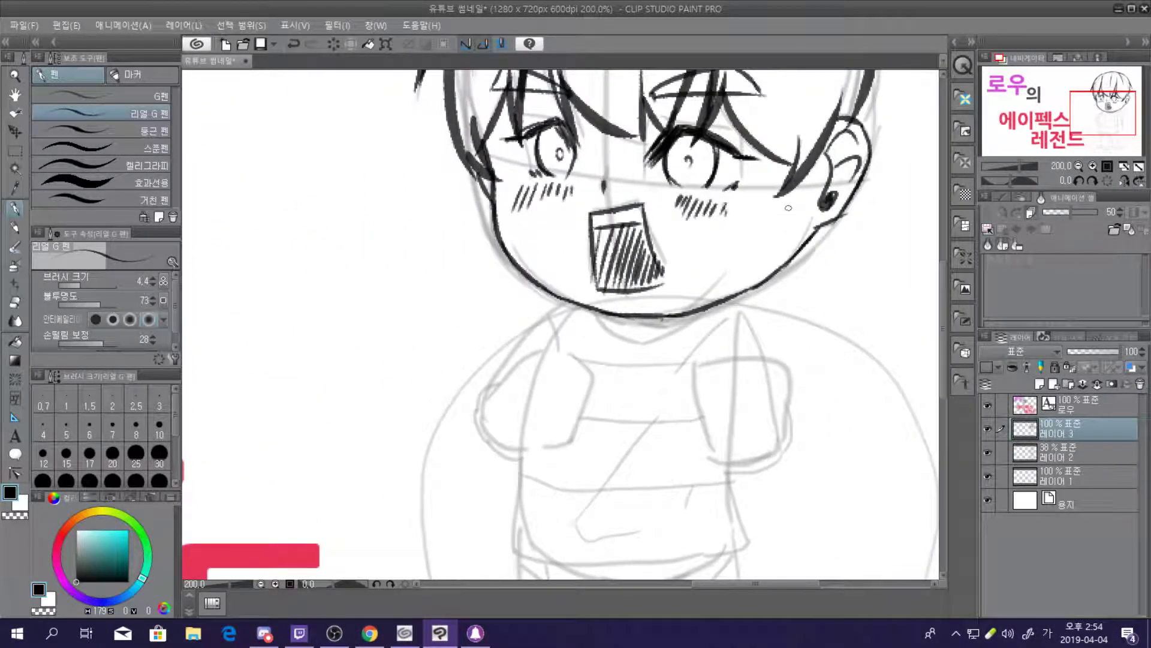
{"action": "scroll", "coordinate": [788, 207], "scroll_direction": "down", "scroll_amount": 5}
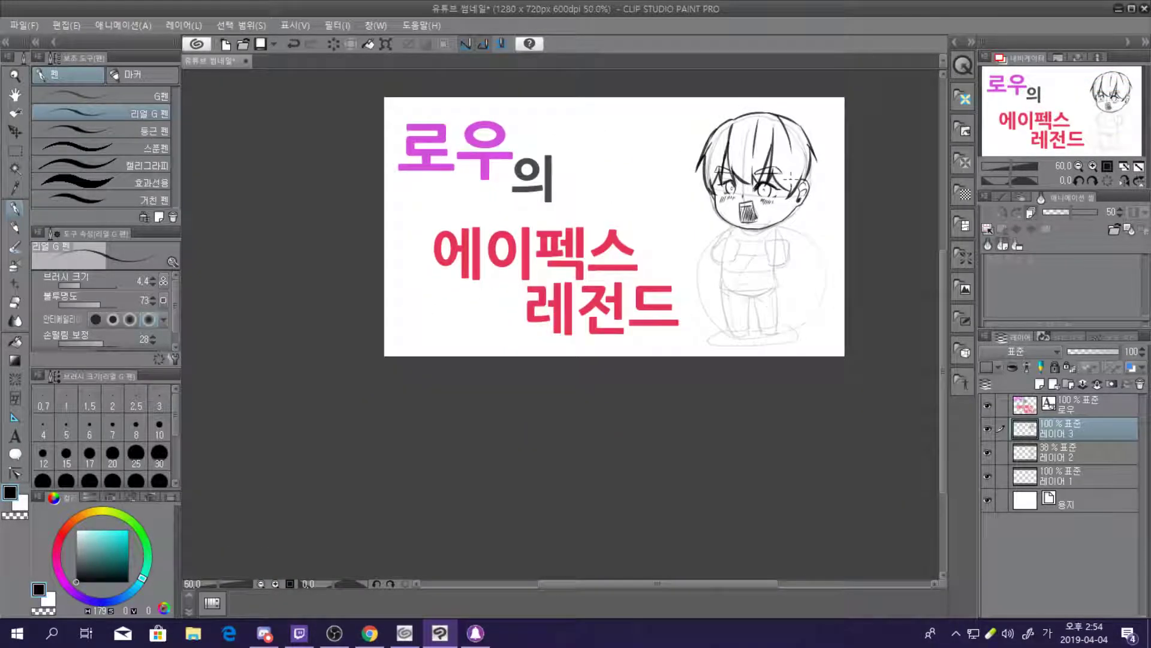
Ink the left arm's outer line from the chin down, the rounded hand shape, and the inner contour lines along its outer side
{"action": "scroll", "coordinate": [792, 229], "scroll_direction": "up", "scroll_amount": 7}
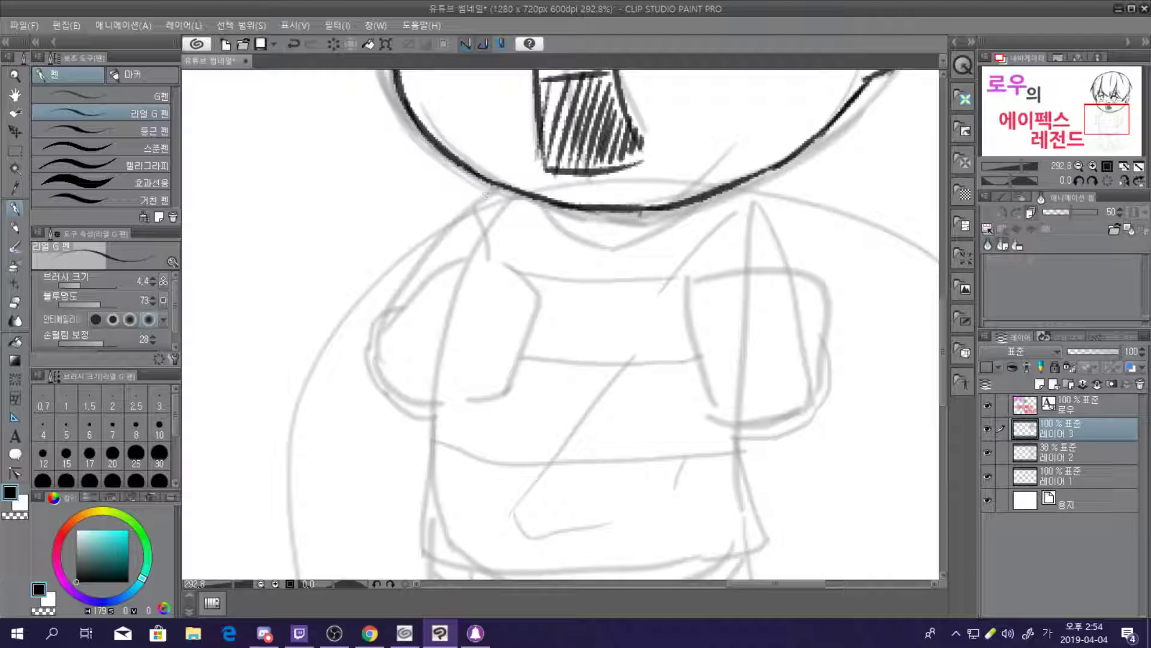
{"action": "mouse_move", "coordinate": [498, 181]}
{"action": "left_mouse_down"}
{"action": "mouse_move", "coordinate": [451, 219]}
{"action": "mouse_move", "coordinate": [363, 337]}
{"action": "mouse_move", "coordinate": [364, 378]}
{"action": "mouse_move", "coordinate": [436, 415]}
{"action": "left_mouse_up"}
{"action": "key", "text": "ctrl+z"}
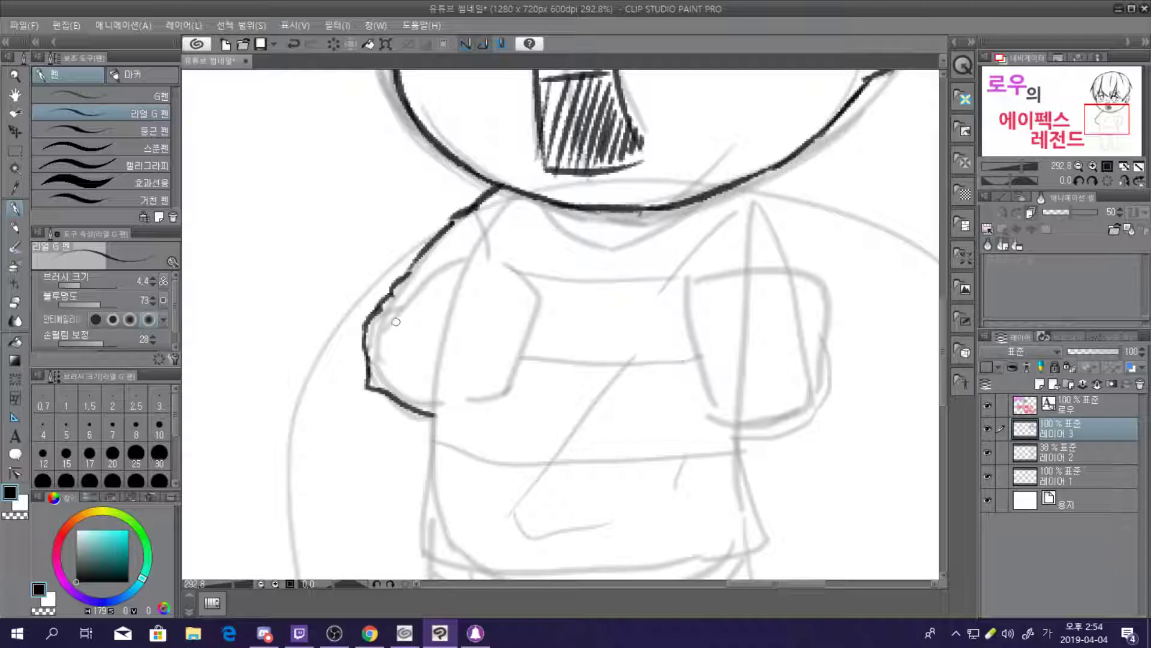
{"action": "mouse_move", "coordinate": [382, 332]}
{"action": "left_mouse_down"}
{"action": "mouse_move", "coordinate": [465, 255]}
{"action": "mouse_move", "coordinate": [523, 273]}
{"action": "mouse_move", "coordinate": [528, 327]}
{"action": "mouse_move", "coordinate": [499, 388]}
{"action": "mouse_move", "coordinate": [427, 412]}
{"action": "left_mouse_up"}
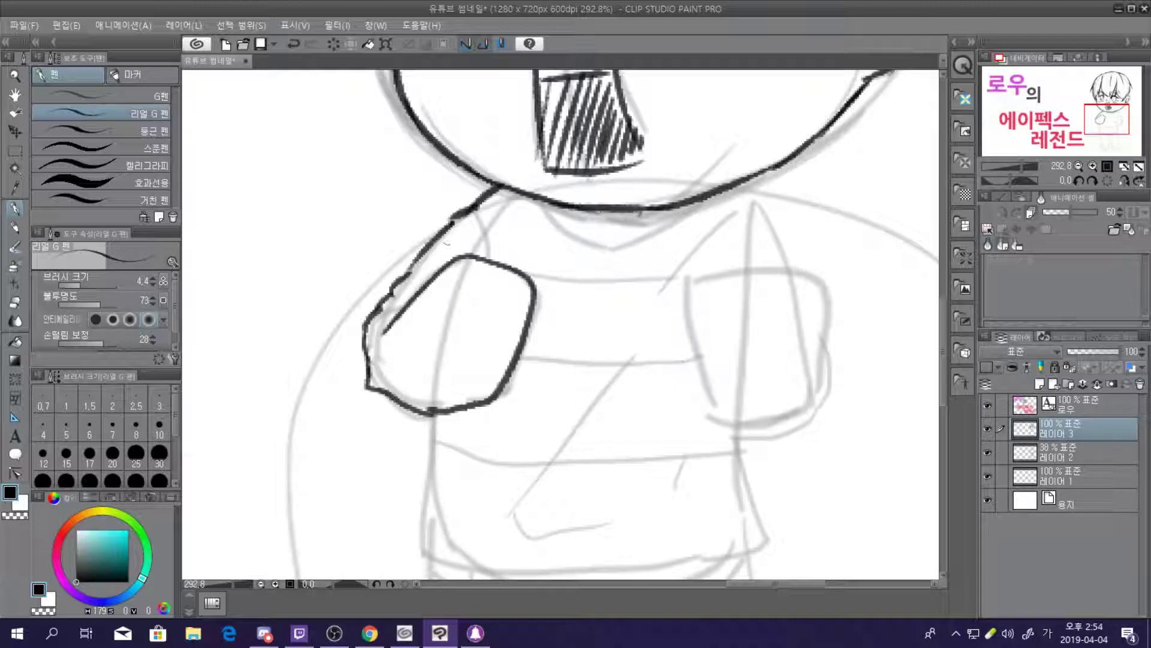
{"action": "mouse_move", "coordinate": [367, 353]}
{"action": "left_mouse_down"}
{"action": "mouse_move", "coordinate": [388, 322]}
{"action": "mouse_move", "coordinate": [376, 369]}
{"action": "mouse_move", "coordinate": [421, 415]}
{"action": "left_mouse_up"}
{"action": "key", "text": "ctrl+z"}
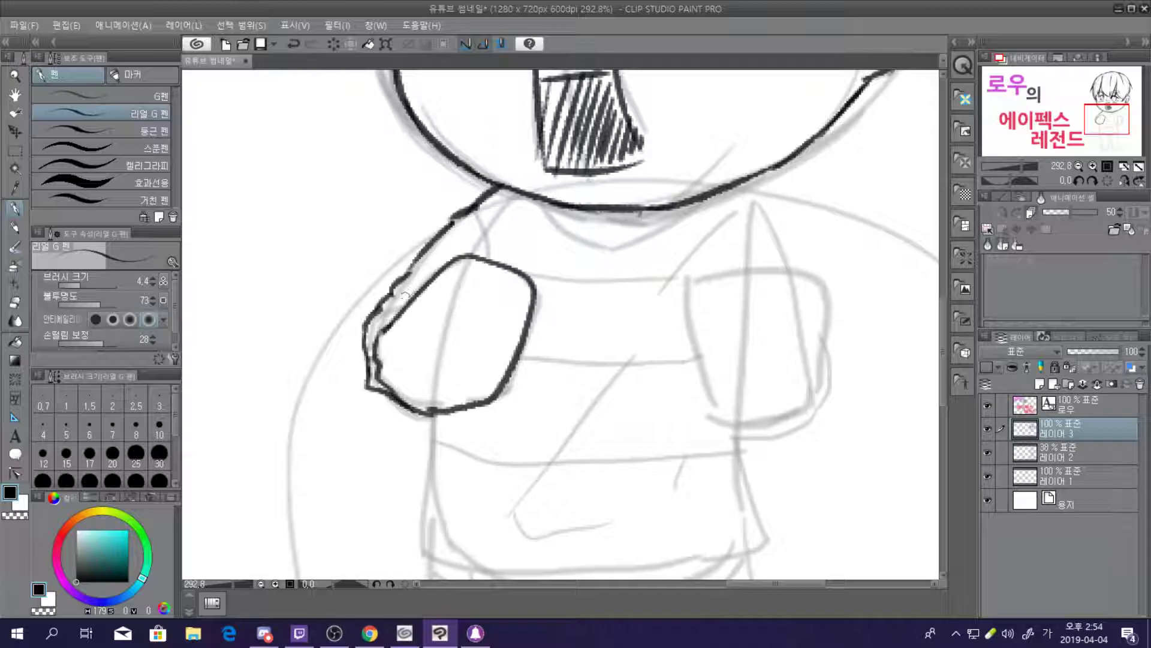
{"action": "left_click_drag", "start_coordinate": [374, 316], "coordinate": [454, 257]}
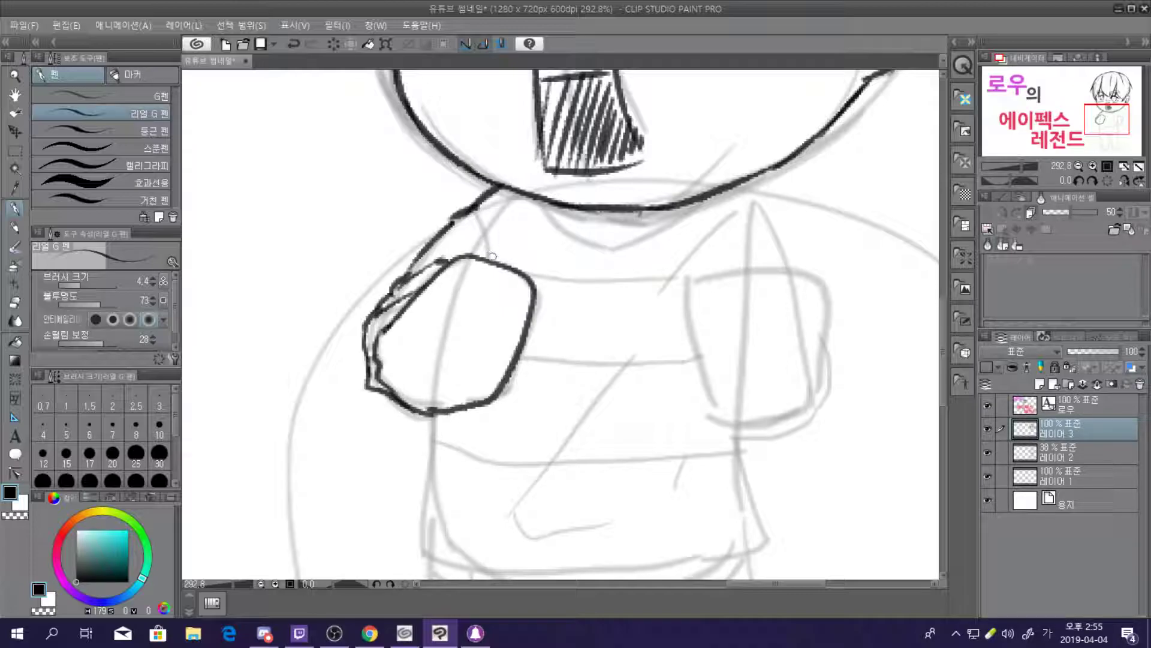
Ink a short seam line at the left shoulder and a curved neckline under the chin
{"action": "left_click_drag", "start_coordinate": [477, 217], "coordinate": [489, 270]}
{"action": "key", "text": "ctrl+z"}
{"action": "left_click_drag", "start_coordinate": [478, 204], "coordinate": [484, 254]}
{"action": "key", "text": "ctrl+z"}
{"action": "left_click_drag", "start_coordinate": [477, 211], "coordinate": [485, 258]}
{"action": "mouse_move", "coordinate": [550, 205]}
{"action": "left_mouse_down"}
{"action": "mouse_move", "coordinate": [572, 231]}
{"action": "mouse_move", "coordinate": [626, 245]}
{"action": "mouse_move", "coordinate": [704, 198]}
{"action": "mouse_move", "coordinate": [771, 216]}
{"action": "left_mouse_up"}
{"action": "key", "text": "ctrl+z"}
Ink the right shoulder's slope down to the hand and two short armhole lines inside it
{"action": "mouse_move", "coordinate": [738, 179]}
{"action": "left_mouse_down"}
{"action": "mouse_move", "coordinate": [783, 216]}
{"action": "mouse_move", "coordinate": [813, 278]}
{"action": "left_mouse_up"}
{"action": "left_click_drag", "start_coordinate": [770, 215], "coordinate": [746, 266]}
{"action": "left_click_drag", "start_coordinate": [753, 208], "coordinate": [748, 258]}
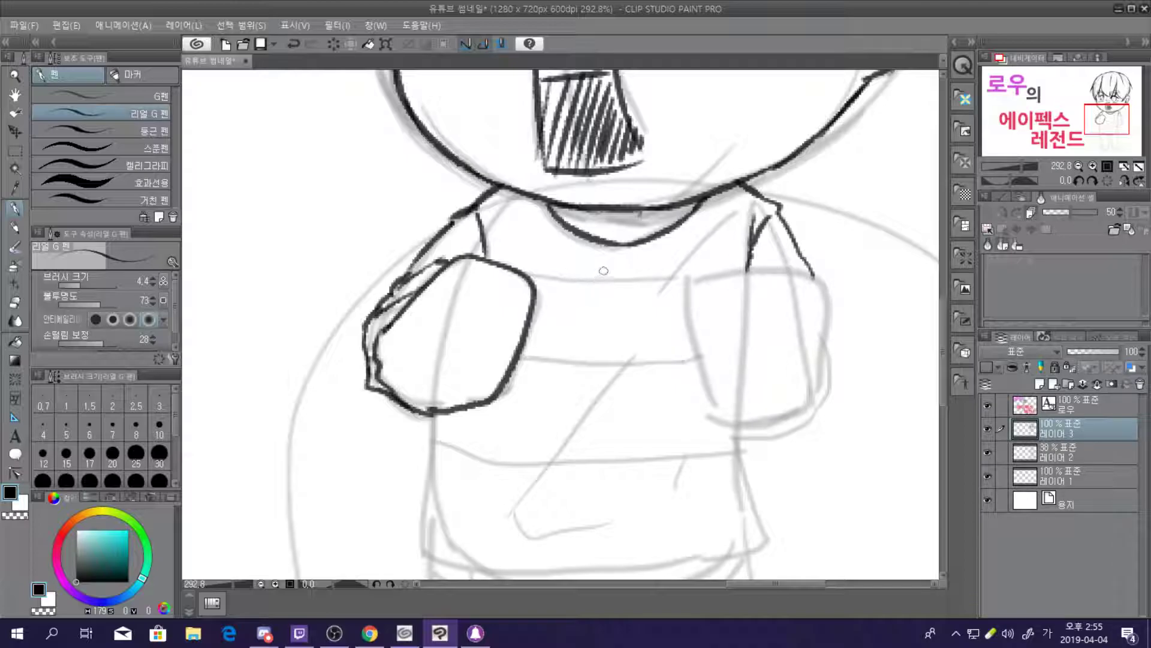
Ink the right hand's closed outline as a rounded shape that narrows toward the bottom
{"action": "mouse_move", "coordinate": [531, 277]}
{"action": "left_mouse_down"}
{"action": "mouse_move", "coordinate": [729, 282]}
{"action": "mouse_move", "coordinate": [792, 269]}
{"action": "mouse_move", "coordinate": [826, 311]}
{"action": "mouse_move", "coordinate": [808, 394]}
{"action": "left_mouse_up"}
{"action": "key", "text": "ctrl+z"}
{"action": "mouse_move", "coordinate": [681, 277]}
{"action": "left_mouse_down"}
{"action": "mouse_move", "coordinate": [684, 318]}
{"action": "mouse_move", "coordinate": [725, 419]}
{"action": "mouse_move", "coordinate": [682, 298]}
{"action": "mouse_move", "coordinate": [721, 400]}
{"action": "left_mouse_up"}
{"action": "key", "text": "ctrl+z"}
{"action": "key", "text": "ctrl+0"}
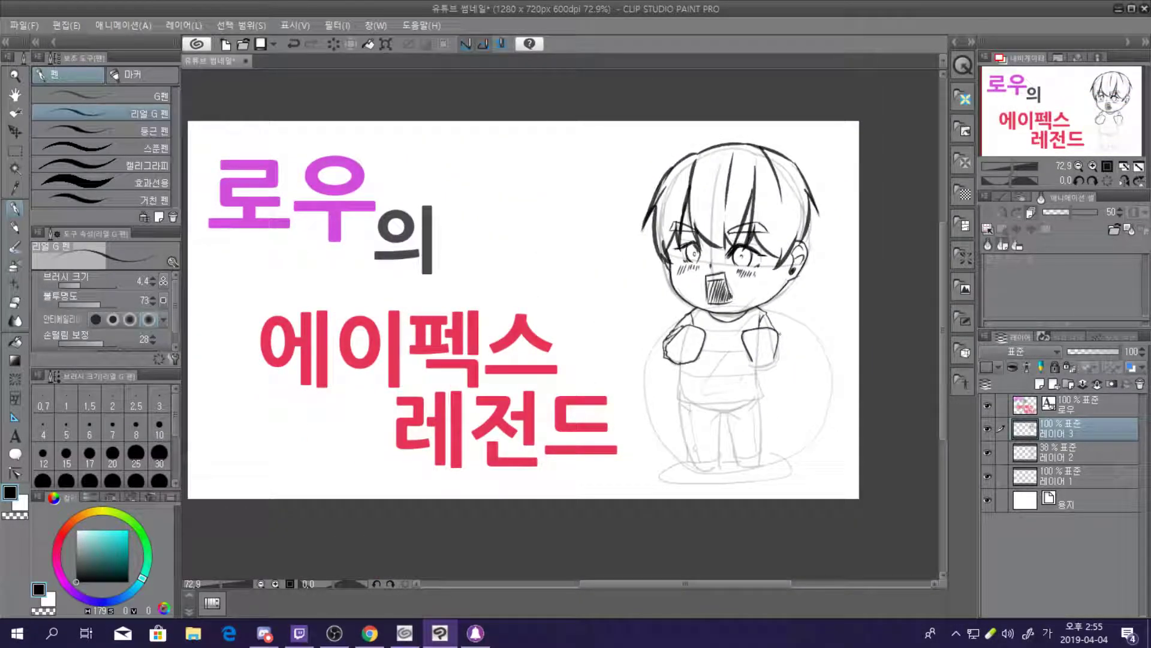
{"action": "scroll", "coordinate": [779, 333], "scroll_direction": "up", "scroll_amount": 8}
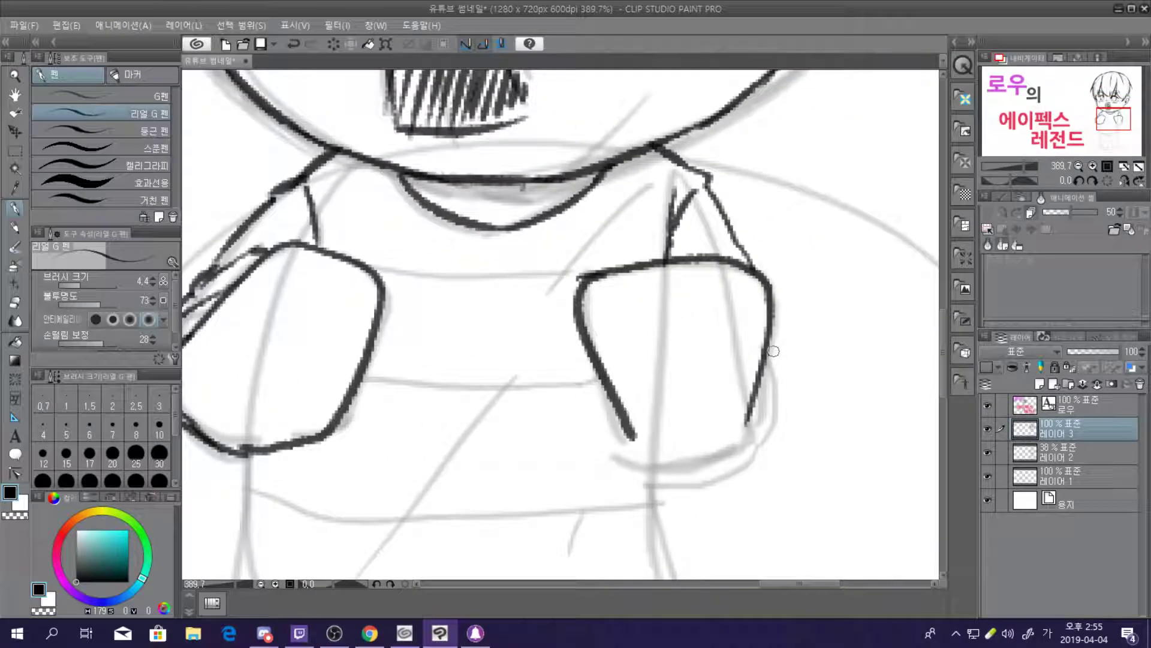
{"action": "mouse_move", "coordinate": [621, 417]}
{"action": "left_mouse_down"}
{"action": "mouse_move", "coordinate": [696, 459]}
{"action": "mouse_move", "coordinate": [749, 426]}
{"action": "left_mouse_up"}
Try short horizontal finger marks along the inner edge of the right hand
{"action": "mouse_move", "coordinate": [579, 321]}
{"action": "left_mouse_down"}
{"action": "mouse_move", "coordinate": [623, 342]}
{"action": "mouse_move", "coordinate": [596, 343]}
{"action": "left_mouse_up"}
{"action": "mouse_move", "coordinate": [611, 387]}
{"action": "left_mouse_down"}
{"action": "mouse_move", "coordinate": [653, 399]}
{"action": "mouse_move", "coordinate": [662, 435]}
{"action": "left_mouse_up"}
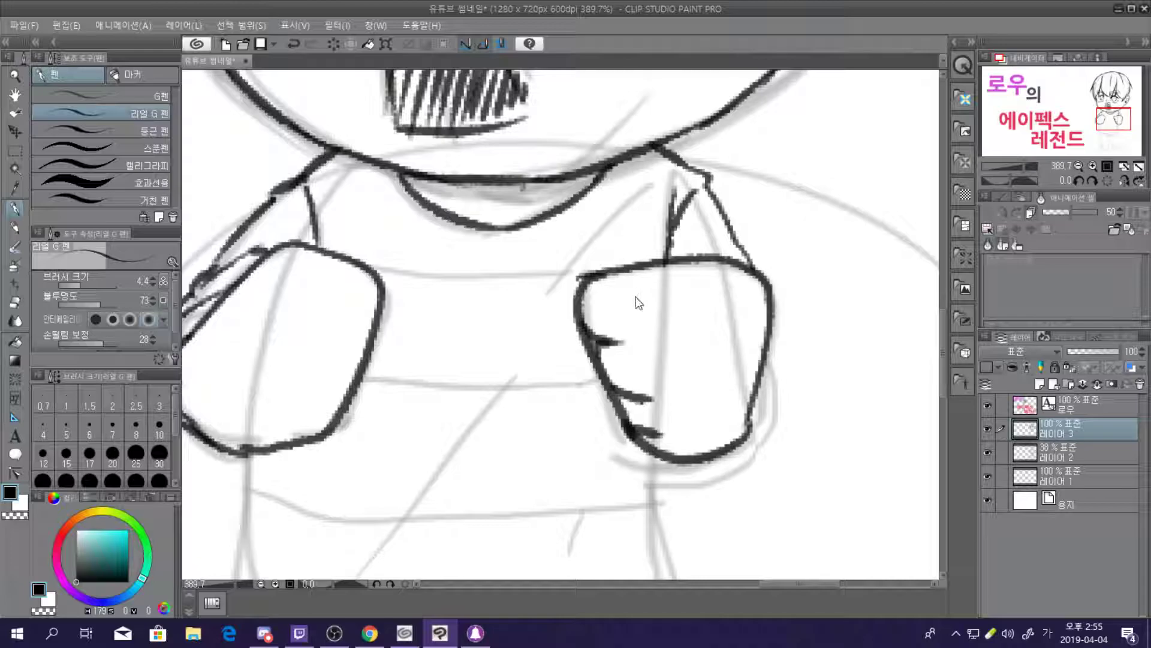
{"action": "key", "text": "ctrl+z"}
{"action": "key", "text": "ctrl+z"}
{"action": "key", "text": "ctrl+z"}
Try curved finger lines rising from the inner and lower edges of the right hand
{"action": "left_click_drag", "start_coordinate": [602, 355], "coordinate": [647, 333]}
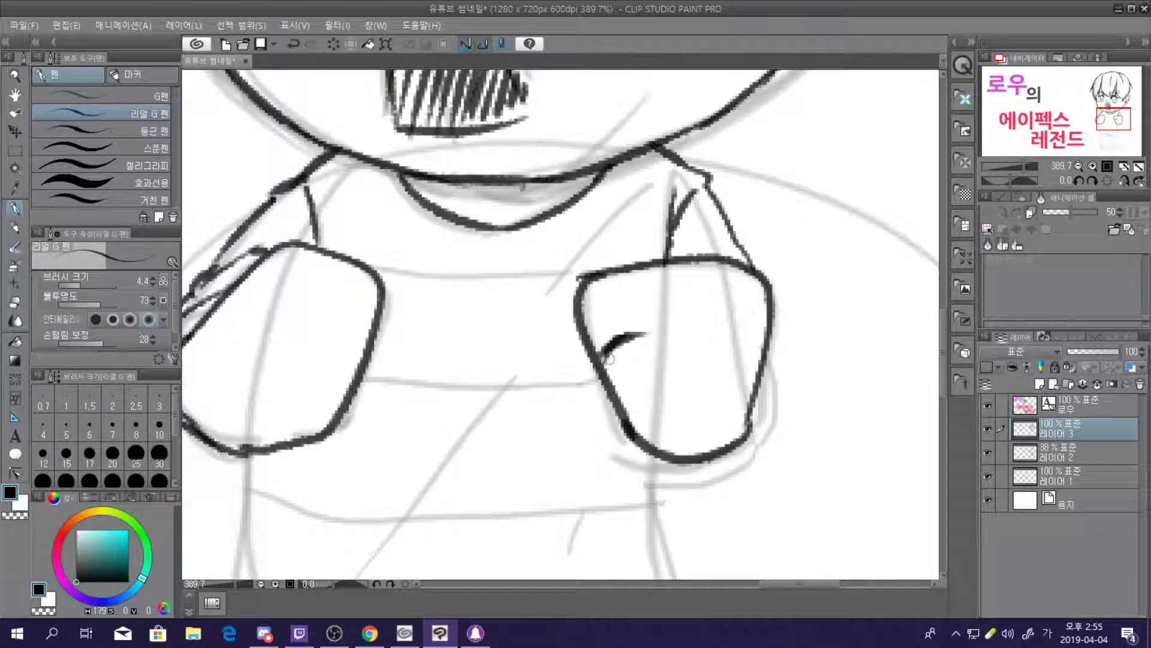
{"action": "mouse_move", "coordinate": [626, 406]}
{"action": "left_mouse_down"}
{"action": "mouse_move", "coordinate": [635, 414]}
{"action": "mouse_move", "coordinate": [656, 393]}
{"action": "mouse_move", "coordinate": [653, 432]}
{"action": "mouse_move", "coordinate": [626, 423]}
{"action": "mouse_move", "coordinate": [636, 436]}
{"action": "mouse_move", "coordinate": [699, 443]}
{"action": "mouse_move", "coordinate": [676, 450]}
{"action": "left_mouse_up"}
{"action": "key", "text": "ctrl+z"}
{"action": "key", "text": "ctrl+z"}
{"action": "scroll", "coordinate": [676, 450], "scroll_direction": "down", "scroll_amount": 5}
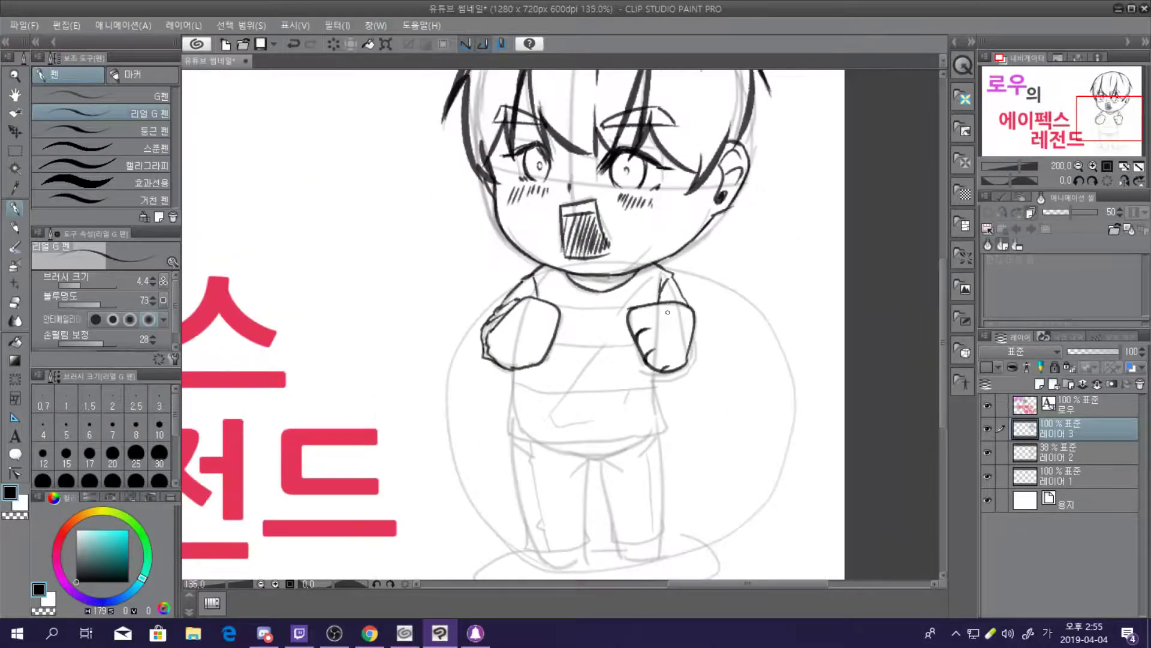
{"action": "scroll", "coordinate": [696, 303], "scroll_direction": "up", "scroll_amount": 3}
{"action": "scroll", "coordinate": [695, 303], "scroll_direction": "down", "scroll_amount": 1}
{"action": "key", "text": "ctrl+z"}
{"action": "key", "text": "ctrl+z"}
{"action": "key", "text": "ctrl+z"}
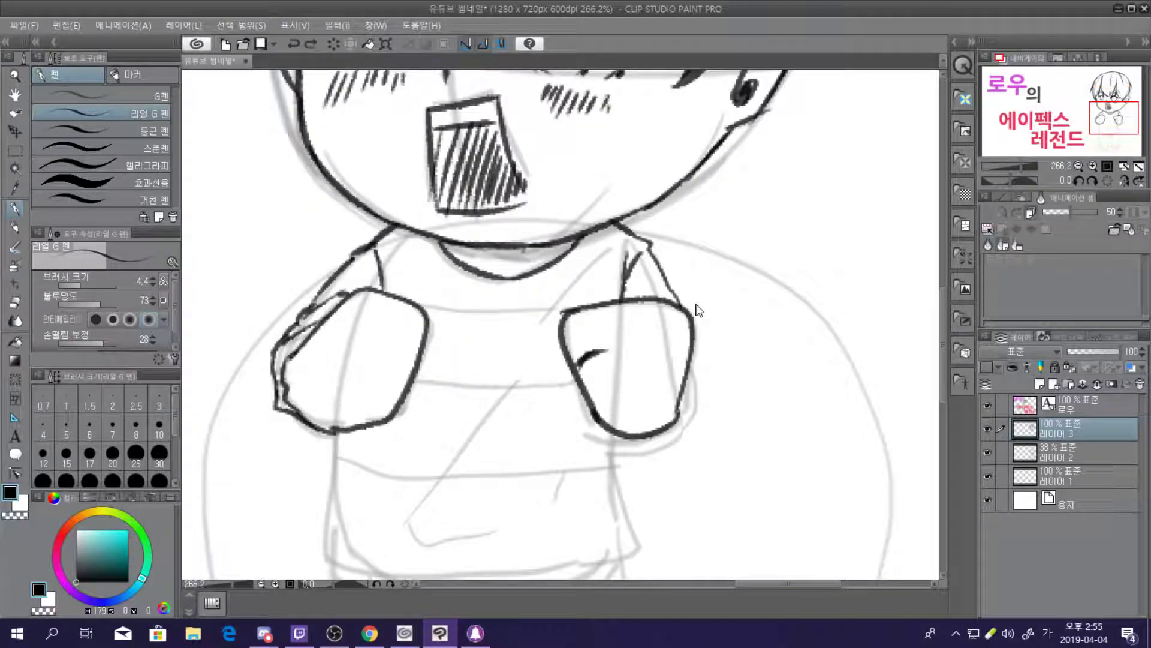
{"action": "key", "text": "ctrl+z"}
Ink a second outer contour around the lower edge and outer side of the right hand
{"action": "scroll", "coordinate": [683, 289], "scroll_direction": "down", "scroll_amount": 3}
{"action": "scroll", "coordinate": [729, 180], "scroll_direction": "up", "scroll_amount": 5}
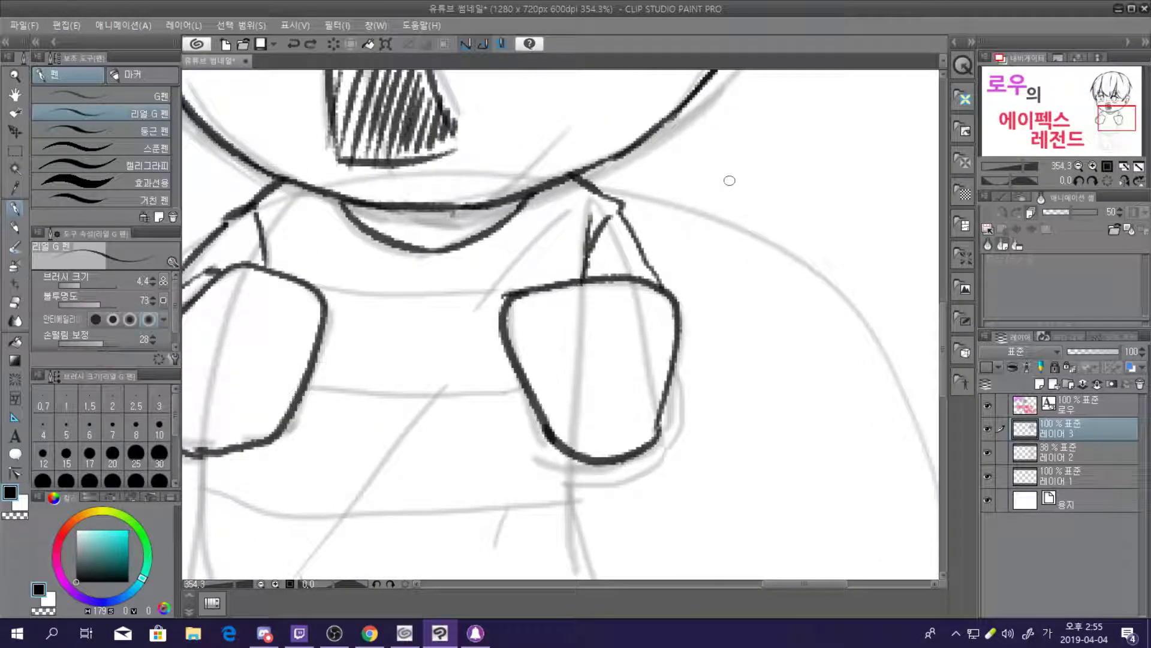
{"action": "mouse_move", "coordinate": [546, 436]}
{"action": "left_mouse_down"}
{"action": "mouse_move", "coordinate": [574, 475]}
{"action": "mouse_move", "coordinate": [612, 479]}
{"action": "mouse_move", "coordinate": [659, 458]}
{"action": "mouse_move", "coordinate": [685, 428]}
{"action": "mouse_move", "coordinate": [677, 330]}
{"action": "mouse_move", "coordinate": [688, 415]}
{"action": "left_mouse_up"}
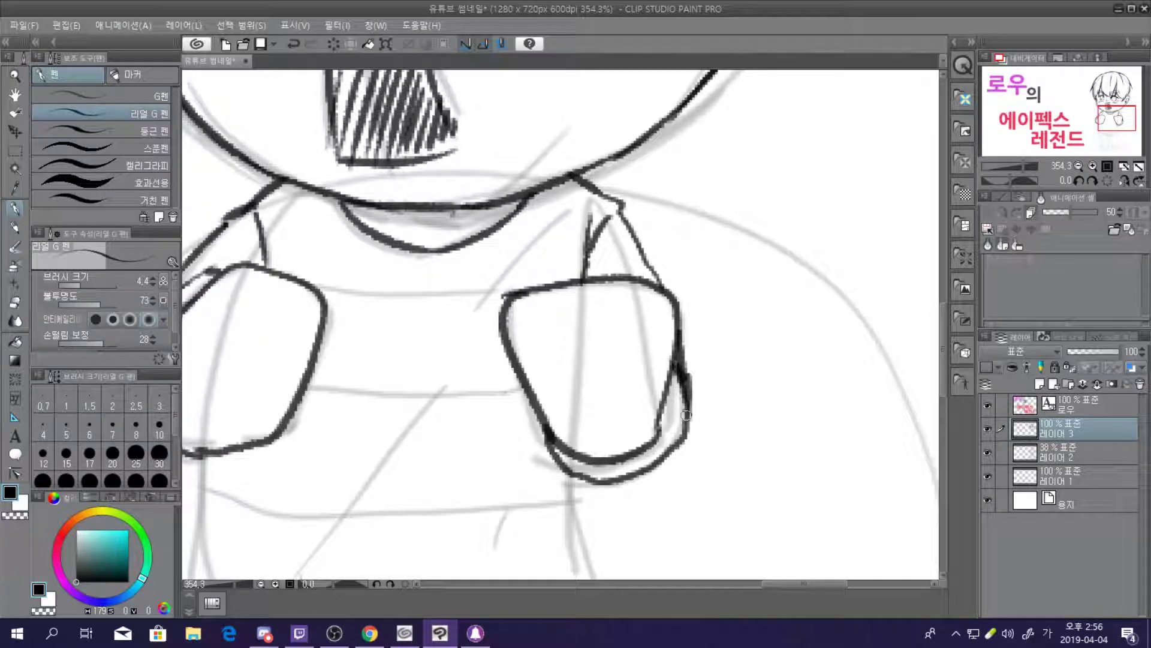
Ink two nearly horizontal shirt lines between the hands and a wide curved line below them with short side edges up to the arms
{"action": "scroll", "coordinate": [771, 264], "scroll_direction": "down", "scroll_amount": 8}
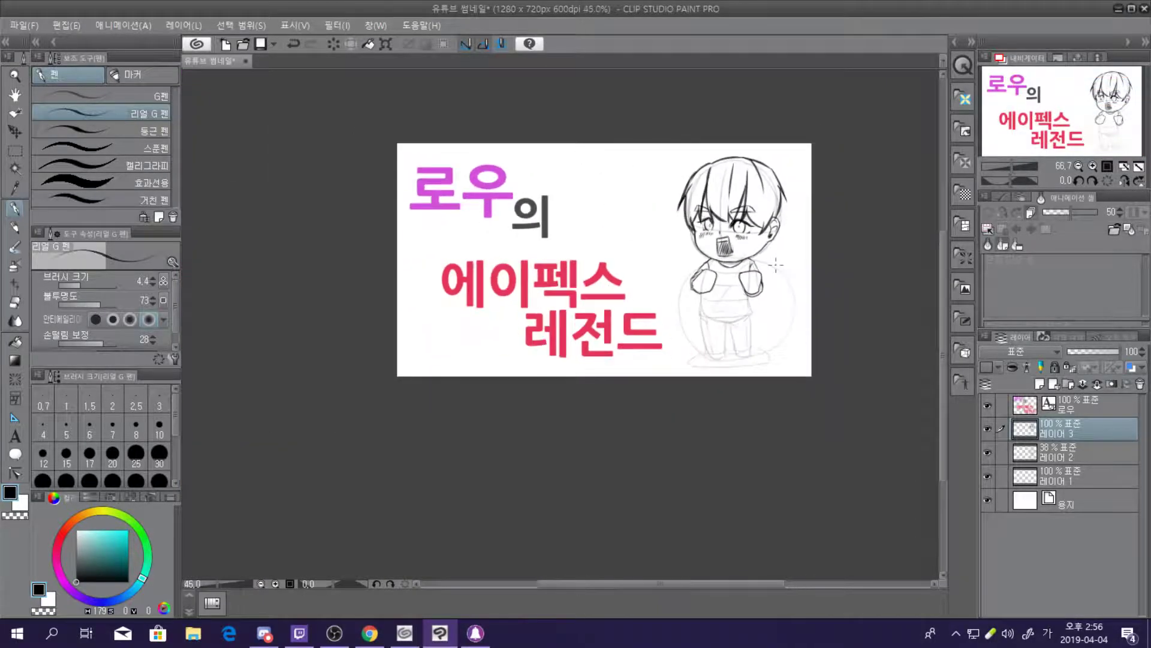
{"action": "scroll", "coordinate": [776, 264], "scroll_direction": "up", "scroll_amount": 6}
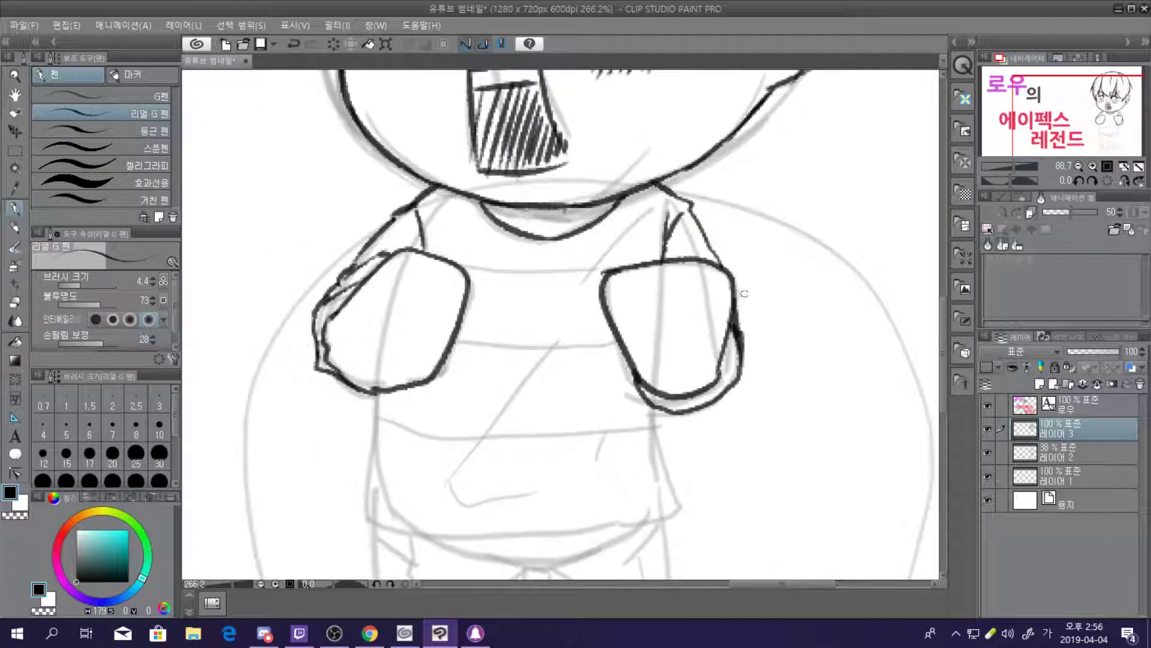
{"action": "scroll", "coordinate": [744, 294], "scroll_direction": "up", "scroll_amount": 1}
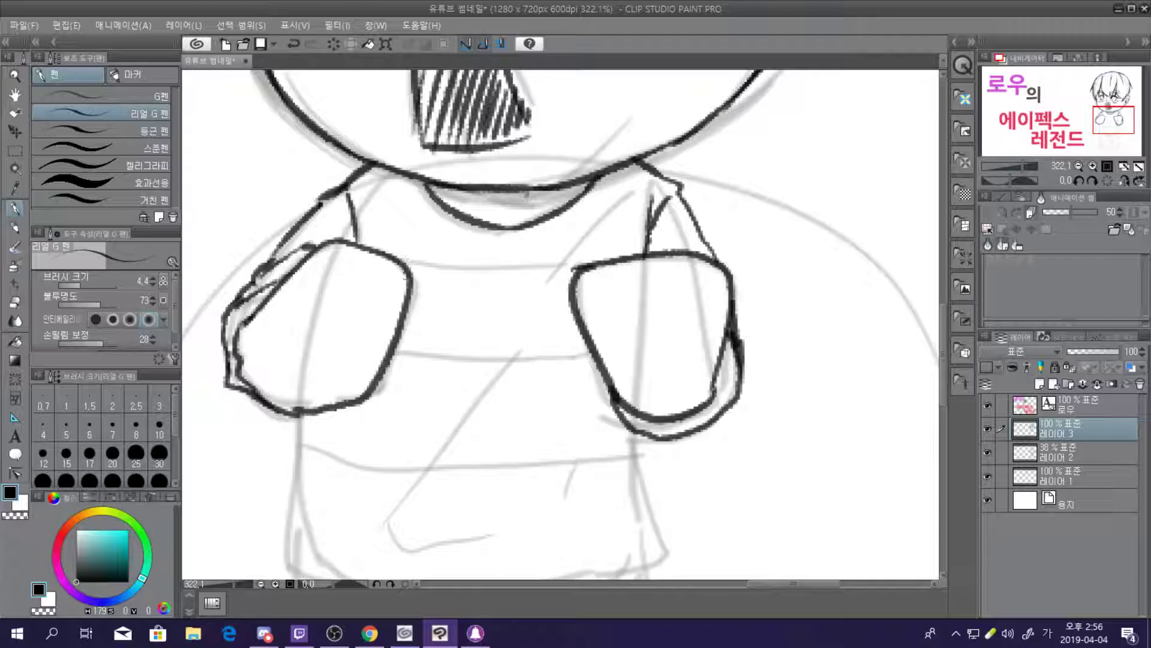
{"action": "left_click_drag", "start_coordinate": [398, 255], "coordinate": [591, 251]}
{"action": "key", "text": "ctrl+z"}
{"action": "left_click_drag", "start_coordinate": [393, 261], "coordinate": [600, 285]}
{"action": "key", "text": "ctrl+z"}
{"action": "left_click_drag", "start_coordinate": [394, 262], "coordinate": [580, 276]}
{"action": "left_click_drag", "start_coordinate": [395, 346], "coordinate": [590, 343]}
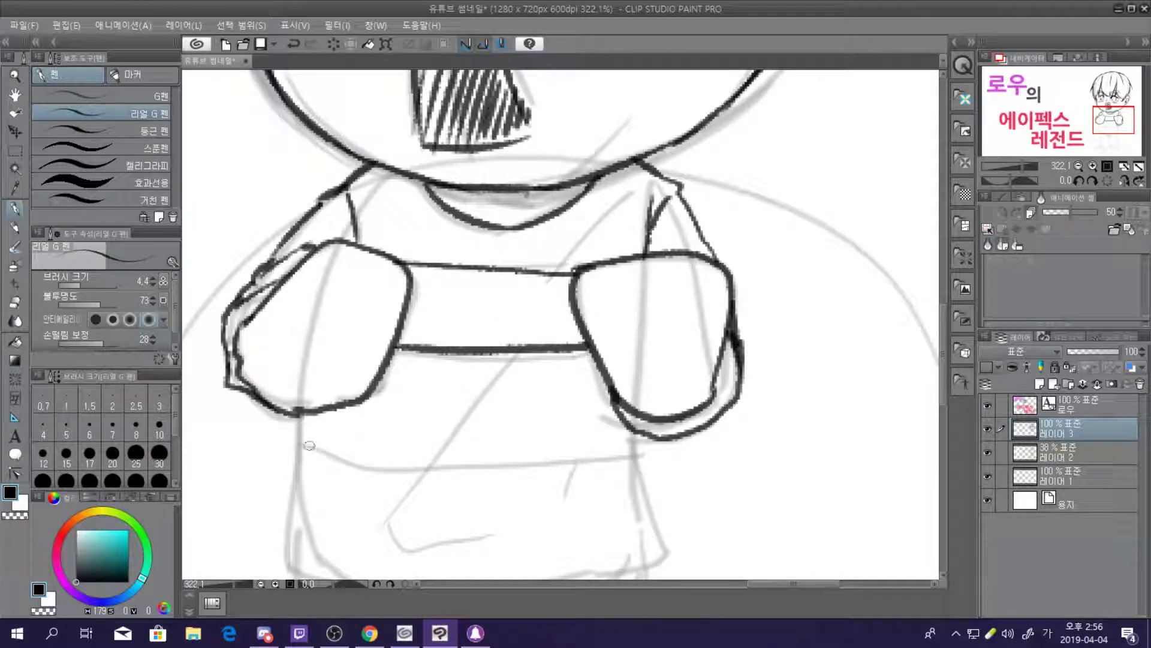
{"action": "mouse_move", "coordinate": [297, 412]}
{"action": "left_mouse_down"}
{"action": "mouse_move", "coordinate": [302, 445]}
{"action": "mouse_move", "coordinate": [344, 454]}
{"action": "mouse_move", "coordinate": [554, 459]}
{"action": "mouse_move", "coordinate": [634, 430]}
{"action": "left_mouse_up"}
{"action": "scroll", "coordinate": [636, 447], "scroll_direction": "down", "scroll_amount": 5}
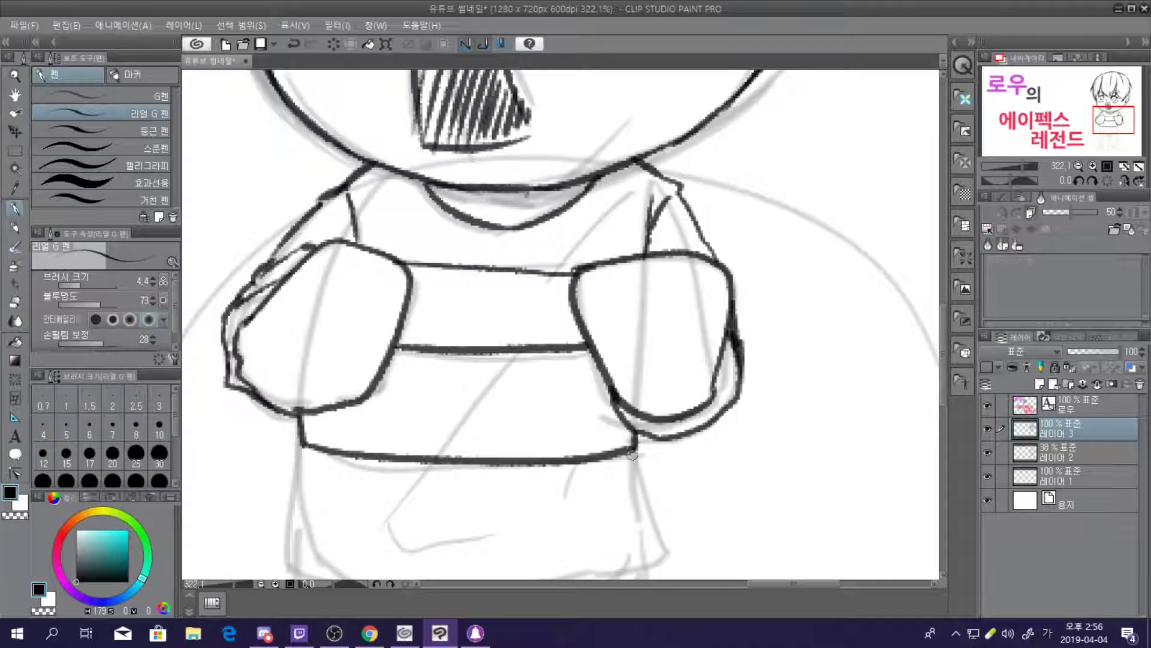
{"action": "scroll", "coordinate": [505, 292], "scroll_direction": "down", "scroll_amount": 3}
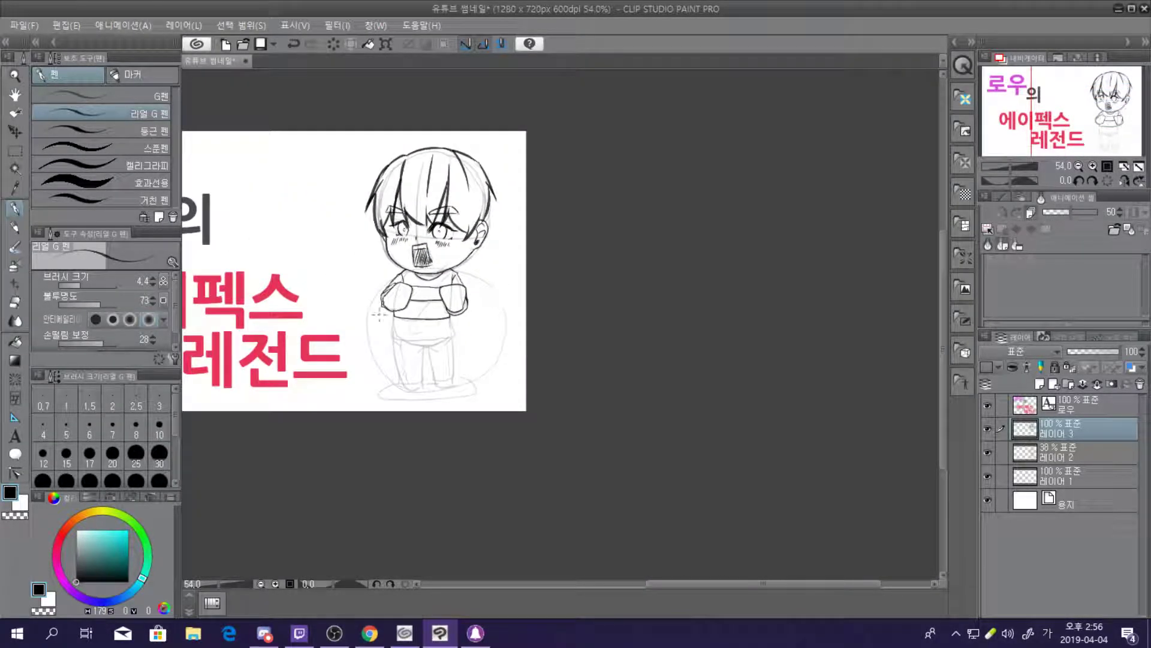
{"action": "scroll", "coordinate": [356, 327], "scroll_direction": "up", "scroll_amount": 2}
{"action": "scroll", "coordinate": [356, 326], "scroll_direction": "up", "scroll_amount": 4}
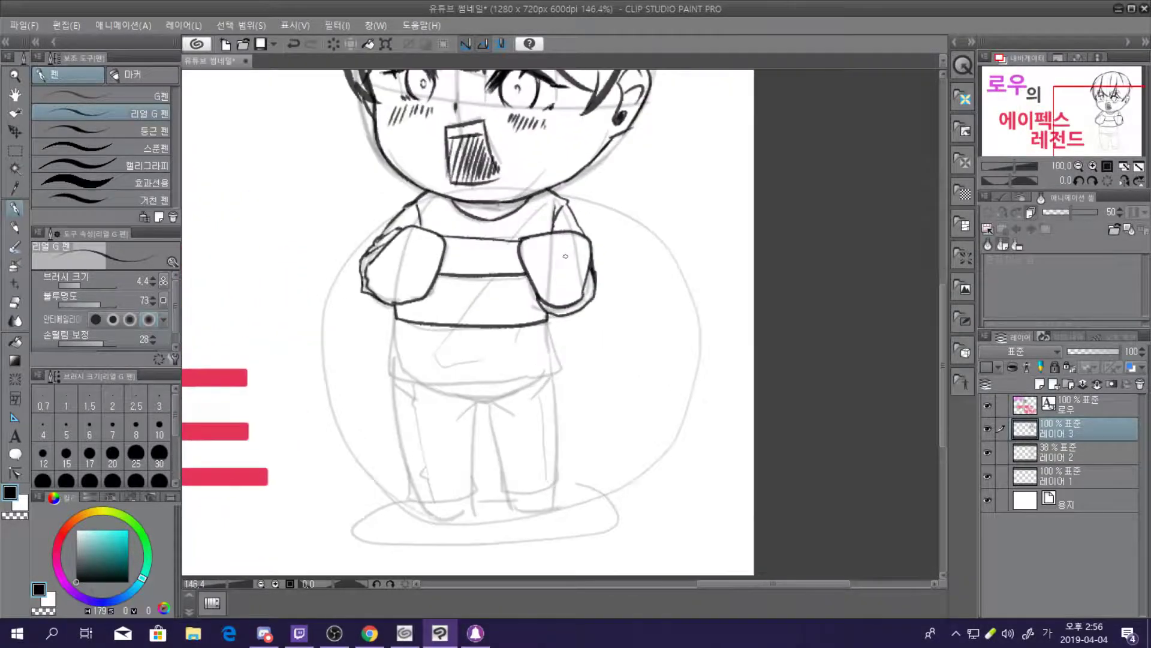
{"action": "scroll", "coordinate": [418, 287], "scroll_direction": "down", "scroll_amount": 1}
{"action": "scroll", "coordinate": [418, 286], "scroll_direction": "up", "scroll_amount": 2}
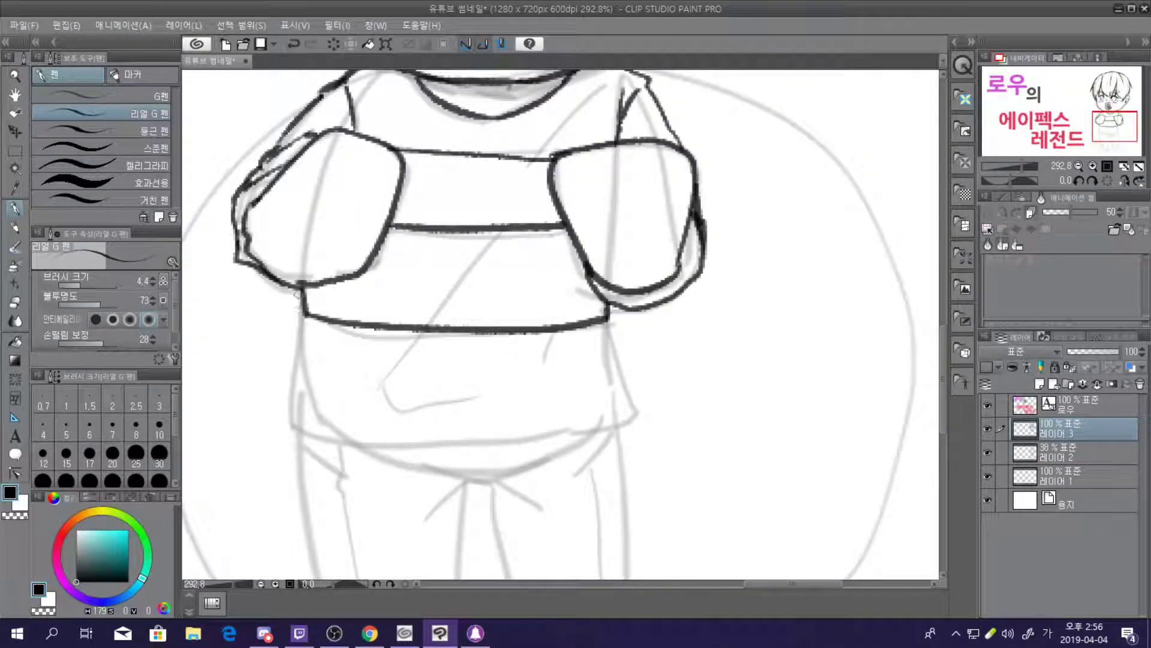
Ink the lower part of the shirt with two flaring side edges and a wide curved hem joining them
{"action": "left_click_drag", "start_coordinate": [297, 294], "coordinate": [294, 376]}
{"action": "key", "text": "ctrl+z"}
{"action": "mouse_move", "coordinate": [302, 289]}
{"action": "left_mouse_down"}
{"action": "mouse_move", "coordinate": [296, 435]}
{"action": "mouse_move", "coordinate": [295, 422]}
{"action": "mouse_move", "coordinate": [316, 433]}
{"action": "left_mouse_up"}
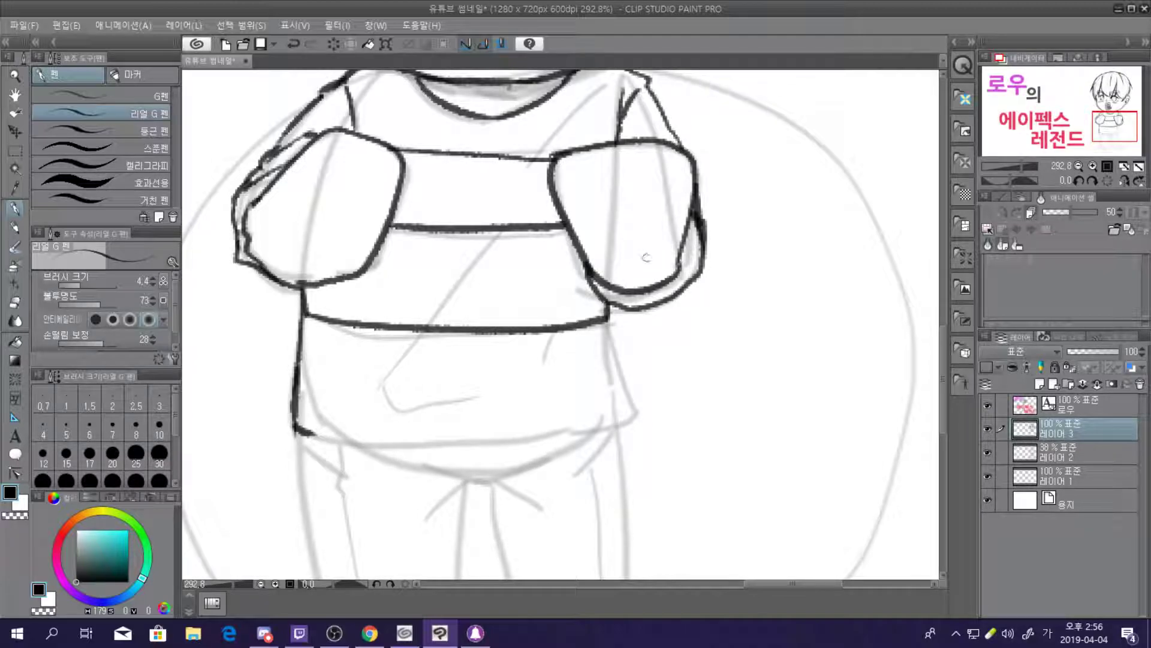
{"action": "mouse_move", "coordinate": [608, 307]}
{"action": "left_mouse_down"}
{"action": "mouse_move", "coordinate": [638, 411]}
{"action": "mouse_move", "coordinate": [627, 424]}
{"action": "left_mouse_up"}
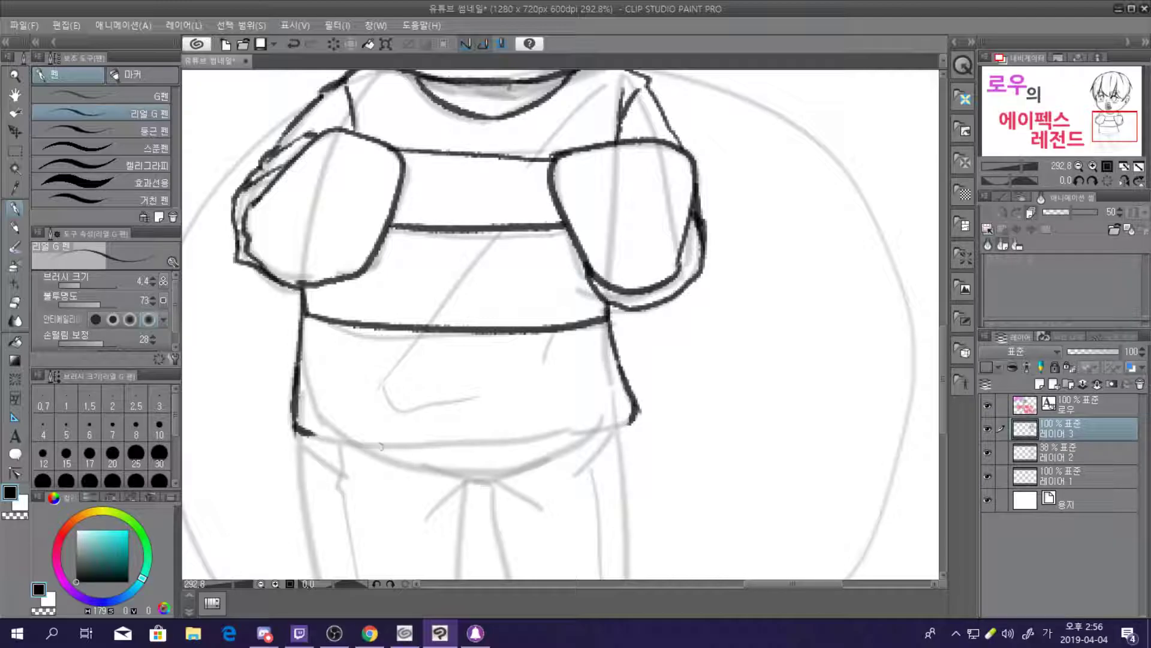
{"action": "mouse_move", "coordinate": [296, 430]}
{"action": "left_mouse_down"}
{"action": "mouse_move", "coordinate": [427, 443]}
{"action": "mouse_move", "coordinate": [636, 418]}
{"action": "left_mouse_up"}
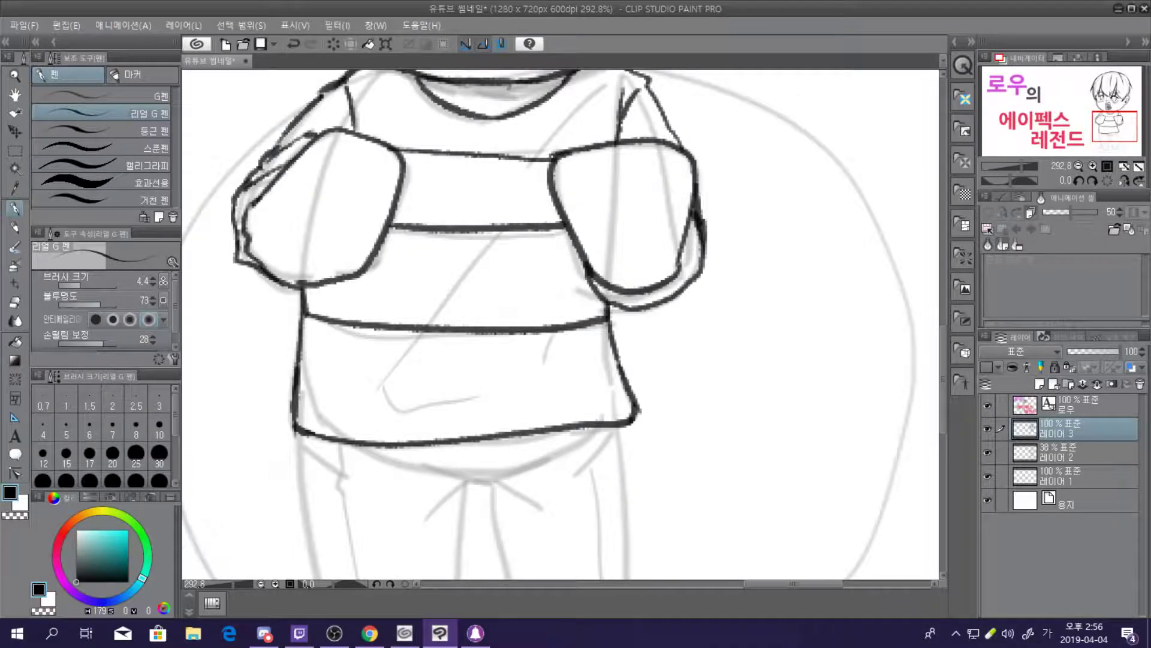
{"action": "scroll", "coordinate": [561, 324], "scroll_direction": "down", "scroll_amount": 8}
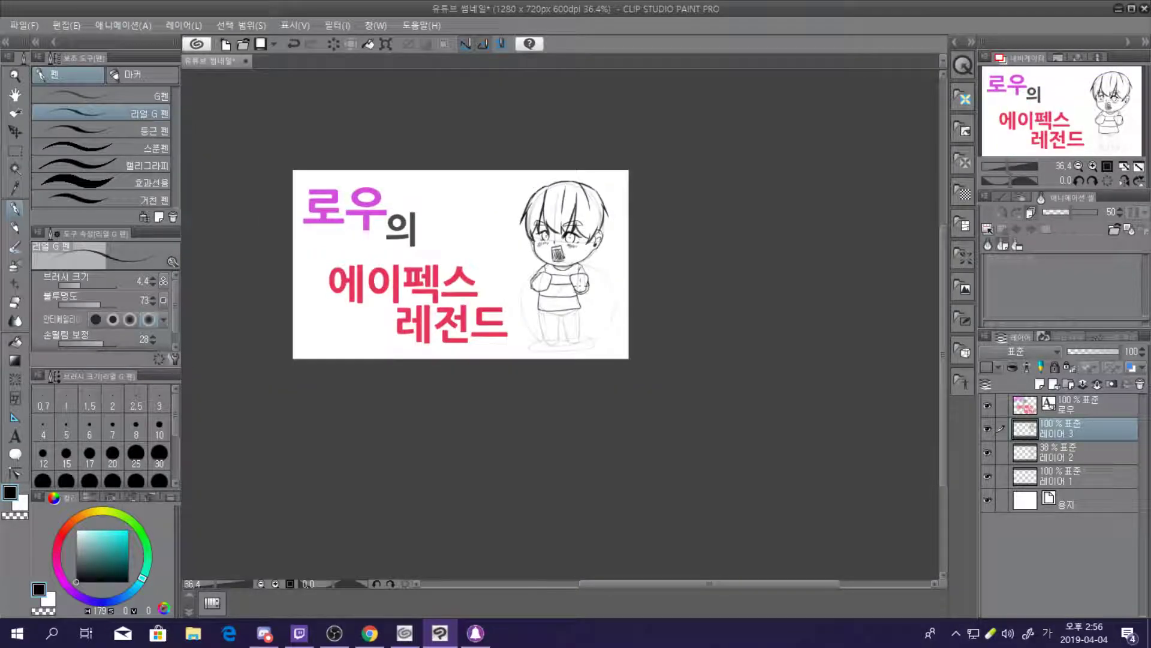
Ink the outlines of both trouser legs from the shirt hem down, including their curved lower cuffs
{"action": "scroll", "coordinate": [573, 297], "scroll_direction": "up", "scroll_amount": 8}
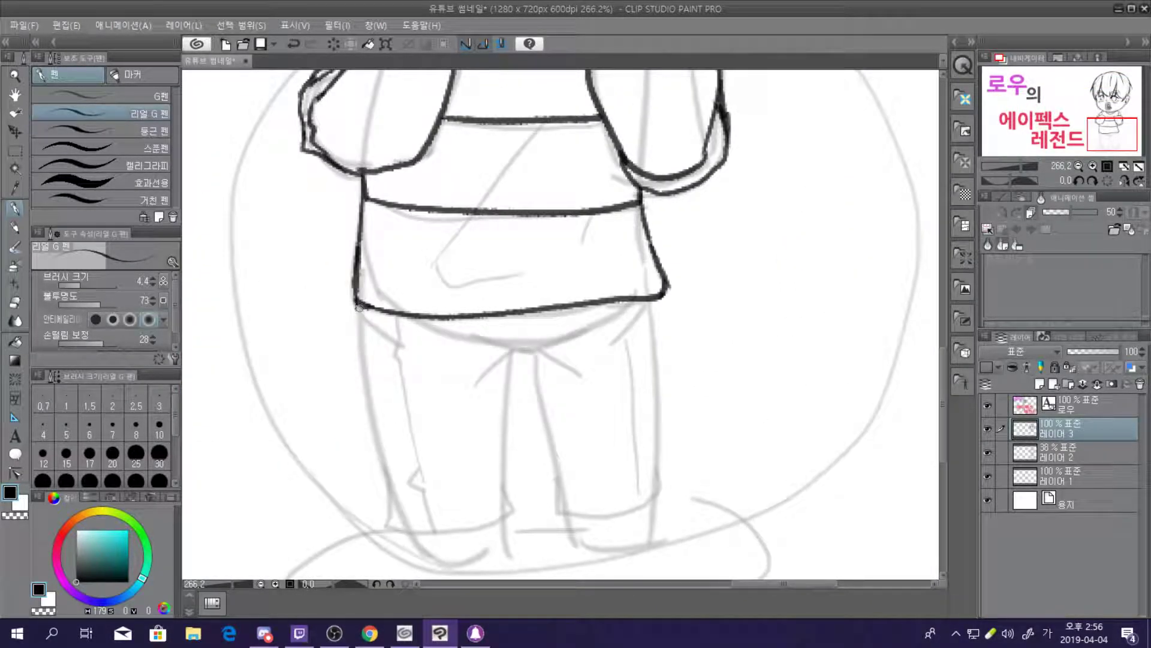
{"action": "mouse_move", "coordinate": [358, 329]}
{"action": "left_mouse_down"}
{"action": "mouse_move", "coordinate": [392, 487]}
{"action": "mouse_move", "coordinate": [388, 453]}
{"action": "mouse_move", "coordinate": [393, 465]}
{"action": "mouse_move", "coordinate": [384, 529]}
{"action": "mouse_move", "coordinate": [465, 538]}
{"action": "mouse_move", "coordinate": [511, 498]}
{"action": "left_mouse_up"}
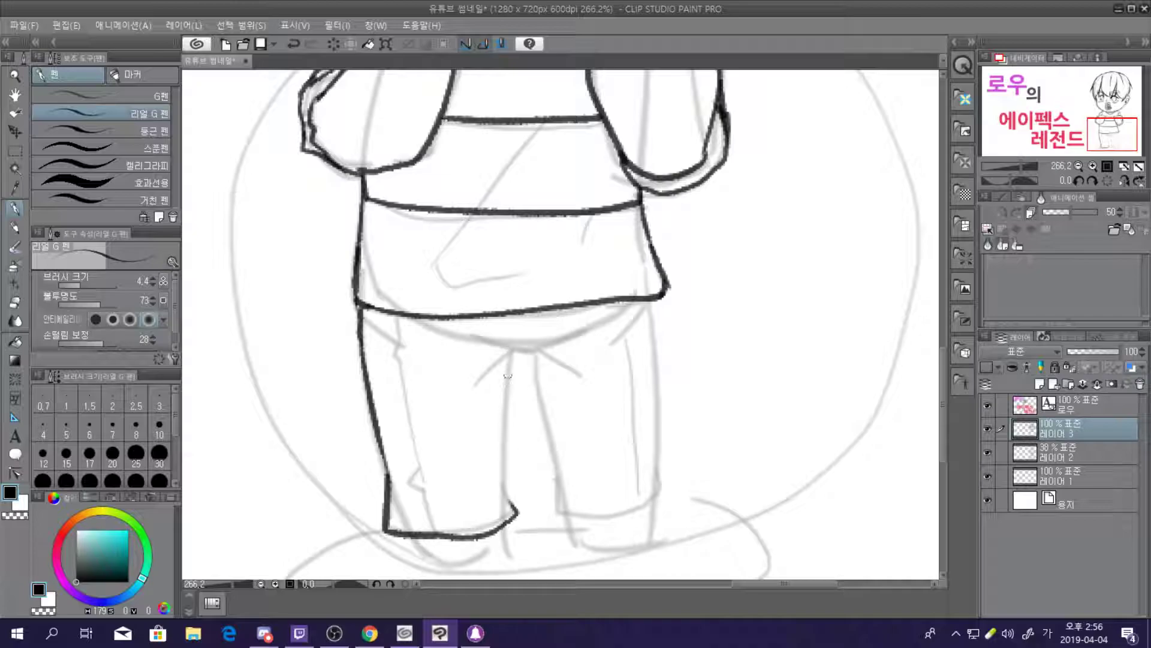
{"action": "left_click_drag", "start_coordinate": [509, 350], "coordinate": [512, 507]}
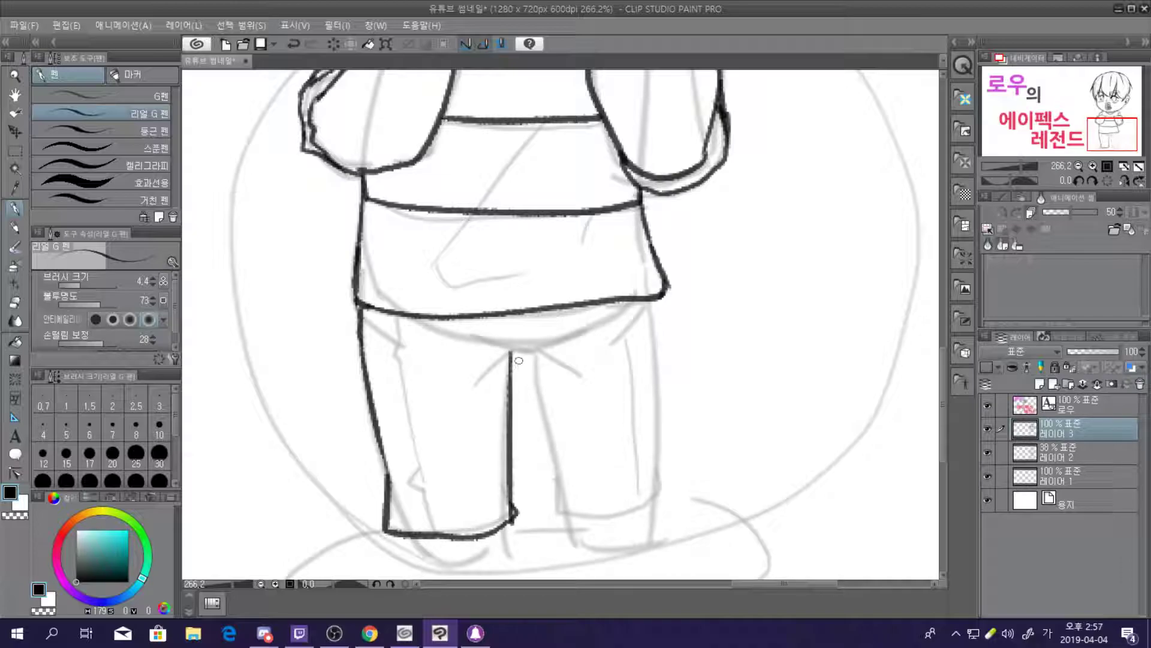
{"action": "mouse_move", "coordinate": [512, 350]}
{"action": "left_mouse_down"}
{"action": "mouse_move", "coordinate": [535, 349]}
{"action": "mouse_move", "coordinate": [470, 391]}
{"action": "mouse_move", "coordinate": [511, 362]}
{"action": "mouse_move", "coordinate": [576, 376]}
{"action": "mouse_move", "coordinate": [542, 408]}
{"action": "left_mouse_up"}
{"action": "mouse_move", "coordinate": [536, 363]}
{"action": "left_mouse_down"}
{"action": "mouse_move", "coordinate": [552, 513]}
{"action": "mouse_move", "coordinate": [659, 495]}
{"action": "mouse_move", "coordinate": [659, 444]}
{"action": "left_mouse_up"}
{"action": "left_click_drag", "start_coordinate": [655, 299], "coordinate": [665, 479]}
Ink short crease lines at the crotch and two short vertical fly lines just below the shirt hem
{"action": "left_click_drag", "start_coordinate": [525, 352], "coordinate": [558, 339]}
{"action": "mouse_move", "coordinate": [479, 346]}
{"action": "left_mouse_down"}
{"action": "mouse_move", "coordinate": [530, 342]}
{"action": "mouse_move", "coordinate": [531, 360]}
{"action": "left_mouse_up"}
{"action": "key", "text": "ctrl+z"}
{"action": "mouse_move", "coordinate": [526, 311]}
{"action": "left_mouse_down"}
{"action": "mouse_move", "coordinate": [528, 349]}
{"action": "mouse_move", "coordinate": [547, 349]}
{"action": "left_mouse_up"}
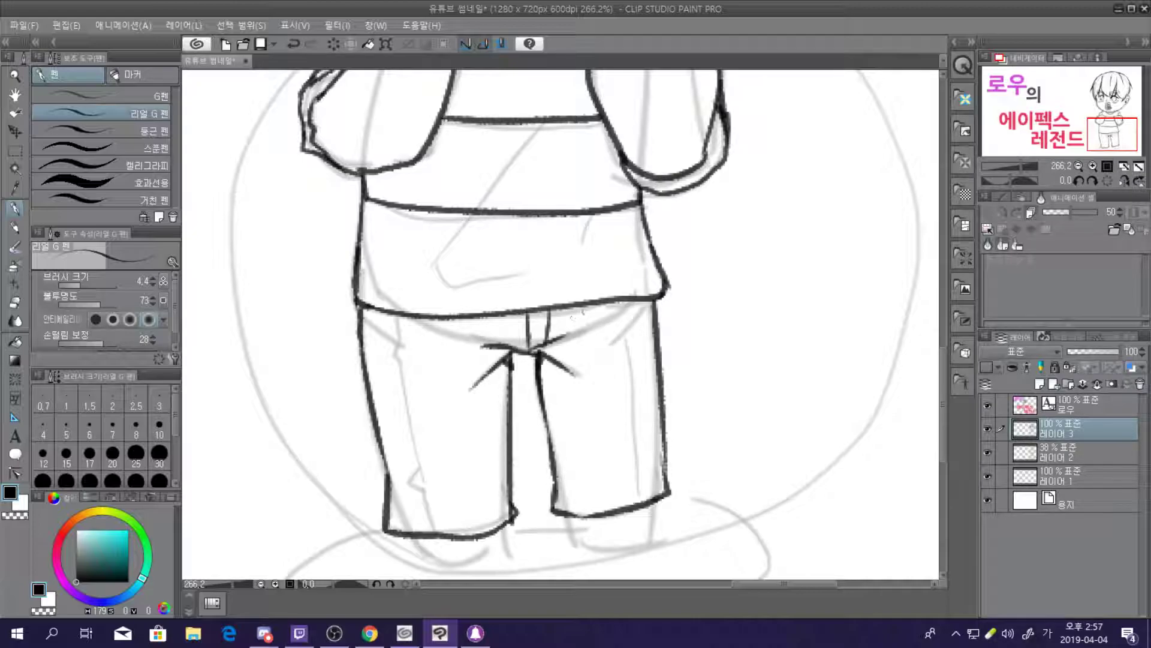
Ink a slanted pocket line and a short crease at the upper outer edge of each trouser leg
{"action": "left_click_drag", "start_coordinate": [649, 304], "coordinate": [611, 344]}
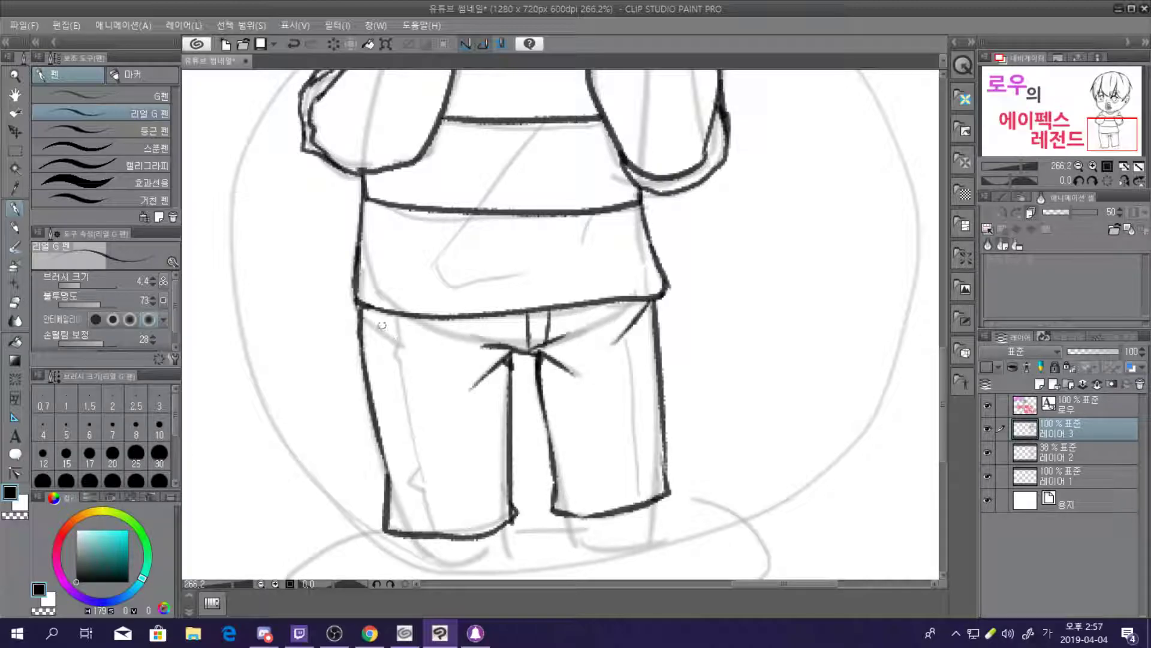
{"action": "left_click_drag", "start_coordinate": [372, 319], "coordinate": [404, 346]}
{"action": "left_click_drag", "start_coordinate": [649, 301], "coordinate": [652, 372]}
{"action": "left_click_drag", "start_coordinate": [360, 319], "coordinate": [375, 371]}
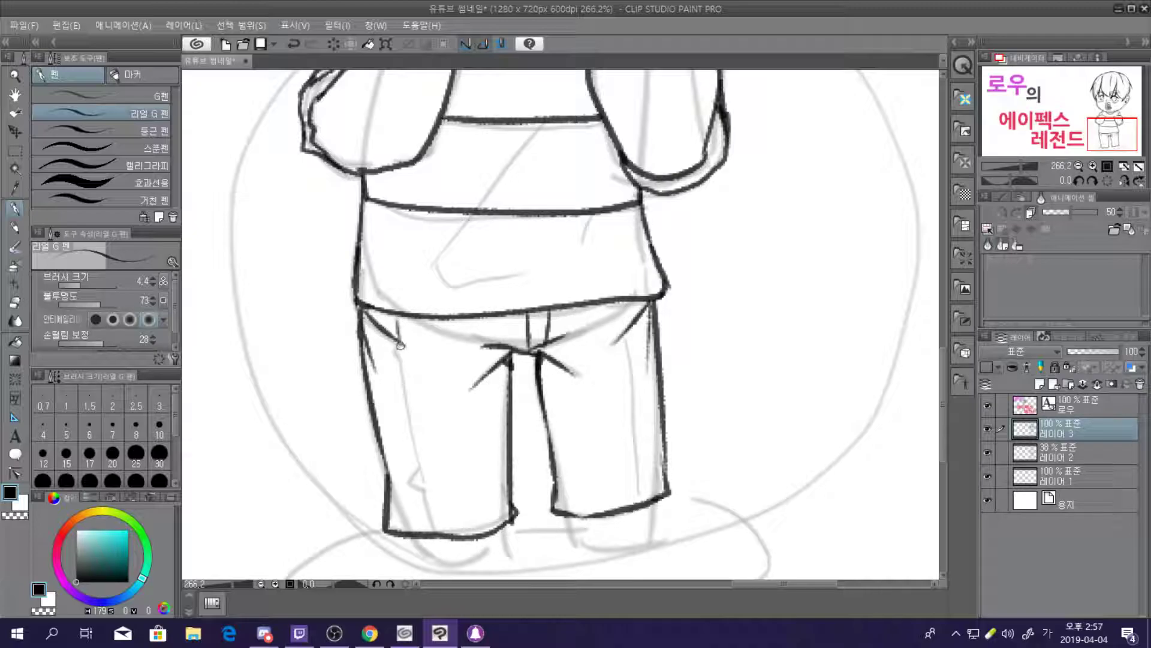
Ink a long, slightly notched side seam down each trouser leg and a short stroke between the legs at the crotch
{"action": "left_click_drag", "start_coordinate": [401, 362], "coordinate": [429, 534]}
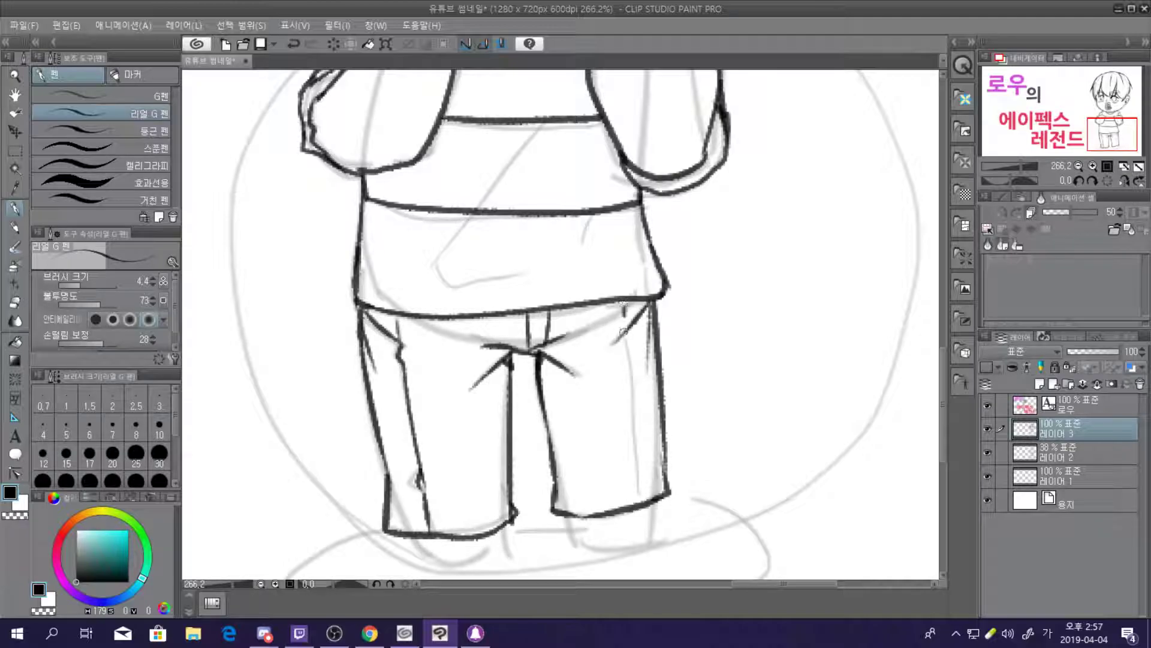
{"action": "left_click_drag", "start_coordinate": [623, 334], "coordinate": [640, 496]}
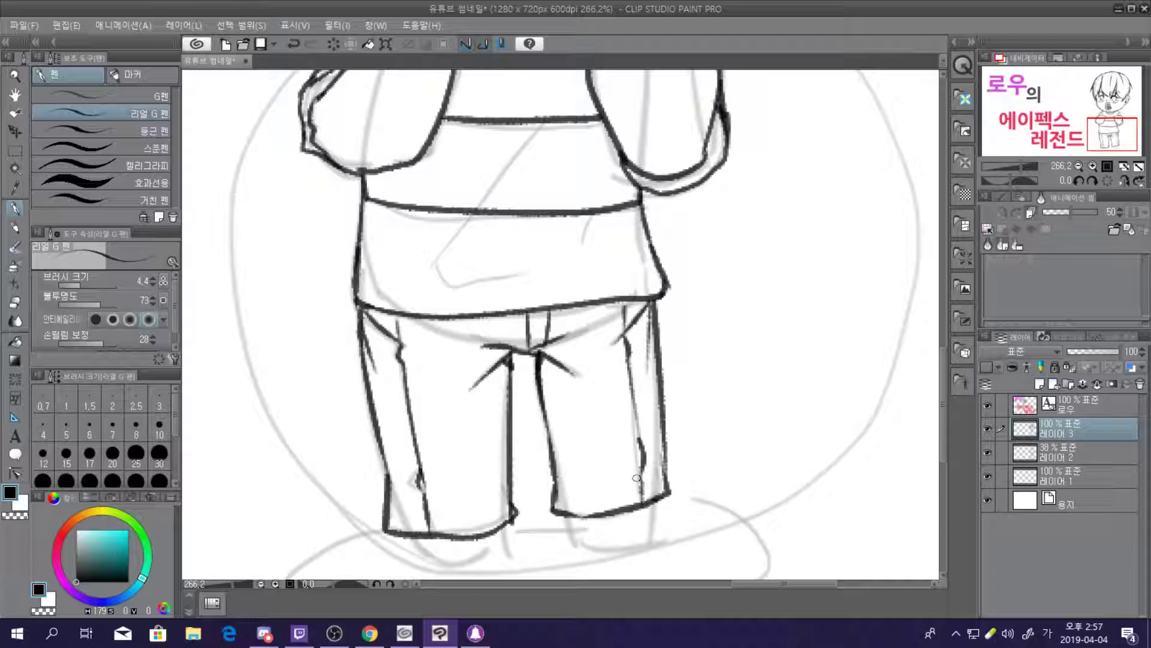
{"action": "scroll", "coordinate": [636, 478], "scroll_direction": "down", "scroll_amount": 6}
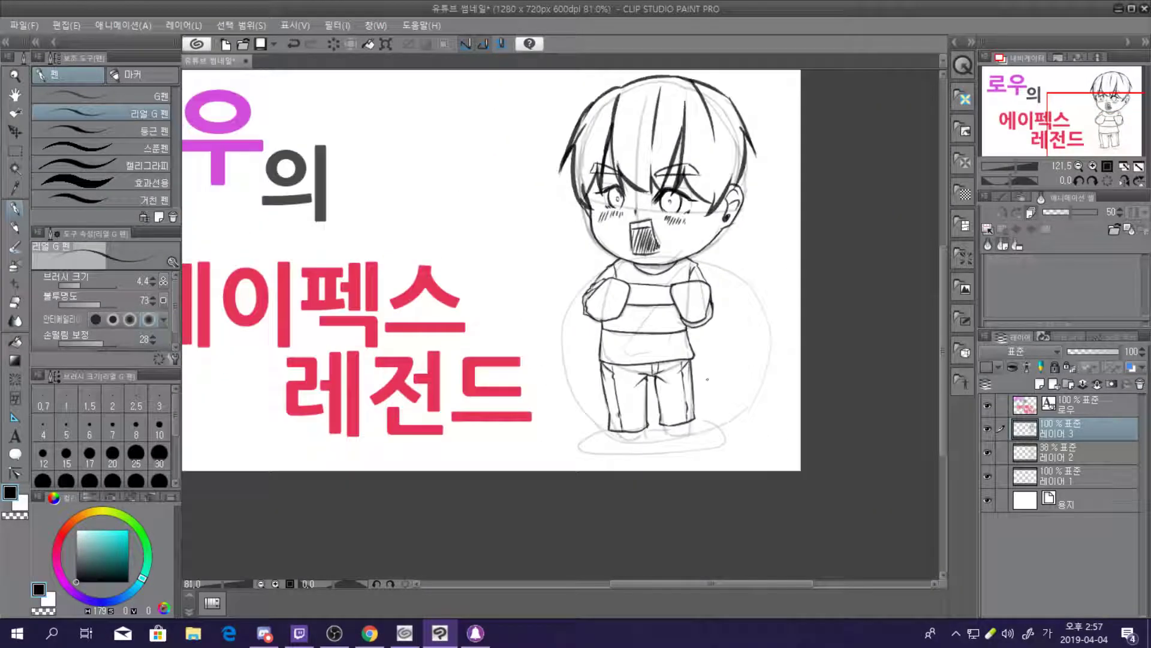
{"action": "scroll", "coordinate": [708, 379], "scroll_direction": "up", "scroll_amount": 7}
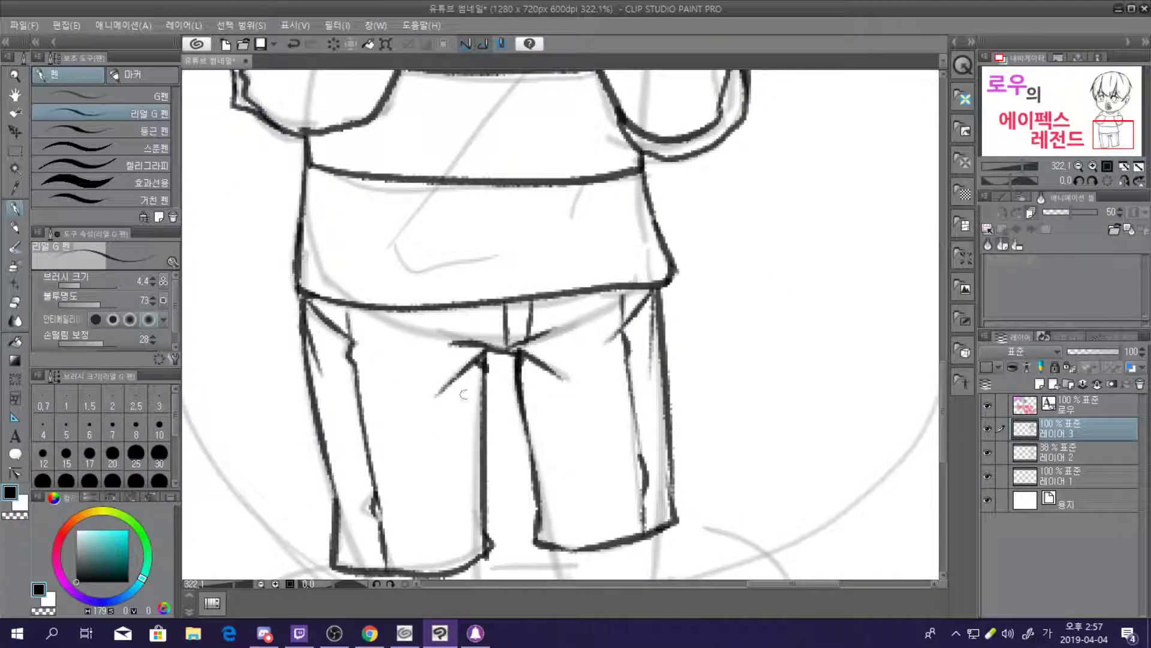
{"action": "mouse_move", "coordinate": [487, 366]}
{"action": "left_mouse_down"}
{"action": "mouse_move", "coordinate": [512, 350]}
{"action": "mouse_move", "coordinate": [519, 379]}
{"action": "left_mouse_up"}
{"action": "scroll", "coordinate": [568, 408], "scroll_direction": "down", "scroll_amount": 5}
{"action": "scroll", "coordinate": [568, 408], "scroll_direction": "up", "scroll_amount": 5}
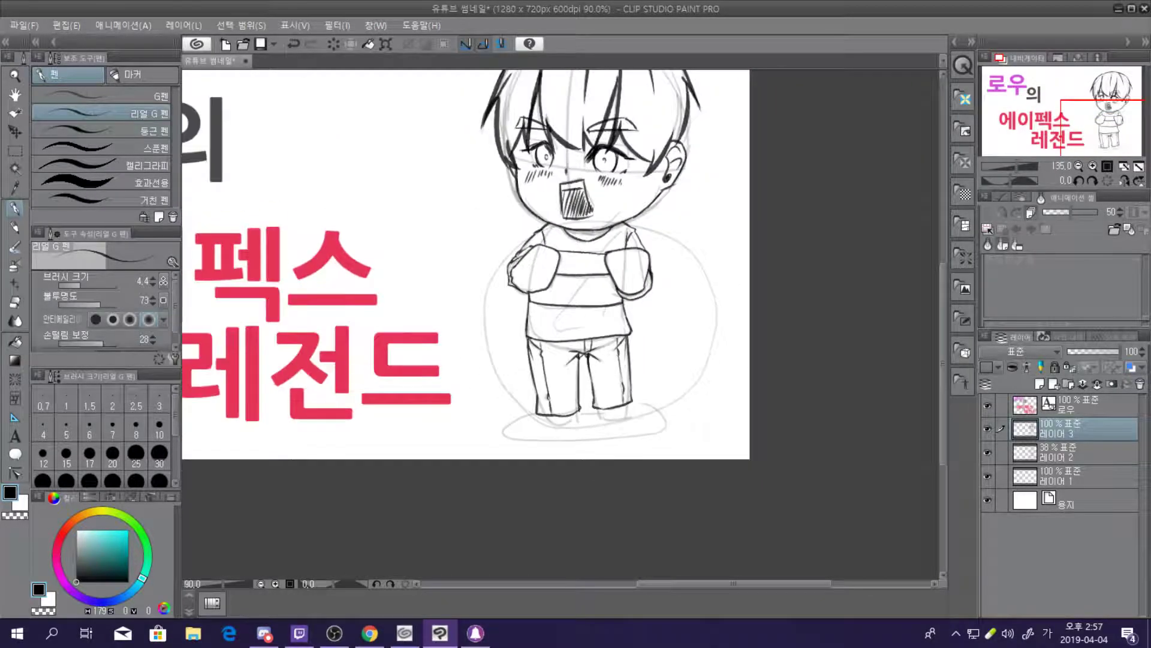
Ink a rounded shoe outline beneath the cuff of each trouser leg
{"action": "scroll", "coordinate": [569, 408], "scroll_direction": "up", "scroll_amount": 1}
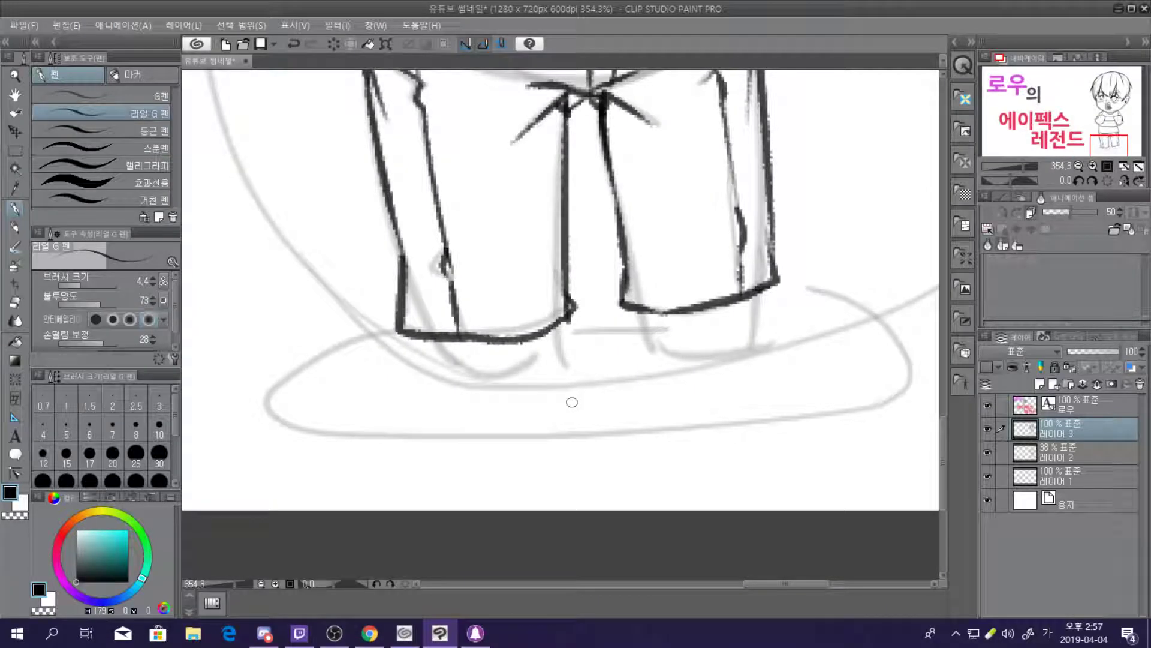
{"action": "left_click_drag", "start_coordinate": [433, 341], "coordinate": [424, 383]}
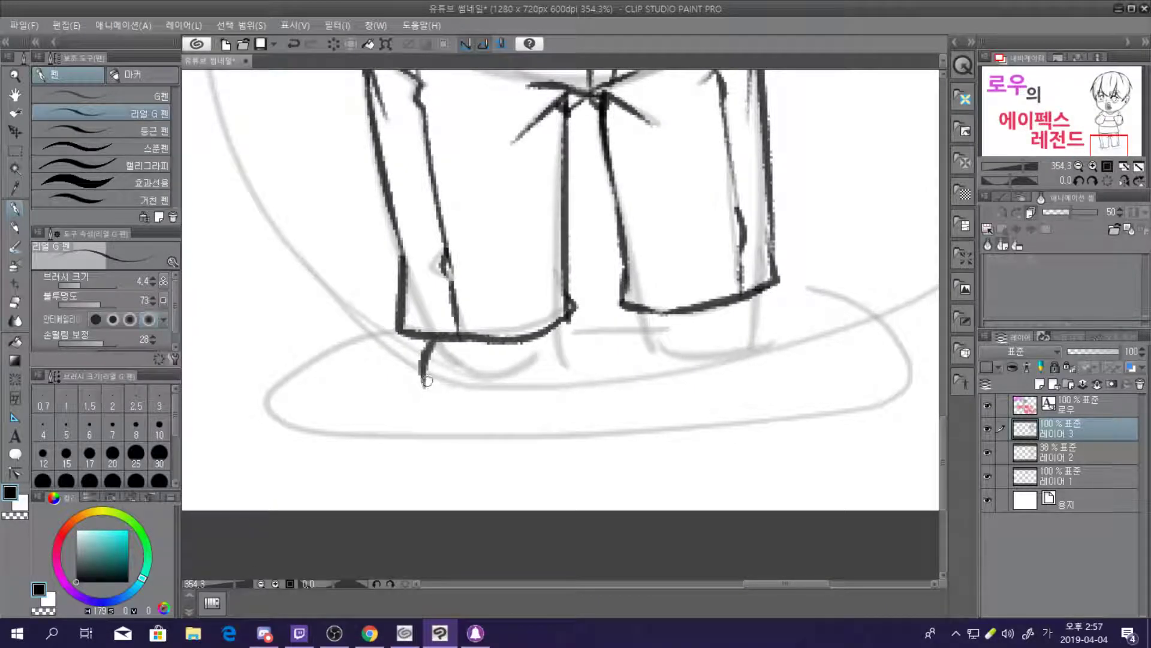
{"action": "key", "text": "ctrl+z"}
{"action": "mouse_move", "coordinate": [429, 338]}
{"action": "left_mouse_down"}
{"action": "mouse_move", "coordinate": [447, 386]}
{"action": "mouse_move", "coordinate": [507, 387]}
{"action": "mouse_move", "coordinate": [547, 377]}
{"action": "mouse_move", "coordinate": [556, 314]}
{"action": "left_mouse_up"}
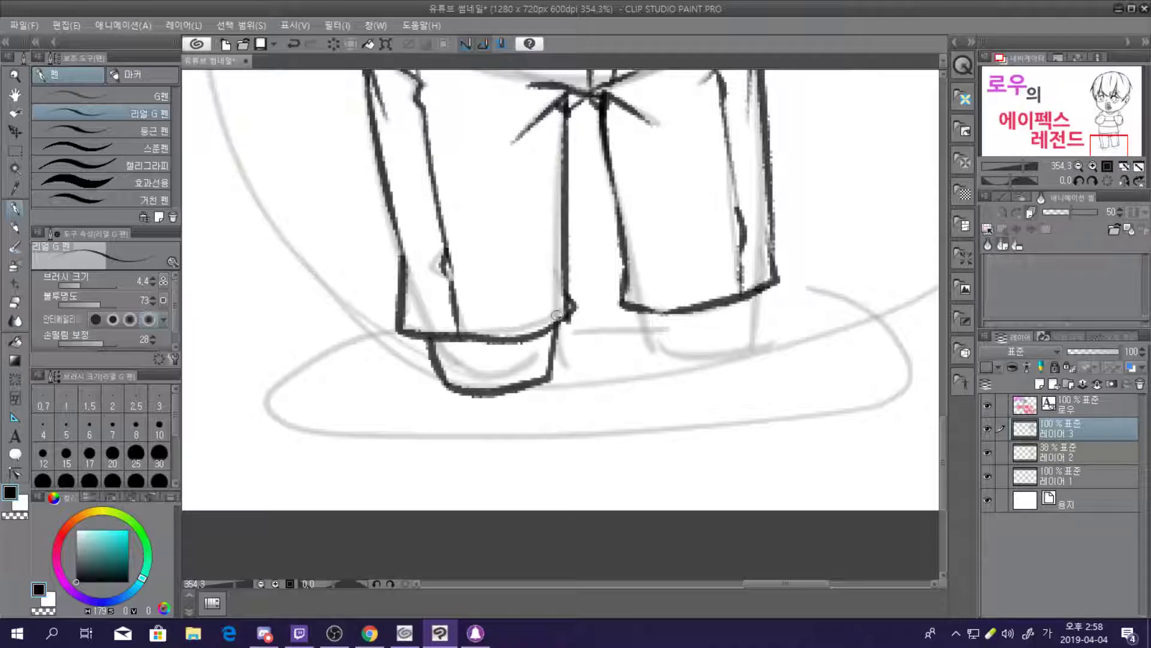
{"action": "mouse_move", "coordinate": [637, 307]}
{"action": "left_mouse_down"}
{"action": "mouse_move", "coordinate": [660, 362]}
{"action": "mouse_move", "coordinate": [755, 348]}
{"action": "mouse_move", "coordinate": [768, 293]}
{"action": "mouse_move", "coordinate": [765, 347]}
{"action": "left_mouse_up"}
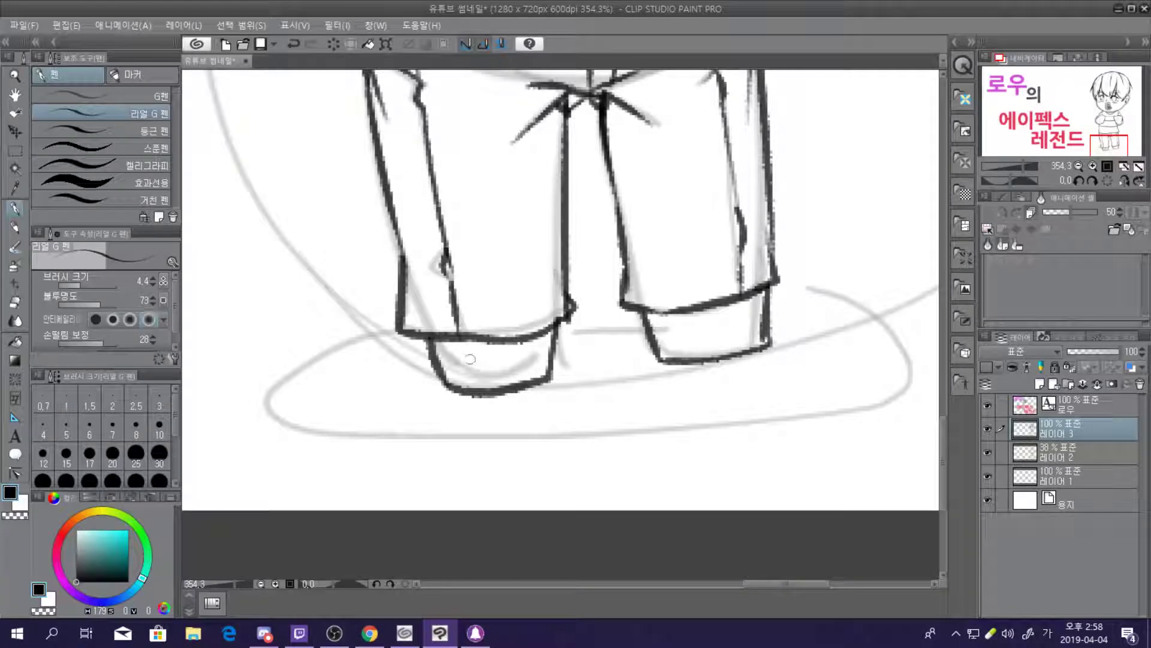
Ink a shallow curved line just under the trouser cuff on each shoe
{"action": "mouse_move", "coordinate": [451, 340]}
{"action": "left_mouse_down"}
{"action": "mouse_move", "coordinate": [498, 358]}
{"action": "mouse_move", "coordinate": [544, 334]}
{"action": "left_mouse_up"}
{"action": "left_click_drag", "start_coordinate": [672, 305], "coordinate": [756, 288]}
{"action": "mouse_move", "coordinate": [717, 318]}
{"action": "left_mouse_down"}
{"action": "mouse_move", "coordinate": [717, 330]}
{"action": "mouse_move", "coordinate": [690, 322]}
{"action": "mouse_move", "coordinate": [722, 321]}
{"action": "mouse_move", "coordinate": [759, 287]}
{"action": "left_mouse_up"}
{"action": "key", "text": "ctrl+z"}
{"action": "key", "text": "ctrl+z"}
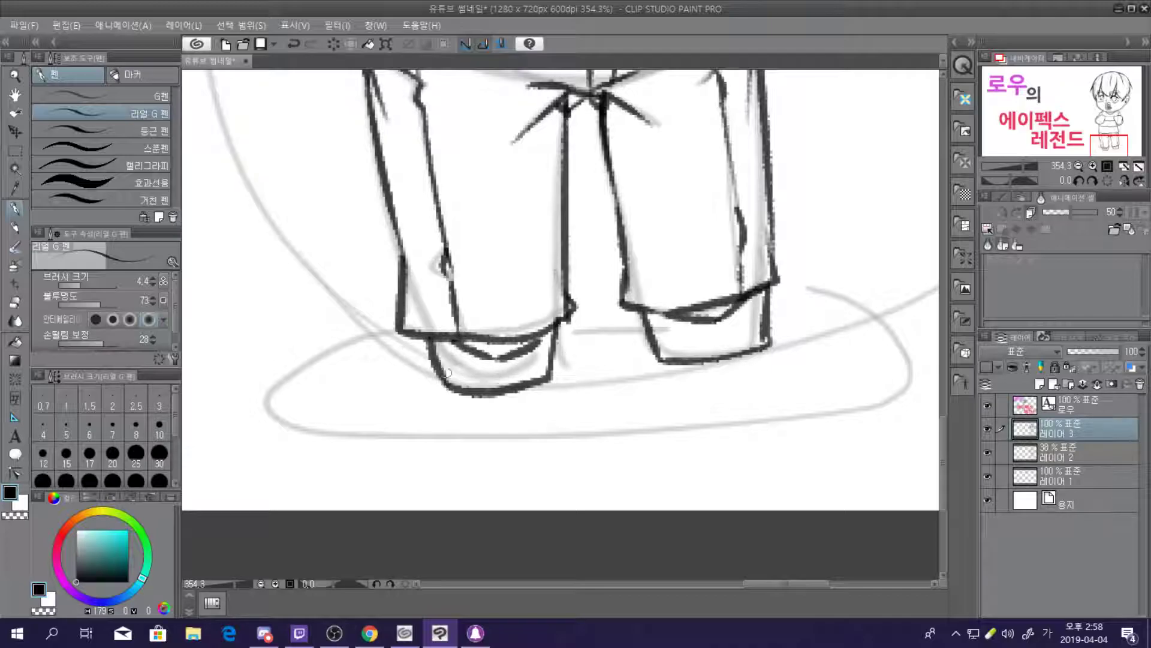
Ink a curved sole line along the lower edge of each shoe and add short detail strokes on the uppers
{"action": "mouse_move", "coordinate": [438, 367]}
{"action": "left_mouse_down"}
{"action": "mouse_move", "coordinate": [482, 385]}
{"action": "mouse_move", "coordinate": [563, 365]}
{"action": "left_mouse_up"}
{"action": "mouse_move", "coordinate": [653, 336]}
{"action": "left_mouse_down"}
{"action": "mouse_move", "coordinate": [664, 357]}
{"action": "mouse_move", "coordinate": [723, 355]}
{"action": "mouse_move", "coordinate": [767, 321]}
{"action": "left_mouse_up"}
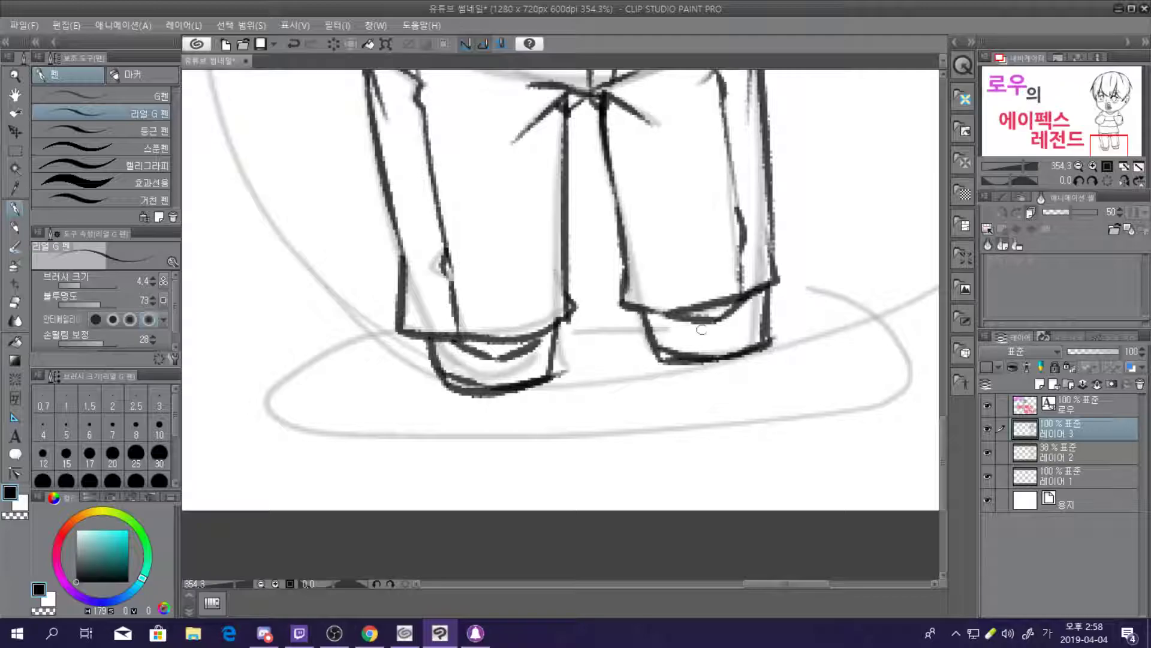
{"action": "mouse_move", "coordinate": [673, 315]}
{"action": "left_mouse_down"}
{"action": "mouse_move", "coordinate": [693, 342]}
{"action": "mouse_move", "coordinate": [735, 344]}
{"action": "mouse_move", "coordinate": [759, 296]}
{"action": "left_mouse_up"}
{"action": "mouse_move", "coordinate": [482, 360]}
{"action": "left_mouse_down"}
{"action": "mouse_move", "coordinate": [456, 350]}
{"action": "mouse_move", "coordinate": [480, 375]}
{"action": "mouse_move", "coordinate": [505, 377]}
{"action": "mouse_move", "coordinate": [532, 349]}
{"action": "left_mouse_up"}
{"action": "scroll", "coordinate": [645, 288], "scroll_direction": "down", "scroll_amount": 10}
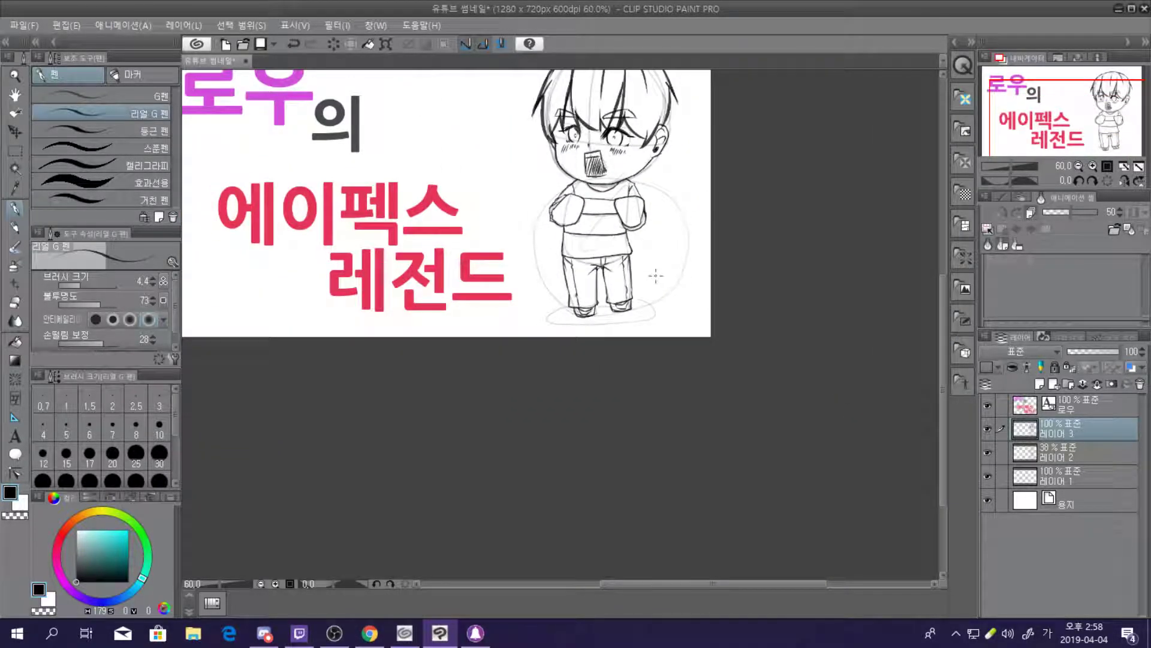
On a new layer above the line art, fill a flat elliptical selection around the feet with black and set the layer opacity to 57%
{"action": "scroll", "coordinate": [656, 275], "scroll_direction": "up", "scroll_amount": 2}
{"action": "scroll", "coordinate": [656, 275], "scroll_direction": "down", "scroll_amount": 2}
{"action": "scroll", "coordinate": [655, 275], "scroll_direction": "up", "scroll_amount": 5}
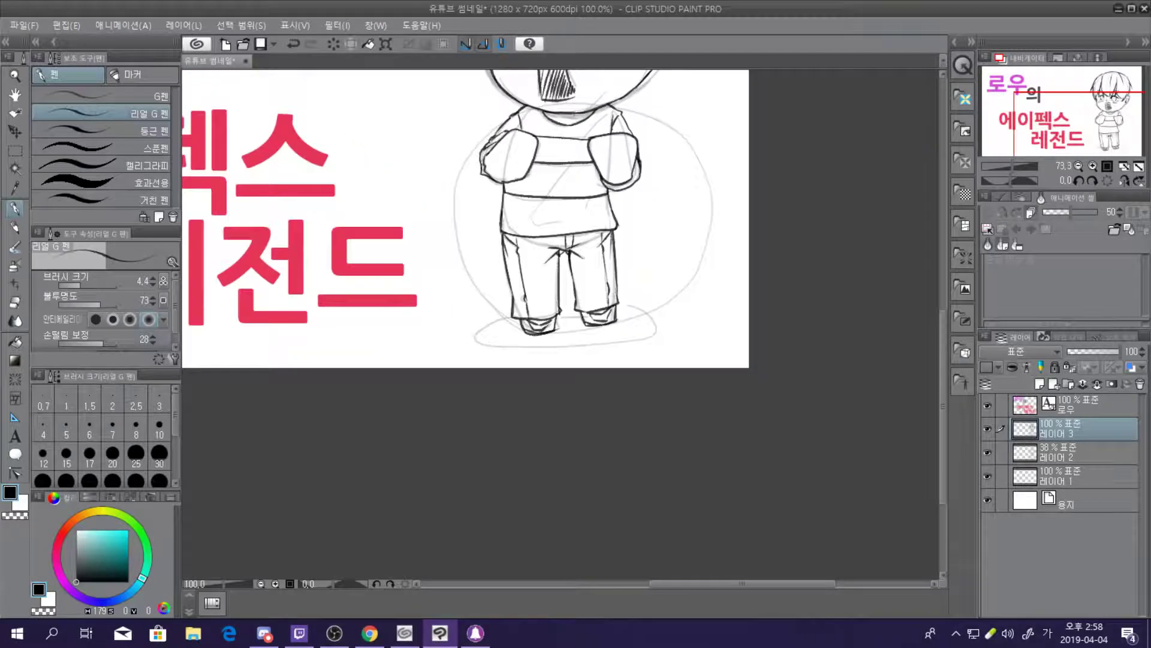
{"action": "left_click", "coordinate": [1052, 384]}
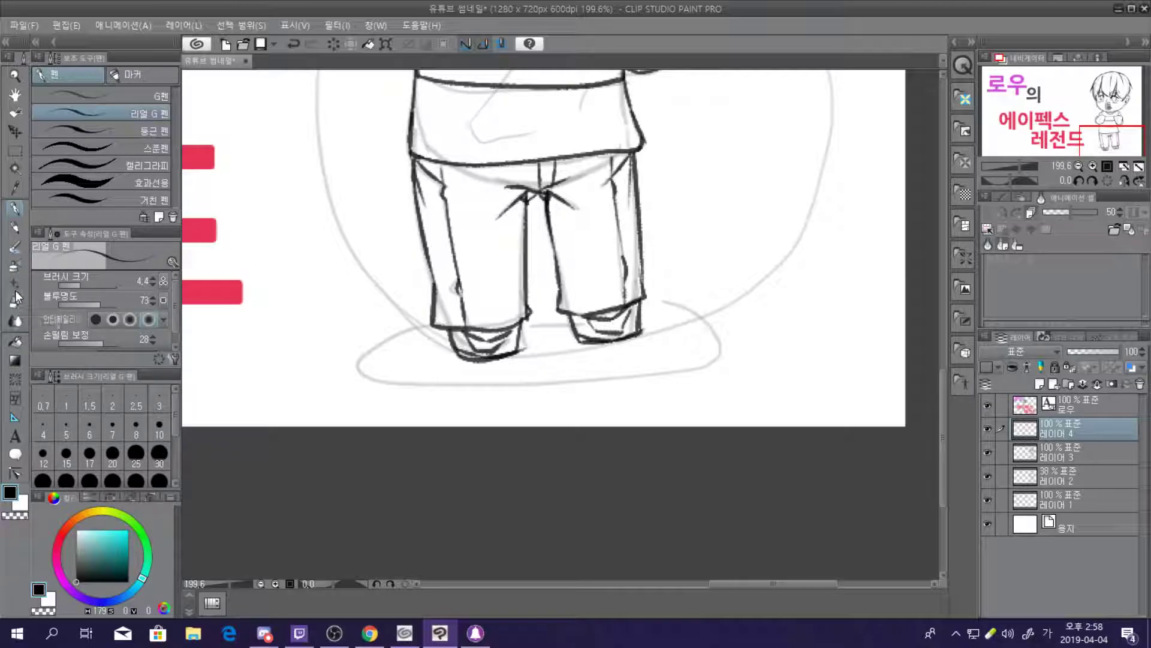
{"action": "left_click", "coordinate": [17, 151]}
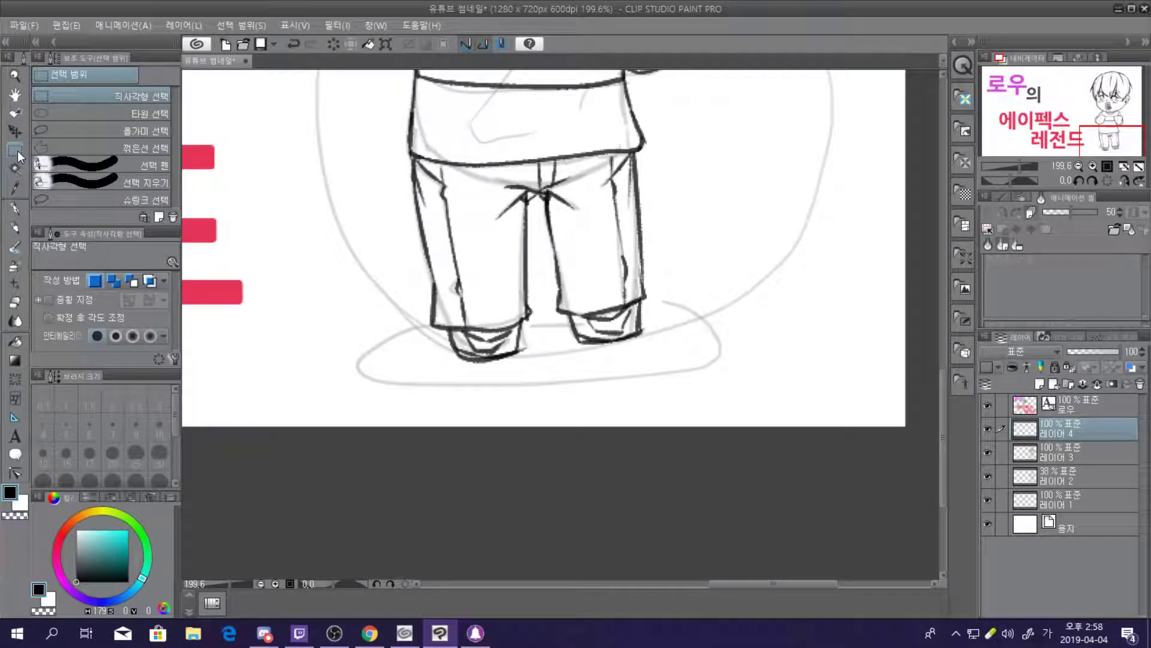
{"action": "left_click", "coordinate": [43, 114]}
{"action": "left_click_drag", "start_coordinate": [397, 327], "coordinate": [672, 332]}
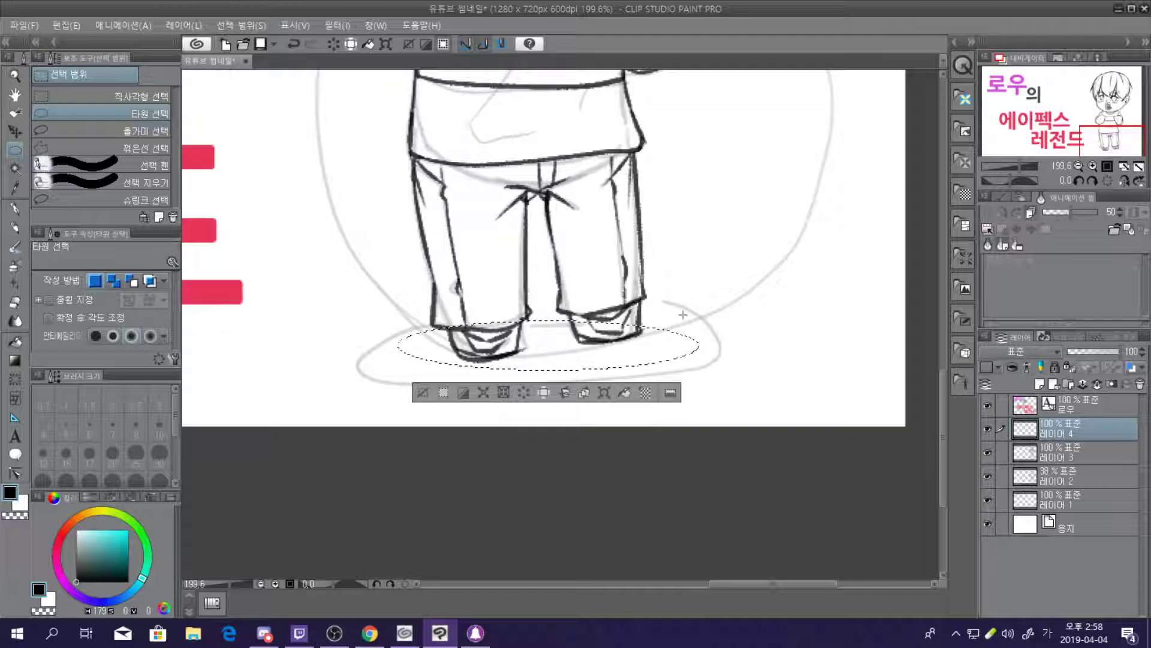
{"action": "left_click", "coordinate": [564, 392]}
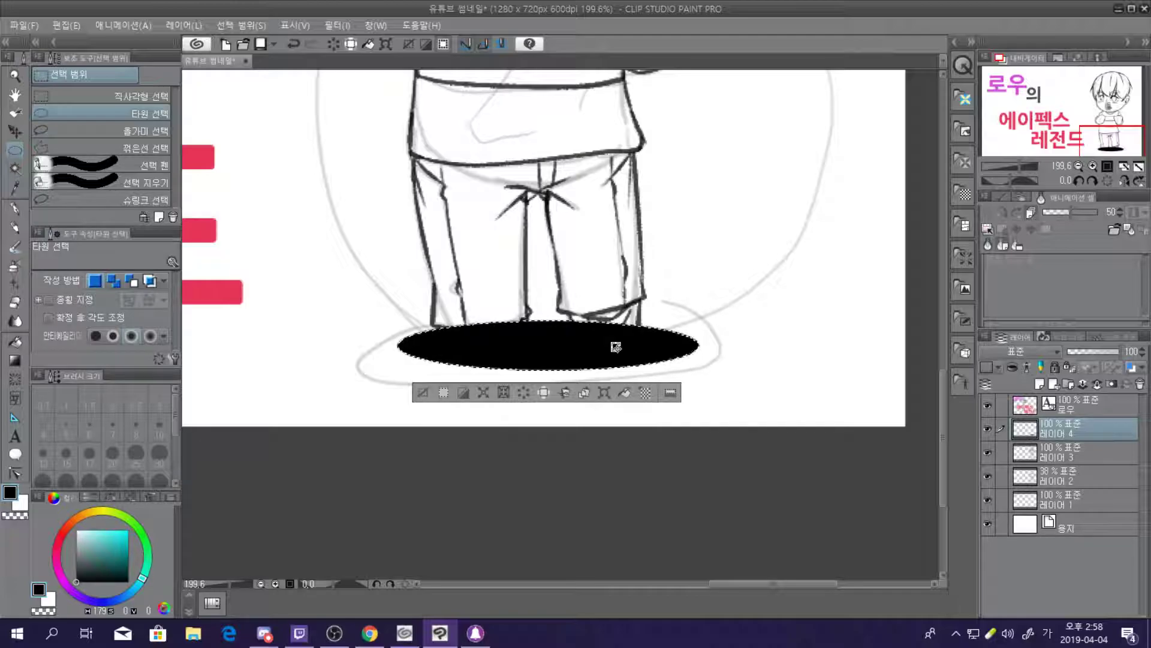
{"action": "left_click_drag", "start_coordinate": [1099, 352], "coordinate": [1097, 351]}
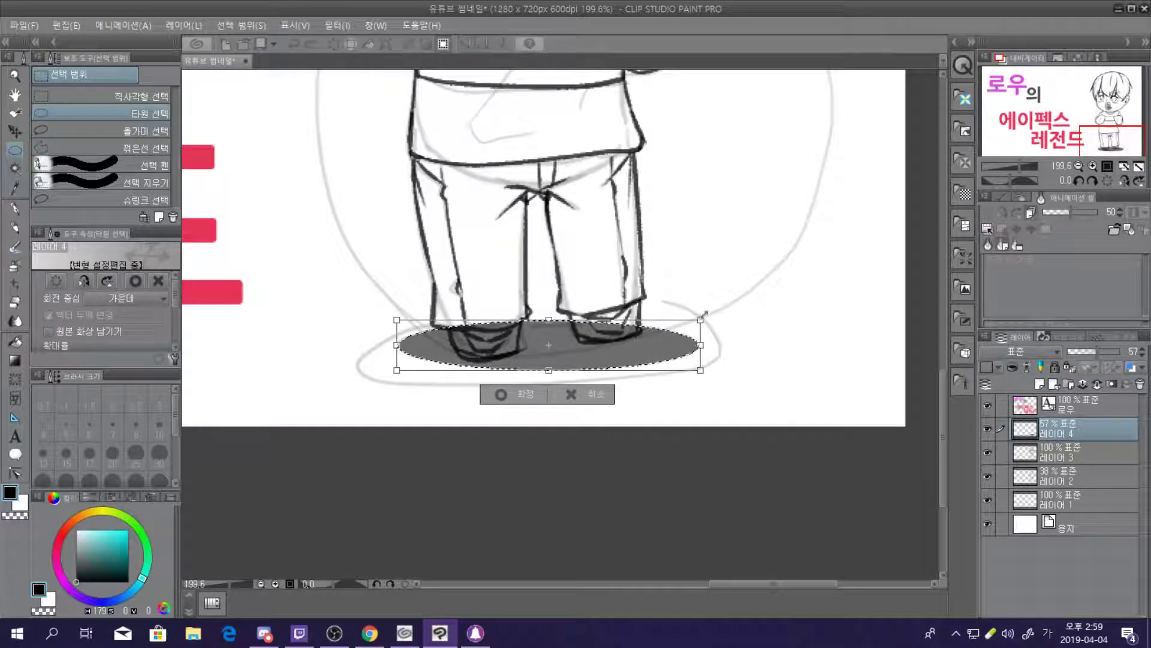
Tilt the shadow ellipse slightly so its right end rises, and shift it a little to the left
{"action": "left_click_drag", "start_coordinate": [701, 310], "coordinate": [699, 303]}
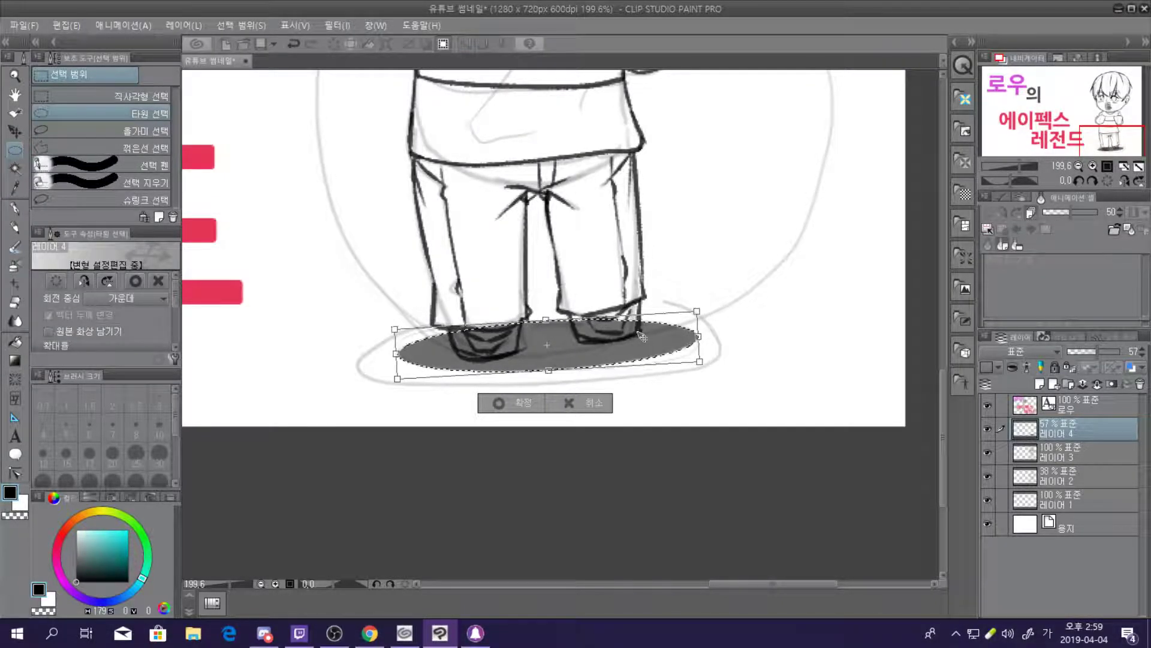
{"action": "left_click_drag", "start_coordinate": [650, 333], "coordinate": [644, 334]}
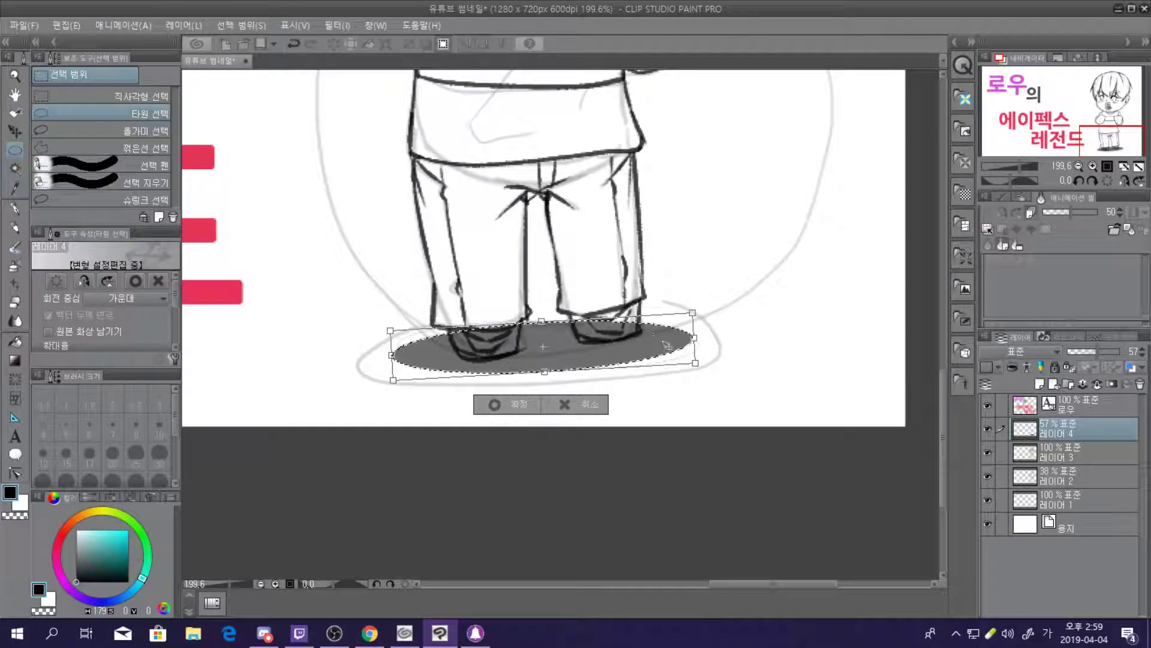
{"action": "left_click", "coordinate": [519, 404]}
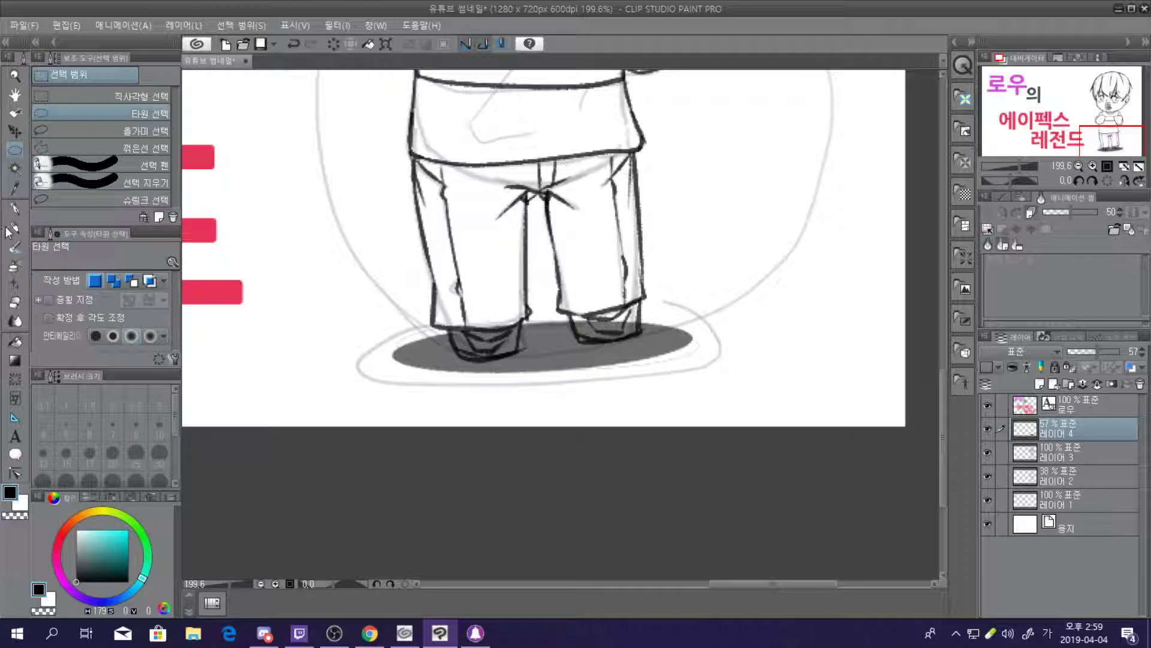
Erase the parts of the grey shadow that overlap both shoes, using the hard eraser at size 19.2
{"action": "left_click", "coordinate": [15, 301]}
{"action": "scroll", "coordinate": [500, 357], "scroll_direction": "up", "scroll_amount": 1}
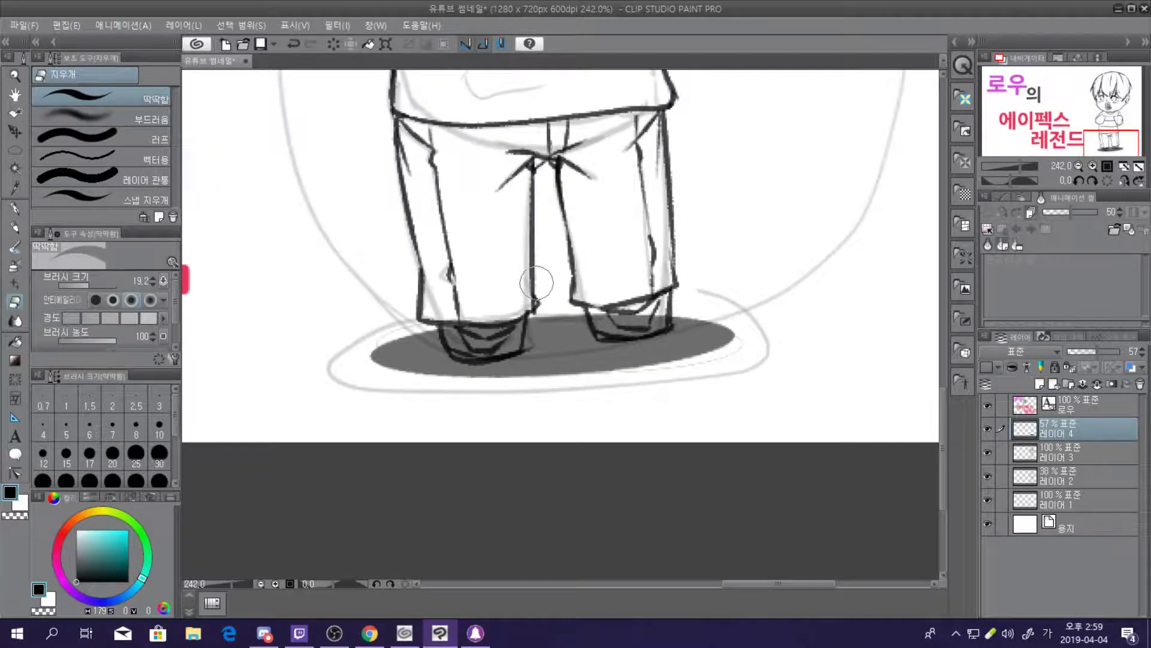
{"action": "mouse_move", "coordinate": [471, 318]}
{"action": "left_mouse_down"}
{"action": "mouse_move", "coordinate": [474, 344]}
{"action": "mouse_move", "coordinate": [497, 322]}
{"action": "mouse_move", "coordinate": [499, 336]}
{"action": "mouse_move", "coordinate": [506, 315]}
{"action": "mouse_move", "coordinate": [497, 341]}
{"action": "mouse_move", "coordinate": [505, 326]}
{"action": "mouse_move", "coordinate": [504, 336]}
{"action": "mouse_move", "coordinate": [622, 286]}
{"action": "mouse_move", "coordinate": [609, 290]}
{"action": "mouse_move", "coordinate": [608, 321]}
{"action": "mouse_move", "coordinate": [652, 316]}
{"action": "mouse_move", "coordinate": [609, 318]}
{"action": "left_mouse_up"}
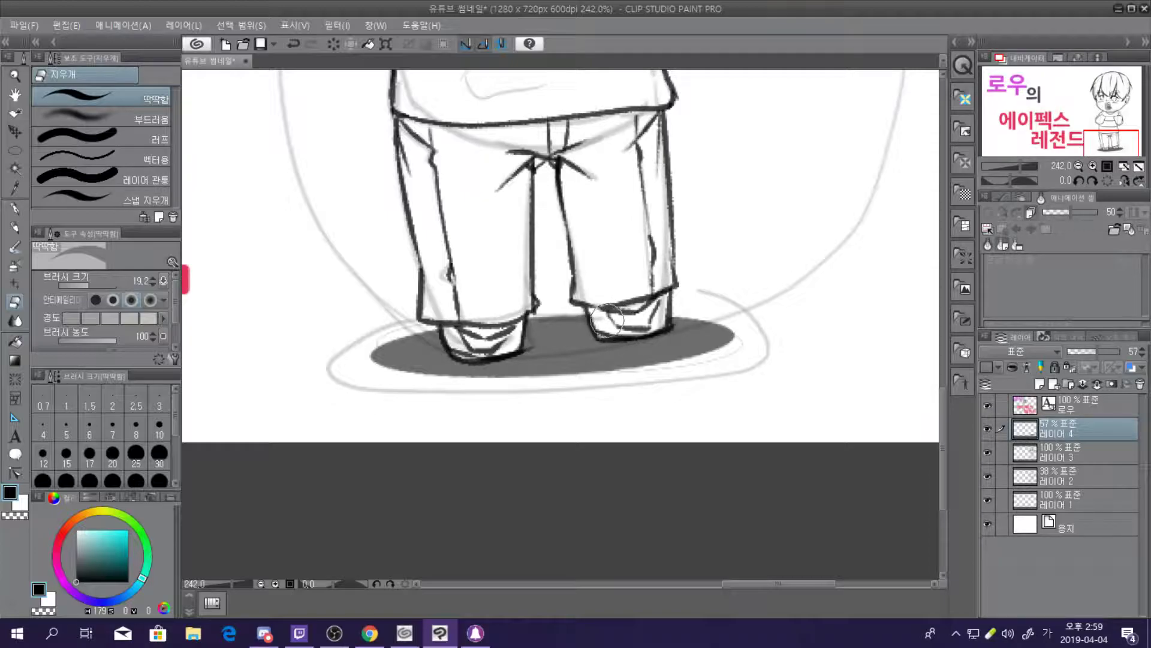
{"action": "scroll", "coordinate": [592, 306], "scroll_direction": "down", "scroll_amount": 8}
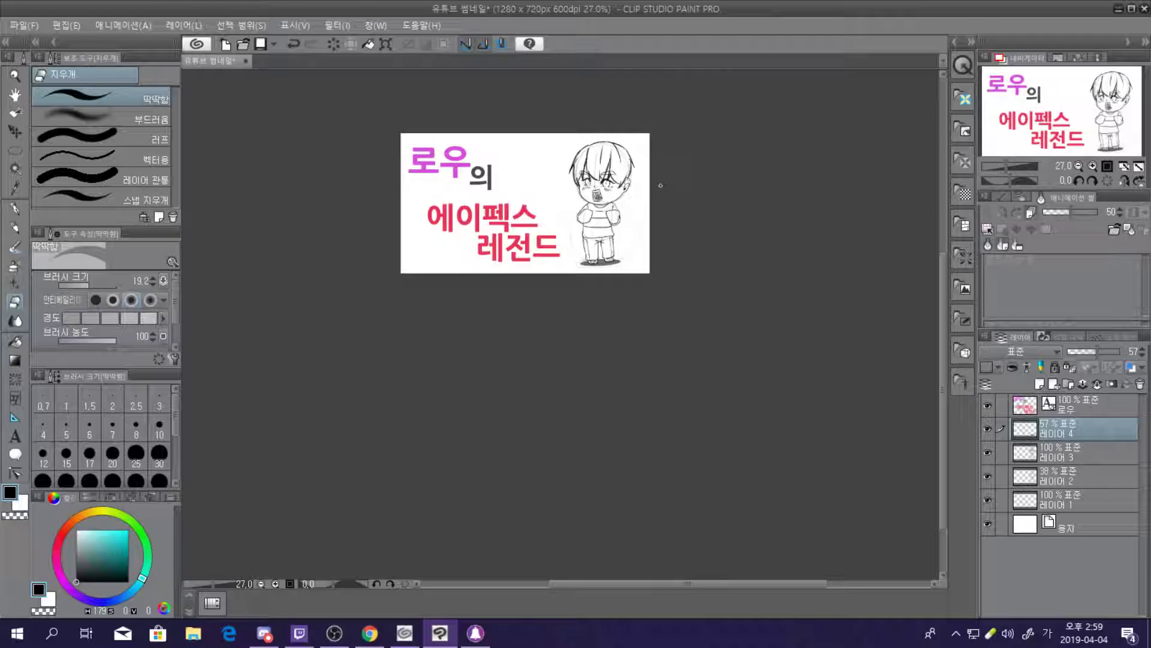
{"action": "scroll", "coordinate": [605, 163], "scroll_direction": "up", "scroll_amount": 5}
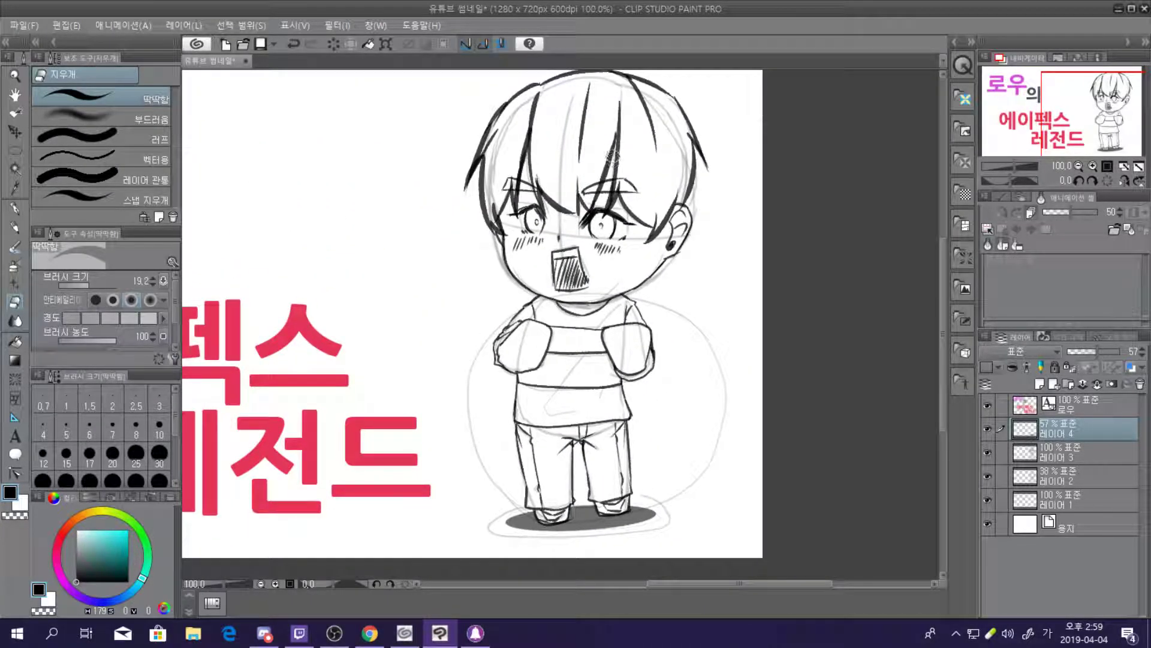
On the line-art layer 레이어 3, thicken the fork of the bangs above the left eye with the 리얼 G펜 at size 4.4
{"action": "left_click", "coordinate": [13, 209]}
{"action": "scroll", "coordinate": [472, 323], "scroll_direction": "up", "scroll_amount": 2}
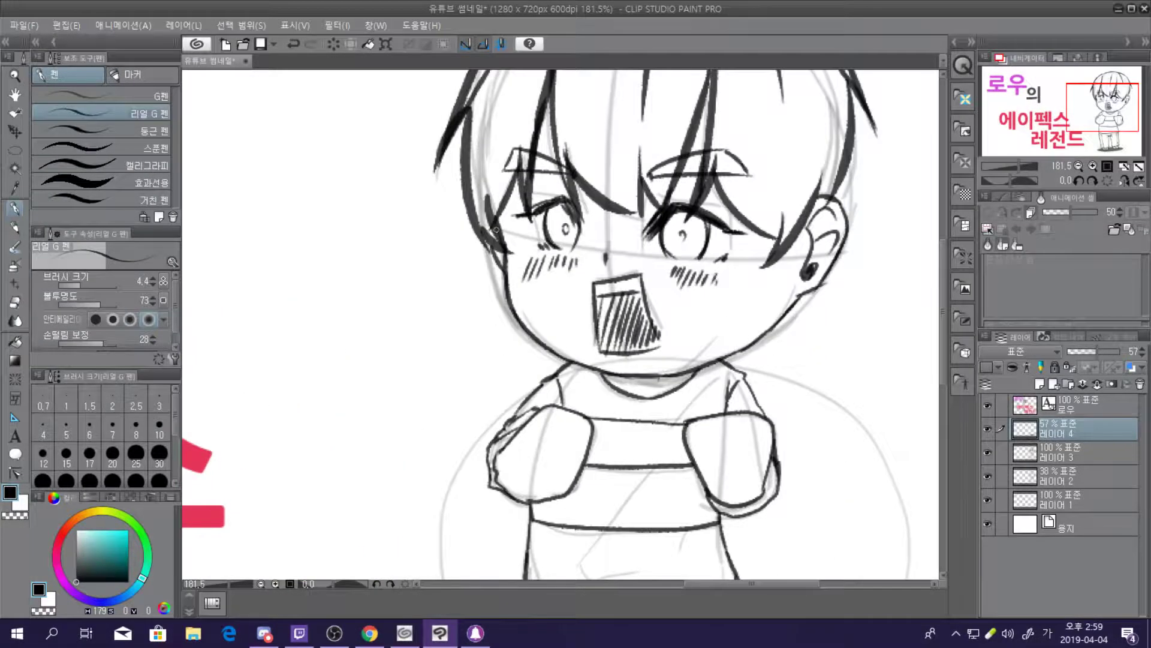
{"action": "scroll", "coordinate": [543, 171], "scroll_direction": "up", "scroll_amount": 6}
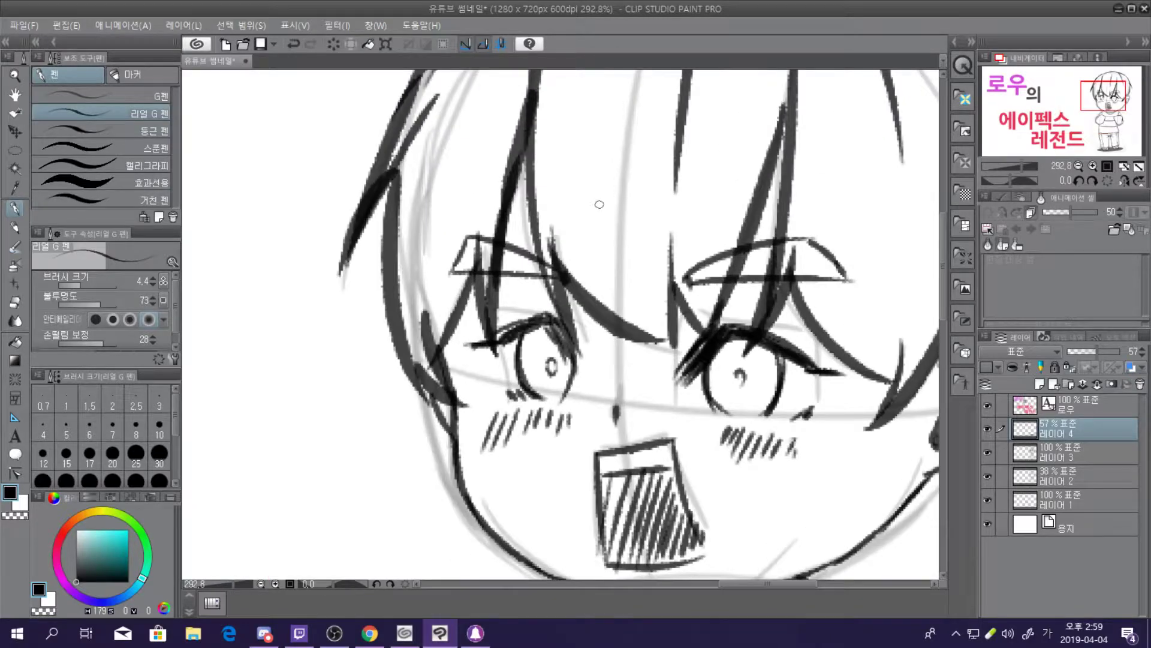
{"action": "left_click", "coordinate": [1055, 449]}
{"action": "mouse_move", "coordinate": [483, 169]}
{"action": "left_mouse_down"}
{"action": "mouse_move", "coordinate": [496, 191]}
{"action": "mouse_move", "coordinate": [503, 140]}
{"action": "mouse_move", "coordinate": [500, 186]}
{"action": "mouse_move", "coordinate": [492, 154]}
{"action": "mouse_move", "coordinate": [501, 227]}
{"action": "mouse_move", "coordinate": [494, 177]}
{"action": "mouse_move", "coordinate": [482, 240]}
{"action": "left_mouse_up"}
{"action": "key", "text": "ctrl+z"}
{"action": "key", "text": "ctrl+z"}
{"action": "left_click_drag", "start_coordinate": [493, 195], "coordinate": [467, 241]}
{"action": "left_click_drag", "start_coordinate": [484, 205], "coordinate": [493, 161]}
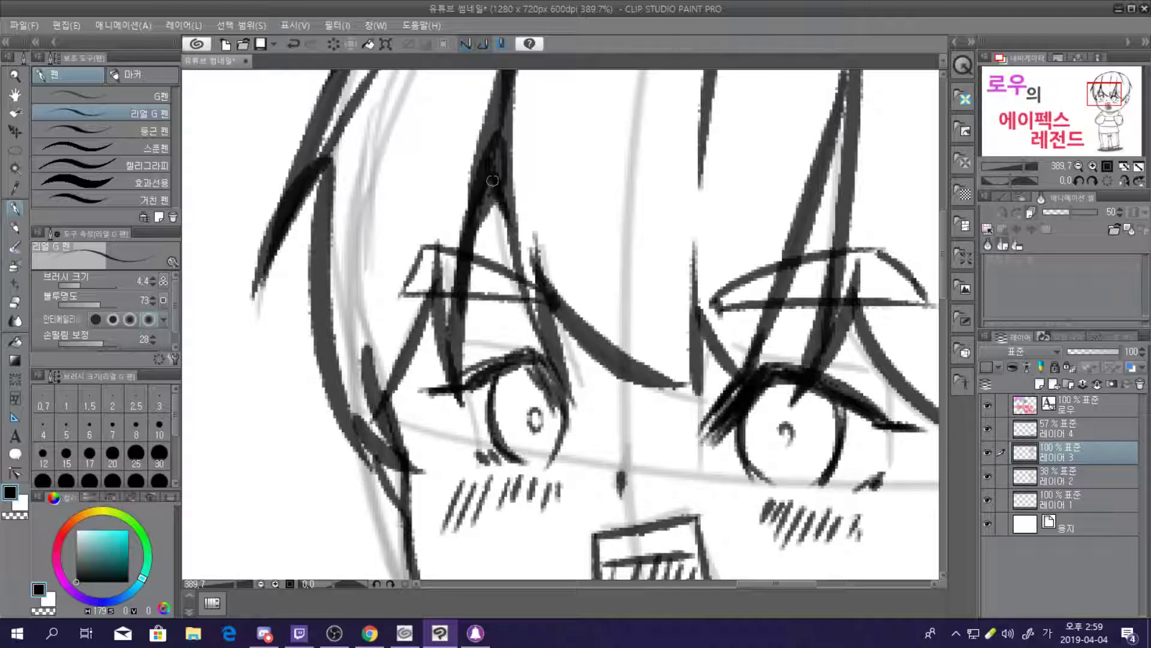
{"action": "scroll", "coordinate": [593, 214], "scroll_direction": "down", "scroll_amount": 5}
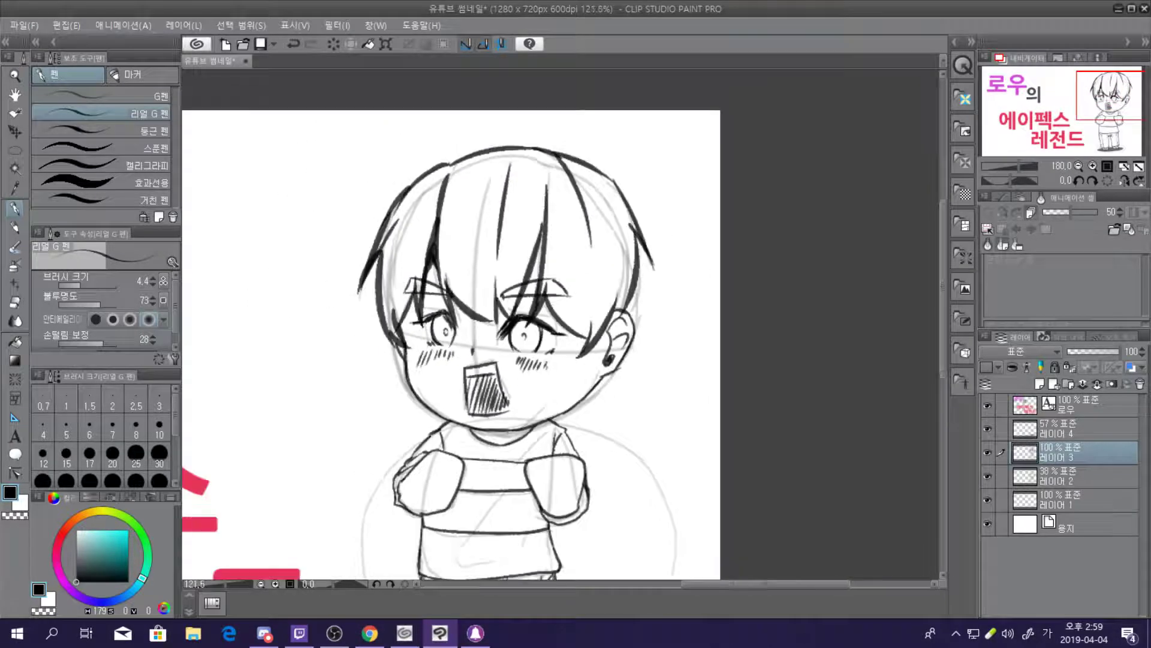
Thicken the matching fork of the bangs above the right eye with dark pen strokes
{"action": "scroll", "coordinate": [593, 214], "scroll_direction": "up", "scroll_amount": 5}
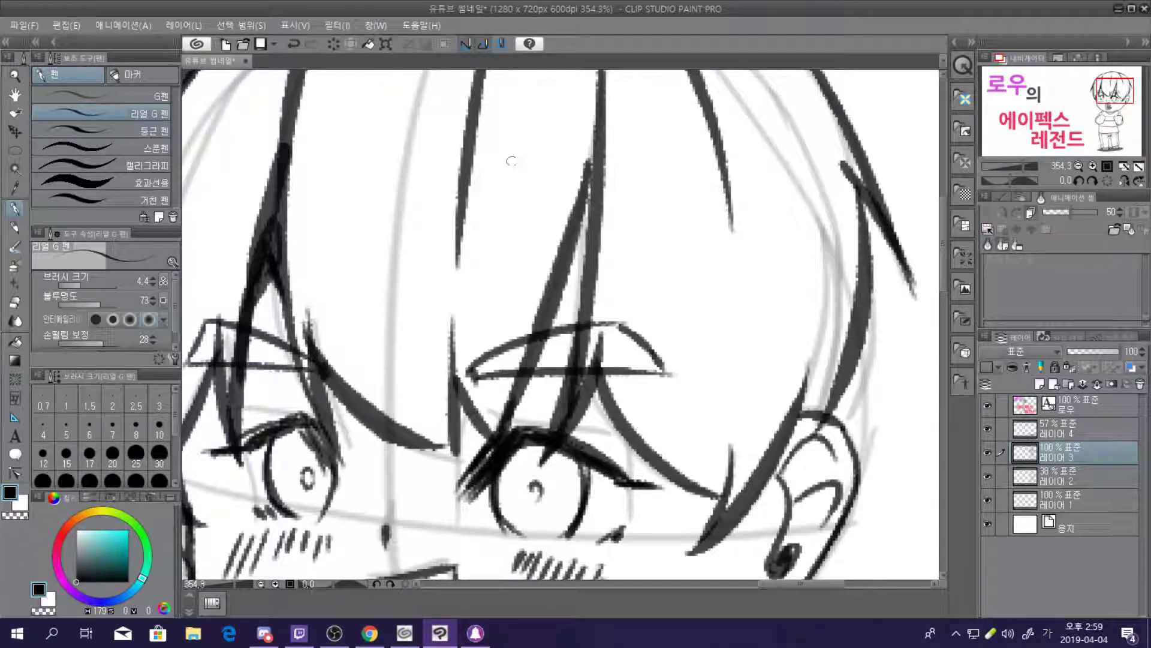
{"action": "left_click_drag", "start_coordinate": [584, 228], "coordinate": [565, 292]}
{"action": "mouse_move", "coordinate": [593, 174]}
{"action": "left_mouse_down"}
{"action": "mouse_move", "coordinate": [576, 250]}
{"action": "mouse_move", "coordinate": [584, 285]}
{"action": "mouse_move", "coordinate": [552, 309]}
{"action": "left_mouse_up"}
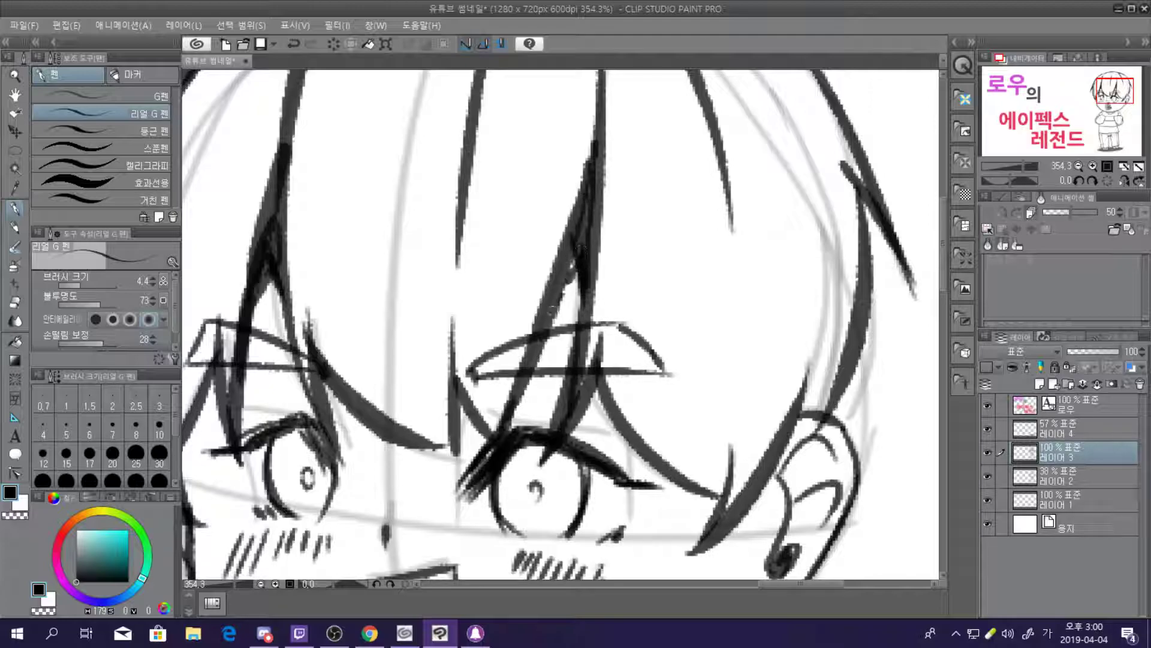
{"action": "scroll", "coordinate": [531, 274], "scroll_direction": "down", "scroll_amount": 6}
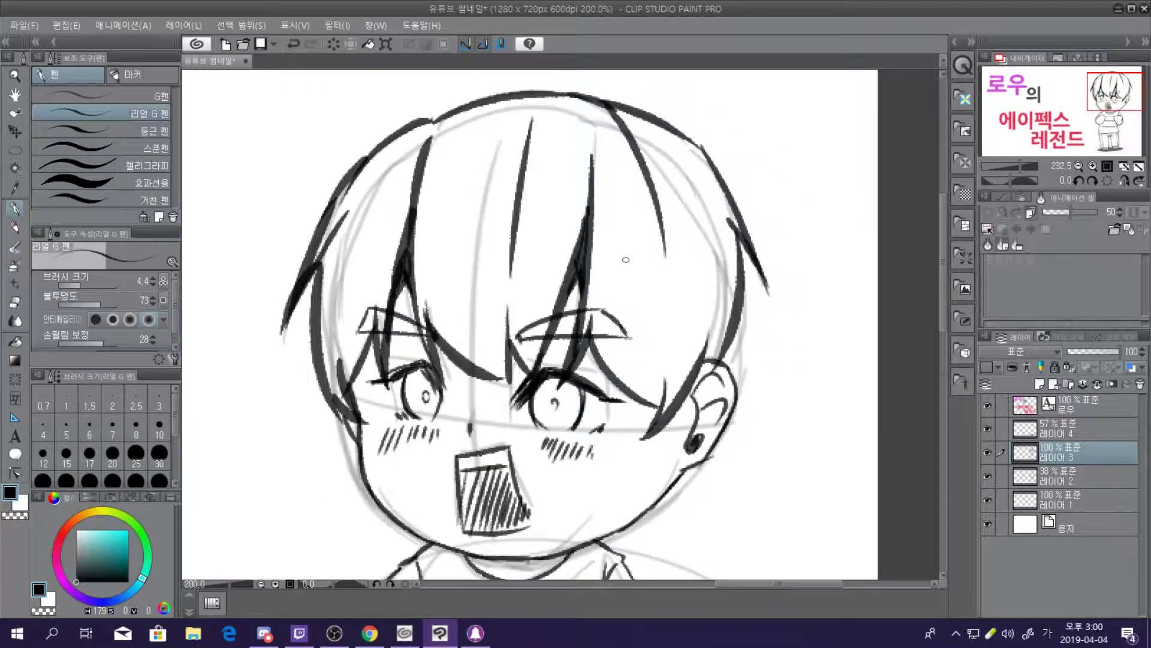
Draw an oval highlight in the upper left of the right eye's iris and add short shading strokes along the iris edges
{"action": "scroll", "coordinate": [619, 308], "scroll_direction": "up", "scroll_amount": 6}
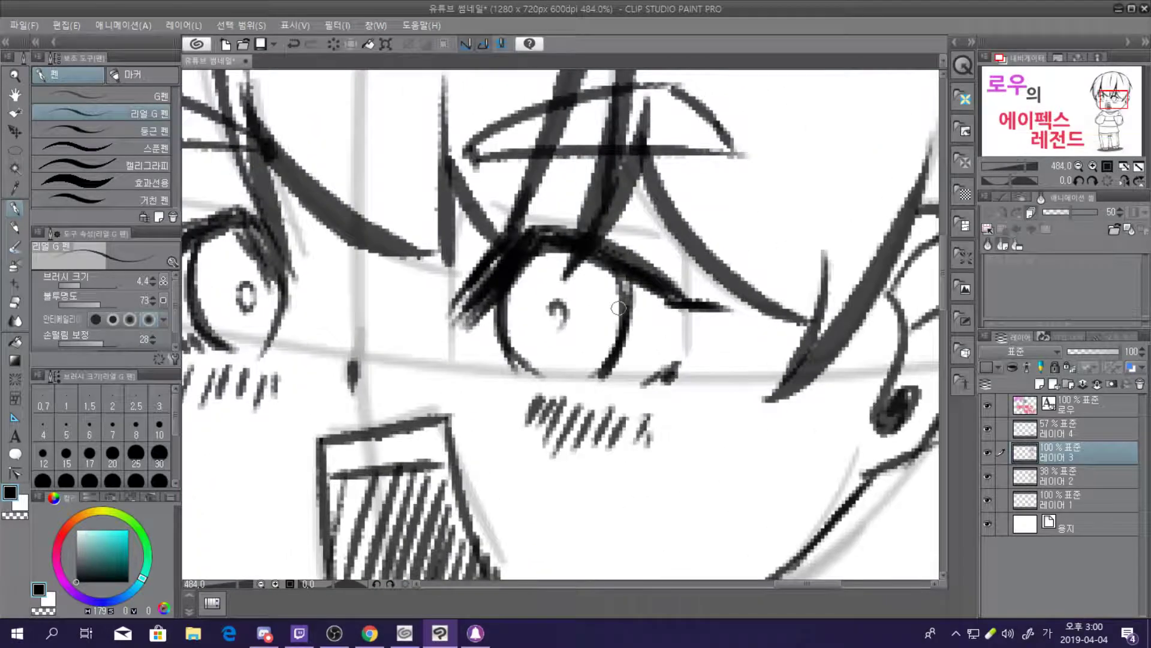
{"action": "mouse_move", "coordinate": [532, 261]}
{"action": "left_mouse_down"}
{"action": "mouse_move", "coordinate": [529, 315]}
{"action": "mouse_move", "coordinate": [502, 300]}
{"action": "mouse_move", "coordinate": [518, 315]}
{"action": "mouse_move", "coordinate": [514, 339]}
{"action": "mouse_move", "coordinate": [514, 309]}
{"action": "left_mouse_up"}
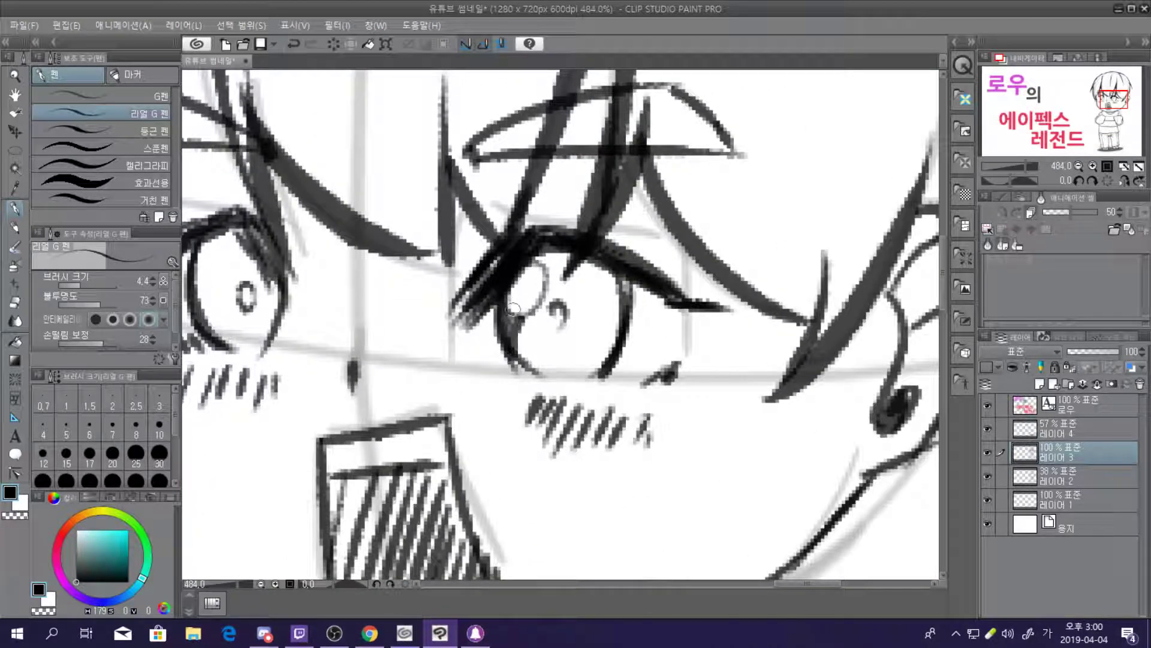
{"action": "left_click_drag", "start_coordinate": [549, 262], "coordinate": [542, 254]}
{"action": "left_click_drag", "start_coordinate": [607, 288], "coordinate": [611, 336]}
{"action": "mouse_move", "coordinate": [531, 351]}
{"action": "left_mouse_down"}
{"action": "mouse_move", "coordinate": [514, 338]}
{"action": "mouse_move", "coordinate": [545, 345]}
{"action": "left_mouse_up"}
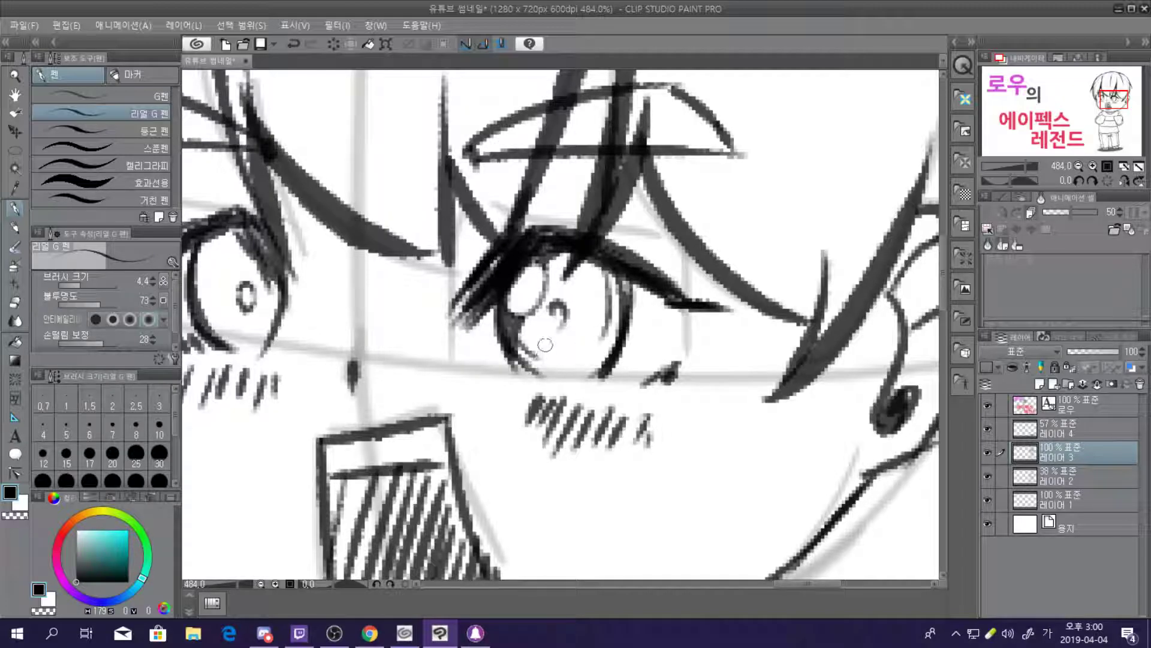
{"action": "scroll", "coordinate": [552, 310], "scroll_direction": "down", "scroll_amount": 10}
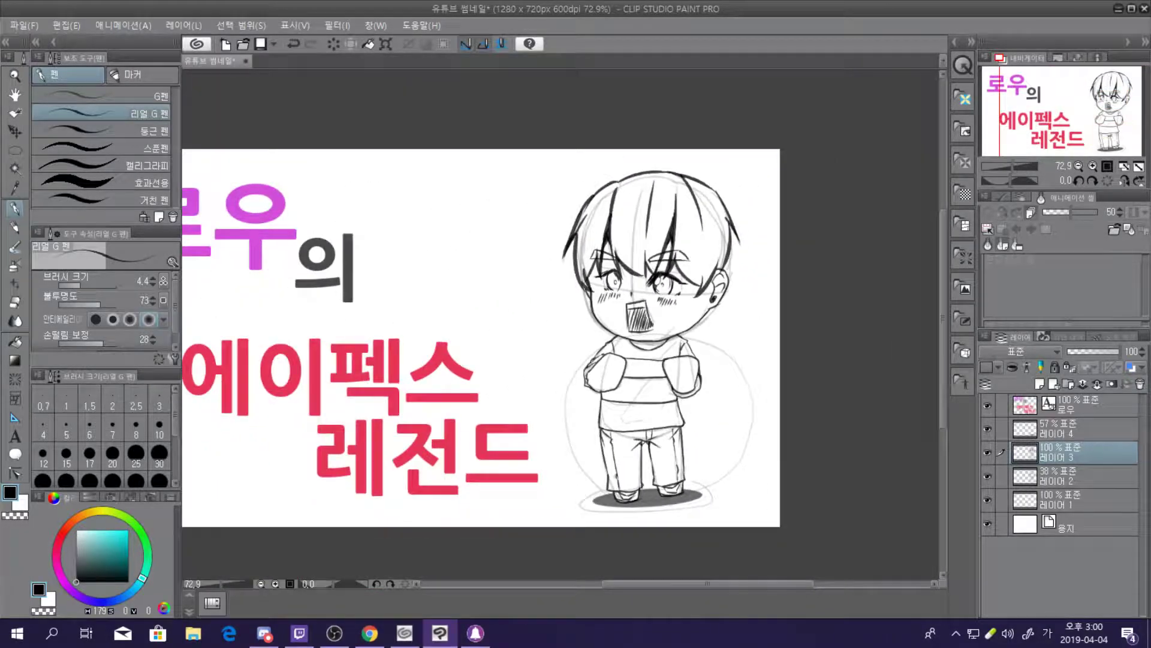
Draw a matching oval highlight in the left eye's iris and shade along both sides of the iris
{"action": "scroll", "coordinate": [566, 205], "scroll_direction": "up", "scroll_amount": 10}
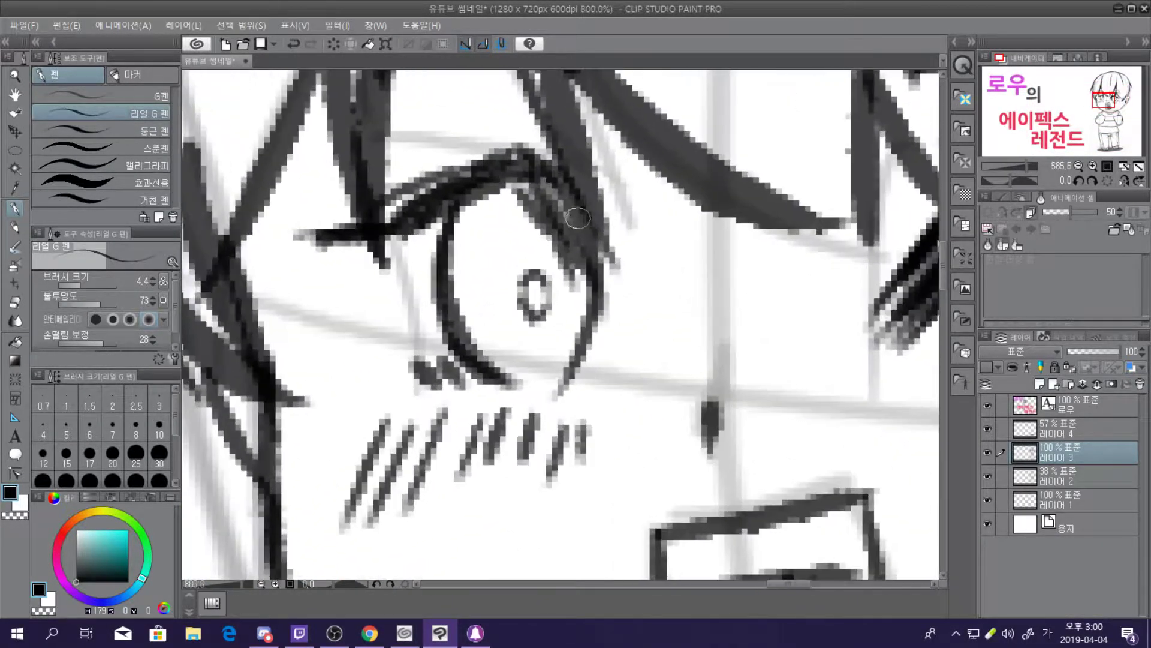
{"action": "mouse_move", "coordinate": [504, 201]}
{"action": "left_mouse_down"}
{"action": "mouse_move", "coordinate": [465, 296]}
{"action": "mouse_move", "coordinate": [474, 317]}
{"action": "left_mouse_up"}
{"action": "mouse_move", "coordinate": [455, 270]}
{"action": "left_mouse_down"}
{"action": "mouse_move", "coordinate": [514, 185]}
{"action": "mouse_move", "coordinate": [500, 204]}
{"action": "left_mouse_up"}
{"action": "left_click_drag", "start_coordinate": [477, 333], "coordinate": [495, 353]}
{"action": "mouse_move", "coordinate": [465, 282]}
{"action": "left_mouse_down"}
{"action": "mouse_move", "coordinate": [485, 343]}
{"action": "mouse_move", "coordinate": [495, 341]}
{"action": "mouse_move", "coordinate": [467, 293]}
{"action": "mouse_move", "coordinate": [482, 326]}
{"action": "mouse_move", "coordinate": [509, 351]}
{"action": "left_mouse_up"}
{"action": "key", "text": "ctrl+z"}
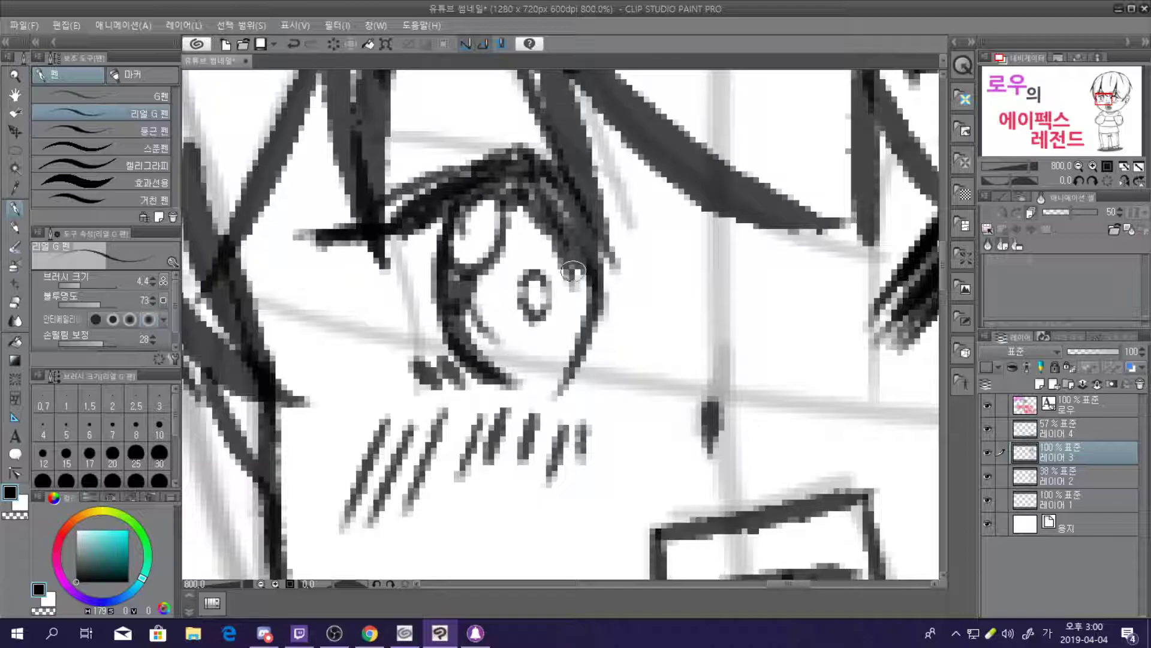
{"action": "left_click_drag", "start_coordinate": [574, 267], "coordinate": [567, 346]}
{"action": "scroll", "coordinate": [616, 164], "scroll_direction": "down", "scroll_amount": 7}
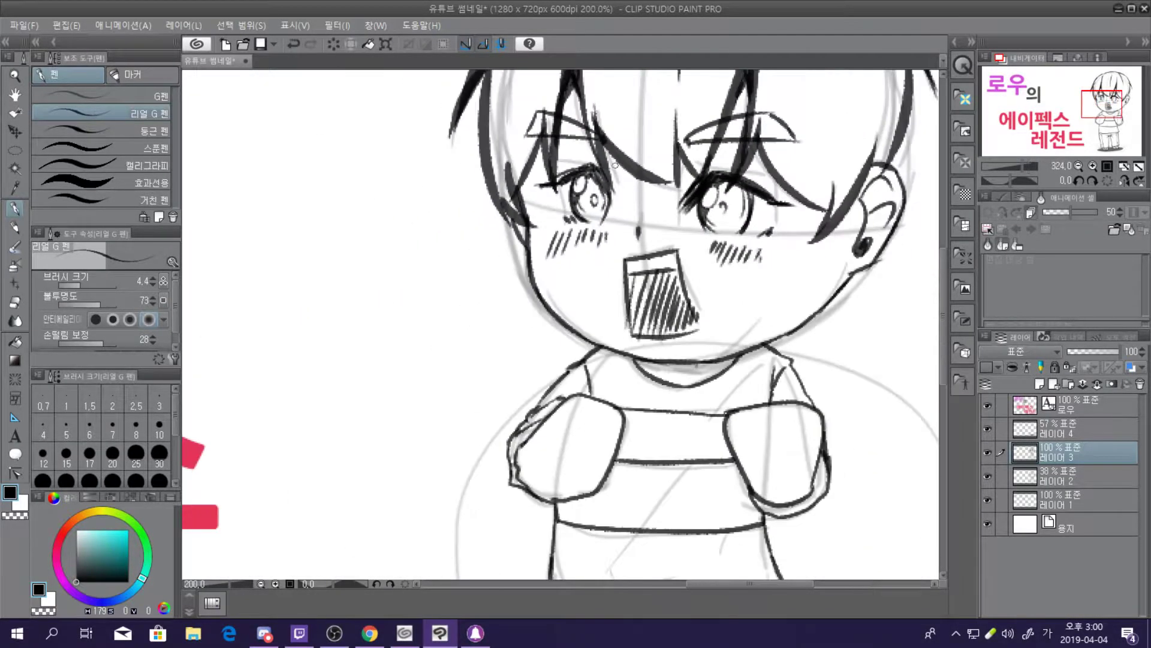
{"action": "scroll", "coordinate": [616, 163], "scroll_direction": "down", "scroll_amount": 1}
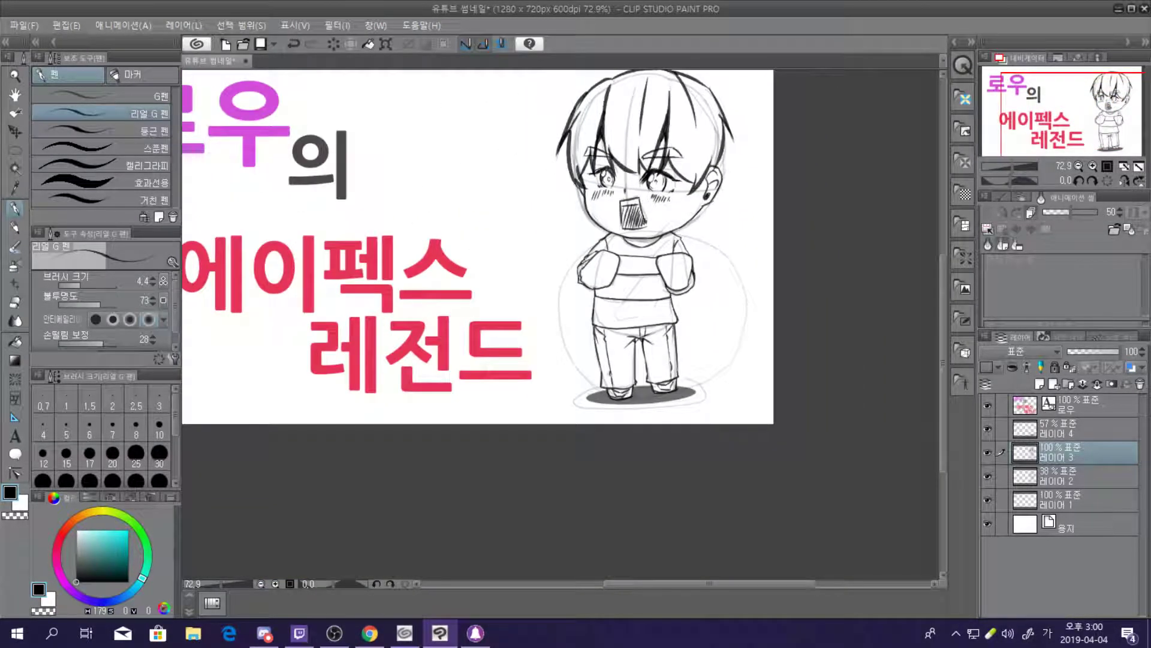
Ink the shirt's folds: a long diagonal from the right shoulder, a hooked curve above the hem and short creases at both sides
{"action": "scroll", "coordinate": [677, 170], "scroll_direction": "up", "scroll_amount": 3}
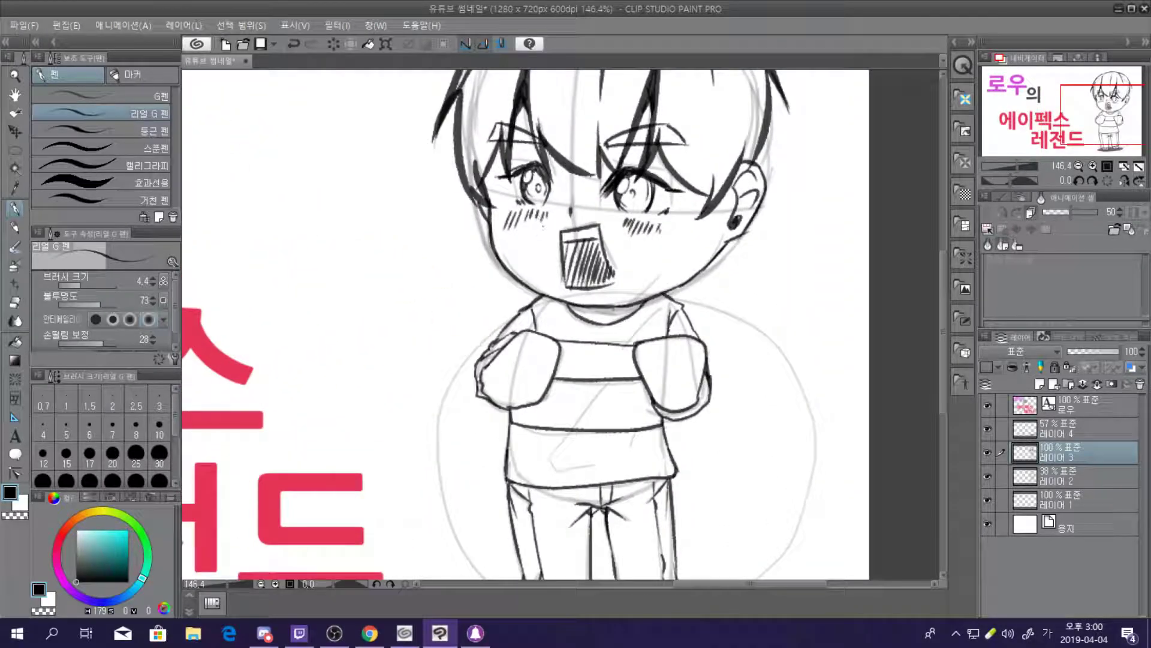
{"action": "scroll", "coordinate": [625, 239], "scroll_direction": "down", "scroll_amount": 3}
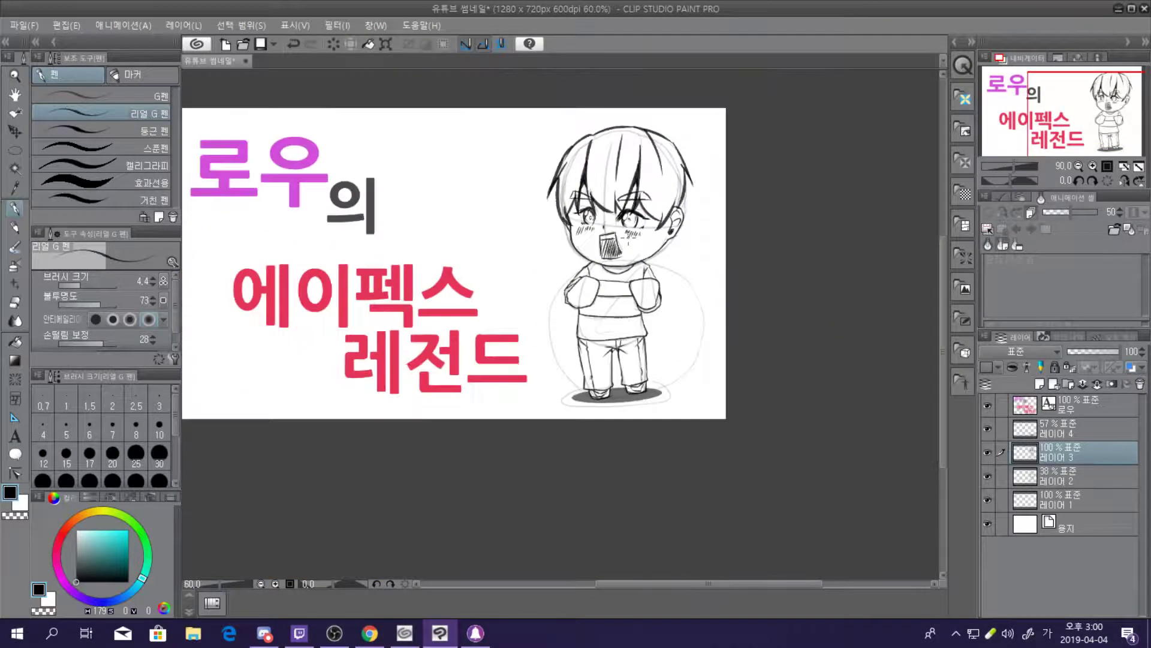
{"action": "scroll", "coordinate": [646, 285], "scroll_direction": "up", "scroll_amount": 3}
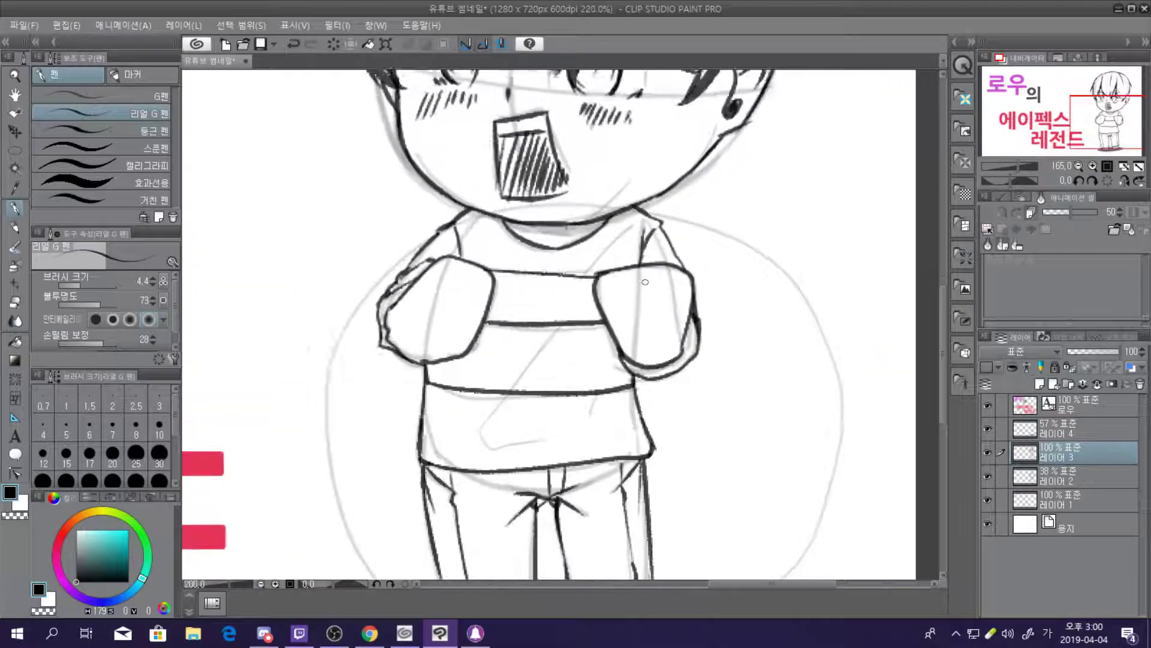
{"action": "scroll", "coordinate": [645, 275], "scroll_direction": "up", "scroll_amount": 2}
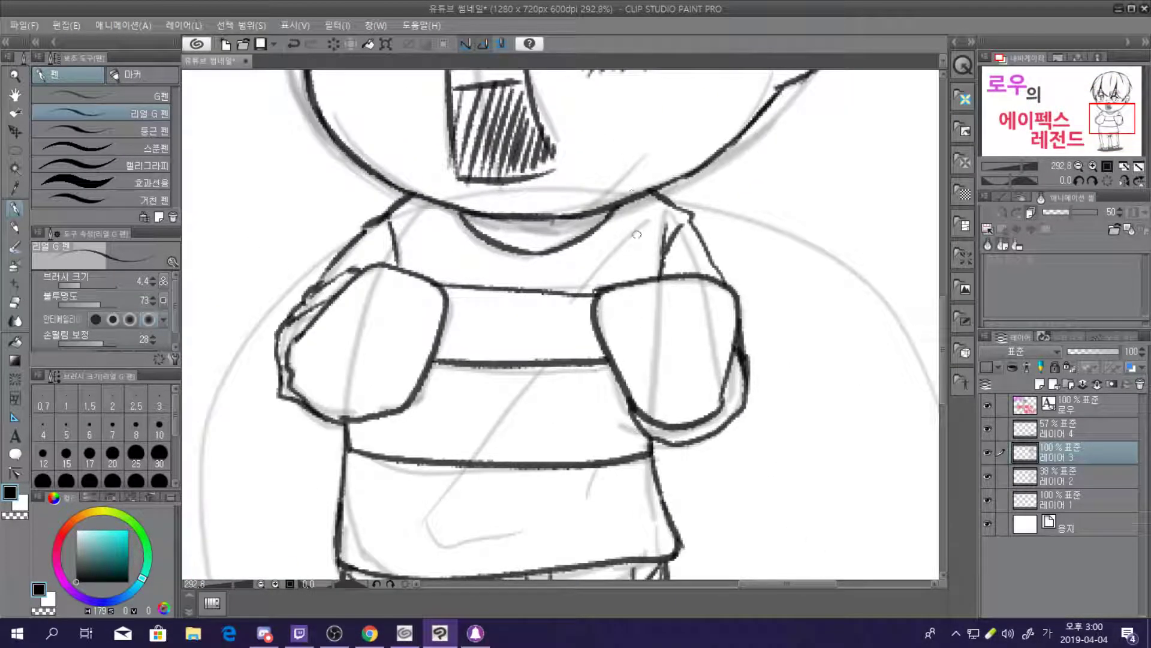
{"action": "mouse_move", "coordinate": [648, 217]}
{"action": "left_mouse_down"}
{"action": "mouse_move", "coordinate": [419, 506]}
{"action": "mouse_move", "coordinate": [443, 541]}
{"action": "mouse_move", "coordinate": [526, 529]}
{"action": "left_mouse_up"}
{"action": "left_click_drag", "start_coordinate": [610, 424], "coordinate": [590, 496]}
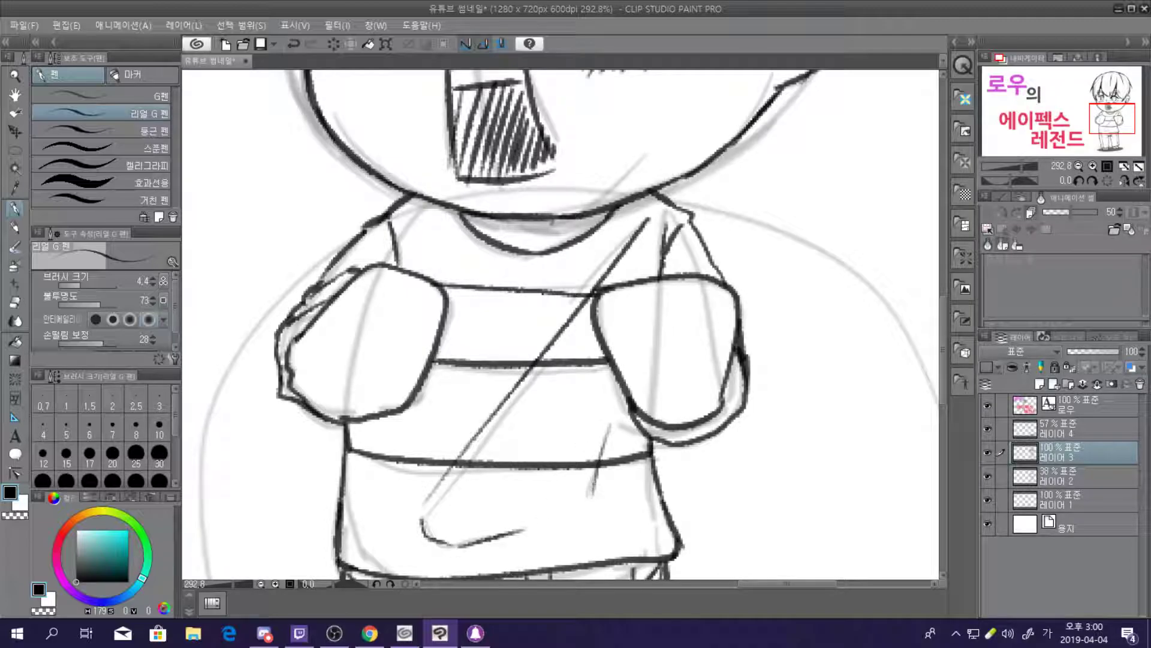
{"action": "left_click_drag", "start_coordinate": [374, 433], "coordinate": [392, 500]}
{"action": "key", "text": "ctrl+z"}
{"action": "mouse_move", "coordinate": [370, 431]}
{"action": "left_mouse_down"}
{"action": "mouse_move", "coordinate": [385, 508]}
{"action": "mouse_move", "coordinate": [364, 556]}
{"action": "left_mouse_up"}
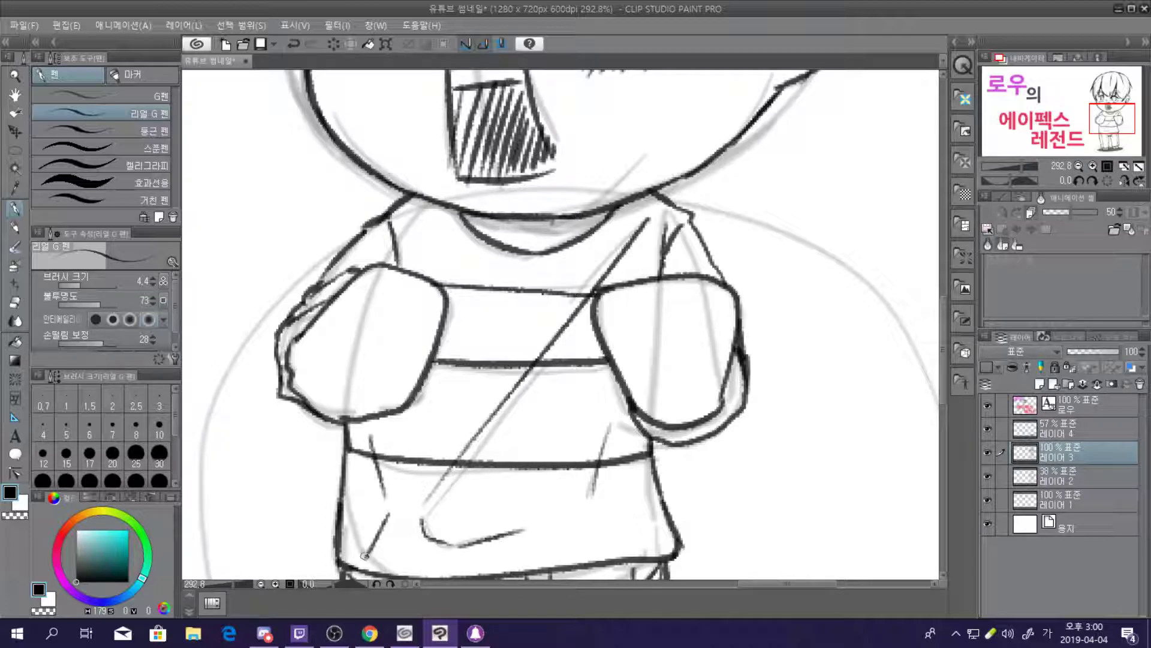
{"action": "scroll", "coordinate": [687, 292], "scroll_direction": "down", "scroll_amount": 5}
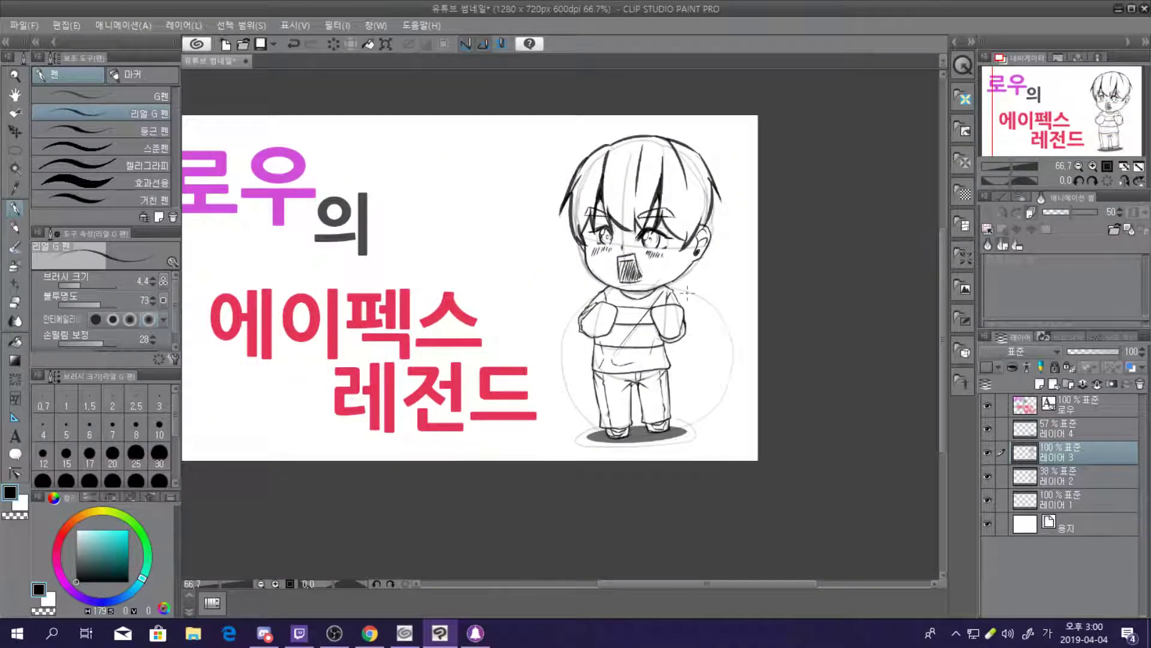
{"action": "scroll", "coordinate": [738, 290], "scroll_direction": "down", "scroll_amount": 2}
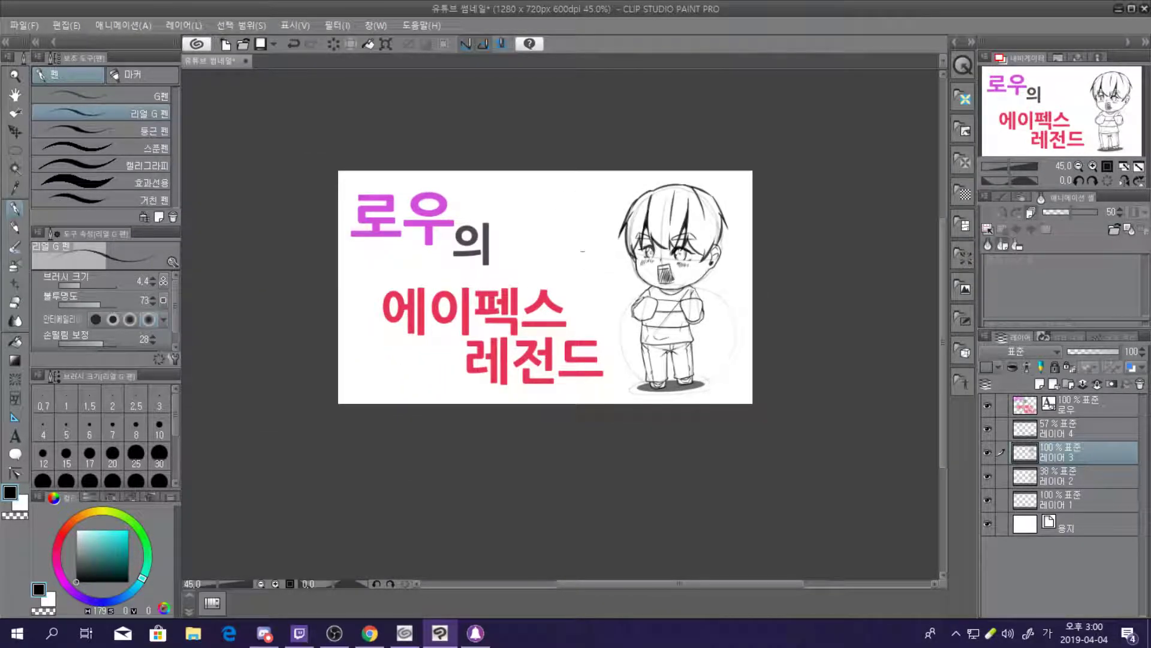
{"action": "scroll", "coordinate": [536, 220], "scroll_direction": "up", "scroll_amount": 3}
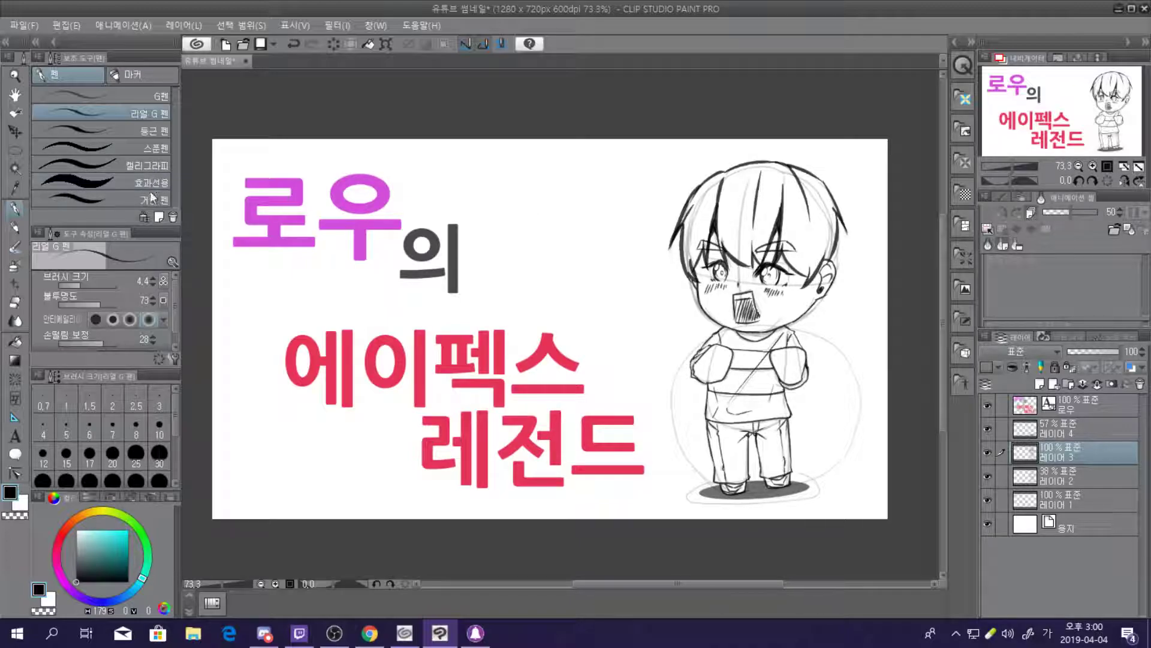
{"action": "left_click_drag", "start_coordinate": [88, 284], "coordinate": [99, 286]}
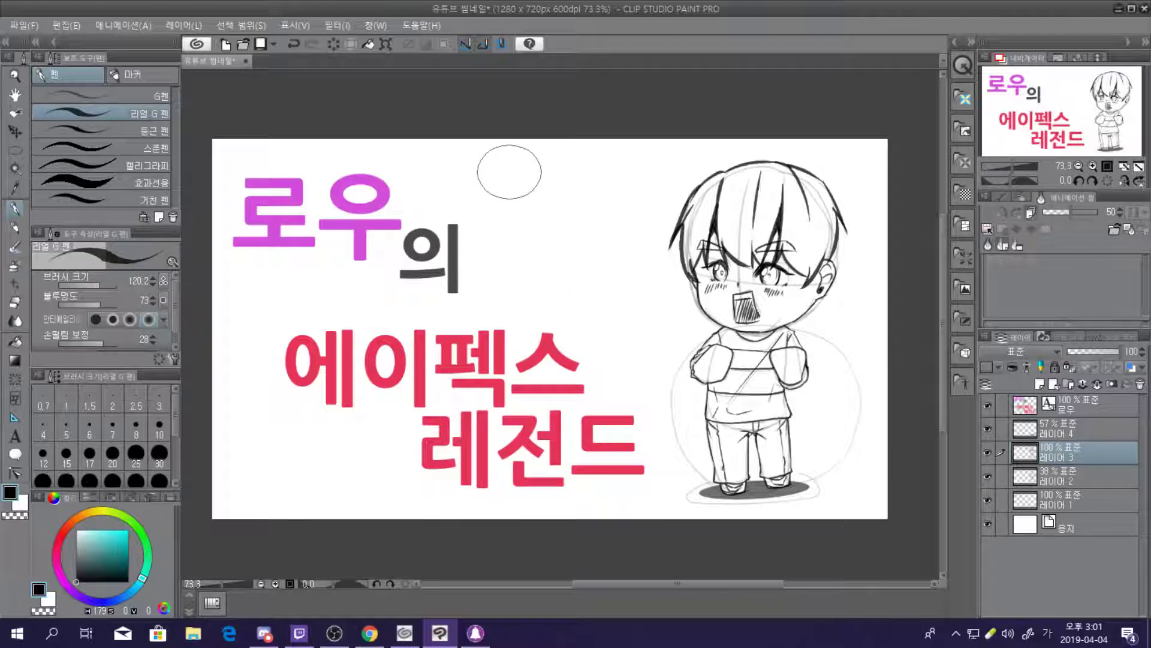
{"action": "mouse_move", "coordinate": [493, 193]}
{"action": "left_mouse_down"}
{"action": "mouse_move", "coordinate": [547, 165]}
{"action": "mouse_move", "coordinate": [556, 194]}
{"action": "mouse_move", "coordinate": [495, 240]}
{"action": "mouse_move", "coordinate": [502, 255]}
{"action": "mouse_move", "coordinate": [560, 221]}
{"action": "left_mouse_up"}
{"action": "key", "text": "ctrl+z"}
{"action": "mouse_move", "coordinate": [487, 199]}
{"action": "left_mouse_down"}
{"action": "mouse_move", "coordinate": [539, 171]}
{"action": "mouse_move", "coordinate": [542, 209]}
{"action": "mouse_move", "coordinate": [496, 241]}
{"action": "mouse_move", "coordinate": [528, 264]}
{"action": "left_mouse_up"}
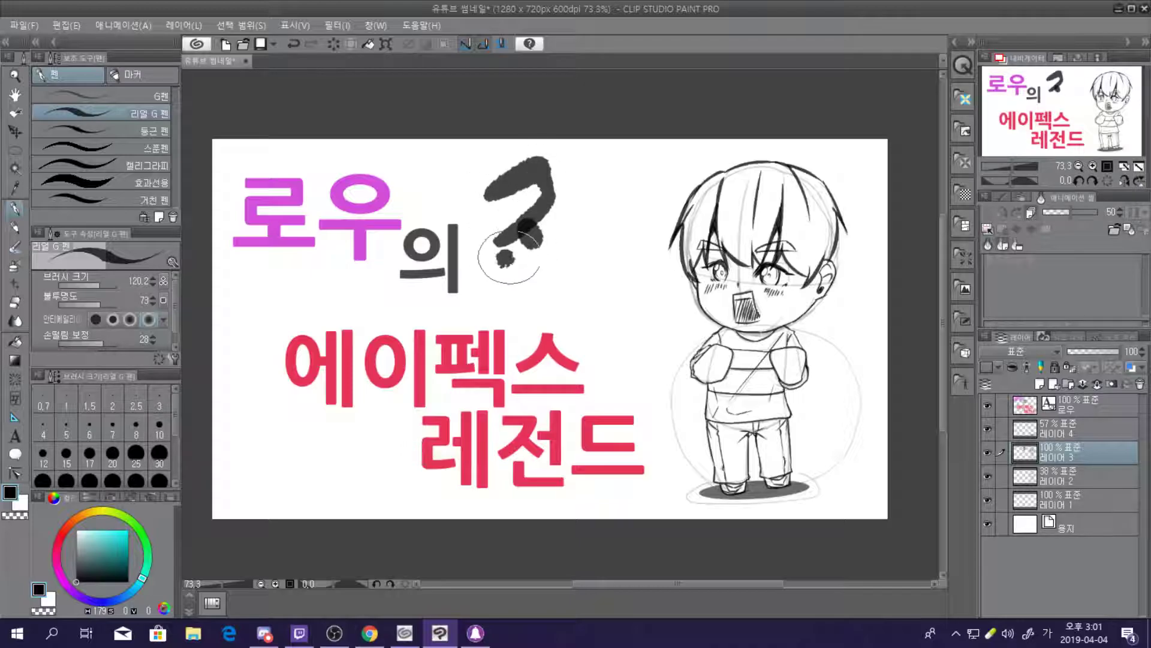
{"action": "key", "text": "ctrl+z"}
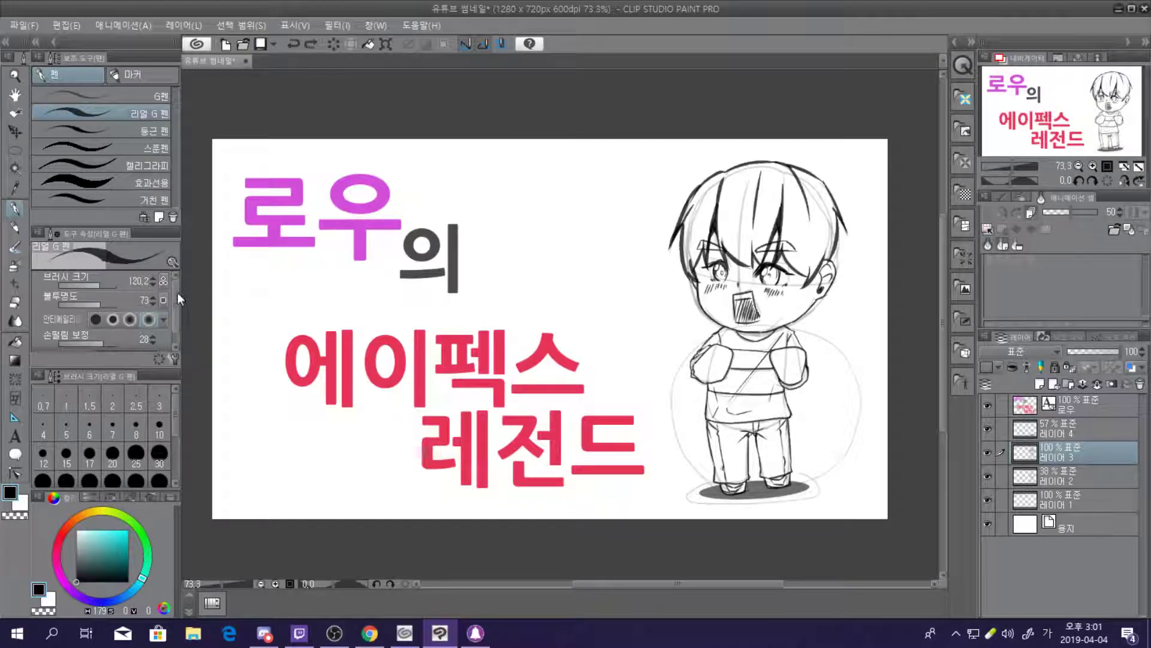
Set the pen's brush size to 5.7 and hide the 38% rough sketch layer 레이어 2
{"action": "left_click", "coordinate": [85, 284]}
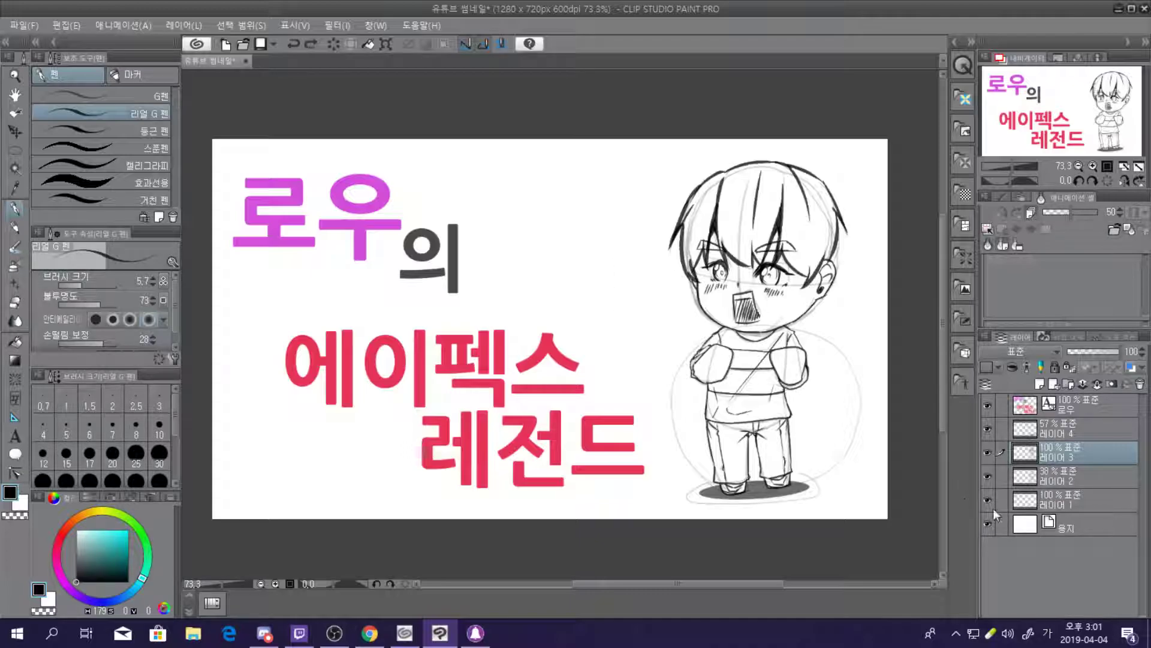
{"action": "left_click", "coordinate": [987, 476]}
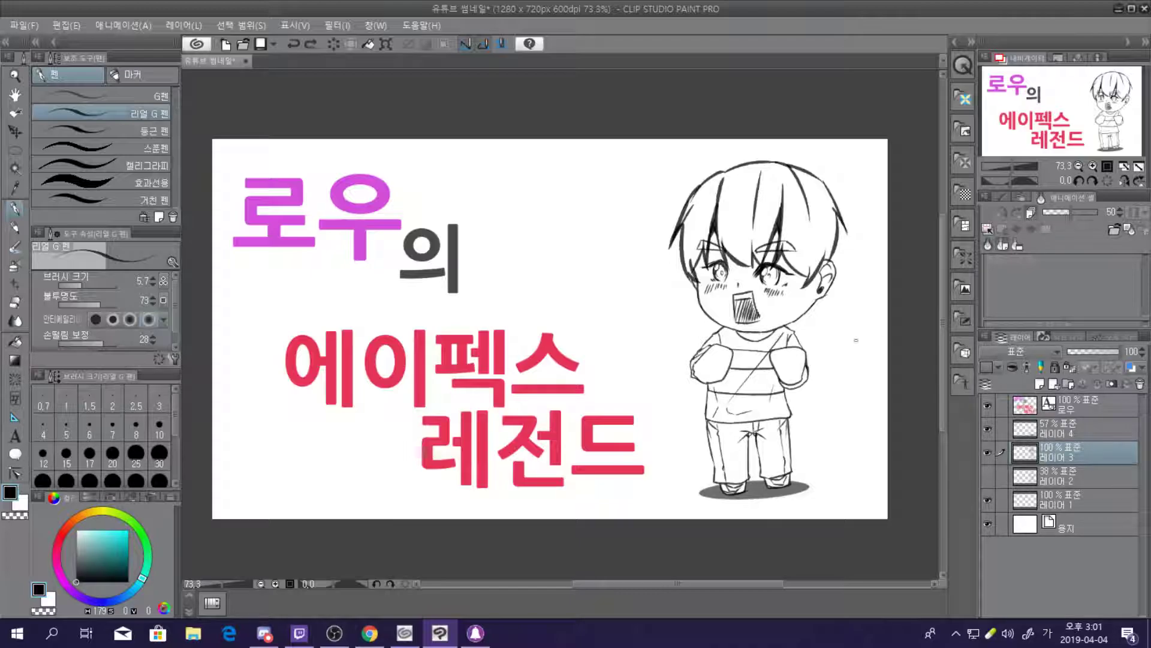
Review the thumbnail's overall composition and the character's line art up close with the sketch hidden
{"action": "scroll", "coordinate": [880, 264], "scroll_direction": "down", "scroll_amount": 2}
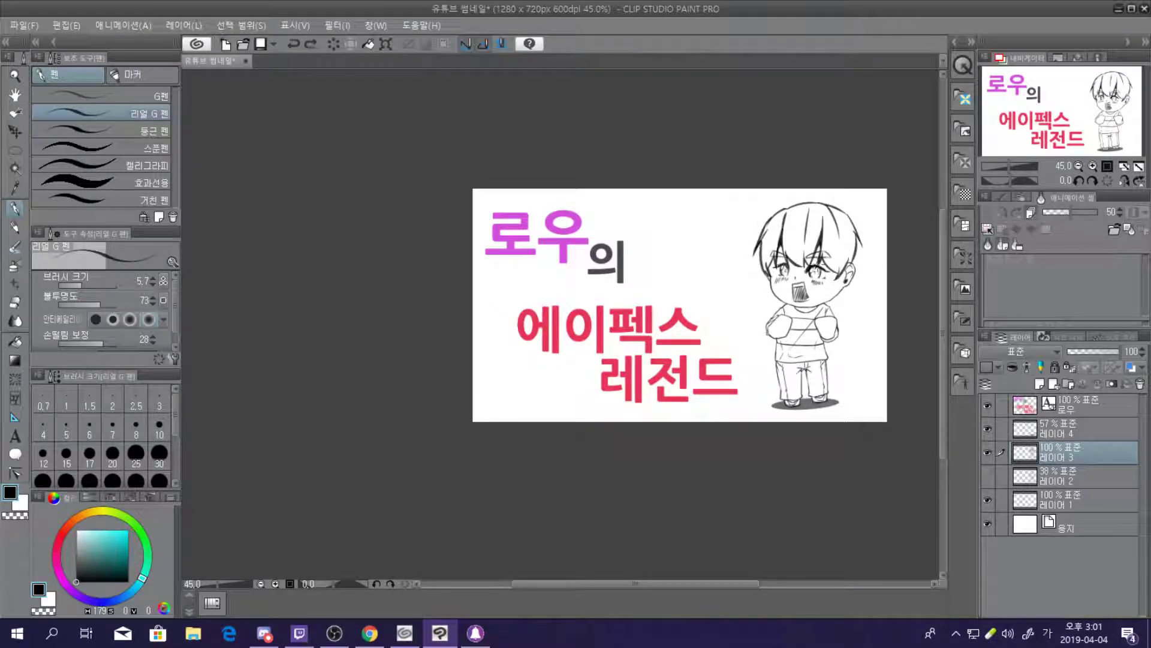
{"action": "scroll", "coordinate": [824, 276], "scroll_direction": "up", "scroll_amount": 2}
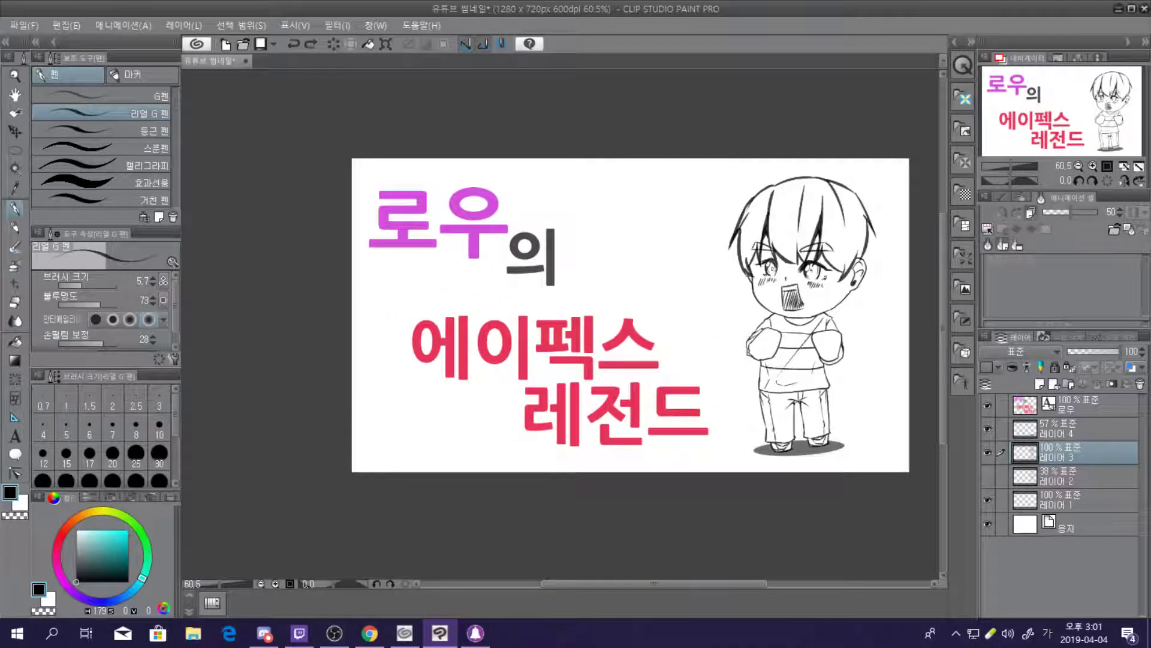
{"action": "scroll", "coordinate": [825, 277], "scroll_direction": "up", "scroll_amount": 1}
{"action": "scroll", "coordinate": [824, 276], "scroll_direction": "down", "scroll_amount": 3}
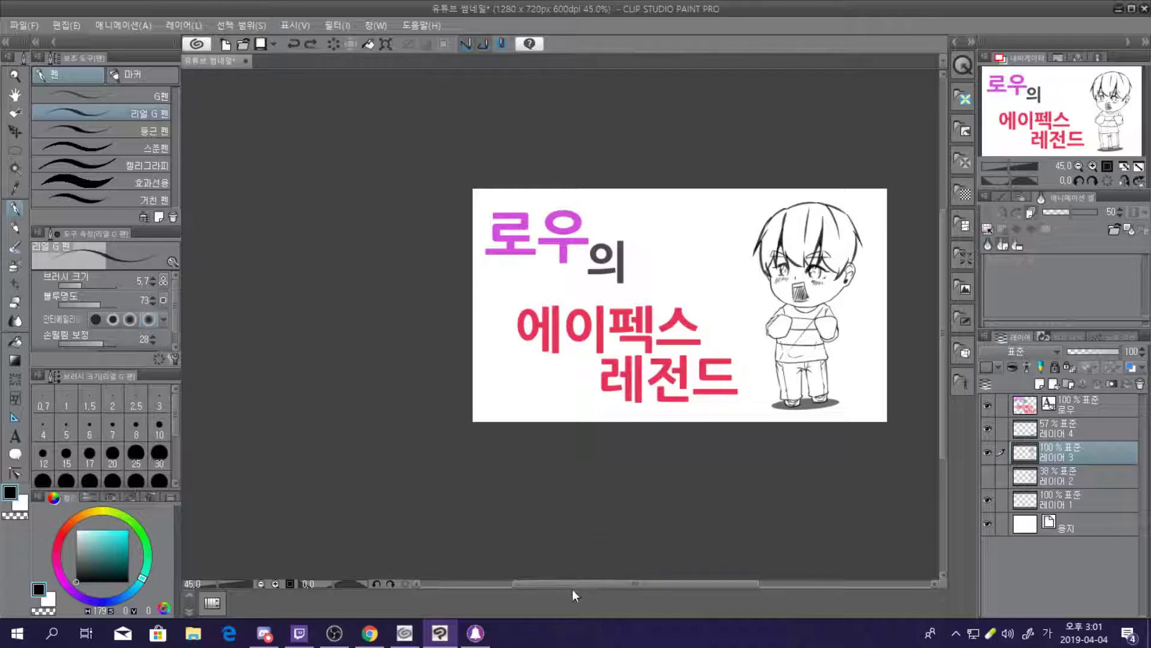
{"action": "left_click_drag", "start_coordinate": [573, 587], "coordinate": [628, 582]}
{"action": "scroll", "coordinate": [600, 330], "scroll_direction": "up", "scroll_amount": 1}
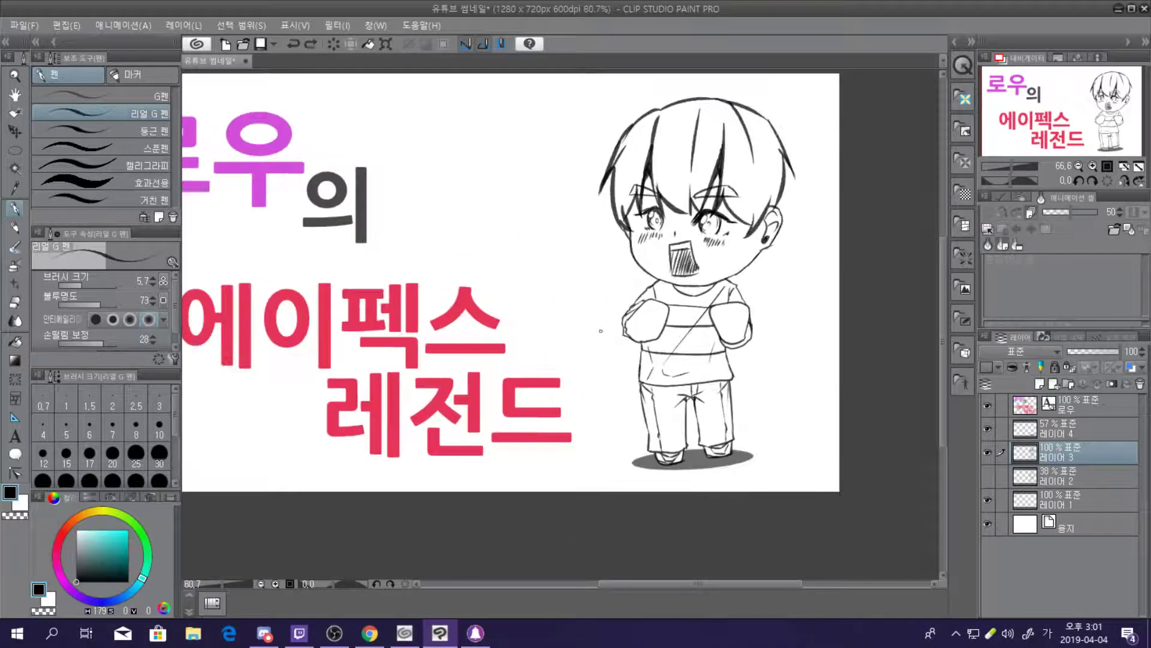
{"action": "scroll", "coordinate": [729, 241], "scroll_direction": "up", "scroll_amount": 4}
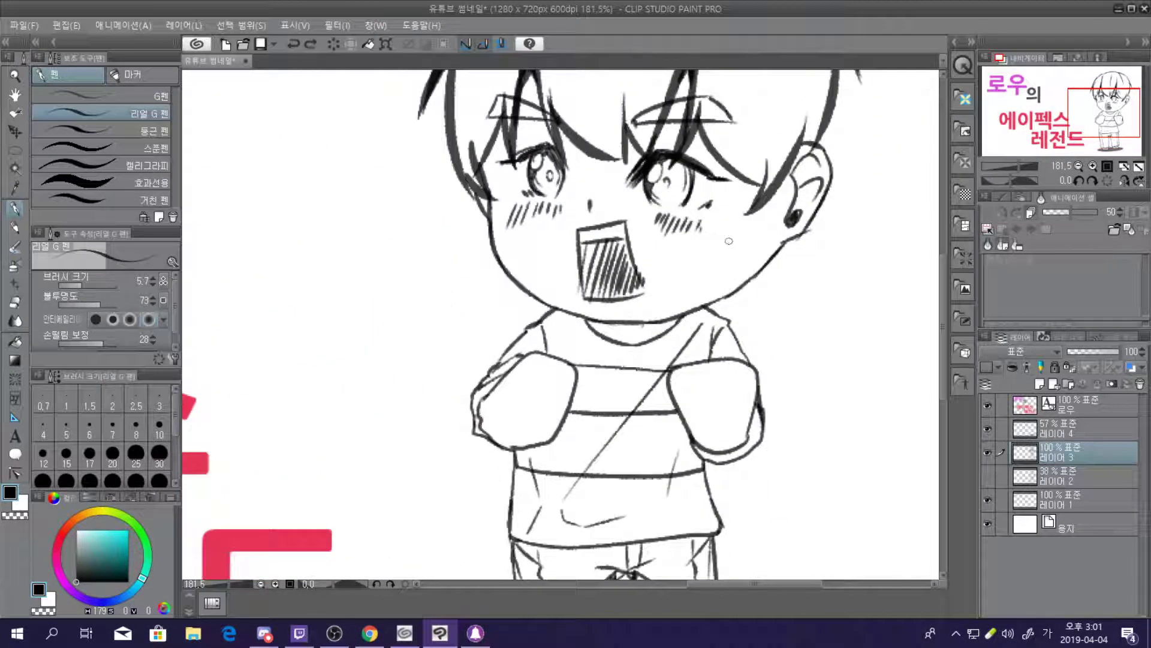
{"action": "scroll", "coordinate": [731, 240], "scroll_direction": "down", "scroll_amount": 5}
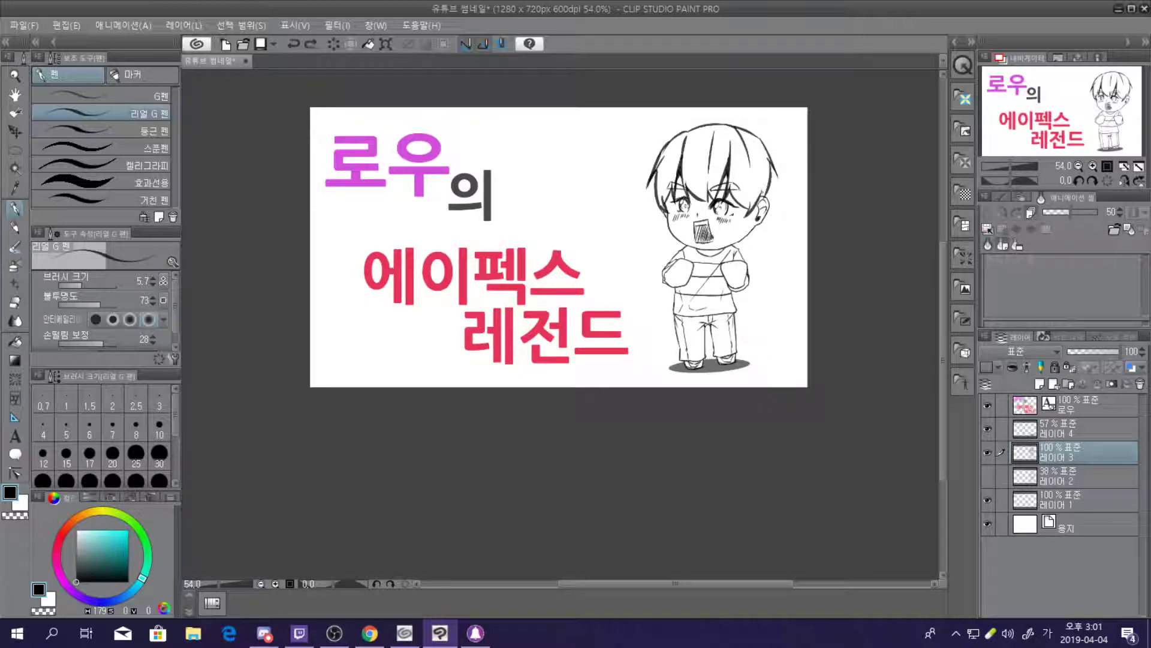
Auto-select the empty area surrounding the character on the line-art layer 레이어 3
{"action": "scroll", "coordinate": [750, 177], "scroll_direction": "up", "scroll_amount": 5}
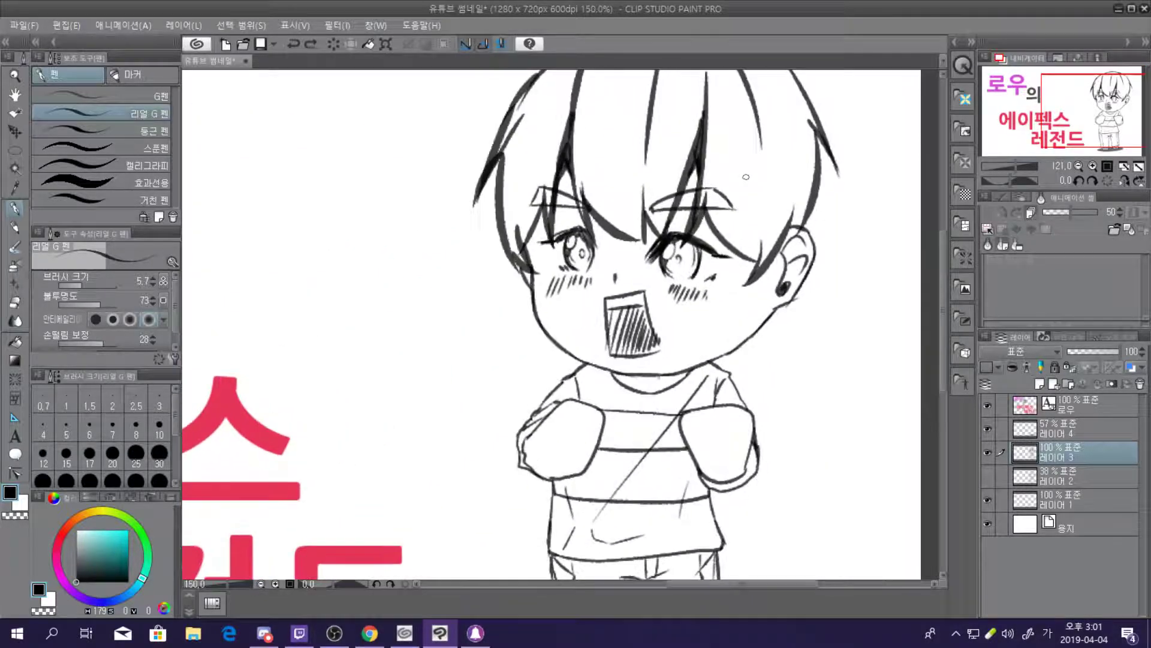
{"action": "left_click", "coordinate": [1061, 478]}
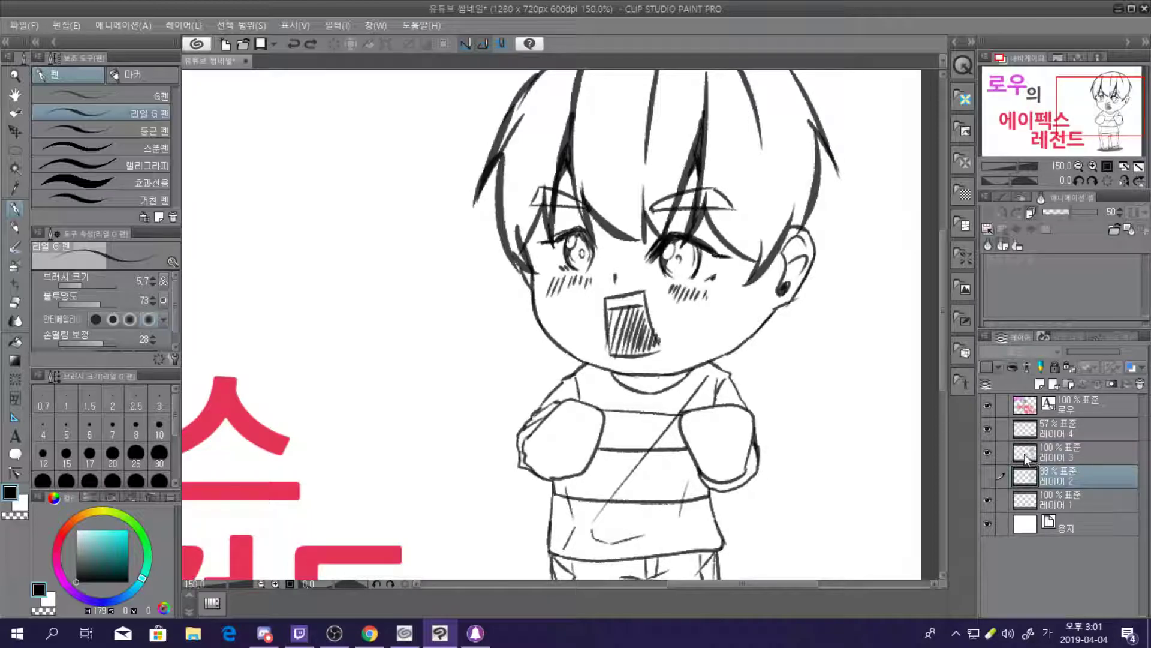
{"action": "scroll", "coordinate": [827, 391], "scroll_direction": "down", "scroll_amount": 2}
{"action": "scroll", "coordinate": [810, 387], "scroll_direction": "down", "scroll_amount": 1}
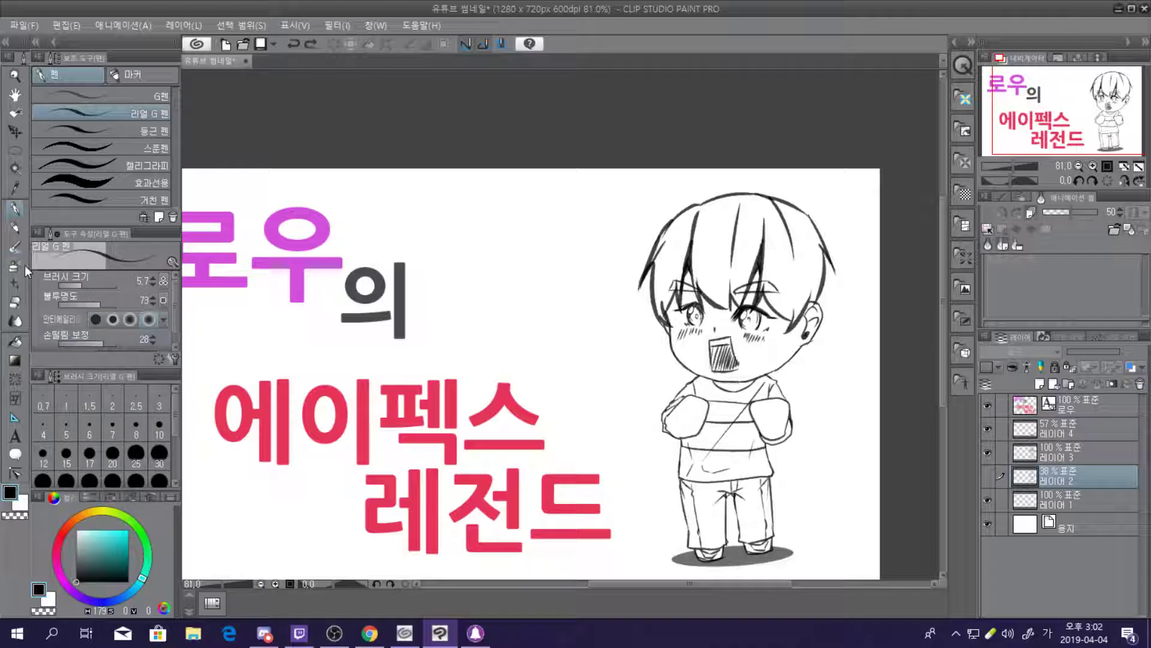
{"action": "left_click", "coordinate": [16, 170]}
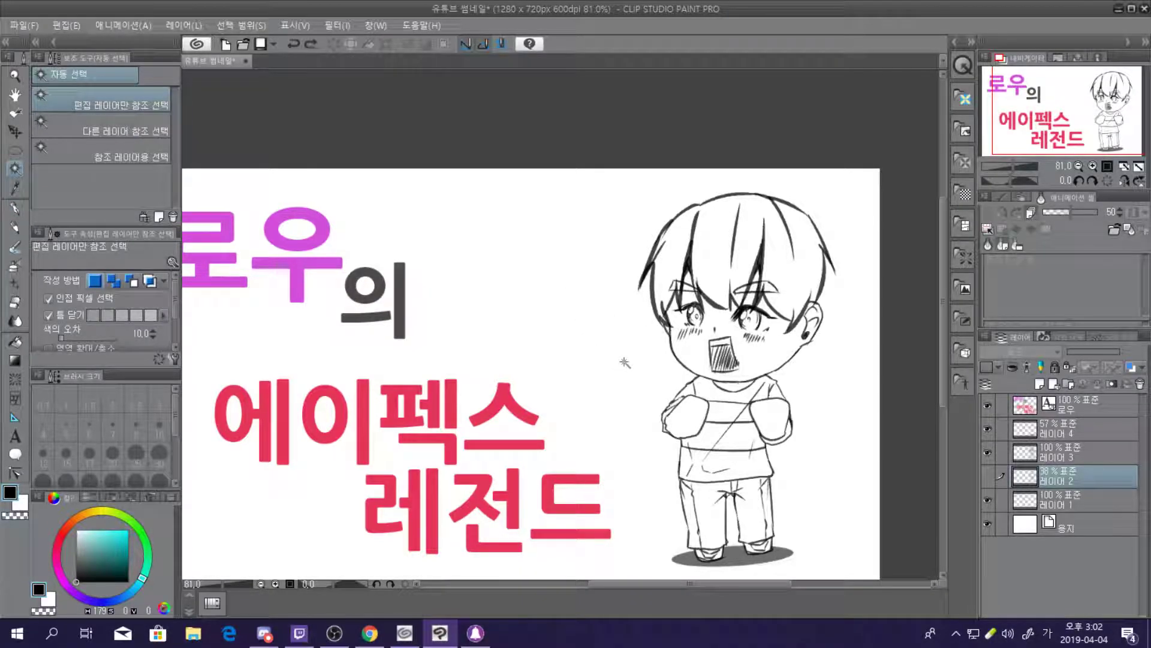
{"action": "left_click", "coordinate": [999, 454]}
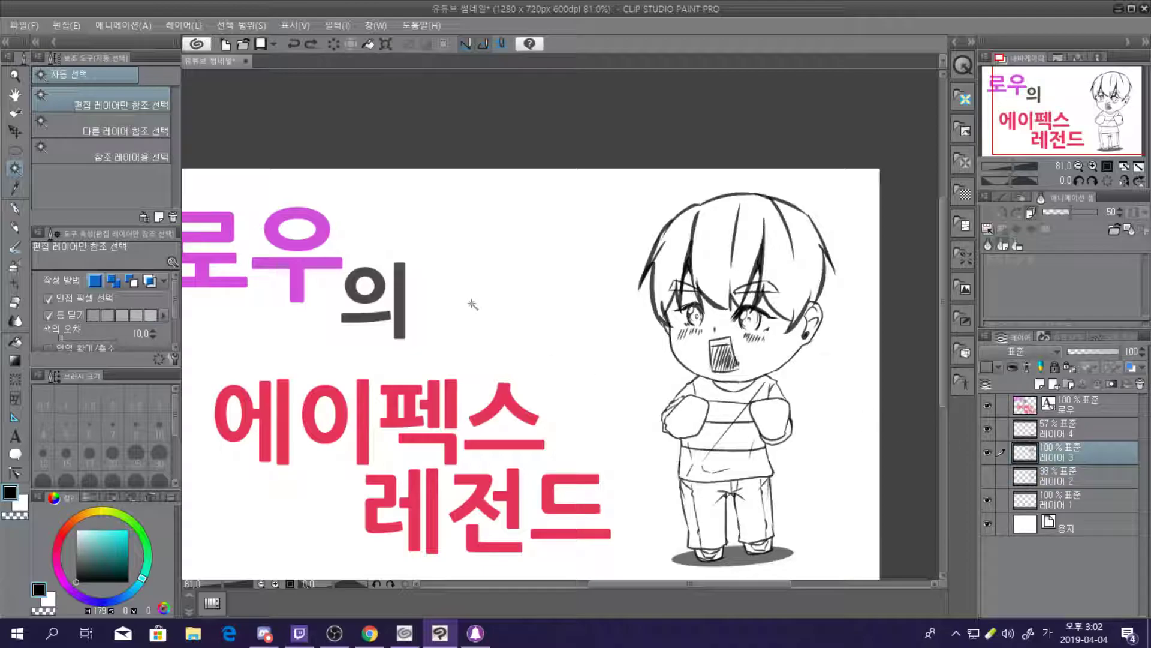
{"action": "left_click", "coordinate": [540, 321]}
{"action": "scroll", "coordinate": [802, 400], "scroll_direction": "up", "scroll_amount": 3}
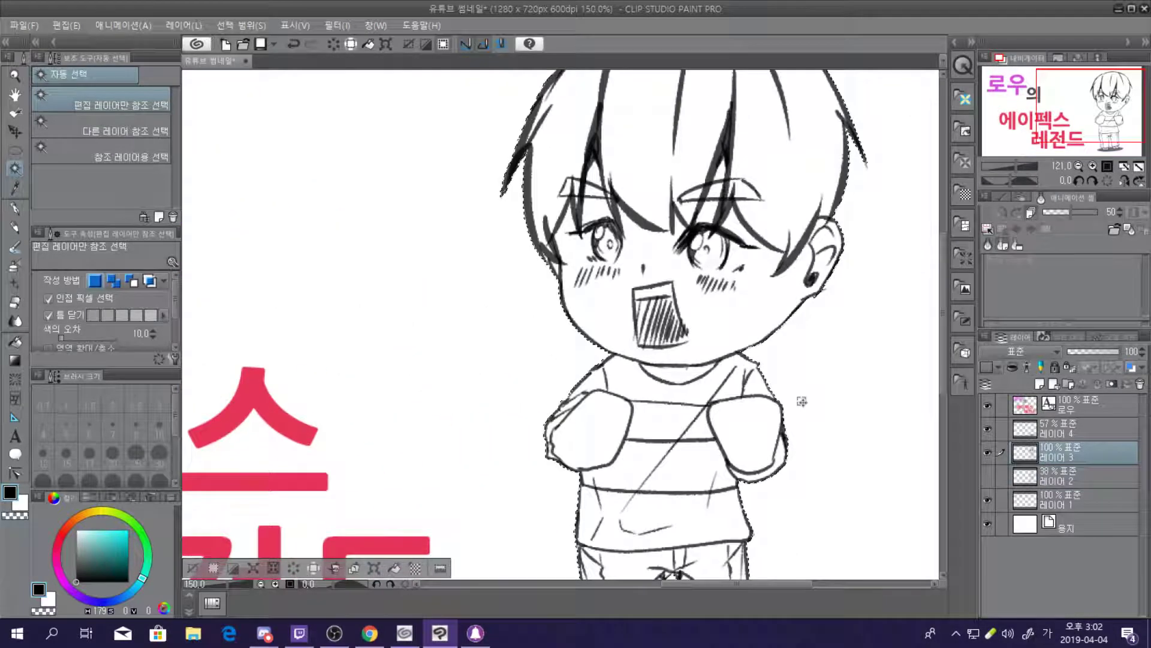
{"action": "scroll", "coordinate": [802, 400], "scroll_direction": "down", "scroll_amount": 4}
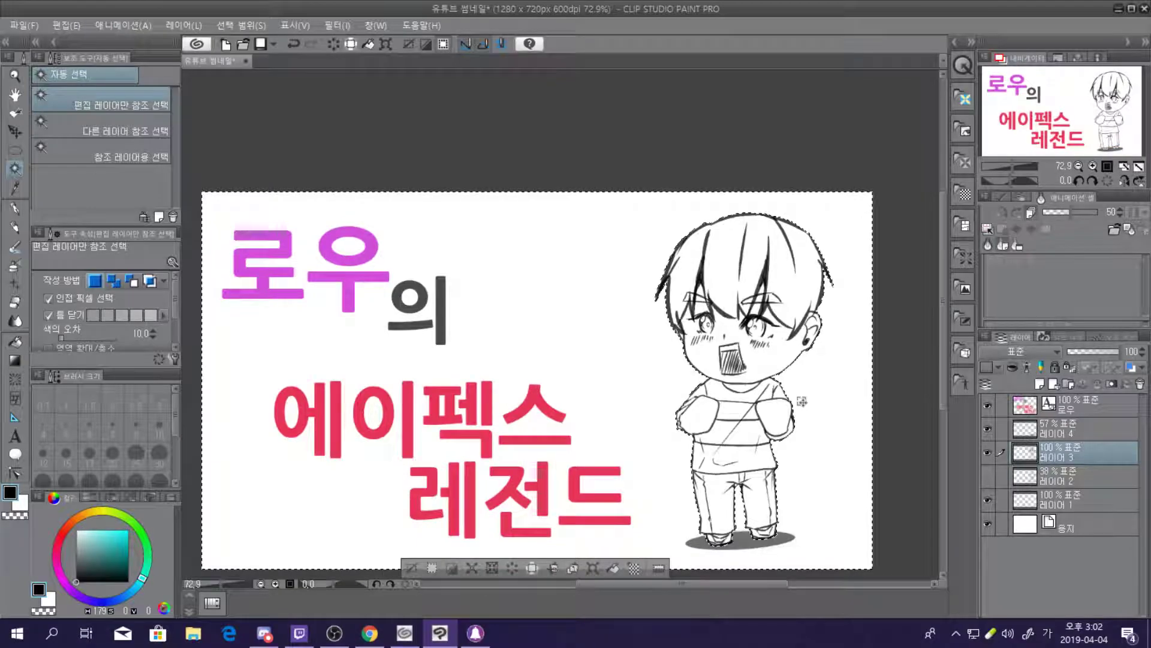
Expand the selection by 1 px and invert it so that it covers the character's silhouette
{"action": "left_click", "coordinate": [201, 25]}
{"action": "mouse_move", "coordinate": [258, 23]}
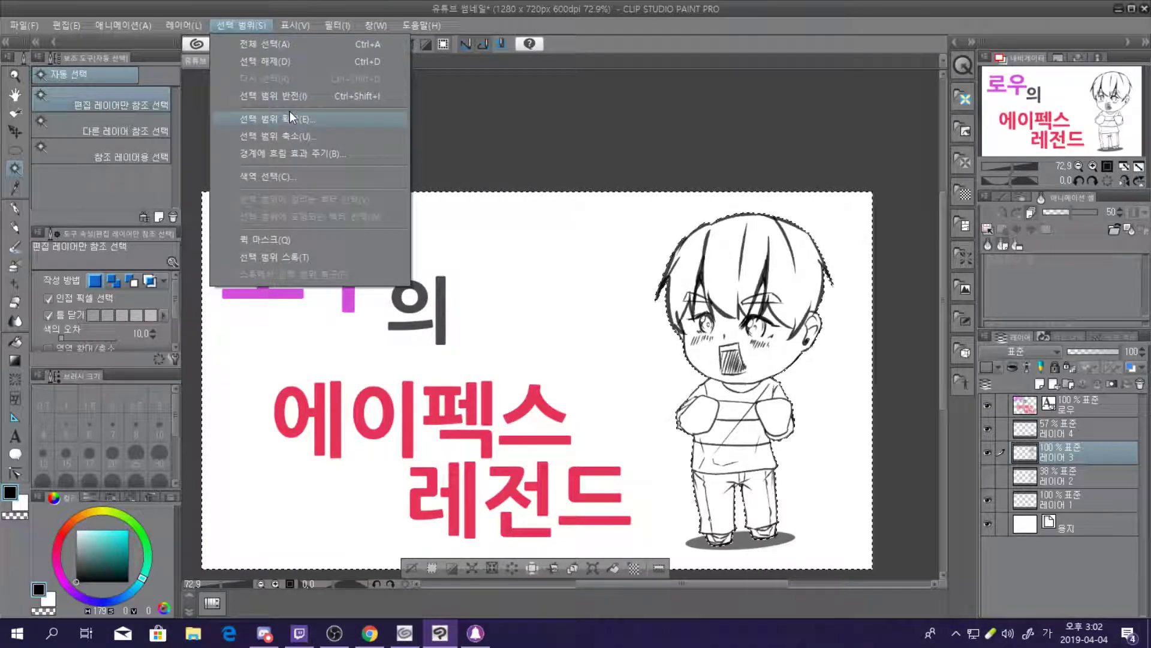
{"action": "left_click", "coordinate": [296, 119]}
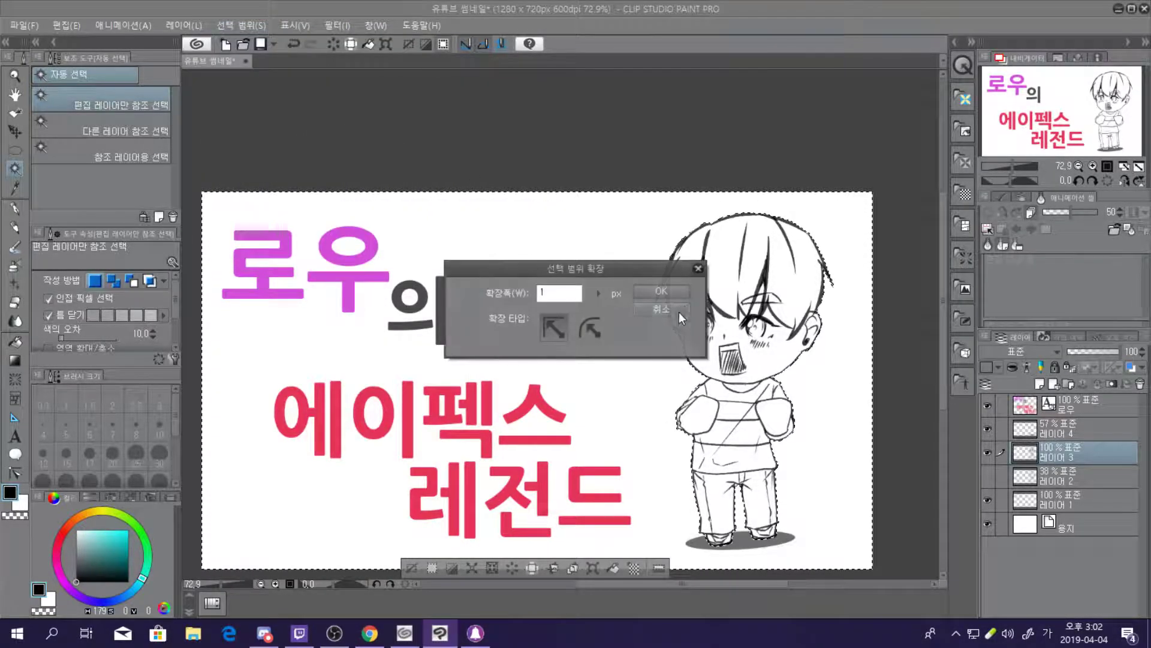
{"action": "left_click", "coordinate": [666, 289]}
{"action": "left_click", "coordinate": [232, 24]}
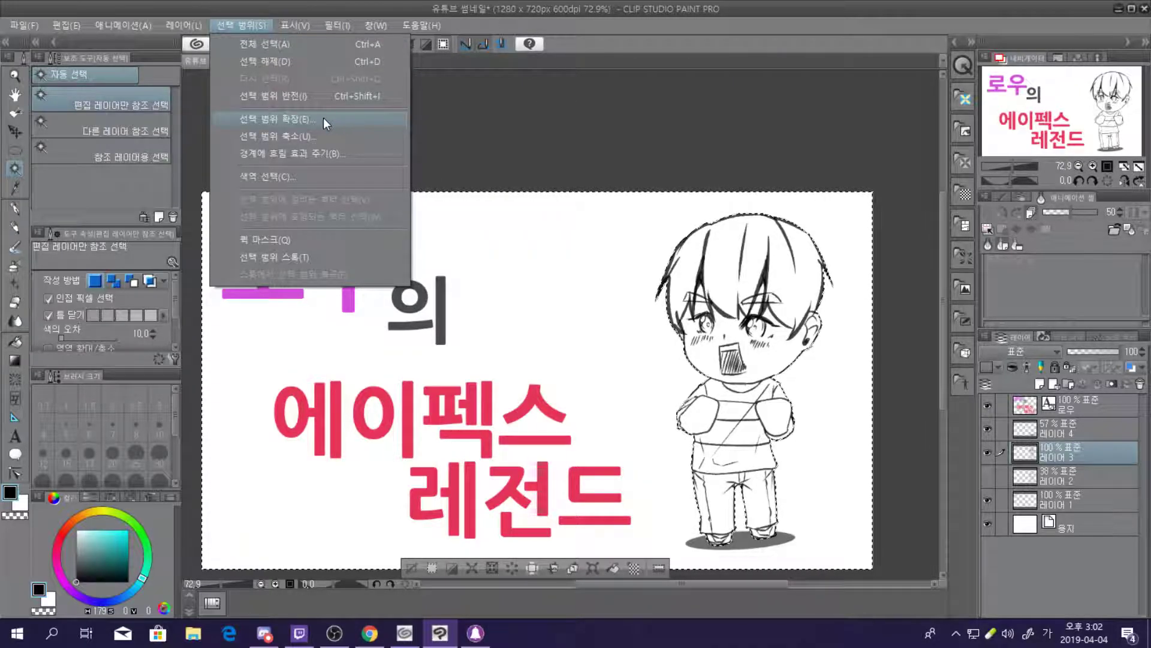
{"action": "left_click", "coordinate": [273, 96]}
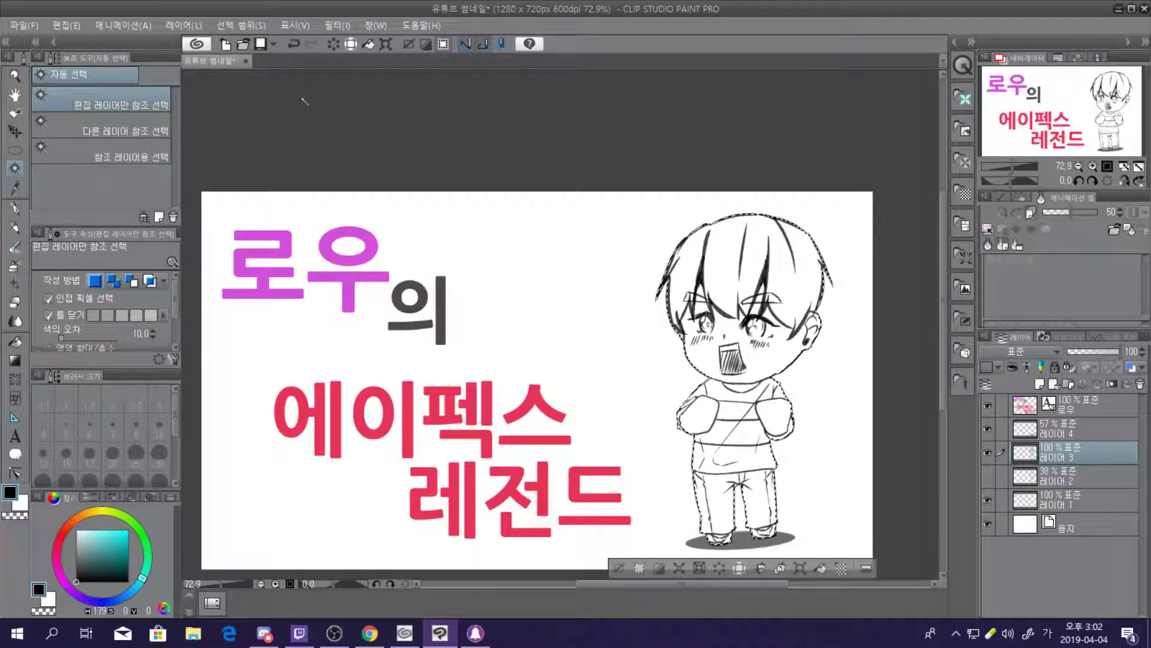
Add a new raster layer and place it directly below the line-art layer 레이어 3
{"action": "scroll", "coordinate": [813, 308], "scroll_direction": "up", "scroll_amount": 5}
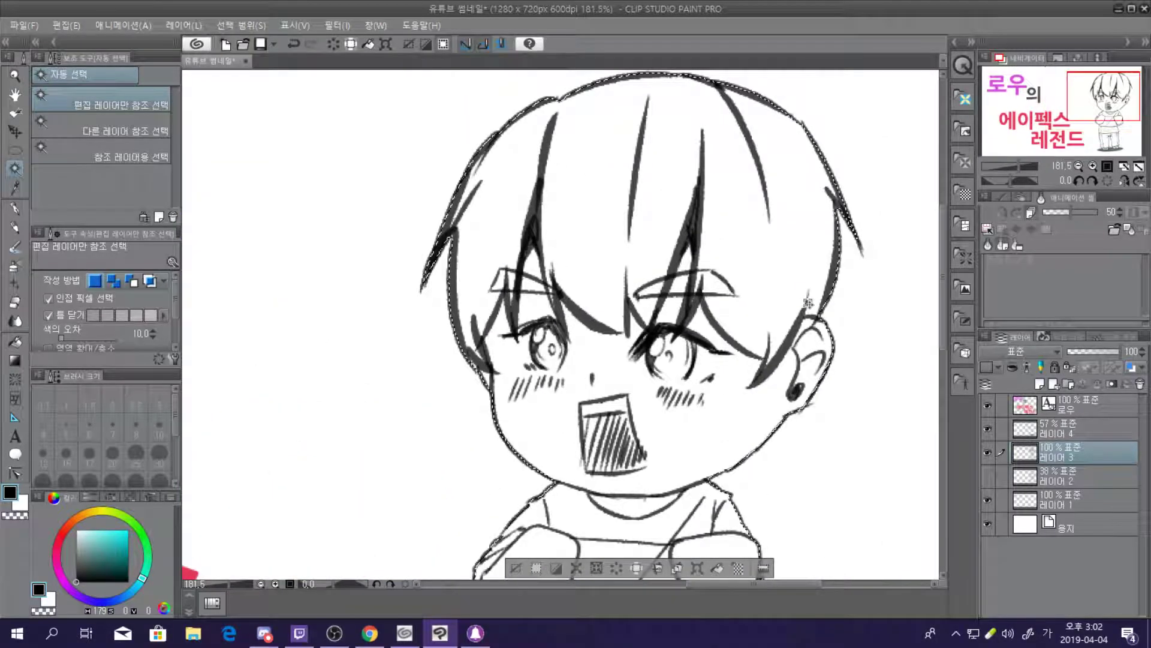
{"action": "scroll", "coordinate": [808, 302], "scroll_direction": "down", "scroll_amount": 6}
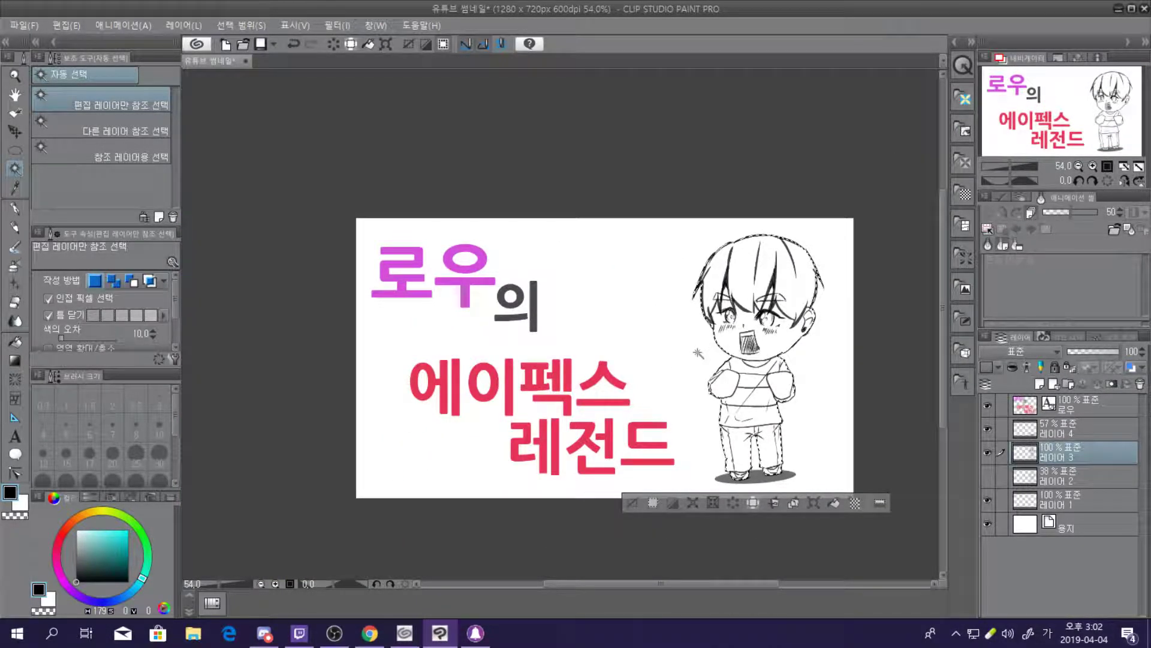
{"action": "left_click", "coordinate": [988, 451]}
{"action": "left_click", "coordinate": [988, 451]}
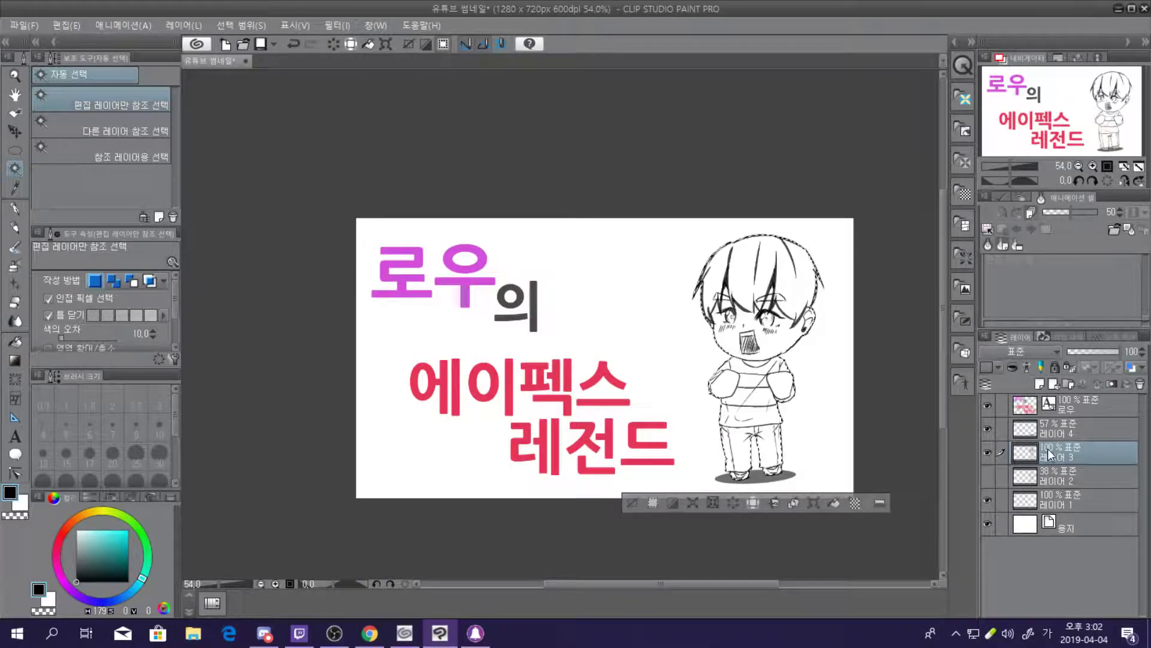
{"action": "left_click", "coordinate": [1038, 382]}
{"action": "left_click_drag", "start_coordinate": [1065, 450], "coordinate": [1064, 487]}
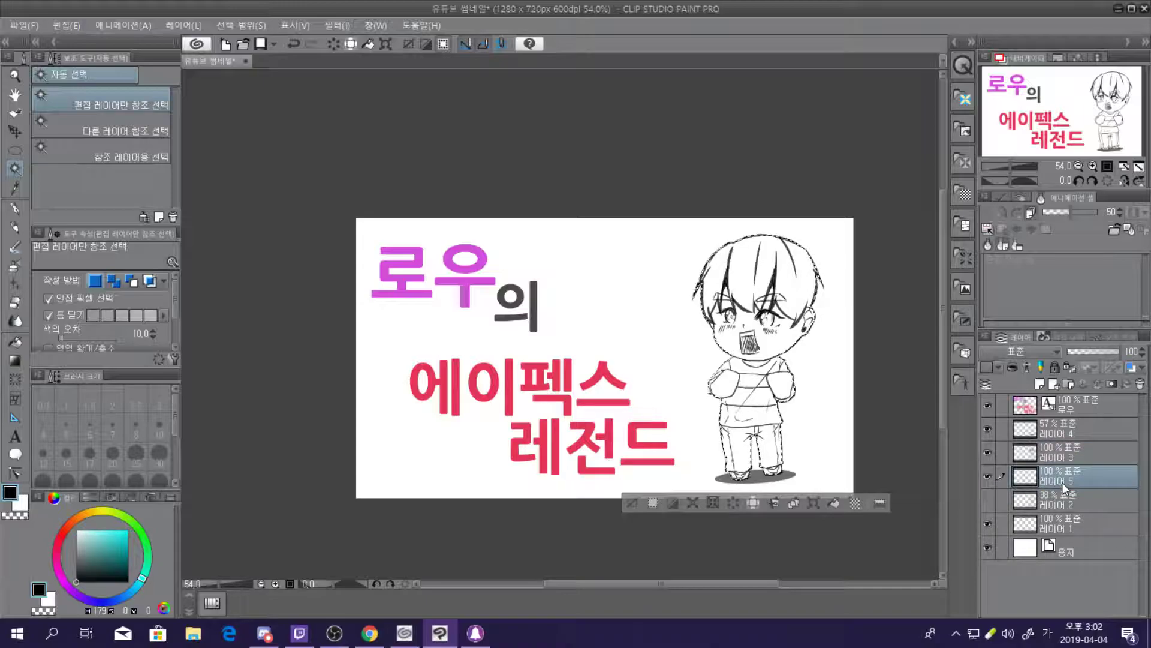
Fill the selected character silhouette with a neutral mid-grey (saturation 0, value 54) on the new layer
{"action": "left_click", "coordinate": [15, 342]}
{"action": "left_click_drag", "start_coordinate": [91, 545], "coordinate": [62, 550]}
{"action": "left_click", "coordinate": [778, 323]}
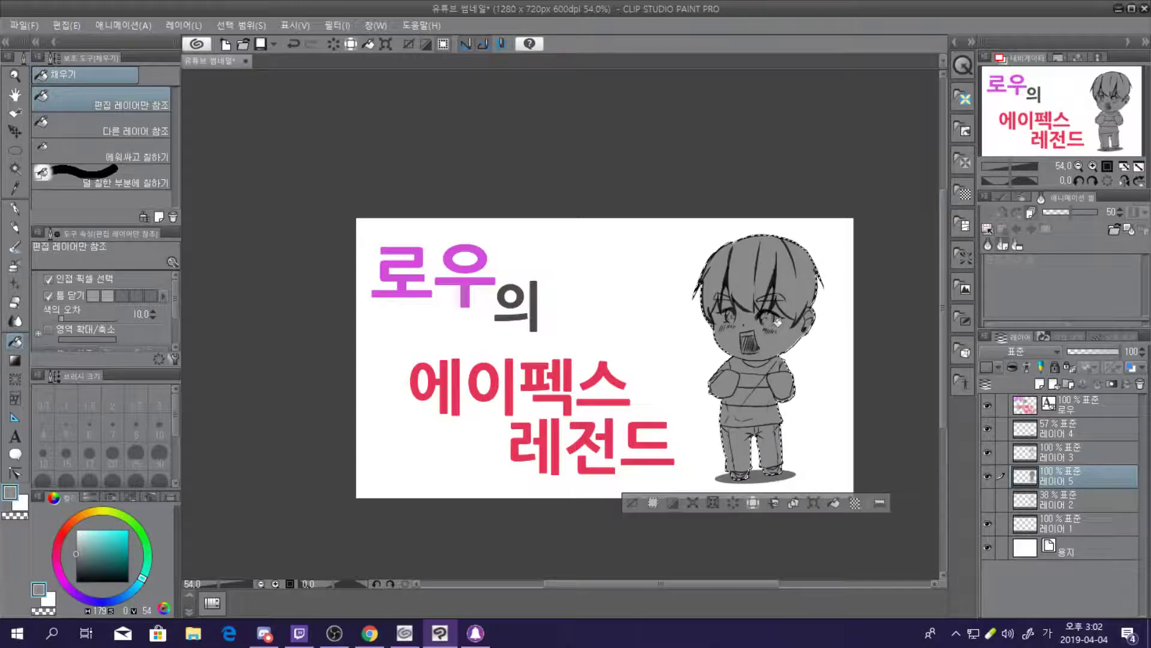
{"action": "scroll", "coordinate": [810, 345], "scroll_direction": "up", "scroll_amount": 2}
{"action": "scroll", "coordinate": [808, 350], "scroll_direction": "up", "scroll_amount": 4}
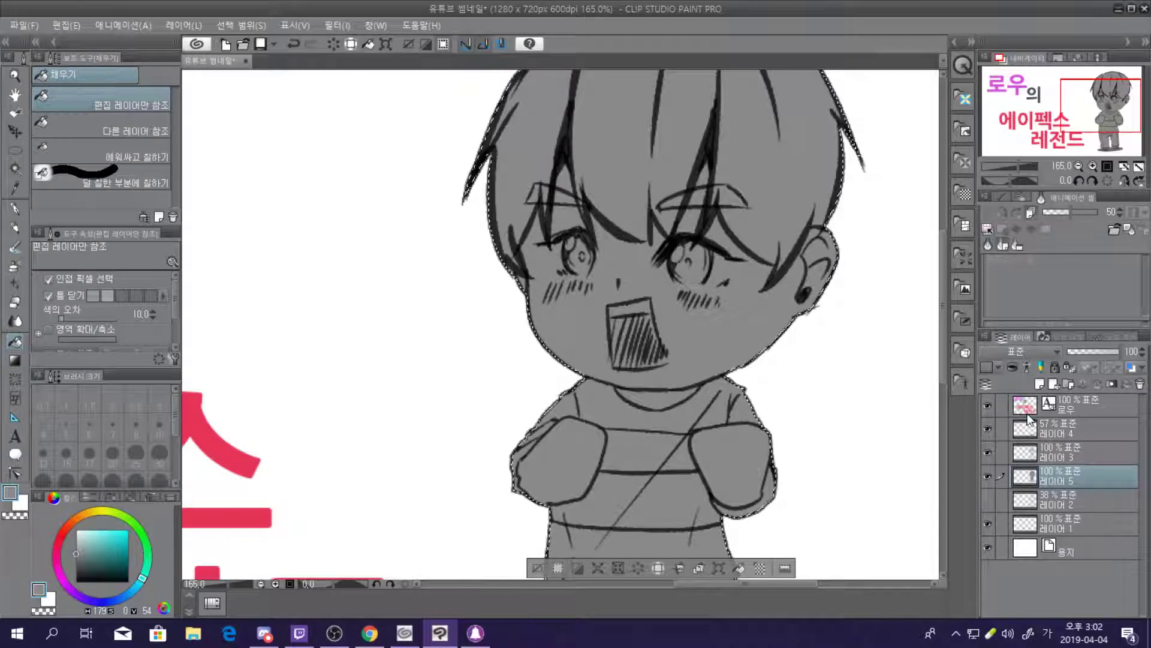
Add another layer above the grey silhouette fill and clip it to that fill
{"action": "left_click", "coordinate": [1039, 383]}
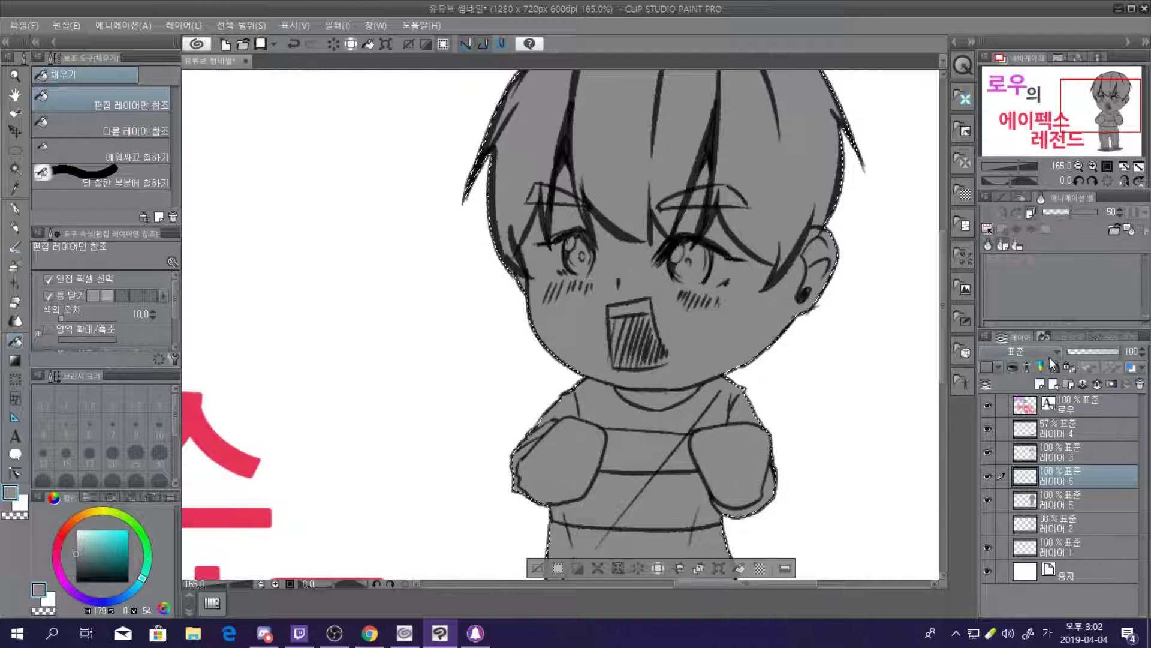
{"action": "left_click", "coordinate": [1016, 366]}
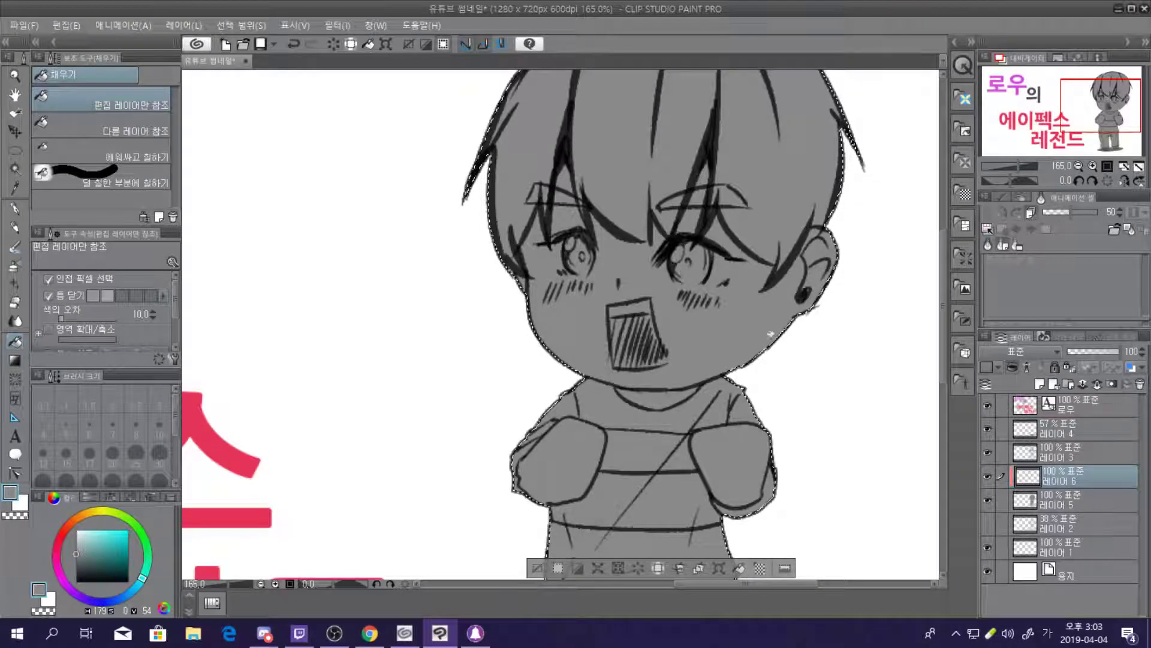
{"action": "scroll", "coordinate": [742, 296], "scroll_direction": "down", "scroll_amount": 3}
{"action": "scroll", "coordinate": [743, 295], "scroll_direction": "down", "scroll_amount": 2}
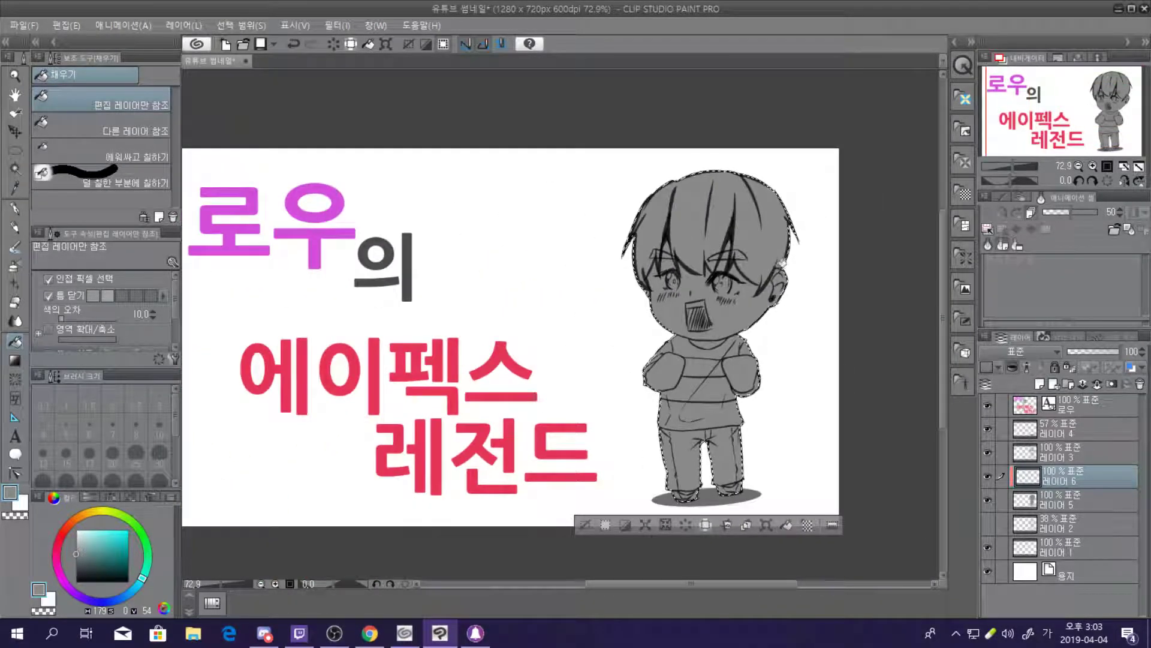
{"action": "scroll", "coordinate": [778, 245], "scroll_direction": "up", "scroll_amount": 4}
{"action": "scroll", "coordinate": [779, 245], "scroll_direction": "up", "scroll_amount": 3}
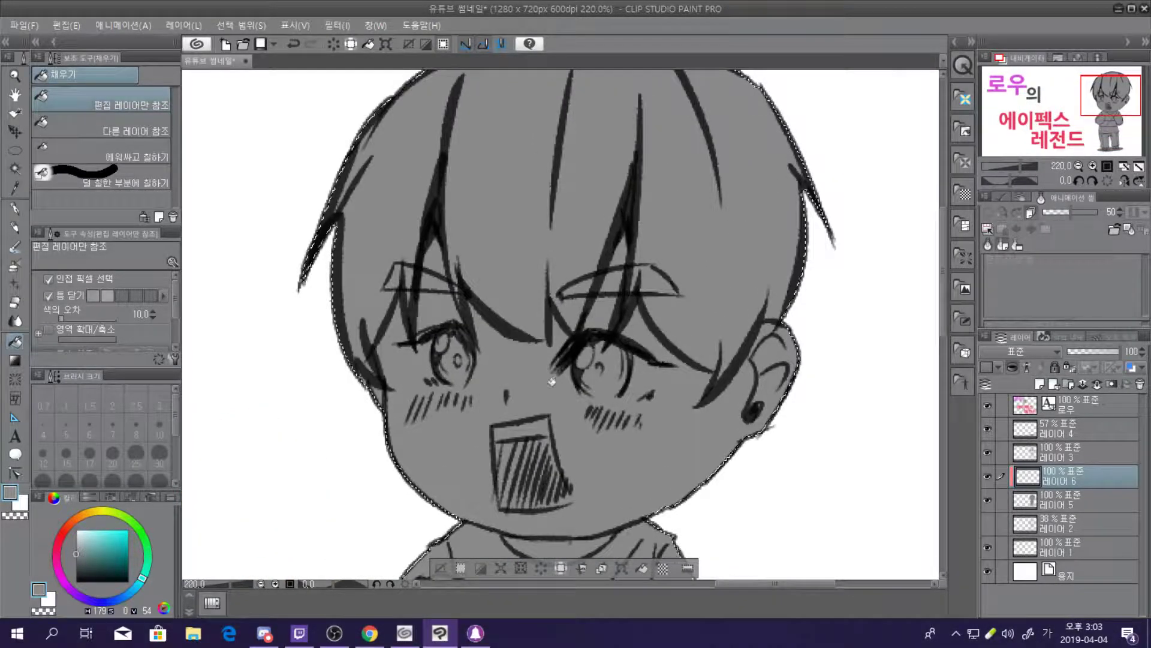
{"action": "scroll", "coordinate": [465, 354], "scroll_direction": "down", "scroll_amount": 3}
{"action": "scroll", "coordinate": [498, 418], "scroll_direction": "up", "scroll_amount": 3}
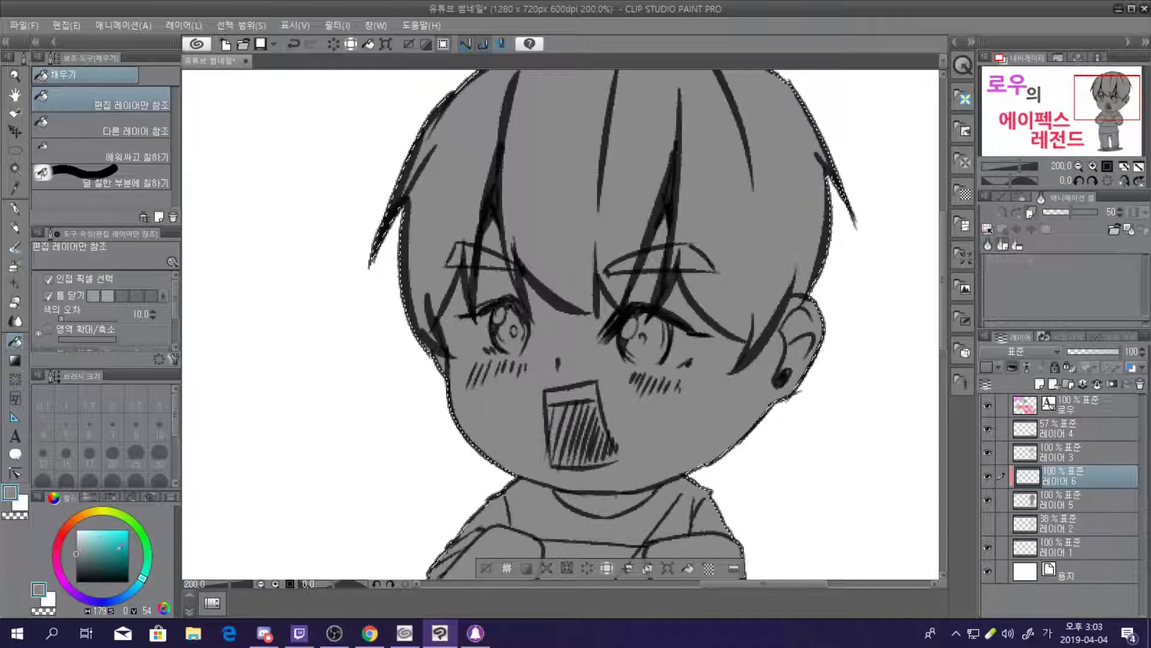
Paint the skin around the character's left-hand eye in pale peach (H 26, S 18, V 87) with the 둥근 펜 at size 15
{"action": "left_click", "coordinate": [78, 519]}
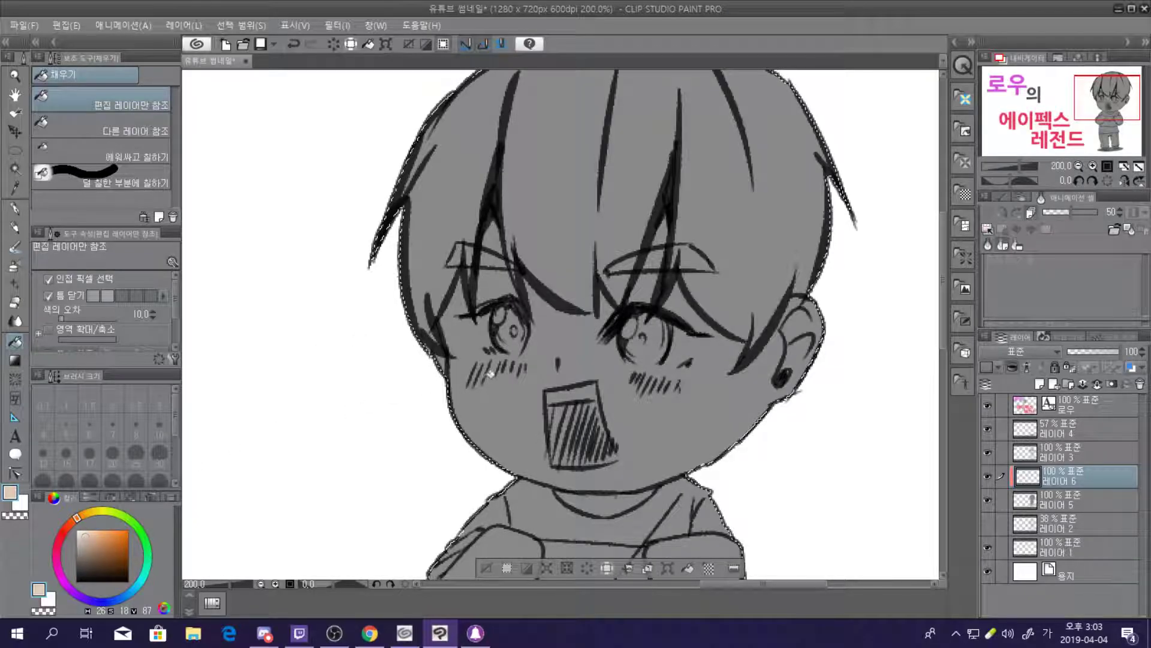
{"action": "key", "text": "p"}
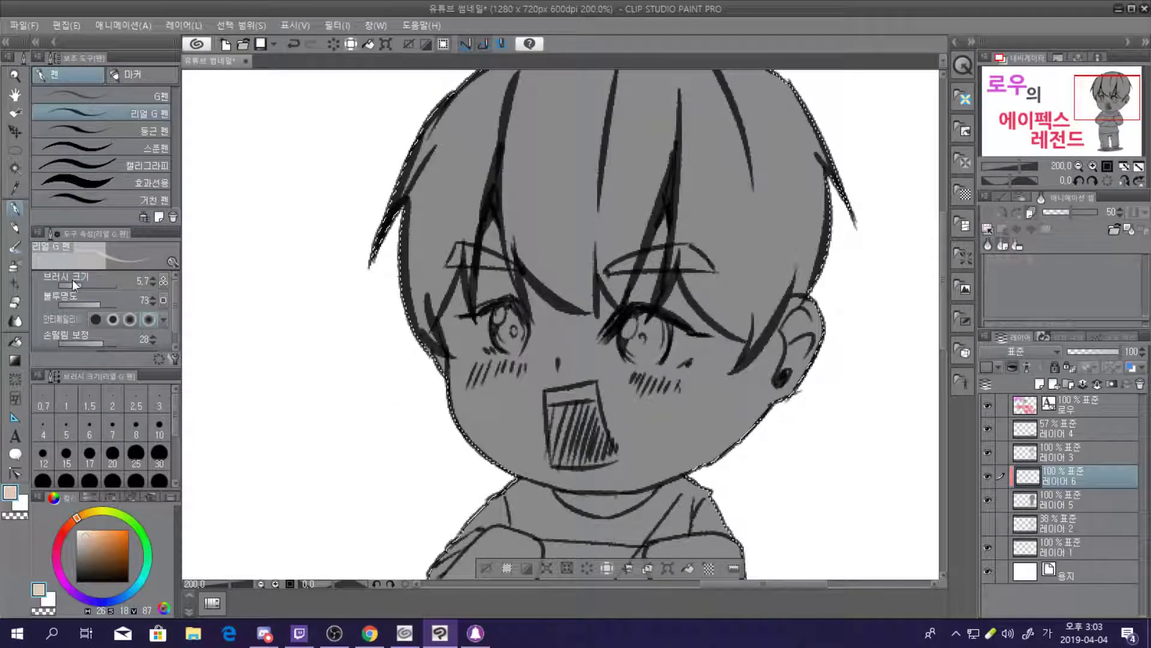
{"action": "left_click", "coordinate": [159, 131]}
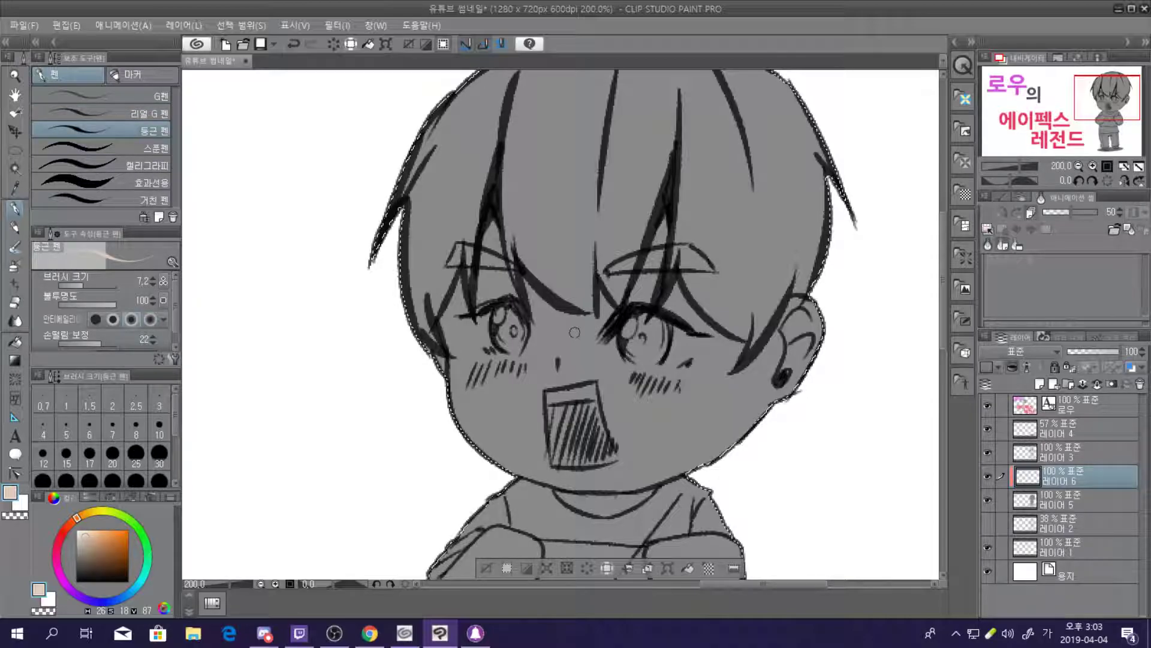
{"action": "left_click", "coordinate": [66, 453]}
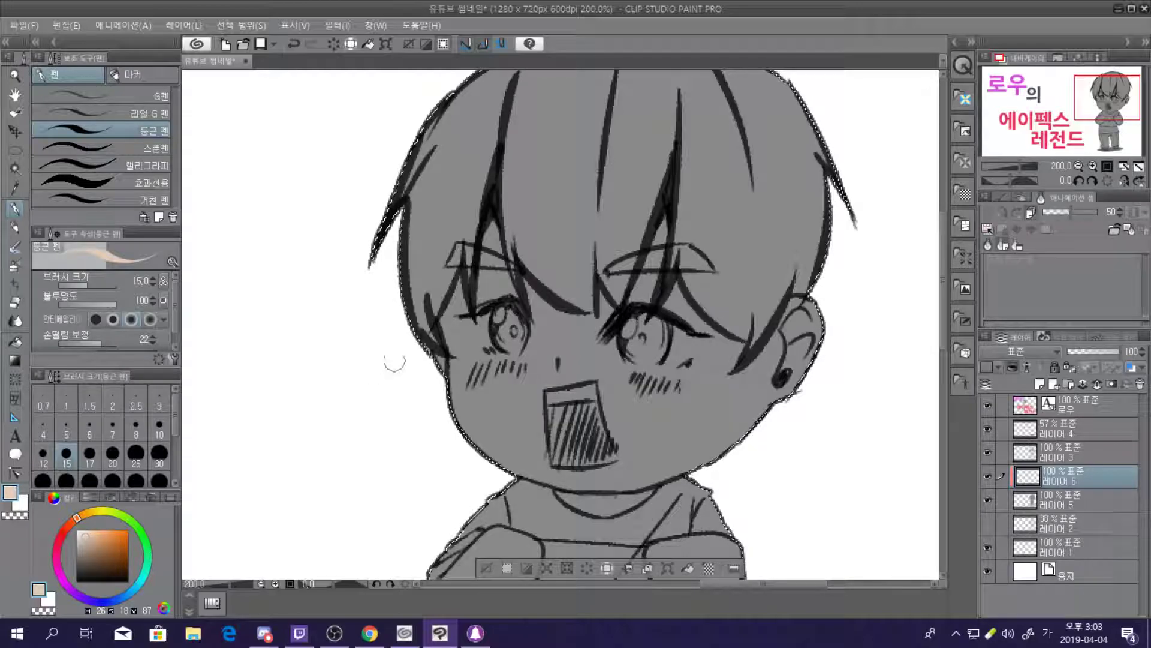
{"action": "mouse_move", "coordinate": [450, 313]}
{"action": "left_mouse_down"}
{"action": "mouse_move", "coordinate": [463, 283]}
{"action": "mouse_move", "coordinate": [459, 331]}
{"action": "mouse_move", "coordinate": [487, 286]}
{"action": "mouse_move", "coordinate": [494, 232]}
{"action": "mouse_move", "coordinate": [508, 283]}
{"action": "left_mouse_up"}
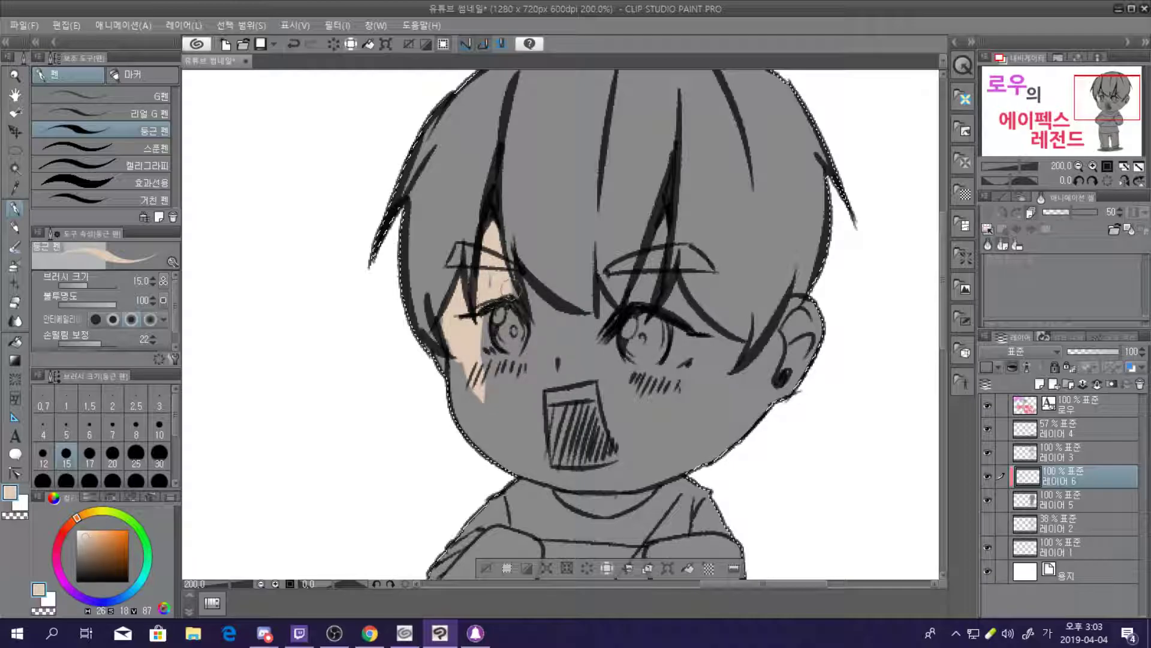
Paint the character's face, ear and neck with the beige skin colour, leaving the hair grey
{"action": "mouse_move", "coordinate": [483, 335]}
{"action": "left_mouse_down"}
{"action": "mouse_move", "coordinate": [457, 408]}
{"action": "mouse_move", "coordinate": [441, 366]}
{"action": "left_mouse_up"}
{"action": "mouse_move", "coordinate": [470, 408]}
{"action": "left_mouse_down"}
{"action": "mouse_move", "coordinate": [499, 423]}
{"action": "mouse_move", "coordinate": [518, 454]}
{"action": "mouse_move", "coordinate": [494, 439]}
{"action": "mouse_move", "coordinate": [515, 456]}
{"action": "mouse_move", "coordinate": [510, 325]}
{"action": "mouse_move", "coordinate": [520, 312]}
{"action": "mouse_move", "coordinate": [533, 330]}
{"action": "mouse_move", "coordinate": [536, 313]}
{"action": "mouse_move", "coordinate": [581, 333]}
{"action": "mouse_move", "coordinate": [537, 304]}
{"action": "mouse_move", "coordinate": [562, 324]}
{"action": "mouse_move", "coordinate": [598, 330]}
{"action": "mouse_move", "coordinate": [606, 304]}
{"action": "mouse_move", "coordinate": [640, 297]}
{"action": "mouse_move", "coordinate": [668, 217]}
{"action": "mouse_move", "coordinate": [671, 323]}
{"action": "mouse_move", "coordinate": [668, 295]}
{"action": "mouse_move", "coordinate": [735, 352]}
{"action": "mouse_move", "coordinate": [722, 340]}
{"action": "mouse_move", "coordinate": [727, 367]}
{"action": "mouse_move", "coordinate": [671, 430]}
{"action": "mouse_move", "coordinate": [706, 365]}
{"action": "mouse_move", "coordinate": [604, 410]}
{"action": "mouse_move", "coordinate": [573, 355]}
{"action": "mouse_move", "coordinate": [604, 360]}
{"action": "mouse_move", "coordinate": [544, 340]}
{"action": "mouse_move", "coordinate": [525, 386]}
{"action": "mouse_move", "coordinate": [527, 422]}
{"action": "mouse_move", "coordinate": [517, 373]}
{"action": "mouse_move", "coordinate": [521, 390]}
{"action": "mouse_move", "coordinate": [506, 378]}
{"action": "mouse_move", "coordinate": [549, 459]}
{"action": "mouse_move", "coordinate": [527, 464]}
{"action": "mouse_move", "coordinate": [577, 493]}
{"action": "mouse_move", "coordinate": [567, 502]}
{"action": "mouse_move", "coordinate": [618, 507]}
{"action": "mouse_move", "coordinate": [655, 483]}
{"action": "mouse_move", "coordinate": [613, 490]}
{"action": "mouse_move", "coordinate": [558, 449]}
{"action": "mouse_move", "coordinate": [543, 396]}
{"action": "mouse_move", "coordinate": [579, 423]}
{"action": "mouse_move", "coordinate": [591, 471]}
{"action": "mouse_move", "coordinate": [639, 488]}
{"action": "mouse_move", "coordinate": [739, 433]}
{"action": "mouse_move", "coordinate": [774, 397]}
{"action": "mouse_move", "coordinate": [806, 337]}
{"action": "mouse_move", "coordinate": [804, 303]}
{"action": "mouse_move", "coordinate": [777, 354]}
{"action": "mouse_move", "coordinate": [806, 334]}
{"action": "left_mouse_up"}
{"action": "mouse_move", "coordinate": [769, 376]}
{"action": "left_mouse_down"}
{"action": "mouse_move", "coordinate": [740, 403]}
{"action": "mouse_move", "coordinate": [774, 348]}
{"action": "left_mouse_up"}
{"action": "mouse_move", "coordinate": [718, 423]}
{"action": "left_mouse_down"}
{"action": "mouse_move", "coordinate": [655, 453]}
{"action": "mouse_move", "coordinate": [723, 423]}
{"action": "mouse_move", "coordinate": [626, 464]}
{"action": "left_mouse_up"}
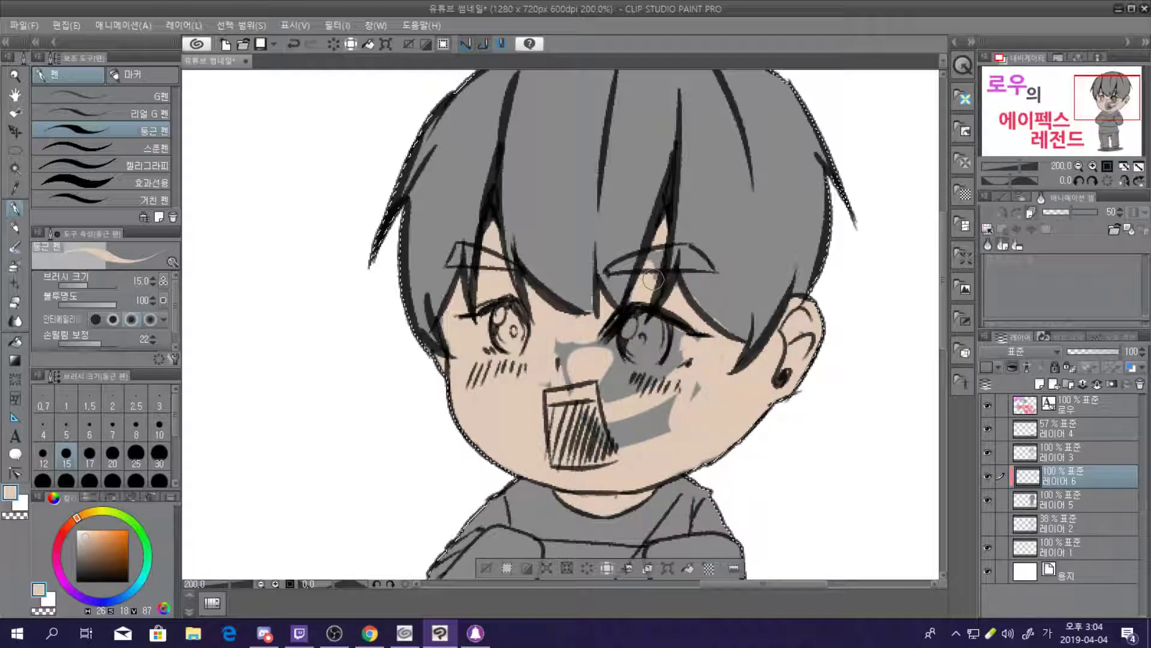
Cover the remaining grey patches around the nose, mouth, larger eye and adjacent cheek with the skin colour
{"action": "mouse_move", "coordinate": [641, 385]}
{"action": "left_mouse_down"}
{"action": "mouse_move", "coordinate": [672, 354]}
{"action": "mouse_move", "coordinate": [712, 353]}
{"action": "left_mouse_up"}
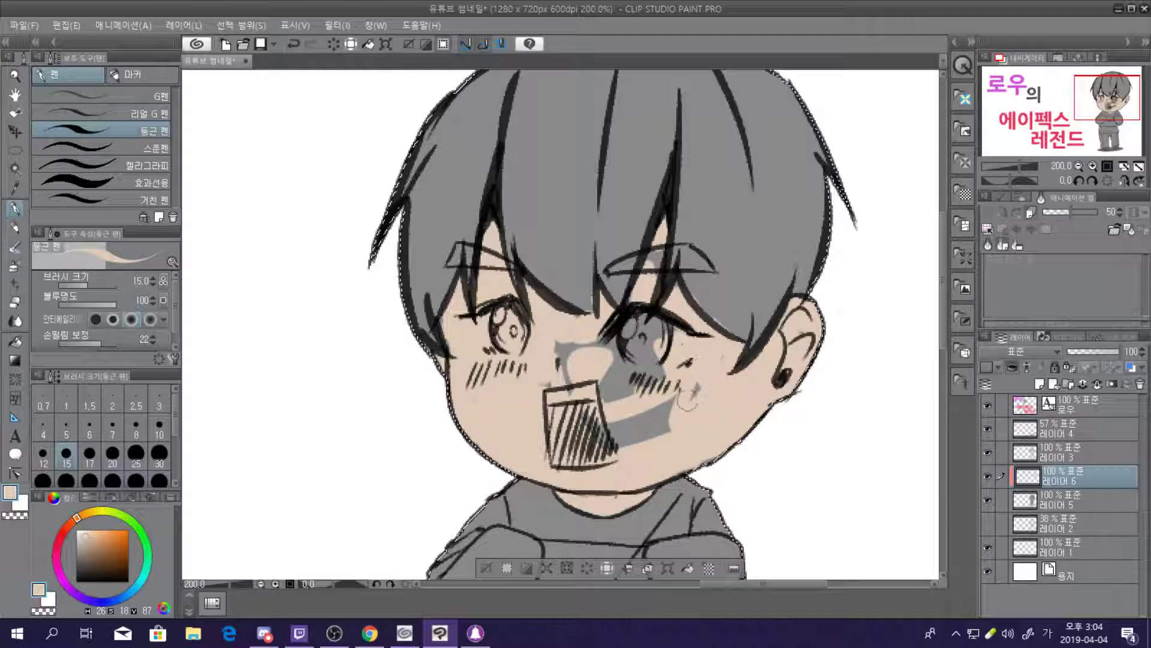
{"action": "left_click_drag", "start_coordinate": [642, 456], "coordinate": [679, 413]}
{"action": "left_click_drag", "start_coordinate": [624, 443], "coordinate": [594, 420]}
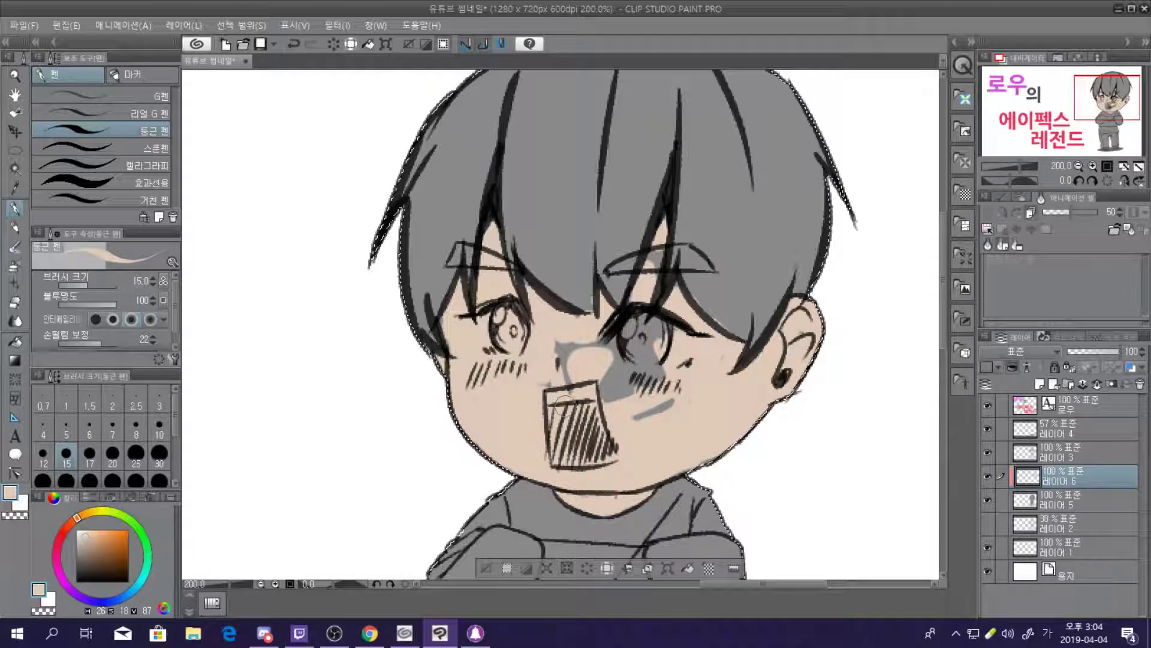
{"action": "mouse_move", "coordinate": [565, 364]}
{"action": "left_mouse_down"}
{"action": "mouse_move", "coordinate": [595, 353]}
{"action": "mouse_move", "coordinate": [562, 351]}
{"action": "left_mouse_up"}
{"action": "mouse_move", "coordinate": [627, 328]}
{"action": "left_mouse_down"}
{"action": "mouse_move", "coordinate": [626, 357]}
{"action": "mouse_move", "coordinate": [670, 350]}
{"action": "mouse_move", "coordinate": [639, 323]}
{"action": "mouse_move", "coordinate": [604, 366]}
{"action": "mouse_move", "coordinate": [615, 390]}
{"action": "mouse_move", "coordinate": [606, 399]}
{"action": "mouse_move", "coordinate": [608, 362]}
{"action": "left_mouse_up"}
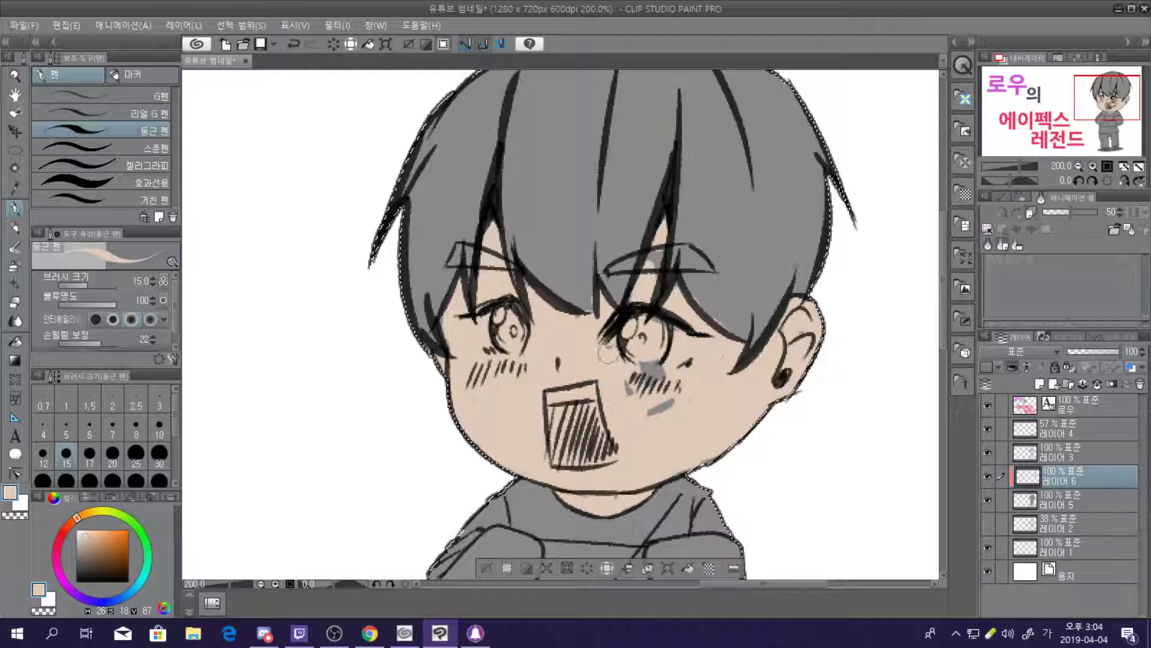
{"action": "left_click_drag", "start_coordinate": [650, 410], "coordinate": [660, 373]}
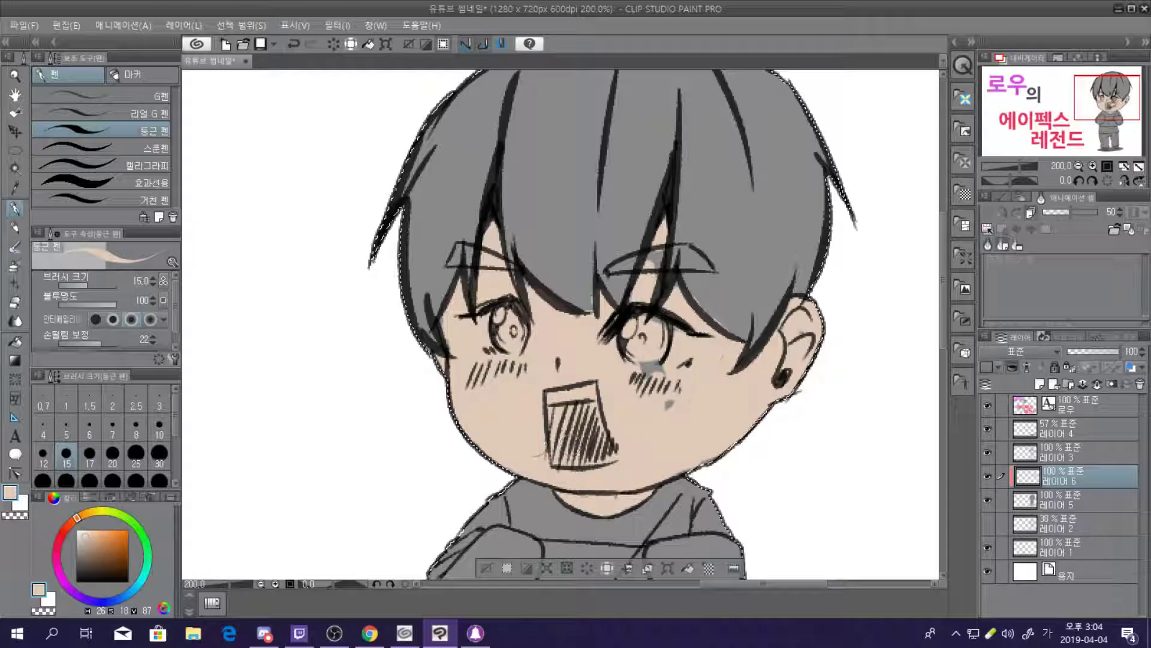
{"action": "mouse_move", "coordinate": [669, 404]}
{"action": "left_mouse_down"}
{"action": "mouse_move", "coordinate": [646, 364]}
{"action": "mouse_move", "coordinate": [686, 386]}
{"action": "left_mouse_up"}
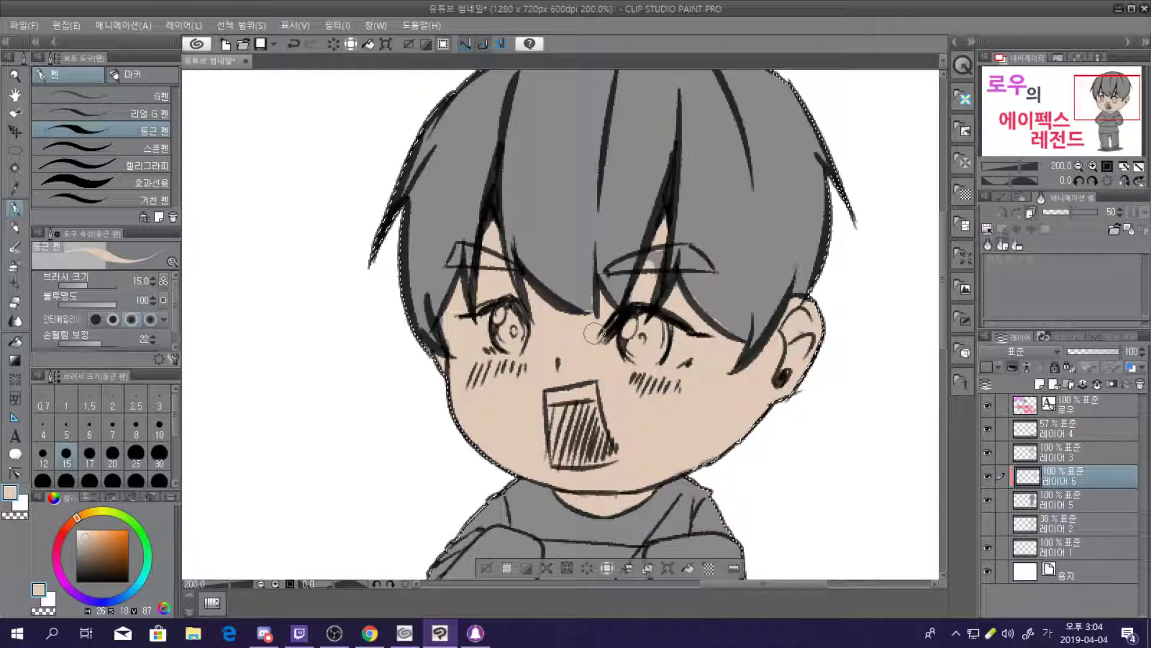
Paint both of the character's raised hands with the same skin colour up to their outlines
{"action": "scroll", "coordinate": [592, 333], "scroll_direction": "down", "scroll_amount": 4}
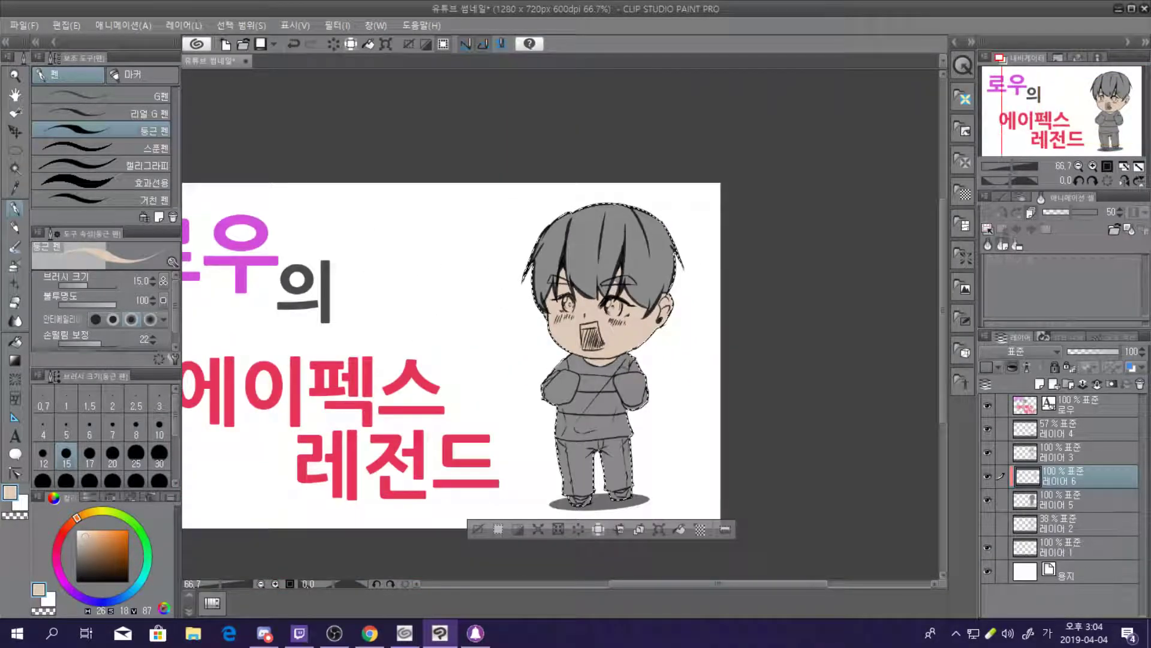
{"action": "scroll", "coordinate": [592, 371], "scroll_direction": "up", "scroll_amount": 3}
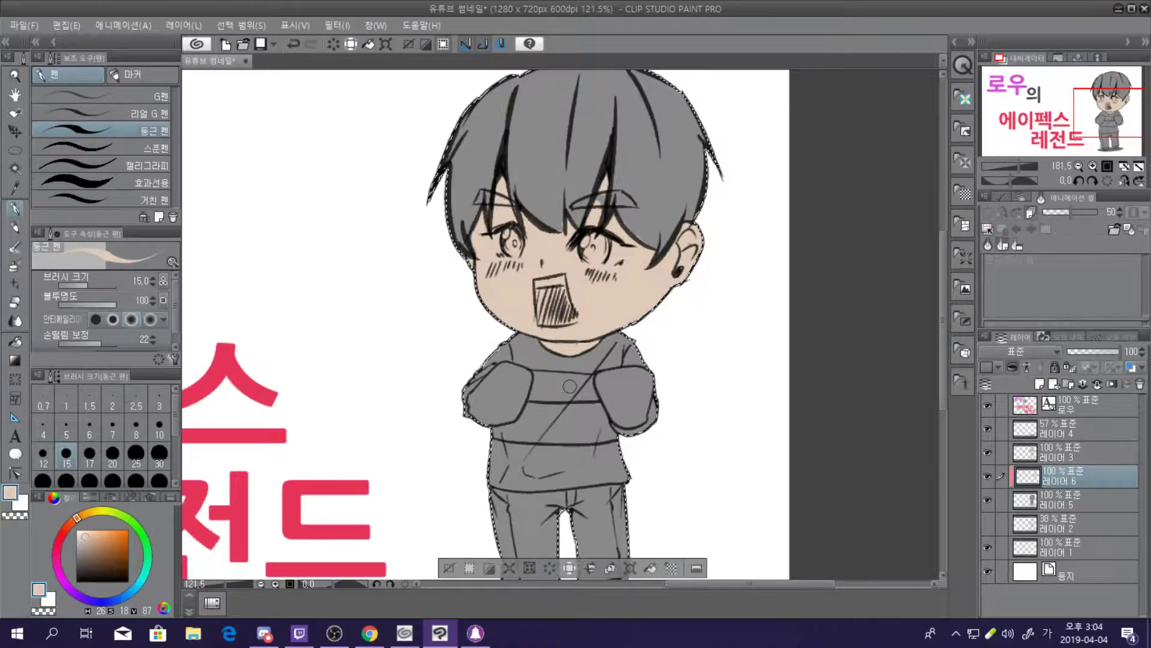
{"action": "scroll", "coordinate": [570, 386], "scroll_direction": "down", "scroll_amount": 3}
{"action": "scroll", "coordinate": [575, 357], "scroll_direction": "up", "scroll_amount": 4}
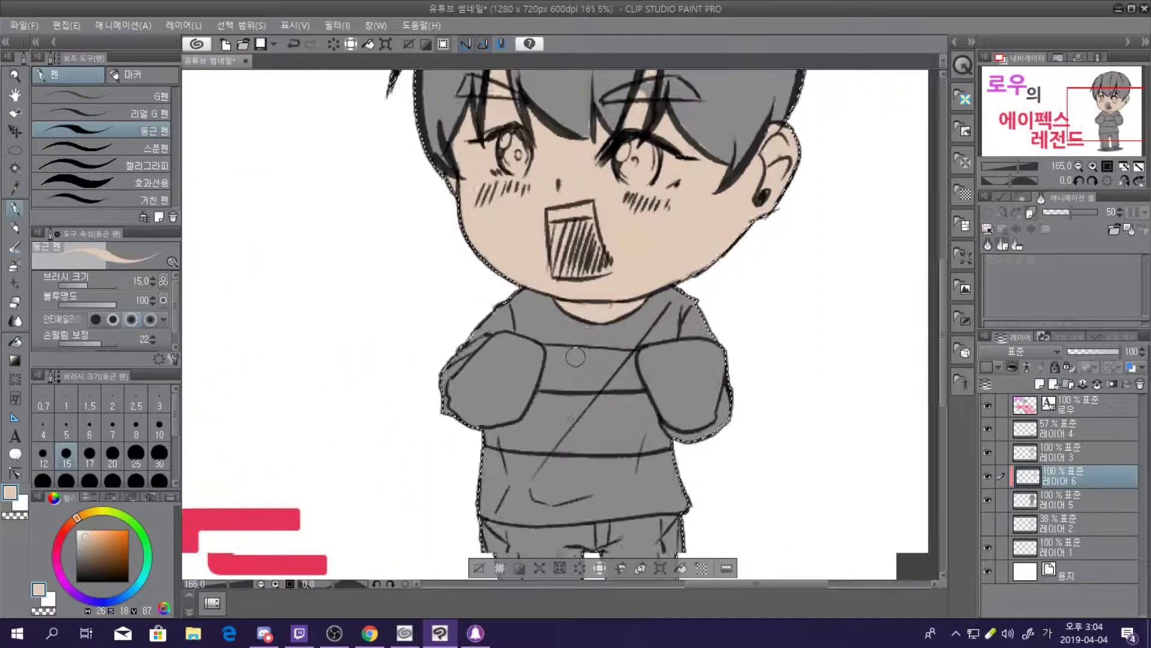
{"action": "scroll", "coordinate": [576, 357], "scroll_direction": "up", "scroll_amount": 1}
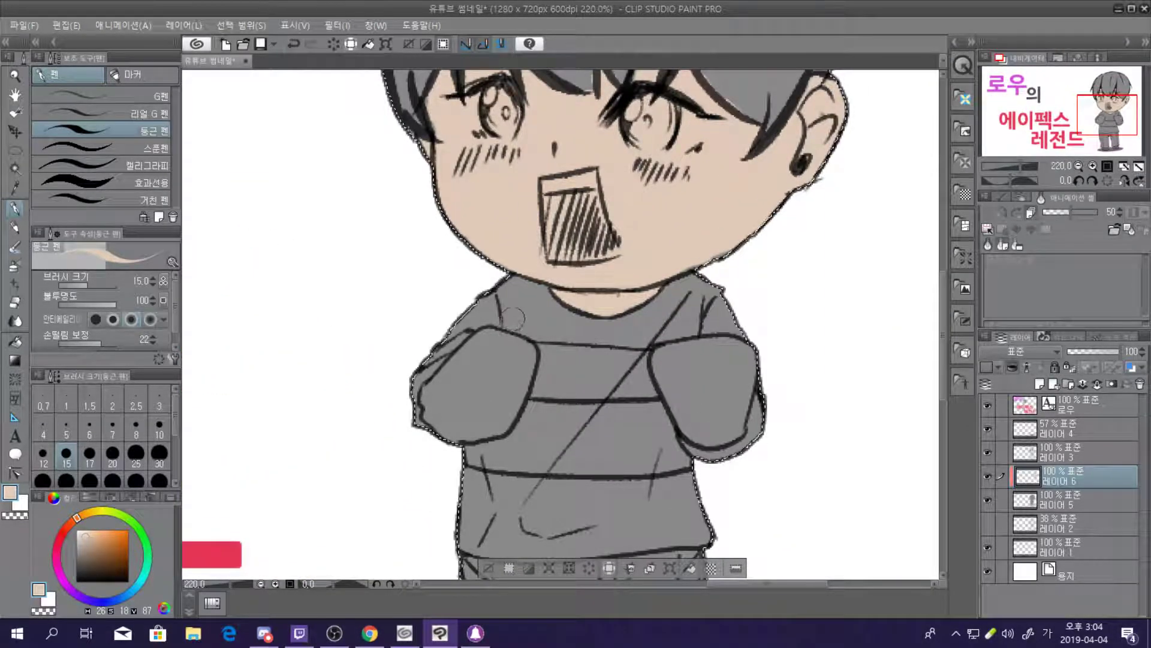
{"action": "mouse_move", "coordinate": [474, 368]}
{"action": "left_mouse_down"}
{"action": "mouse_move", "coordinate": [483, 338]}
{"action": "mouse_move", "coordinate": [430, 400]}
{"action": "mouse_move", "coordinate": [438, 419]}
{"action": "mouse_move", "coordinate": [468, 425]}
{"action": "mouse_move", "coordinate": [450, 427]}
{"action": "mouse_move", "coordinate": [495, 424]}
{"action": "mouse_move", "coordinate": [527, 347]}
{"action": "mouse_move", "coordinate": [481, 342]}
{"action": "mouse_move", "coordinate": [493, 342]}
{"action": "mouse_move", "coordinate": [470, 402]}
{"action": "mouse_move", "coordinate": [512, 358]}
{"action": "mouse_move", "coordinate": [480, 402]}
{"action": "mouse_move", "coordinate": [467, 384]}
{"action": "left_mouse_up"}
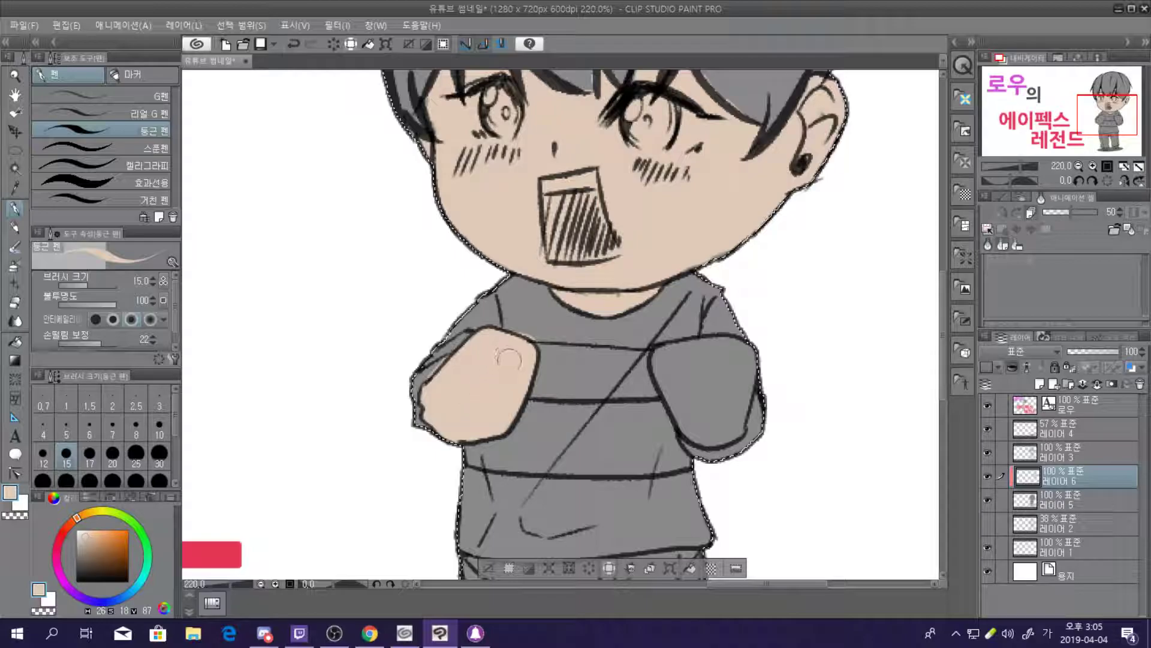
{"action": "mouse_move", "coordinate": [651, 356]}
{"action": "left_mouse_down"}
{"action": "mouse_move", "coordinate": [733, 343]}
{"action": "mouse_move", "coordinate": [741, 378]}
{"action": "mouse_move", "coordinate": [723, 431]}
{"action": "mouse_move", "coordinate": [695, 422]}
{"action": "mouse_move", "coordinate": [661, 363]}
{"action": "mouse_move", "coordinate": [695, 412]}
{"action": "mouse_move", "coordinate": [696, 427]}
{"action": "mouse_move", "coordinate": [683, 423]}
{"action": "mouse_move", "coordinate": [734, 427]}
{"action": "mouse_move", "coordinate": [724, 369]}
{"action": "mouse_move", "coordinate": [683, 361]}
{"action": "mouse_move", "coordinate": [720, 358]}
{"action": "mouse_move", "coordinate": [680, 363]}
{"action": "mouse_move", "coordinate": [699, 391]}
{"action": "mouse_move", "coordinate": [676, 366]}
{"action": "mouse_move", "coordinate": [707, 409]}
{"action": "mouse_move", "coordinate": [690, 365]}
{"action": "left_mouse_up"}
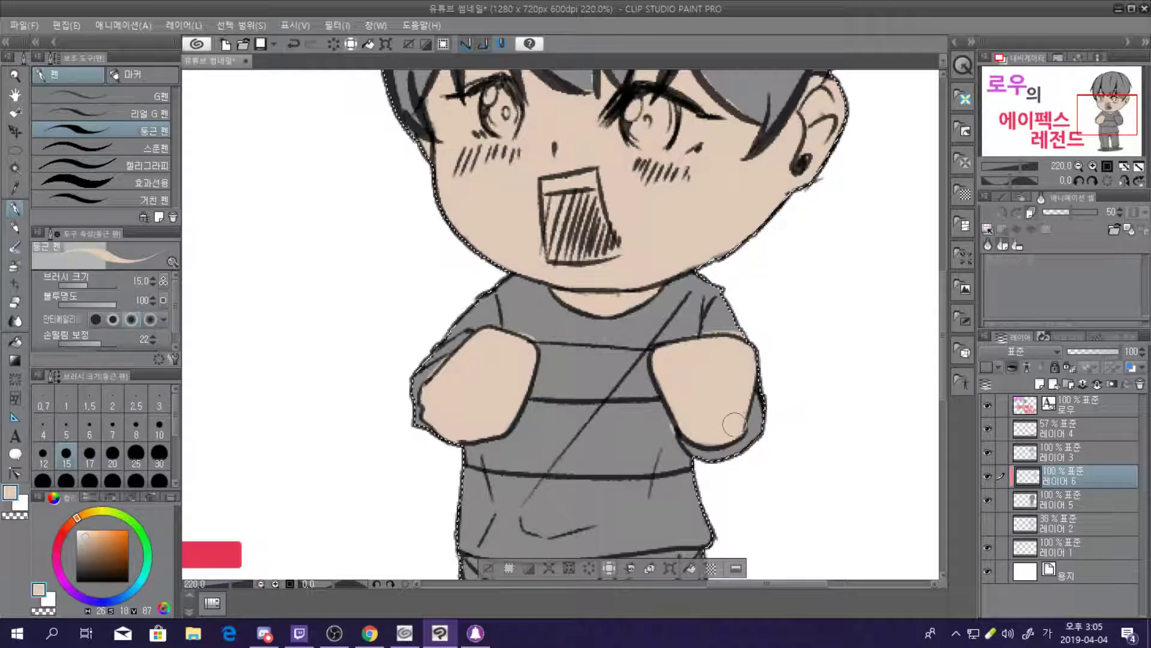
Recolour the painted skin on the face and hand with a warmer peach, H31 S24 V100, using the Fill tool
{"action": "scroll", "coordinate": [734, 425], "scroll_direction": "down", "scroll_amount": 3}
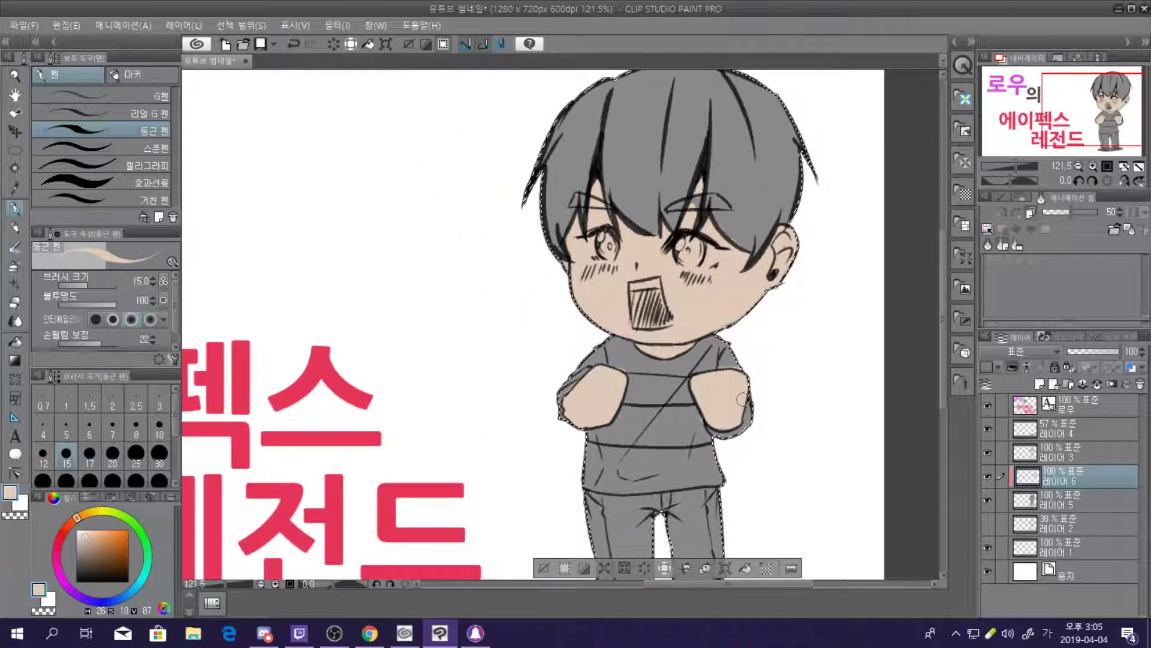
{"action": "scroll", "coordinate": [743, 398], "scroll_direction": "up", "scroll_amount": 4}
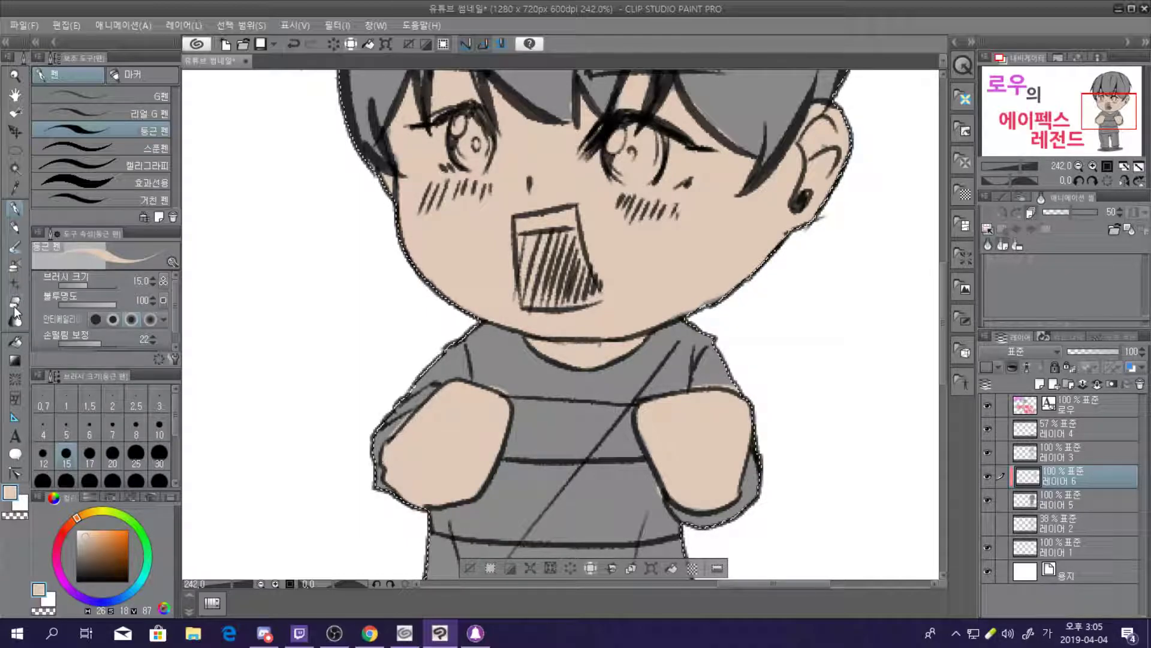
{"action": "left_click", "coordinate": [17, 342]}
{"action": "scroll", "coordinate": [627, 221], "scroll_direction": "up", "scroll_amount": 5}
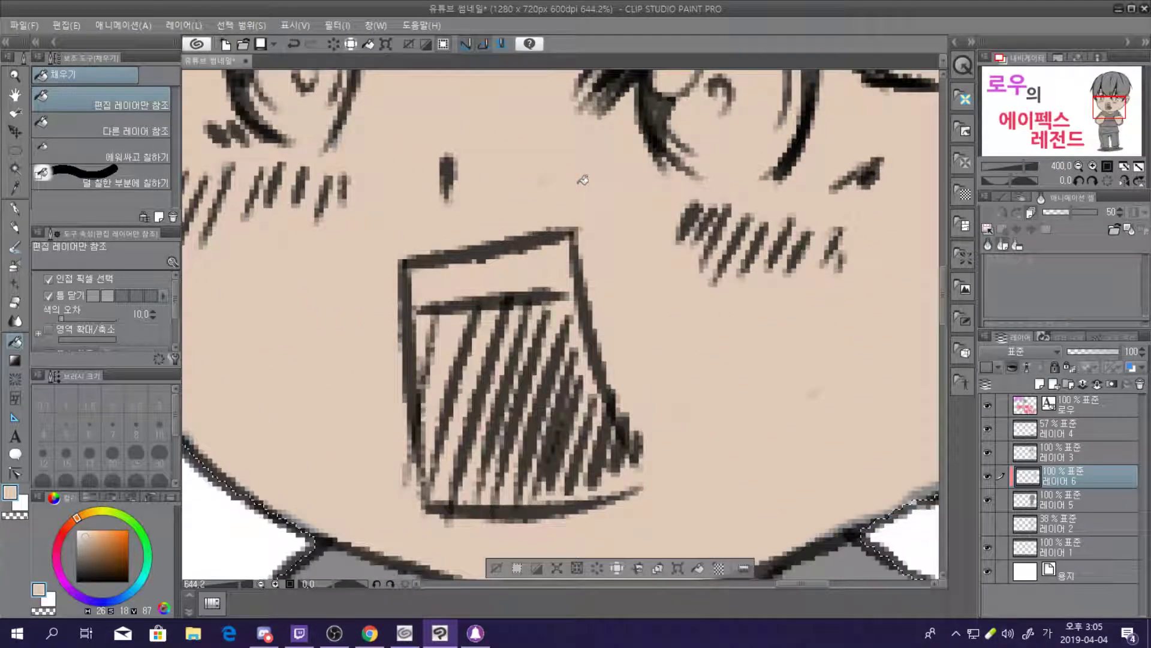
{"action": "scroll", "coordinate": [583, 180], "scroll_direction": "down", "scroll_amount": 3}
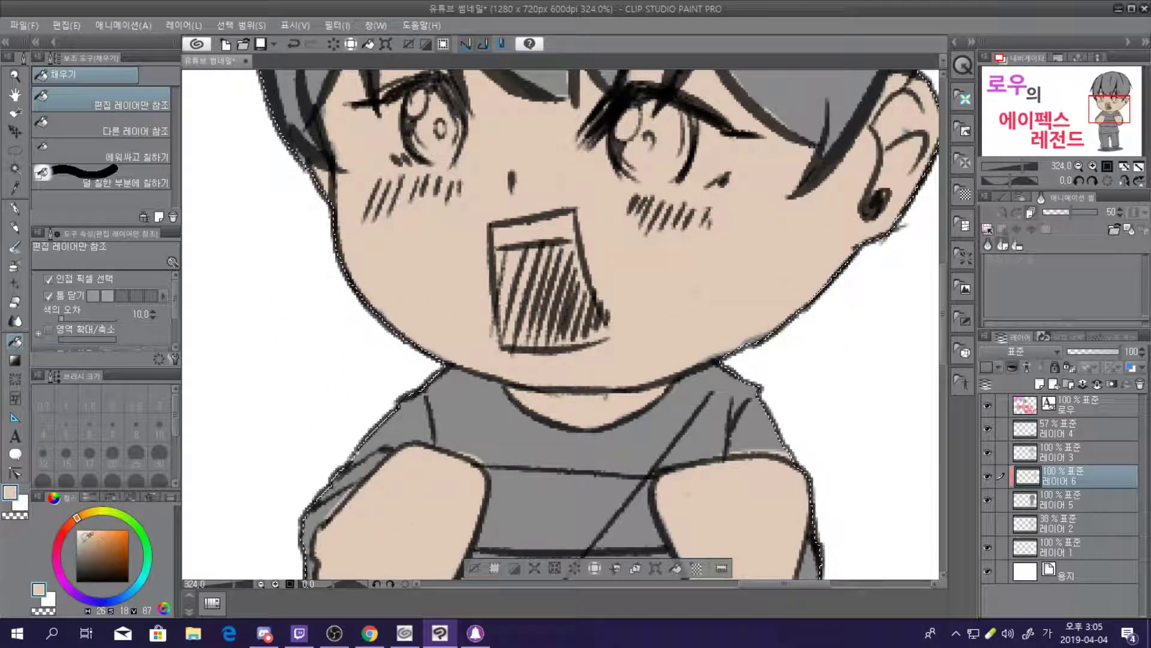
{"action": "left_click", "coordinate": [82, 515]}
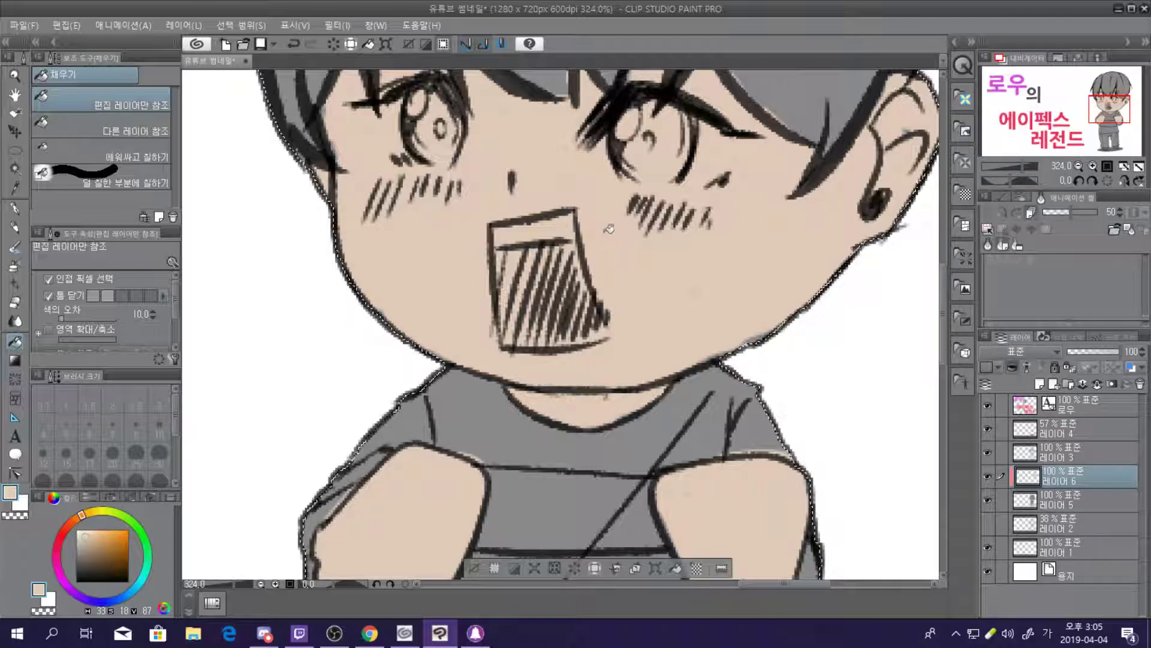
{"action": "left_click", "coordinate": [90, 527]}
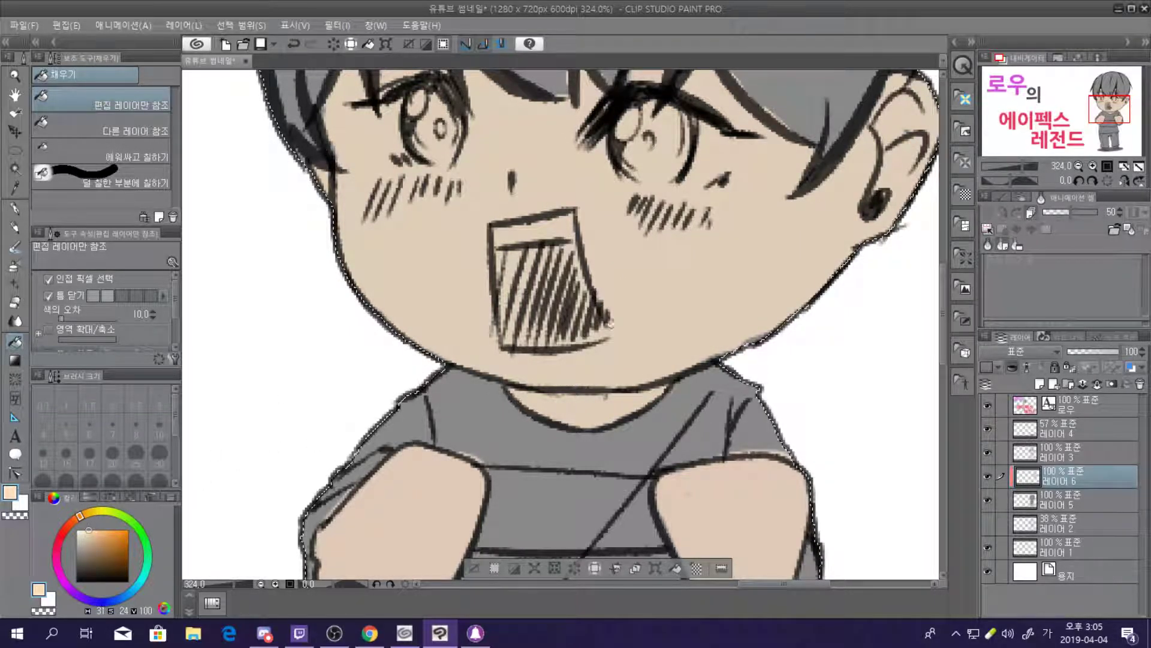
{"action": "left_click", "coordinate": [684, 281]}
{"action": "left_click", "coordinate": [414, 510]}
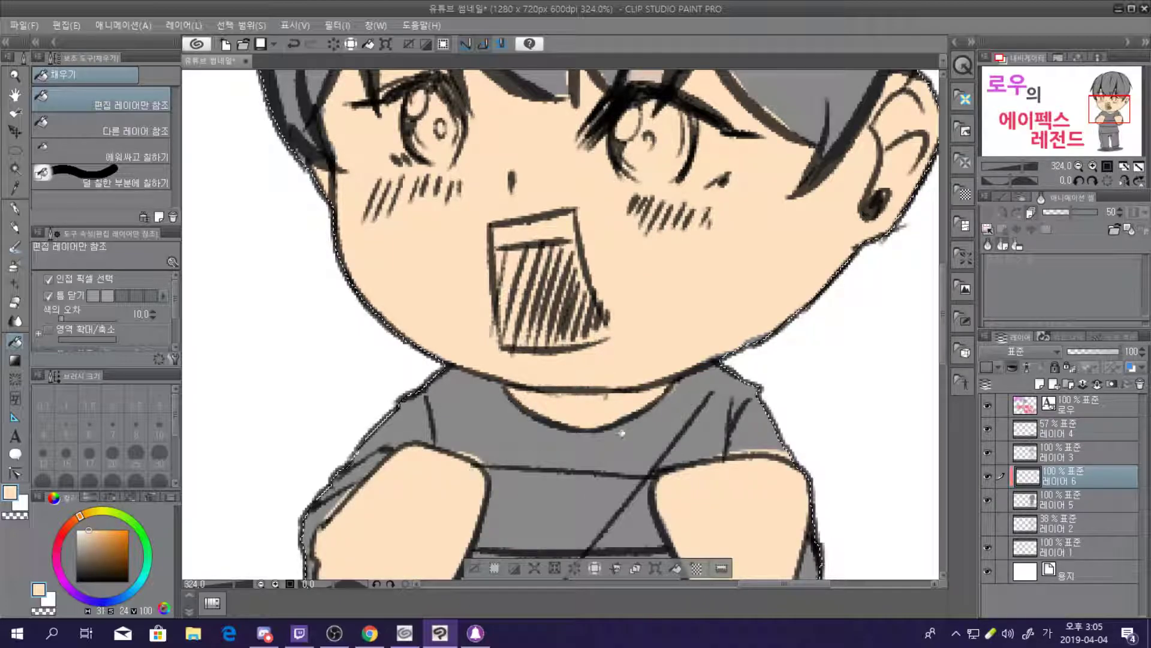
Examine the recoloured skin on the face and hands, both close up and on the whole character
{"action": "scroll", "coordinate": [769, 364], "scroll_direction": "down", "scroll_amount": 5}
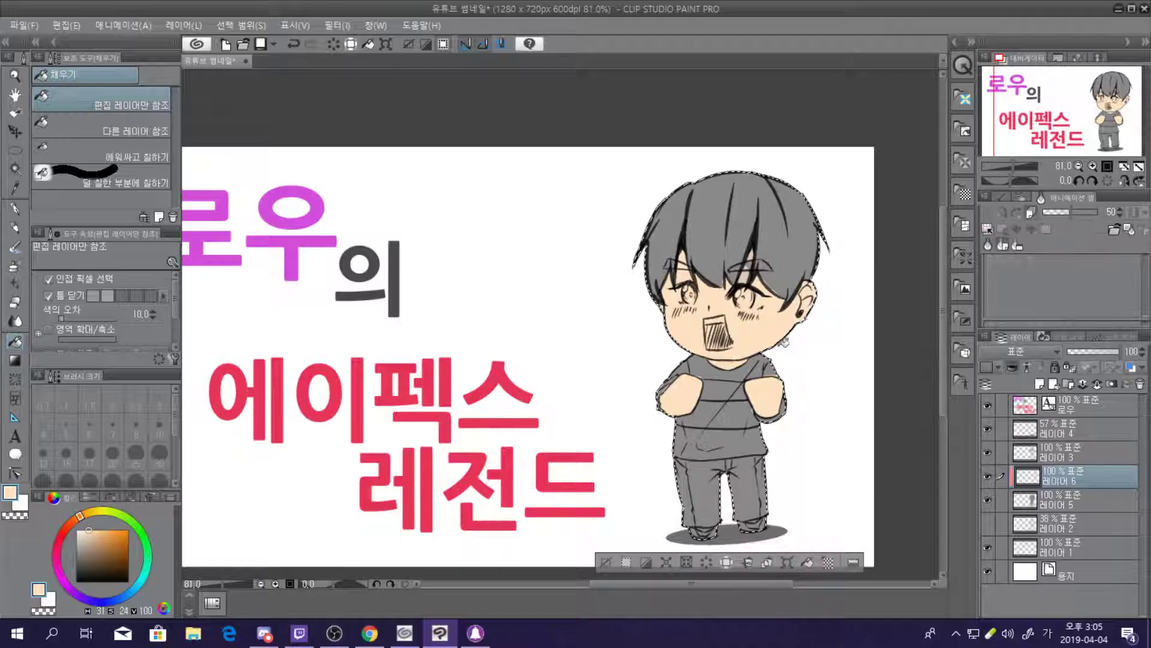
{"action": "scroll", "coordinate": [783, 342], "scroll_direction": "up", "scroll_amount": 3}
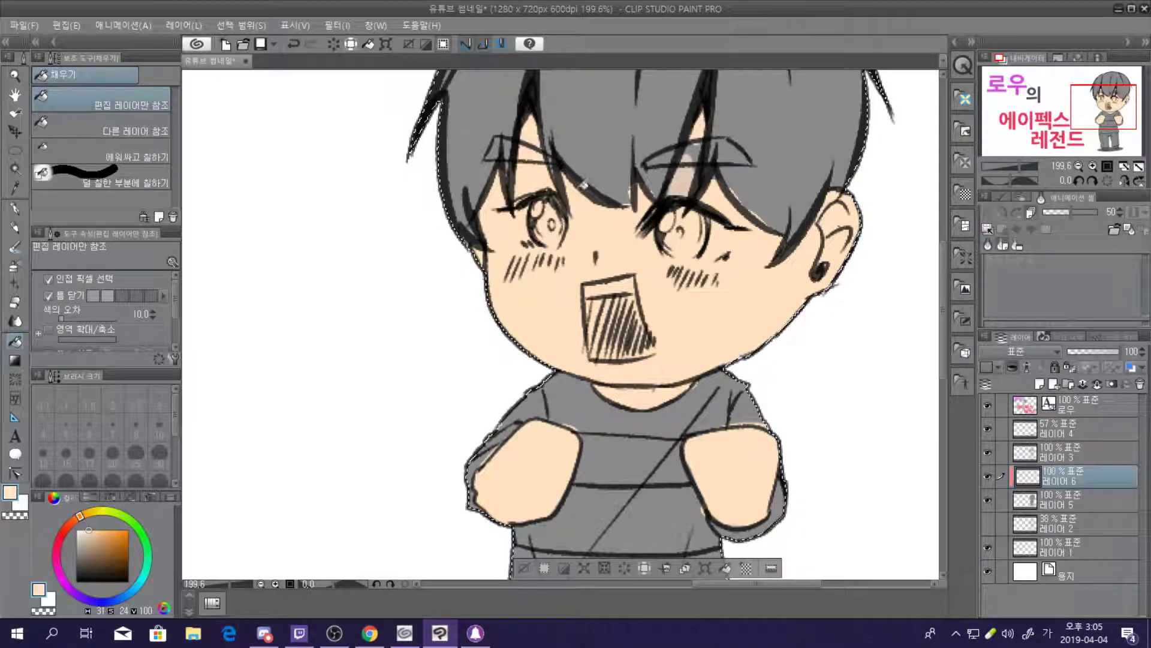
{"action": "scroll", "coordinate": [557, 163], "scroll_direction": "down", "scroll_amount": 3}
{"action": "scroll", "coordinate": [781, 301], "scroll_direction": "up", "scroll_amount": 1}
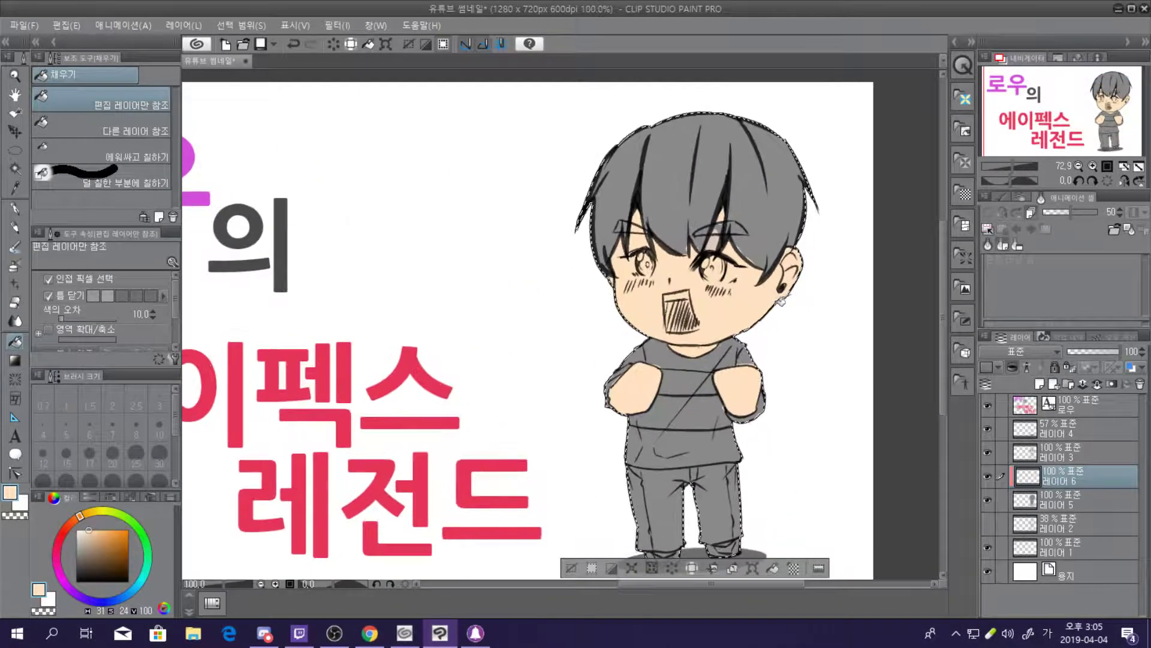
{"action": "scroll", "coordinate": [781, 301], "scroll_direction": "up", "scroll_amount": 2}
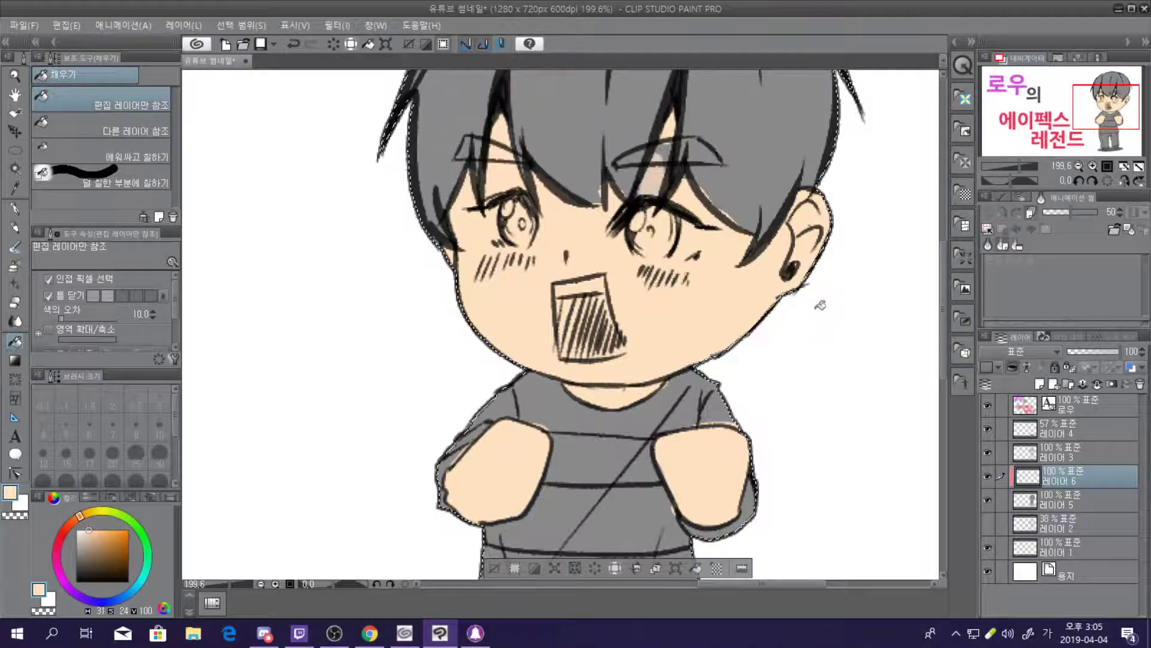
{"action": "scroll", "coordinate": [722, 325], "scroll_direction": "down", "scroll_amount": 1}
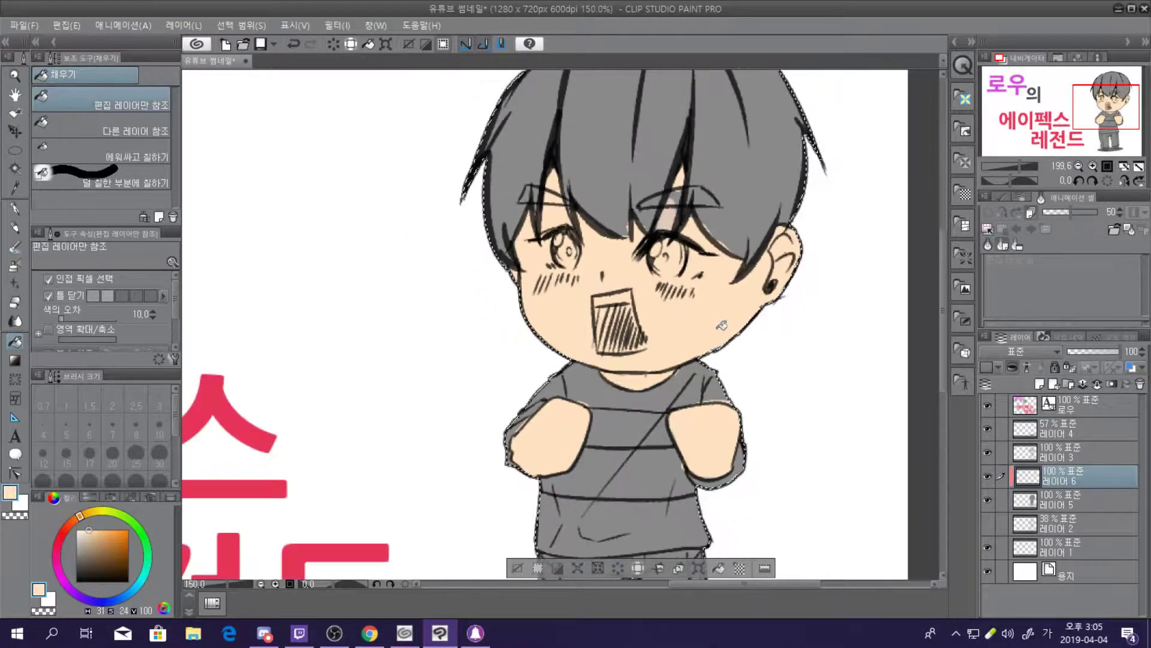
{"action": "scroll", "coordinate": [699, 246], "scroll_direction": "down", "scroll_amount": 1}
{"action": "scroll", "coordinate": [697, 240], "scroll_direction": "up", "scroll_amount": 2}
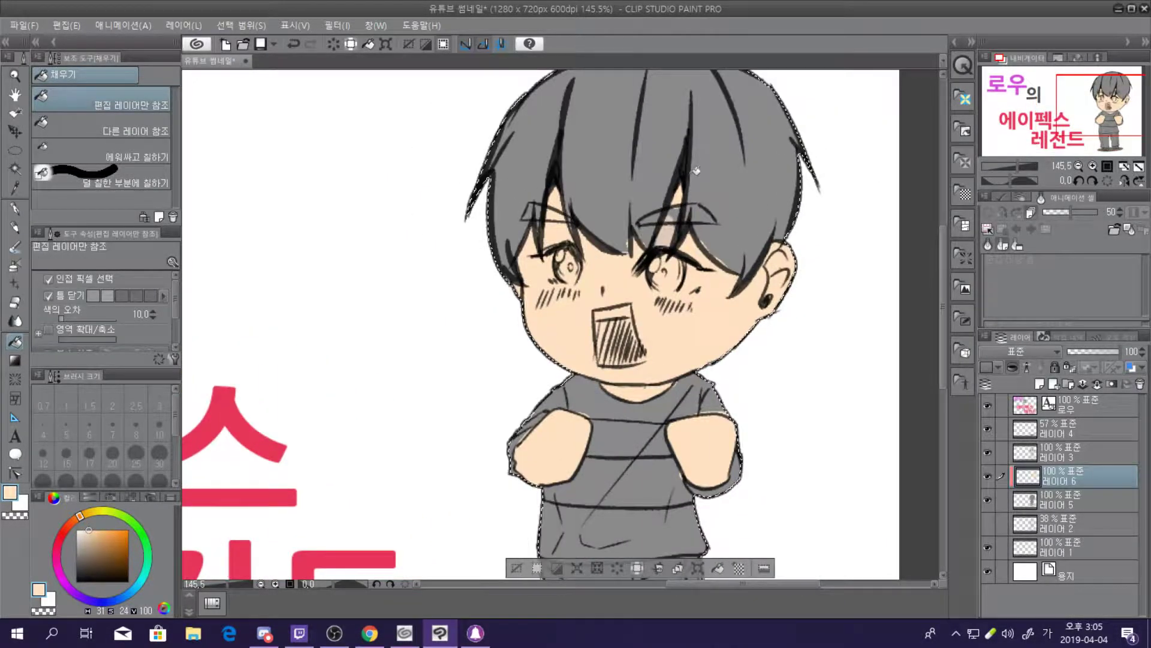
{"action": "scroll", "coordinate": [695, 171], "scroll_direction": "up", "scroll_amount": 2}
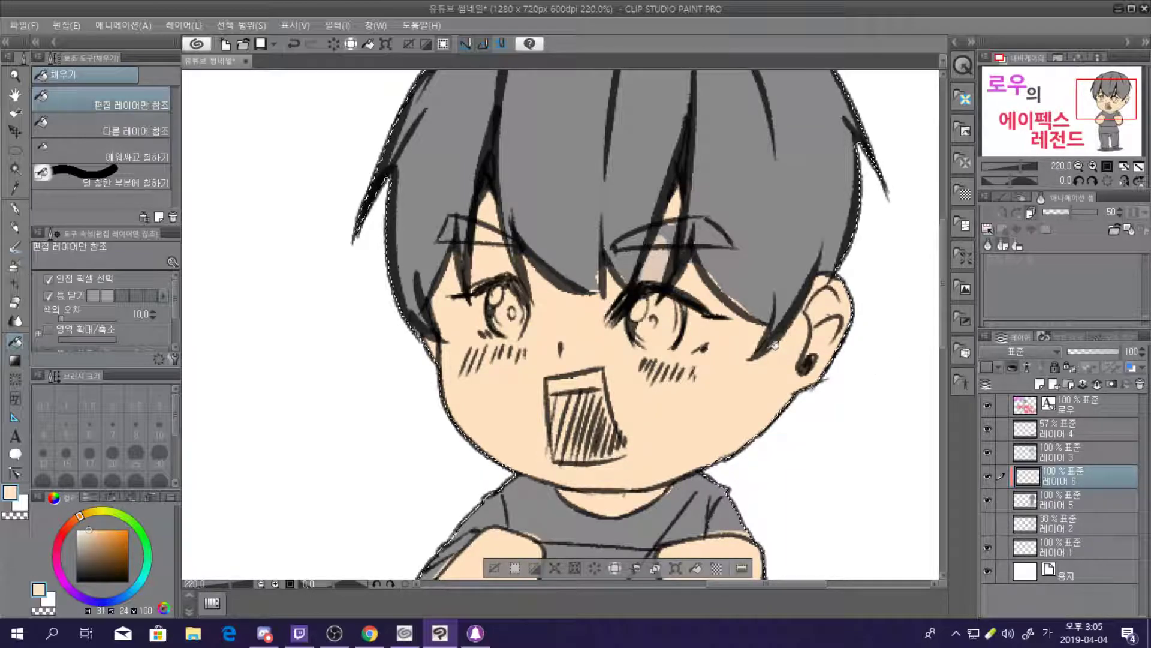
Add a new layer clipped to the one below, above the skin layer, and set the drawing colour to purple, H266 S48 V91
{"action": "left_click", "coordinate": [1040, 383]}
{"action": "left_click", "coordinate": [1012, 368]}
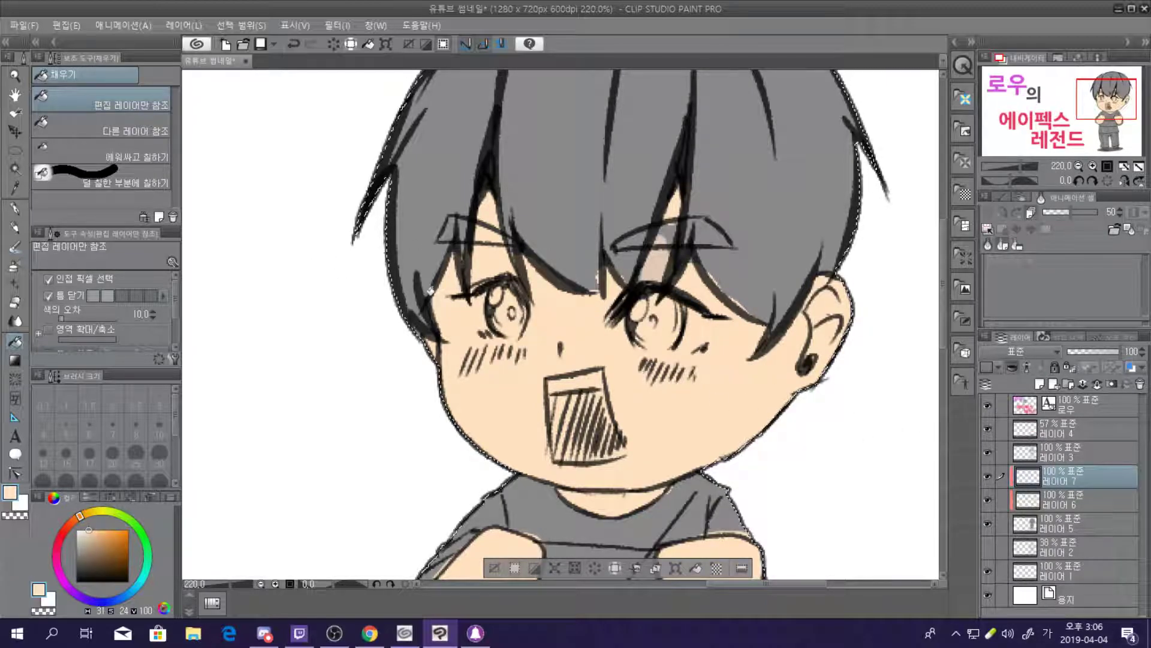
{"action": "left_click", "coordinate": [78, 595]}
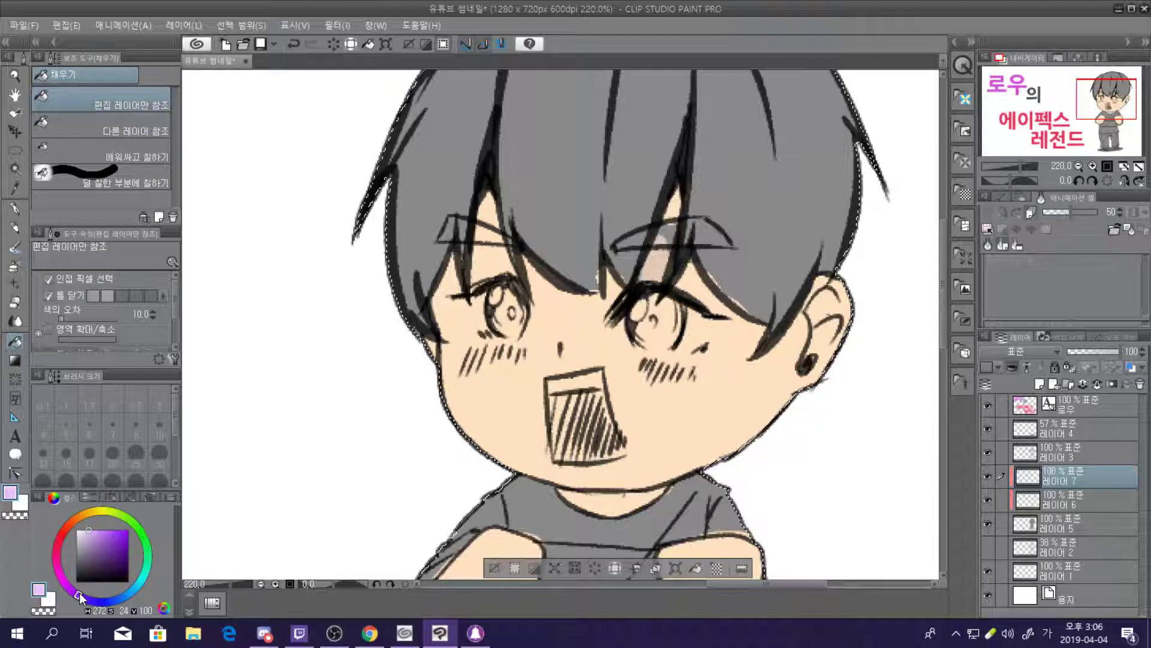
{"action": "left_click_drag", "start_coordinate": [103, 609], "coordinate": [87, 610]}
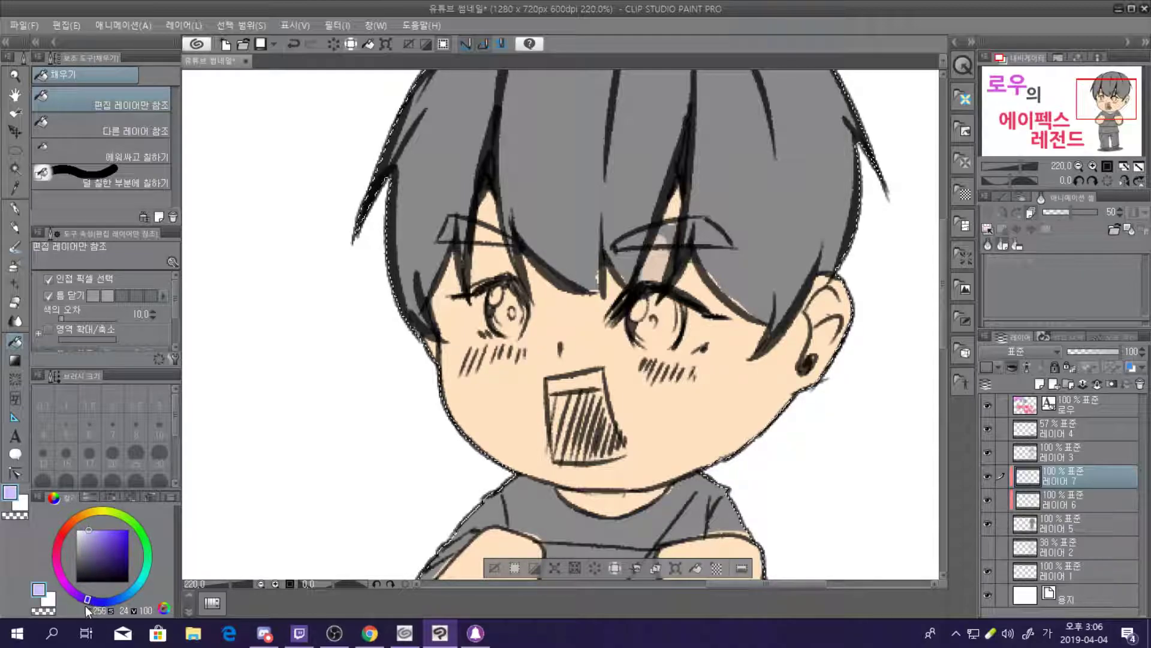
{"action": "mouse_move", "coordinate": [99, 538]}
{"action": "left_mouse_down"}
{"action": "mouse_move", "coordinate": [111, 525]}
{"action": "mouse_move", "coordinate": [102, 533]}
{"action": "left_mouse_up"}
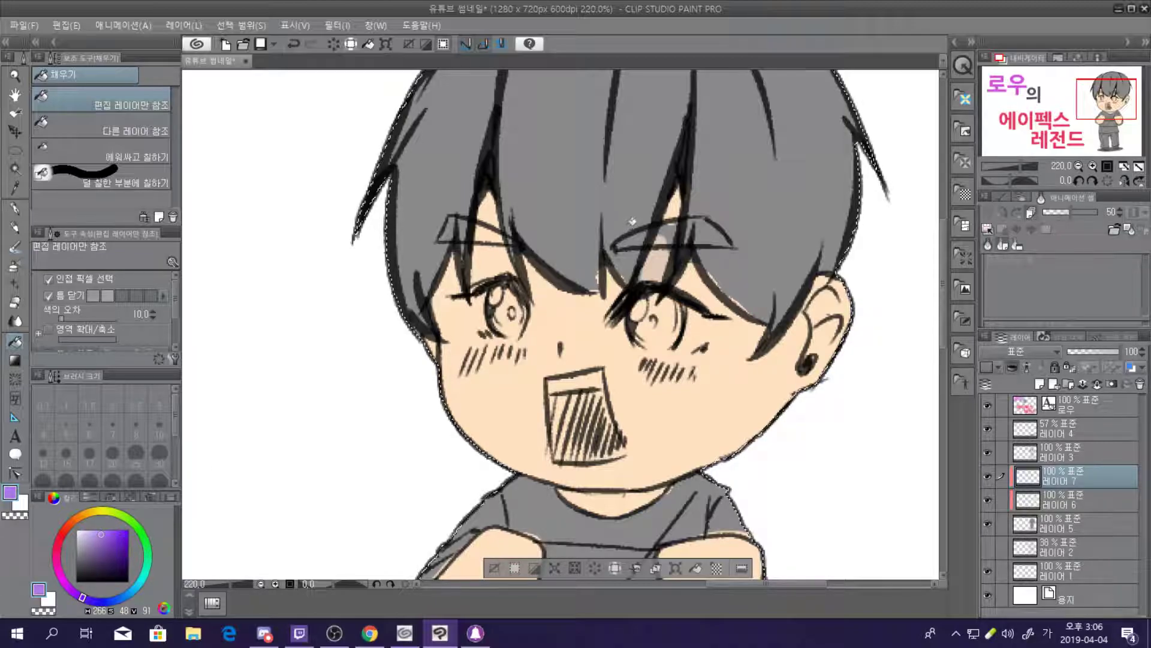
Try to fill the hair with purple on the new layer, and undo the fill
{"action": "scroll", "coordinate": [632, 222], "scroll_direction": "down", "scroll_amount": 3}
{"action": "scroll", "coordinate": [591, 142], "scroll_direction": "up", "scroll_amount": 3}
{"action": "left_click", "coordinate": [597, 150]}
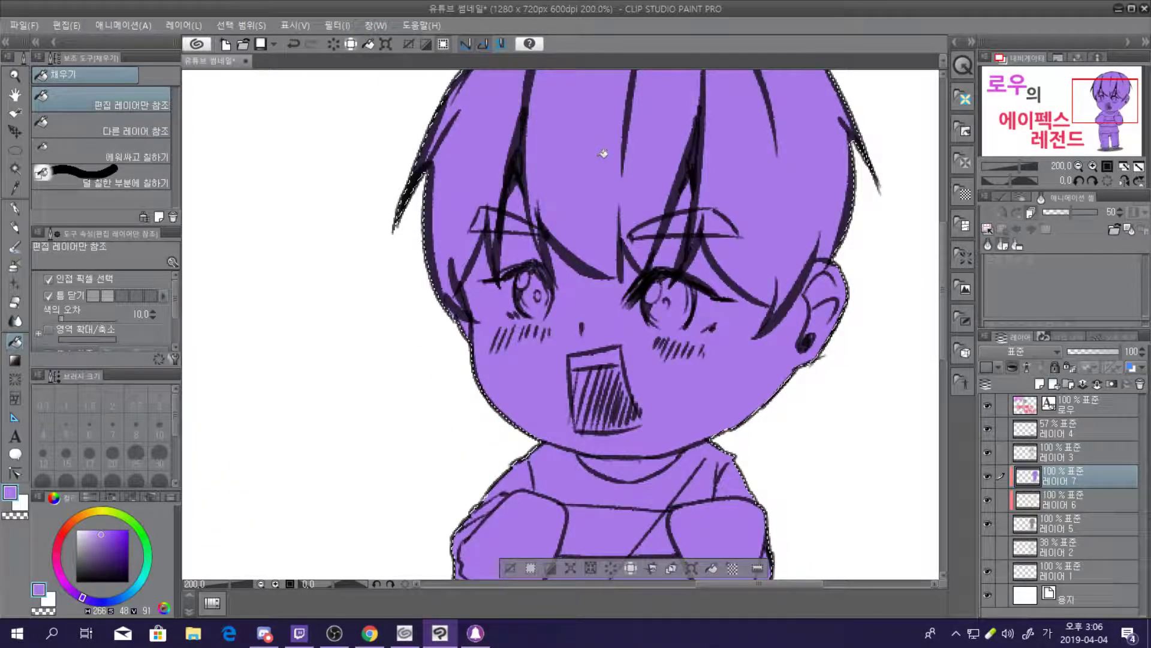
{"action": "key", "text": "ctrl+z"}
Paint the centre locks of the character's fringe purple on the clipped hair layer, using the Round Pen at size 21.7
{"action": "left_click", "coordinate": [16, 208]}
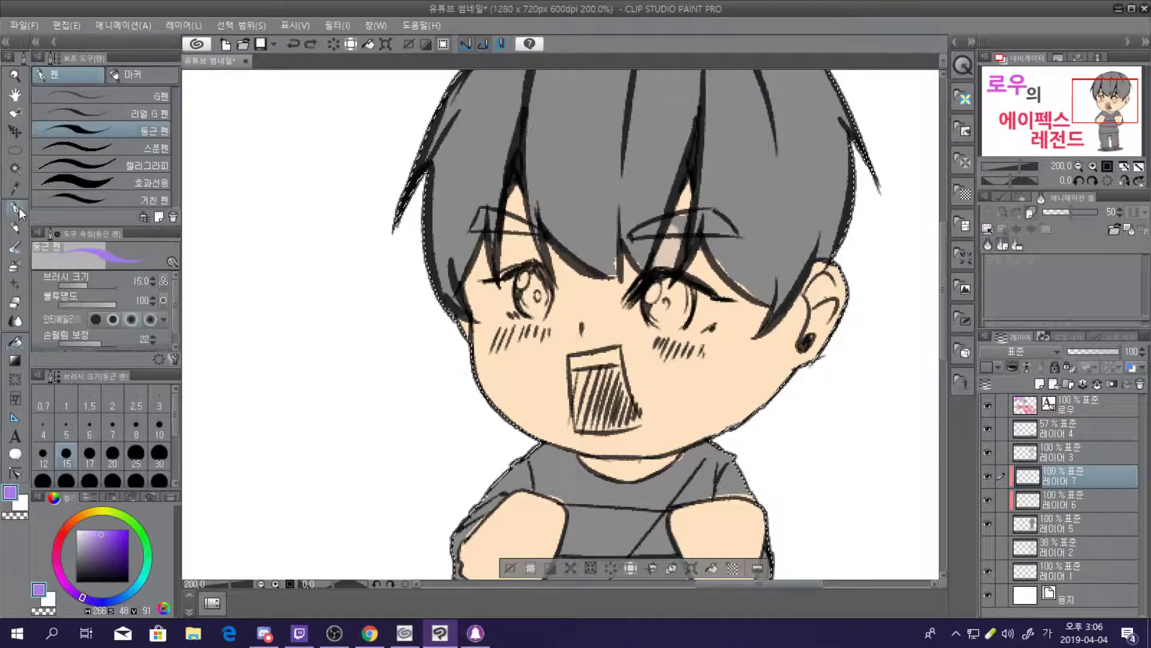
{"action": "left_click", "coordinate": [88, 286]}
{"action": "left_click_drag", "start_coordinate": [89, 288], "coordinate": [98, 287]}
{"action": "left_click", "coordinate": [83, 283]}
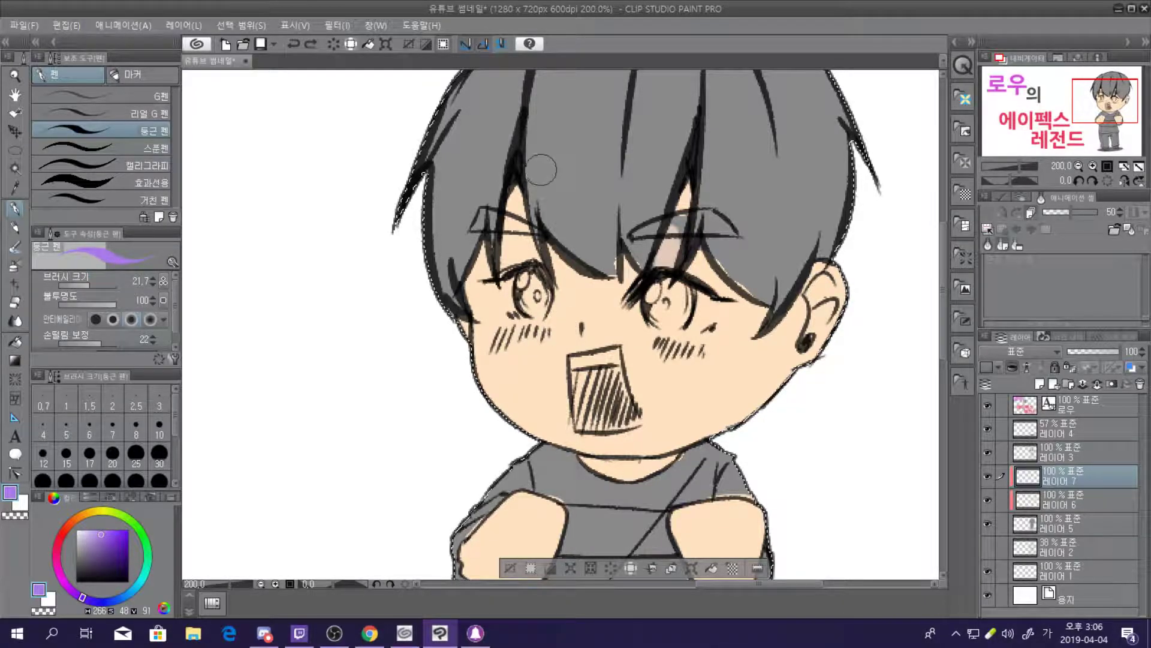
{"action": "scroll", "coordinate": [586, 103], "scroll_direction": "down", "scroll_amount": 3}
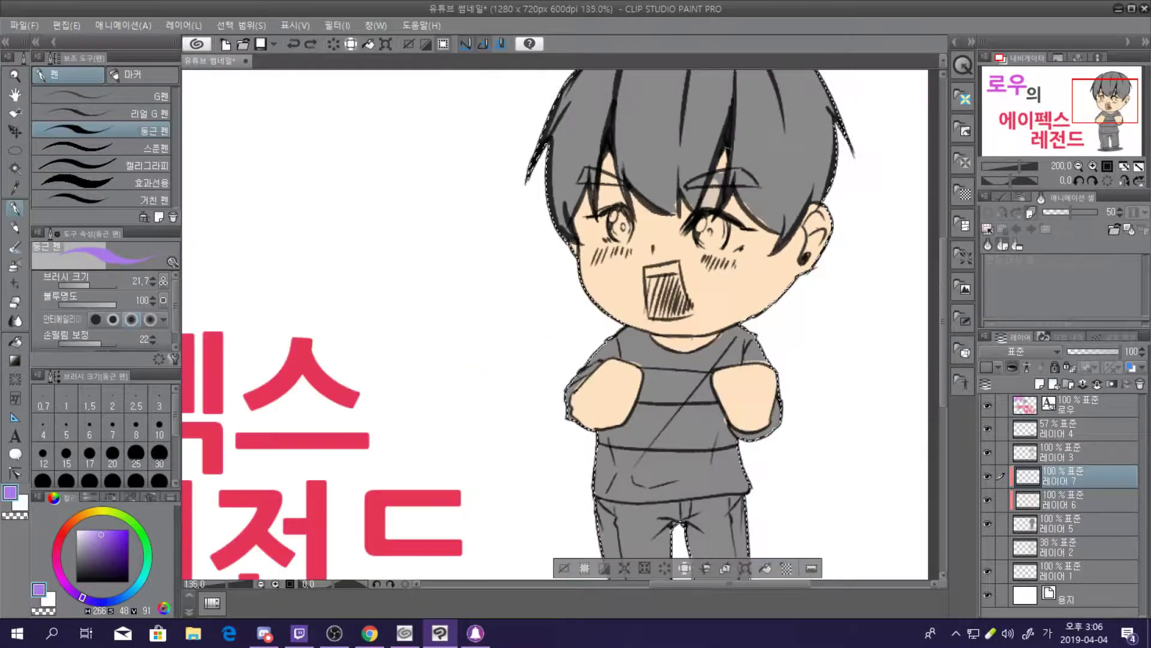
{"action": "scroll", "coordinate": [729, 115], "scroll_direction": "down", "scroll_amount": 4}
{"action": "scroll", "coordinate": [730, 115], "scroll_direction": "up", "scroll_amount": 3}
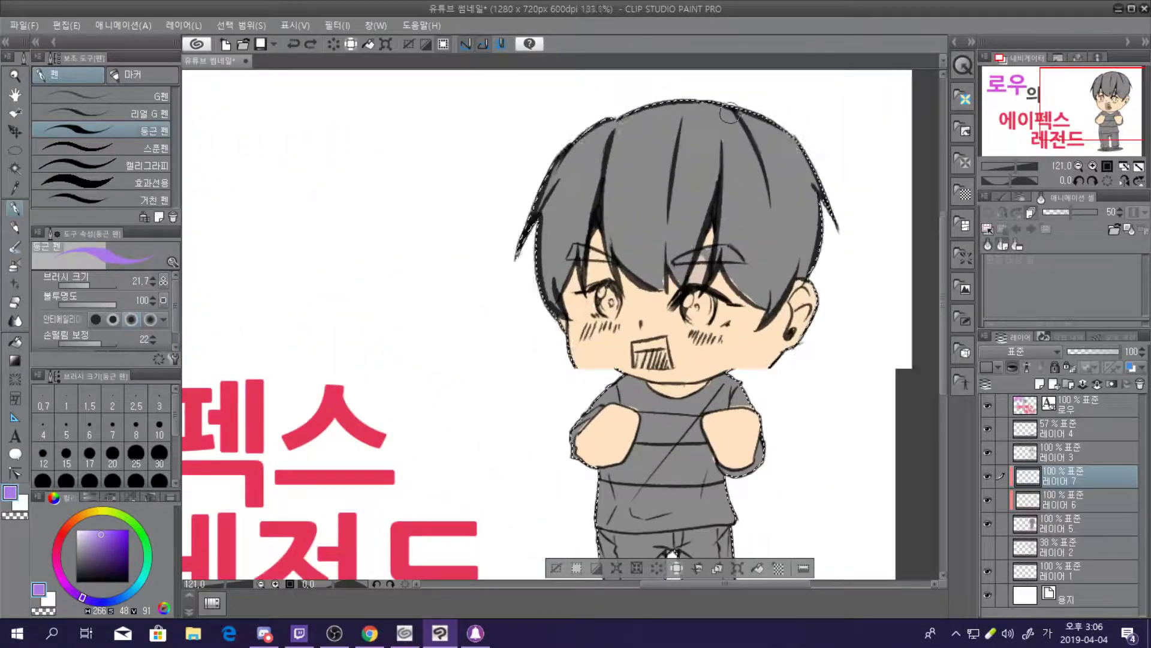
{"action": "scroll", "coordinate": [730, 115], "scroll_direction": "up", "scroll_amount": 3}
{"action": "left_click_drag", "start_coordinate": [626, 141], "coordinate": [600, 267]}
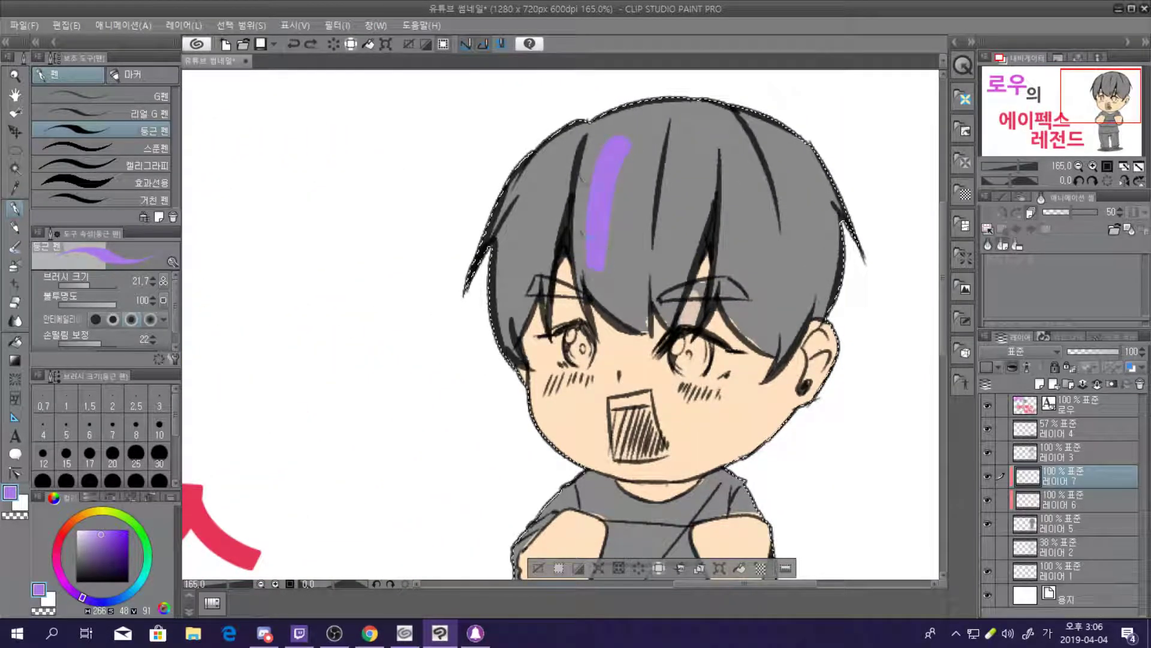
{"action": "mouse_move", "coordinate": [584, 154]}
{"action": "left_mouse_down"}
{"action": "mouse_move", "coordinate": [630, 101]}
{"action": "mouse_move", "coordinate": [636, 122]}
{"action": "mouse_move", "coordinate": [664, 95]}
{"action": "mouse_move", "coordinate": [670, 138]}
{"action": "mouse_move", "coordinate": [657, 186]}
{"action": "left_mouse_up"}
{"action": "mouse_move", "coordinate": [639, 139]}
{"action": "left_mouse_down"}
{"action": "mouse_move", "coordinate": [623, 185]}
{"action": "mouse_move", "coordinate": [573, 234]}
{"action": "mouse_move", "coordinate": [587, 282]}
{"action": "left_mouse_up"}
{"action": "mouse_move", "coordinate": [574, 240]}
{"action": "left_mouse_down"}
{"action": "mouse_move", "coordinate": [585, 305]}
{"action": "mouse_move", "coordinate": [623, 301]}
{"action": "mouse_move", "coordinate": [639, 330]}
{"action": "mouse_move", "coordinate": [642, 203]}
{"action": "mouse_move", "coordinate": [630, 174]}
{"action": "mouse_move", "coordinate": [629, 256]}
{"action": "left_mouse_up"}
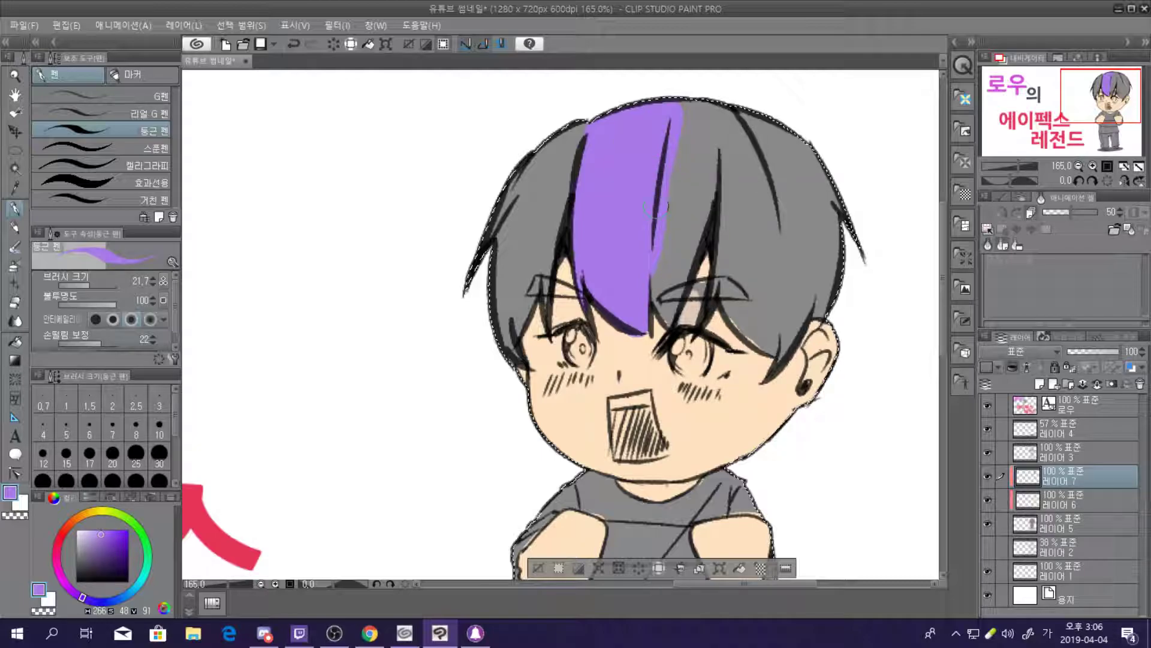
{"action": "mouse_move", "coordinate": [678, 303]}
{"action": "left_mouse_down"}
{"action": "mouse_move", "coordinate": [717, 182]}
{"action": "mouse_move", "coordinate": [706, 123]}
{"action": "left_mouse_up"}
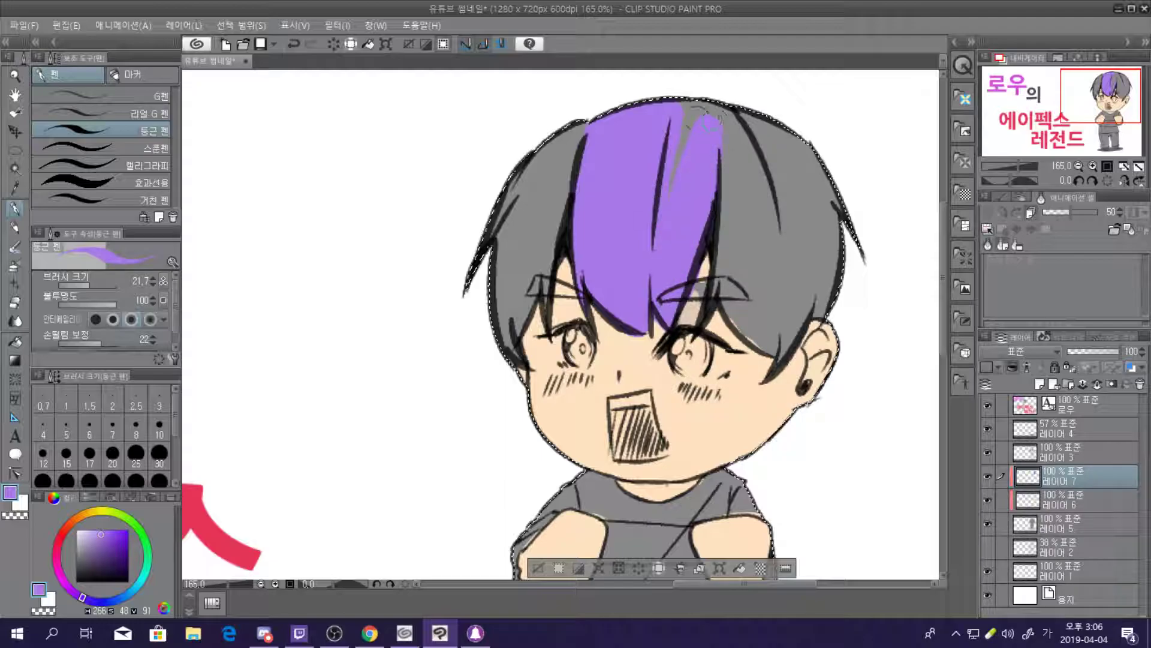
Paint the hair on the left side of the head purple, down to the tips beside the cheek
{"action": "left_click_drag", "start_coordinate": [586, 122], "coordinate": [531, 171]}
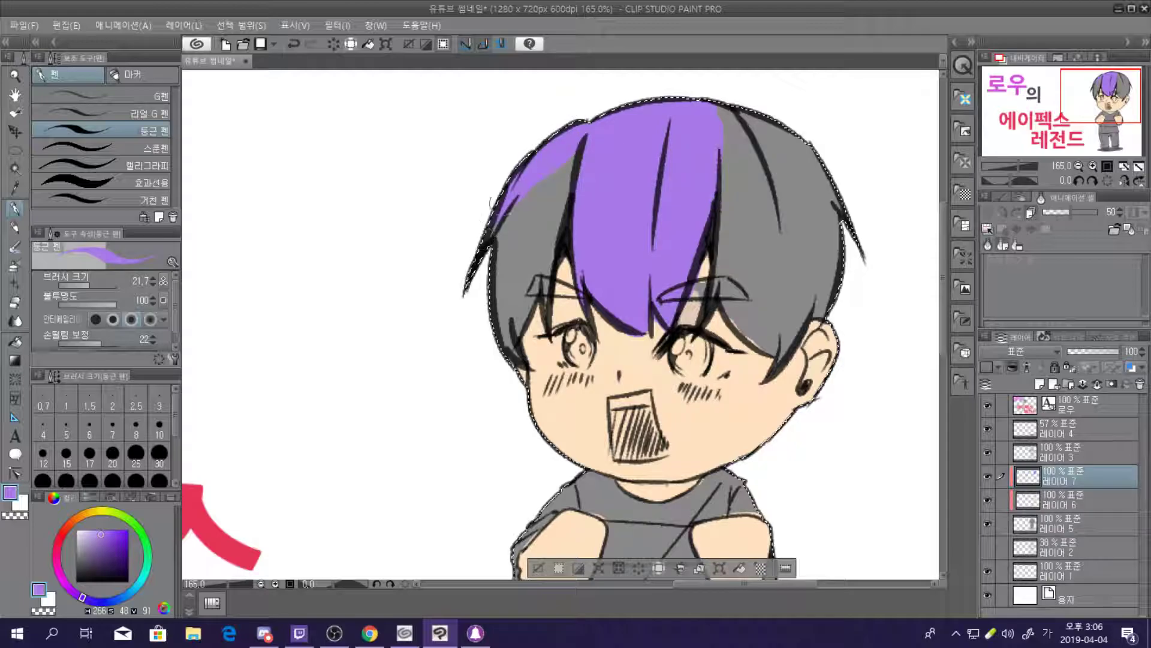
{"action": "mouse_move", "coordinate": [504, 234]}
{"action": "left_mouse_down"}
{"action": "mouse_move", "coordinate": [507, 333]}
{"action": "mouse_move", "coordinate": [501, 201]}
{"action": "left_mouse_up"}
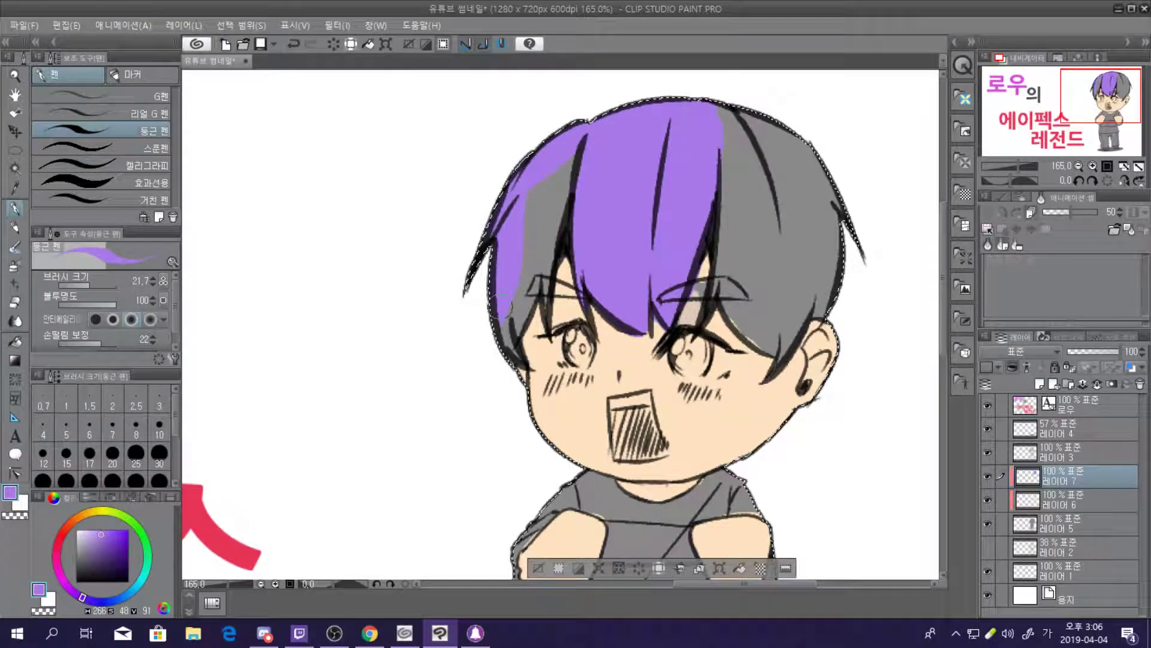
{"action": "left_click_drag", "start_coordinate": [559, 178], "coordinate": [546, 232]}
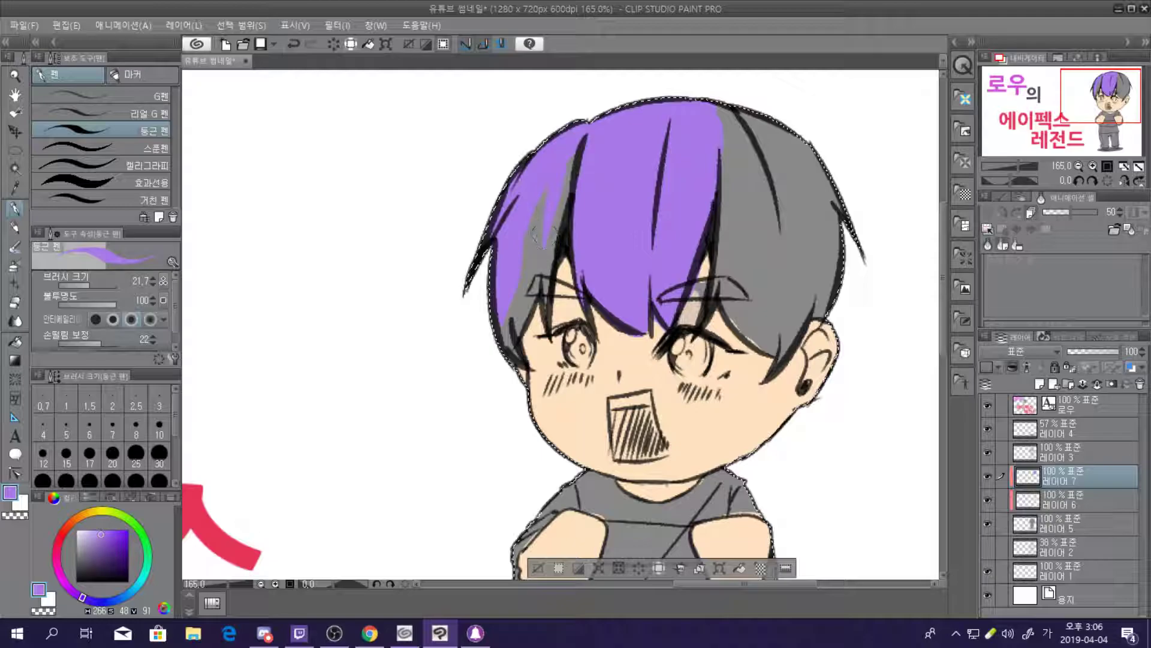
{"action": "left_click_drag", "start_coordinate": [533, 303], "coordinate": [547, 204]}
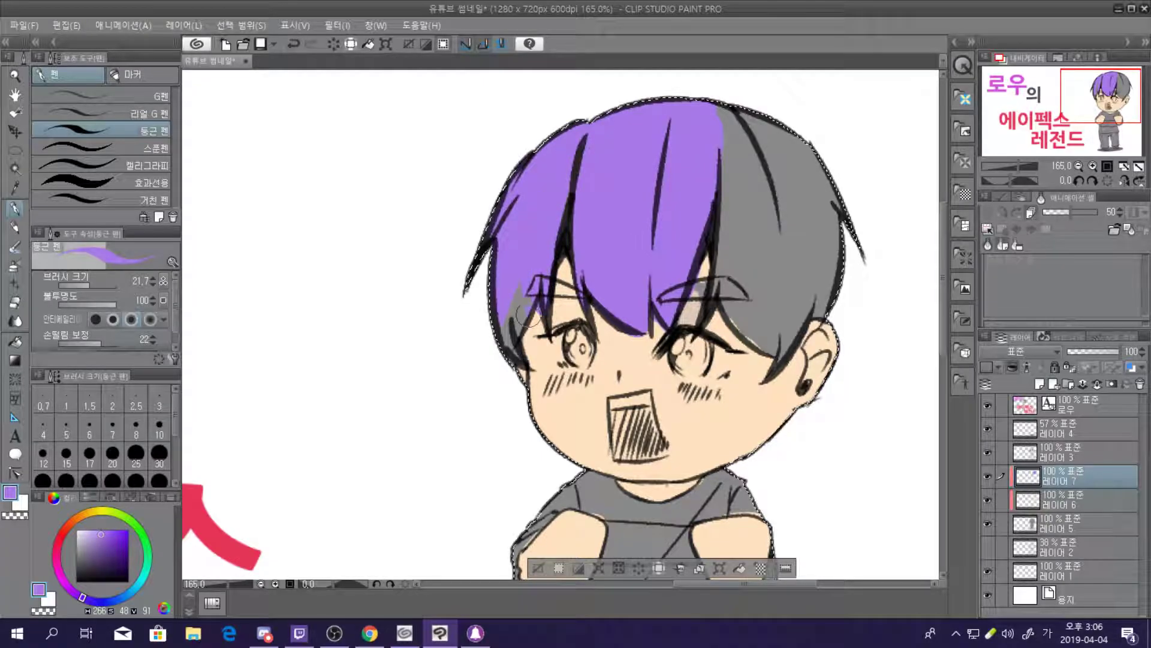
{"action": "left_click_drag", "start_coordinate": [533, 302], "coordinate": [519, 340]}
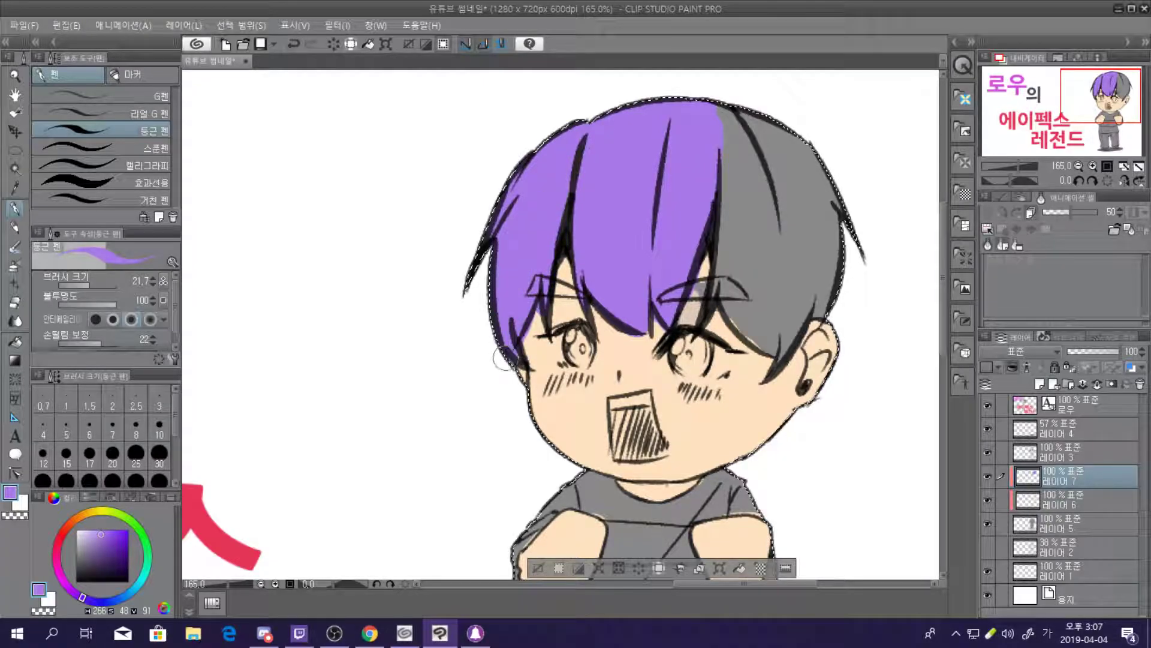
Paint the remaining grey hair on the right side of the head purple, and colour both eyebrows the same way
{"action": "mouse_move", "coordinate": [723, 108]}
{"action": "left_mouse_down"}
{"action": "mouse_move", "coordinate": [737, 207]}
{"action": "mouse_move", "coordinate": [730, 132]}
{"action": "left_mouse_up"}
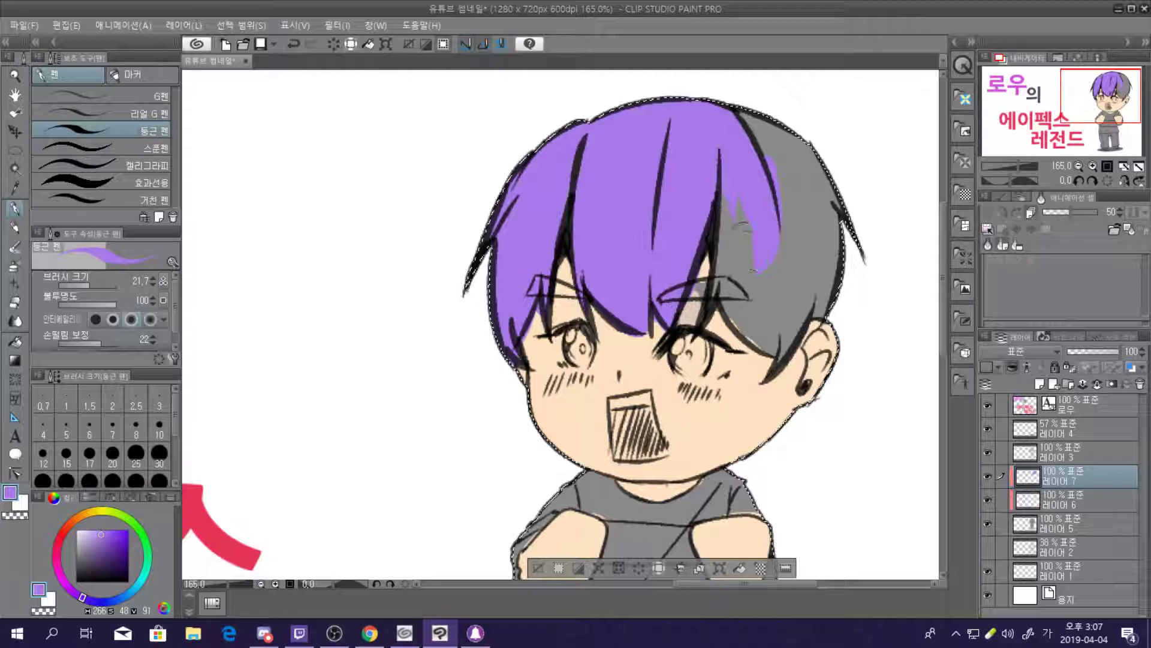
{"action": "mouse_move", "coordinate": [741, 225]}
{"action": "left_mouse_down"}
{"action": "mouse_move", "coordinate": [757, 265]}
{"action": "mouse_move", "coordinate": [716, 280]}
{"action": "mouse_move", "coordinate": [719, 229]}
{"action": "mouse_move", "coordinate": [716, 292]}
{"action": "mouse_move", "coordinate": [719, 229]}
{"action": "mouse_move", "coordinate": [749, 312]}
{"action": "left_mouse_up"}
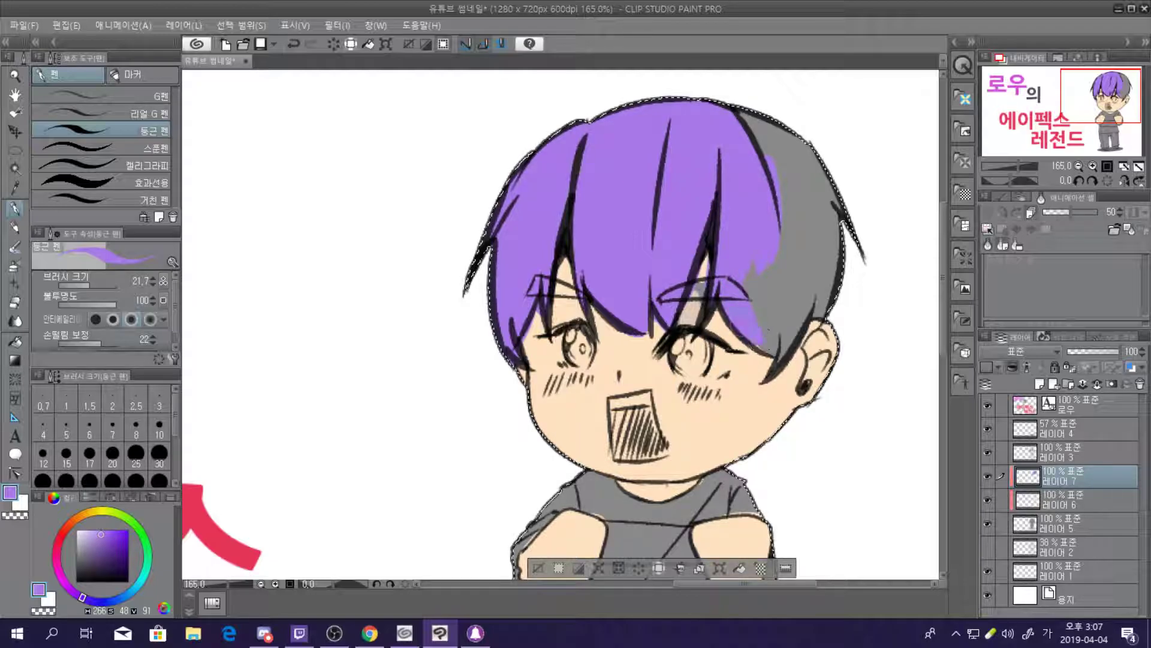
{"action": "mouse_move", "coordinate": [781, 357]}
{"action": "left_mouse_down"}
{"action": "mouse_move", "coordinate": [792, 322]}
{"action": "mouse_move", "coordinate": [785, 370]}
{"action": "mouse_move", "coordinate": [781, 337]}
{"action": "mouse_move", "coordinate": [799, 294]}
{"action": "mouse_move", "coordinate": [813, 321]}
{"action": "left_mouse_up"}
{"action": "mouse_move", "coordinate": [813, 282]}
{"action": "left_mouse_down"}
{"action": "mouse_move", "coordinate": [824, 240]}
{"action": "mouse_move", "coordinate": [828, 313]}
{"action": "left_mouse_up"}
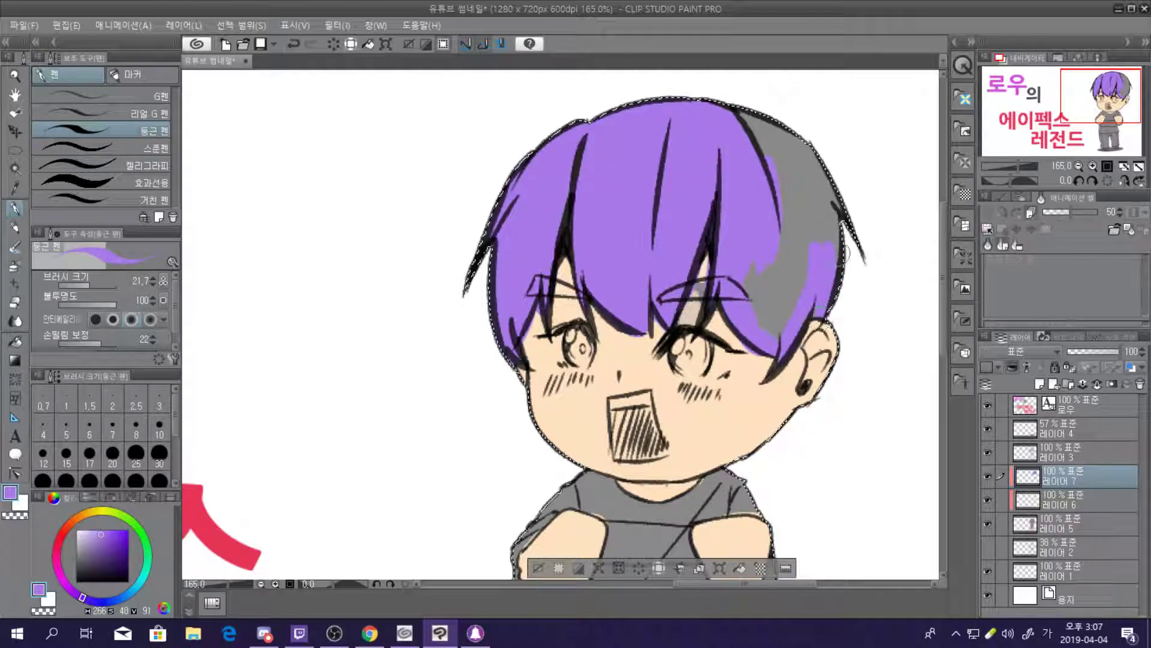
{"action": "mouse_move", "coordinate": [812, 144]}
{"action": "left_mouse_down"}
{"action": "mouse_move", "coordinate": [804, 171]}
{"action": "mouse_move", "coordinate": [740, 118]}
{"action": "mouse_move", "coordinate": [723, 123]}
{"action": "mouse_move", "coordinate": [790, 216]}
{"action": "mouse_move", "coordinate": [758, 147]}
{"action": "mouse_move", "coordinate": [824, 211]}
{"action": "mouse_move", "coordinate": [816, 248]}
{"action": "mouse_move", "coordinate": [783, 231]}
{"action": "mouse_move", "coordinate": [766, 276]}
{"action": "left_mouse_up"}
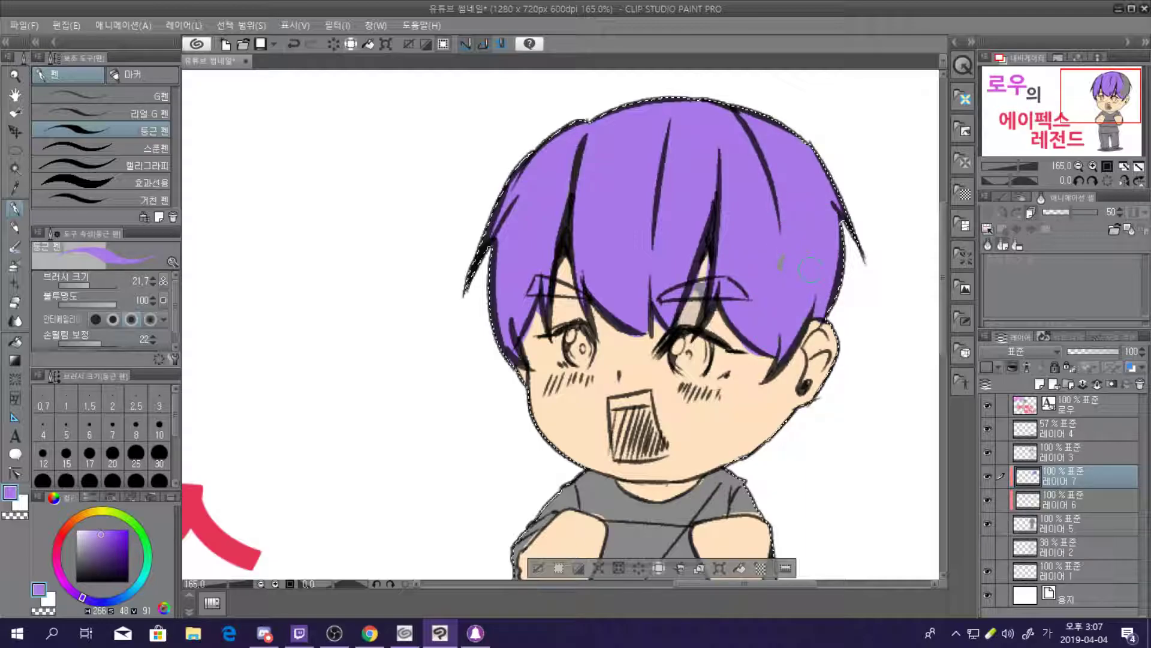
{"action": "left_click_drag", "start_coordinate": [716, 286], "coordinate": [680, 293]}
{"action": "left_click_drag", "start_coordinate": [543, 281], "coordinate": [583, 306]}
Switch to the hard Eraser and set its brush size to 1.5 for the fine hair edges around the eyes
{"action": "scroll", "coordinate": [582, 306], "scroll_direction": "down", "scroll_amount": 4}
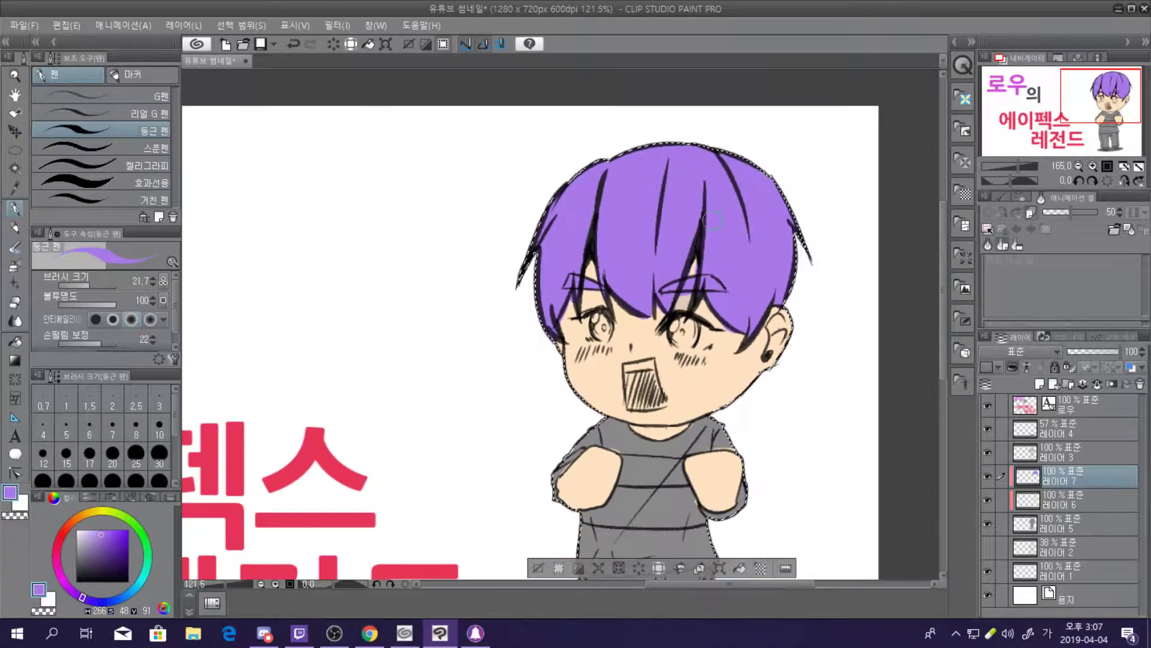
{"action": "scroll", "coordinate": [686, 275], "scroll_direction": "up", "scroll_amount": 5}
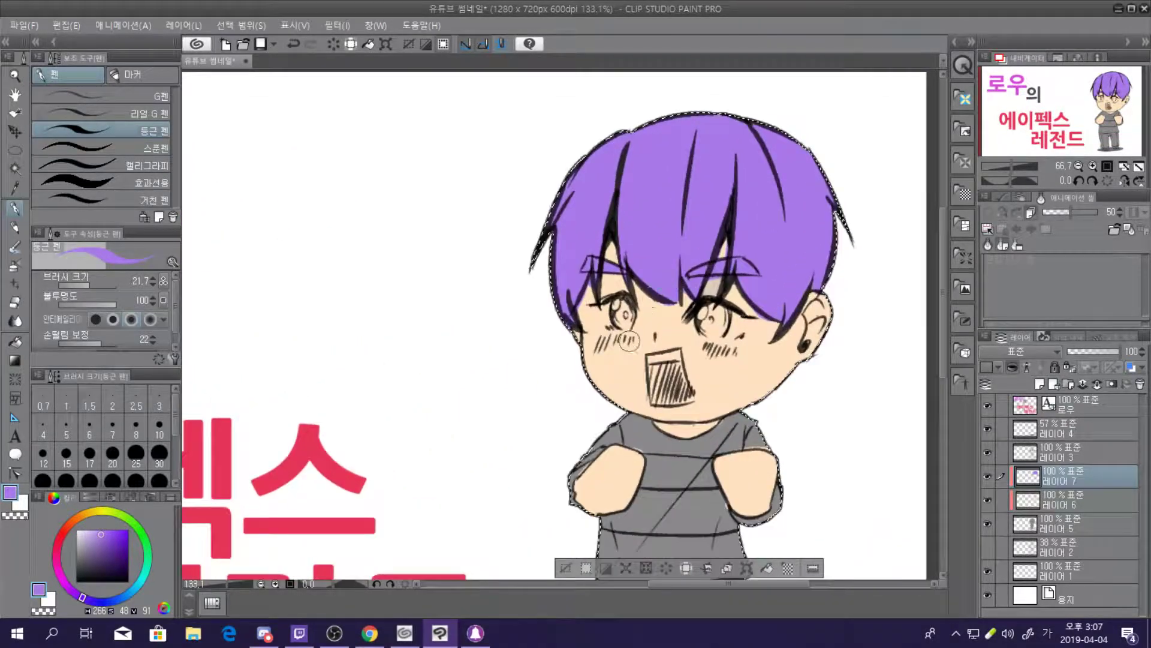
{"action": "scroll", "coordinate": [768, 288], "scroll_direction": "up", "scroll_amount": 1}
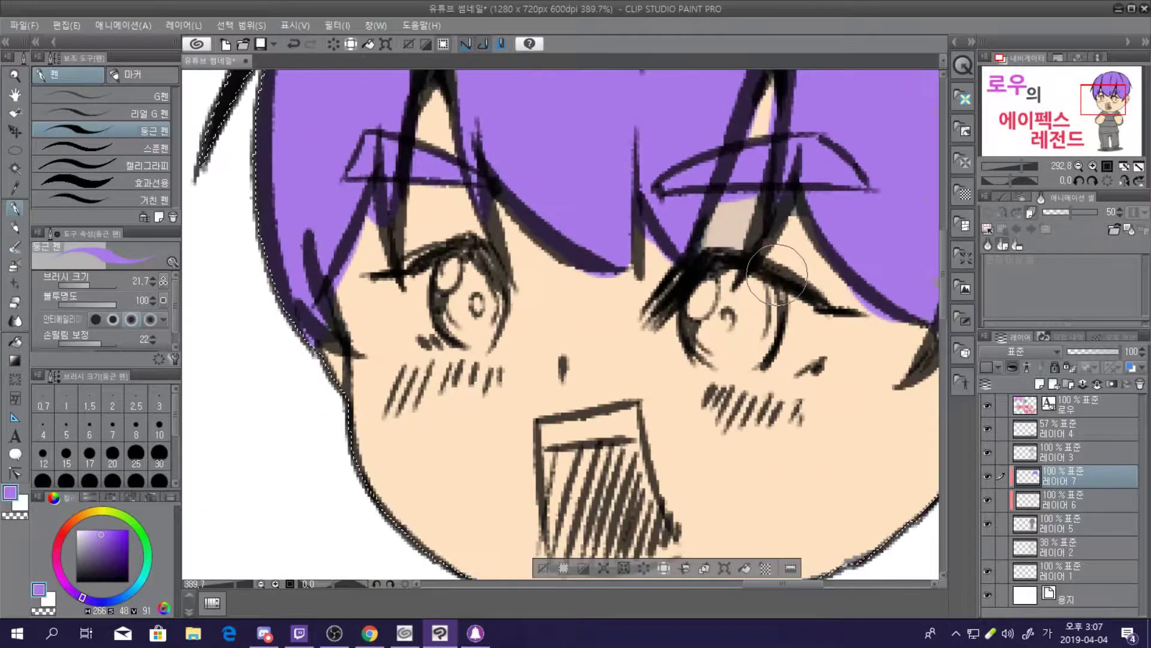
{"action": "scroll", "coordinate": [724, 292], "scroll_direction": "down", "scroll_amount": 3}
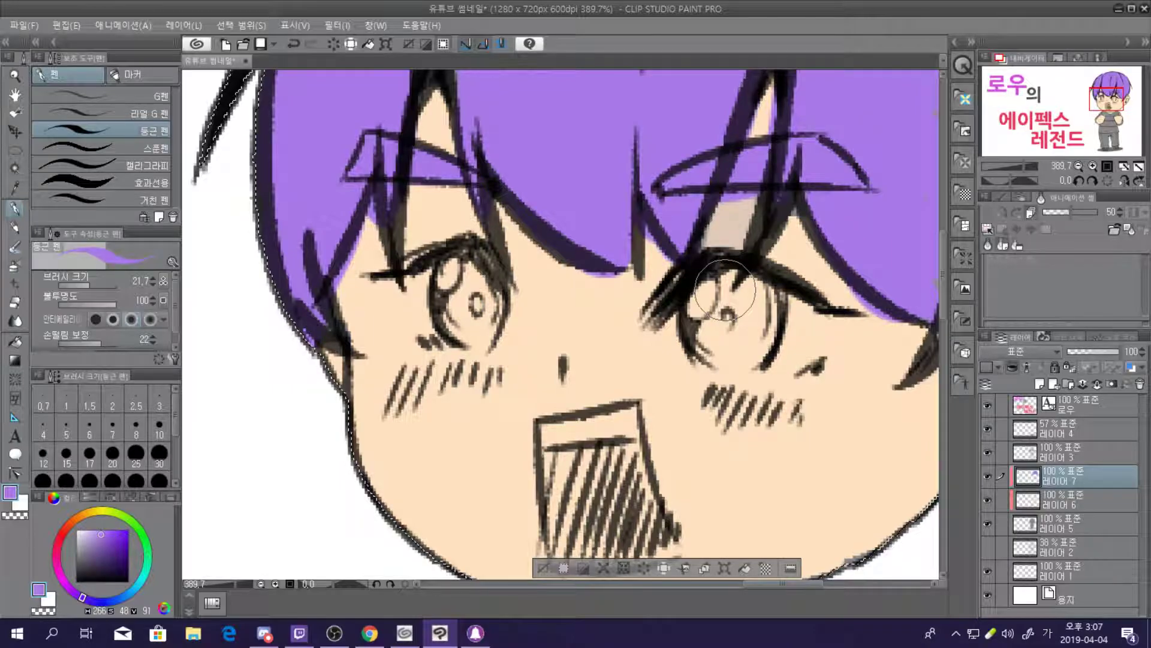
{"action": "scroll", "coordinate": [687, 271], "scroll_direction": "up", "scroll_amount": 2}
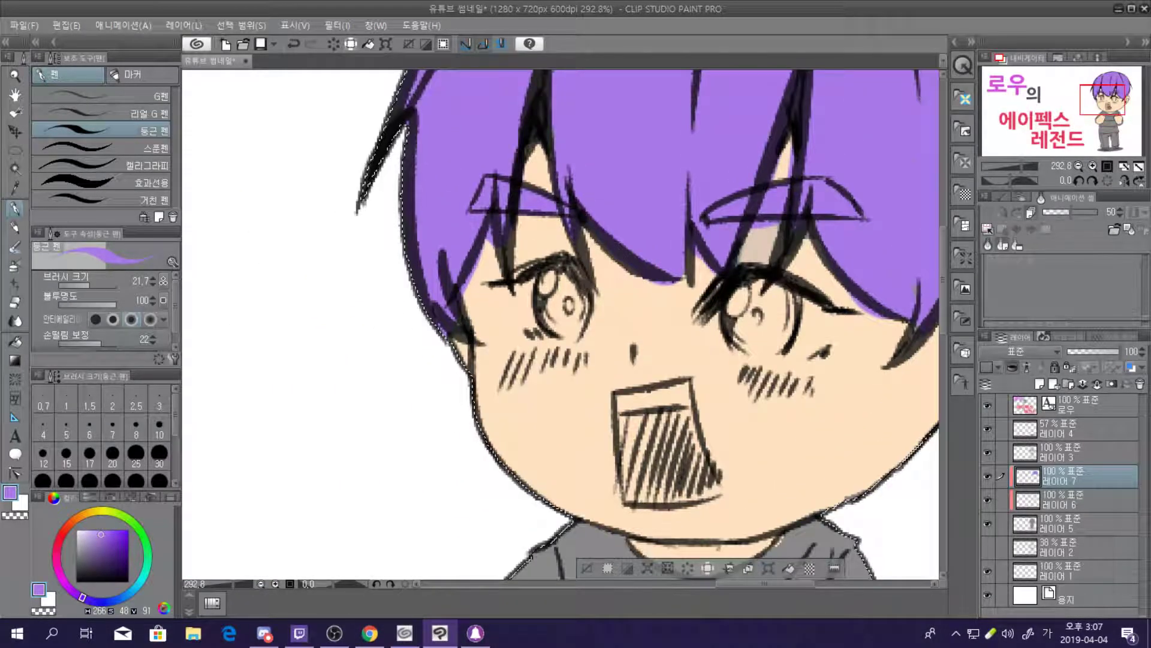
{"action": "left_click", "coordinate": [15, 302]}
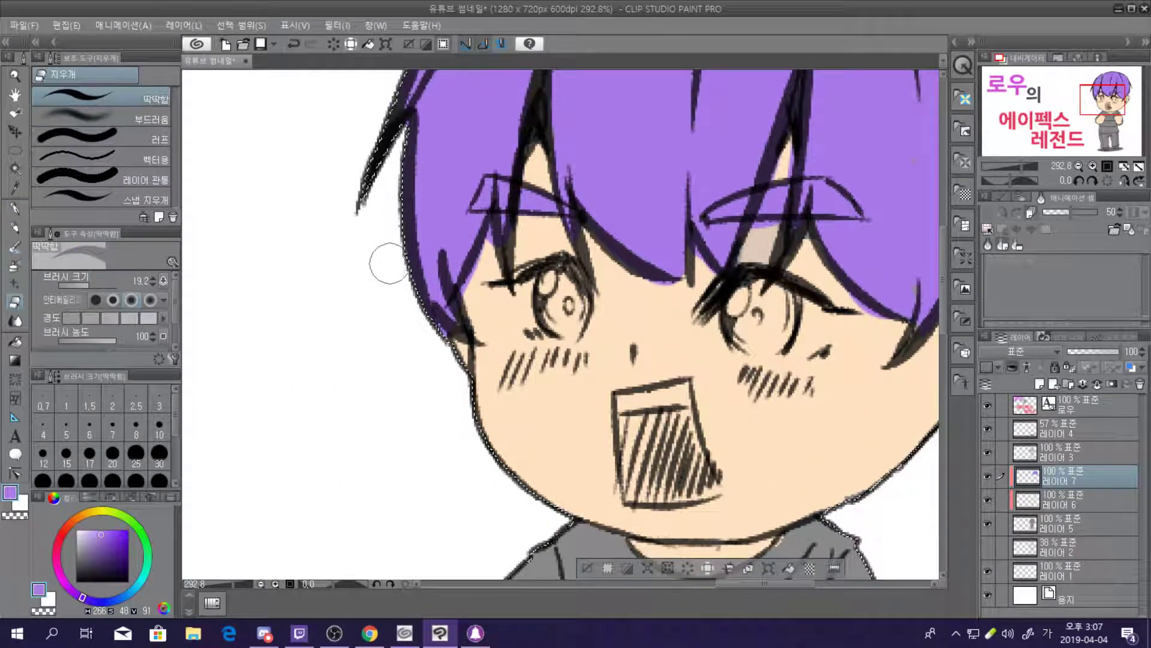
{"action": "left_click", "coordinate": [75, 285]}
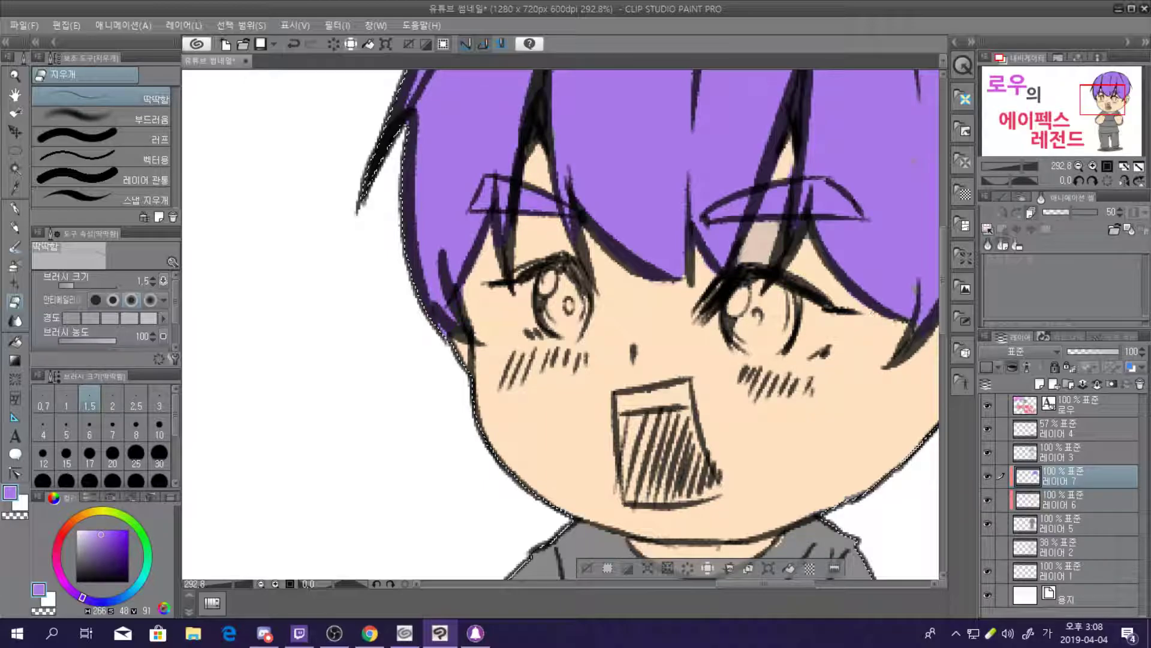
Examine the purple hair colouring and its edges, both close up and in the whole thumbnail
{"action": "scroll", "coordinate": [472, 270], "scroll_direction": "down", "scroll_amount": 6}
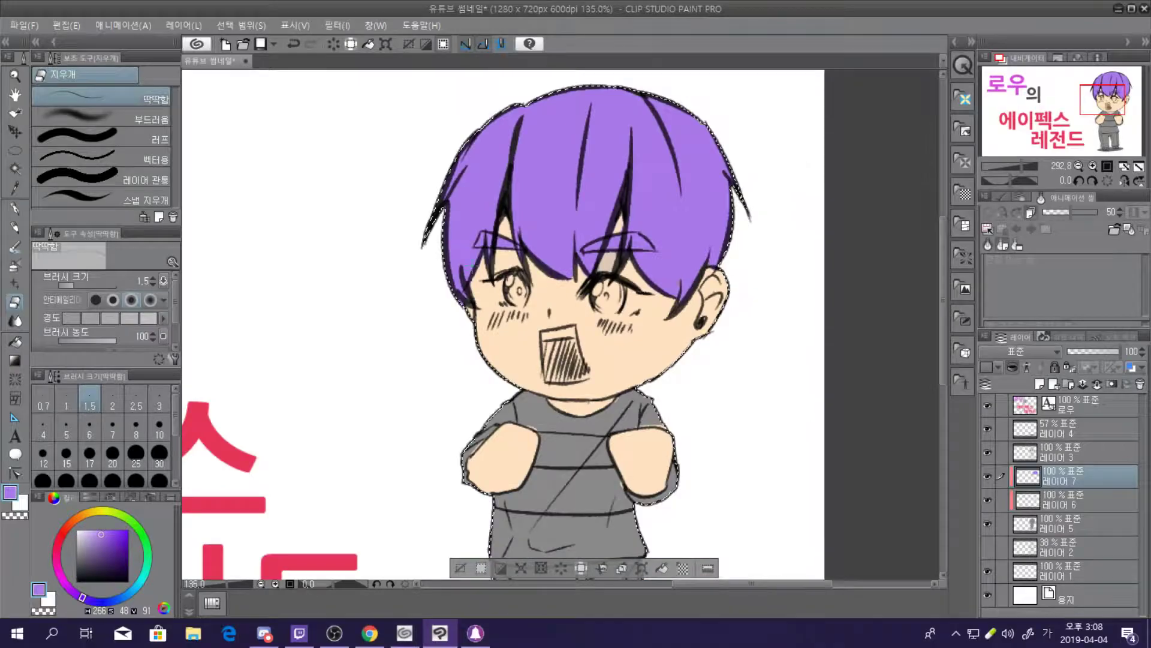
{"action": "scroll", "coordinate": [503, 248], "scroll_direction": "down", "scroll_amount": 3}
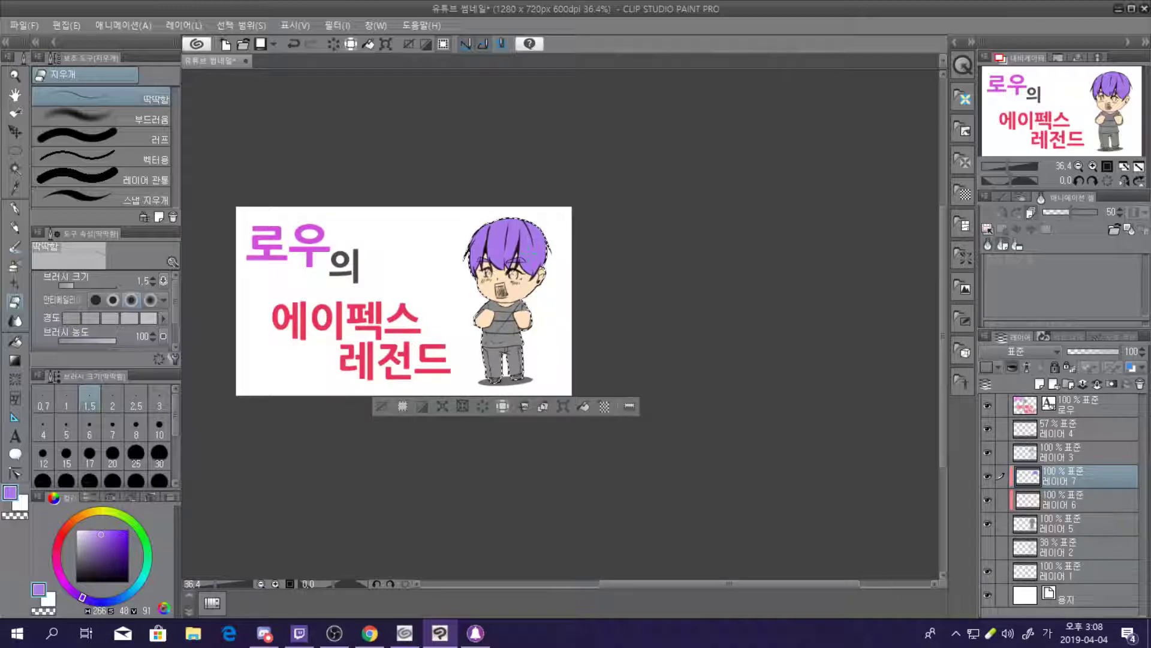
{"action": "scroll", "coordinate": [528, 252], "scroll_direction": "up", "scroll_amount": 5}
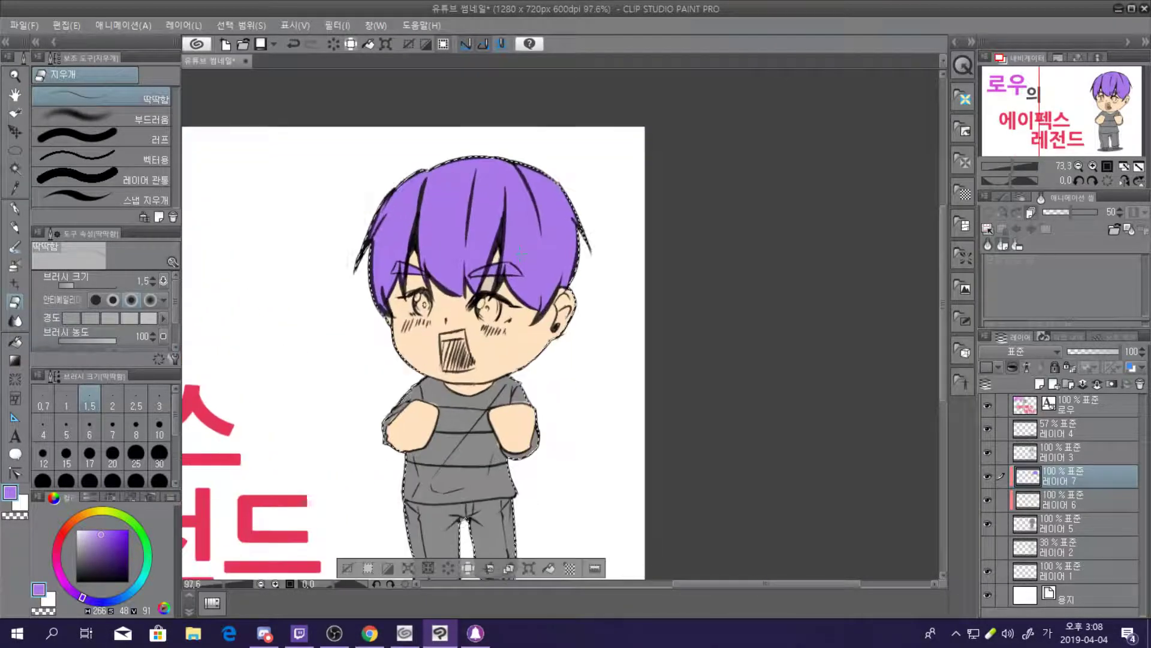
{"action": "scroll", "coordinate": [520, 251], "scroll_direction": "up", "scroll_amount": 3}
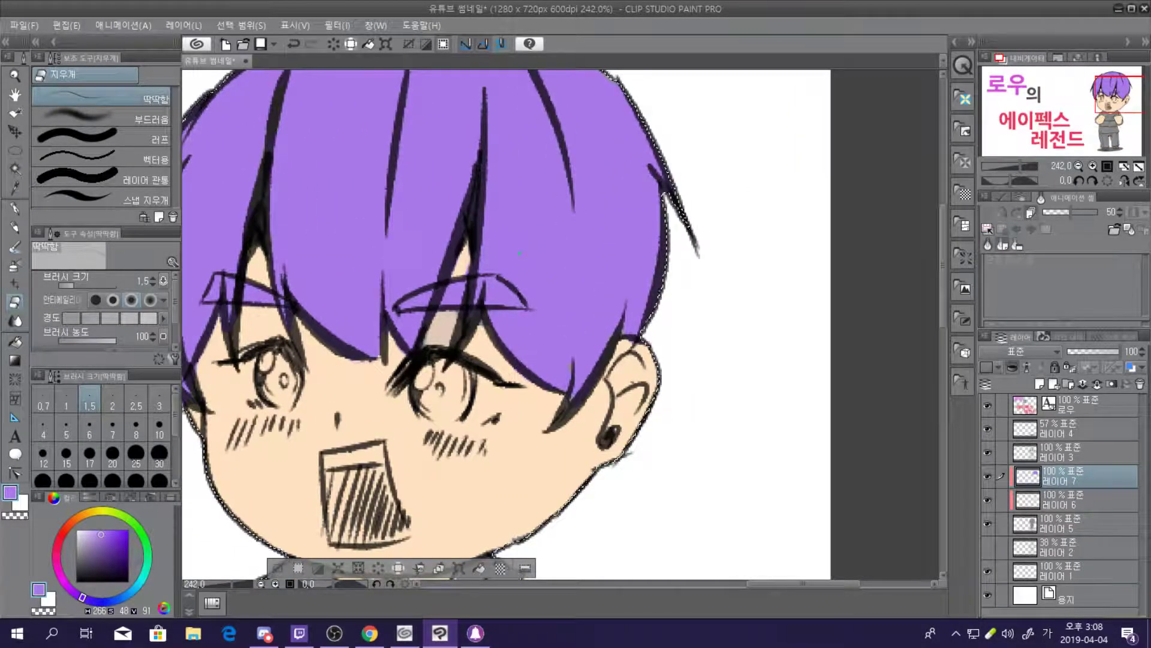
{"action": "scroll", "coordinate": [432, 307], "scroll_direction": "down", "scroll_amount": 3}
{"action": "scroll", "coordinate": [432, 307], "scroll_direction": "up", "scroll_amount": 2}
{"action": "scroll", "coordinate": [432, 307], "scroll_direction": "down", "scroll_amount": 2}
{"action": "scroll", "coordinate": [432, 300], "scroll_direction": "up", "scroll_amount": 1}
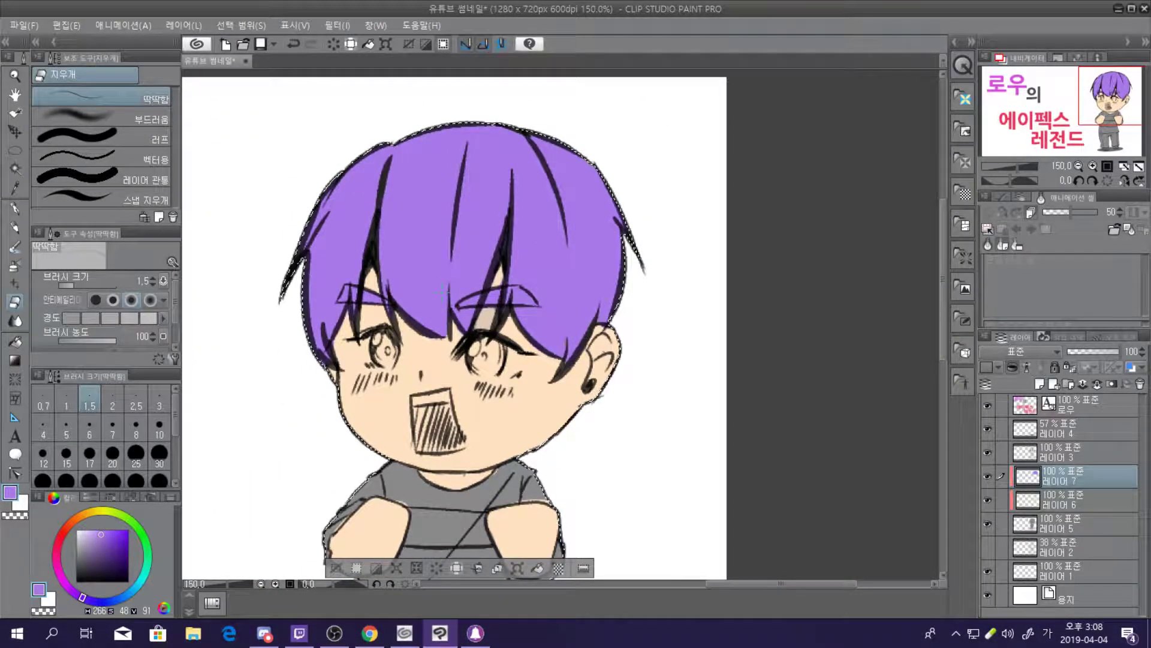
{"action": "scroll", "coordinate": [435, 284], "scroll_direction": "up", "scroll_amount": 2}
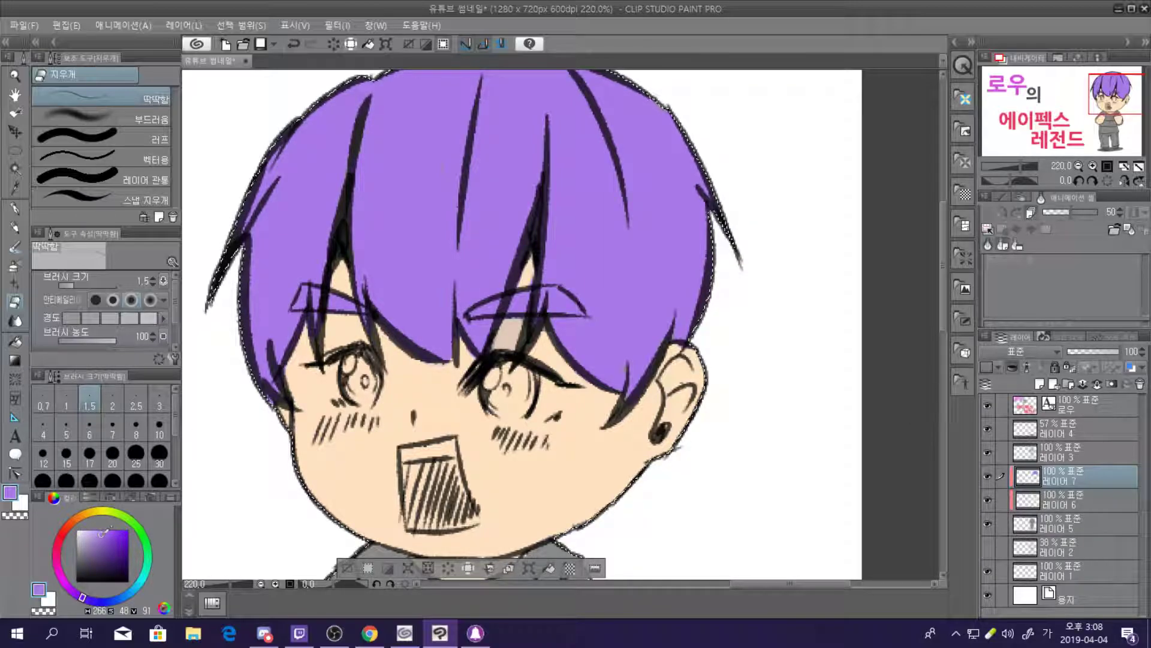
Switch to File Explorer and look through the images in the 상송용그림 folder
{"action": "key", "text": "Hangul"}
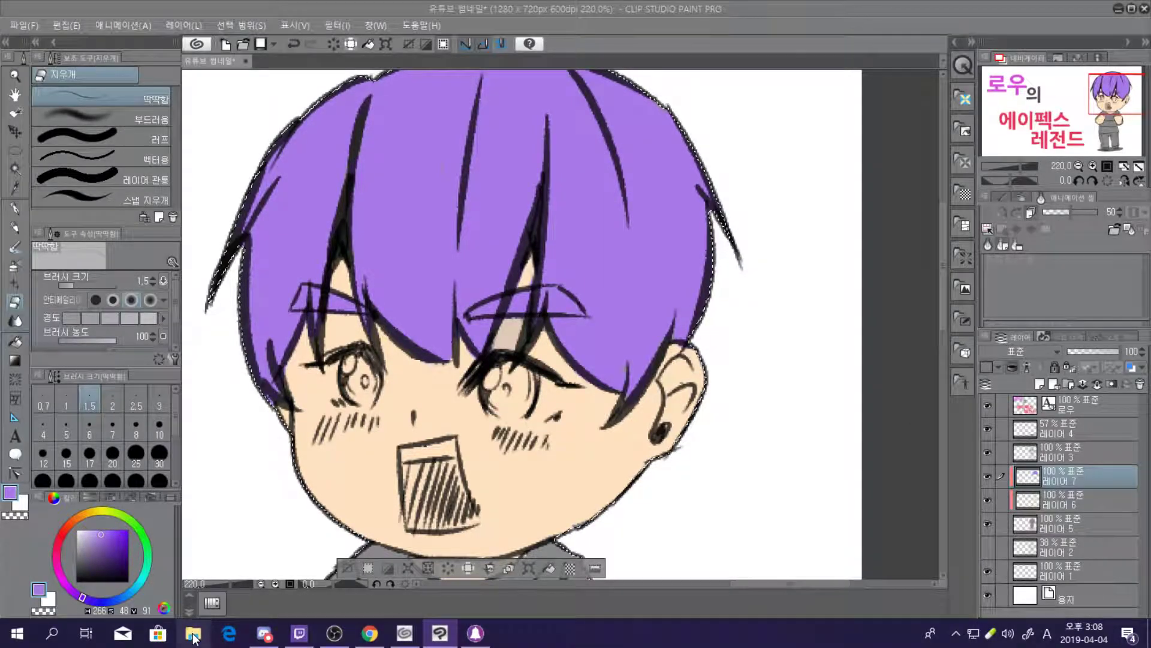
{"action": "key", "text": "super+e"}
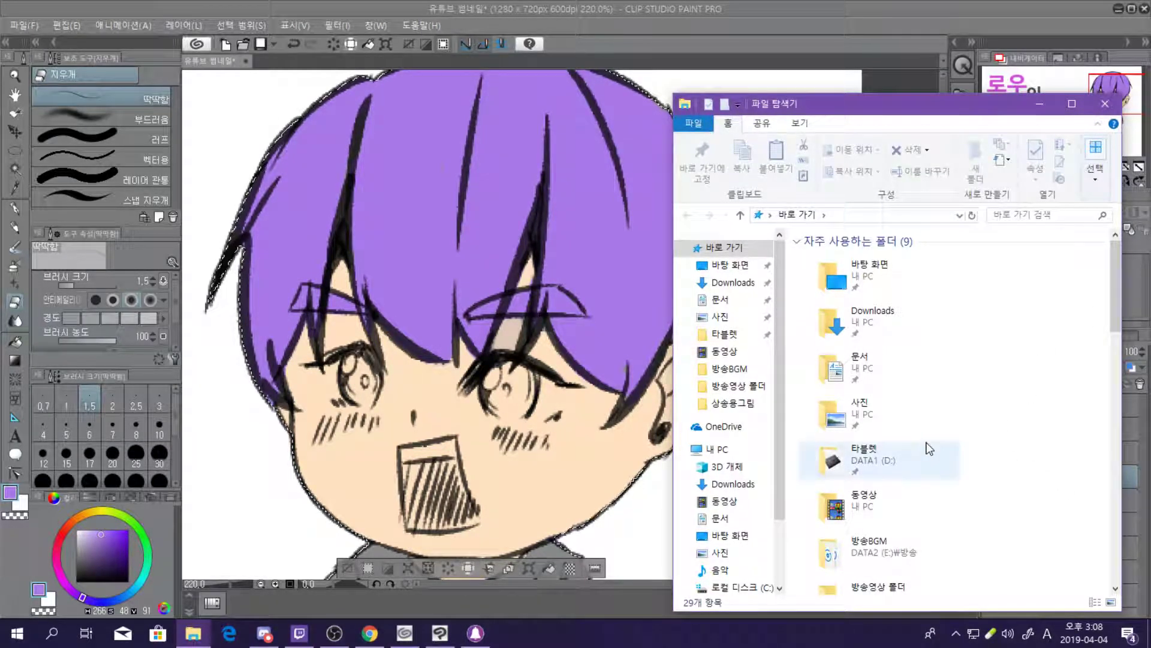
{"action": "scroll", "coordinate": [861, 442], "scroll_direction": "down", "scroll_amount": 3}
{"action": "left_click", "coordinate": [893, 444]}
{"action": "double_click", "coordinate": [892, 442]}
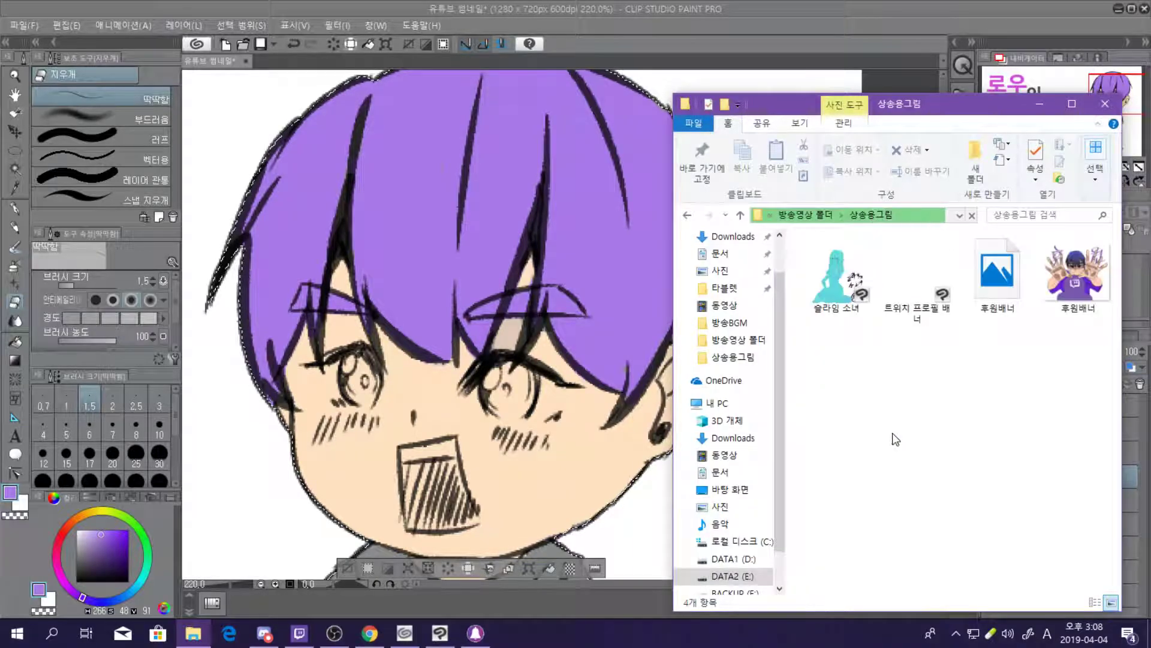
Go back to the frequent folders and look through the Twitch folder inside 방송영상 폴더
{"action": "left_click", "coordinate": [687, 215]}
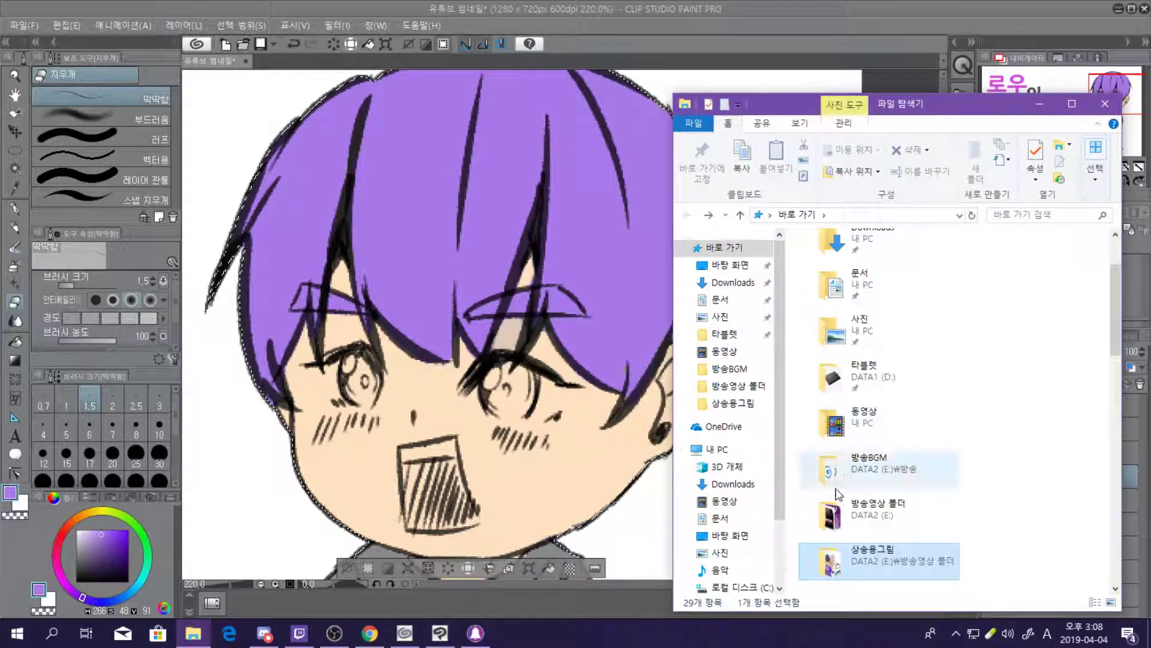
{"action": "left_click", "coordinate": [920, 519]}
{"action": "double_click", "coordinate": [916, 516]}
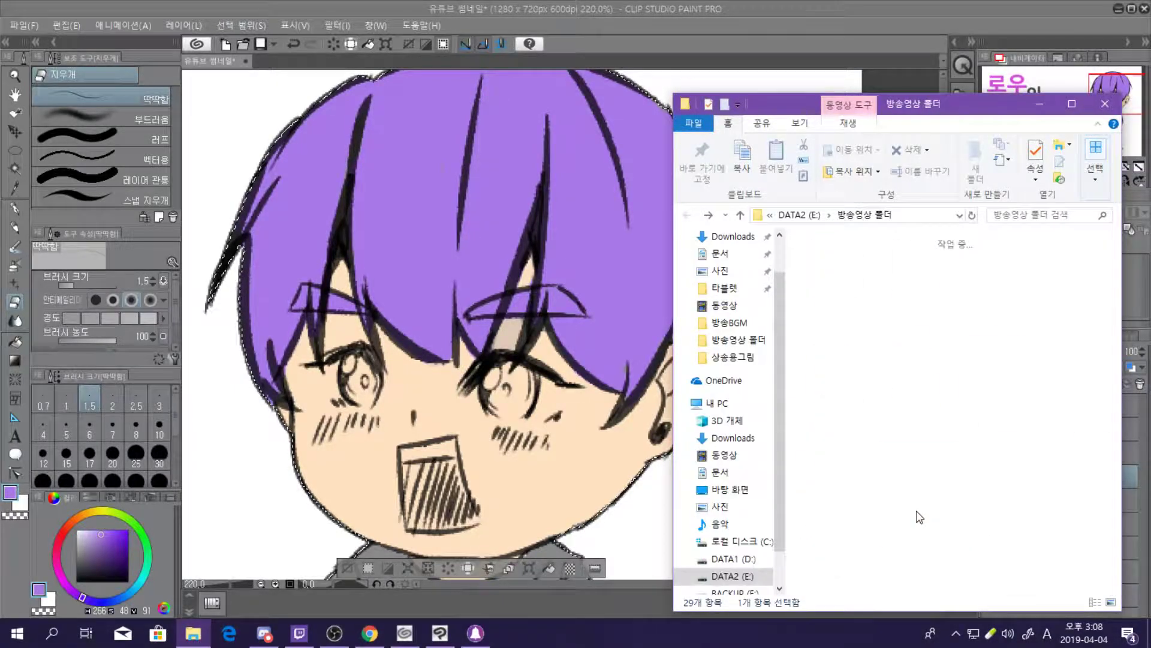
{"action": "double_click", "coordinate": [912, 279]}
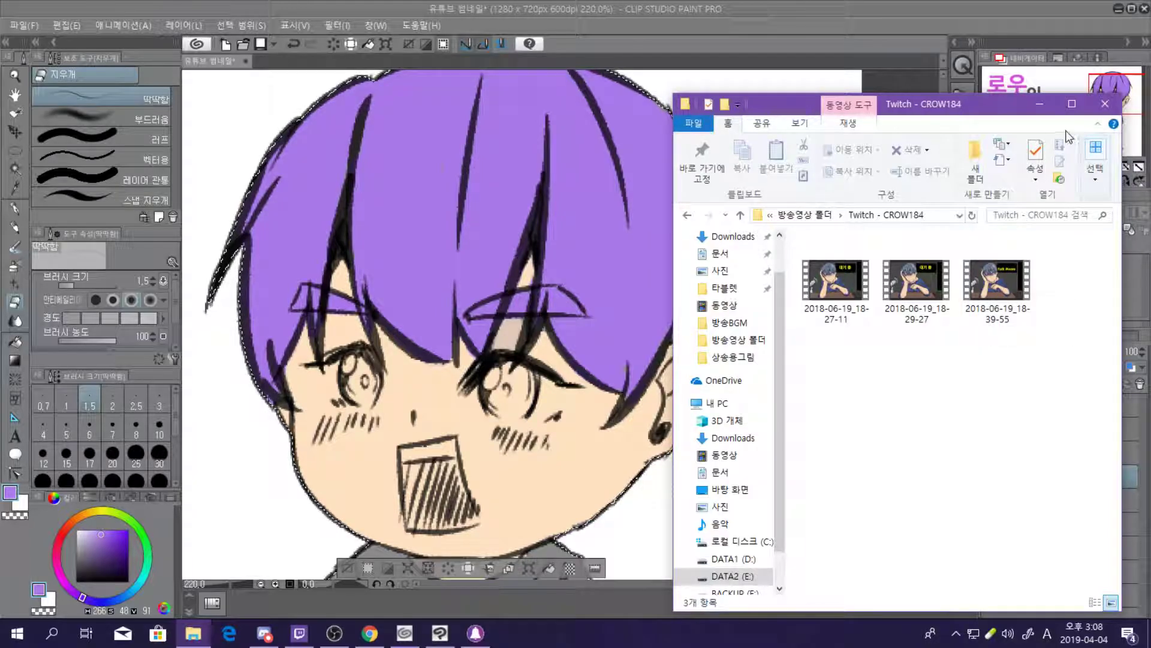
Check the newest video in the Twitch - CROW184 folder and switch back to Clip Studio Paint
{"action": "mouse_move", "coordinate": [989, 293]}
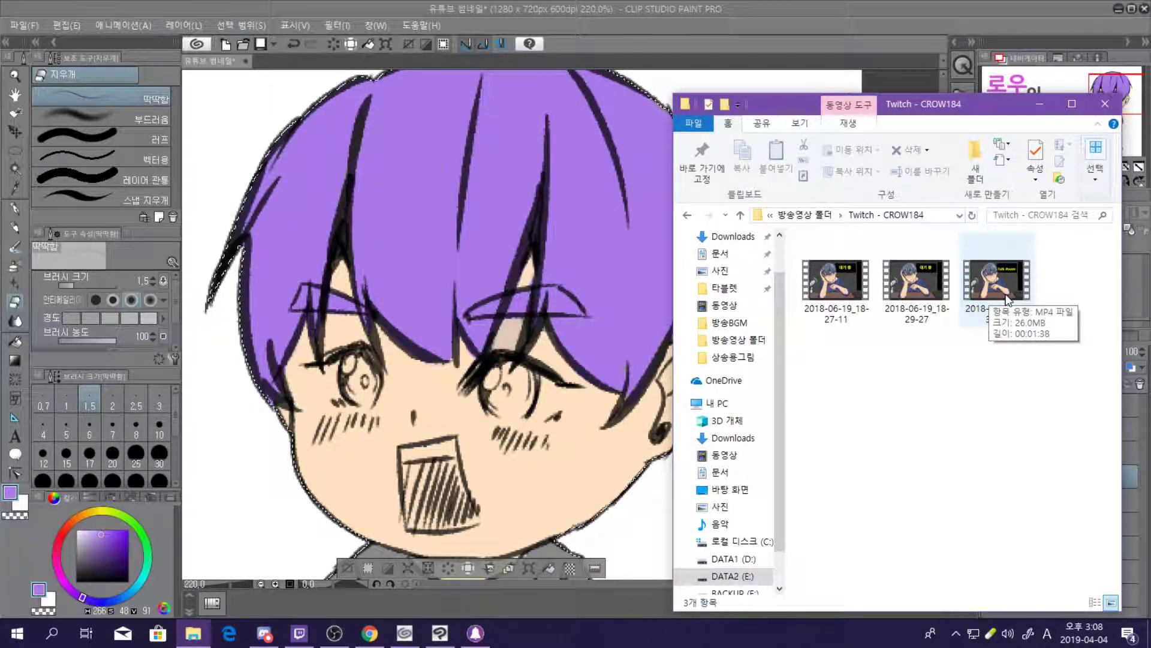
{"action": "right_click", "coordinate": [1006, 351]}
{"action": "left_click", "coordinate": [988, 412]}
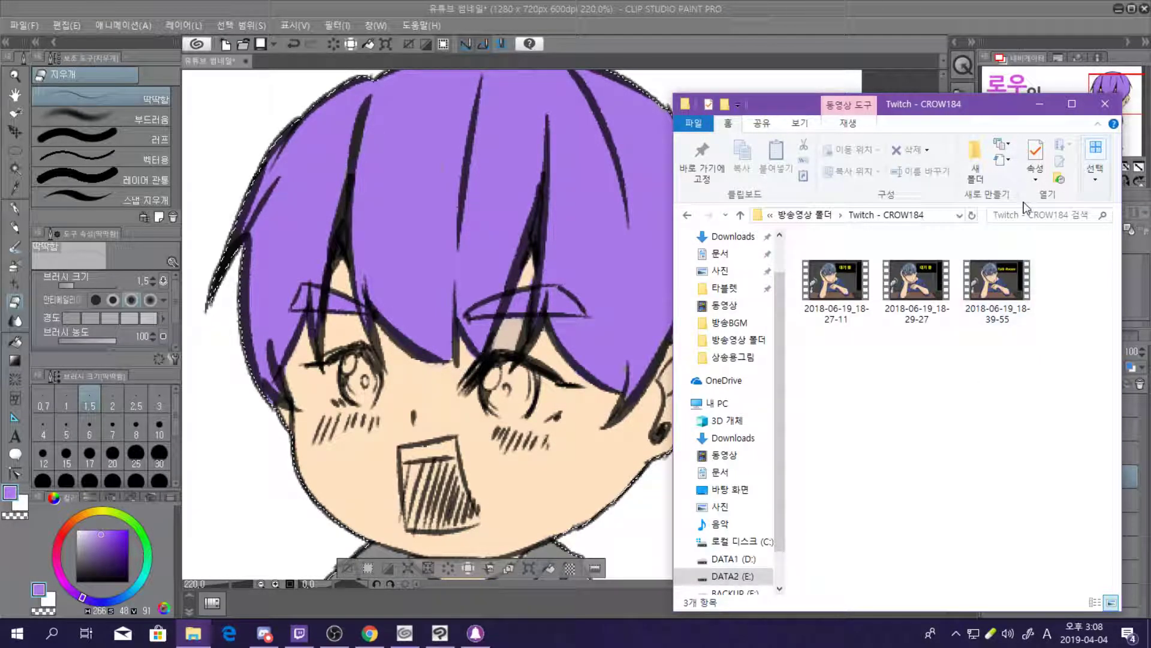
{"action": "left_click", "coordinate": [1040, 103]}
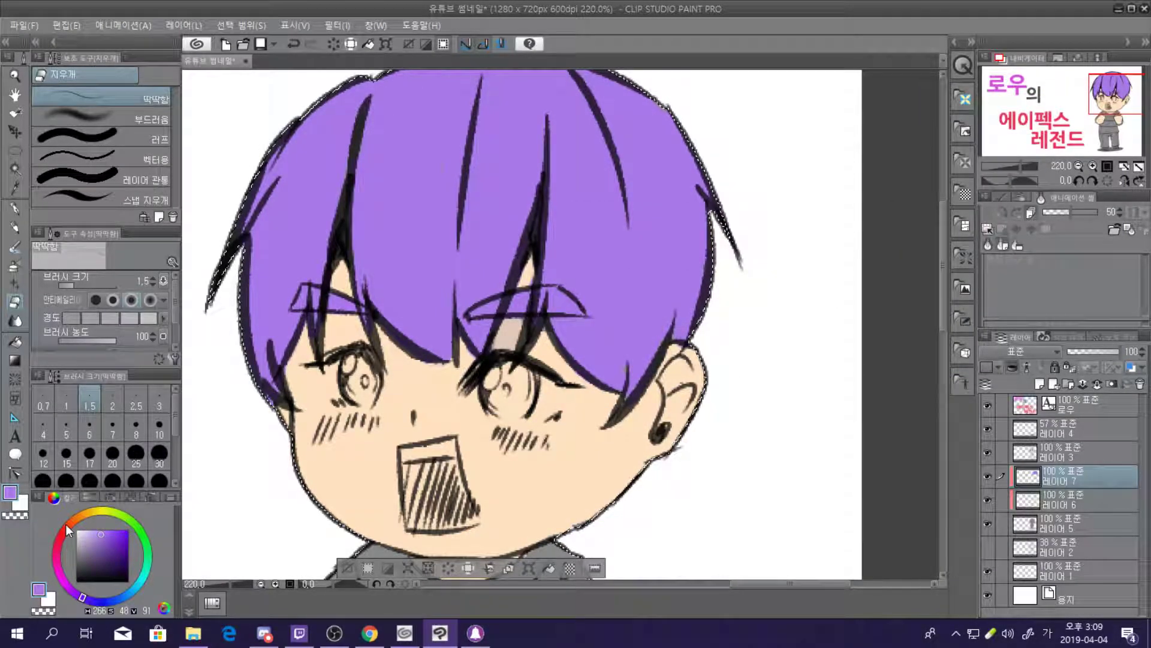
Start opening an existing image and look through 방송영상 폴더 on the DATA2 (E:) drive
{"action": "scroll", "coordinate": [521, 324], "scroll_direction": "down", "scroll_amount": 7}
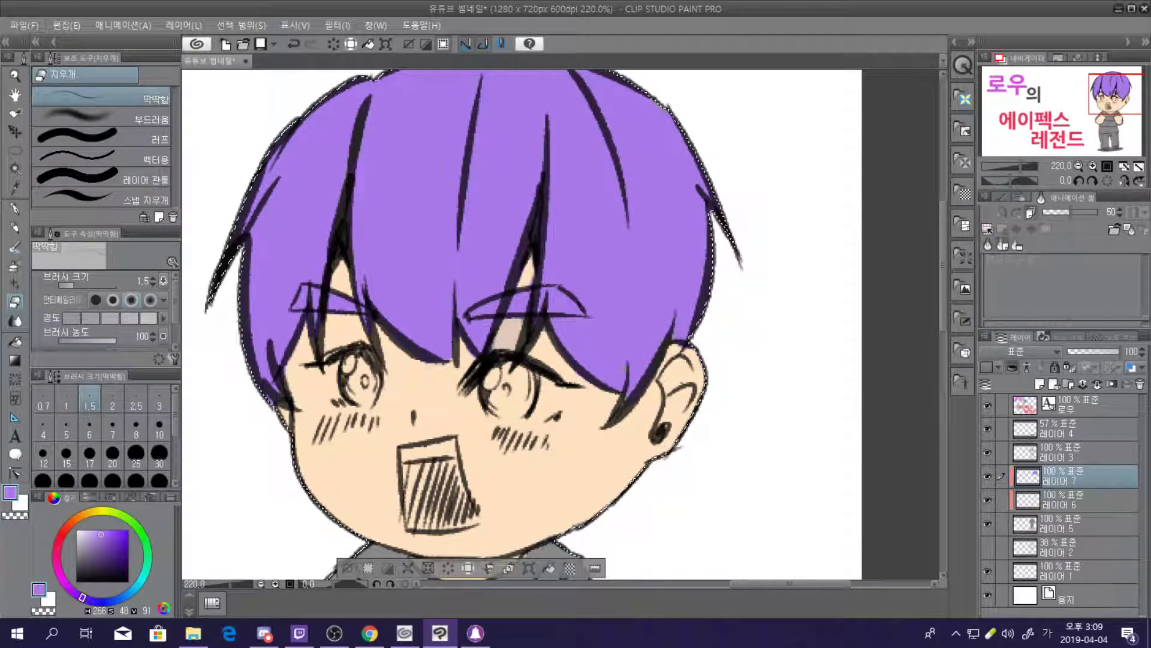
{"action": "scroll", "coordinate": [611, 252], "scroll_direction": "up", "scroll_amount": 3}
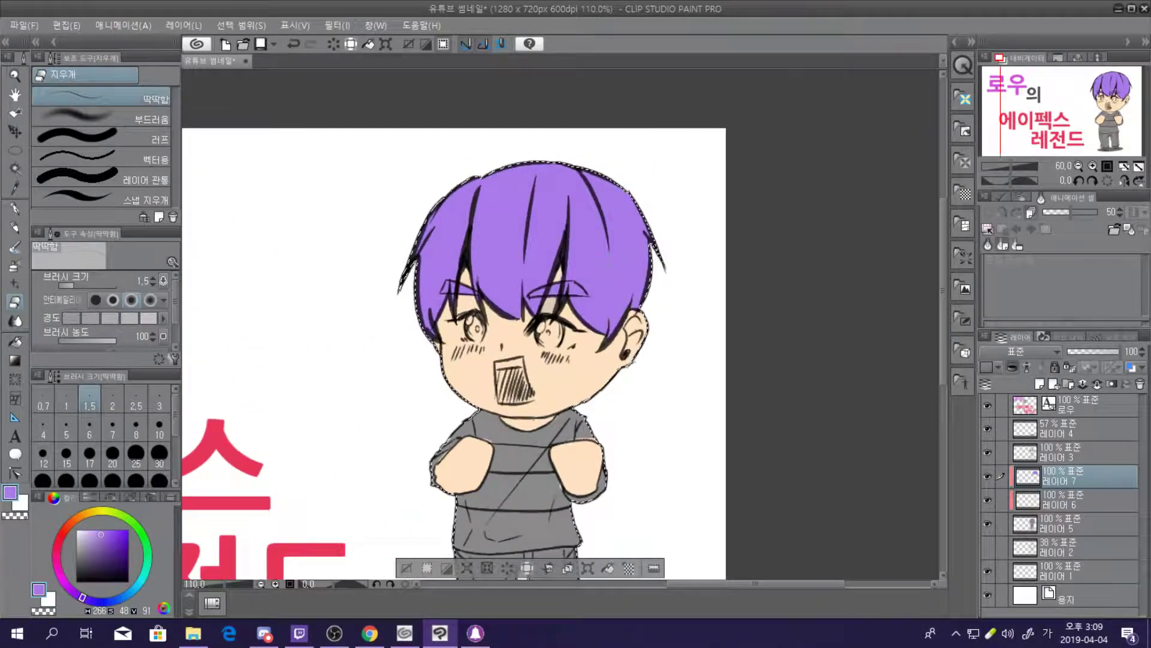
{"action": "left_click", "coordinate": [23, 25]}
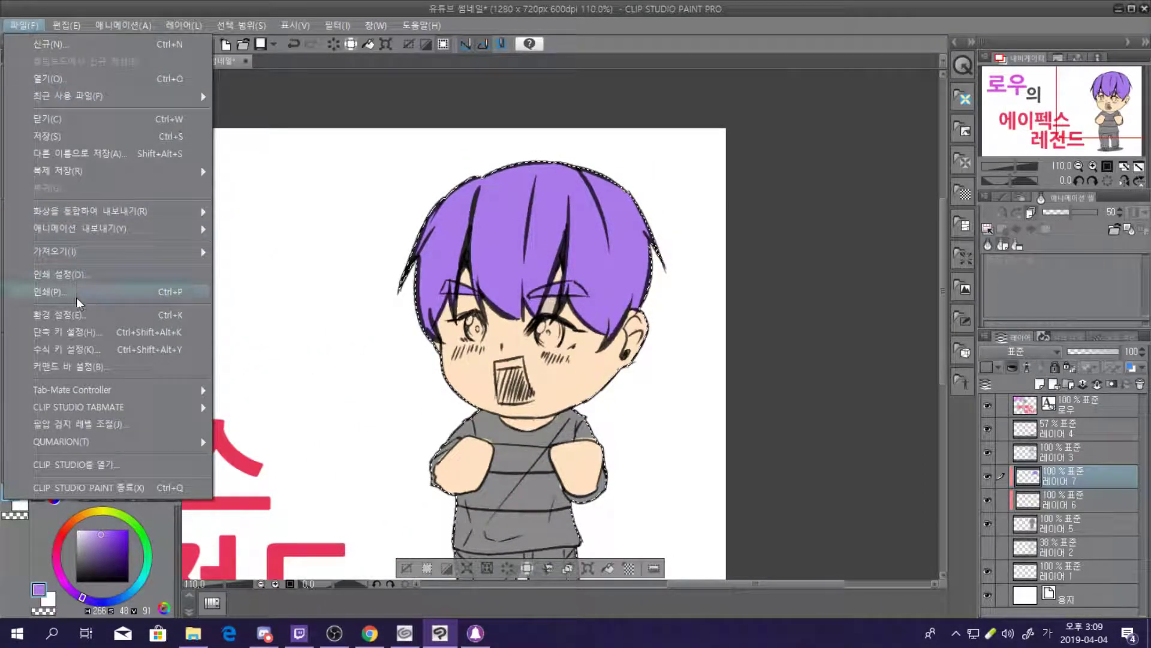
{"action": "left_click", "coordinate": [92, 84]}
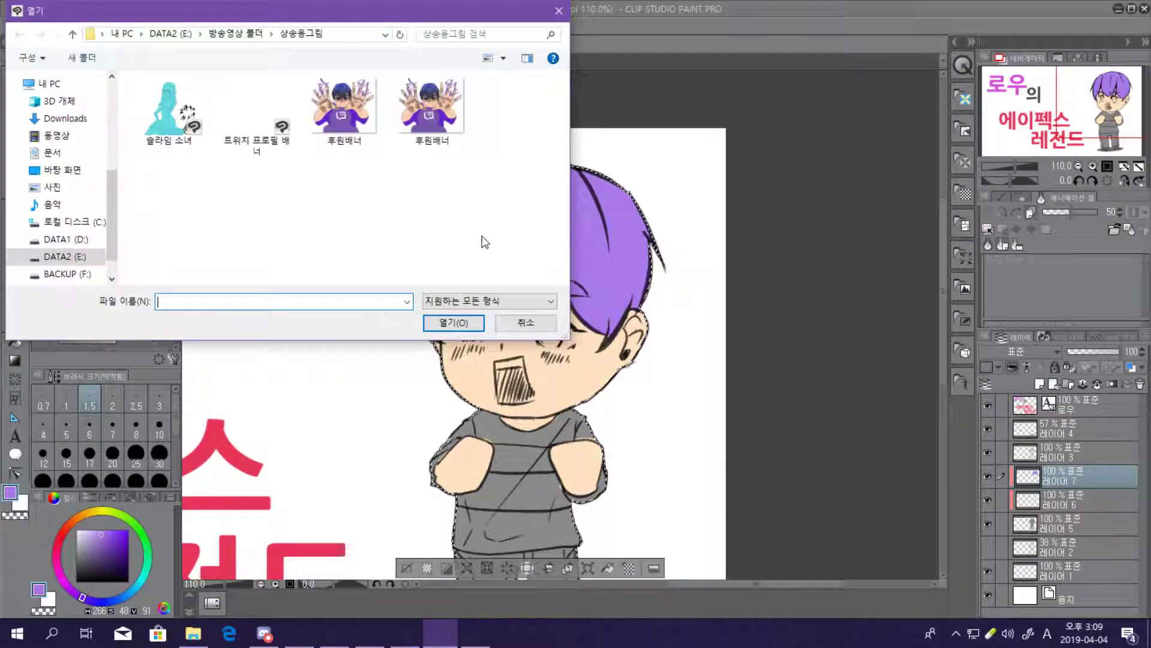
{"action": "left_click", "coordinate": [75, 257]}
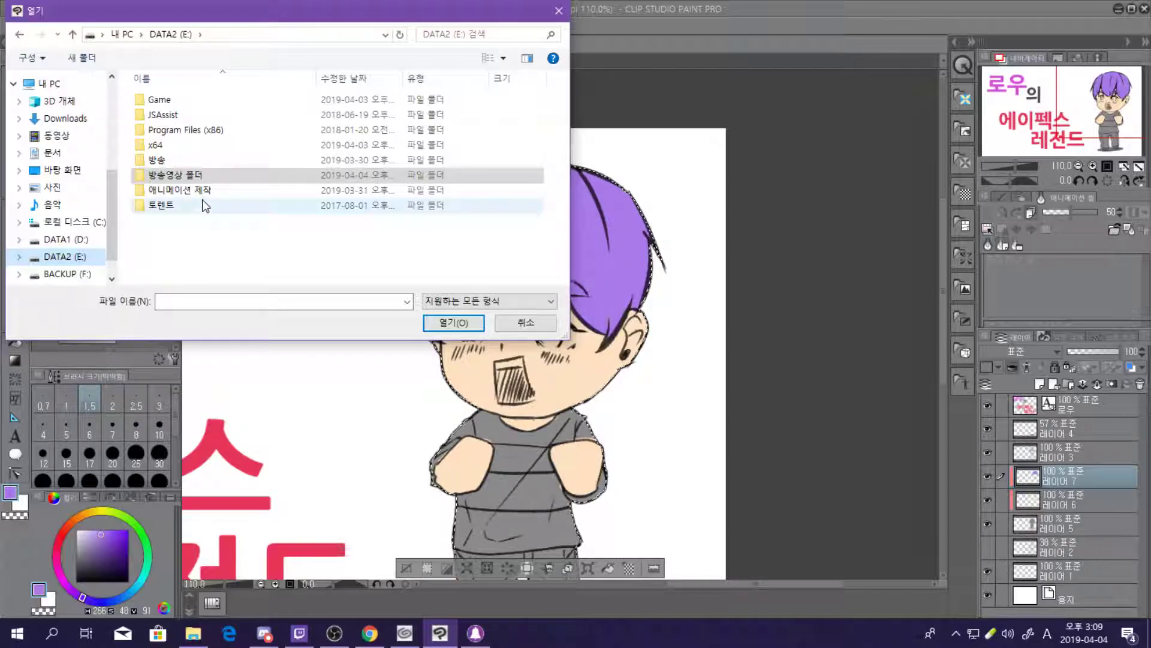
{"action": "double_click", "coordinate": [200, 174]}
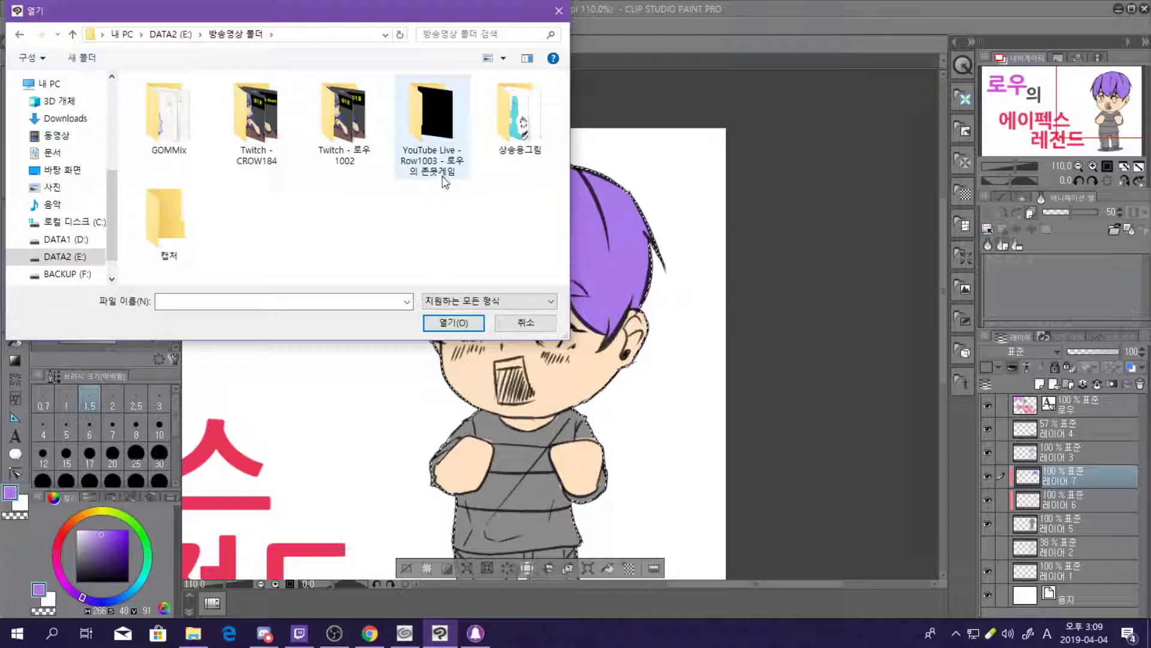
{"action": "left_click", "coordinate": [21, 35]}
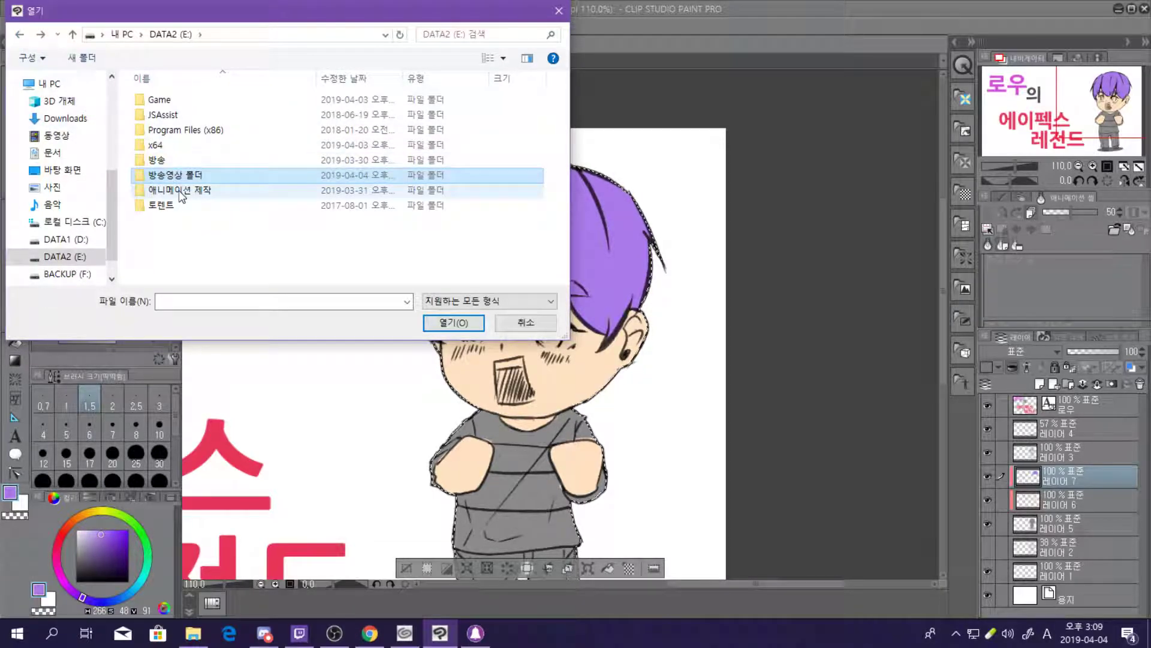
Open the image 대기화면 1 from the 방송도구 folder inside 방송
{"action": "double_click", "coordinate": [180, 162]}
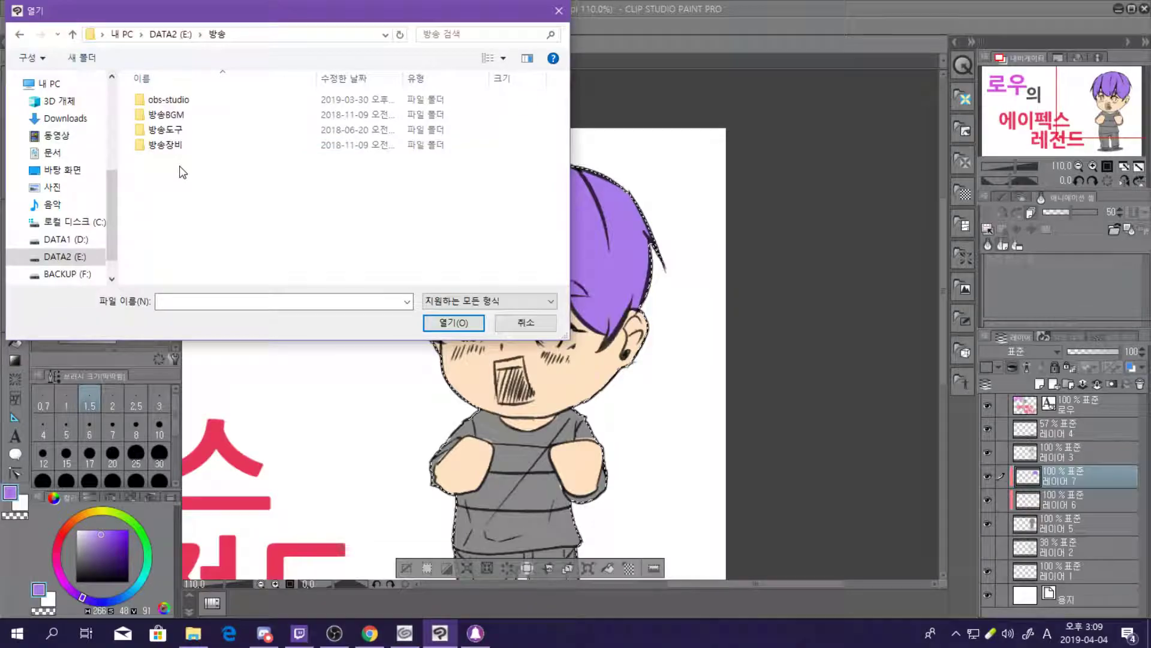
{"action": "double_click", "coordinate": [188, 130]}
{"action": "left_click", "coordinate": [267, 137]}
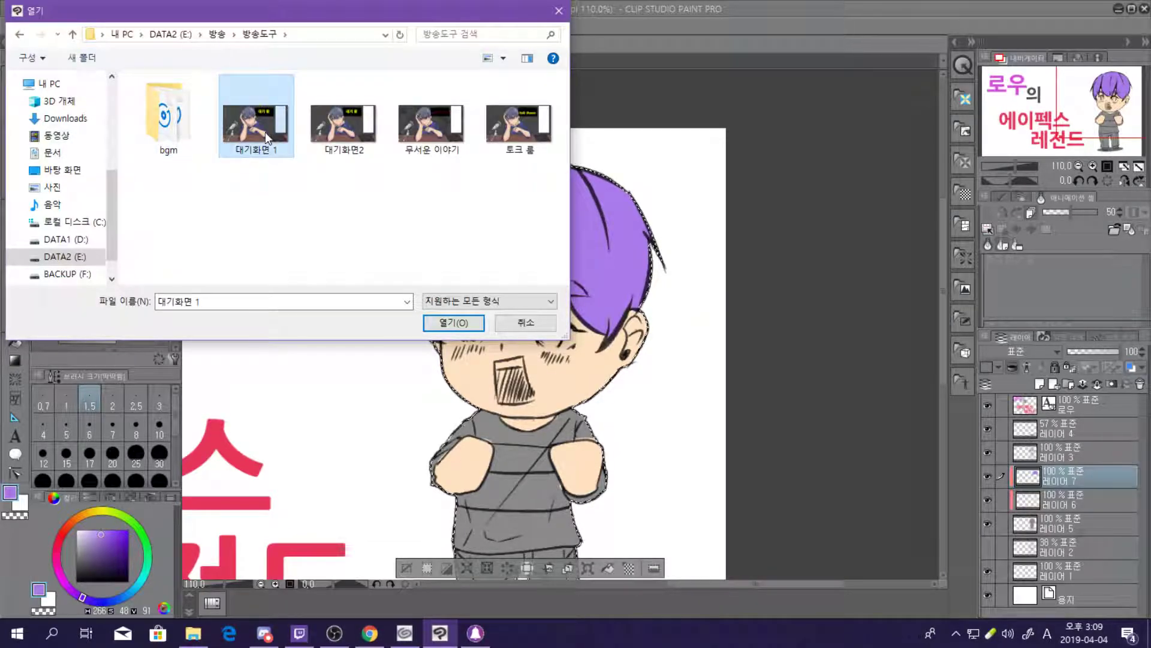
{"action": "double_click", "coordinate": [265, 132]}
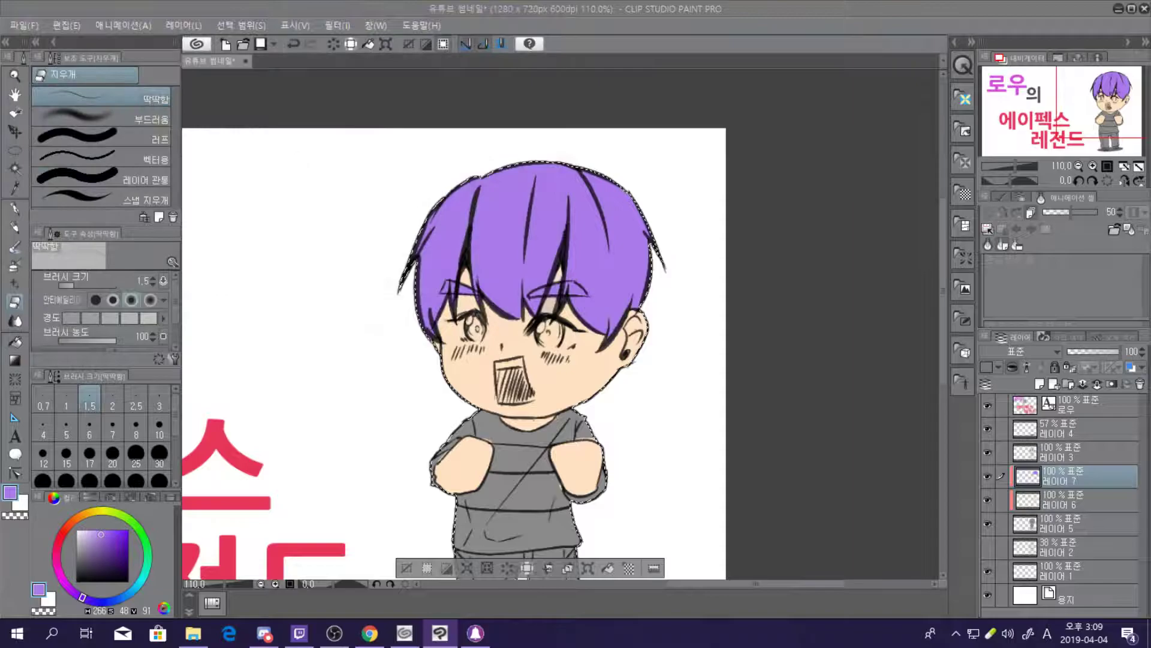
Sample the grey-blue base hair colour from the character in 대기화면 1.png
{"action": "scroll", "coordinate": [479, 210], "scroll_direction": "up", "scroll_amount": 5}
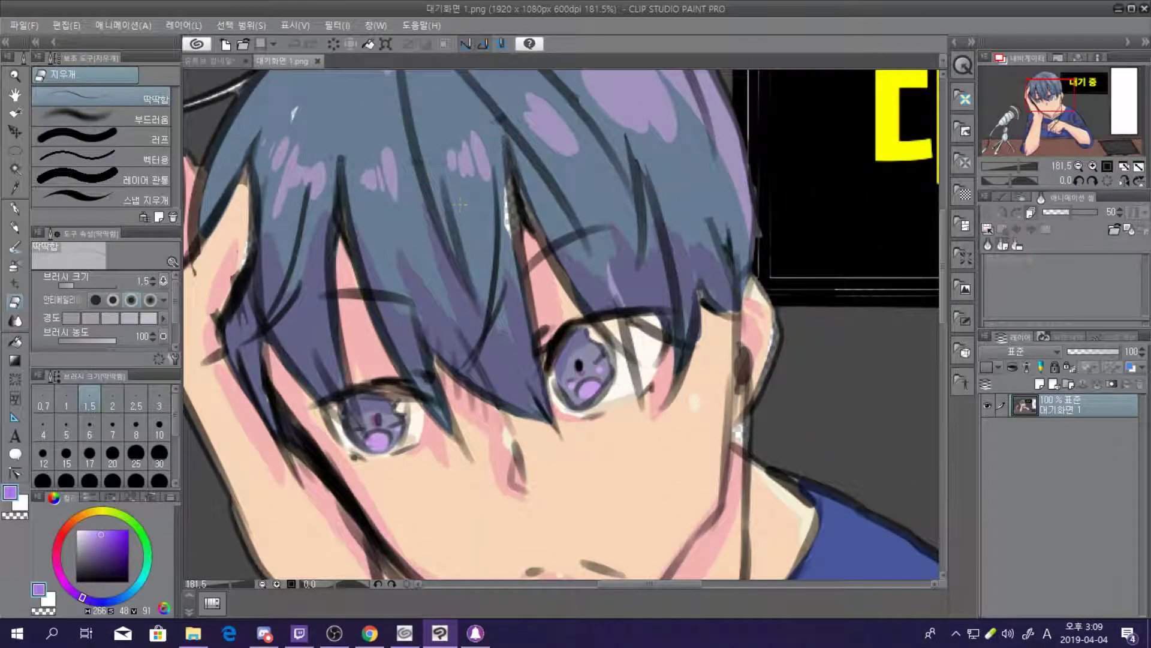
{"action": "left_click", "coordinate": [467, 196], "text": "alt"}
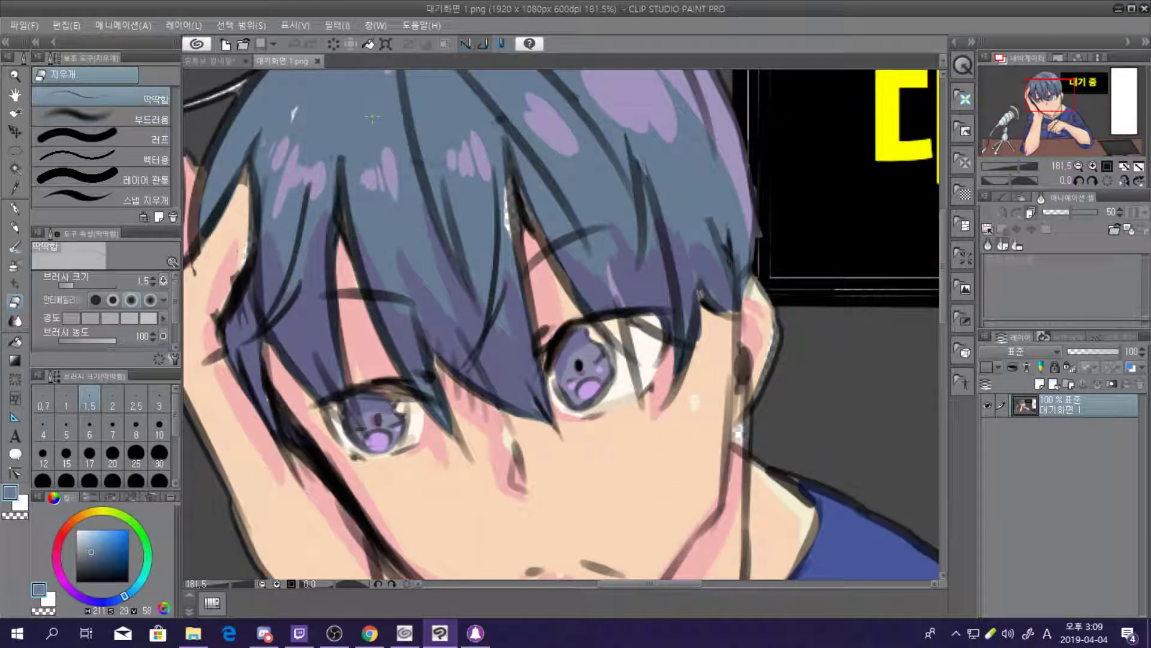
{"action": "scroll", "coordinate": [372, 118], "scroll_direction": "down", "scroll_amount": 5}
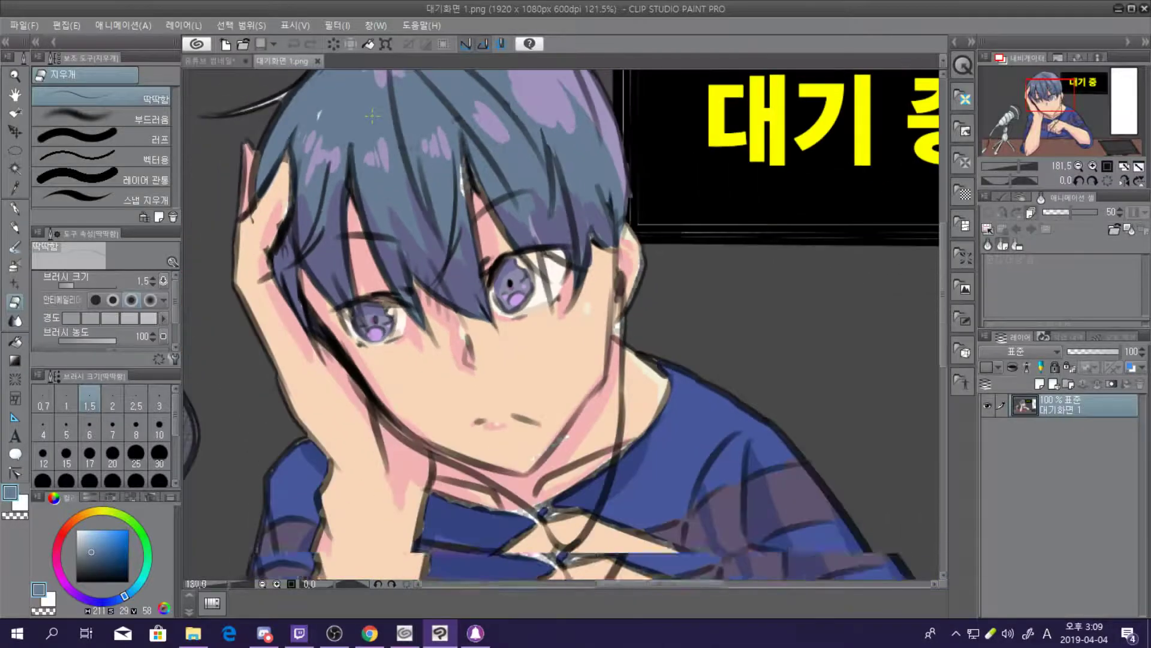
Fill the chibi character's hair in the thumbnail with the sampled grey-blue on layer 레이어 7
{"action": "left_click", "coordinate": [239, 62]}
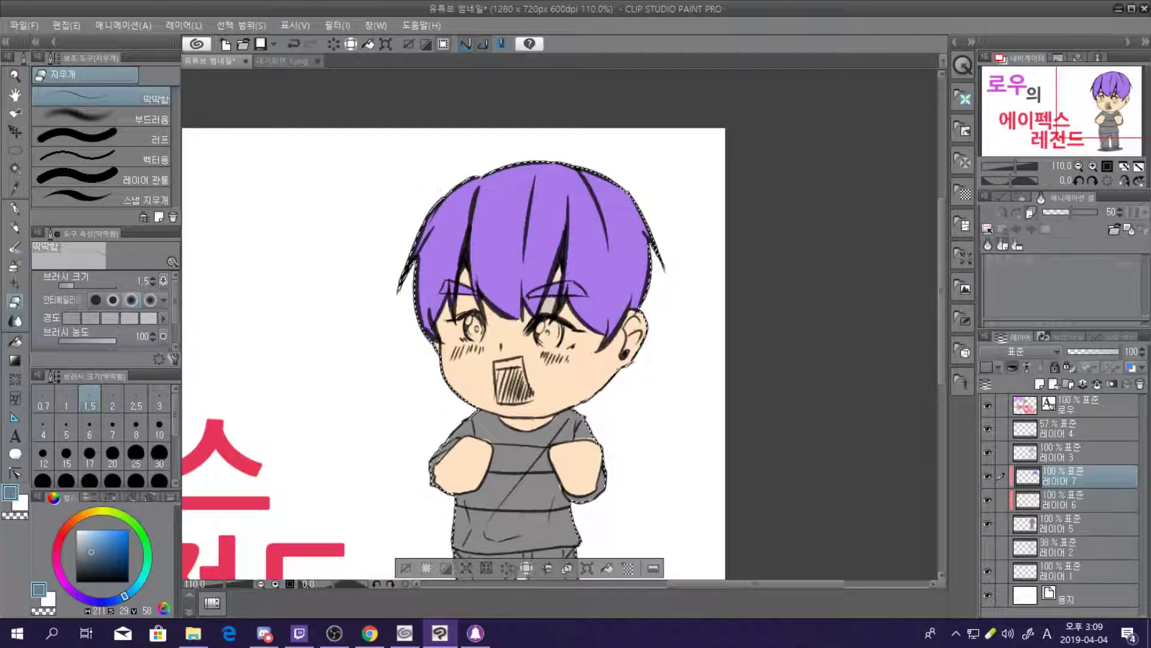
{"action": "left_click", "coordinate": [15, 341]}
{"action": "left_click", "coordinate": [507, 221]}
{"action": "scroll", "coordinate": [508, 222], "scroll_direction": "up", "scroll_amount": 2}
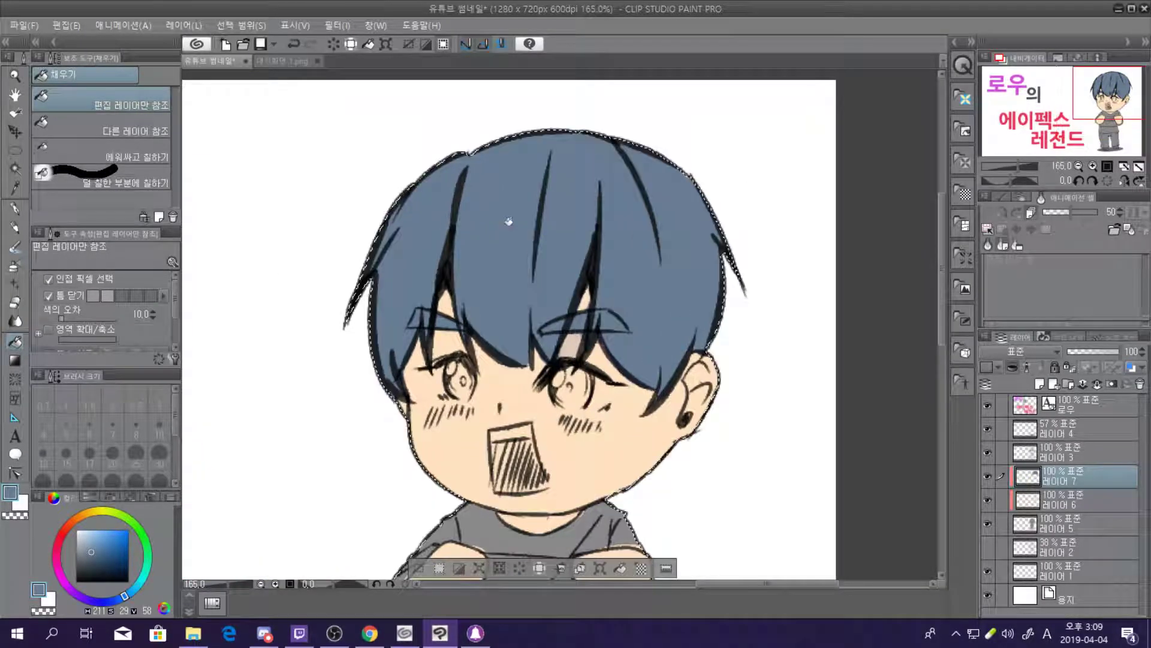
{"action": "scroll", "coordinate": [579, 325], "scroll_direction": "down", "scroll_amount": 4}
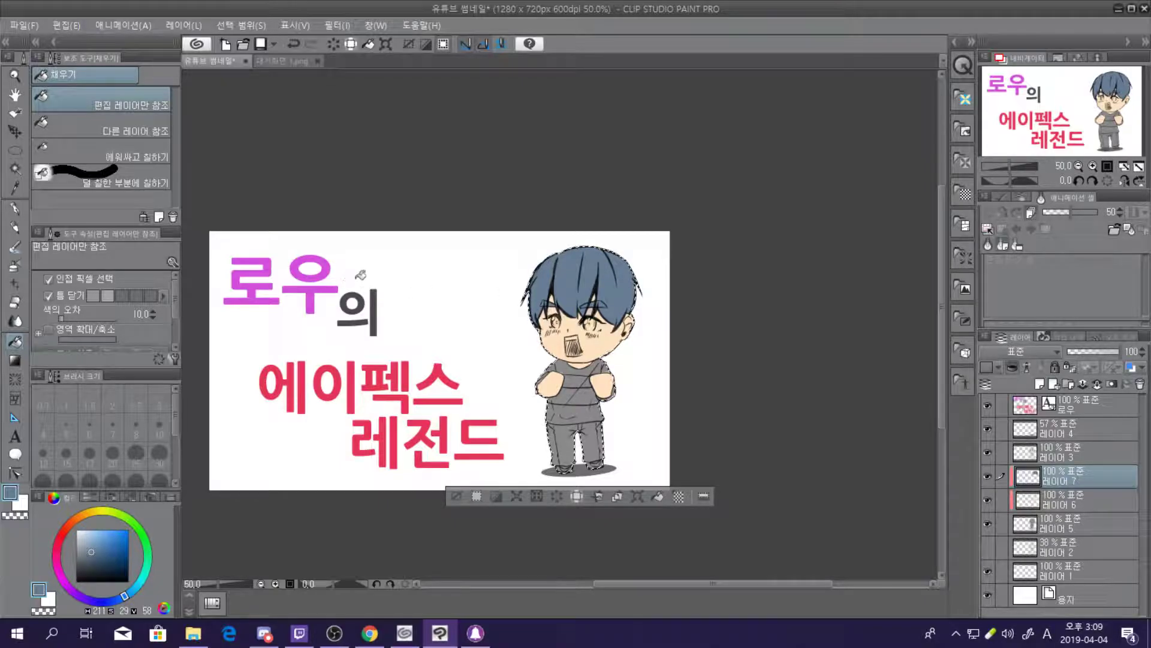
{"action": "scroll", "coordinate": [503, 264], "scroll_direction": "up", "scroll_amount": 4}
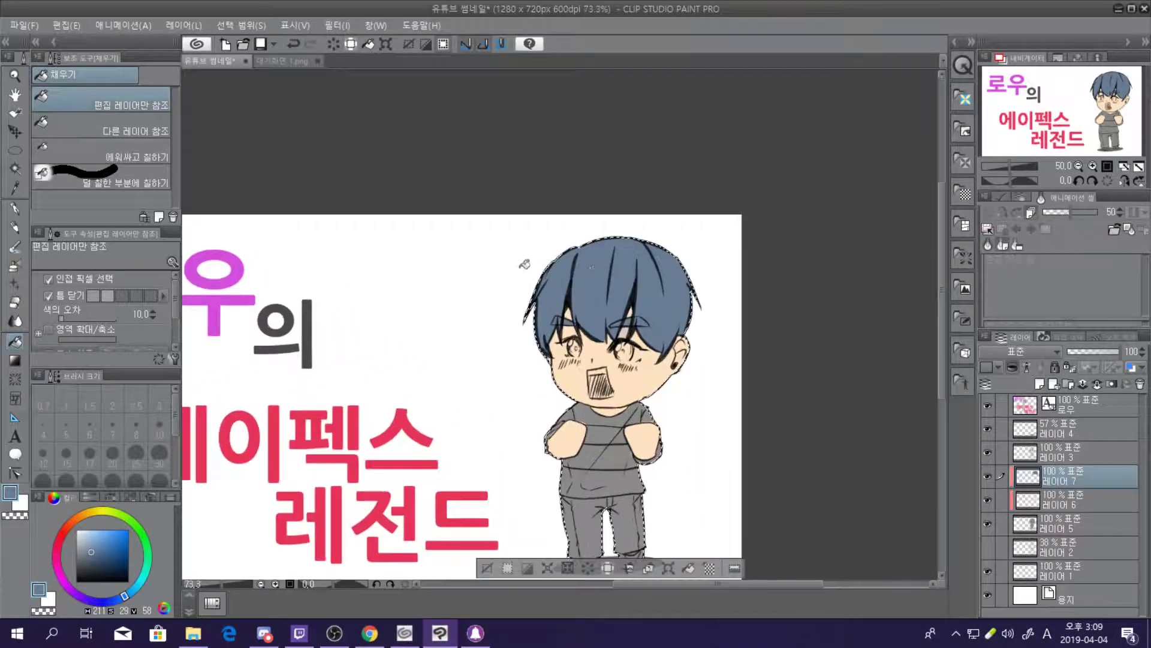
Sample the dark bluish-purple hair shadow colour from 대기화면 1.png and undo the fill made on that image
{"action": "left_click", "coordinate": [295, 62]}
{"action": "scroll", "coordinate": [387, 187], "scroll_direction": "up", "scroll_amount": 5}
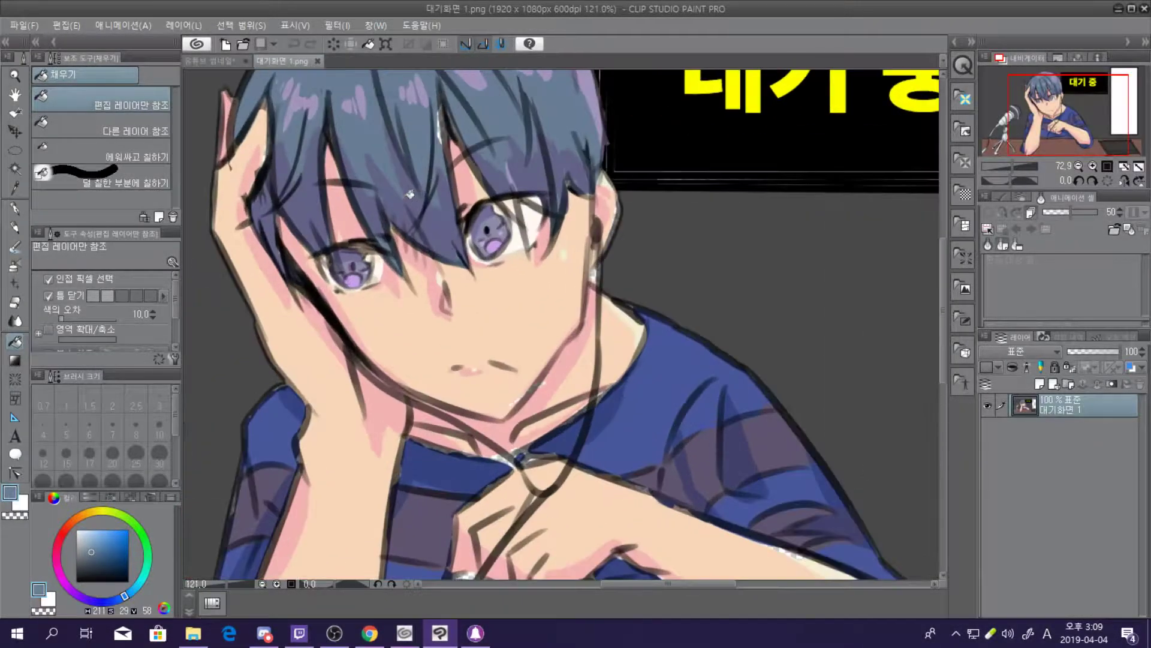
{"action": "left_click", "coordinate": [261, 71]}
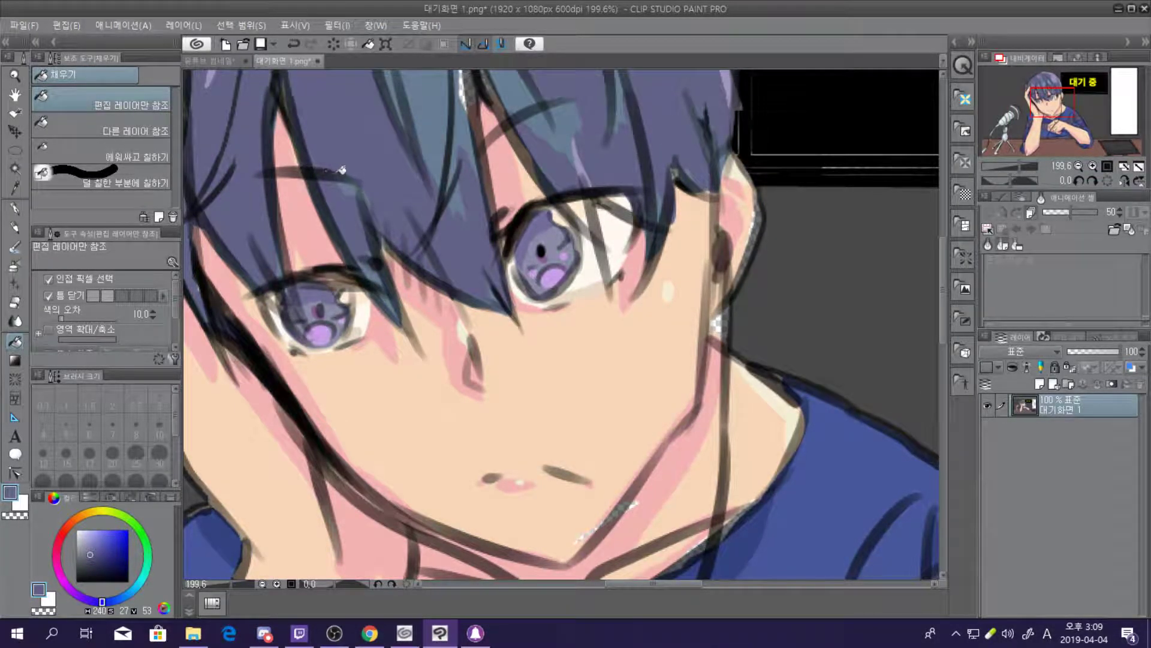
{"action": "key", "text": "ctrl+z"}
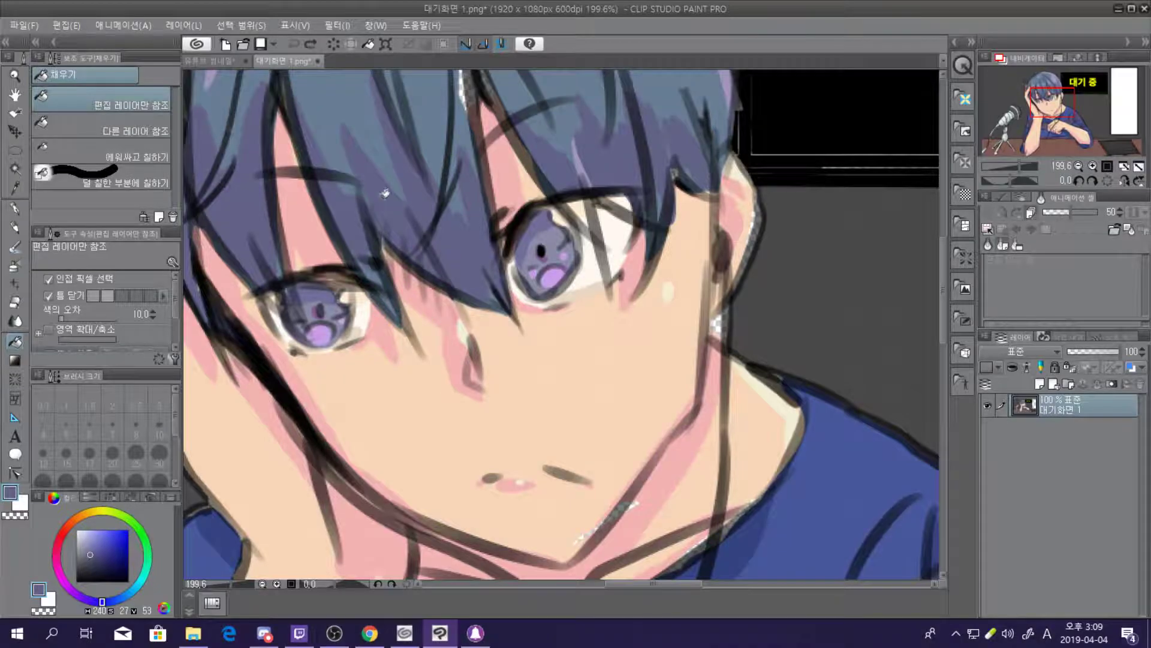
{"action": "scroll", "coordinate": [387, 188], "scroll_direction": "down", "scroll_amount": 5}
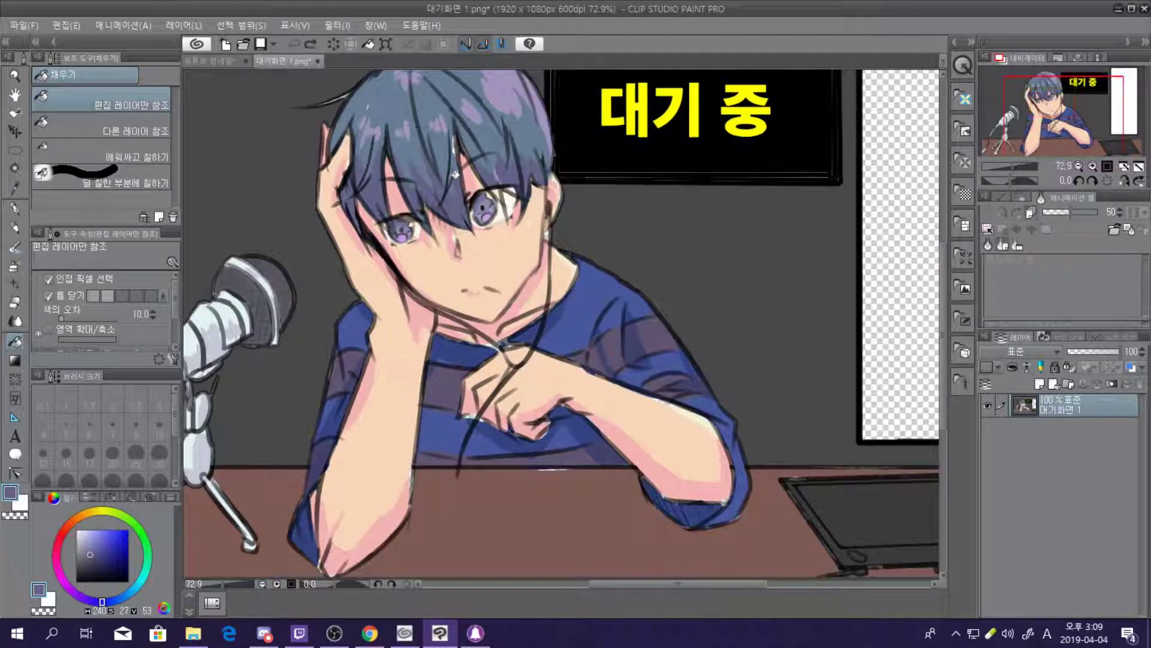
Add a new layer above the thumbnail's hair colour layer and clip it to the layer below
{"action": "left_click", "coordinate": [217, 62]}
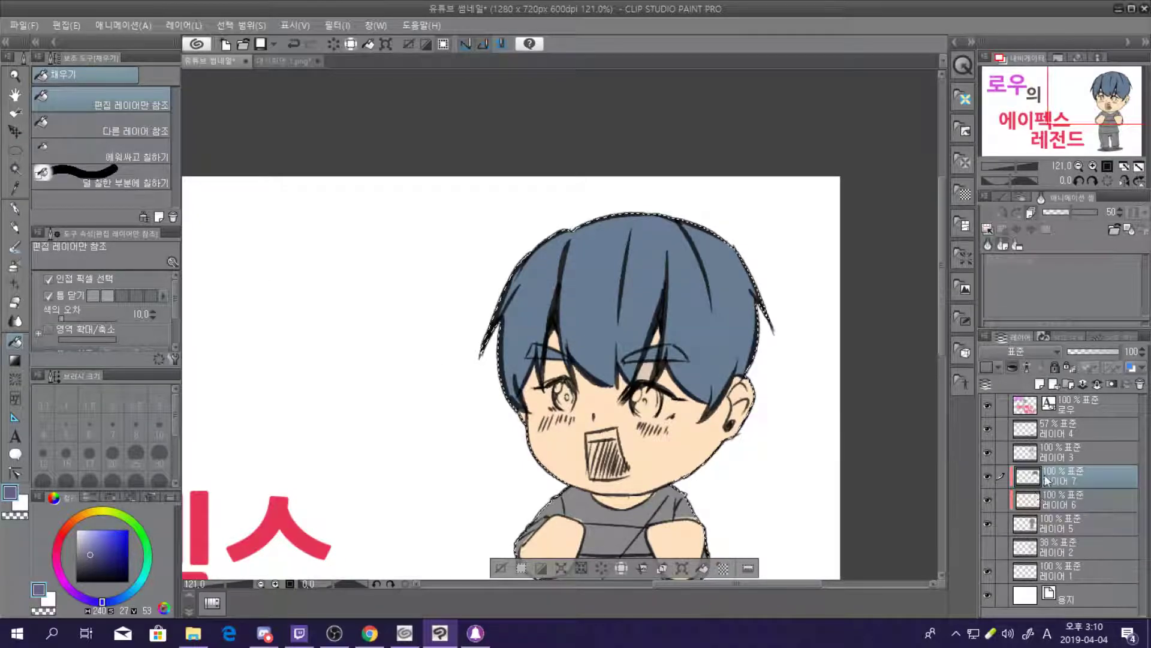
{"action": "left_click", "coordinate": [1040, 384]}
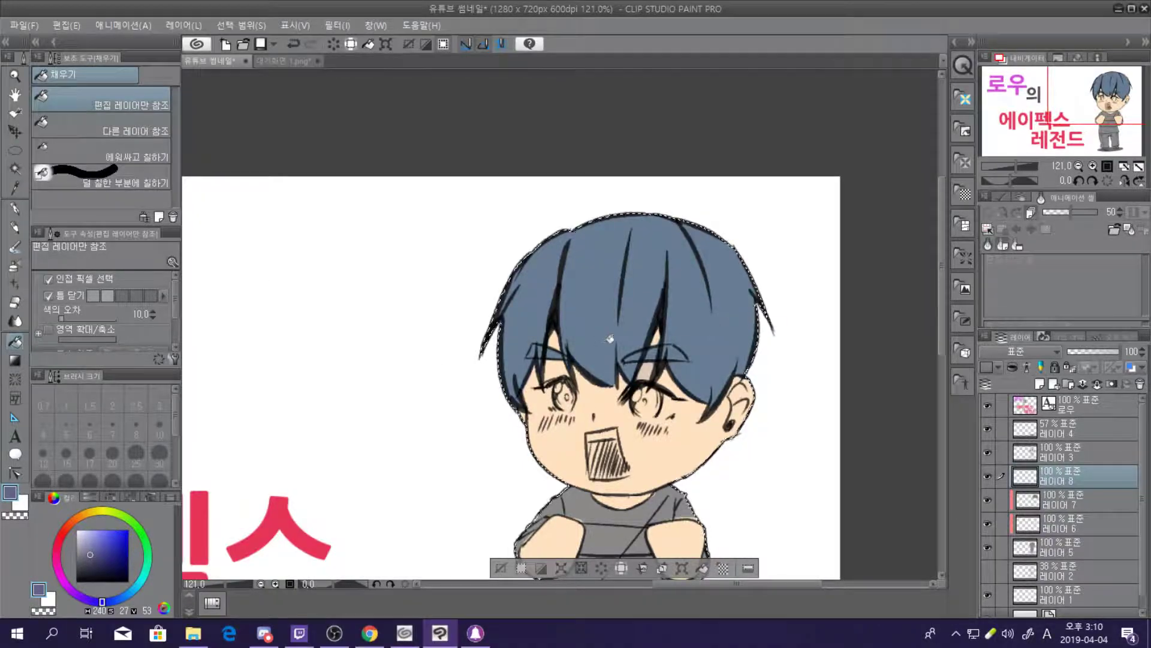
{"action": "key", "text": "ctrl+plus"}
{"action": "left_click", "coordinate": [1013, 366]}
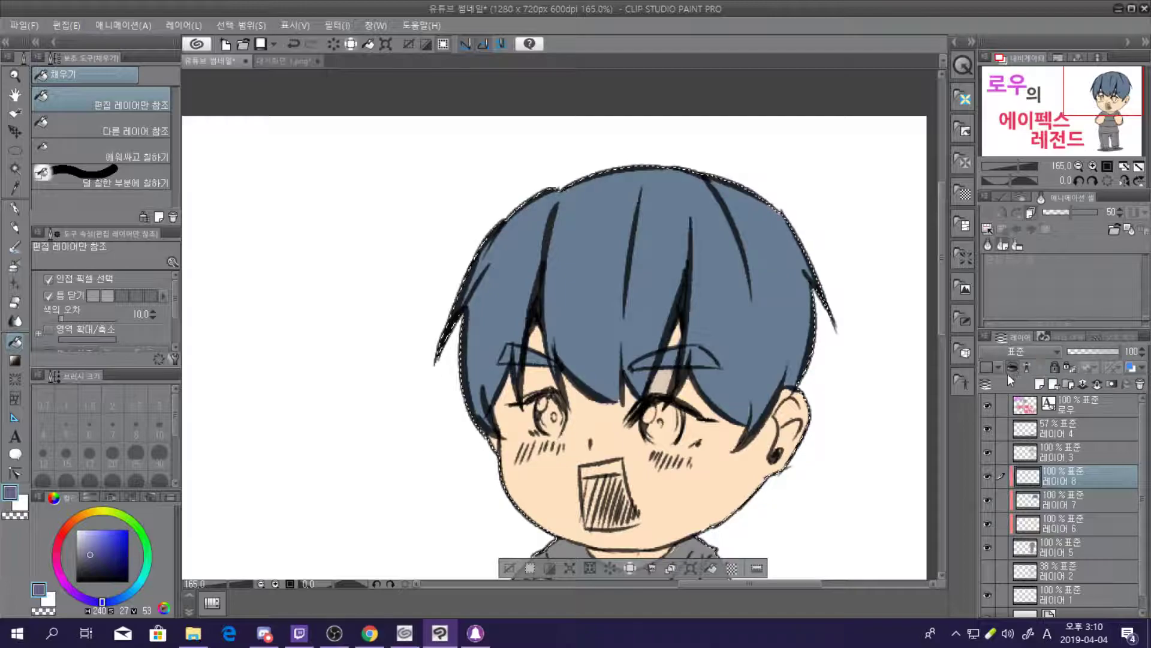
{"action": "scroll", "coordinate": [667, 385], "scroll_direction": "up", "scroll_amount": 1}
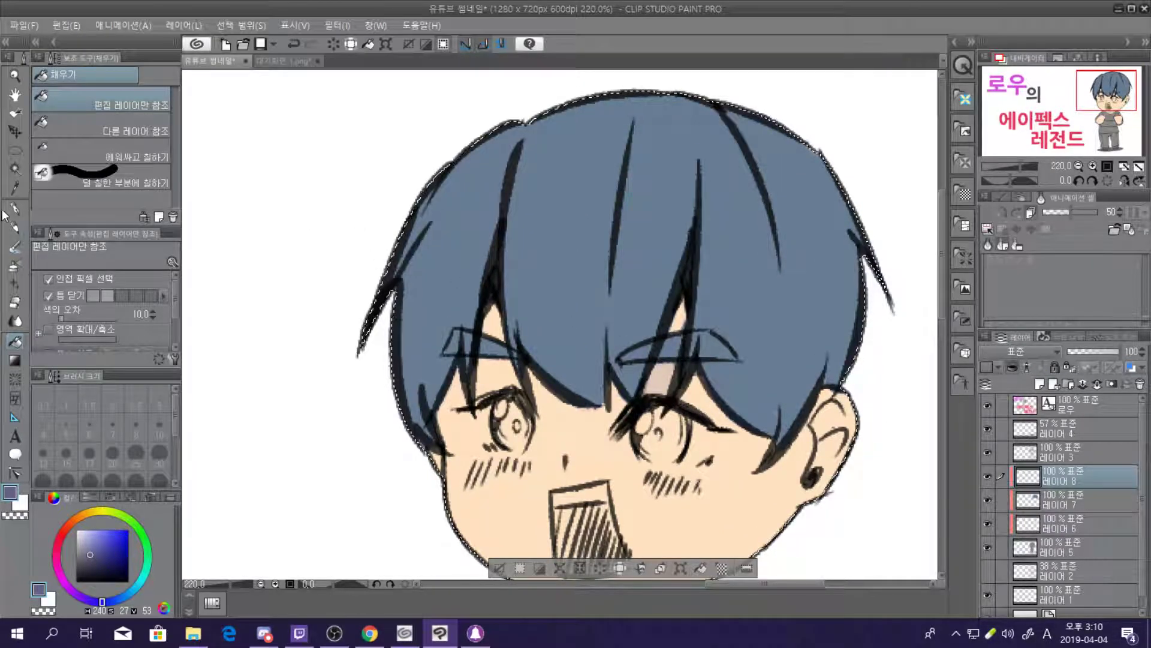
{"action": "left_click", "coordinate": [14, 208]}
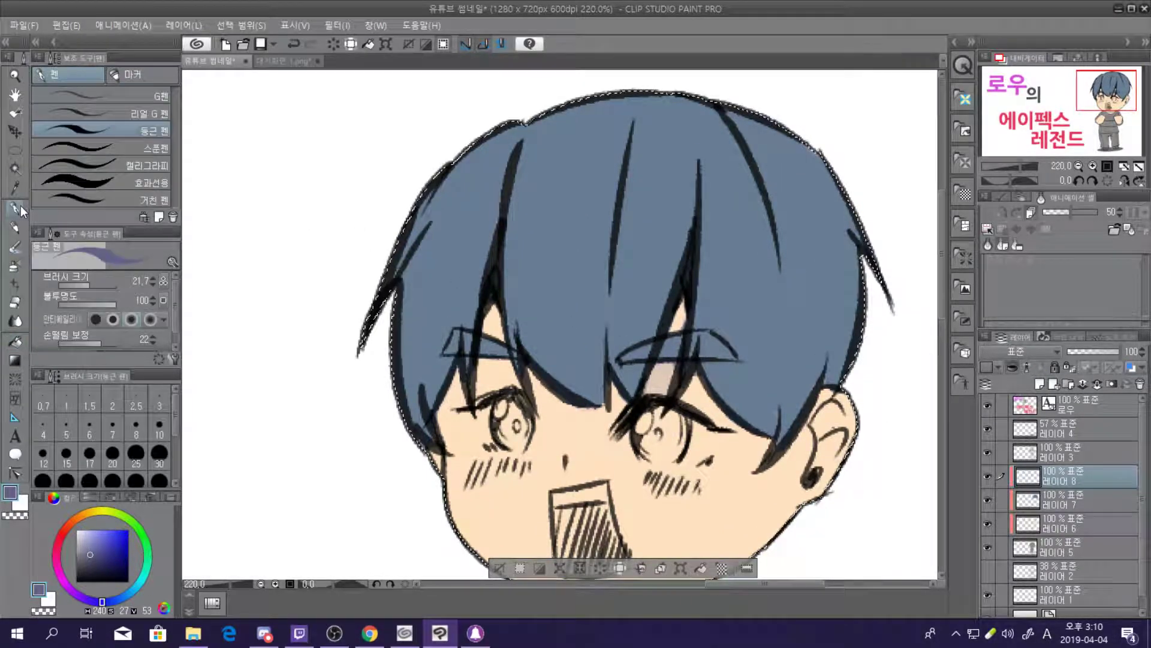
Switch to Chrome, resume the paused YouTube music playlist, and return to Clip Studio Paint
{"action": "left_click", "coordinate": [370, 632]}
{"action": "left_click", "coordinate": [244, 12]}
{"action": "left_click", "coordinate": [96, 12]}
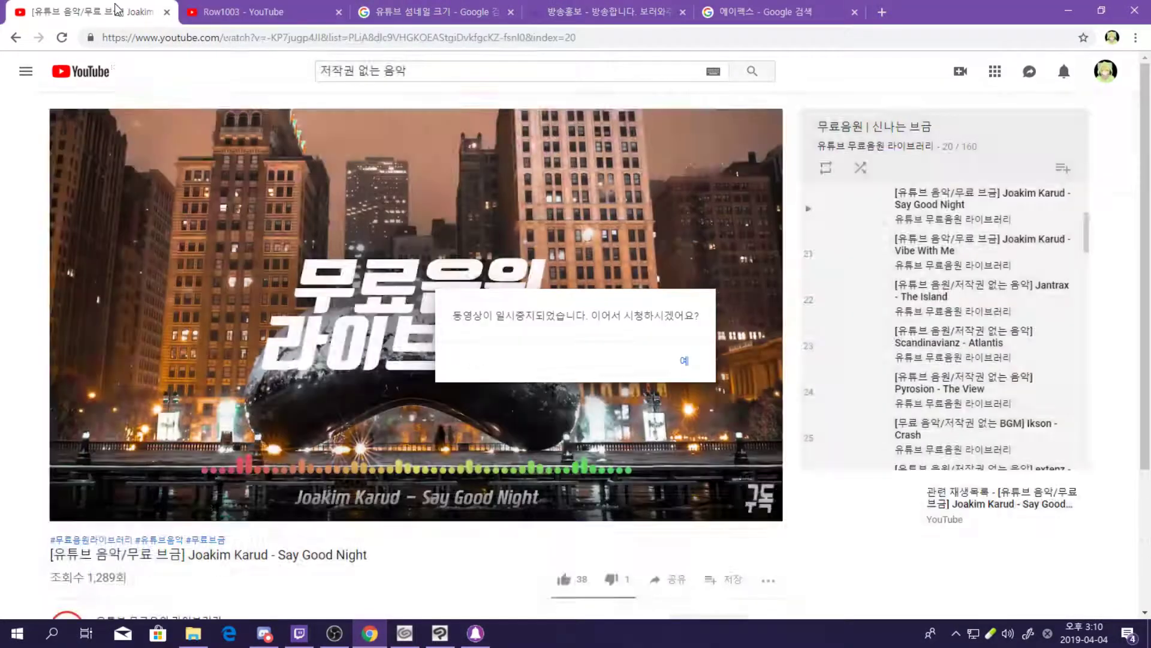
{"action": "left_click", "coordinate": [686, 361]}
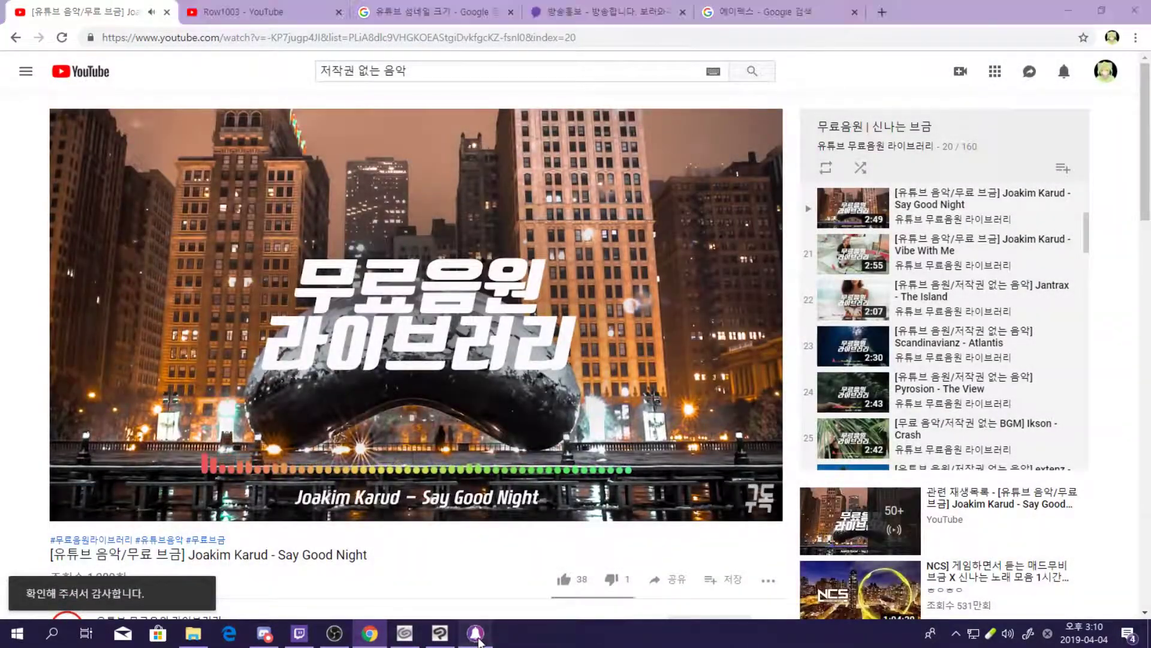
{"action": "left_click", "coordinate": [442, 638]}
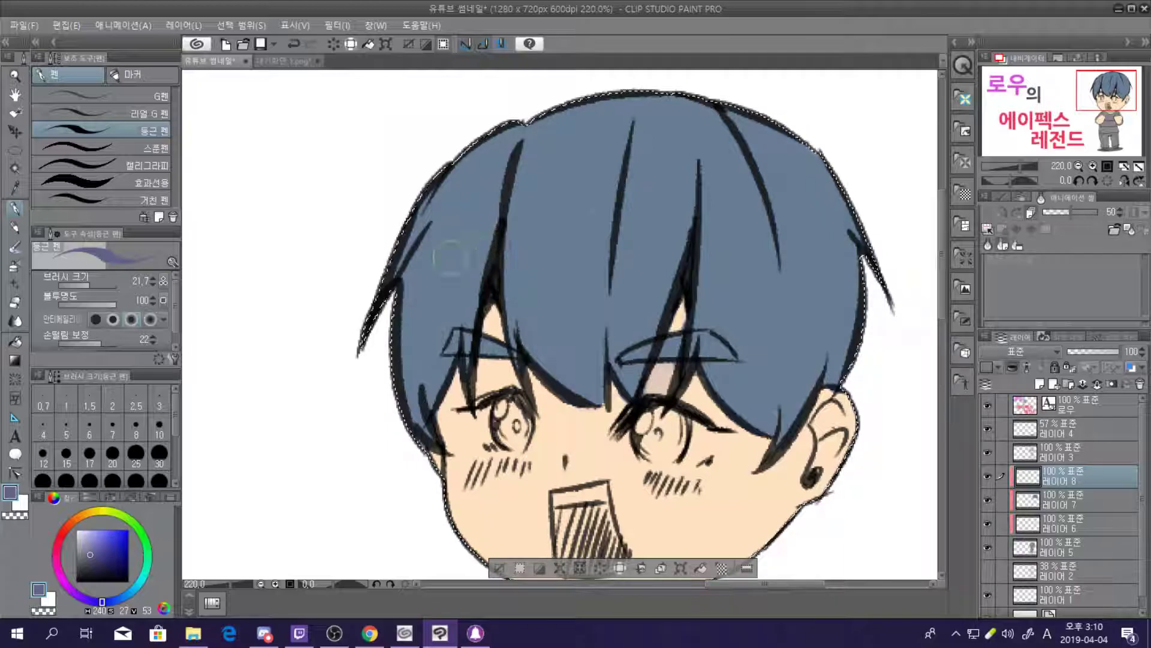
Try shading the hair's left side lock in the sampled bluish purple with the opaque watercolour brush at size 15
{"action": "scroll", "coordinate": [480, 272], "scroll_direction": "up", "scroll_amount": 3}
{"action": "scroll", "coordinate": [480, 272], "scroll_direction": "up", "scroll_amount": 1}
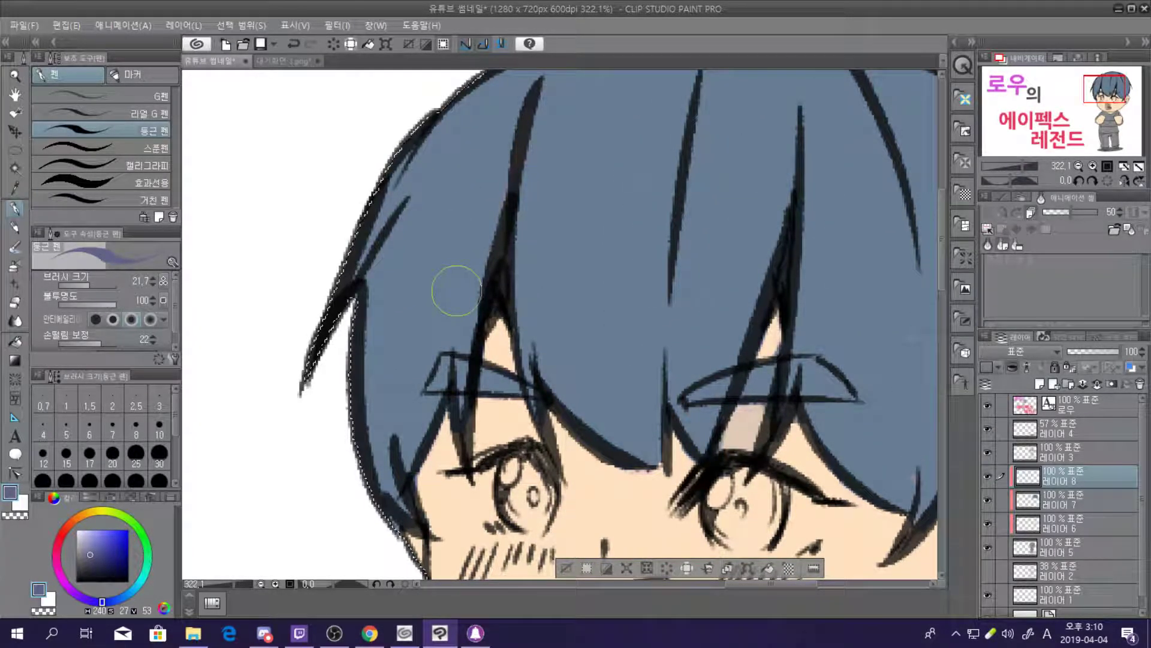
{"action": "left_click", "coordinate": [15, 247]}
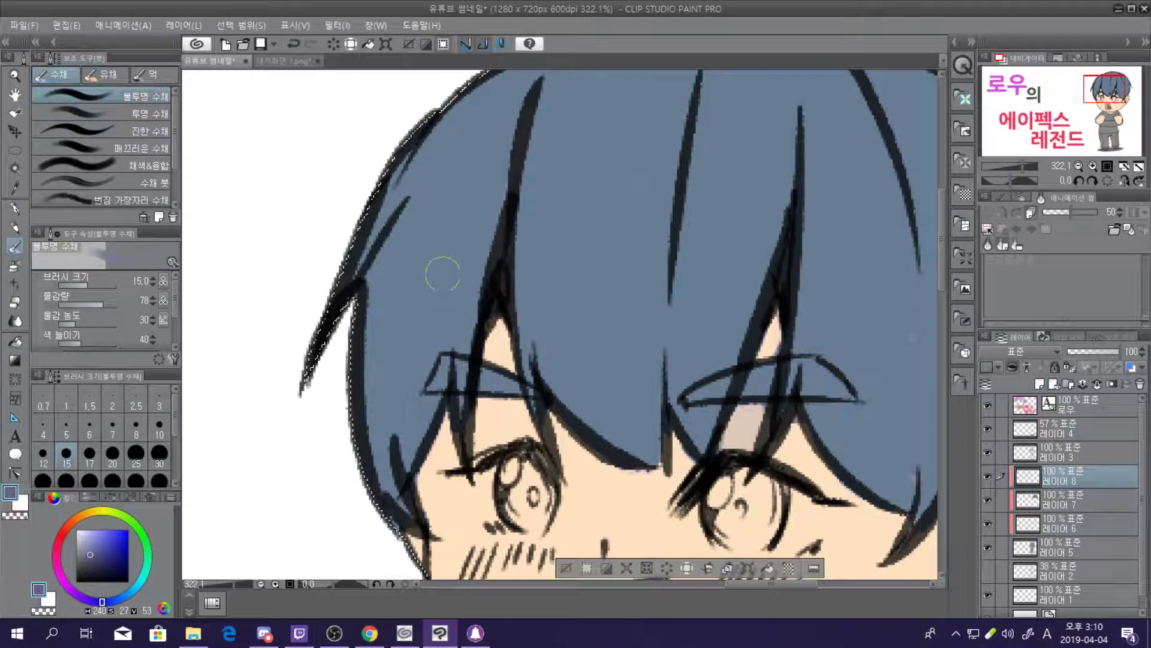
{"action": "mouse_move", "coordinate": [422, 281]}
{"action": "left_mouse_down"}
{"action": "mouse_move", "coordinate": [426, 414]}
{"action": "mouse_move", "coordinate": [395, 393]}
{"action": "left_mouse_up"}
{"action": "mouse_move", "coordinate": [396, 449]}
{"action": "left_mouse_down"}
{"action": "mouse_move", "coordinate": [432, 335]}
{"action": "mouse_move", "coordinate": [401, 451]}
{"action": "left_mouse_up"}
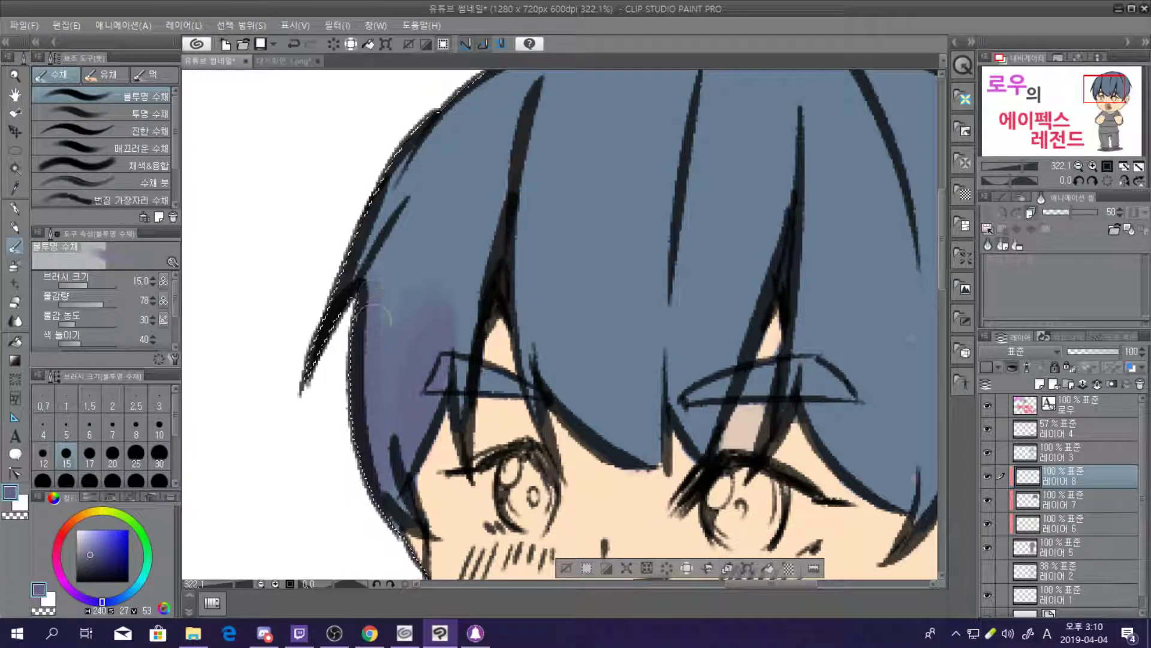
{"action": "mouse_move", "coordinate": [394, 394]}
{"action": "left_mouse_down"}
{"action": "mouse_move", "coordinate": [430, 277]}
{"action": "mouse_move", "coordinate": [436, 380]}
{"action": "mouse_move", "coordinate": [476, 302]}
{"action": "left_mouse_up"}
{"action": "scroll", "coordinate": [617, 278], "scroll_direction": "down", "scroll_amount": 5}
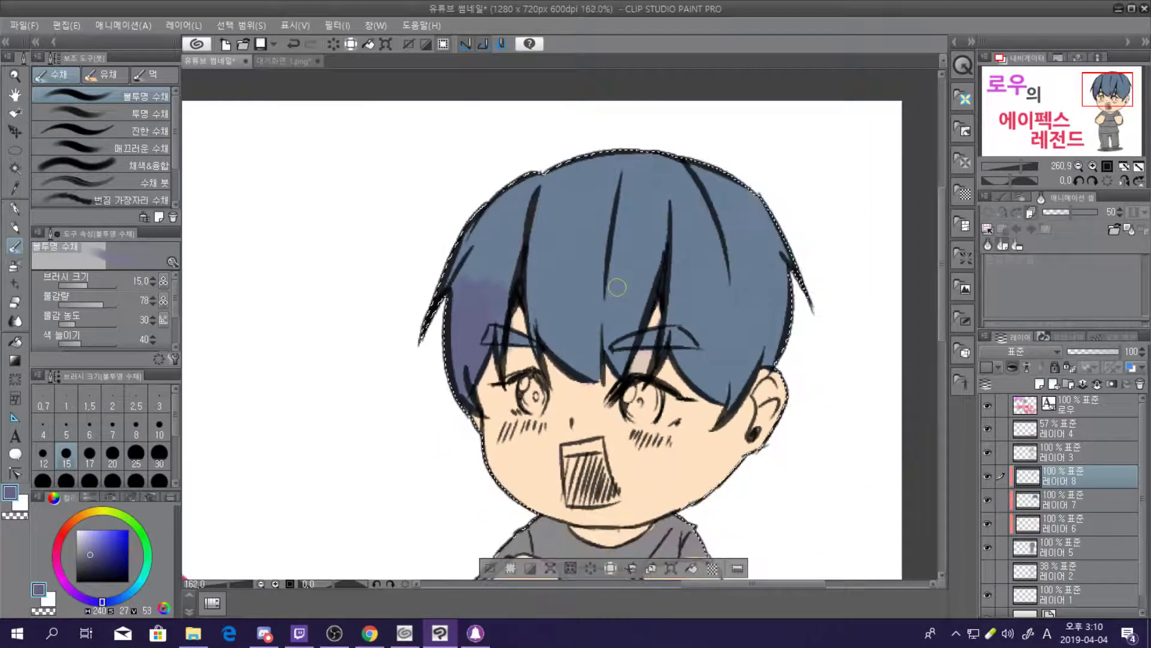
{"action": "scroll", "coordinate": [617, 285], "scroll_direction": "up", "scroll_amount": 6}
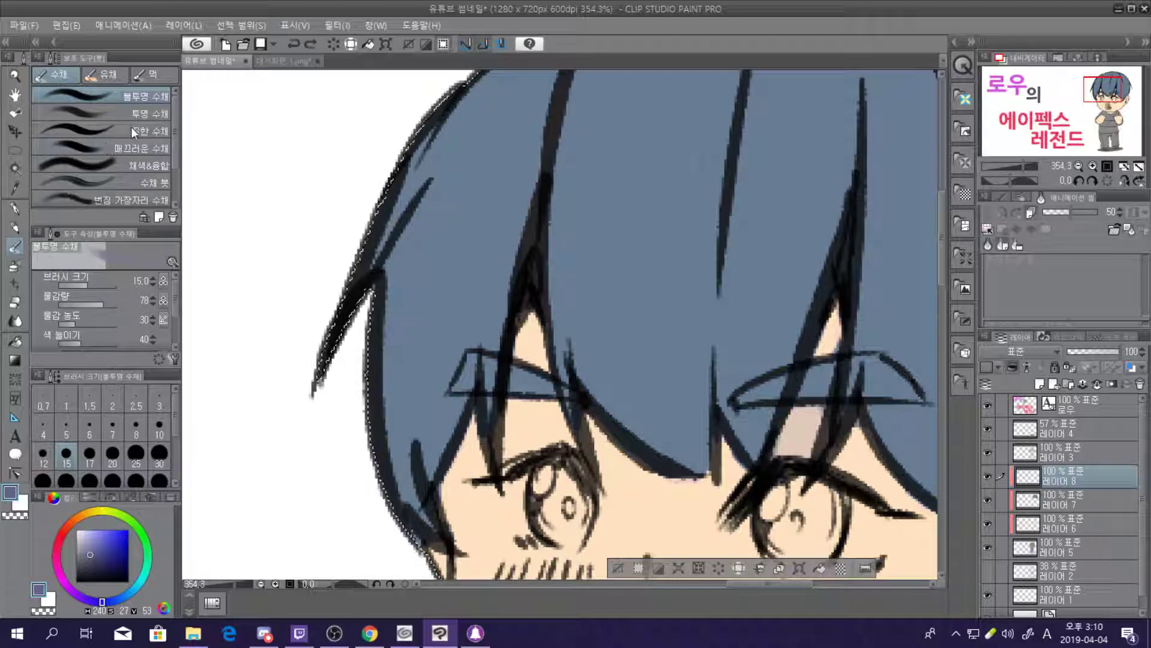
Switch to the round pen (둥근 펜) and set its brush size to 7.2
{"action": "left_click", "coordinate": [15, 228]}
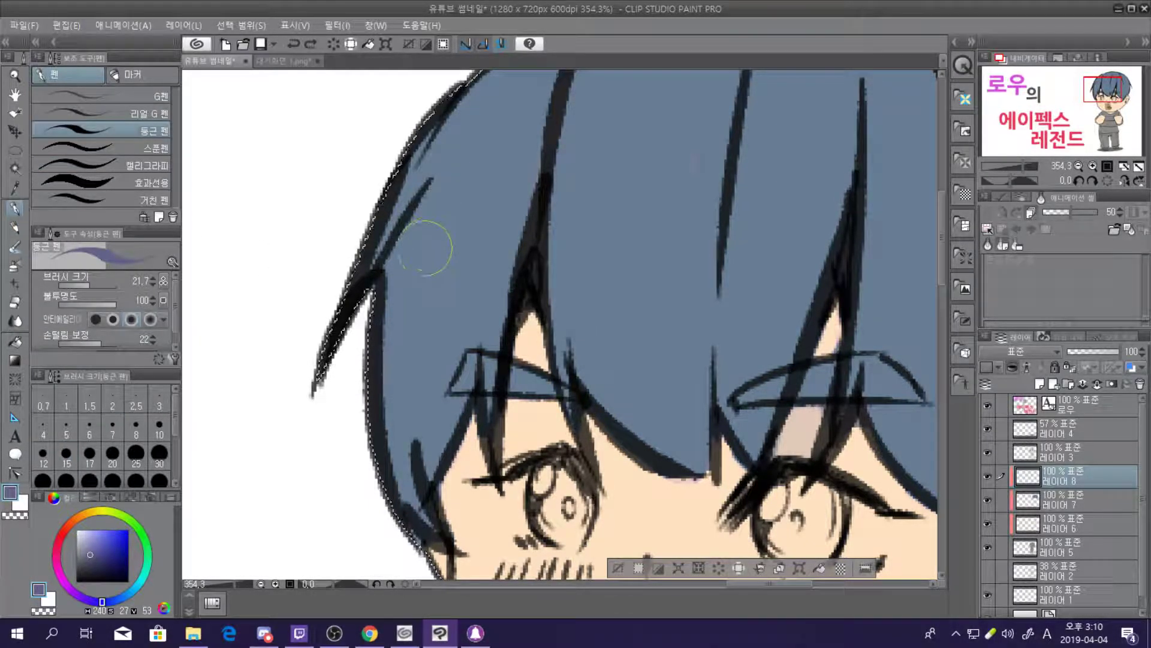
{"action": "left_click", "coordinate": [73, 286]}
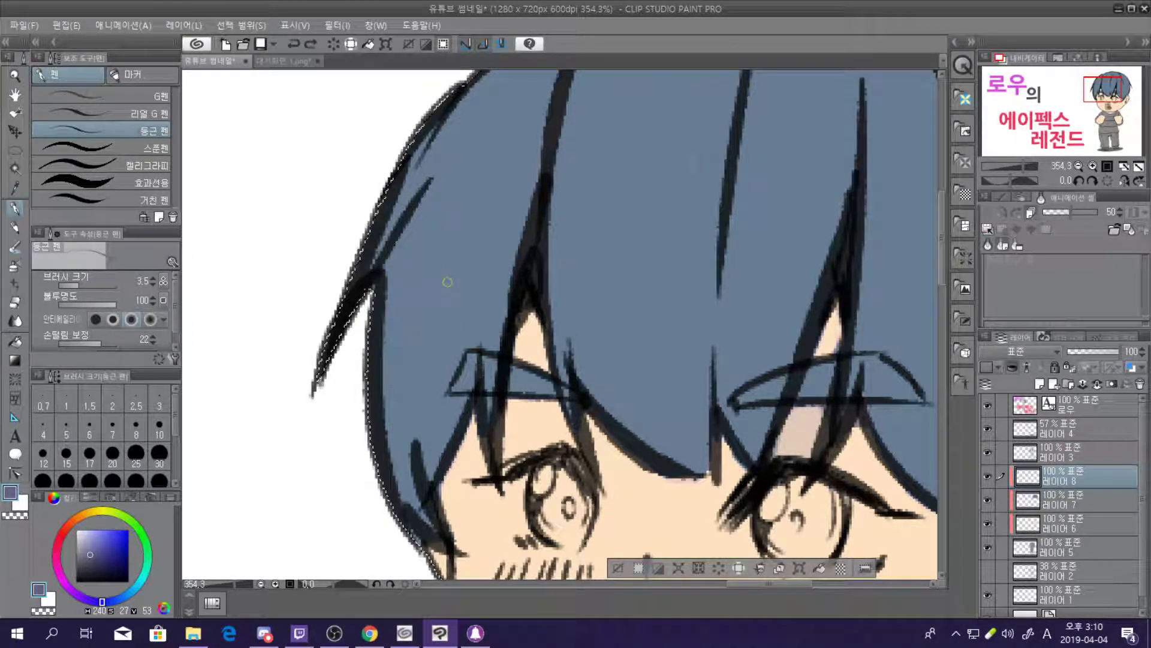
{"action": "left_click", "coordinate": [85, 283]}
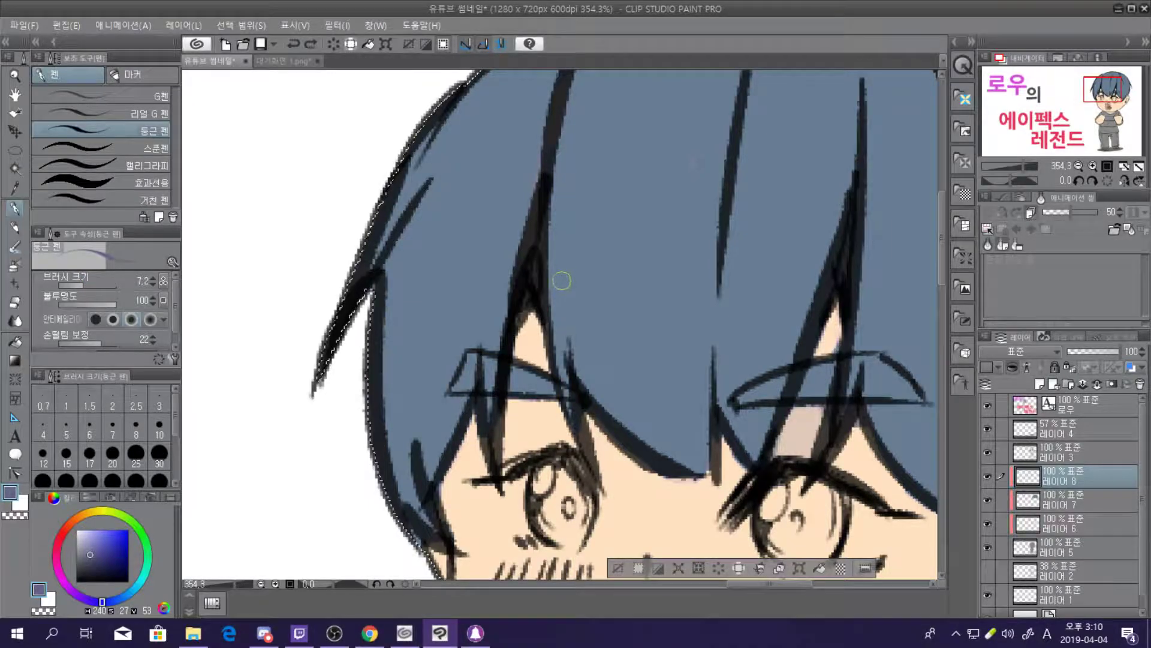
Try sketching a curved shadow boundary across the whole fringe, undoing both attempts
{"action": "scroll", "coordinate": [552, 275], "scroll_direction": "down", "scroll_amount": 4}
{"action": "scroll", "coordinate": [654, 236], "scroll_direction": "down", "scroll_amount": 3}
{"action": "scroll", "coordinate": [552, 190], "scroll_direction": "up", "scroll_amount": 2}
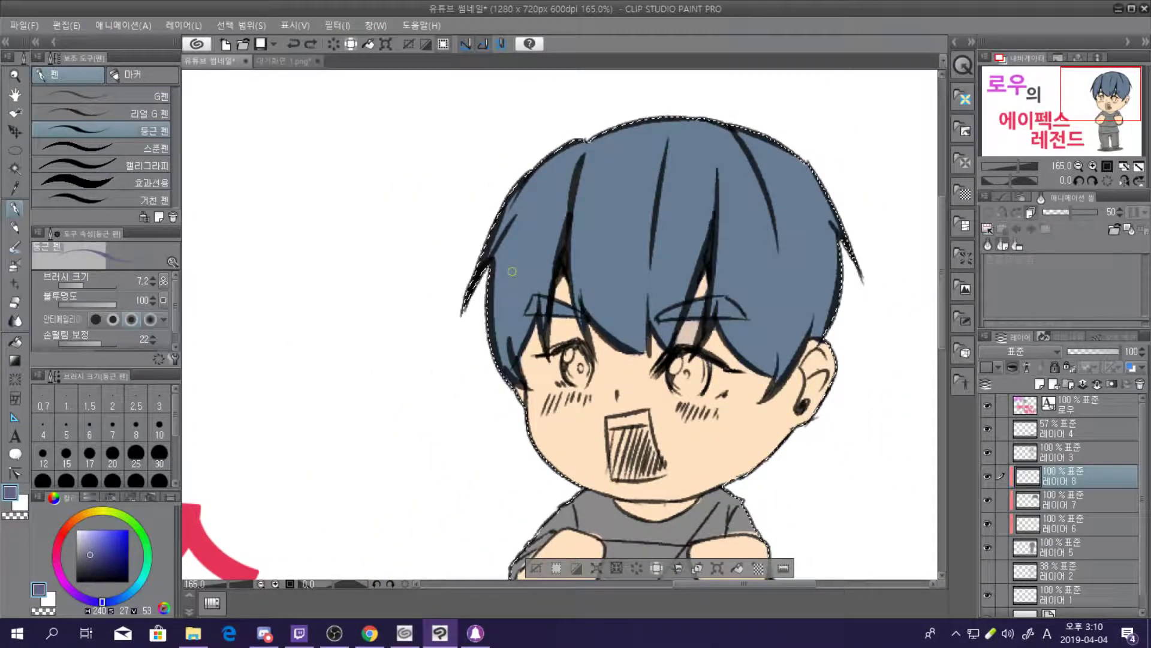
{"action": "left_click_drag", "start_coordinate": [488, 280], "coordinate": [747, 234]}
{"action": "key", "text": "ctrl+z"}
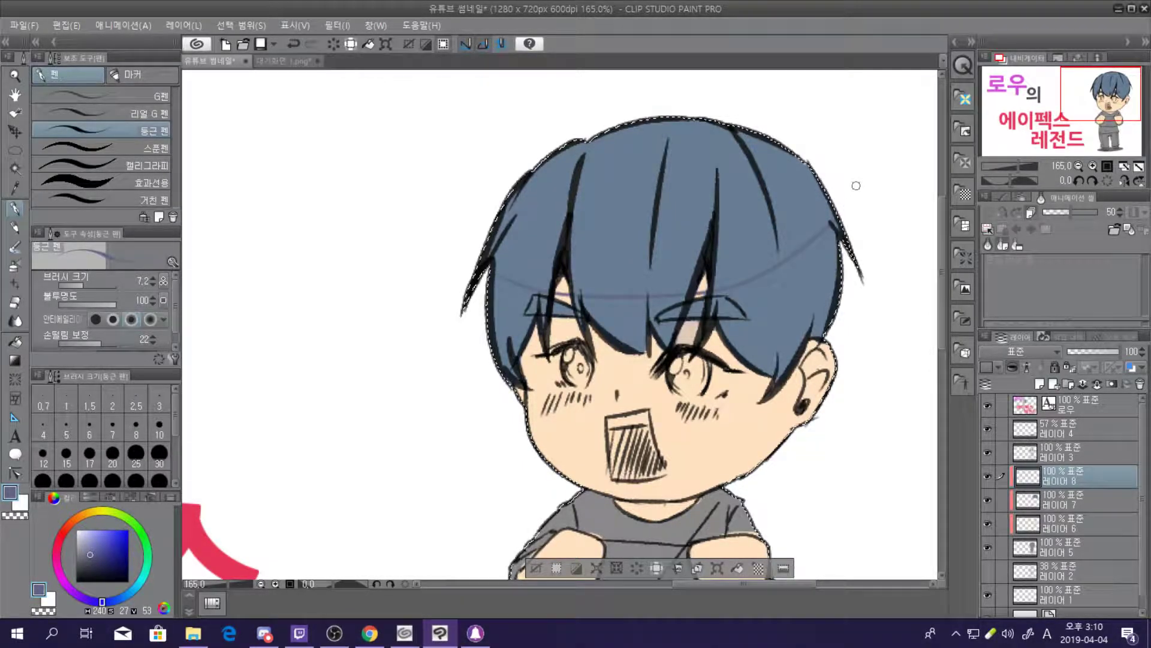
{"action": "mouse_move", "coordinate": [497, 276]}
{"action": "left_mouse_down"}
{"action": "mouse_move", "coordinate": [606, 257]}
{"action": "mouse_move", "coordinate": [822, 121]}
{"action": "left_mouse_up"}
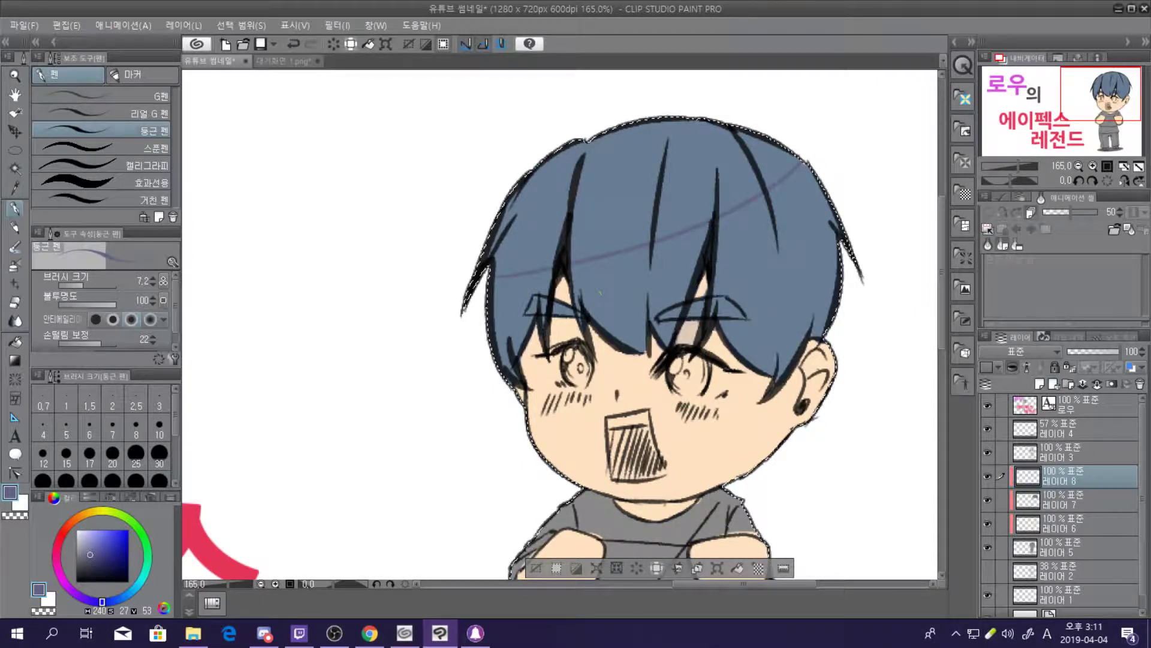
{"action": "key", "text": "ctrl+z"}
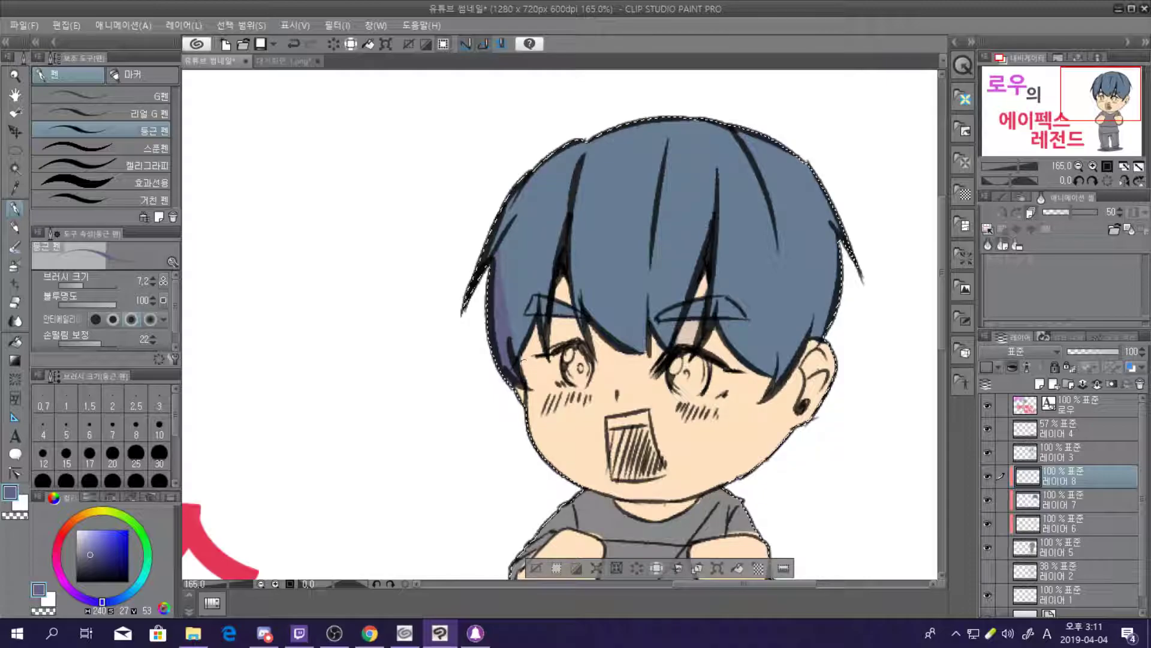
Paint bluish-purple shadow with rounded upper edges on the lower part of the left side lock and the adjacent fringe section on 레이어 8
{"action": "left_click_drag", "start_coordinate": [510, 309], "coordinate": [515, 331]}
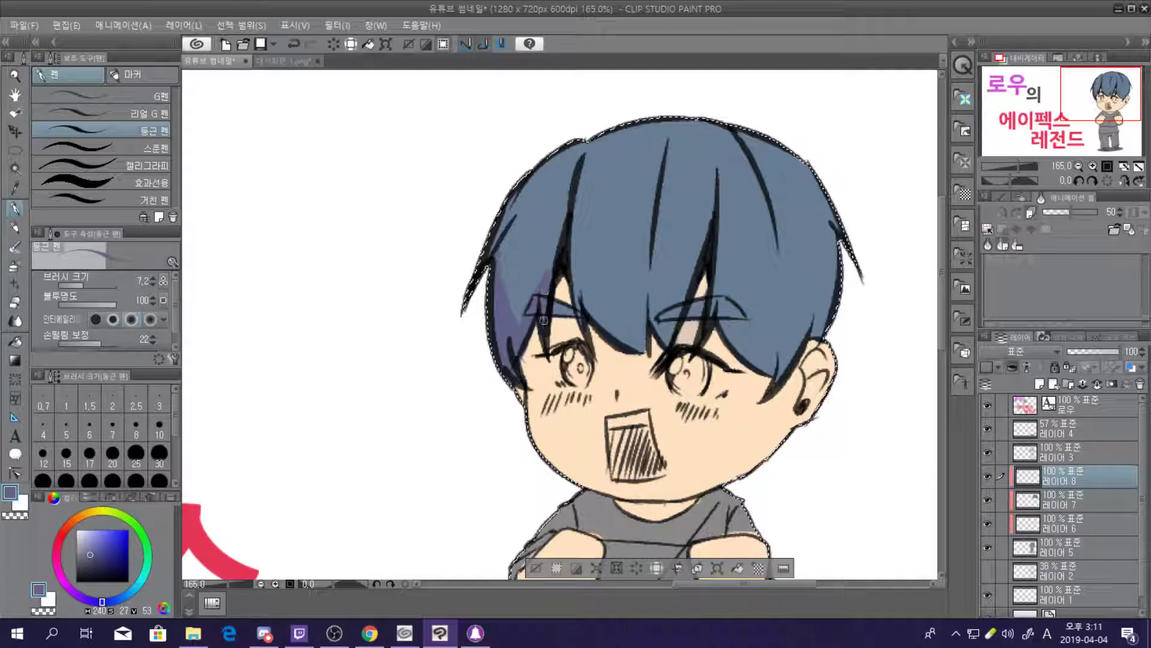
{"action": "left_click_drag", "start_coordinate": [509, 295], "coordinate": [529, 314]}
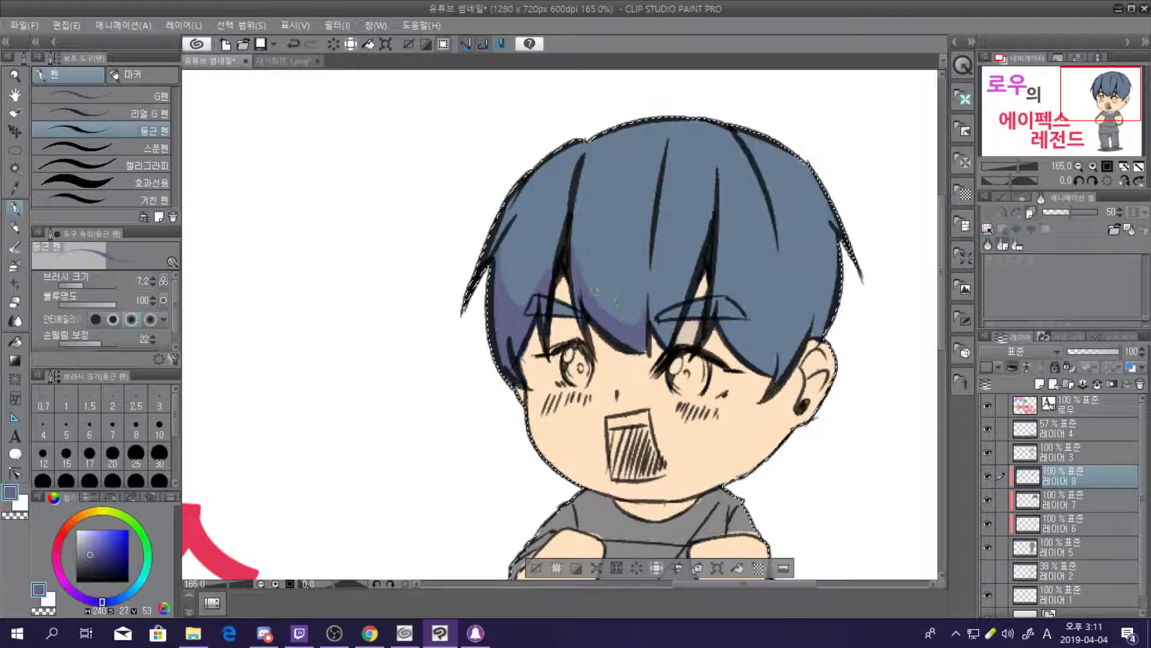
{"action": "left_click_drag", "start_coordinate": [603, 295], "coordinate": [647, 251]}
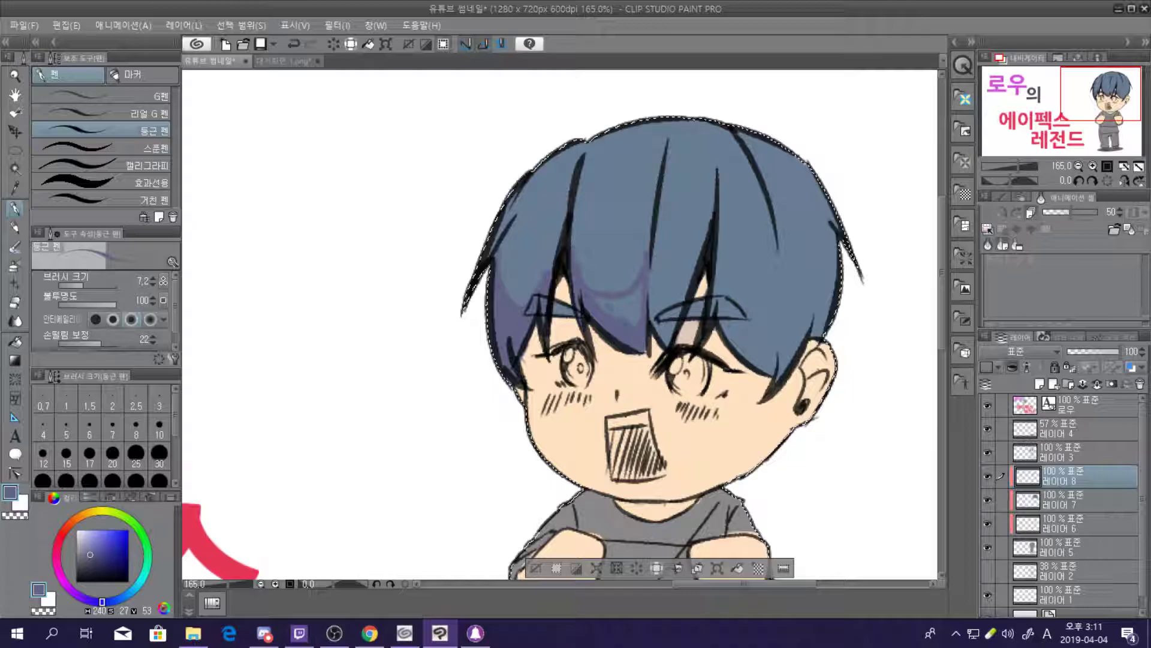
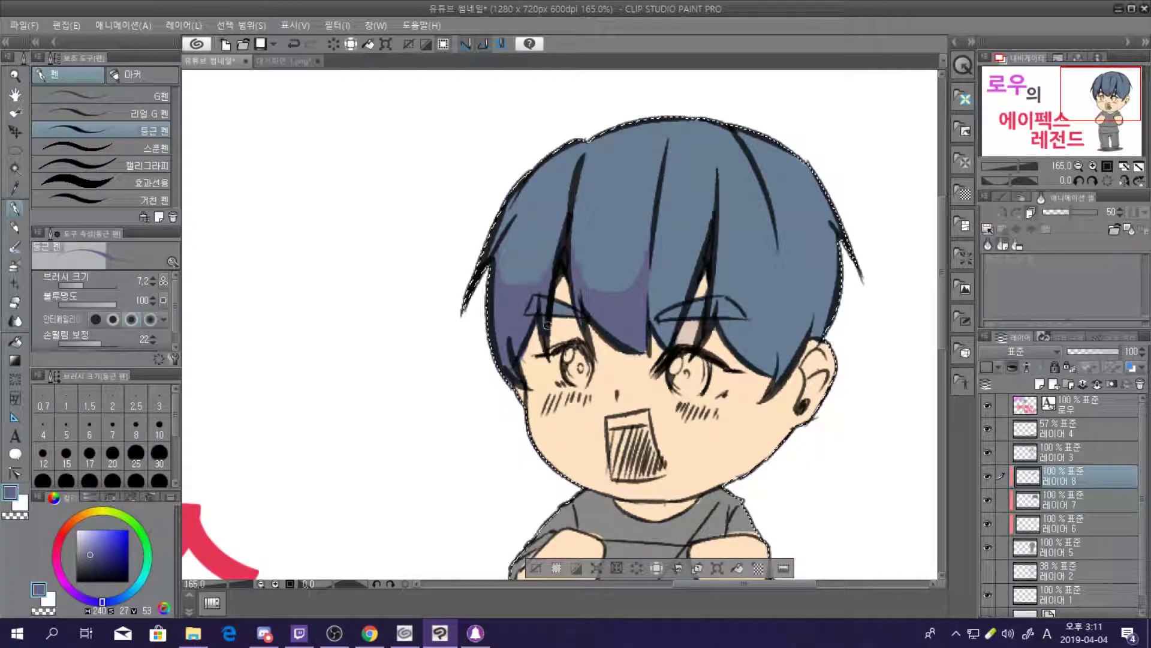
Smooth the left fringe shadow's edge and extend the purple shadow across the narrow centre lock beside it
{"action": "scroll", "coordinate": [547, 325], "scroll_direction": "down", "scroll_amount": 5}
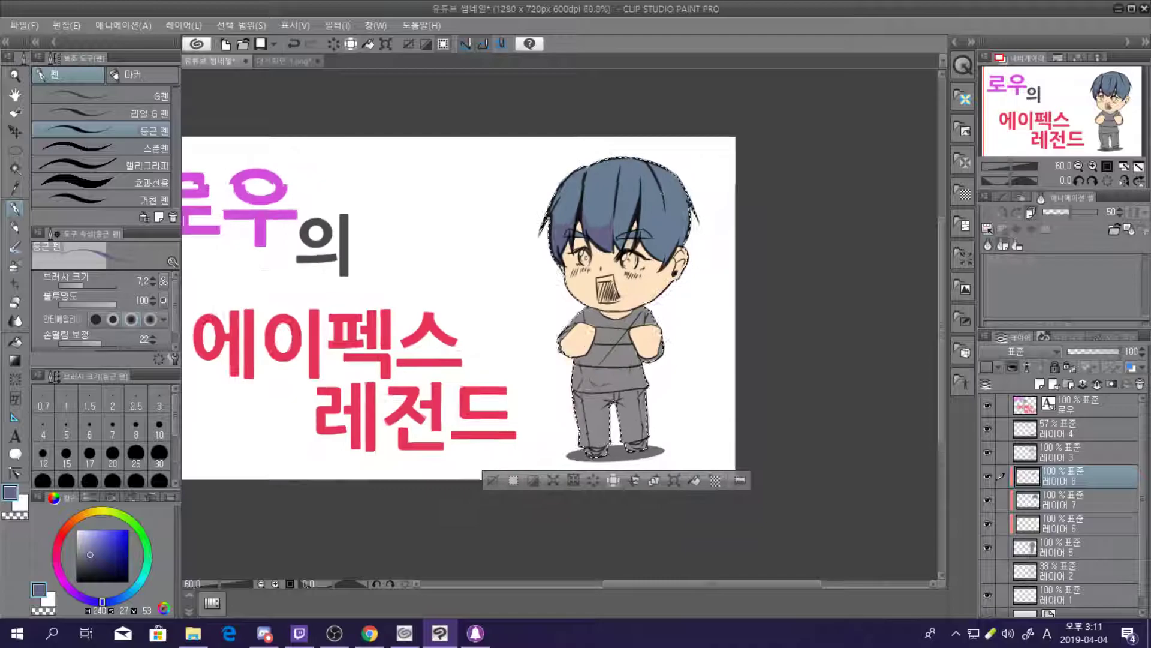
{"action": "scroll", "coordinate": [663, 193], "scroll_direction": "up", "scroll_amount": 6}
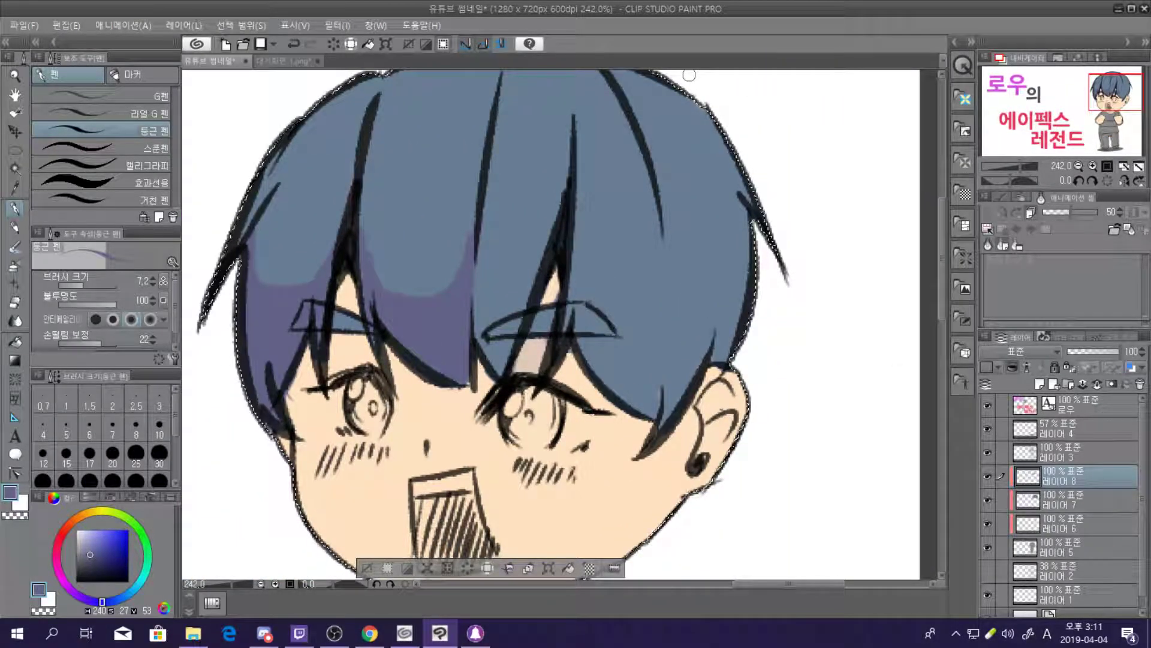
{"action": "left_click_drag", "start_coordinate": [357, 263], "coordinate": [454, 276]}
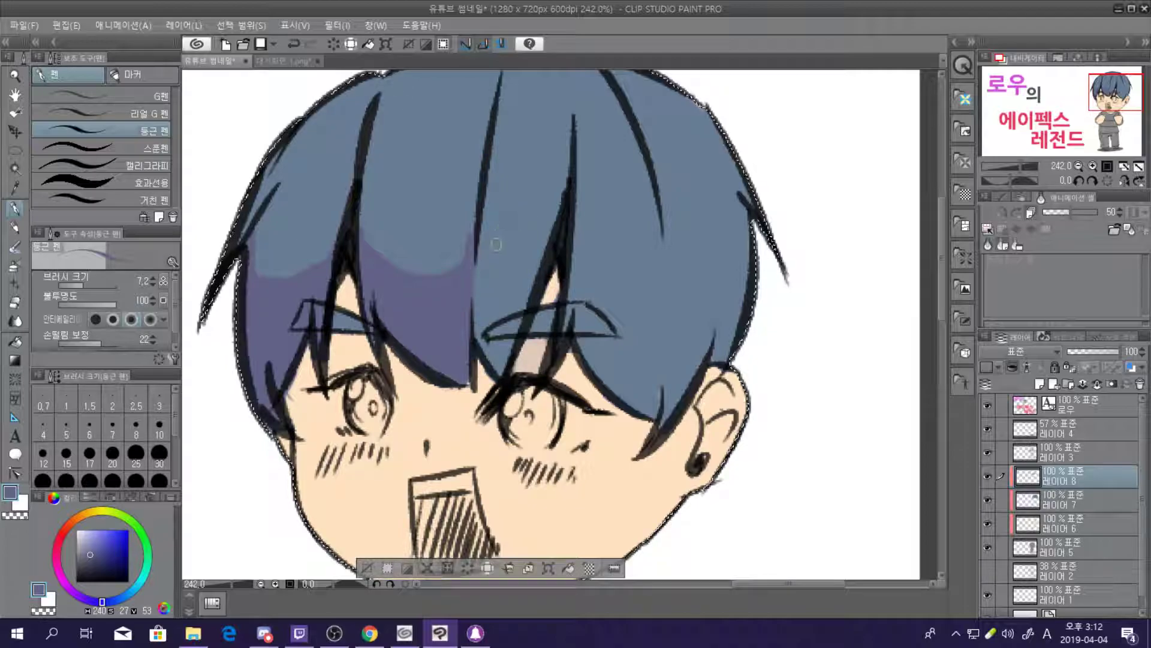
{"action": "mouse_move", "coordinate": [477, 234]}
{"action": "left_mouse_down"}
{"action": "mouse_move", "coordinate": [537, 262]}
{"action": "mouse_move", "coordinate": [476, 298]}
{"action": "left_mouse_up"}
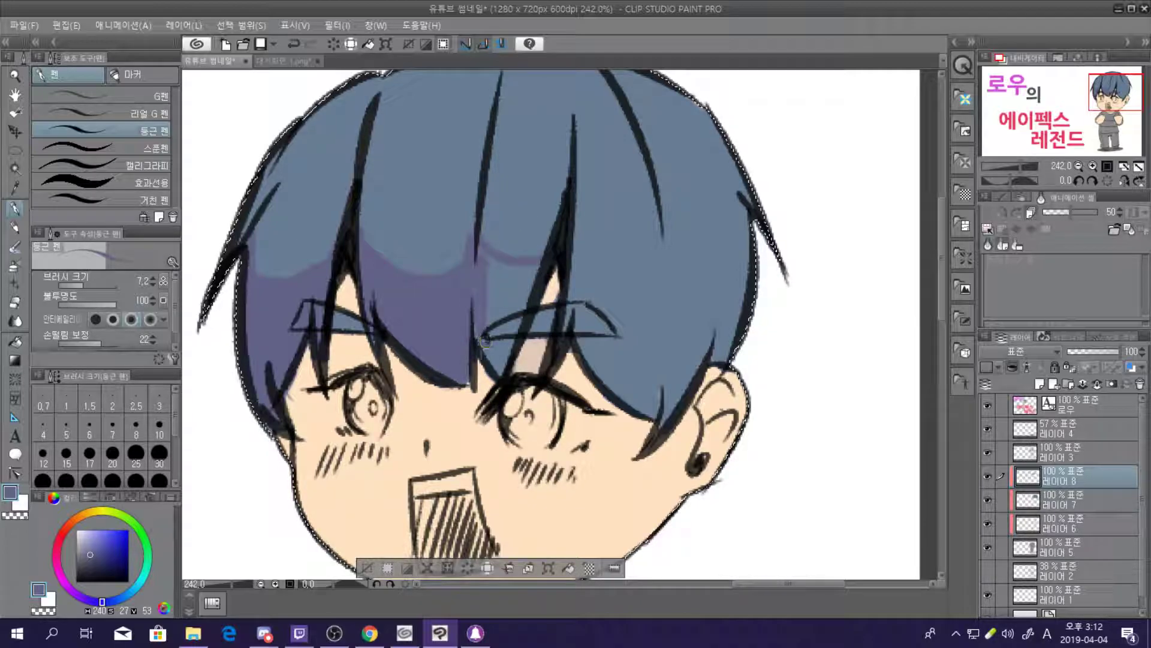
{"action": "left_click_drag", "start_coordinate": [506, 318], "coordinate": [518, 283]}
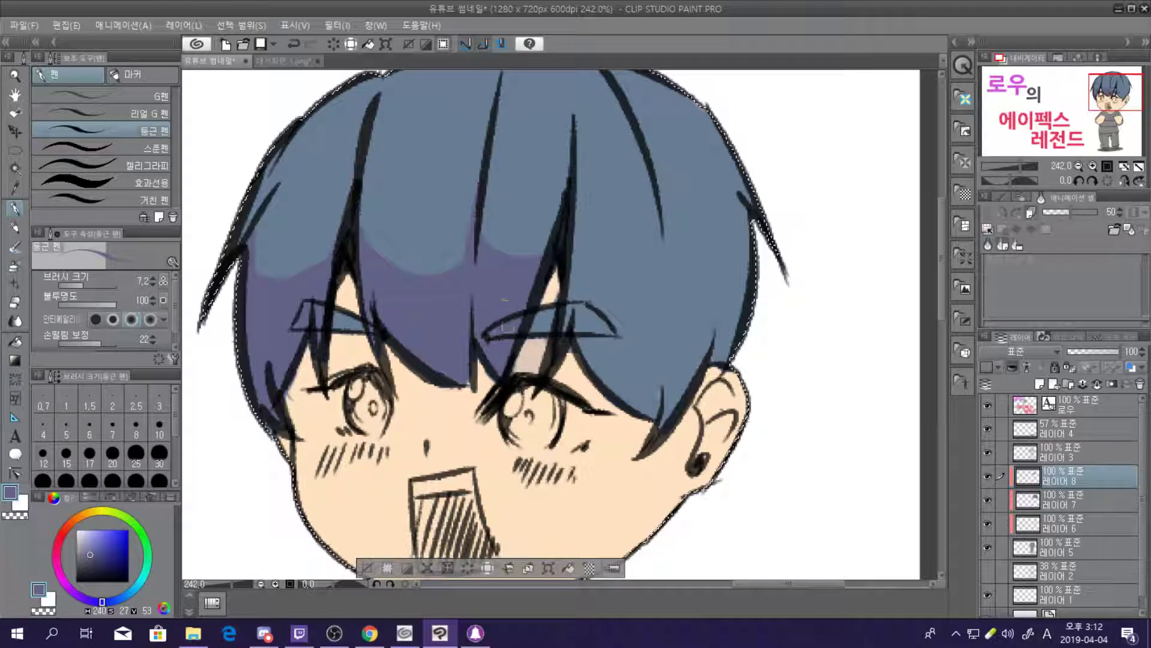
Outline and fill the lower part of the large right fringe section with the purple shadow, below a curve continuing from the centre lock
{"action": "scroll", "coordinate": [525, 298], "scroll_direction": "down", "scroll_amount": 5}
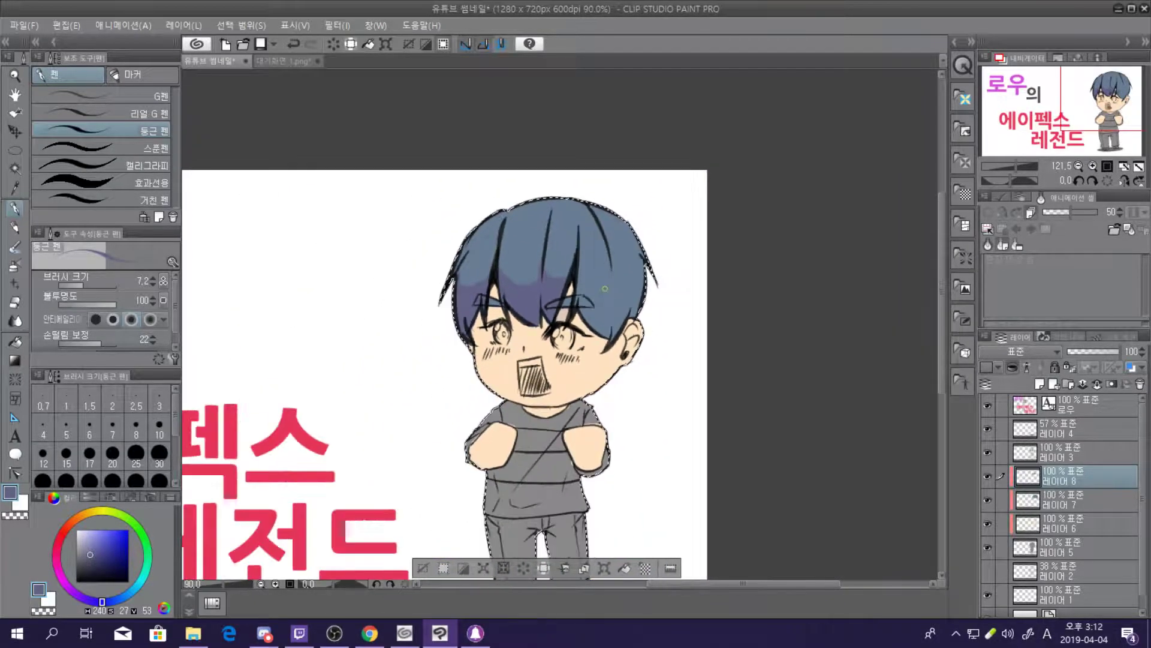
{"action": "scroll", "coordinate": [682, 309], "scroll_direction": "up", "scroll_amount": 4}
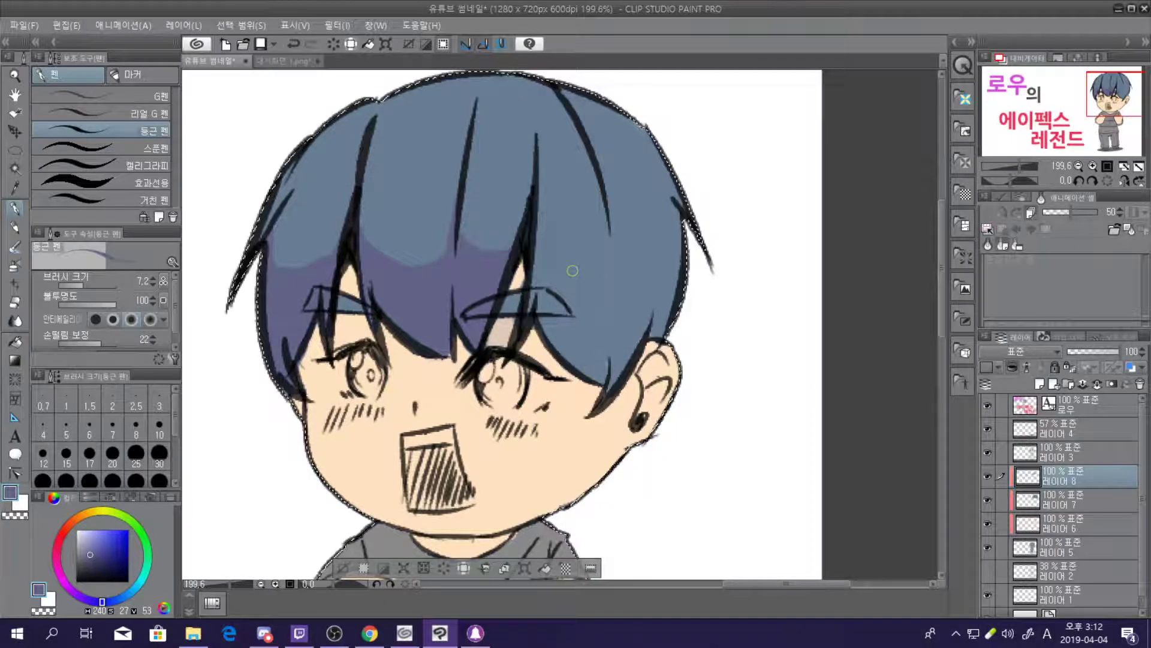
{"action": "left_click_drag", "start_coordinate": [537, 243], "coordinate": [607, 224]}
{"action": "left_click_drag", "start_coordinate": [543, 252], "coordinate": [533, 300]}
{"action": "left_click_drag", "start_coordinate": [535, 252], "coordinate": [545, 321]}
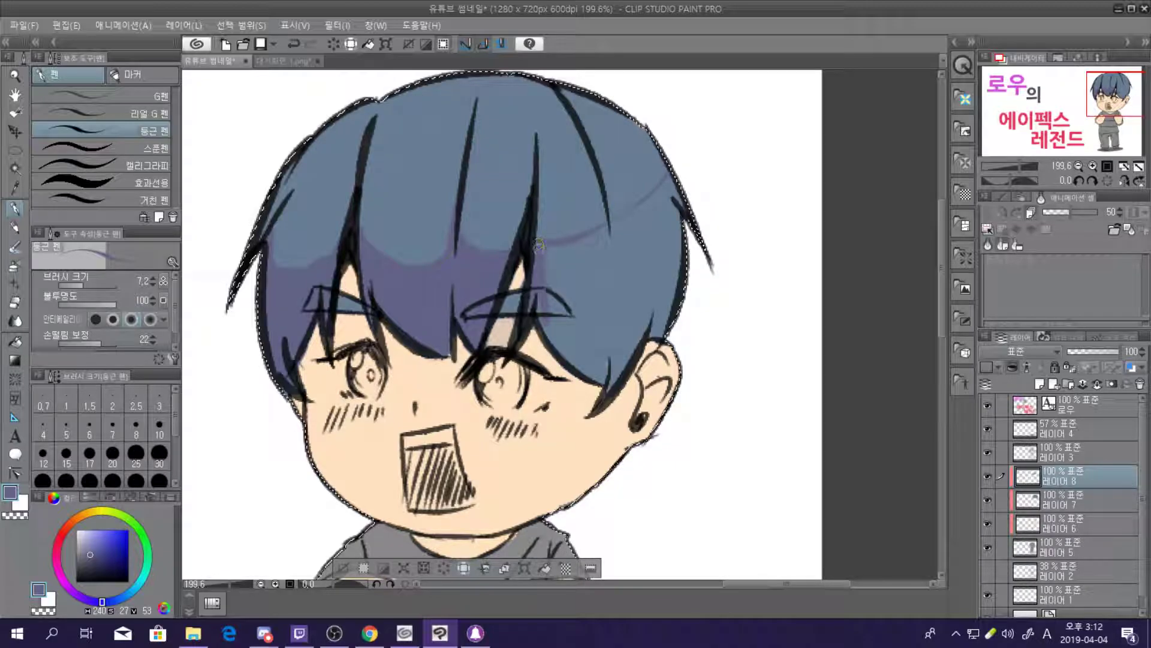
{"action": "left_click_drag", "start_coordinate": [553, 333], "coordinate": [549, 321]}
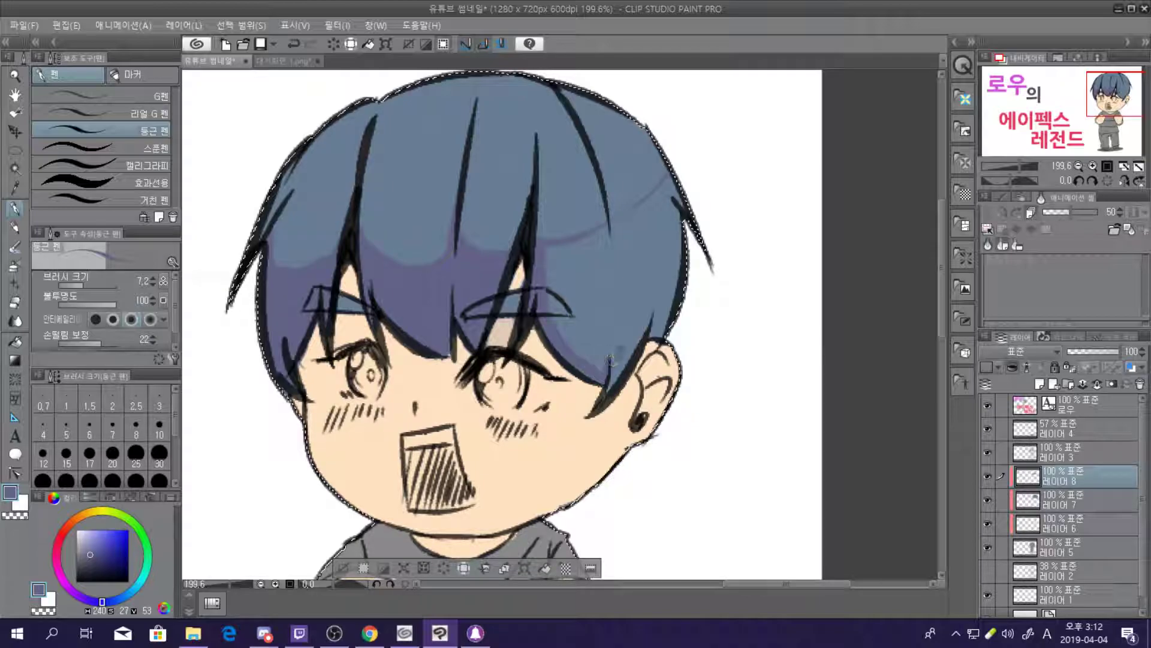
{"action": "left_click_drag", "start_coordinate": [613, 245], "coordinate": [614, 348]}
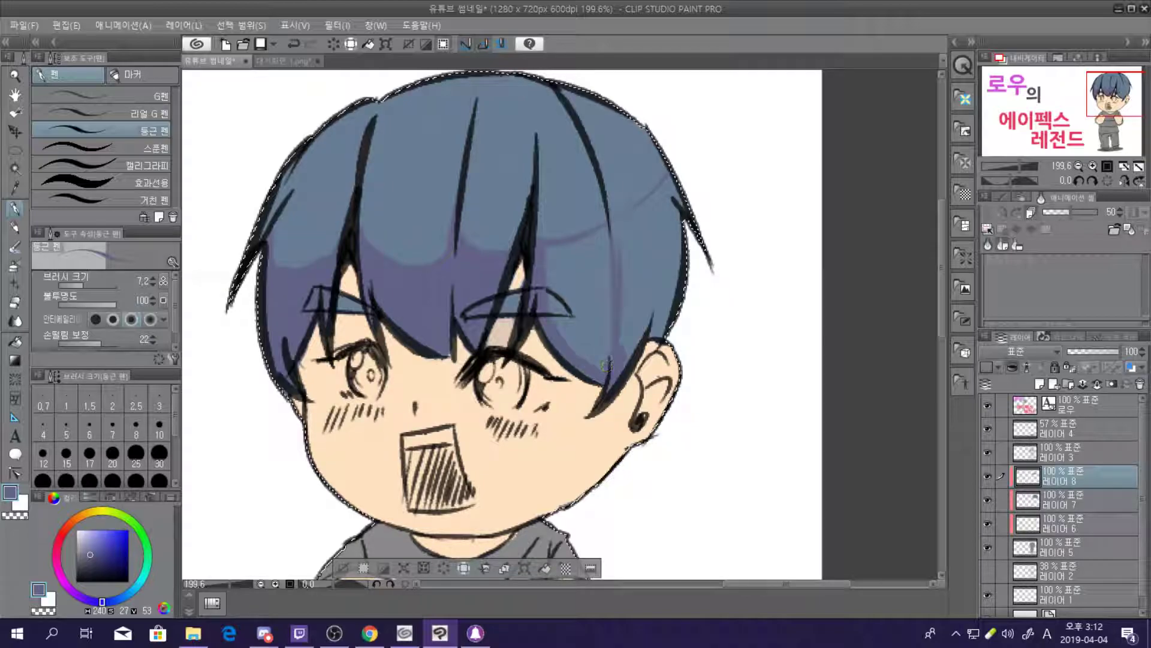
{"action": "mouse_move", "coordinate": [608, 230]}
{"action": "left_mouse_down"}
{"action": "mouse_move", "coordinate": [596, 341]}
{"action": "mouse_move", "coordinate": [572, 345]}
{"action": "mouse_move", "coordinate": [552, 264]}
{"action": "mouse_move", "coordinate": [596, 238]}
{"action": "left_mouse_up"}
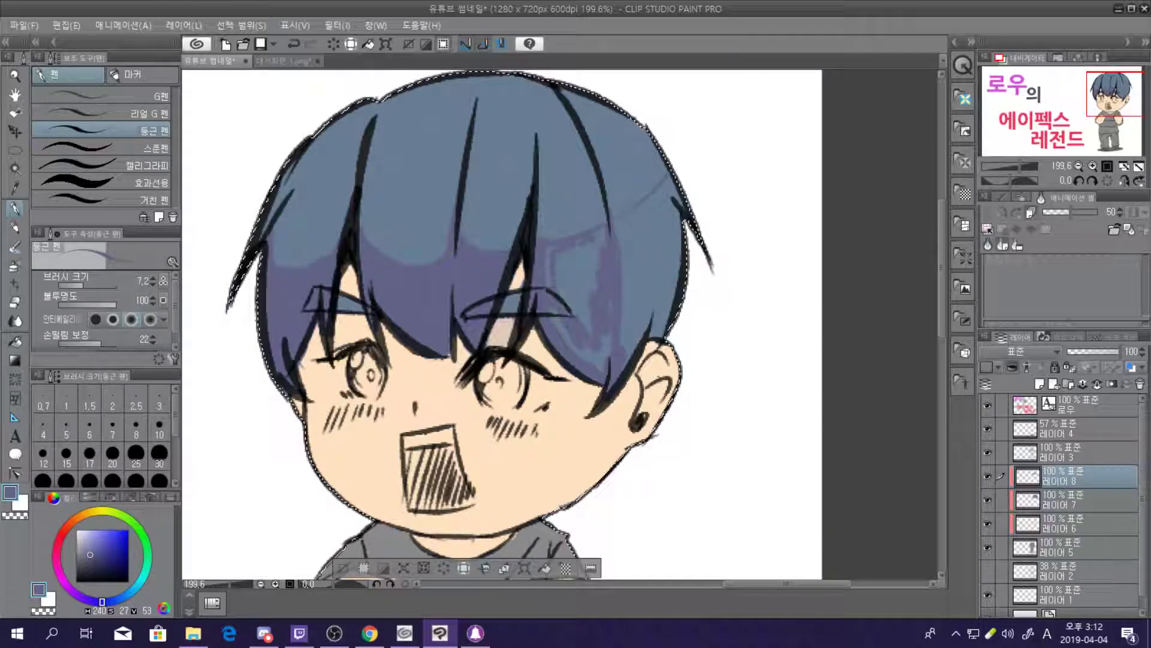
{"action": "left_click_drag", "start_coordinate": [559, 355], "coordinate": [551, 309]}
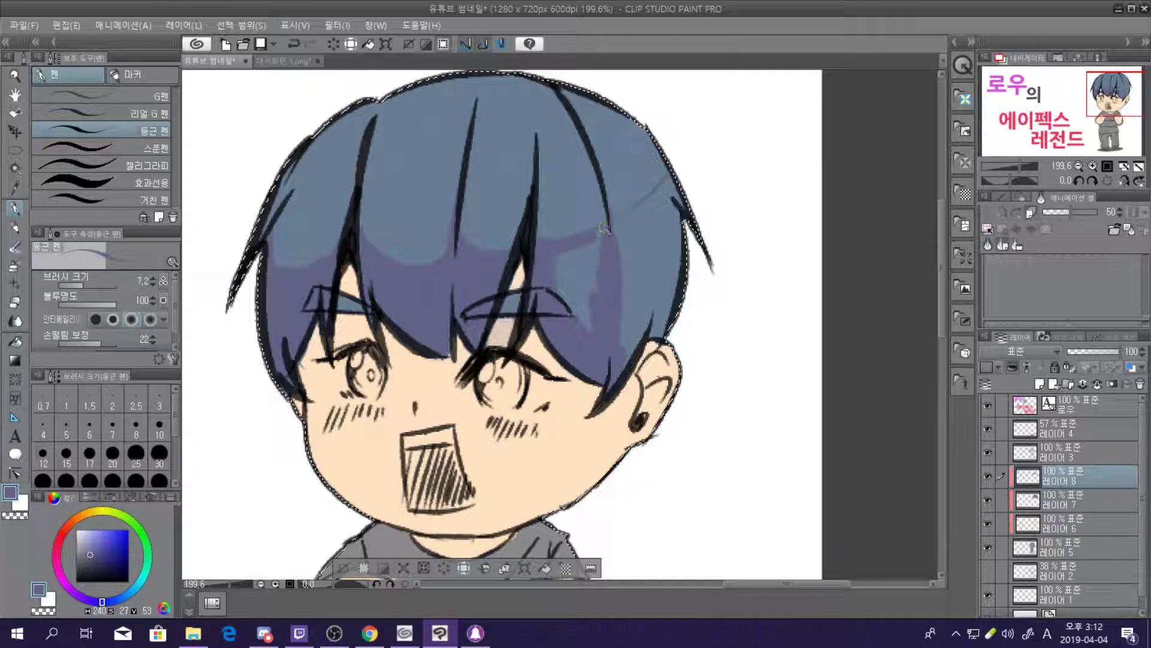
{"action": "left_click_drag", "start_coordinate": [596, 234], "coordinate": [556, 290]}
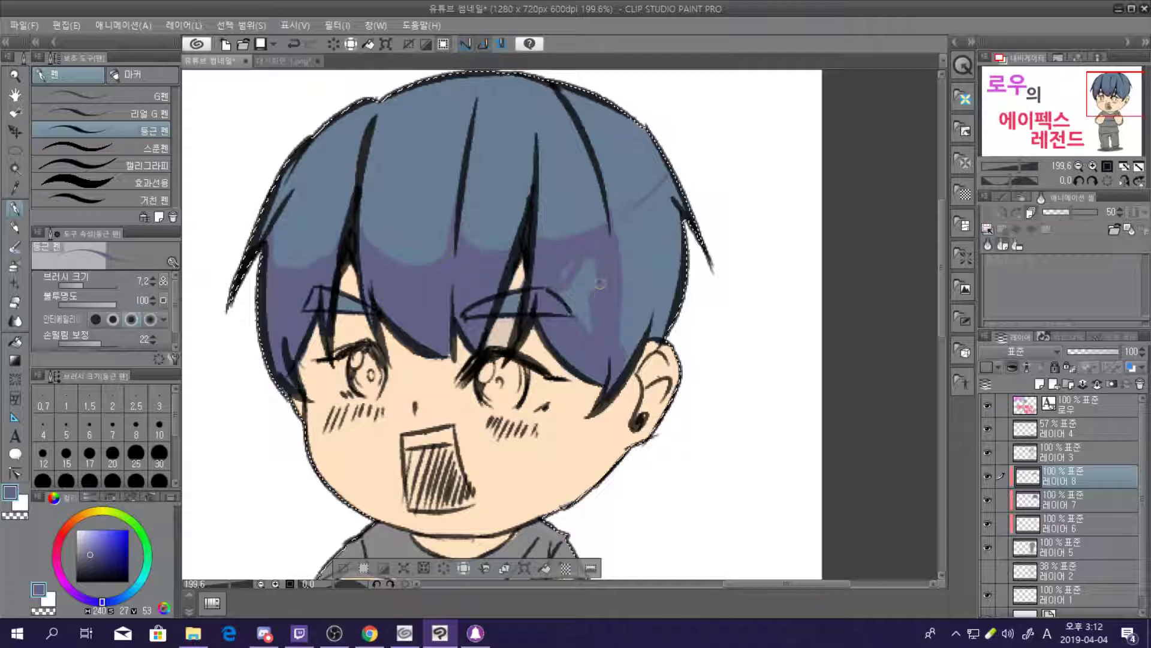
{"action": "mouse_move", "coordinate": [599, 340]}
{"action": "left_mouse_down"}
{"action": "mouse_move", "coordinate": [585, 297]}
{"action": "mouse_move", "coordinate": [571, 318]}
{"action": "left_mouse_up"}
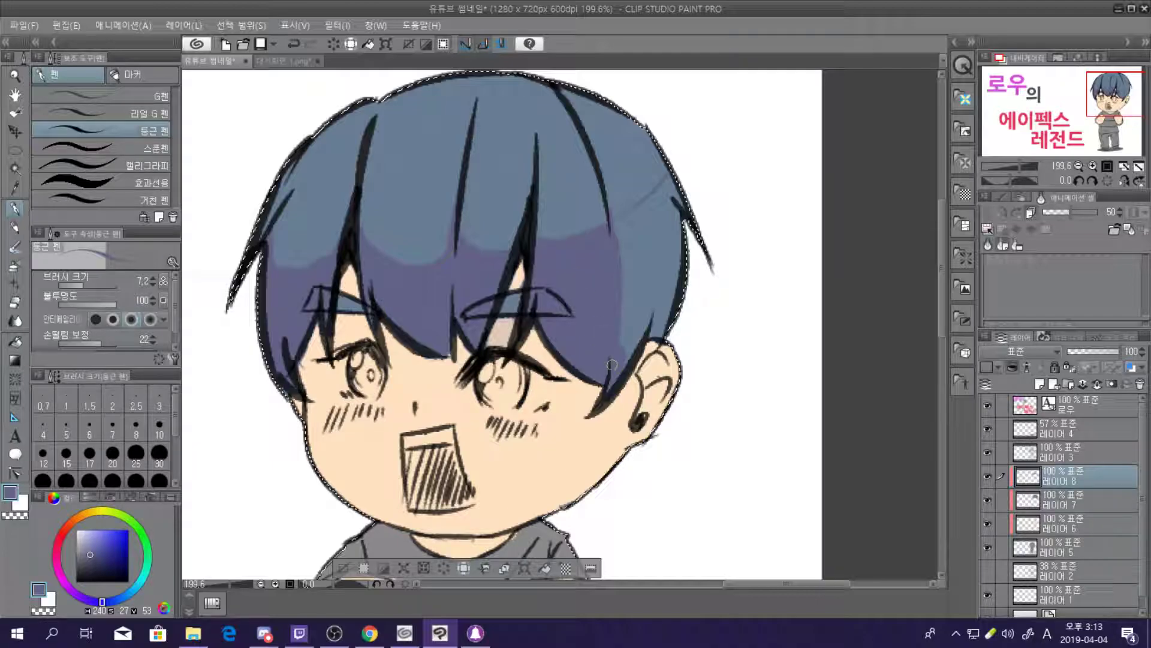
Fill the hair above the ear with the purple shadow, shaping its upper edge as a dip rising to the hair's outer contour
{"action": "left_click_drag", "start_coordinate": [651, 309], "coordinate": [615, 374]}
{"action": "mouse_move", "coordinate": [641, 323]}
{"action": "left_mouse_down"}
{"action": "mouse_move", "coordinate": [670, 177]}
{"action": "mouse_move", "coordinate": [621, 227]}
{"action": "left_mouse_up"}
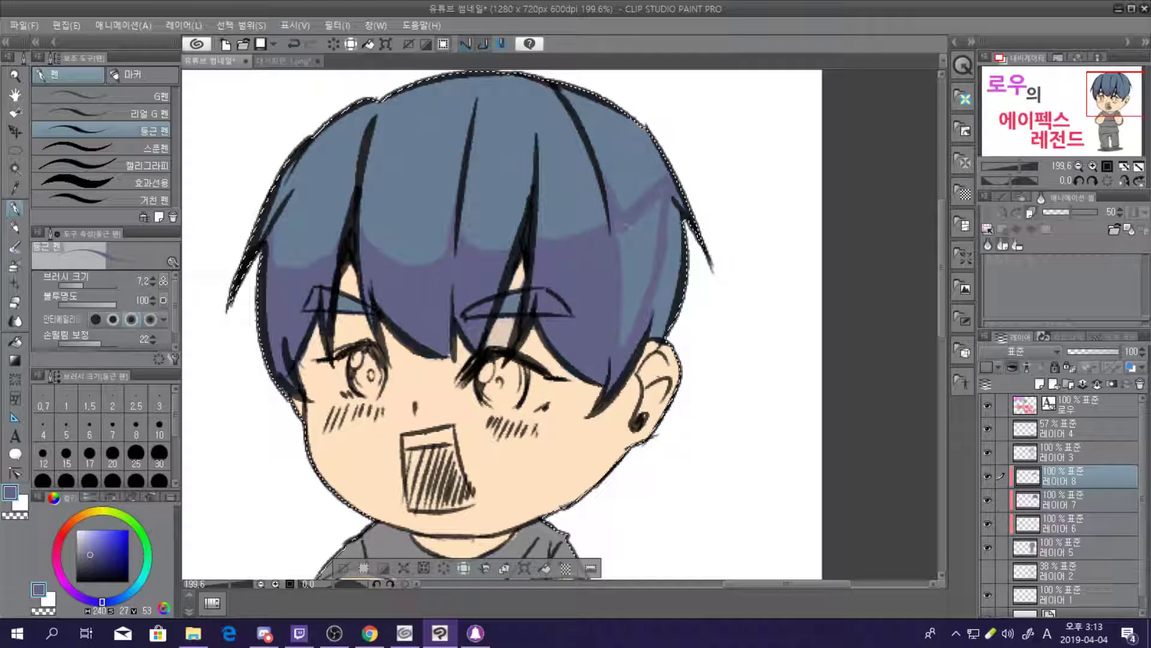
{"action": "left_click_drag", "start_coordinate": [623, 239], "coordinate": [664, 196]}
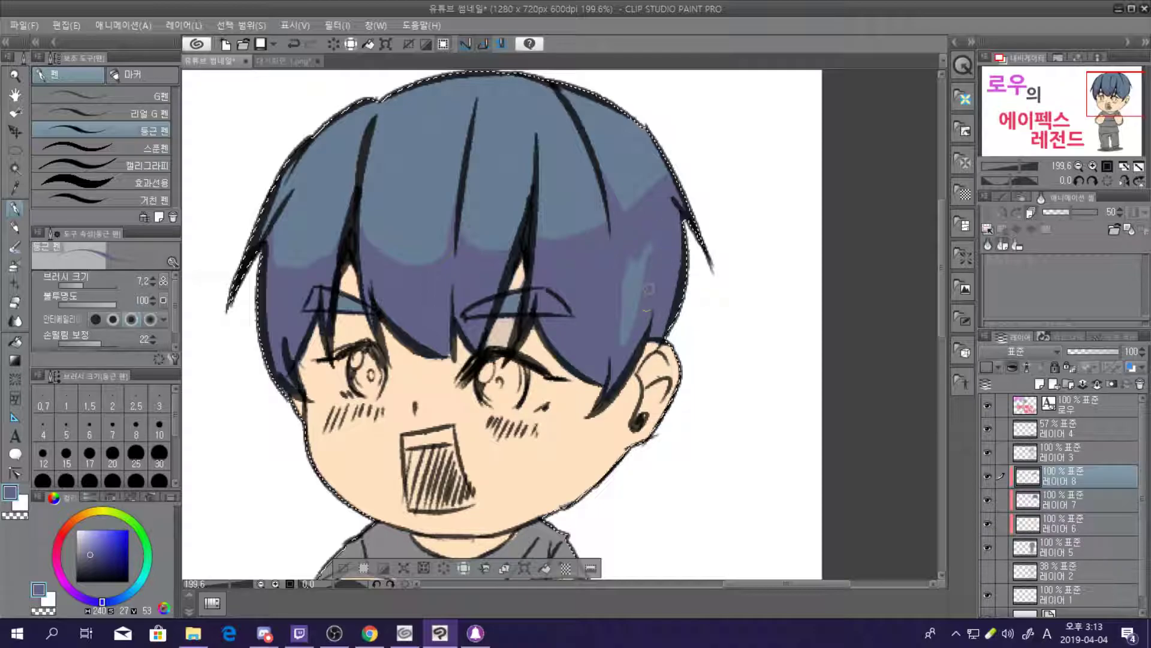
{"action": "left_click_drag", "start_coordinate": [619, 298], "coordinate": [650, 233]}
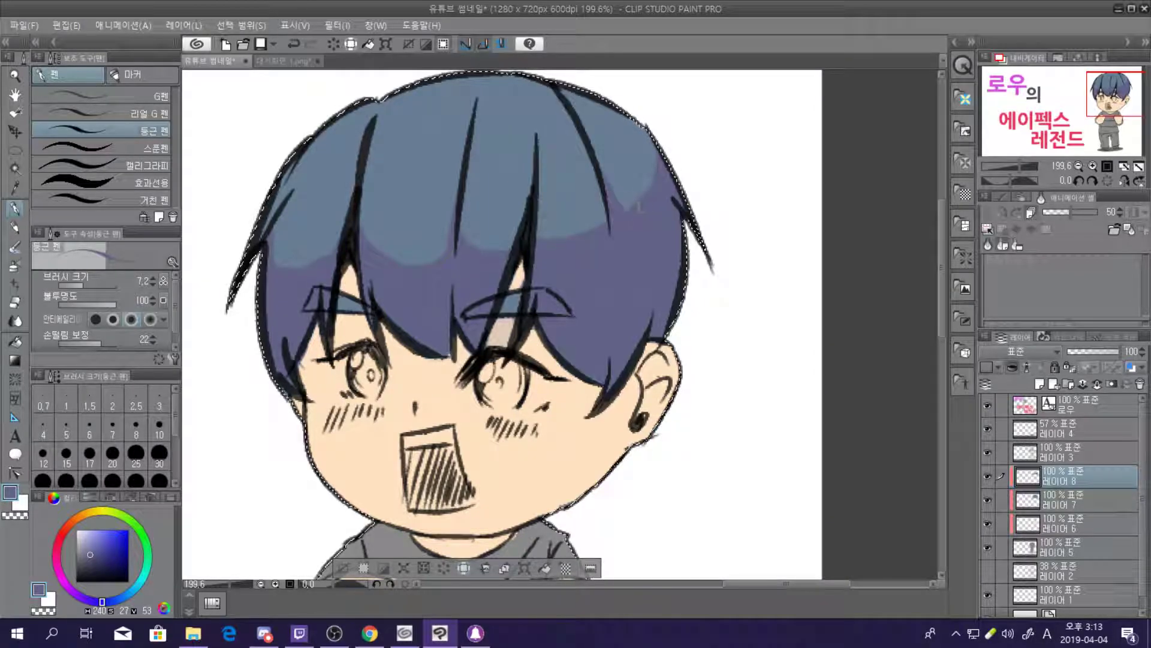
{"action": "scroll", "coordinate": [659, 212], "scroll_direction": "down", "scroll_amount": 5}
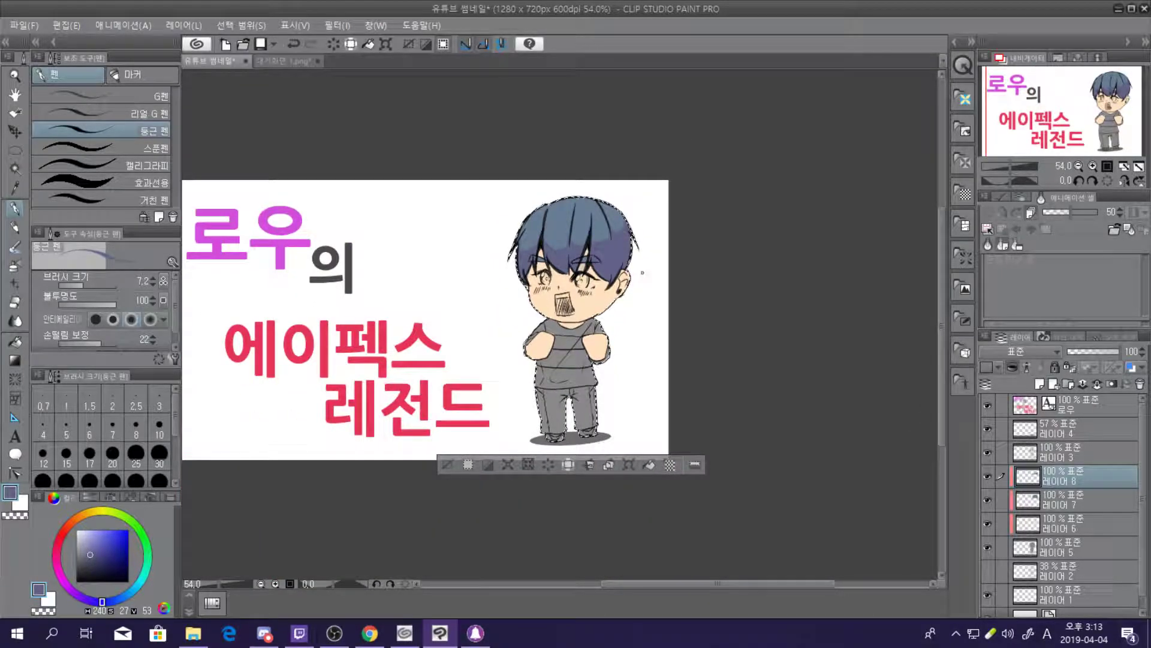
{"action": "scroll", "coordinate": [644, 266], "scroll_direction": "up", "scroll_amount": 2}
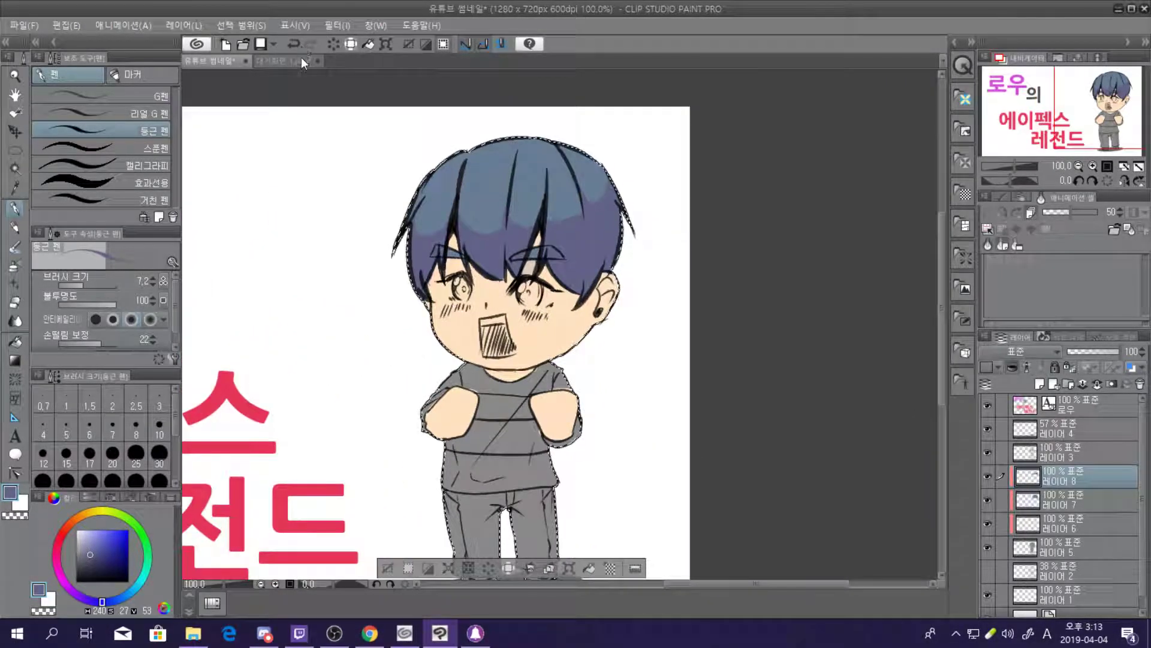
Sample the light purple hair highlight from the character in 대기화면 1.png and return to the thumbnail document
{"action": "left_click", "coordinate": [267, 62]}
{"action": "scroll", "coordinate": [407, 103], "scroll_direction": "up", "scroll_amount": 3}
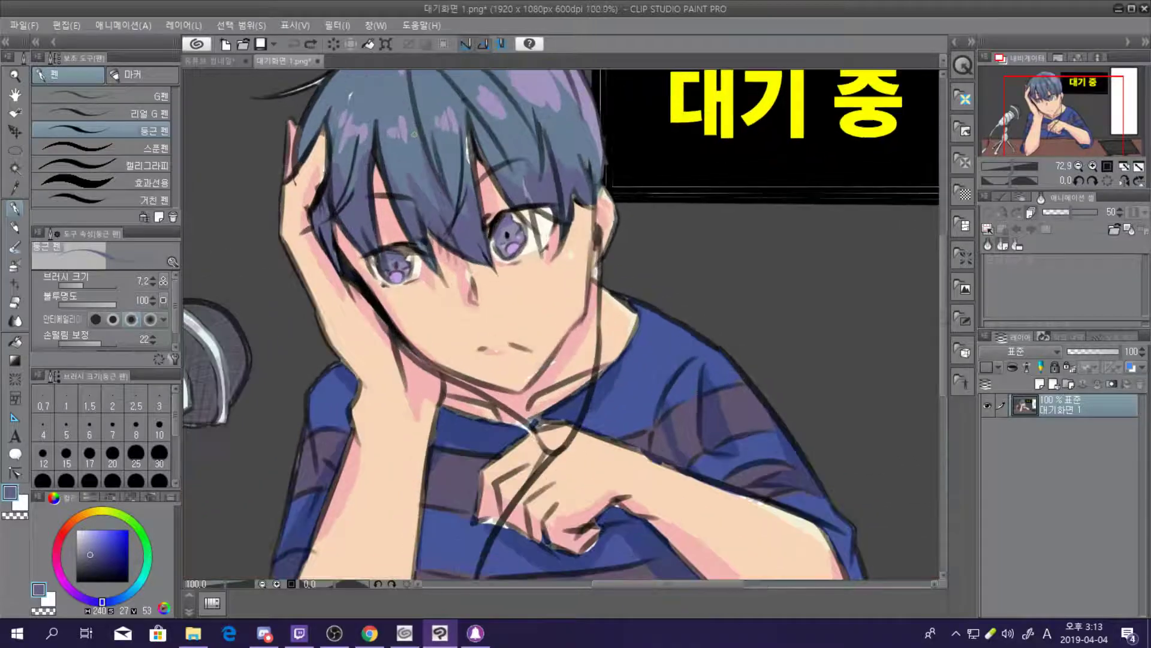
{"action": "left_click", "coordinate": [399, 130], "text": "alt"}
{"action": "scroll", "coordinate": [399, 130], "scroll_direction": "down", "scroll_amount": 3}
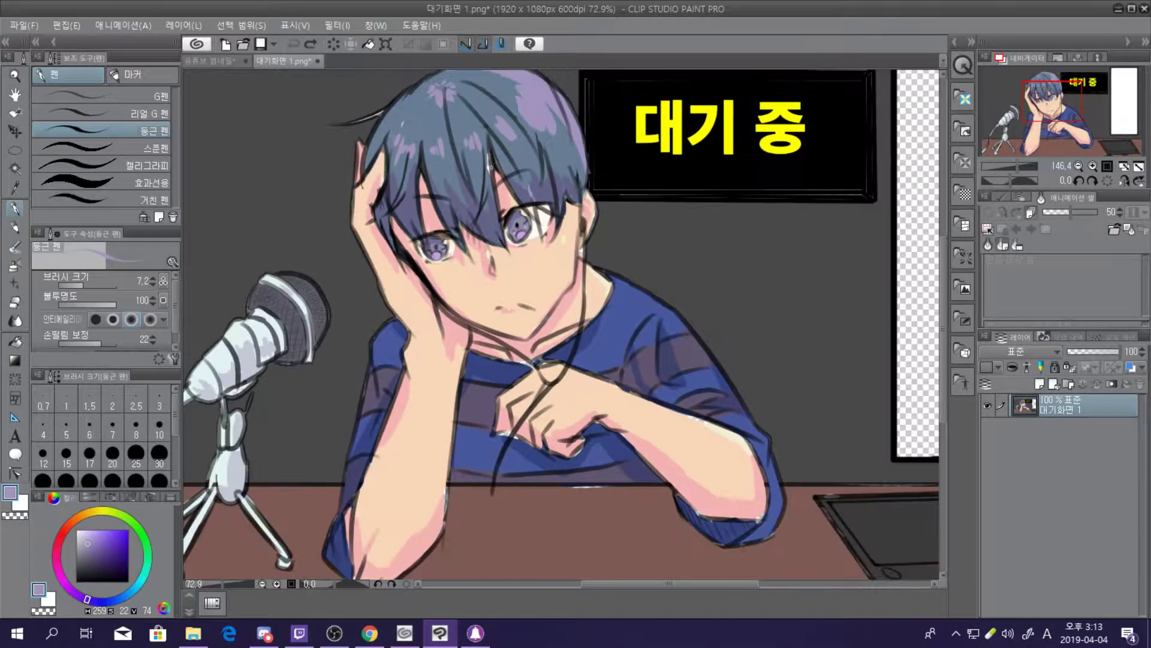
{"action": "left_click", "coordinate": [226, 60]}
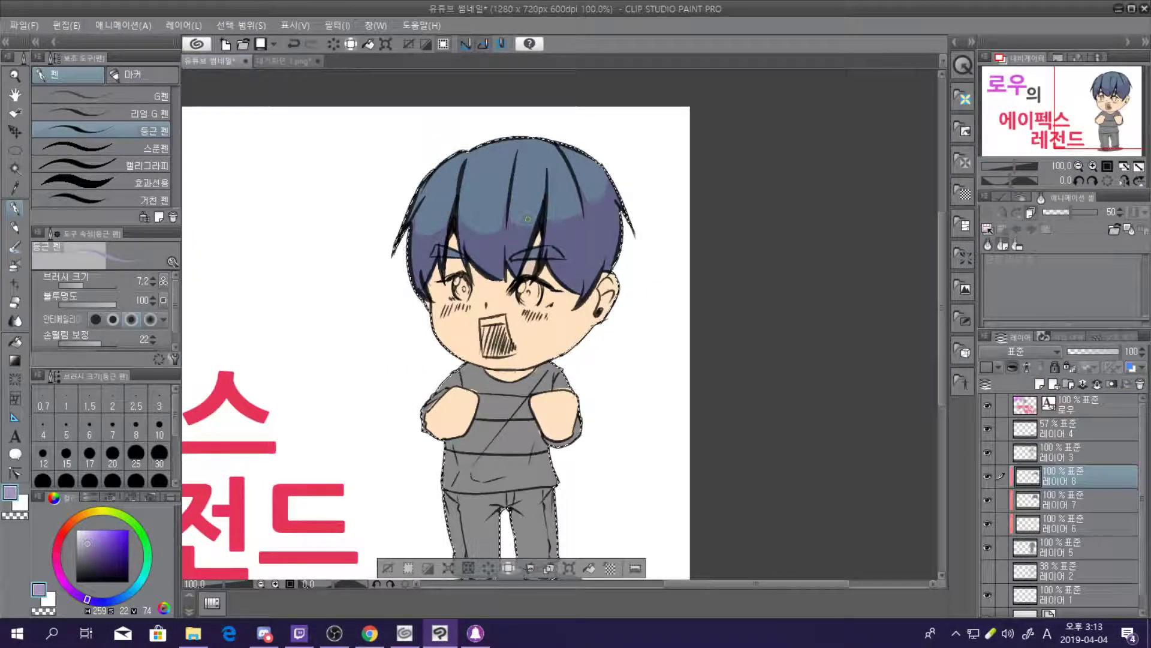
Paint a light purple highlight along the crown's upper-left contour, tapering to a point within the left side lock
{"action": "scroll", "coordinate": [496, 164], "scroll_direction": "up", "scroll_amount": 2}
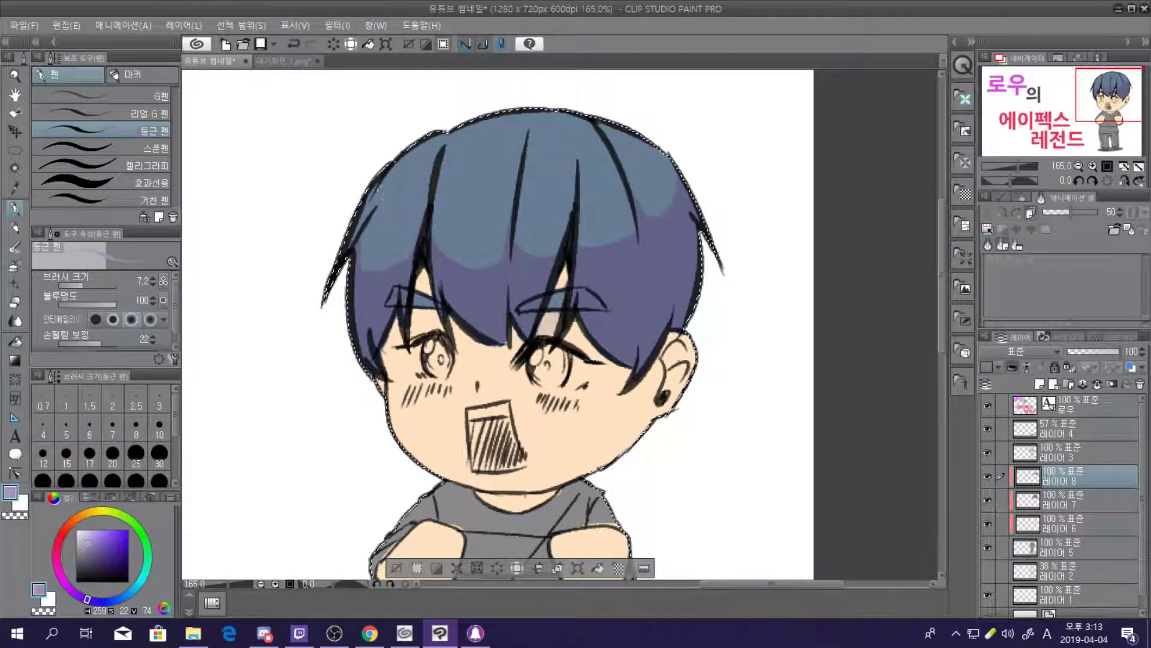
{"action": "mouse_move", "coordinate": [427, 142]}
{"action": "left_mouse_down"}
{"action": "mouse_move", "coordinate": [371, 205]}
{"action": "mouse_move", "coordinate": [483, 123]}
{"action": "left_mouse_up"}
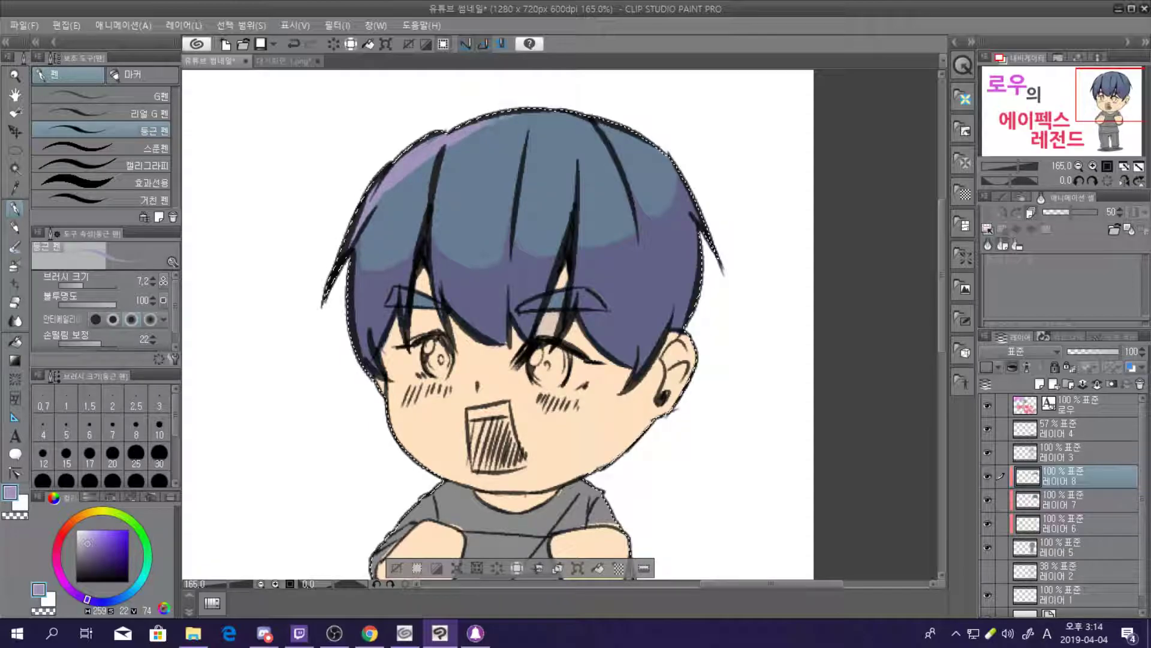
{"action": "mouse_move", "coordinate": [450, 144]}
{"action": "left_mouse_down"}
{"action": "mouse_move", "coordinate": [390, 210]}
{"action": "mouse_move", "coordinate": [393, 195]}
{"action": "left_mouse_up"}
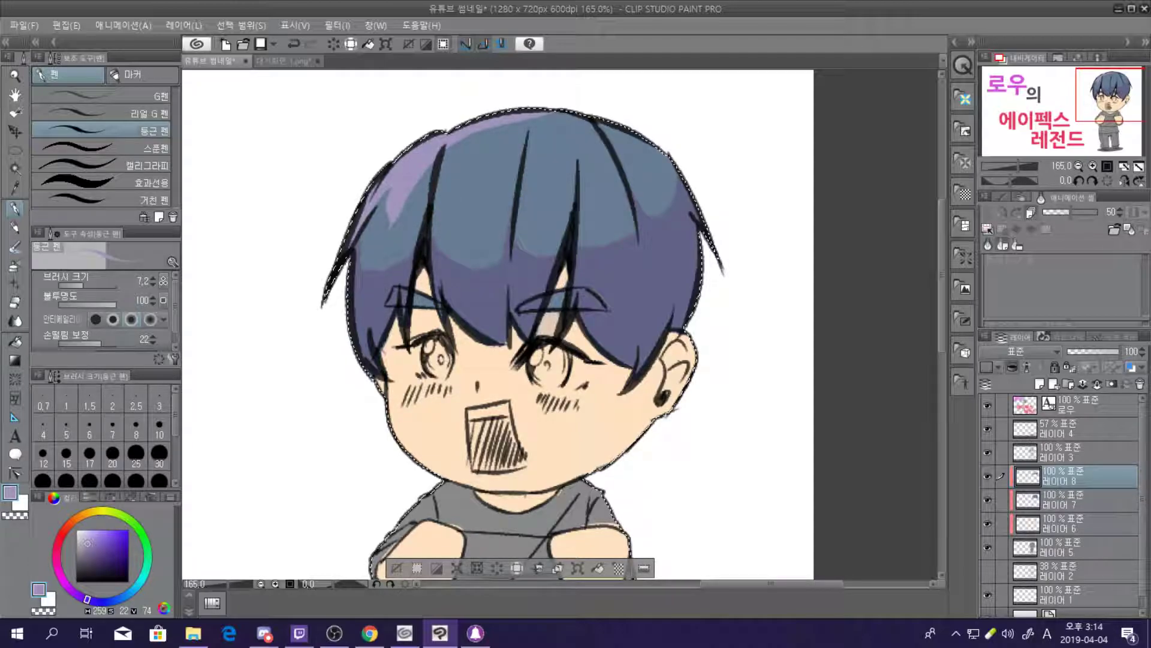
Add a row of small light purple oval highlights across the middle of the fringe, ending above the ear
{"action": "mouse_move", "coordinate": [444, 214]}
{"action": "left_mouse_down"}
{"action": "mouse_move", "coordinate": [457, 196]}
{"action": "mouse_move", "coordinate": [504, 192]}
{"action": "left_mouse_up"}
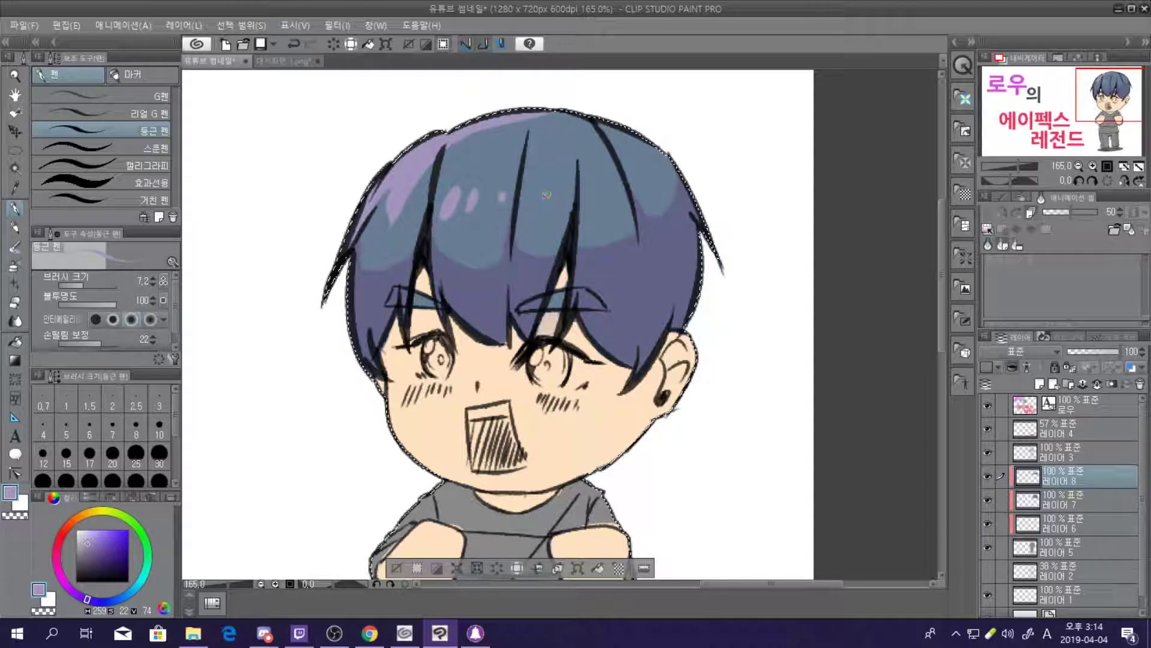
{"action": "left_click_drag", "start_coordinate": [596, 193], "coordinate": [600, 186]}
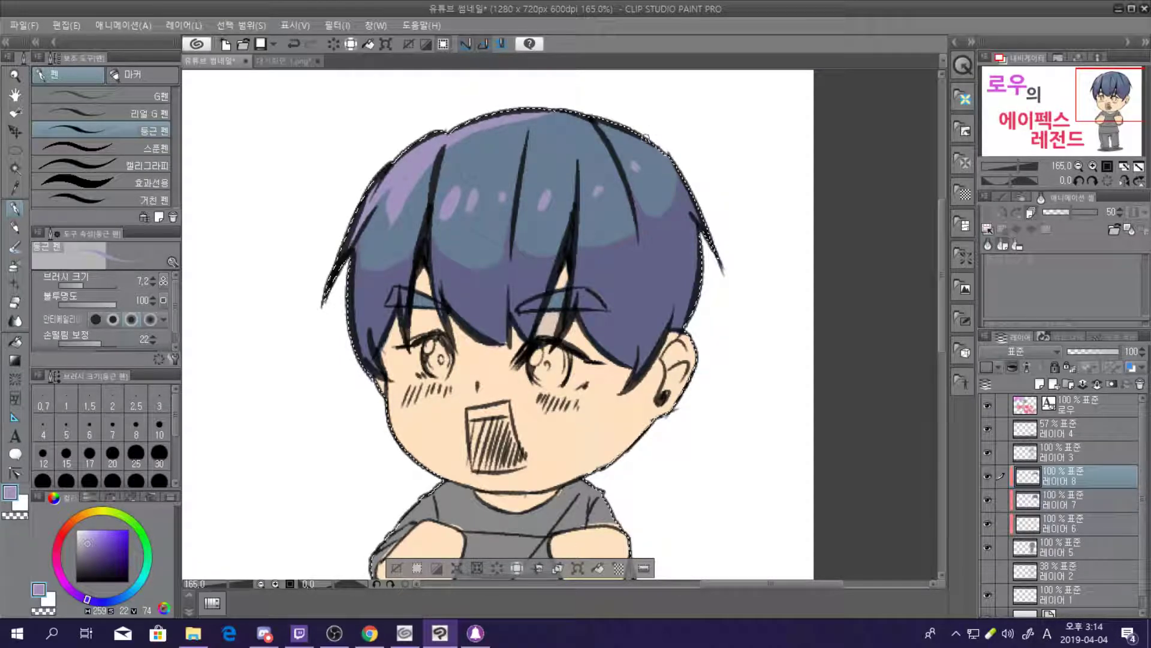
{"action": "scroll", "coordinate": [645, 199], "scroll_direction": "down", "scroll_amount": 2}
{"action": "scroll", "coordinate": [645, 198], "scroll_direction": "up", "scroll_amount": 5}
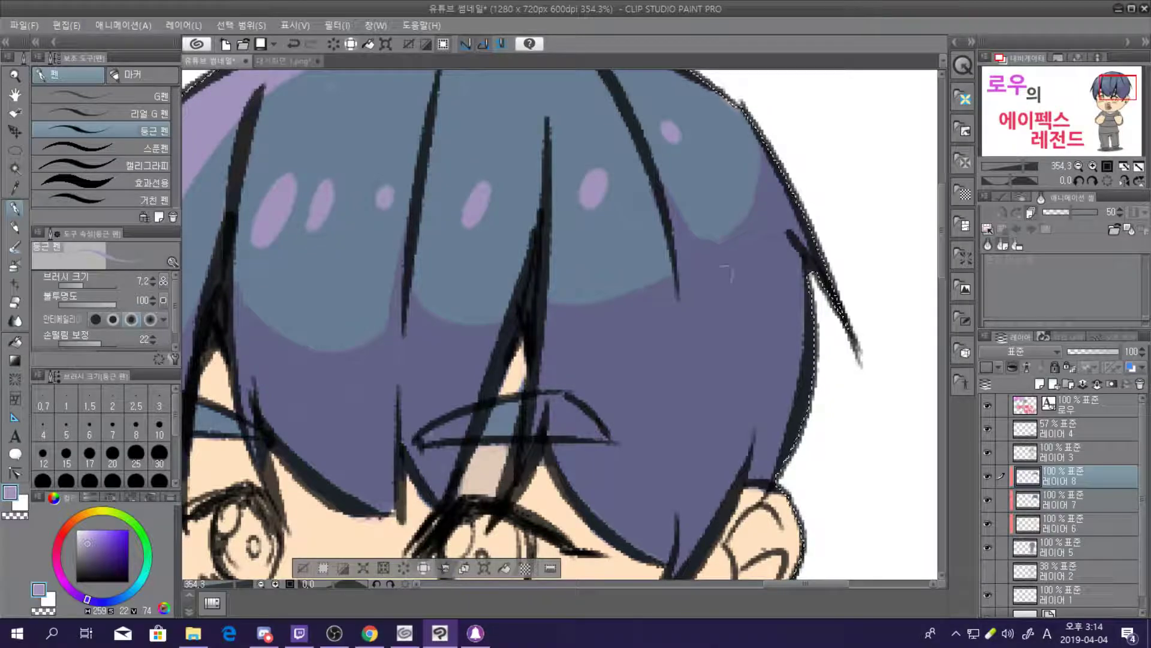
{"action": "scroll", "coordinate": [659, 252], "scroll_direction": "down", "scroll_amount": 3}
{"action": "scroll", "coordinate": [659, 252], "scroll_direction": "down", "scroll_amount": 2}
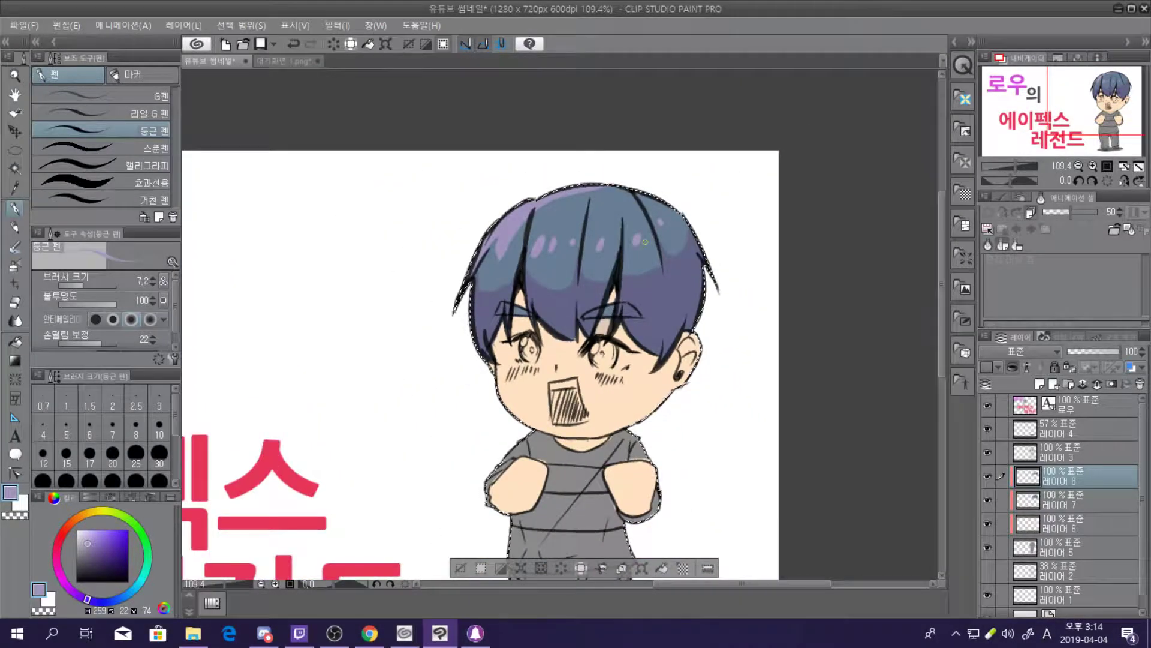
{"action": "scroll", "coordinate": [659, 252], "scroll_direction": "down", "scroll_amount": 2}
{"action": "scroll", "coordinate": [659, 284], "scroll_direction": "up", "scroll_amount": 2}
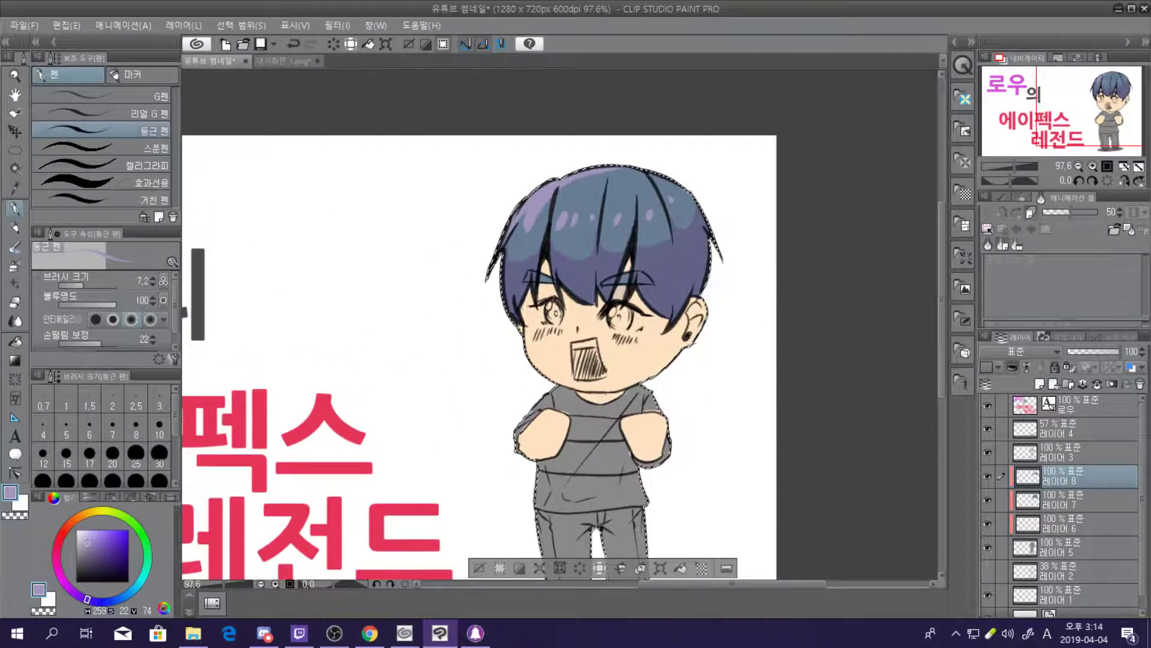
Compare with the hair in 대기화면 1.png and widen the left side lock's highlight with rounded light purple lobes
{"action": "left_click", "coordinate": [279, 62]}
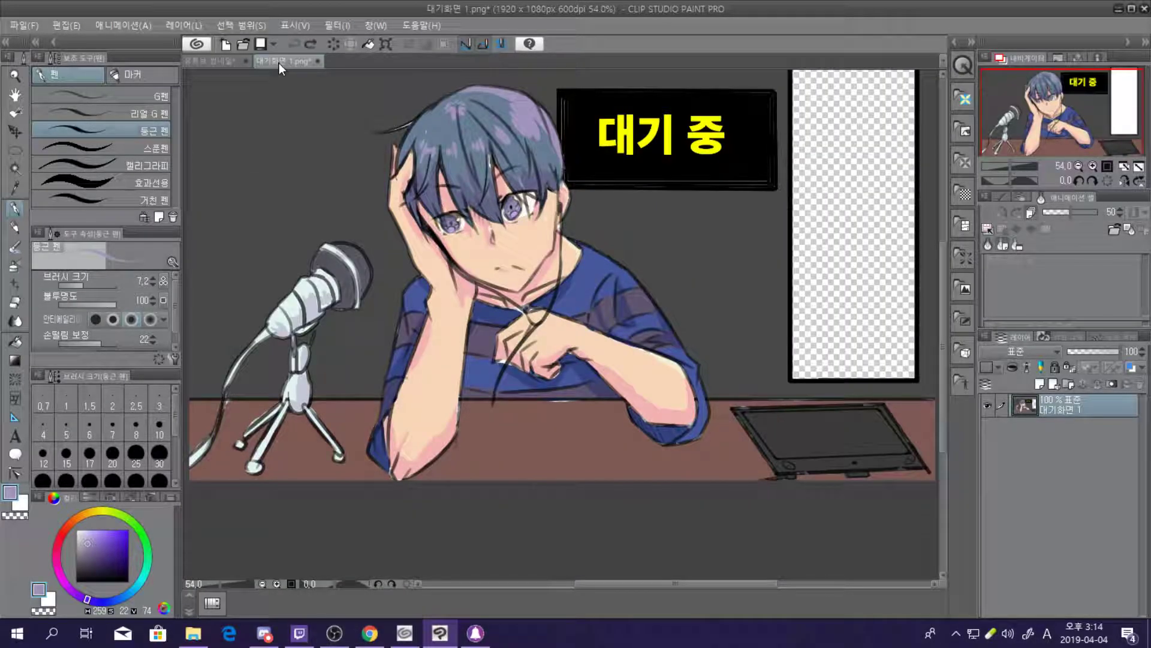
{"action": "left_click", "coordinate": [227, 60]}
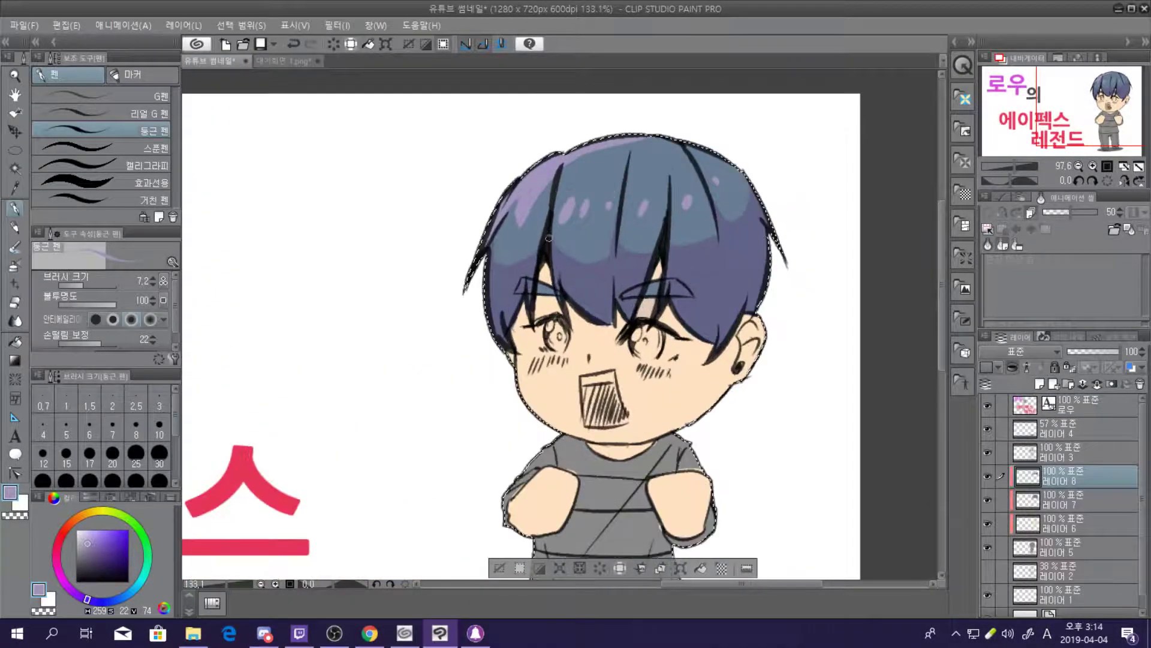
{"action": "scroll", "coordinate": [548, 238], "scroll_direction": "up", "scroll_amount": 2}
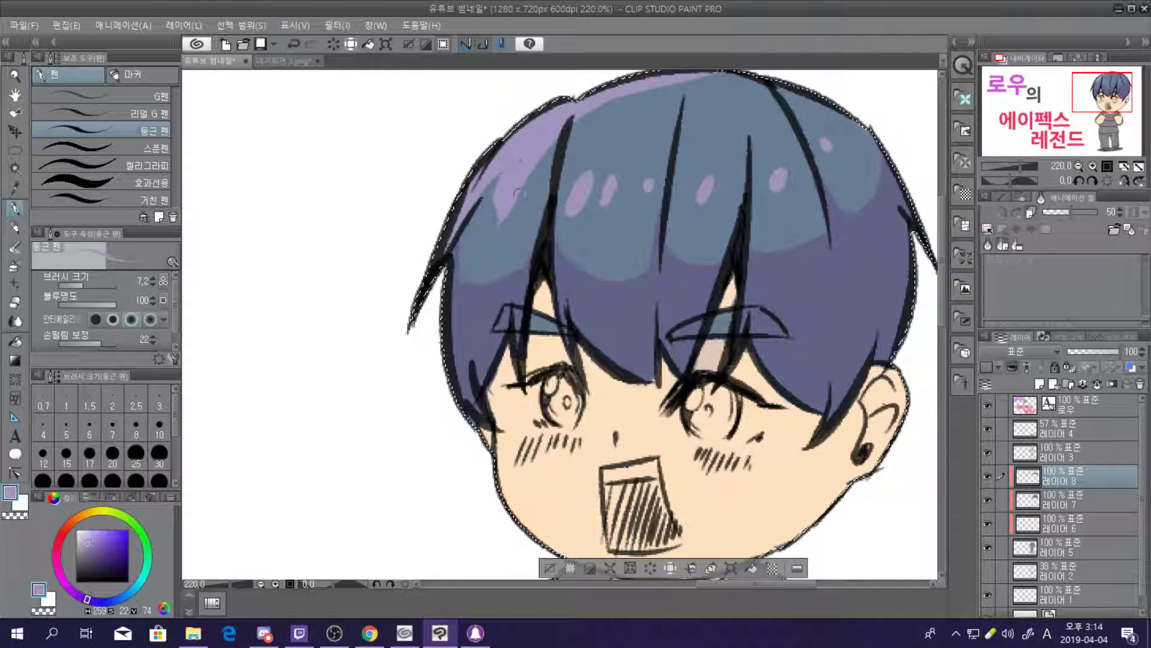
{"action": "mouse_move", "coordinate": [519, 180]}
{"action": "left_mouse_down"}
{"action": "mouse_move", "coordinate": [489, 212]}
{"action": "mouse_move", "coordinate": [513, 184]}
{"action": "left_mouse_up"}
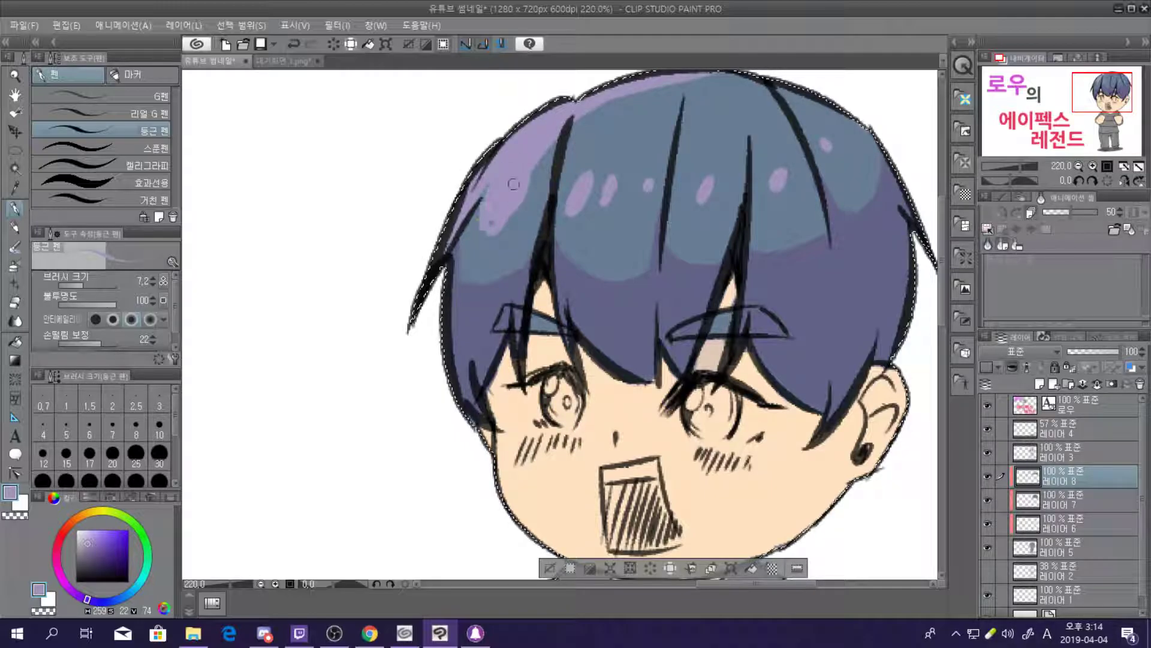
{"action": "left_click_drag", "start_coordinate": [521, 202], "coordinate": [518, 209]}
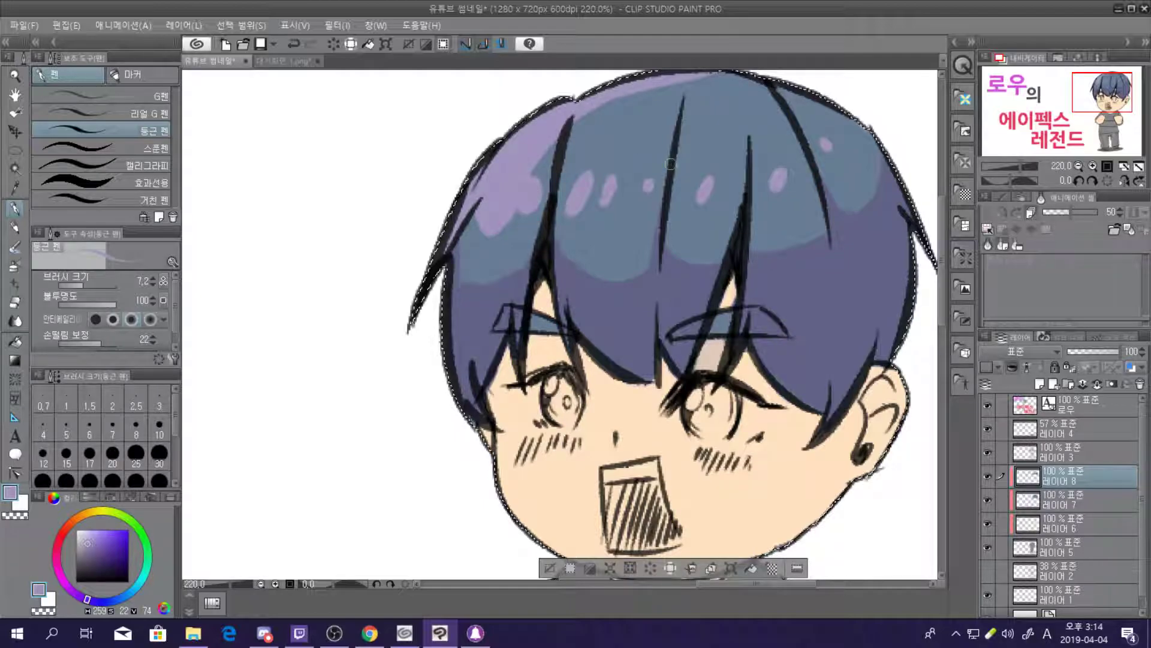
{"action": "scroll", "coordinate": [510, 203], "scroll_direction": "down", "scroll_amount": 5}
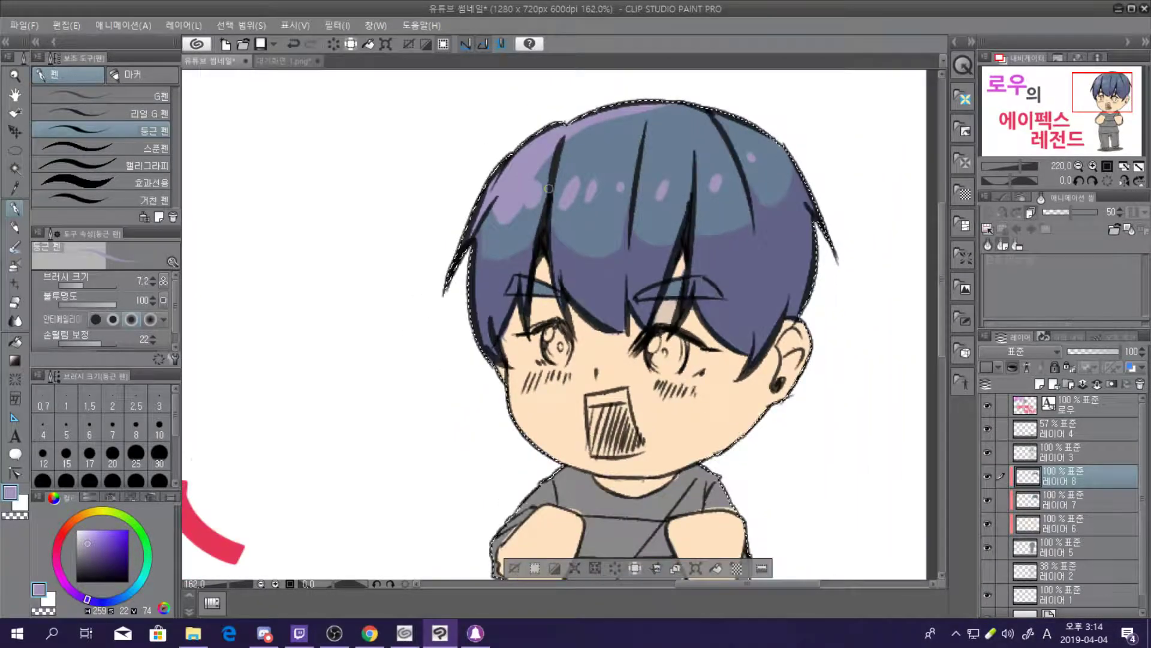
With the 불투명 수채 watercolour brush, blend light purple along the shadow edge of the left side lock and adjacent fringe section
{"action": "scroll", "coordinate": [665, 198], "scroll_direction": "up", "scroll_amount": 5}
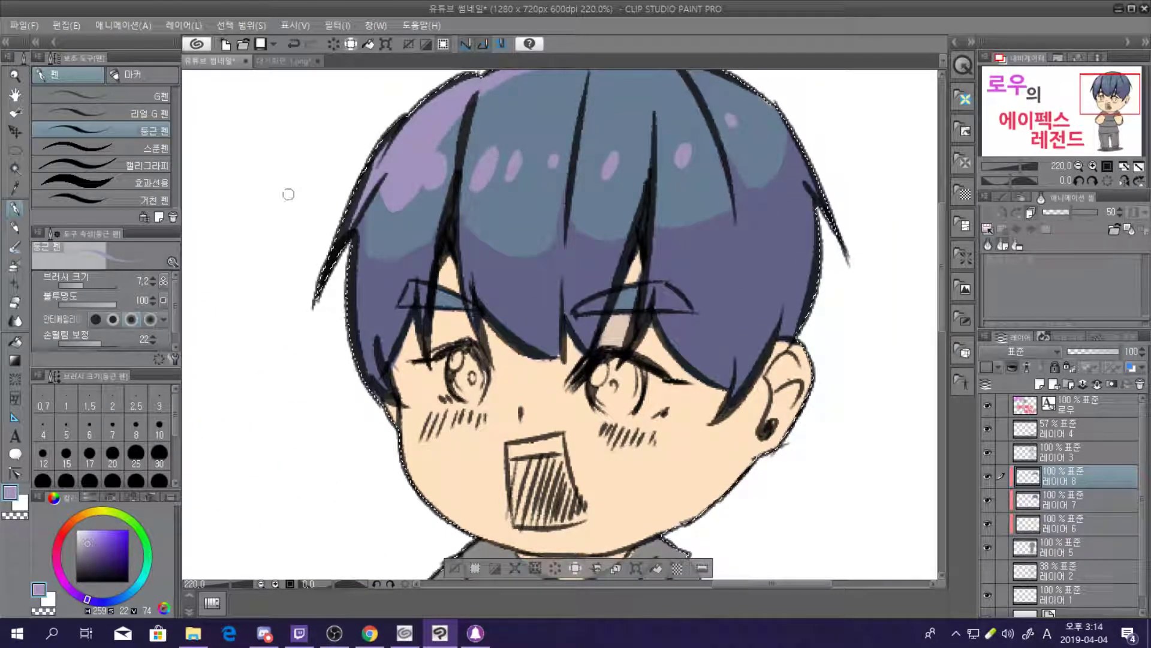
{"action": "left_click", "coordinate": [15, 227]}
{"action": "left_click", "coordinate": [15, 245]}
{"action": "scroll", "coordinate": [393, 245], "scroll_direction": "up", "scroll_amount": 3}
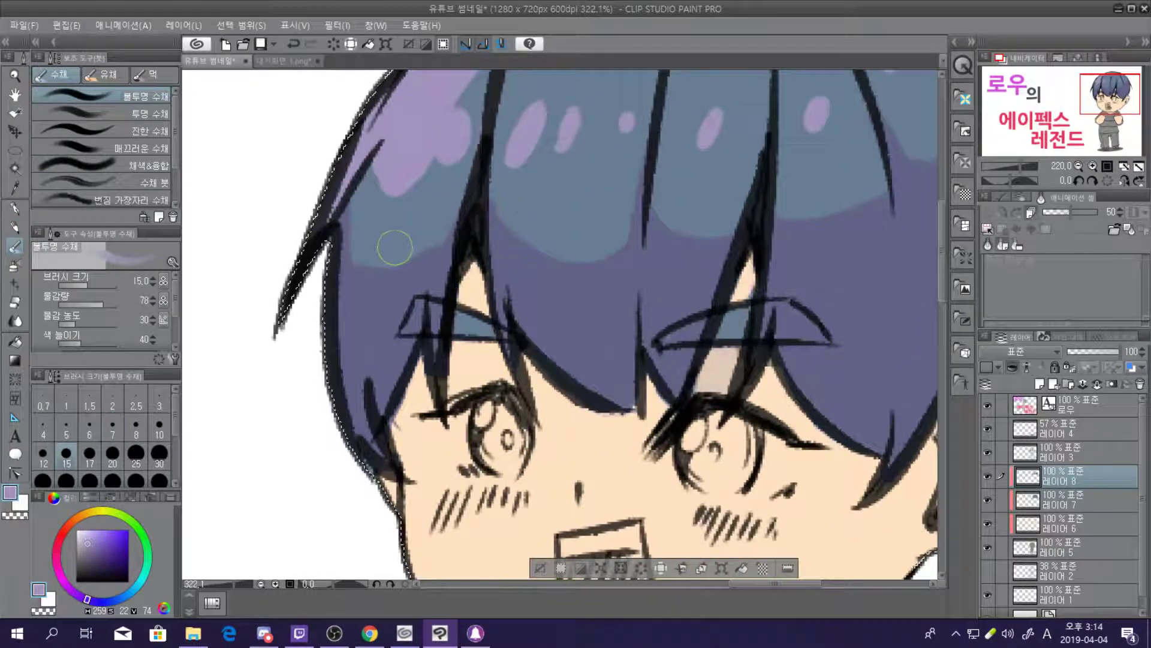
{"action": "mouse_move", "coordinate": [328, 254]}
{"action": "left_mouse_down"}
{"action": "mouse_move", "coordinate": [365, 264]}
{"action": "mouse_move", "coordinate": [408, 245]}
{"action": "left_mouse_up"}
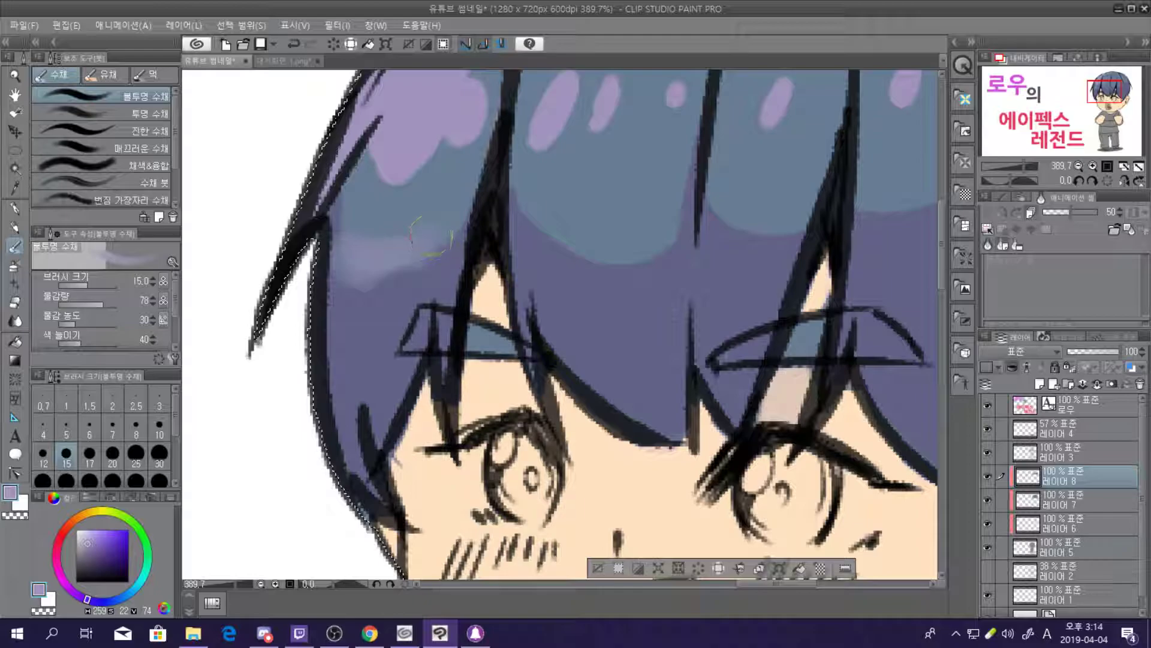
{"action": "mouse_move", "coordinate": [510, 204]}
{"action": "left_mouse_down"}
{"action": "mouse_move", "coordinate": [556, 239]}
{"action": "mouse_move", "coordinate": [610, 262]}
{"action": "mouse_move", "coordinate": [645, 256]}
{"action": "left_mouse_up"}
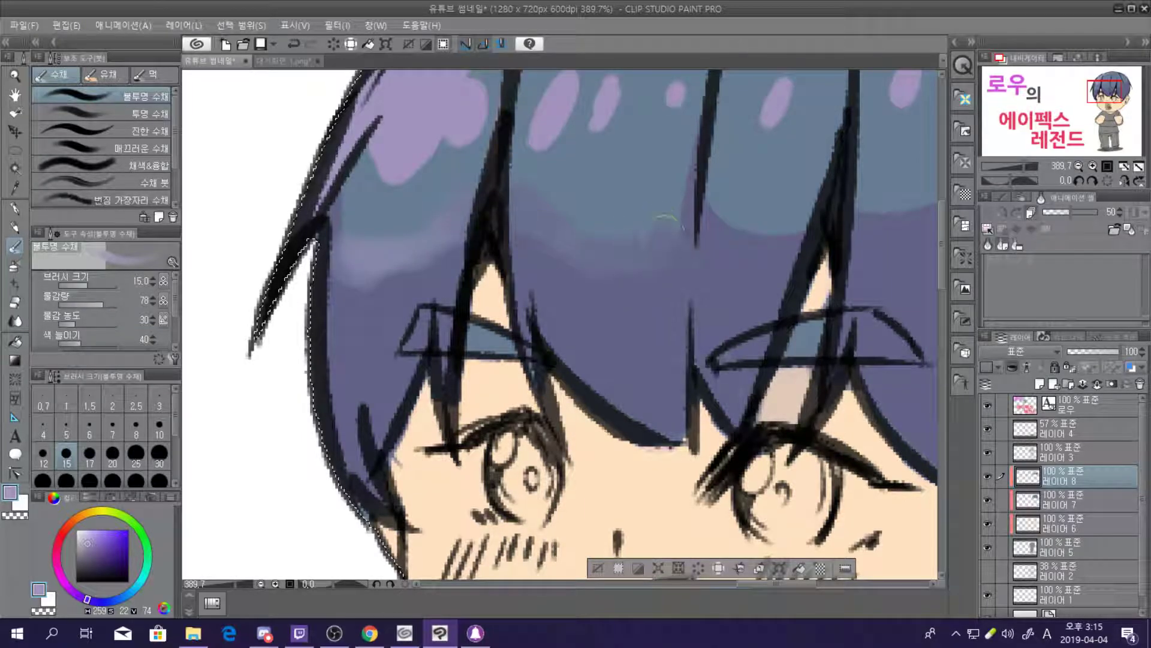
{"action": "scroll", "coordinate": [694, 162], "scroll_direction": "down", "scroll_amount": 10}
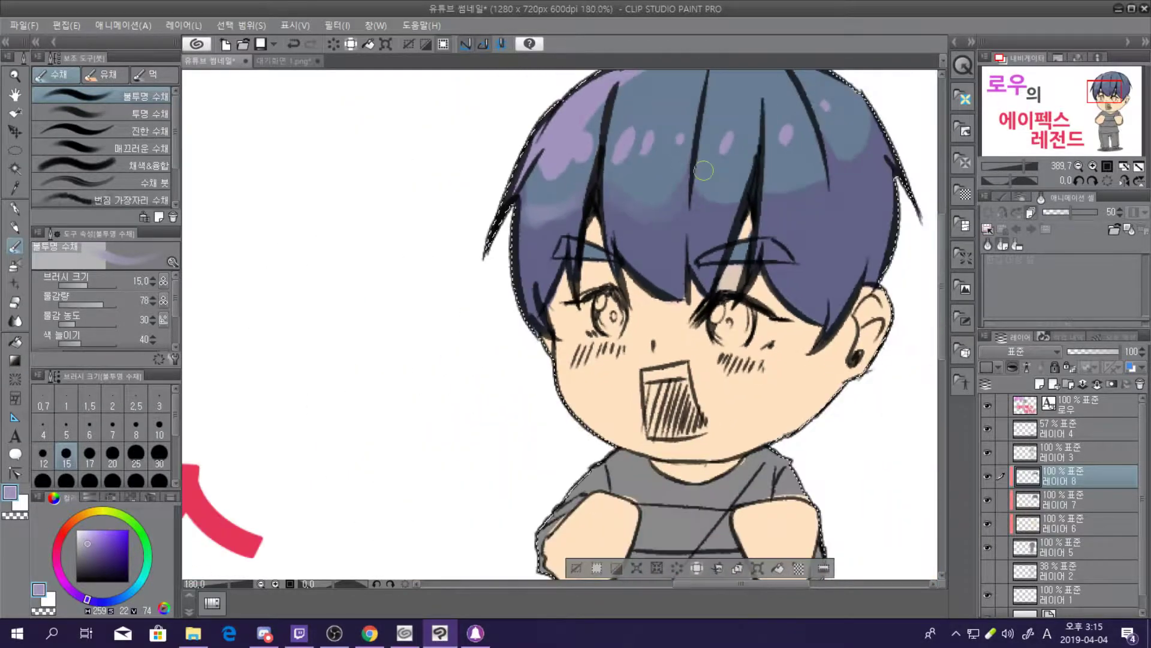
Soften the shadow edge with light purple across the centre lock, the right fringe section and the hair above the ear
{"action": "scroll", "coordinate": [778, 165], "scroll_direction": "up", "scroll_amount": 10}
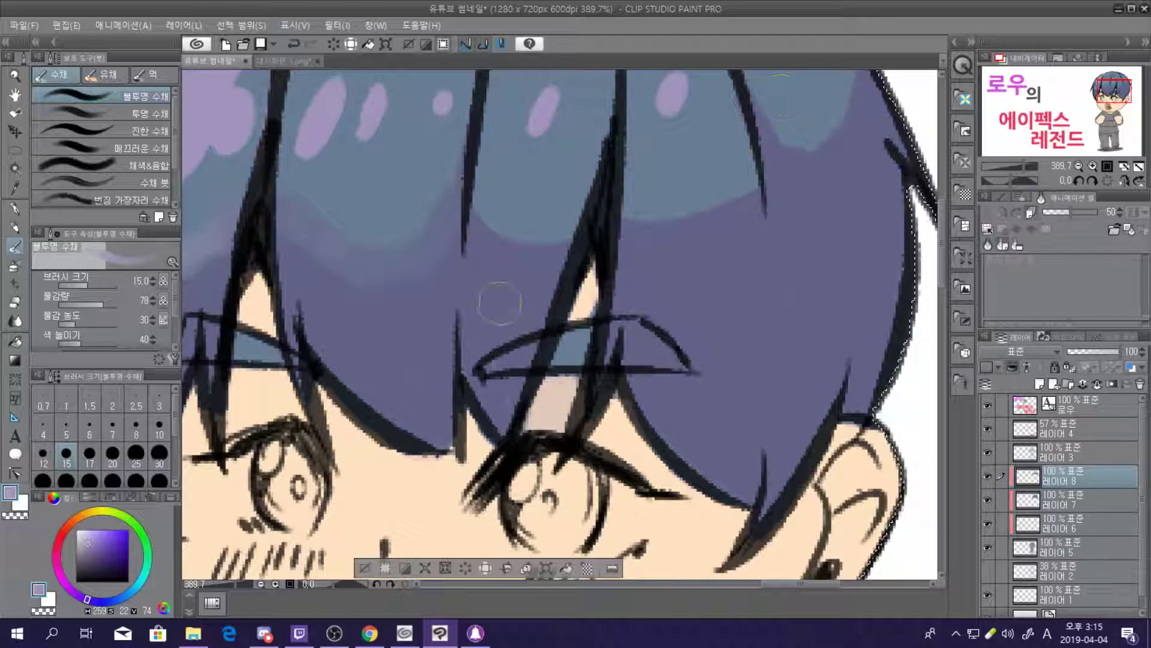
{"action": "mouse_move", "coordinate": [498, 232]}
{"action": "left_mouse_down"}
{"action": "mouse_move", "coordinate": [529, 243]}
{"action": "mouse_move", "coordinate": [544, 227]}
{"action": "mouse_move", "coordinate": [570, 236]}
{"action": "mouse_move", "coordinate": [639, 203]}
{"action": "mouse_move", "coordinate": [640, 223]}
{"action": "mouse_move", "coordinate": [683, 218]}
{"action": "mouse_move", "coordinate": [693, 203]}
{"action": "mouse_move", "coordinate": [735, 195]}
{"action": "left_mouse_up"}
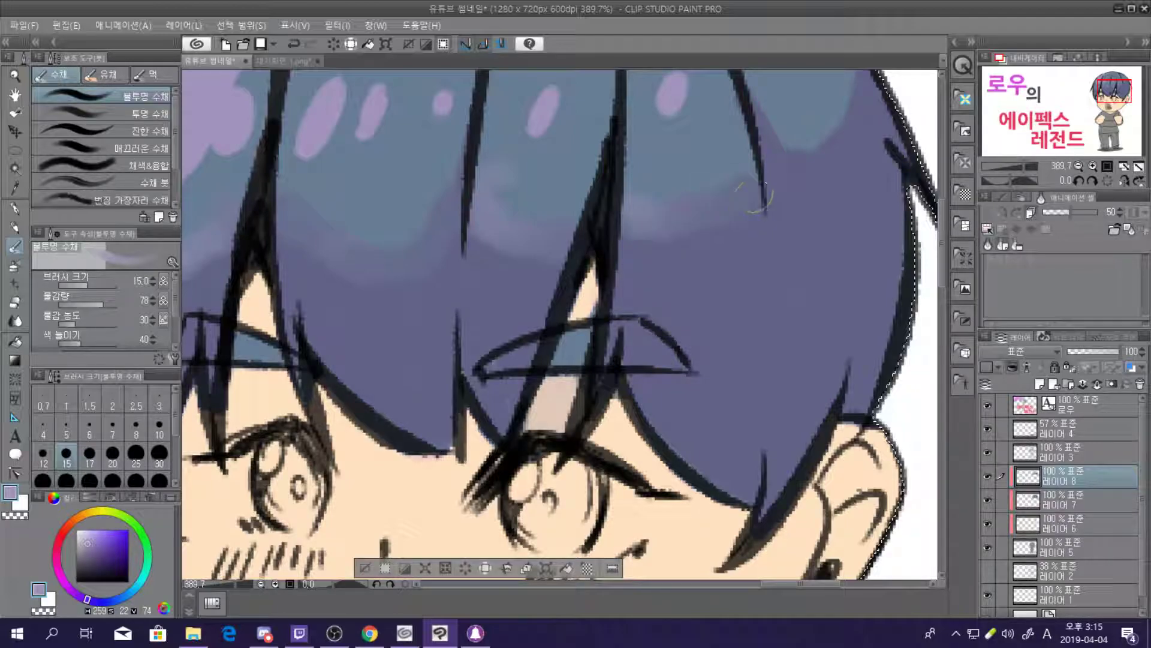
{"action": "scroll", "coordinate": [739, 198], "scroll_direction": "down", "scroll_amount": 5}
{"action": "scroll", "coordinate": [842, 160], "scroll_direction": "up", "scroll_amount": 5}
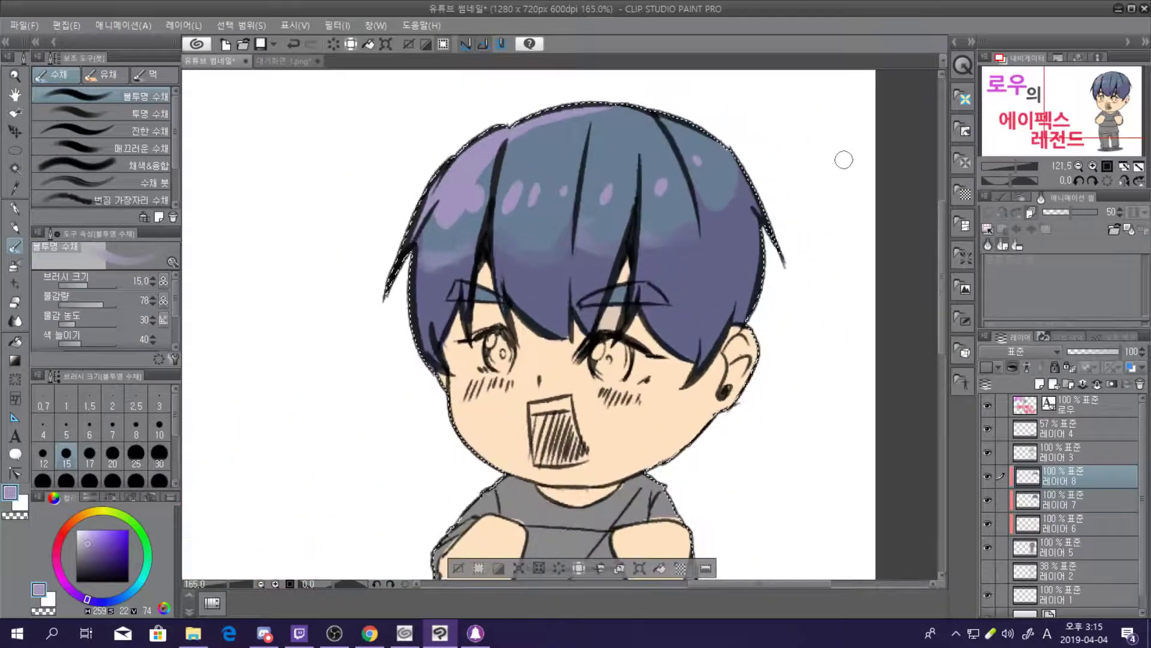
{"action": "mouse_move", "coordinate": [660, 241]}
{"action": "left_mouse_down"}
{"action": "mouse_move", "coordinate": [612, 195]}
{"action": "mouse_move", "coordinate": [637, 240]}
{"action": "left_mouse_up"}
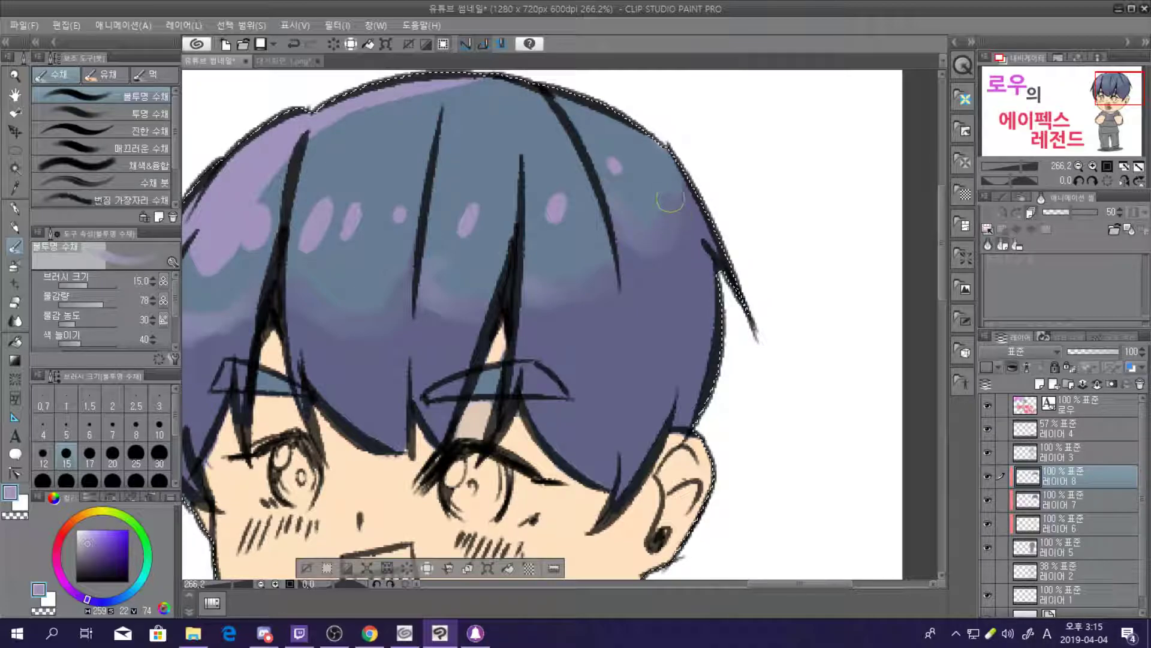
{"action": "scroll", "coordinate": [511, 280], "scroll_direction": "down", "scroll_amount": 8}
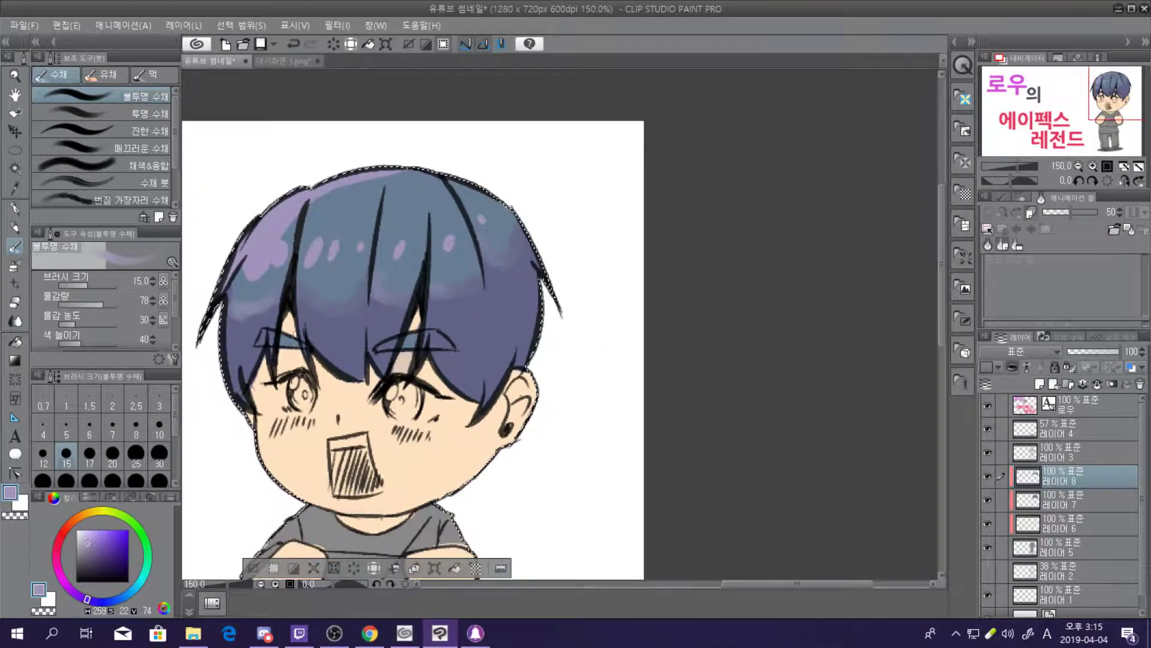
{"action": "scroll", "coordinate": [511, 279], "scroll_direction": "down", "scroll_amount": 2}
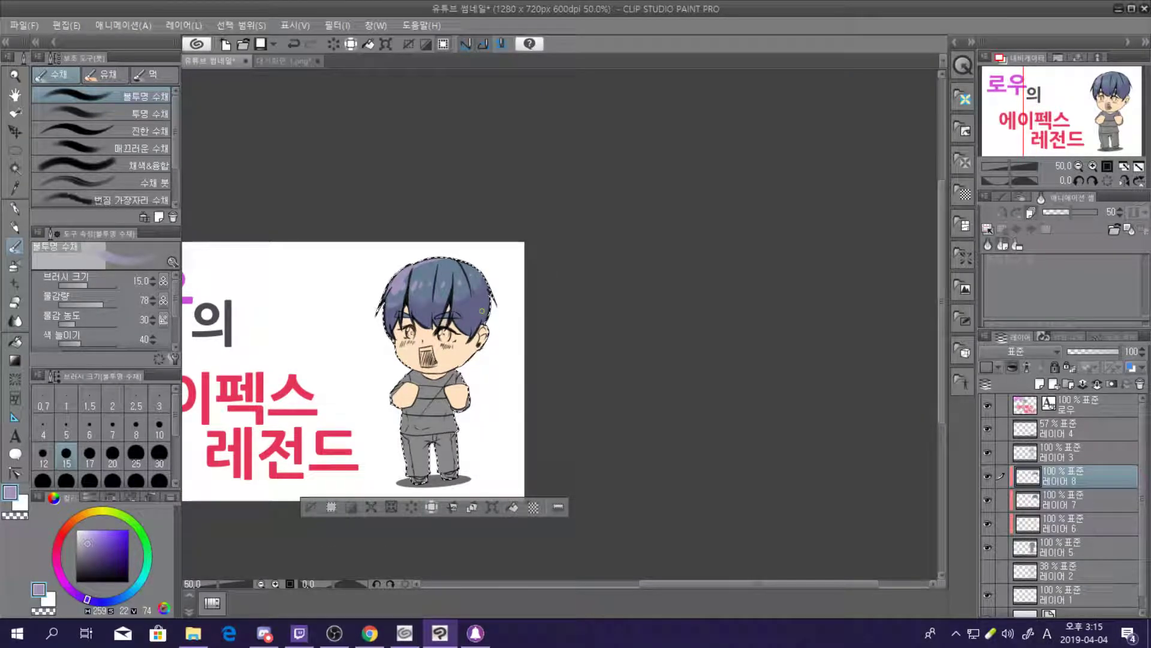
Sample the dark purple hair shadow and paint over the blue parts of both eyebrows between the fringe strands
{"action": "scroll", "coordinate": [482, 311], "scroll_direction": "up", "scroll_amount": 7}
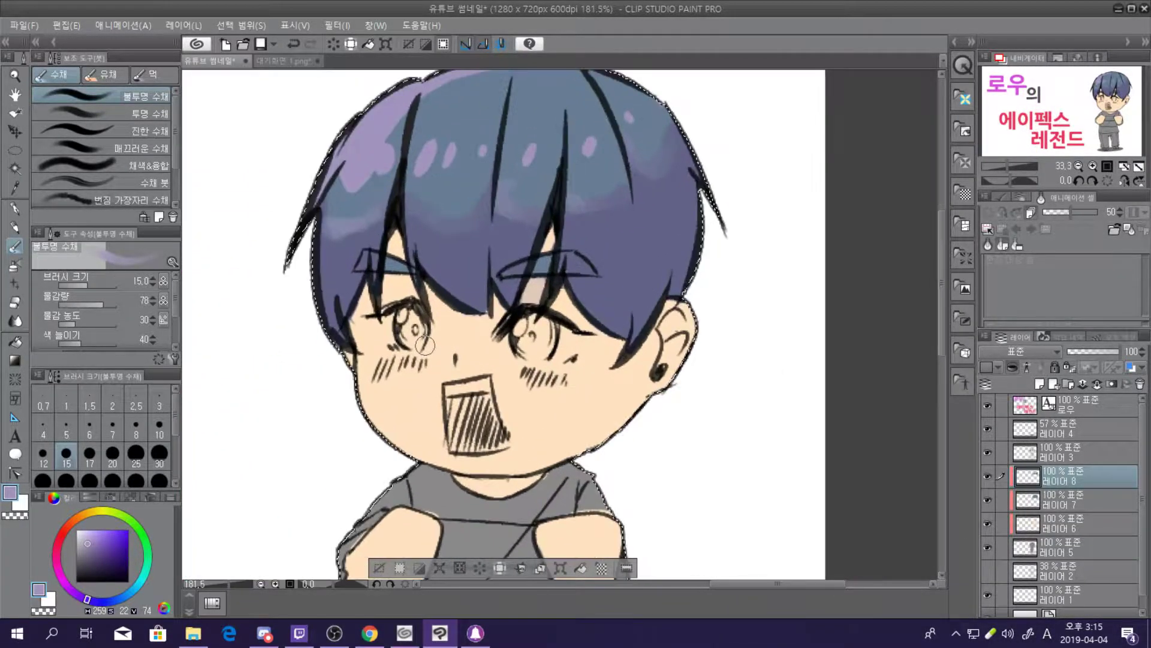
{"action": "scroll", "coordinate": [426, 343], "scroll_direction": "up", "scroll_amount": 2}
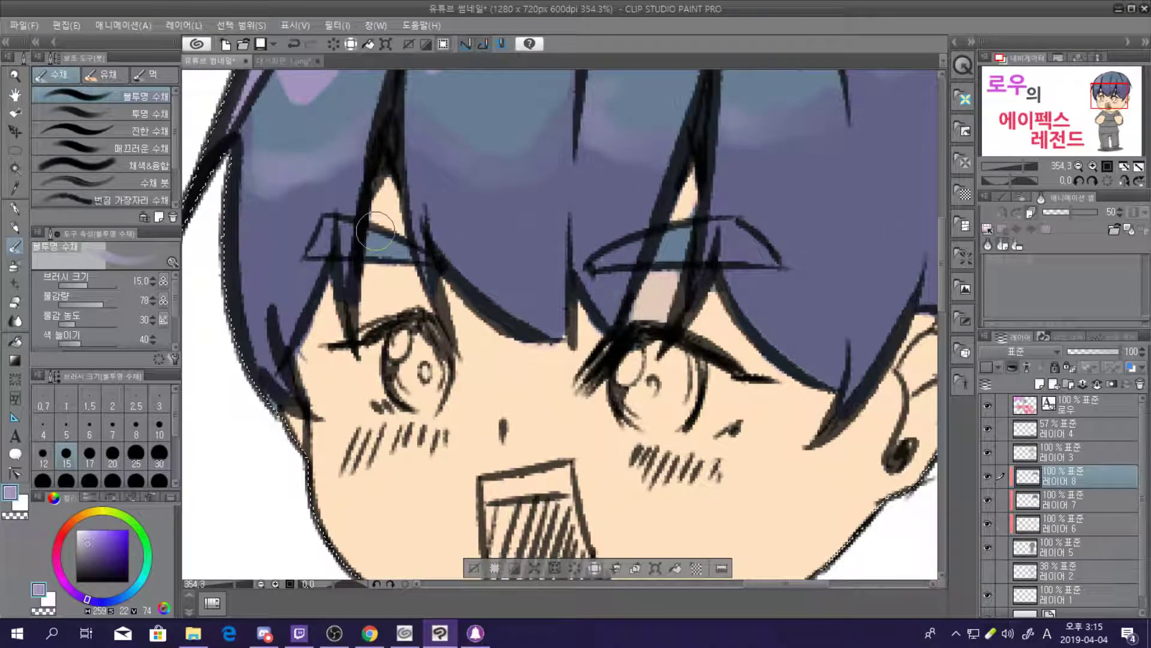
{"action": "left_click", "coordinate": [286, 229], "text": "alt"}
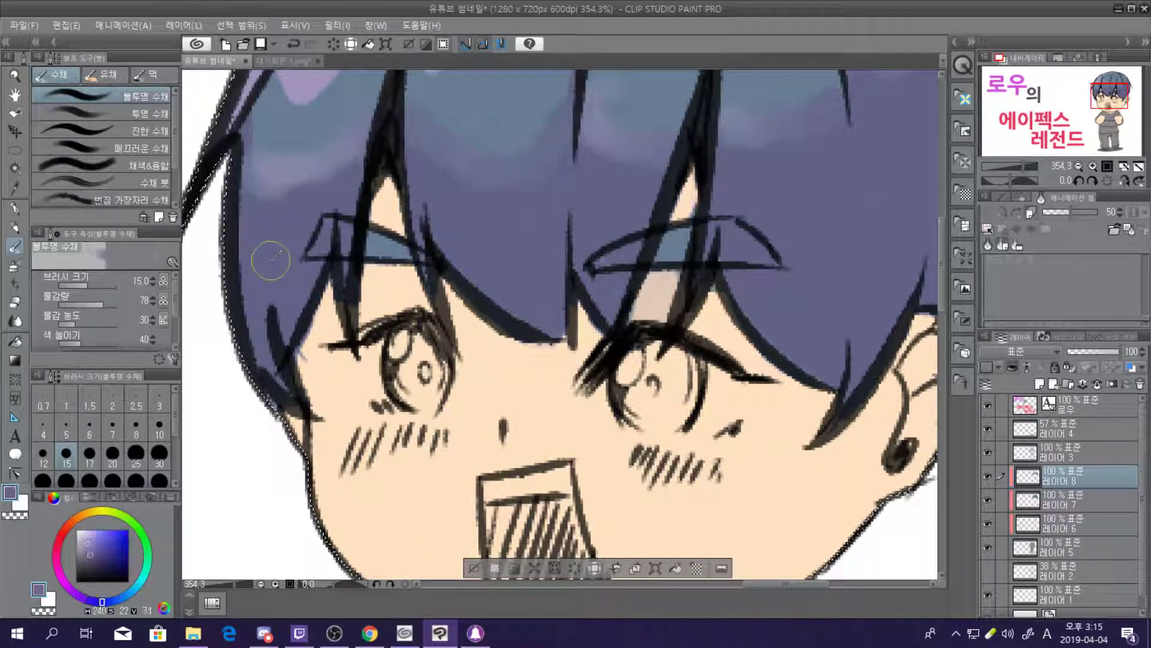
{"action": "mouse_move", "coordinate": [354, 234]}
{"action": "left_mouse_down"}
{"action": "mouse_move", "coordinate": [384, 240]}
{"action": "mouse_move", "coordinate": [378, 251]}
{"action": "mouse_move", "coordinate": [394, 247]}
{"action": "left_mouse_up"}
{"action": "mouse_move", "coordinate": [678, 222]}
{"action": "left_mouse_down"}
{"action": "mouse_move", "coordinate": [636, 252]}
{"action": "mouse_move", "coordinate": [688, 238]}
{"action": "left_mouse_up"}
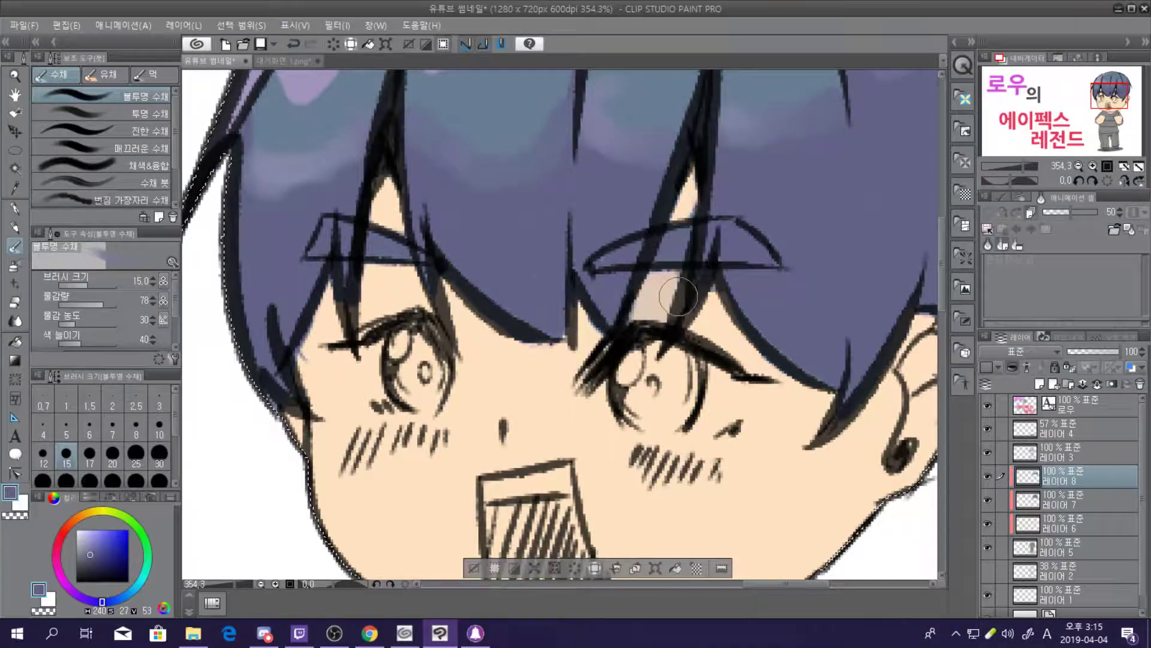
{"action": "scroll", "coordinate": [707, 252], "scroll_direction": "down", "scroll_amount": 2}
{"action": "scroll", "coordinate": [722, 268], "scroll_direction": "down", "scroll_amount": 6}
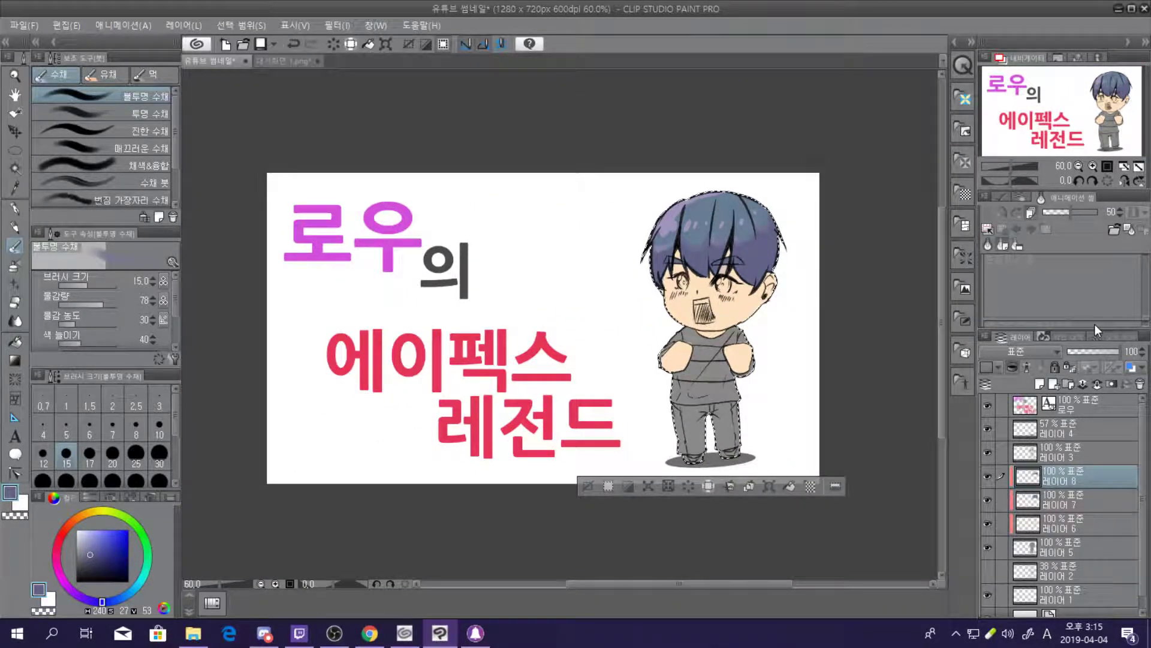
Sample the pink skin shadow beneath the fringe of the character in 대기화면 1.png
{"action": "scroll", "coordinate": [816, 311], "scroll_direction": "up", "scroll_amount": 5}
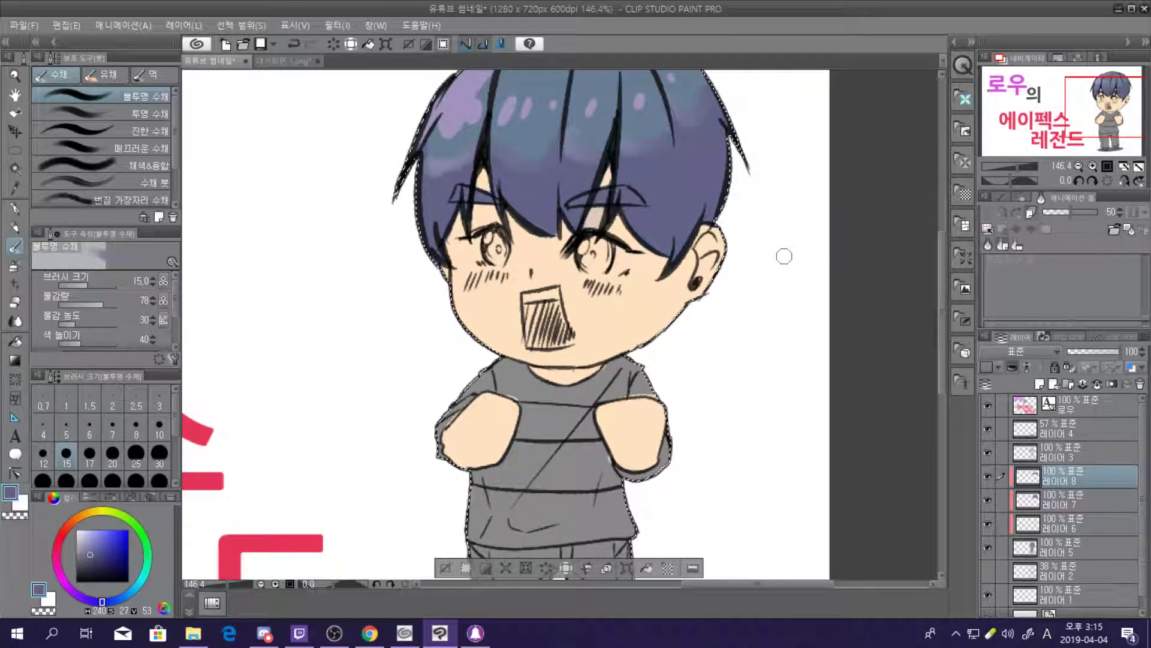
{"action": "left_click", "coordinate": [282, 60]}
{"action": "scroll", "coordinate": [448, 198], "scroll_direction": "up", "scroll_amount": 3}
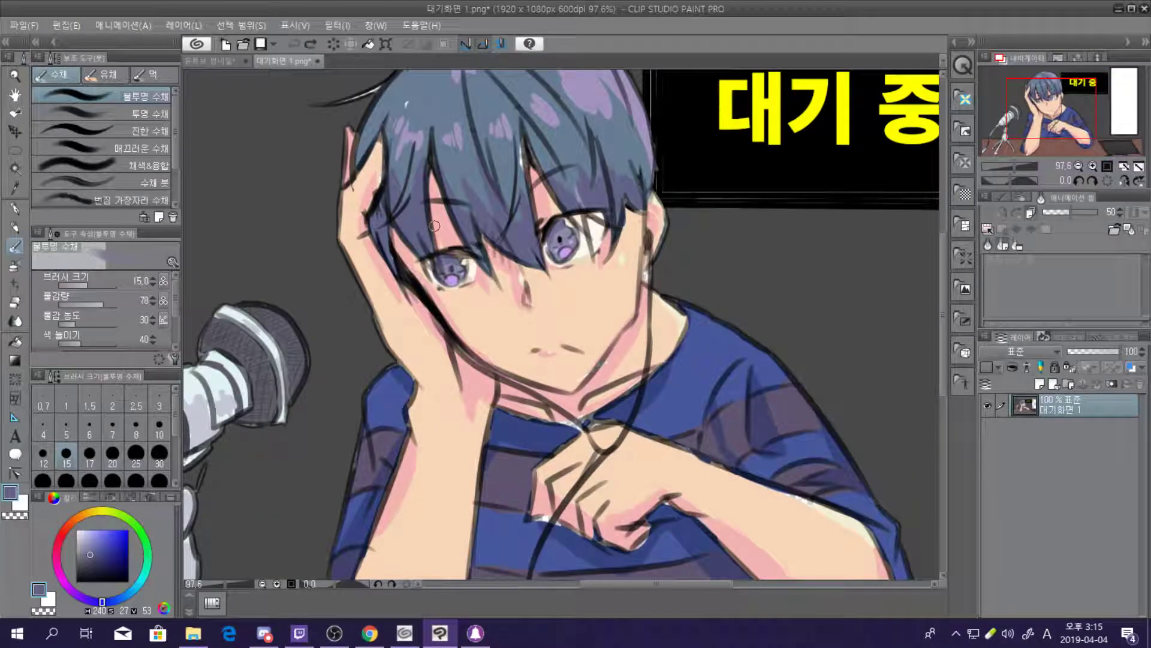
{"action": "left_click", "coordinate": [440, 220], "text": "alt"}
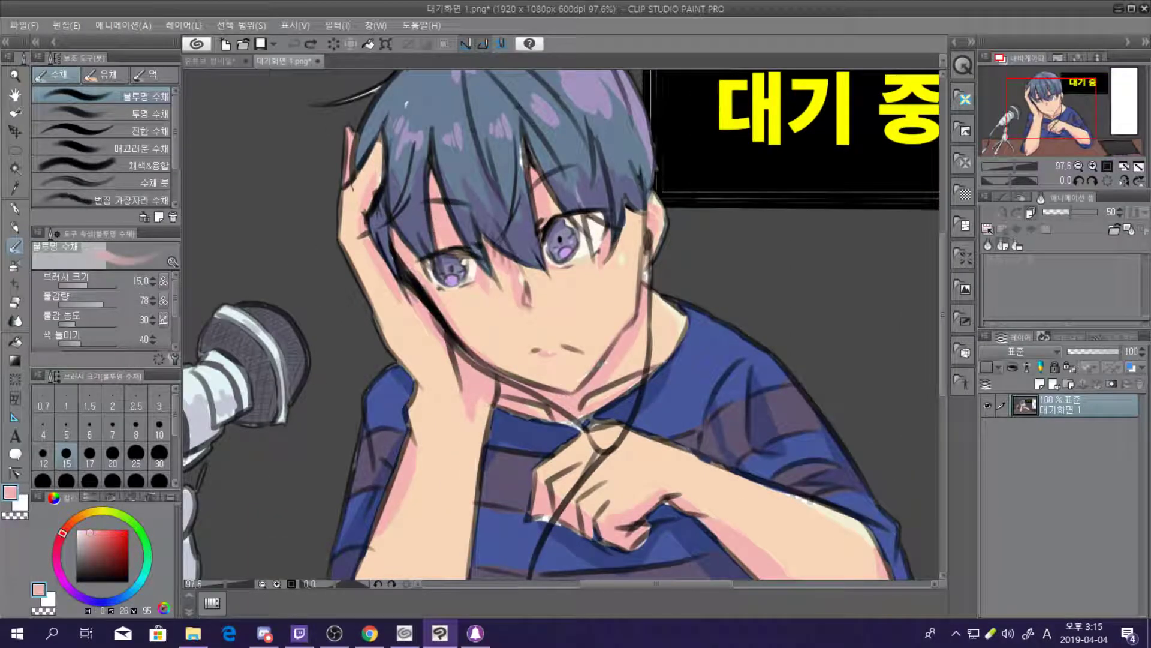
Return to the thumbnail and add a new clipped layer directly above 레이어 6 for the skin shading
{"action": "left_click", "coordinate": [211, 59]}
{"action": "left_click", "coordinate": [1042, 527]}
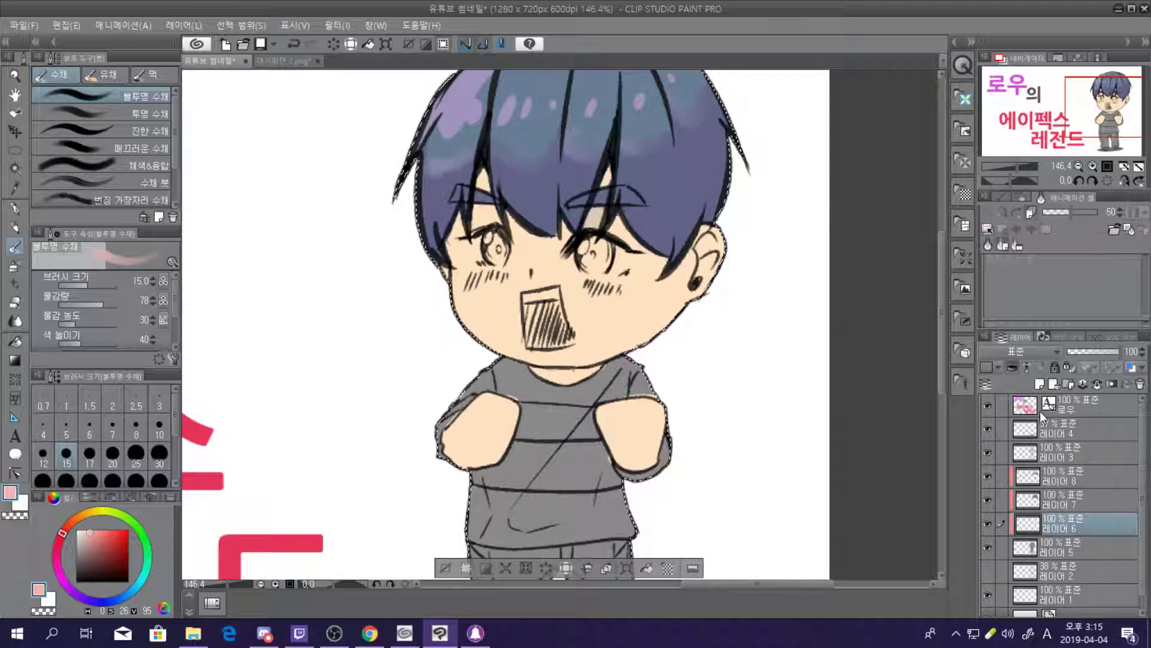
{"action": "left_click", "coordinate": [1039, 384]}
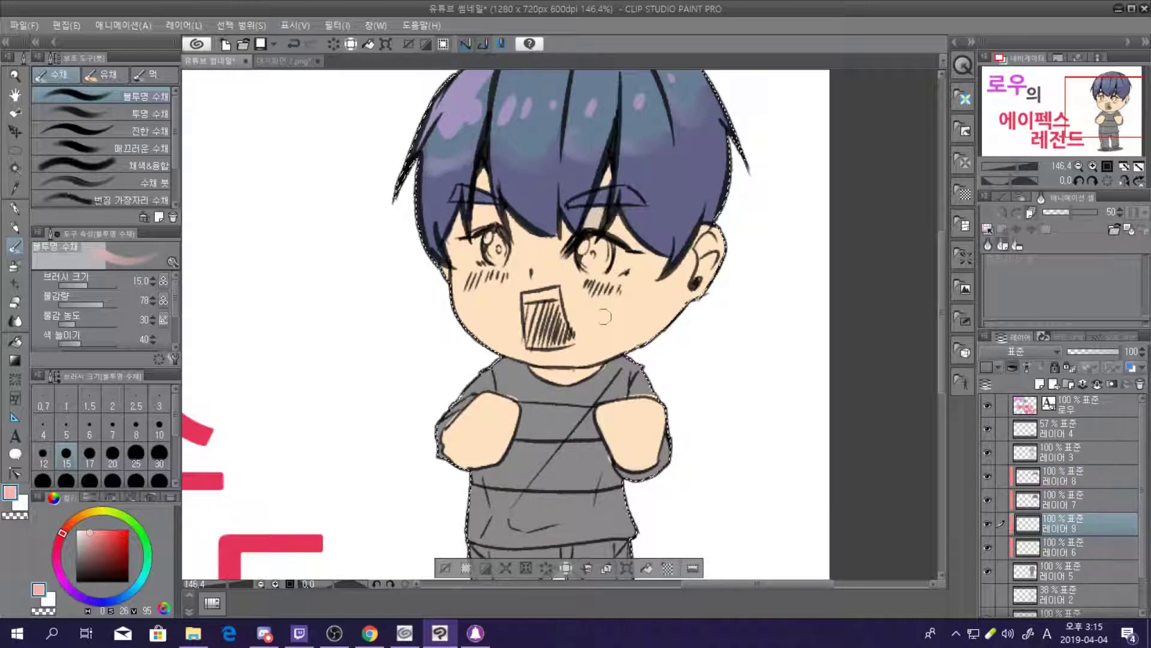
Paint soft pink shading on the skin above both eyes with the 불투명 수채 watercolour brush
{"action": "scroll", "coordinate": [605, 316], "scroll_direction": "up", "scroll_amount": 5}
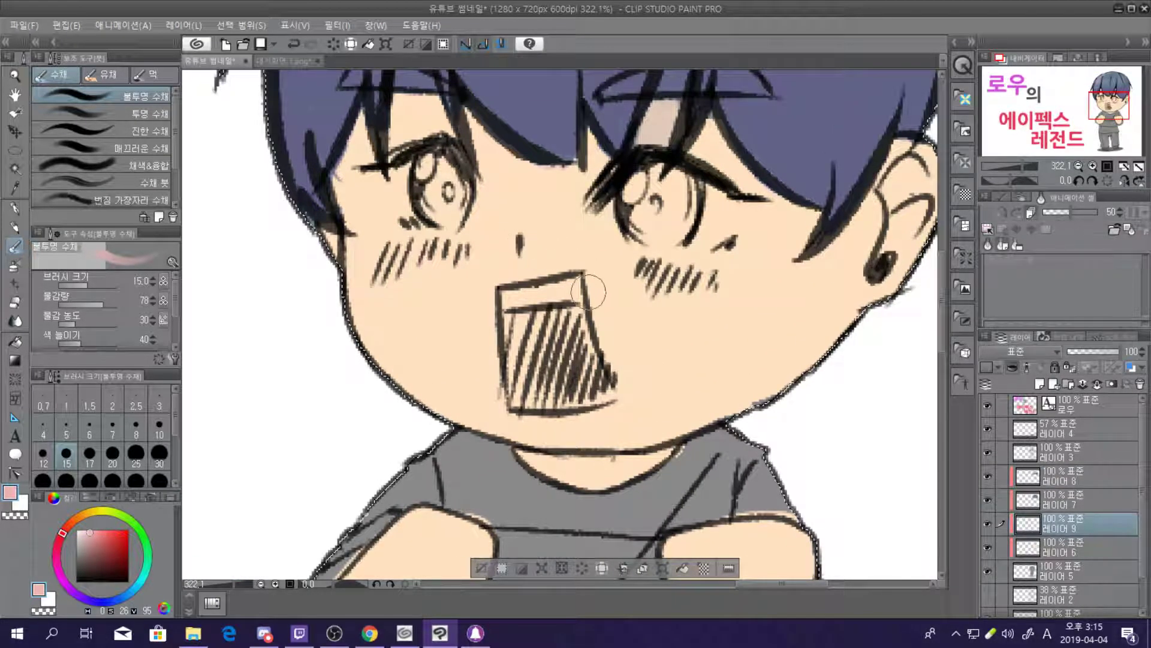
{"action": "scroll", "coordinate": [592, 276], "scroll_direction": "down", "scroll_amount": 3}
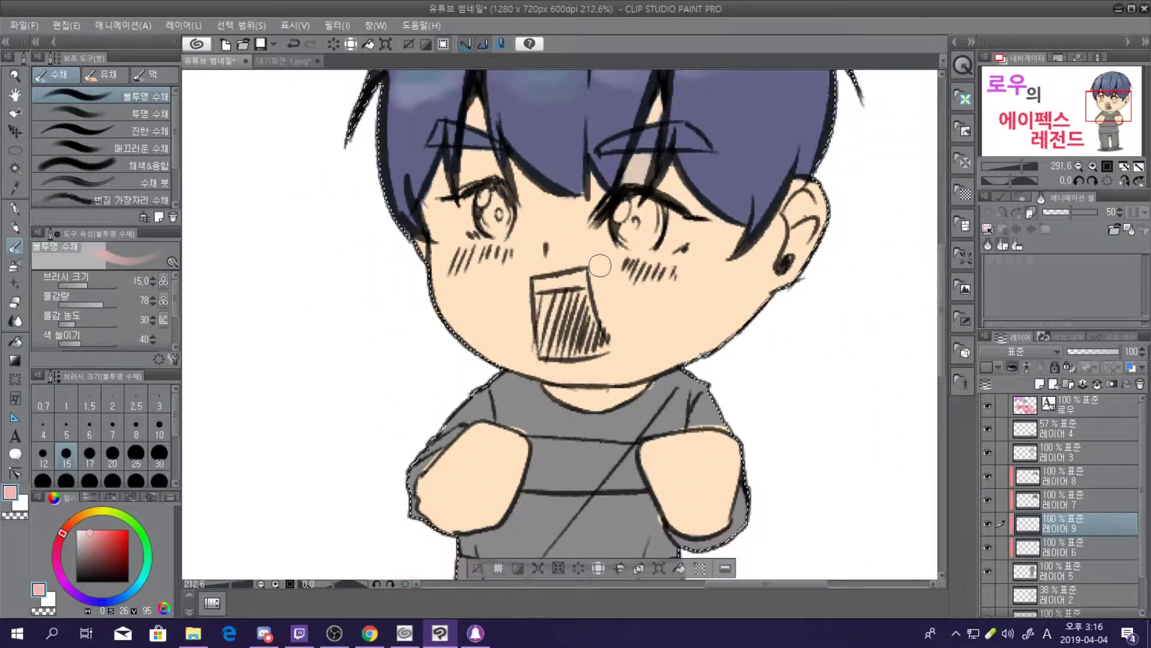
{"action": "scroll", "coordinate": [597, 263], "scroll_direction": "up", "scroll_amount": 1}
{"action": "scroll", "coordinate": [623, 261], "scroll_direction": "up", "scroll_amount": 2}
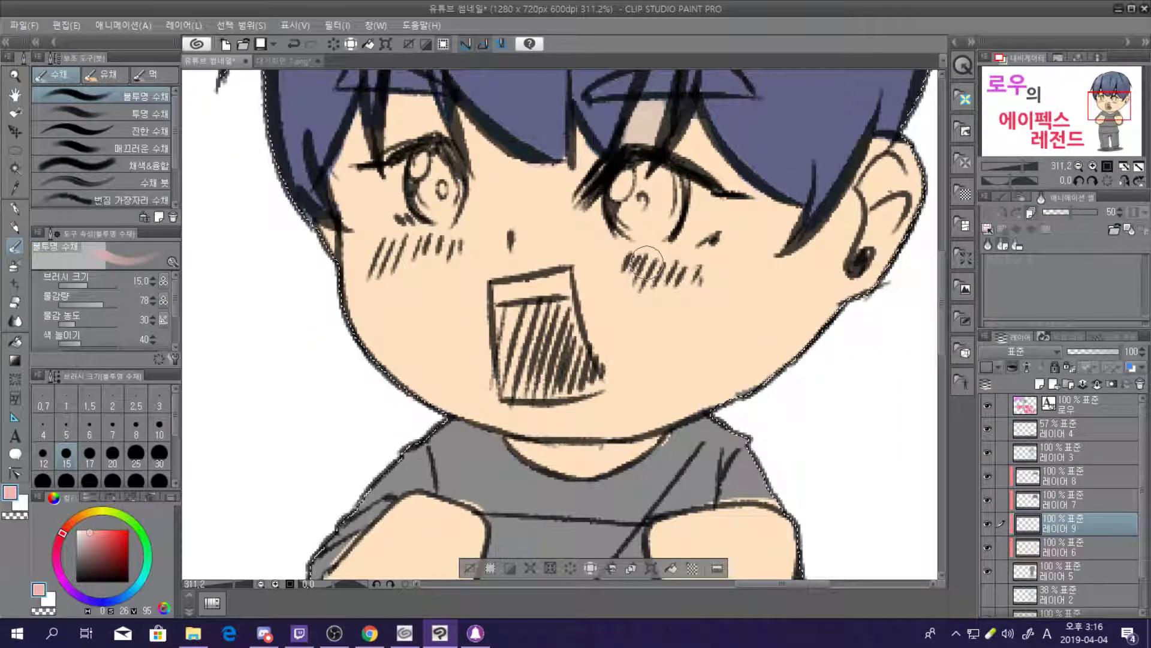
{"action": "left_click_drag", "start_coordinate": [384, 134], "coordinate": [441, 127]}
{"action": "mouse_move", "coordinate": [677, 137]}
{"action": "left_mouse_down"}
{"action": "mouse_move", "coordinate": [695, 153]}
{"action": "mouse_move", "coordinate": [585, 159]}
{"action": "mouse_move", "coordinate": [566, 136]}
{"action": "left_mouse_up"}
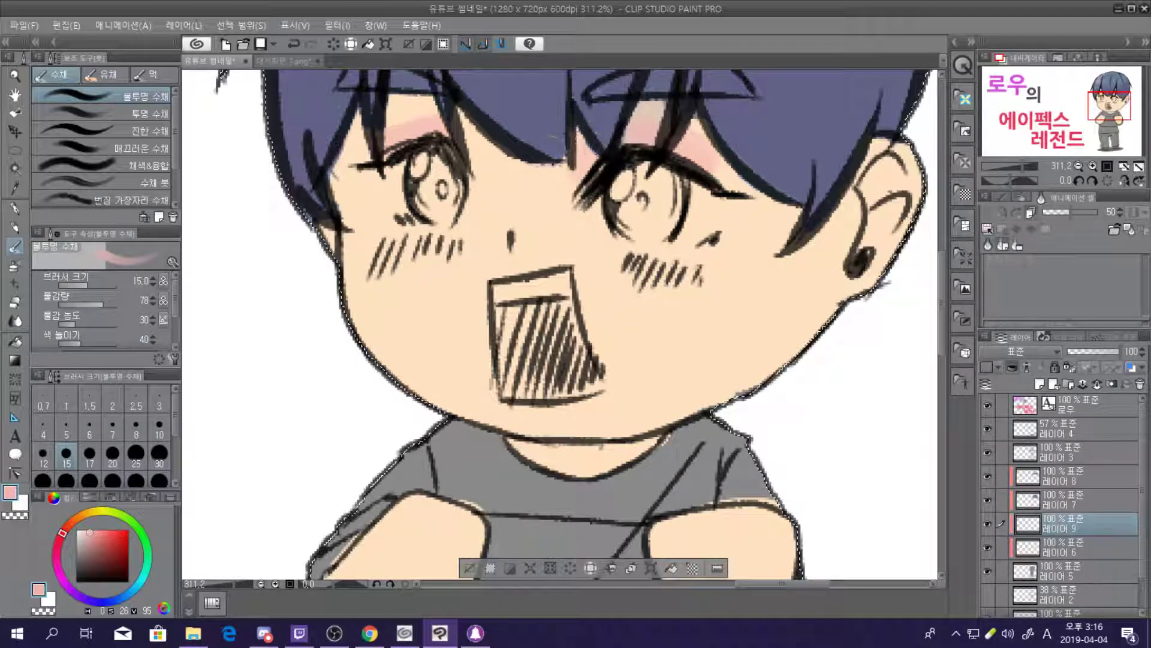
Add soft pink blush over the hatching on both cheeks and a pink patch just under the mouth
{"action": "mouse_move", "coordinate": [374, 249]}
{"action": "left_mouse_down"}
{"action": "mouse_move", "coordinate": [443, 250]}
{"action": "mouse_move", "coordinate": [369, 255]}
{"action": "mouse_move", "coordinate": [420, 238]}
{"action": "left_mouse_up"}
{"action": "mouse_move", "coordinate": [647, 288]}
{"action": "left_mouse_down"}
{"action": "mouse_move", "coordinate": [685, 289]}
{"action": "mouse_move", "coordinate": [651, 282]}
{"action": "left_mouse_up"}
{"action": "left_click_drag", "start_coordinate": [544, 414], "coordinate": [560, 417]}
{"action": "scroll", "coordinate": [314, 424], "scroll_direction": "down", "scroll_amount": 3}
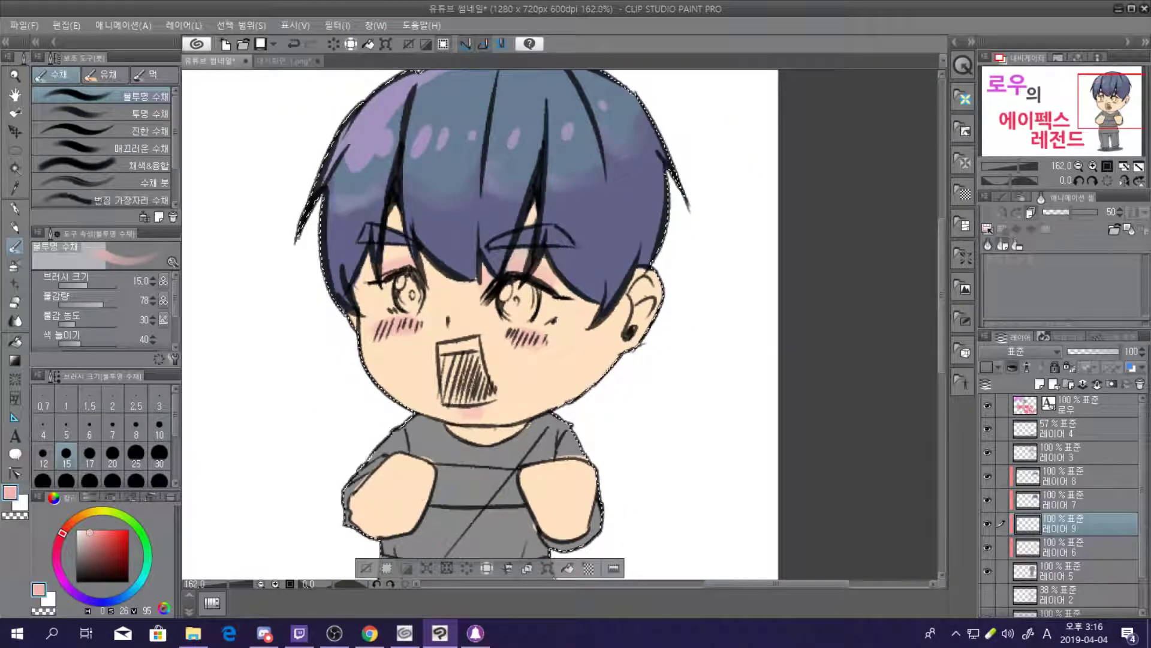
{"action": "scroll", "coordinate": [507, 357], "scroll_direction": "up", "scroll_amount": 3}
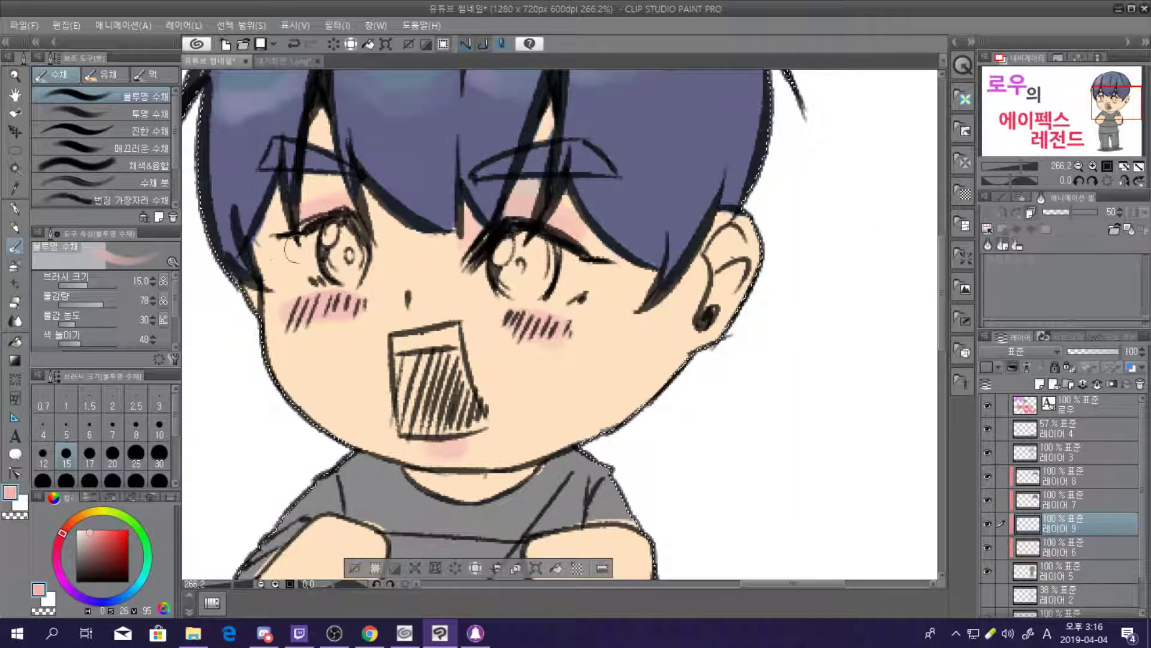
With the 둥근 펜 pen, paint pink shadows between the left fringe strands and beside the left side lock
{"action": "left_click", "coordinate": [15, 209]}
{"action": "scroll", "coordinate": [438, 248], "scroll_direction": "down", "scroll_amount": 1}
{"action": "scroll", "coordinate": [438, 249], "scroll_direction": "down", "scroll_amount": 1}
{"action": "scroll", "coordinate": [566, 273], "scroll_direction": "up", "scroll_amount": 4}
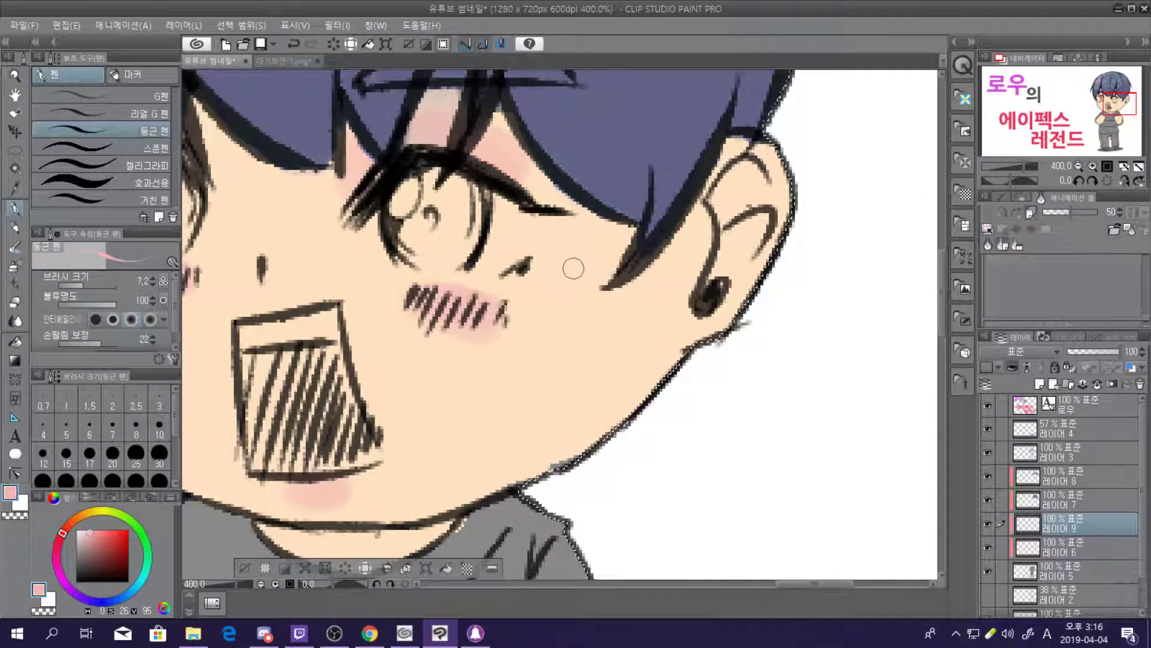
{"action": "scroll", "coordinate": [573, 268], "scroll_direction": "down", "scroll_amount": 4}
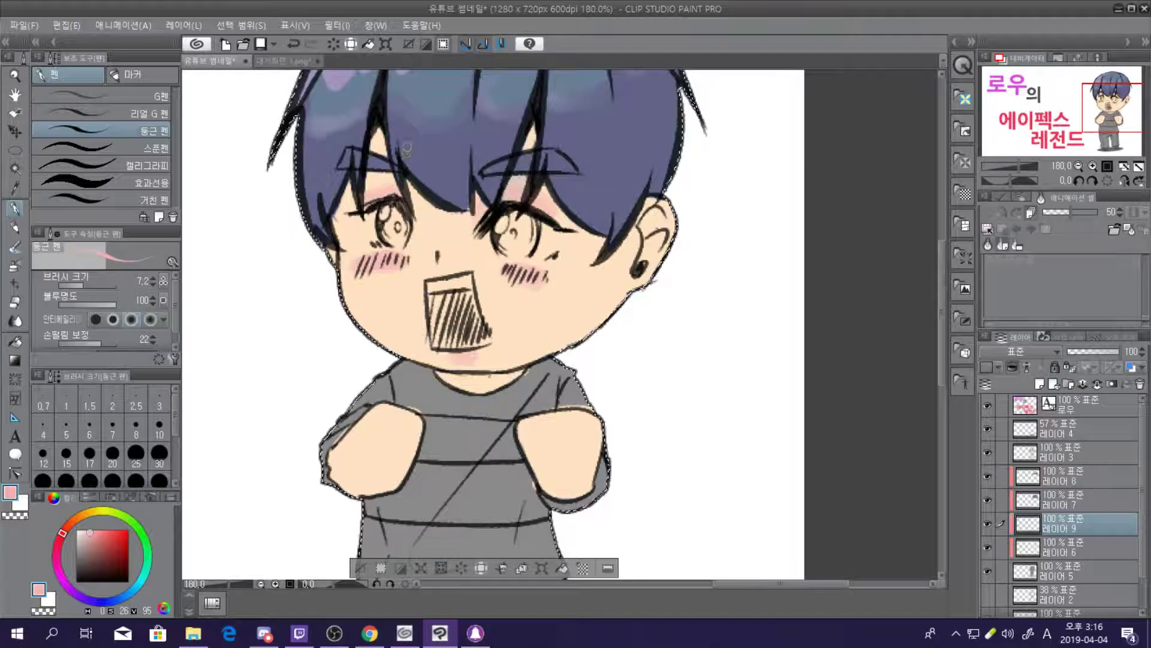
{"action": "scroll", "coordinate": [407, 151], "scroll_direction": "down", "scroll_amount": 1}
{"action": "scroll", "coordinate": [360, 139], "scroll_direction": "up", "scroll_amount": 3}
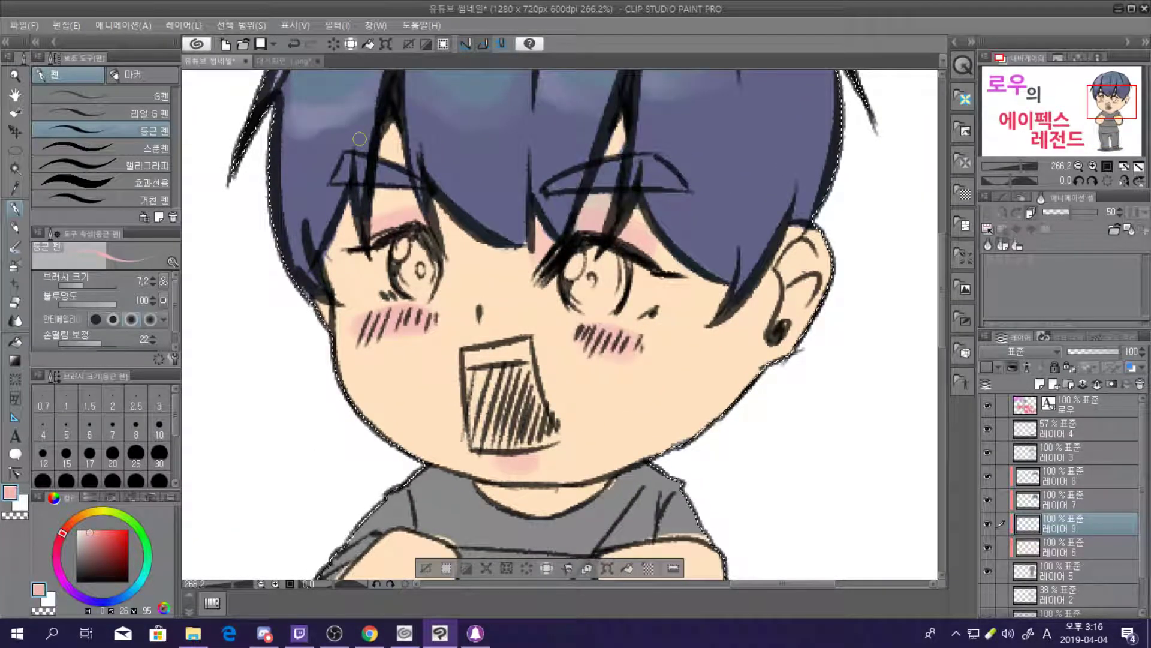
{"action": "left_click_drag", "start_coordinate": [384, 113], "coordinate": [415, 222]}
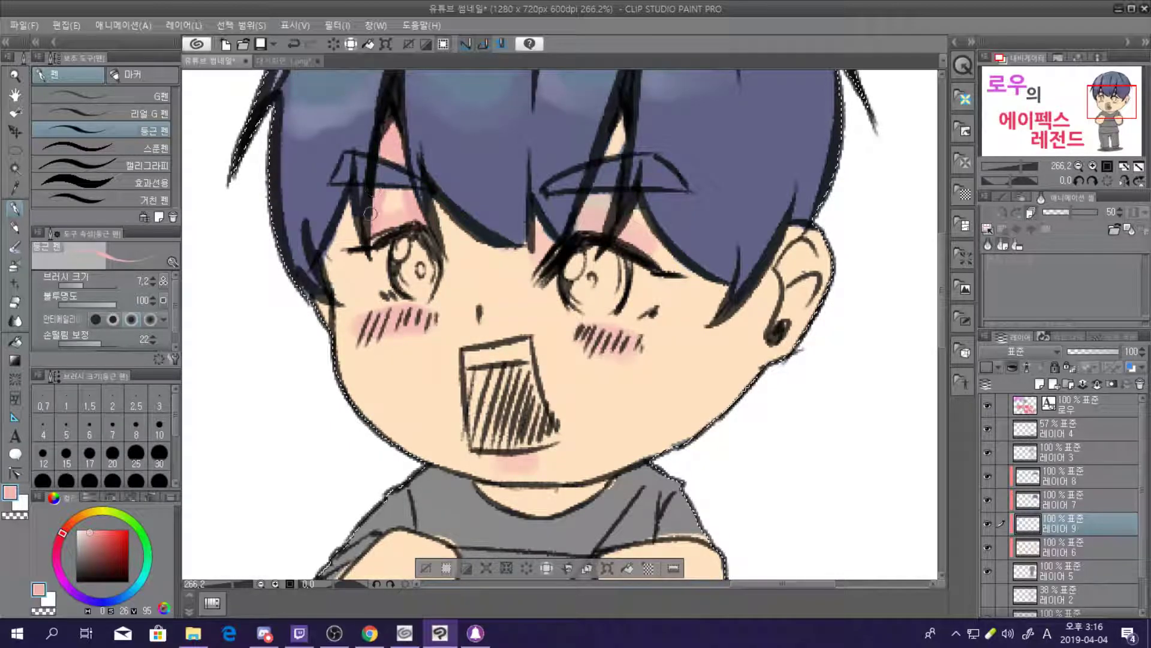
{"action": "left_click_drag", "start_coordinate": [351, 214], "coordinate": [322, 281]}
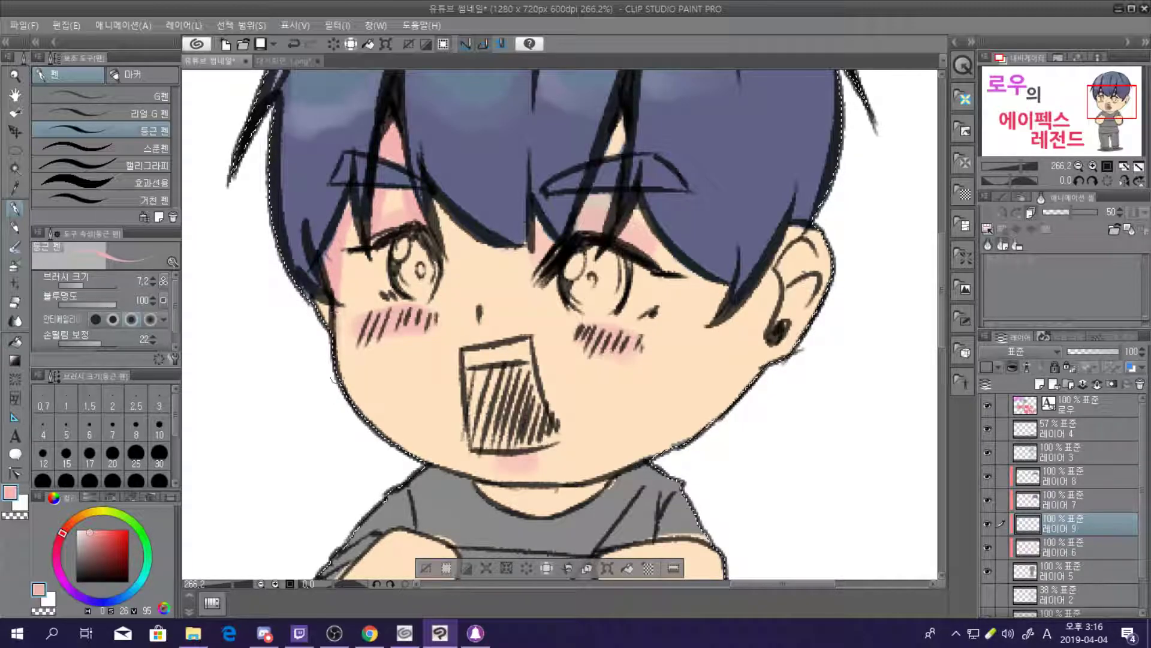
Shade the left jaw edge with a thin pink band and fill a wider one from the ear down the right jaw
{"action": "mouse_move", "coordinate": [340, 361]}
{"action": "left_mouse_down"}
{"action": "mouse_move", "coordinate": [375, 420]}
{"action": "mouse_move", "coordinate": [357, 400]}
{"action": "left_mouse_up"}
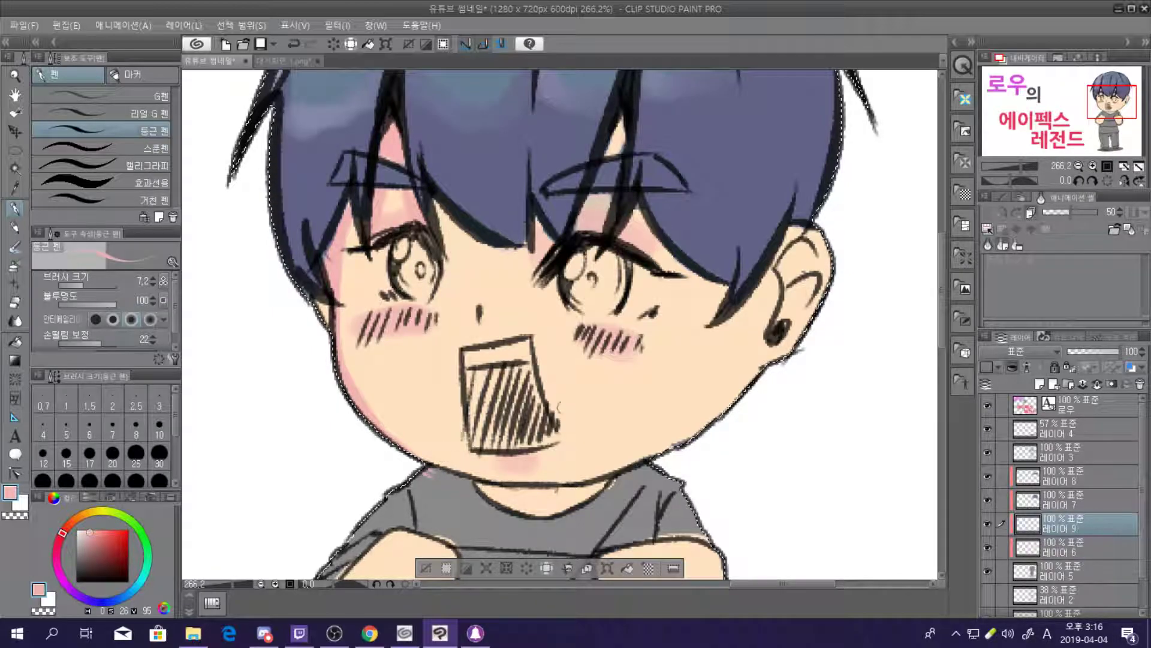
{"action": "mouse_move", "coordinate": [754, 298]}
{"action": "left_mouse_down"}
{"action": "mouse_move", "coordinate": [668, 437]}
{"action": "mouse_move", "coordinate": [758, 293]}
{"action": "mouse_move", "coordinate": [634, 477]}
{"action": "mouse_move", "coordinate": [739, 385]}
{"action": "mouse_move", "coordinate": [748, 337]}
{"action": "left_mouse_up"}
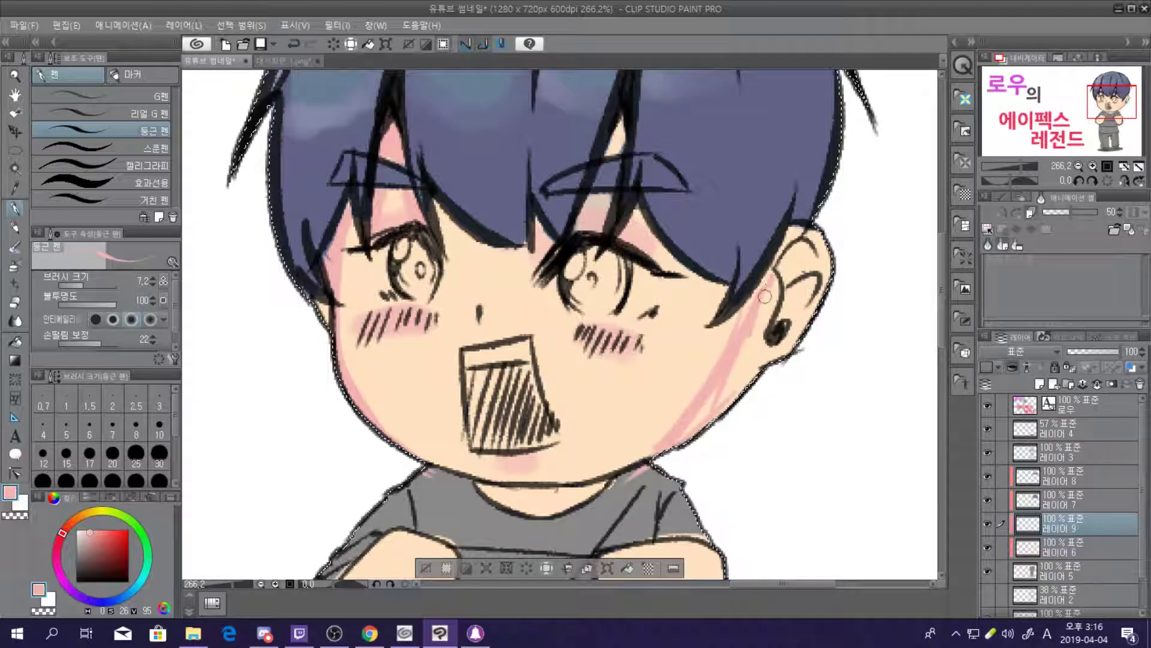
{"action": "mouse_move", "coordinate": [690, 416]}
{"action": "left_mouse_down"}
{"action": "mouse_move", "coordinate": [763, 361]}
{"action": "mouse_move", "coordinate": [749, 373]}
{"action": "mouse_move", "coordinate": [759, 336]}
{"action": "mouse_move", "coordinate": [733, 384]}
{"action": "left_mouse_up"}
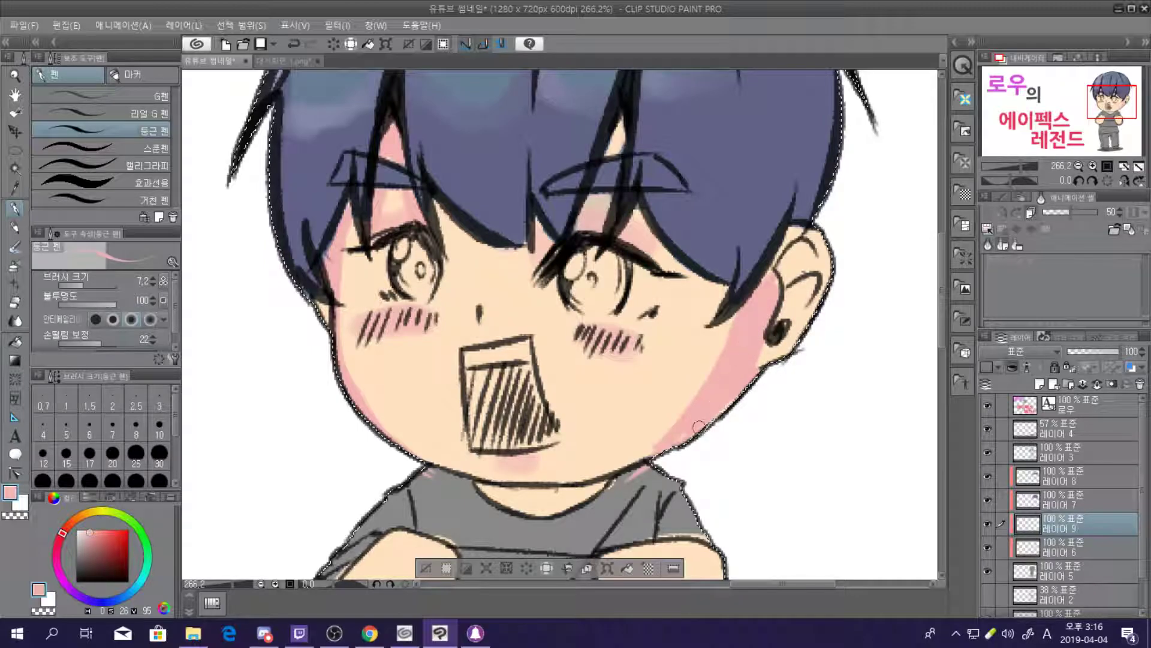
Fill the ear and the right fringe gap with pink and add a cast shadow below the right fringe and sideburn
{"action": "mouse_move", "coordinate": [785, 344]}
{"action": "left_mouse_down"}
{"action": "mouse_move", "coordinate": [816, 256]}
{"action": "mouse_move", "coordinate": [794, 225]}
{"action": "mouse_move", "coordinate": [827, 262]}
{"action": "left_mouse_up"}
{"action": "mouse_move", "coordinate": [801, 318]}
{"action": "left_mouse_down"}
{"action": "mouse_move", "coordinate": [783, 257]}
{"action": "mouse_move", "coordinate": [813, 237]}
{"action": "mouse_move", "coordinate": [802, 299]}
{"action": "left_mouse_up"}
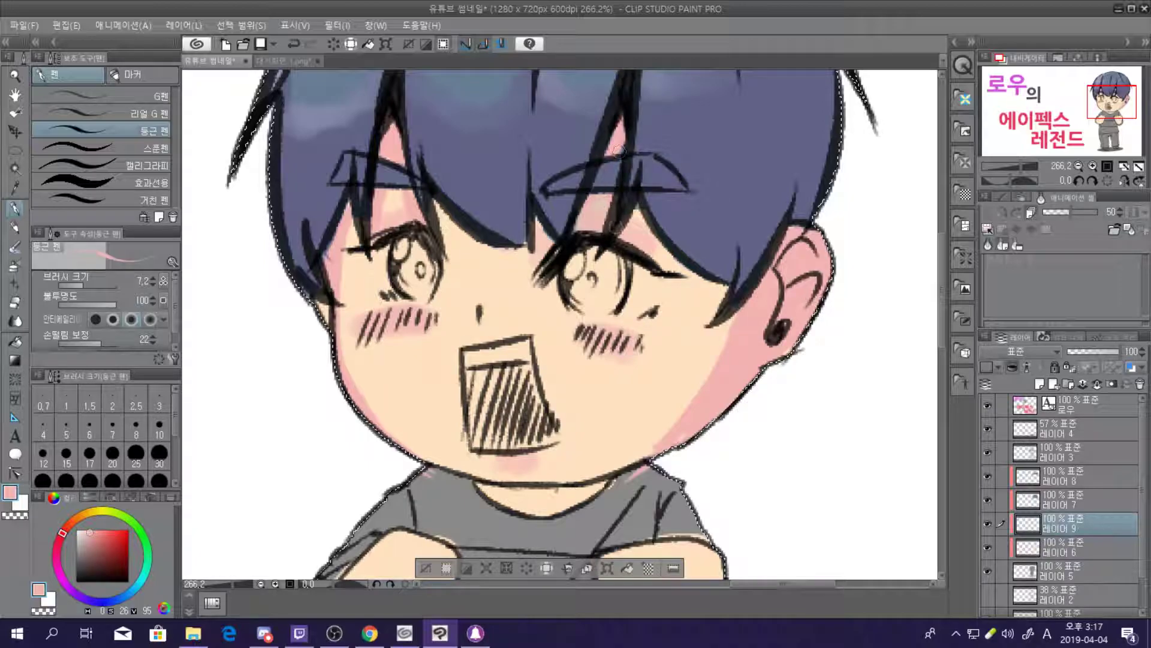
{"action": "mouse_move", "coordinate": [713, 250]}
{"action": "left_mouse_down"}
{"action": "mouse_move", "coordinate": [667, 318]}
{"action": "mouse_move", "coordinate": [726, 300]}
{"action": "left_mouse_up"}
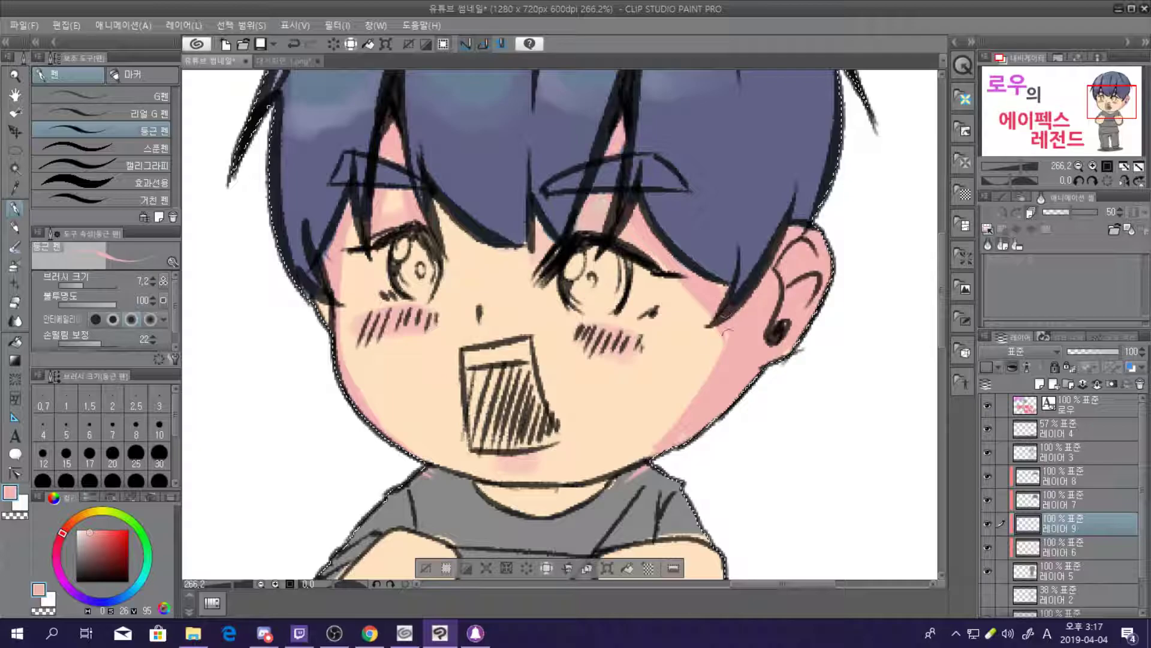
{"action": "left_click_drag", "start_coordinate": [686, 349], "coordinate": [718, 307]}
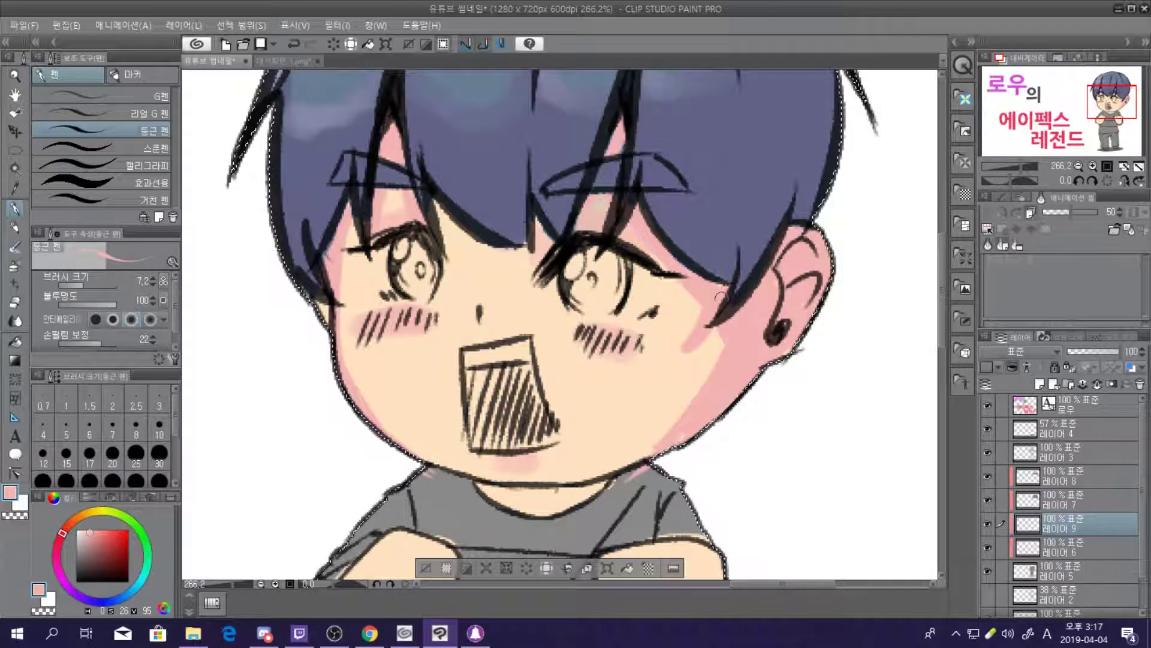
Paint a small pink shadow around the top of the nose mark
{"action": "scroll", "coordinate": [744, 337], "scroll_direction": "down", "scroll_amount": 3}
{"action": "scroll", "coordinate": [618, 302], "scroll_direction": "up", "scroll_amount": 5}
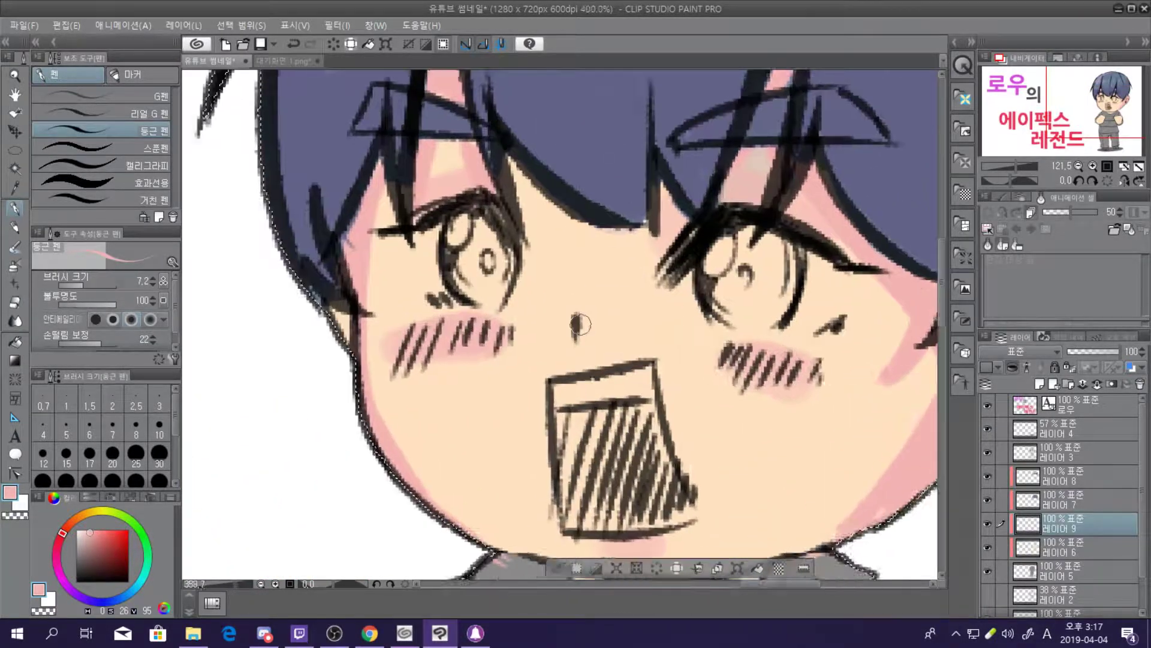
{"action": "mouse_move", "coordinate": [555, 303]}
{"action": "left_mouse_down"}
{"action": "mouse_move", "coordinate": [581, 289]}
{"action": "mouse_move", "coordinate": [564, 326]}
{"action": "mouse_move", "coordinate": [571, 300]}
{"action": "left_mouse_up"}
{"action": "scroll", "coordinate": [572, 300], "scroll_direction": "down", "scroll_amount": 8}
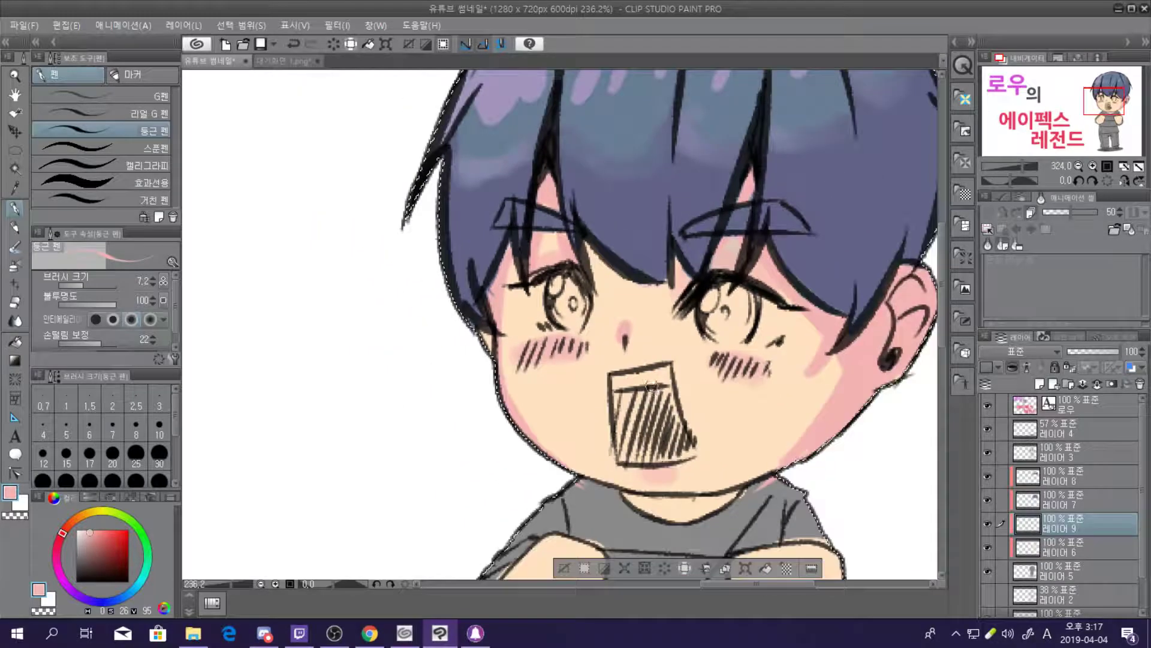
Fill the neck beneath the chin with the pink shadow colour and check the whole thumbnail
{"action": "scroll", "coordinate": [707, 313], "scroll_direction": "up", "scroll_amount": 5}
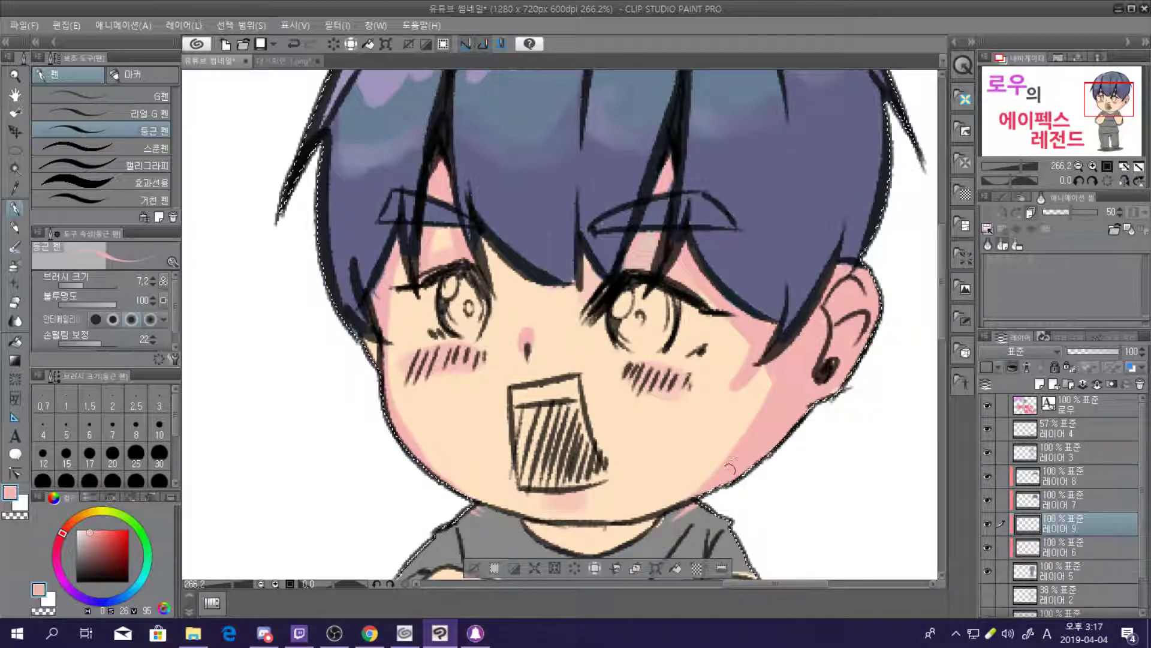
{"action": "mouse_move", "coordinate": [654, 517]}
{"action": "left_mouse_down"}
{"action": "mouse_move", "coordinate": [525, 533]}
{"action": "mouse_move", "coordinate": [602, 523]}
{"action": "mouse_move", "coordinate": [535, 524]}
{"action": "left_mouse_up"}
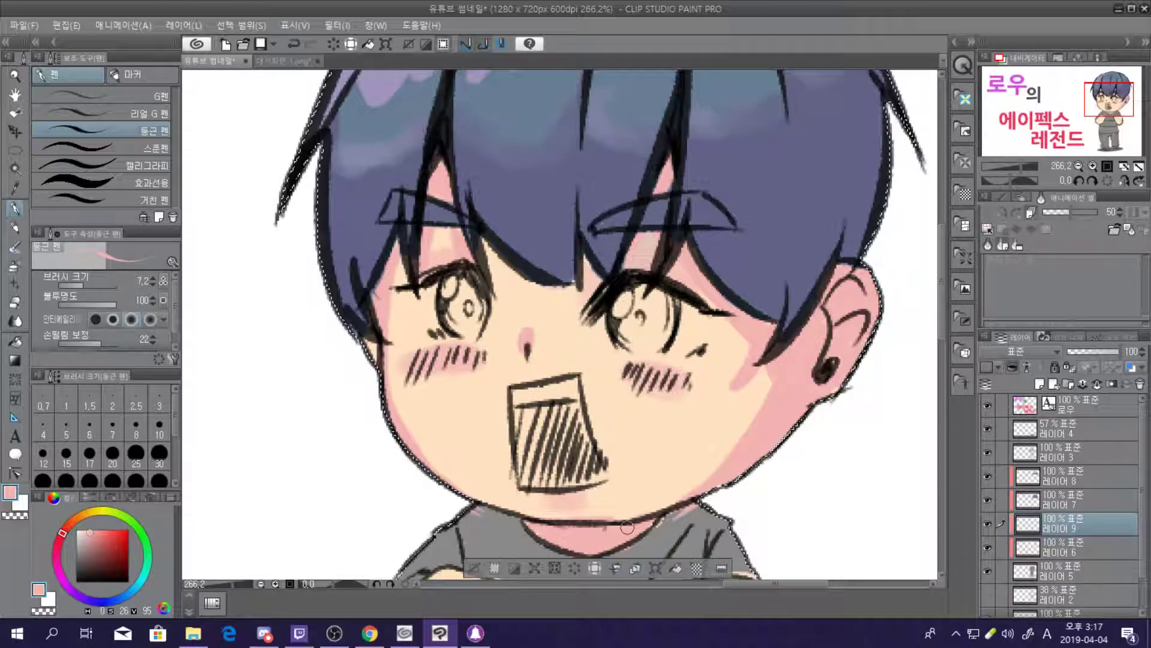
{"action": "key", "text": "ctrl+alt+0"}
{"action": "scroll", "coordinate": [700, 396], "scroll_direction": "down", "scroll_amount": 4}
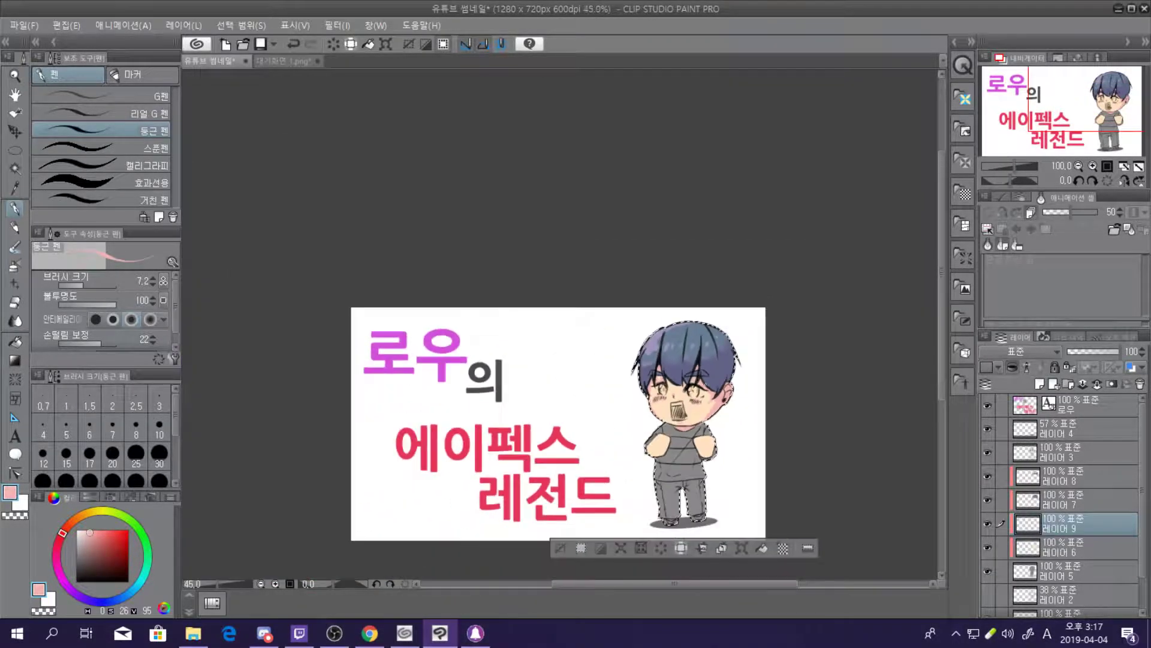
{"action": "scroll", "coordinate": [720, 396], "scroll_direction": "up", "scroll_amount": 3}
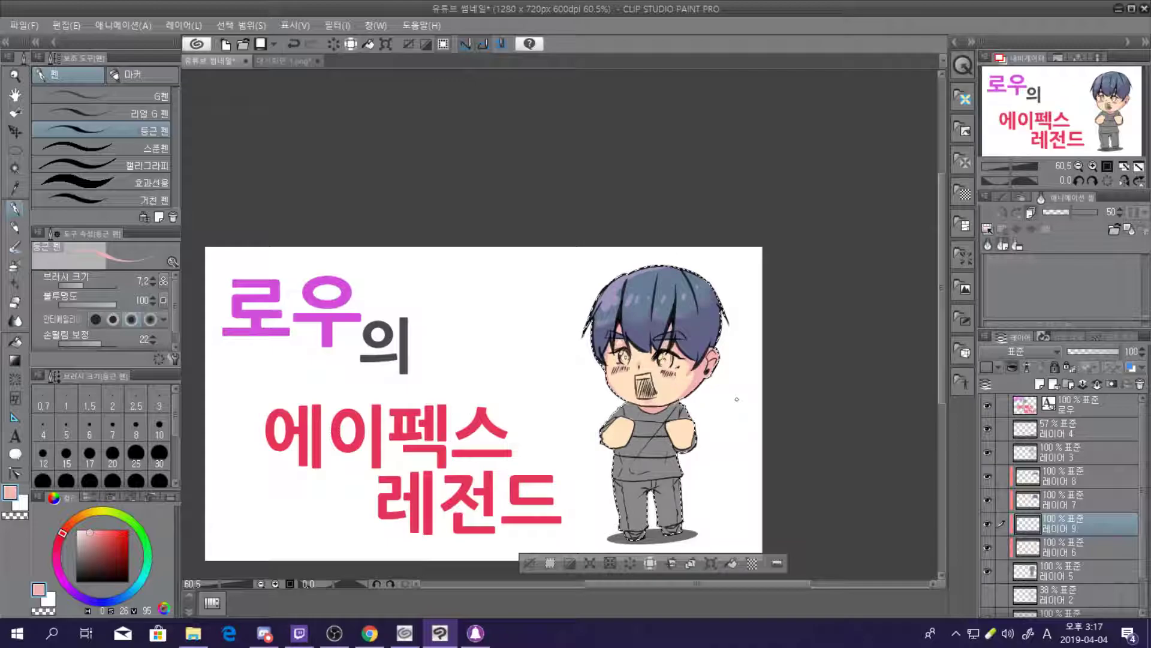
Pick a pinkish white, set the 둥근 펜 pen size to 1.3 and dot a tiny highlight on the nose
{"action": "scroll", "coordinate": [653, 396], "scroll_direction": "up", "scroll_amount": 4}
{"action": "scroll", "coordinate": [607, 302], "scroll_direction": "up", "scroll_amount": 4}
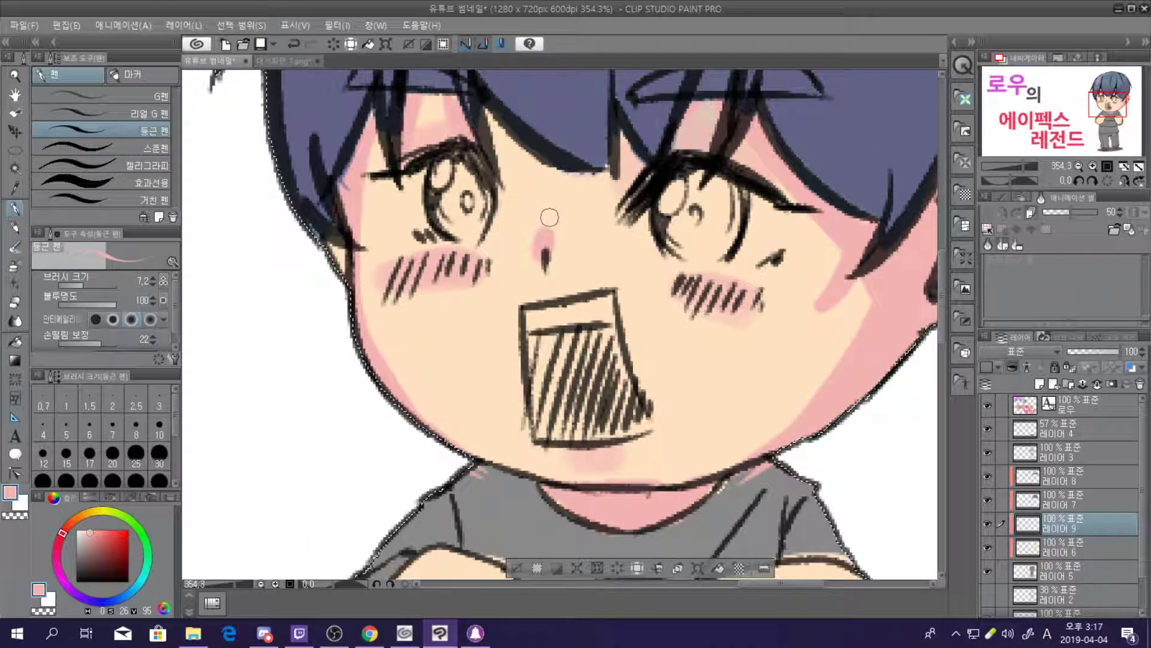
{"action": "scroll", "coordinate": [545, 239], "scroll_direction": "up", "scroll_amount": 1}
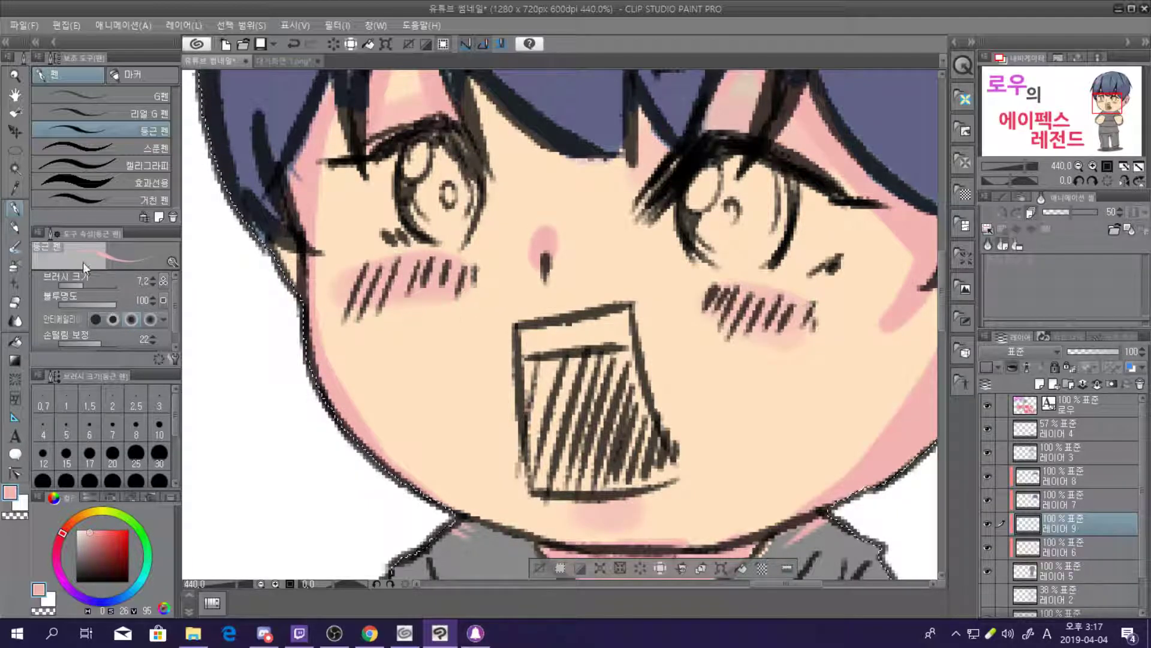
{"action": "left_click_drag", "start_coordinate": [85, 530], "coordinate": [78, 531]}
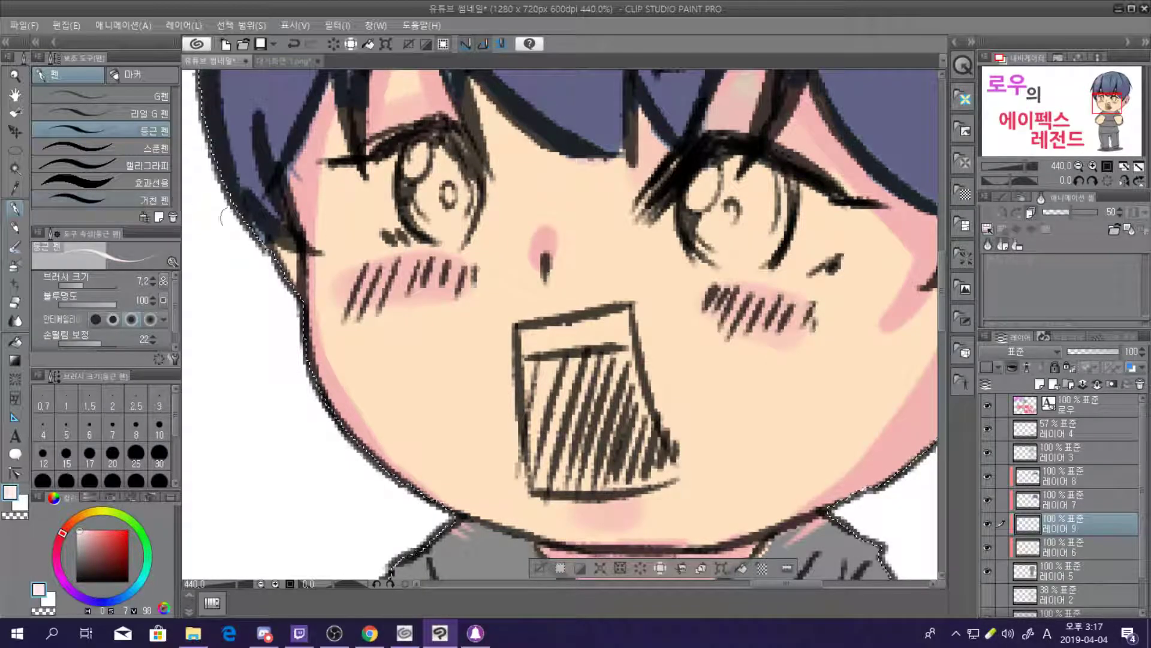
{"action": "left_click_drag", "start_coordinate": [76, 285], "coordinate": [72, 284]}
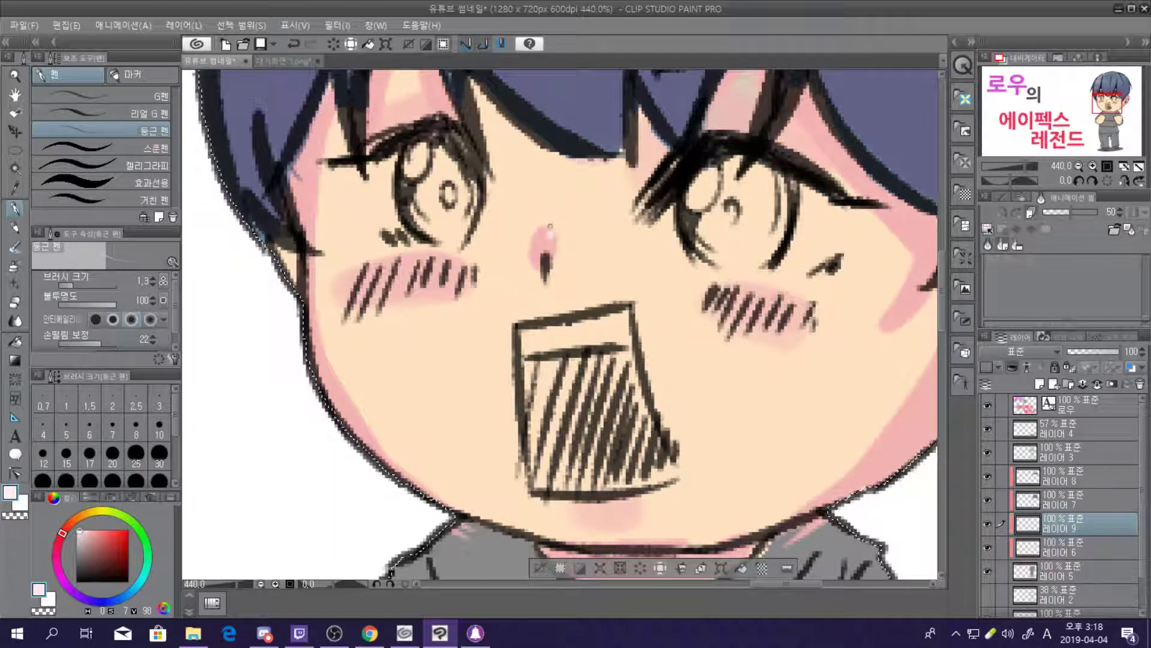
{"action": "key", "text": "w"}
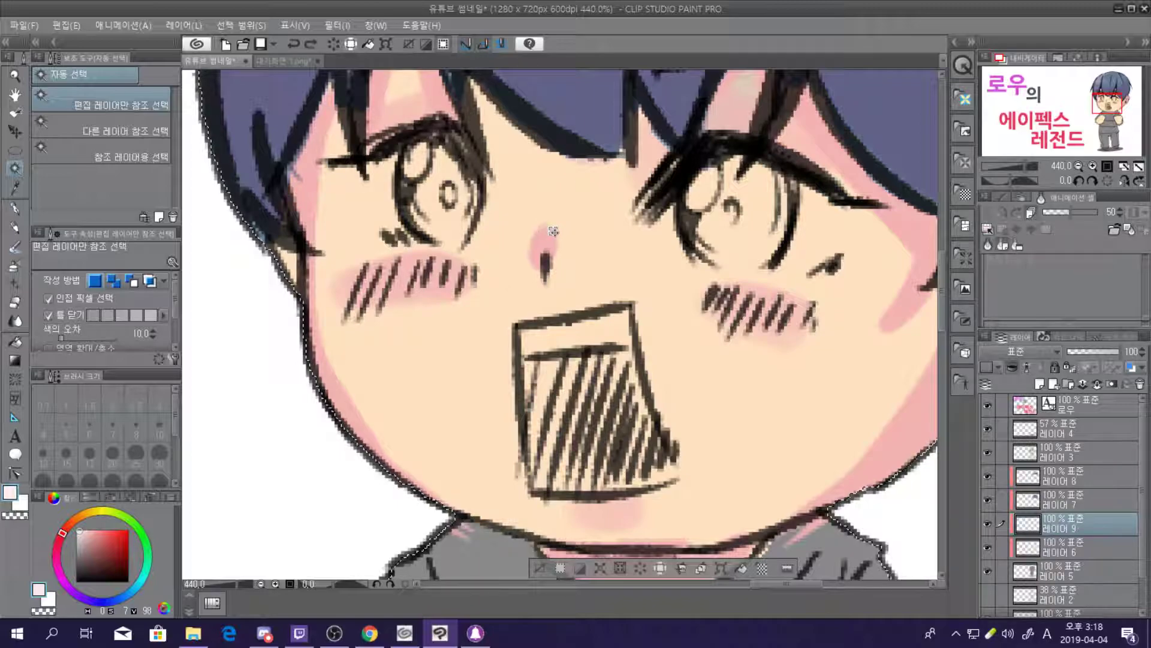
{"action": "left_click", "coordinate": [16, 227]}
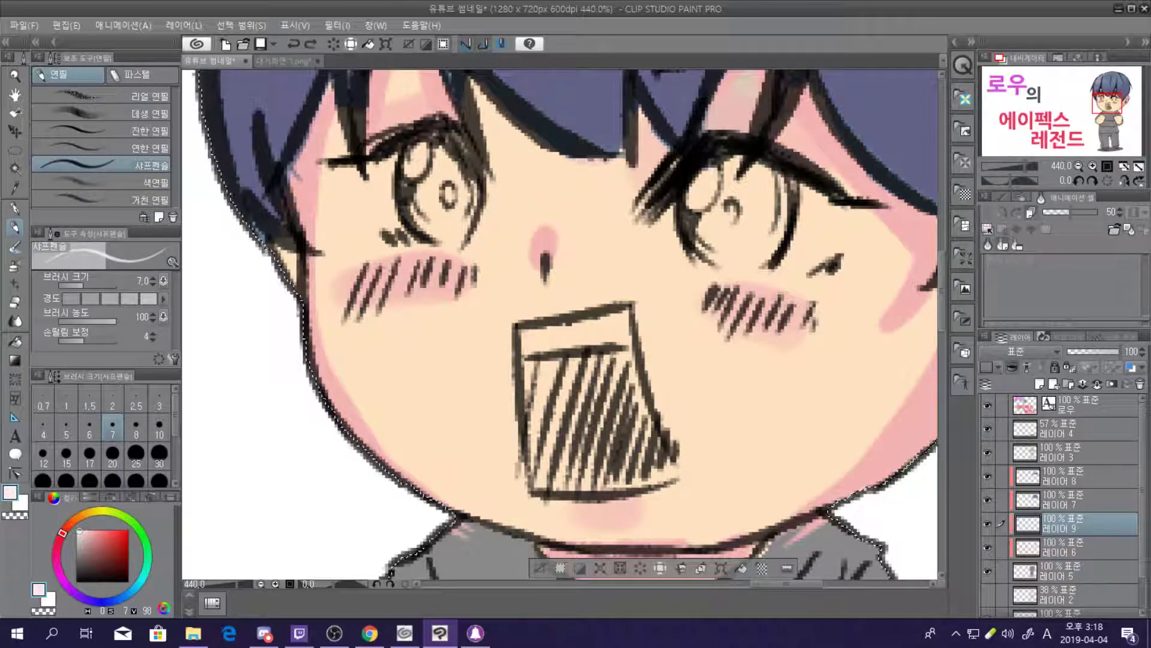
{"action": "left_click", "coordinate": [15, 208]}
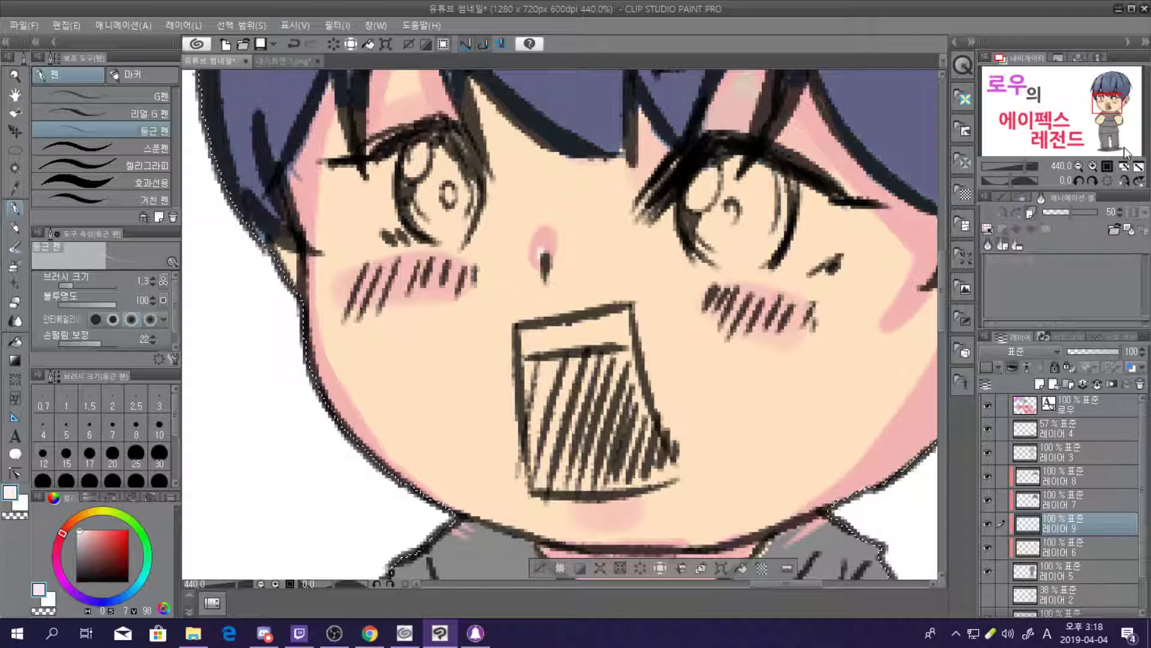
Examine the nose highlight, blush and face shadows up close and across the whole thumbnail
{"action": "scroll", "coordinate": [560, 323], "scroll_direction": "down", "scroll_amount": 5}
{"action": "scroll", "coordinate": [560, 324], "scroll_direction": "up", "scroll_amount": 4}
{"action": "scroll", "coordinate": [493, 217], "scroll_direction": "up", "scroll_amount": 3}
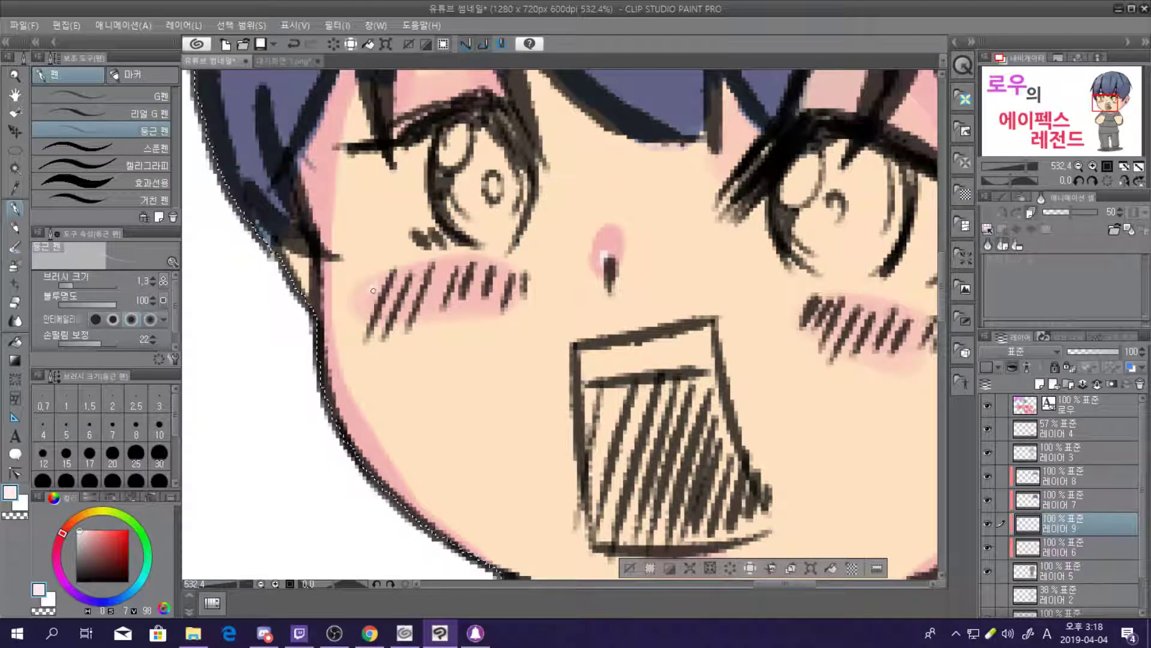
{"action": "scroll", "coordinate": [287, 264], "scroll_direction": "down", "scroll_amount": 3}
{"action": "scroll", "coordinate": [865, 343], "scroll_direction": "up", "scroll_amount": 2}
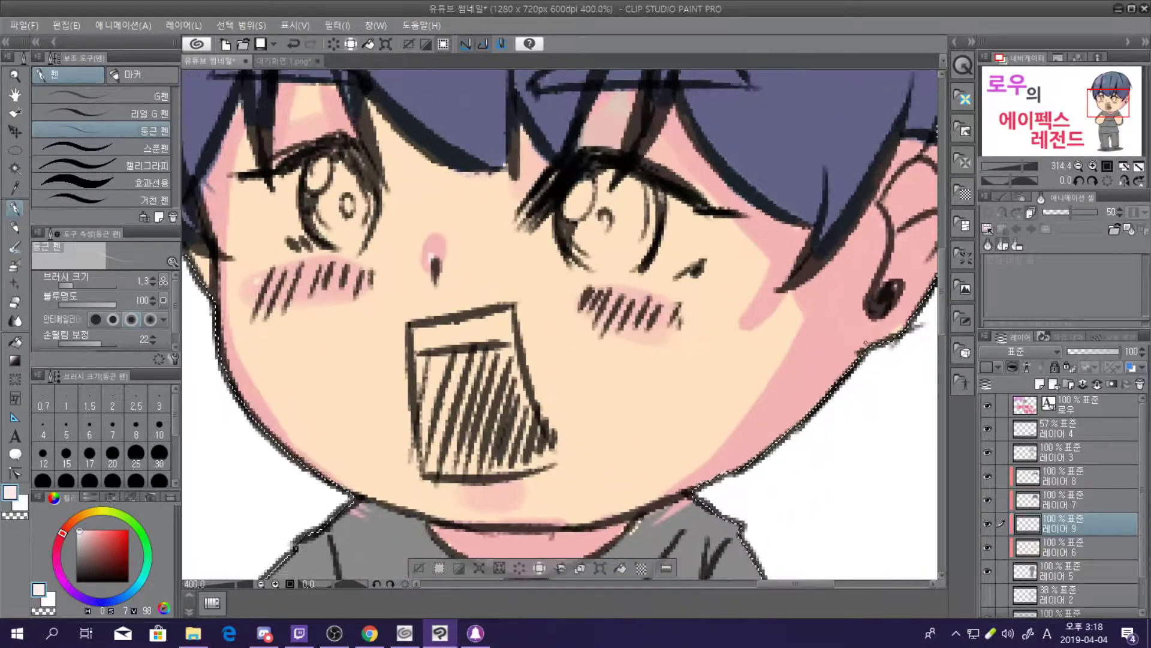
{"action": "scroll", "coordinate": [865, 343], "scroll_direction": "up", "scroll_amount": 1}
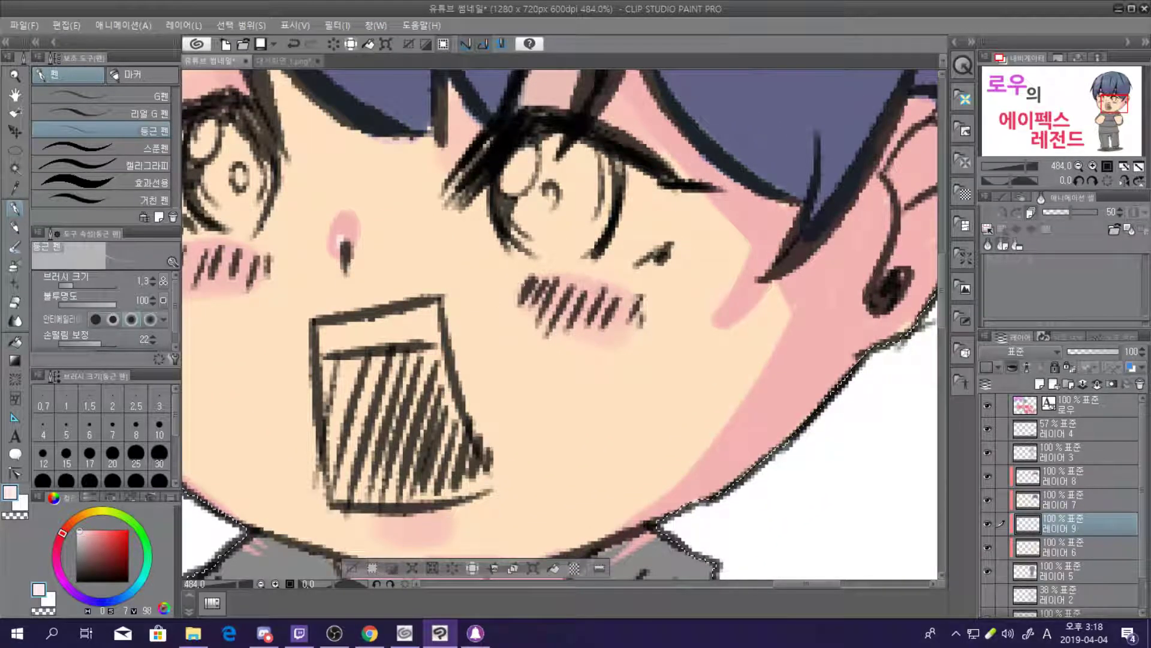
{"action": "key", "text": "ctrl+alt+0"}
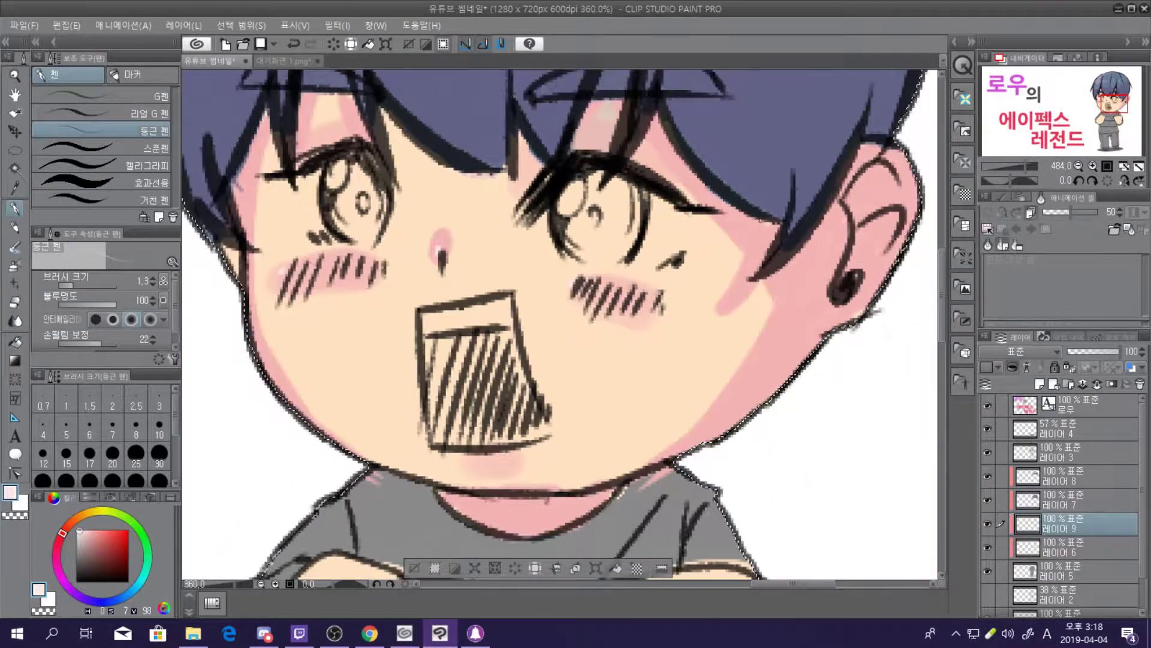
{"action": "scroll", "coordinate": [760, 227], "scroll_direction": "down", "scroll_amount": 2}
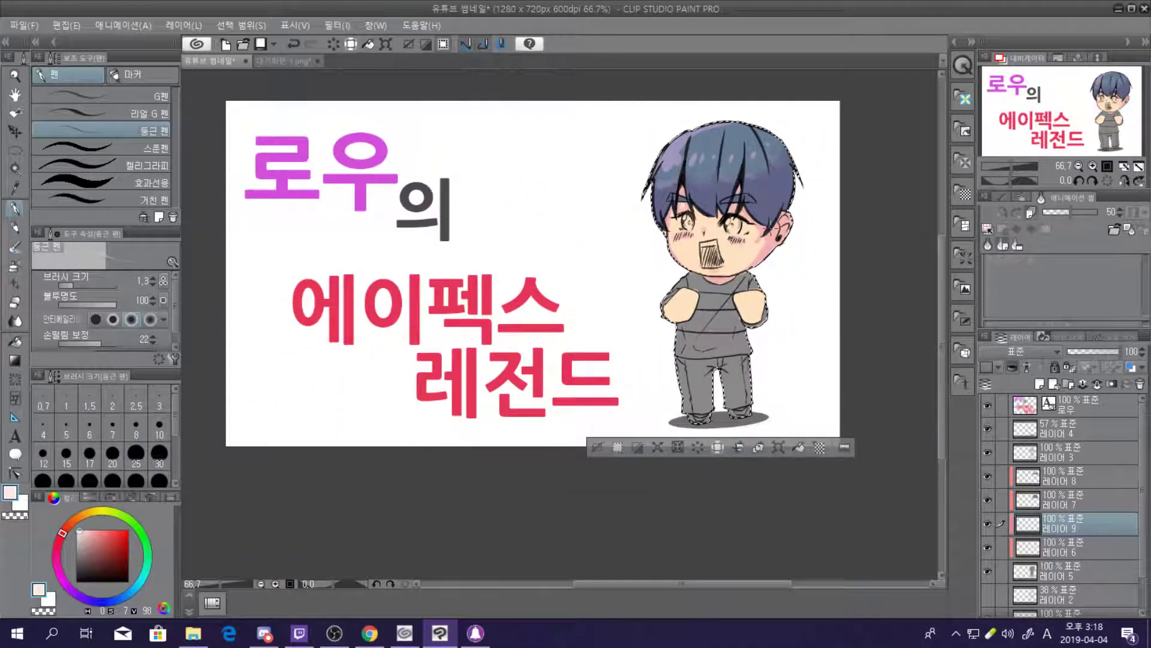
{"action": "scroll", "coordinate": [760, 226], "scroll_direction": "down", "scroll_amount": 1}
Pick the pink skin shadow colour, set the 둥근 펜 size to 15 and shade the outer side of the left fist
{"action": "scroll", "coordinate": [747, 225], "scroll_direction": "up", "scroll_amount": 2}
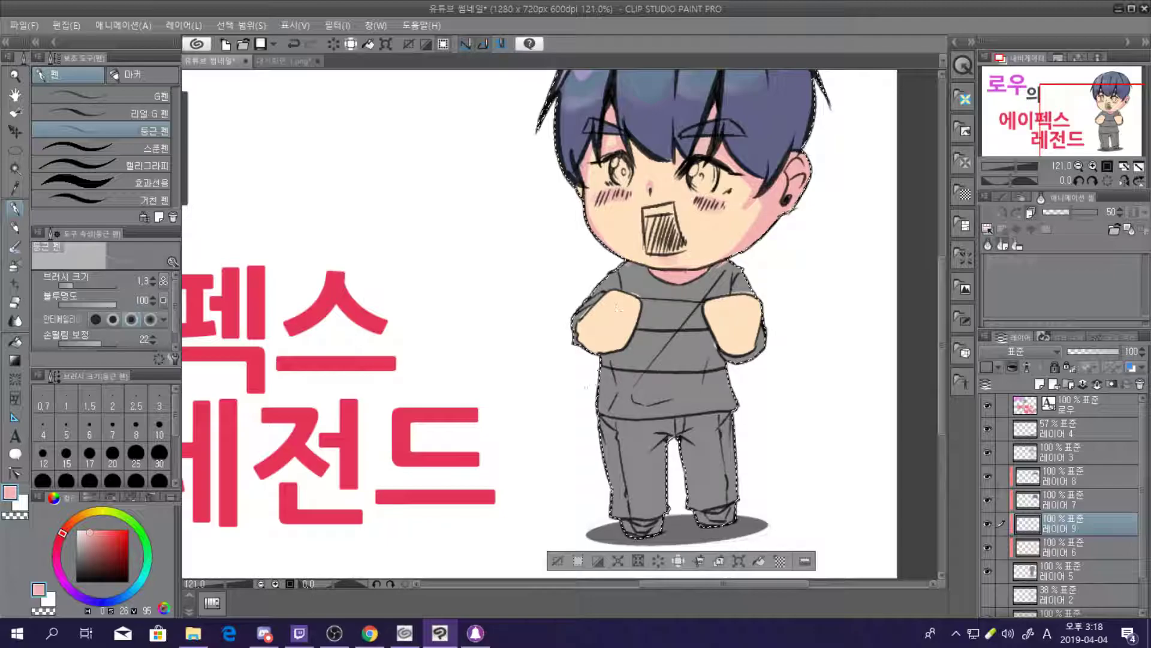
{"action": "scroll", "coordinate": [639, 330], "scroll_direction": "up", "scroll_amount": 1}
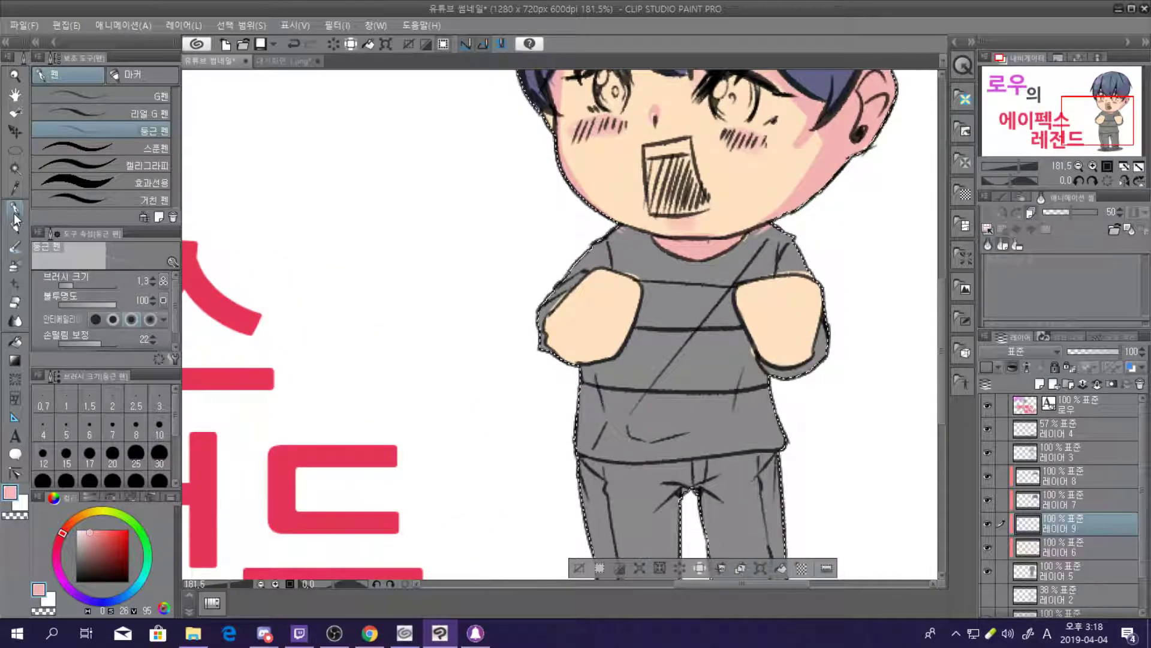
{"action": "scroll", "coordinate": [673, 294], "scroll_direction": "up", "scroll_amount": 1}
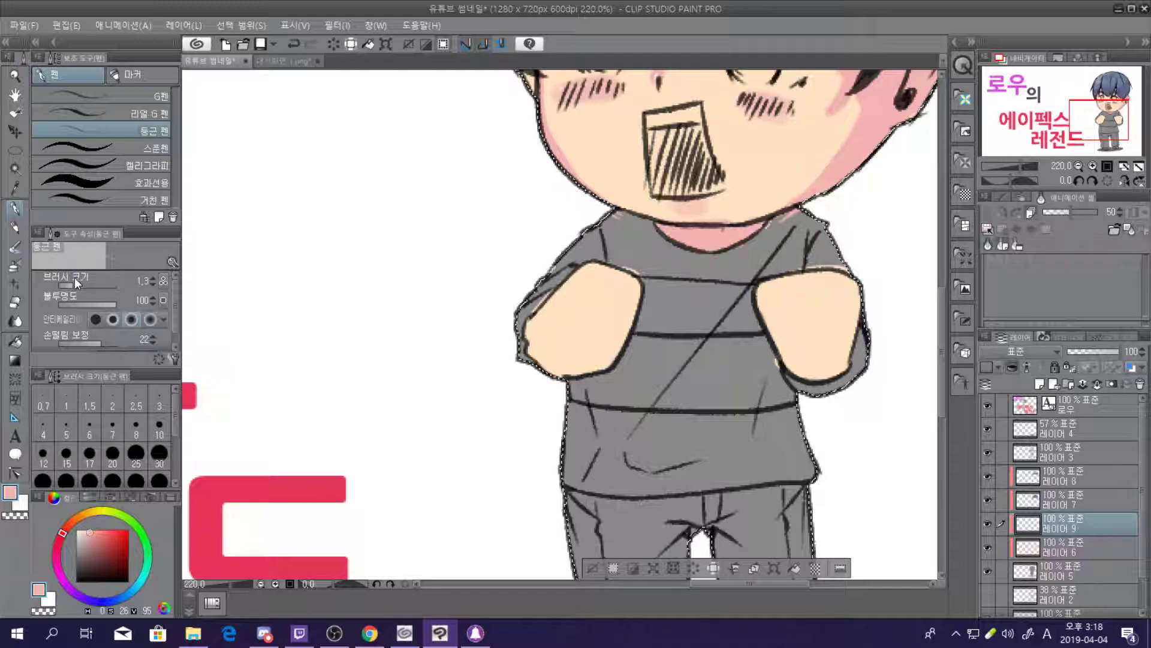
{"action": "key", "text": "bracketright"}
{"action": "key", "text": "bracketright"}
{"action": "key", "text": "bracketright"}
{"action": "key", "text": "bracketright"}
{"action": "key", "text": "bracketright"}
{"action": "key", "text": "bracketright"}
{"action": "key", "text": "bracketright"}
{"action": "key", "text": "bracketright"}
{"action": "key", "text": "bracketright"}
{"action": "key", "text": "bracketright"}
{"action": "key", "text": "bracketright"}
{"action": "key", "text": "bracketright"}
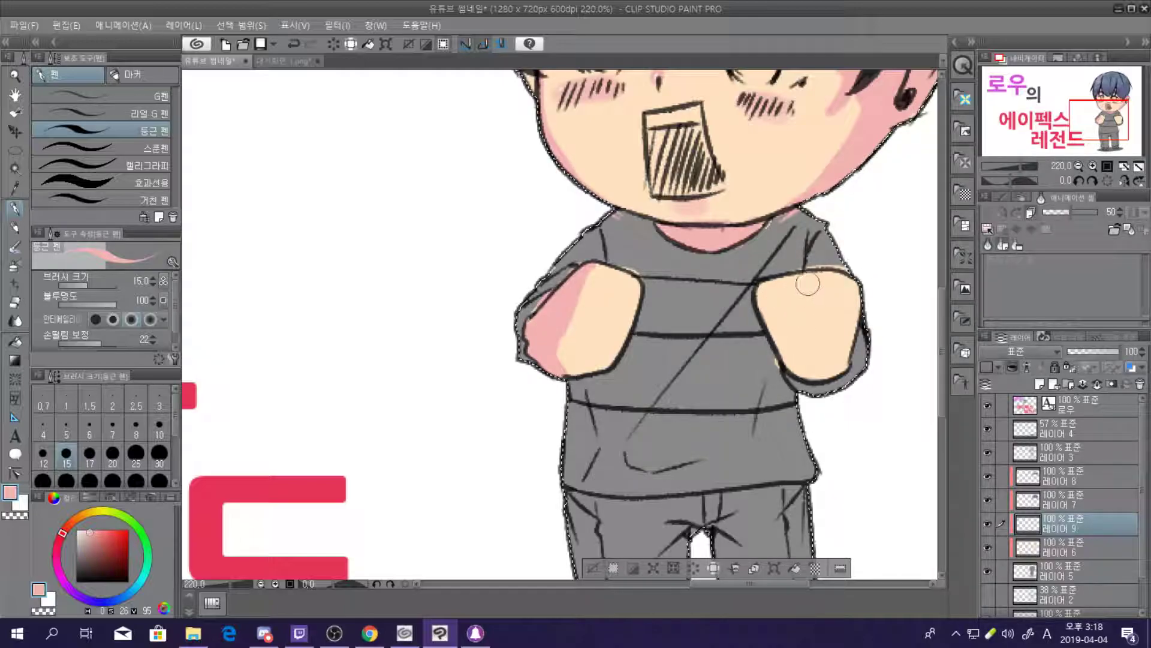
Paint a pink shadow along the outer side and upper edge of the right fist
{"action": "mouse_move", "coordinate": [830, 282]}
{"action": "left_mouse_down"}
{"action": "mouse_move", "coordinate": [809, 372]}
{"action": "mouse_move", "coordinate": [825, 358]}
{"action": "mouse_move", "coordinate": [844, 285]}
{"action": "left_mouse_up"}
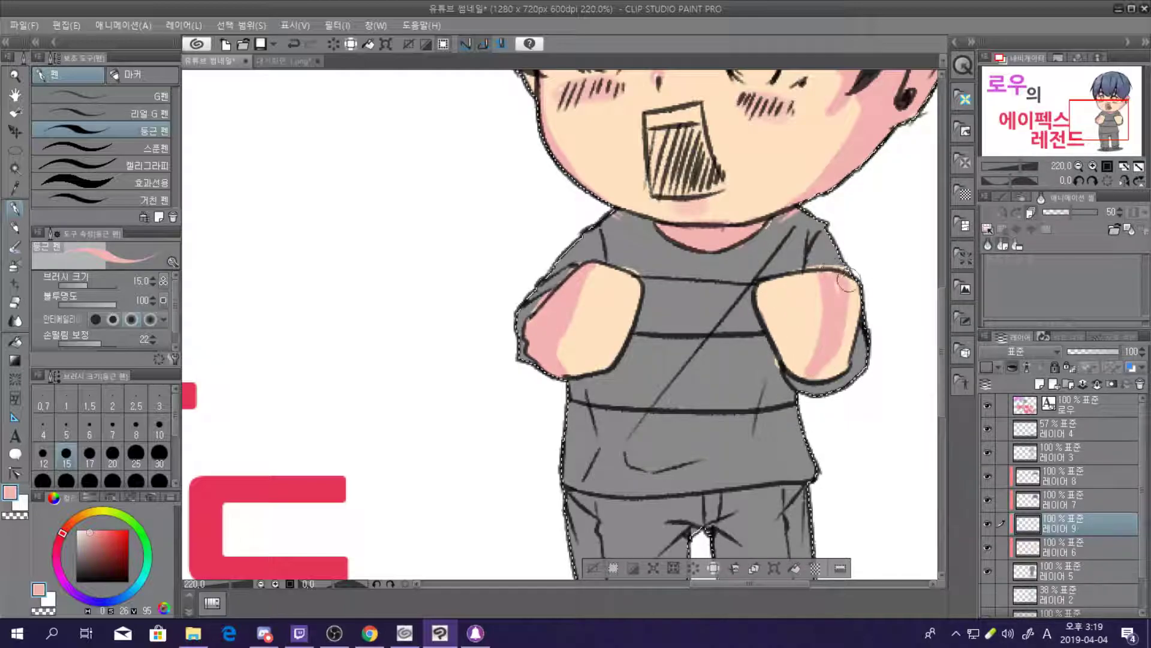
{"action": "left_click_drag", "start_coordinate": [832, 359], "coordinate": [819, 369]}
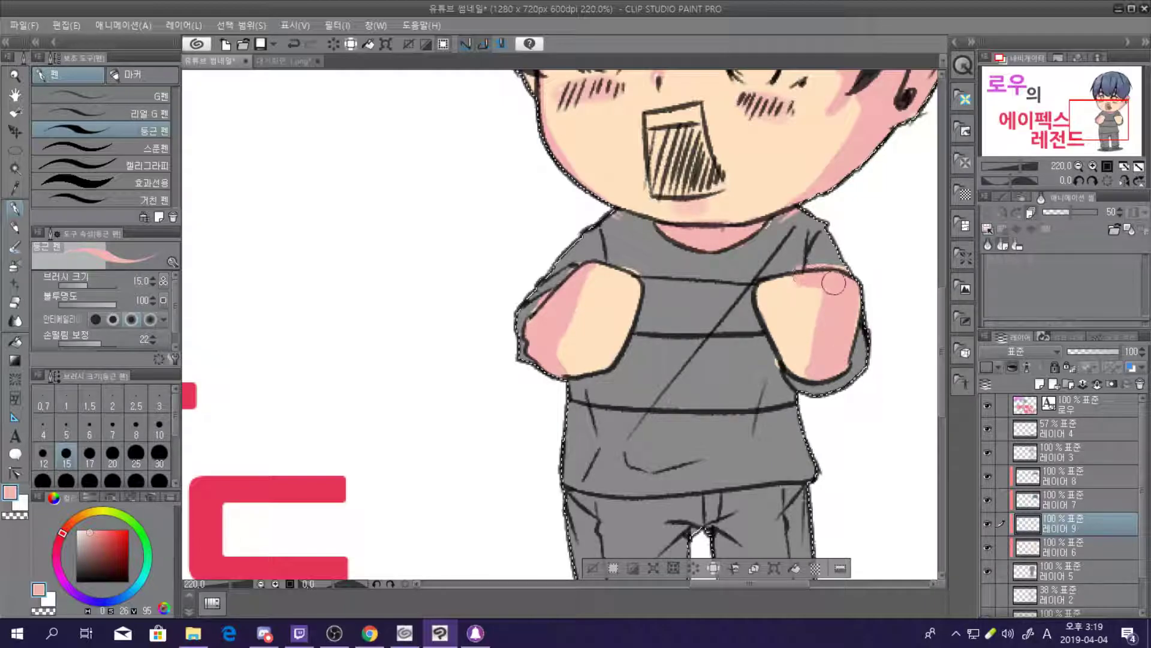
{"action": "scroll", "coordinate": [488, 318], "scroll_direction": "down", "scroll_amount": 1}
{"action": "scroll", "coordinate": [487, 319], "scroll_direction": "down", "scroll_amount": 3}
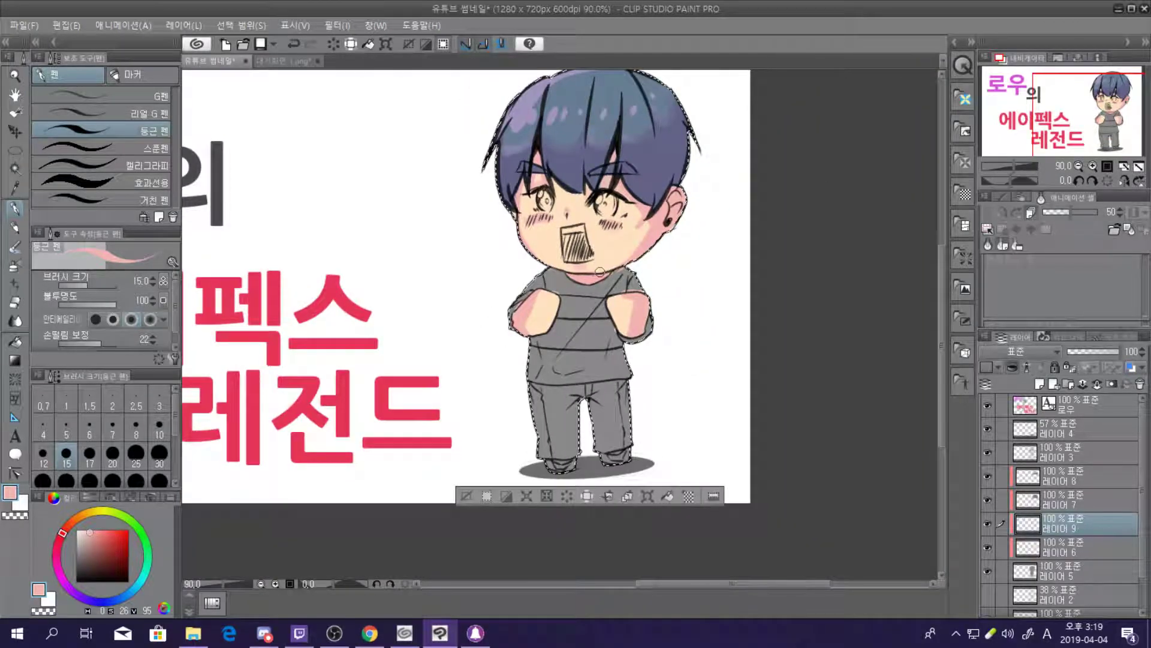
Examine the shading on both fists up close and at full thumbnail size
{"action": "scroll", "coordinate": [600, 272], "scroll_direction": "down", "scroll_amount": 1}
{"action": "scroll", "coordinate": [623, 281], "scroll_direction": "up", "scroll_amount": 4}
{"action": "scroll", "coordinate": [623, 282], "scroll_direction": "up", "scroll_amount": 1}
{"action": "scroll", "coordinate": [630, 265], "scroll_direction": "down", "scroll_amount": 2}
{"action": "scroll", "coordinate": [626, 273], "scroll_direction": "up", "scroll_amount": 3}
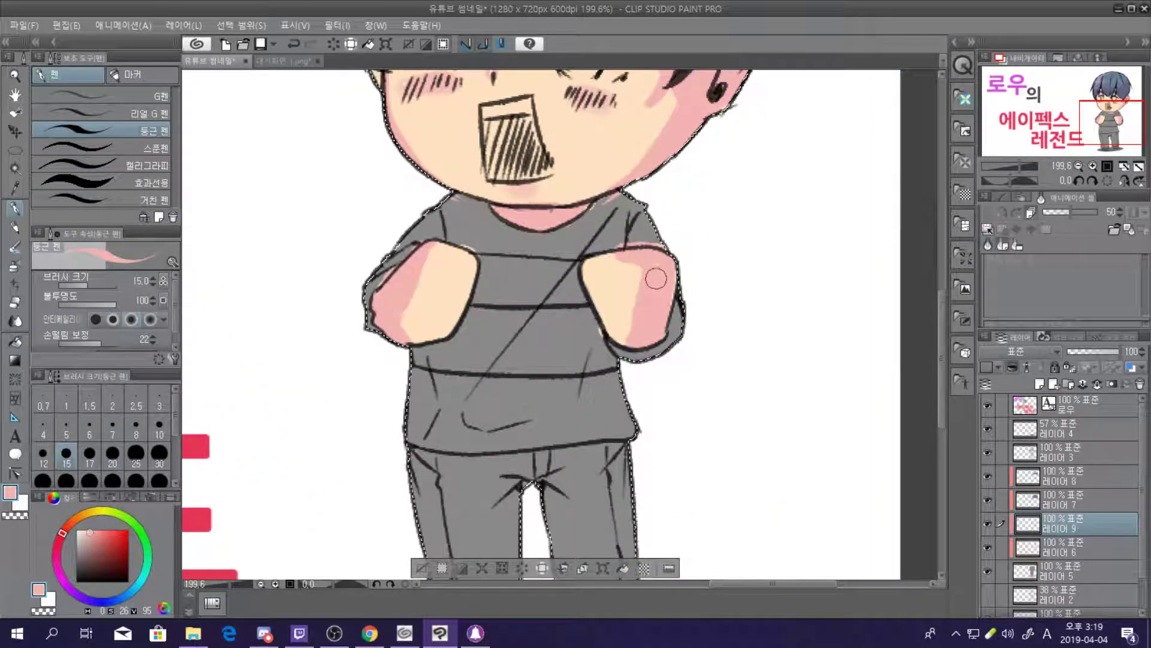
{"action": "scroll", "coordinate": [665, 268], "scroll_direction": "down", "scroll_amount": 5}
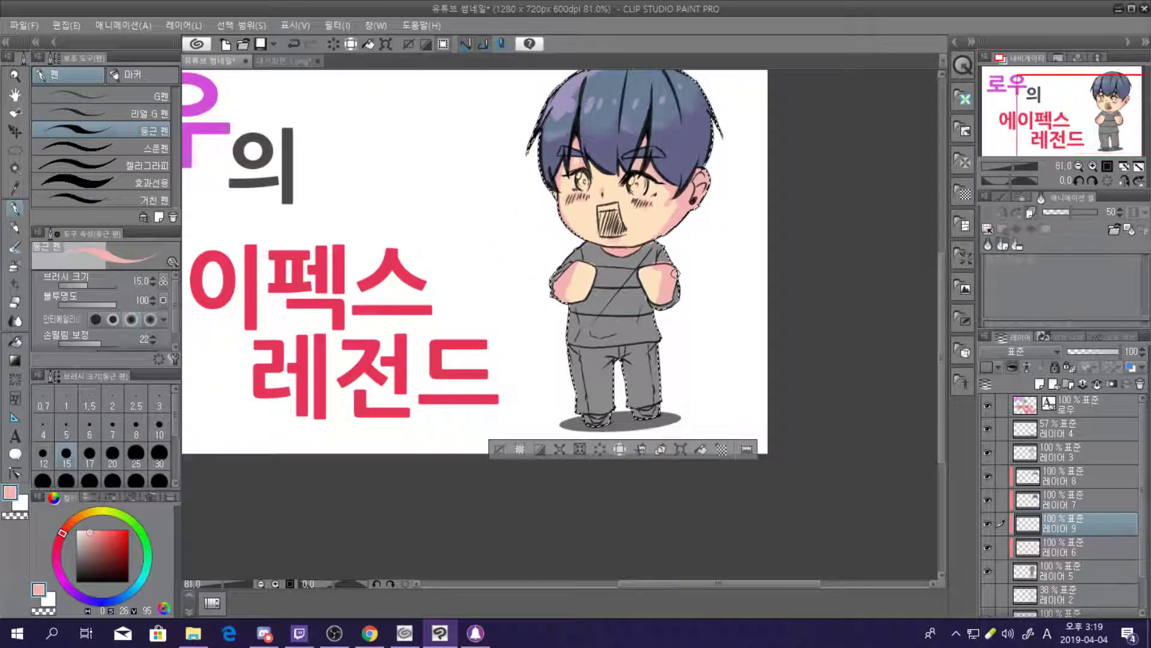
{"action": "scroll", "coordinate": [674, 273], "scroll_direction": "down", "scroll_amount": 2}
{"action": "scroll", "coordinate": [675, 272], "scroll_direction": "up", "scroll_amount": 2}
{"action": "scroll", "coordinate": [674, 272], "scroll_direction": "down", "scroll_amount": 2}
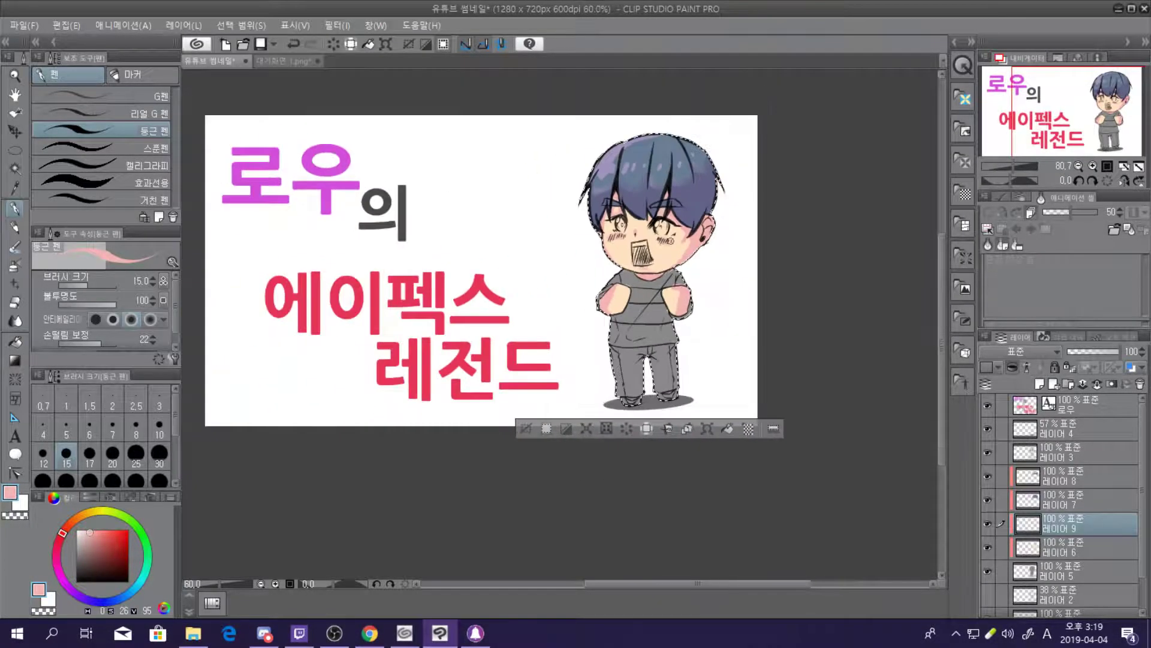
{"action": "scroll", "coordinate": [673, 245], "scroll_direction": "down", "scroll_amount": 1}
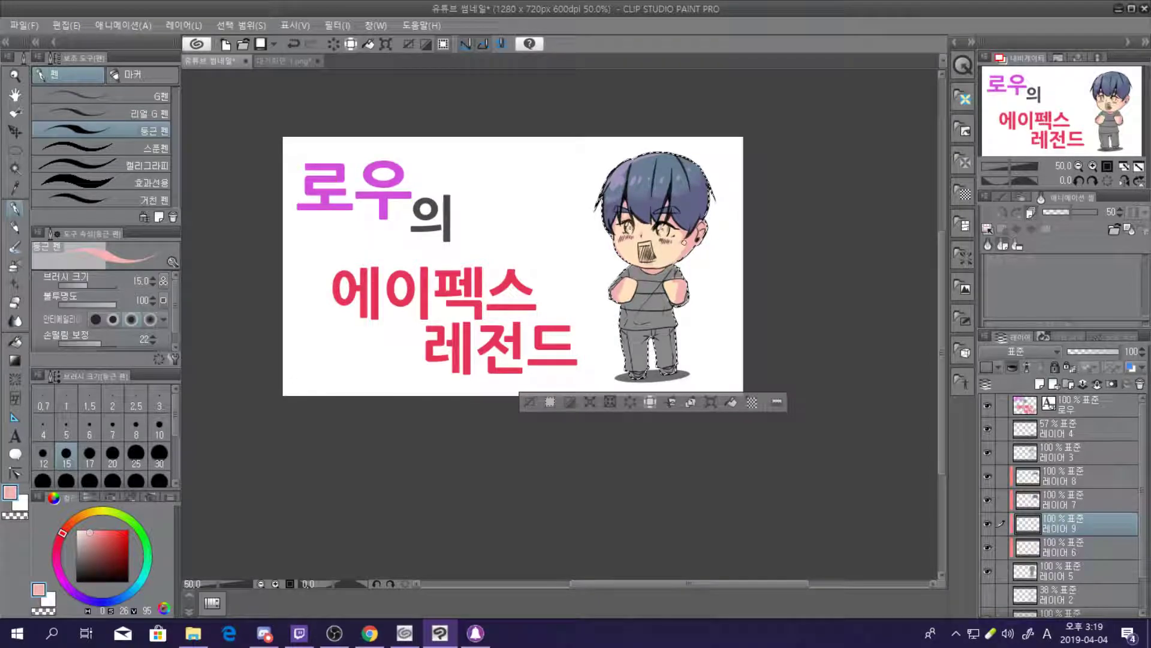
Add a new layer above the skin shading layer and sample the shirt's blue from the 대기화면 1.png reference image
{"action": "scroll", "coordinate": [668, 246], "scroll_direction": "up", "scroll_amount": 8}
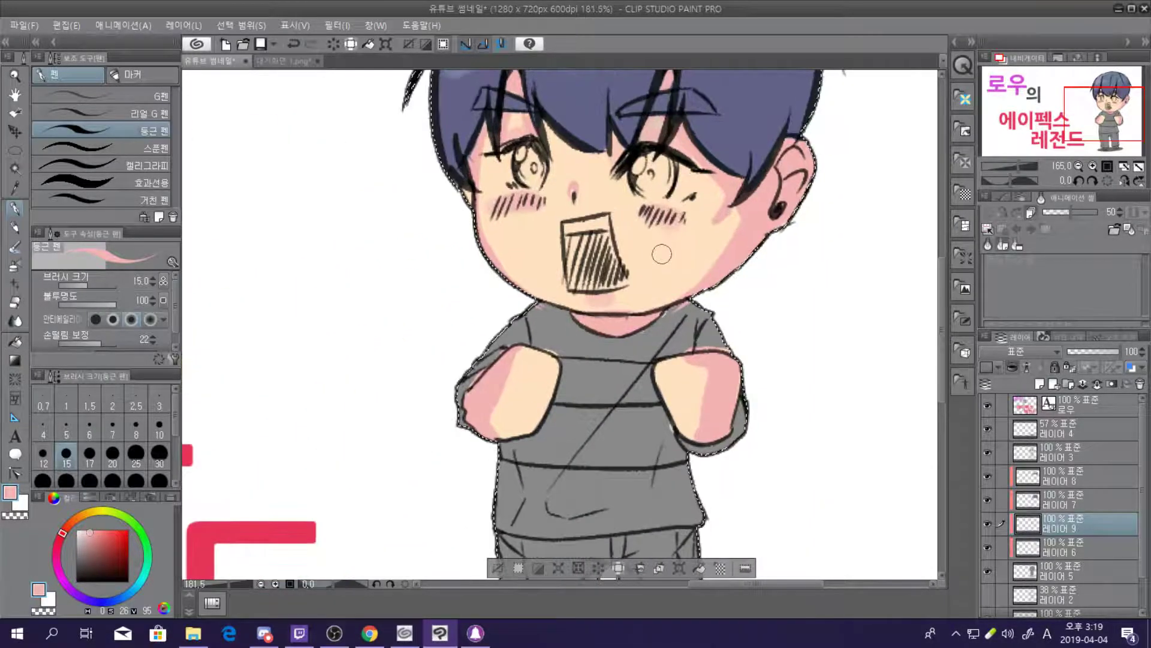
{"action": "scroll", "coordinate": [662, 254], "scroll_direction": "up", "scroll_amount": 2}
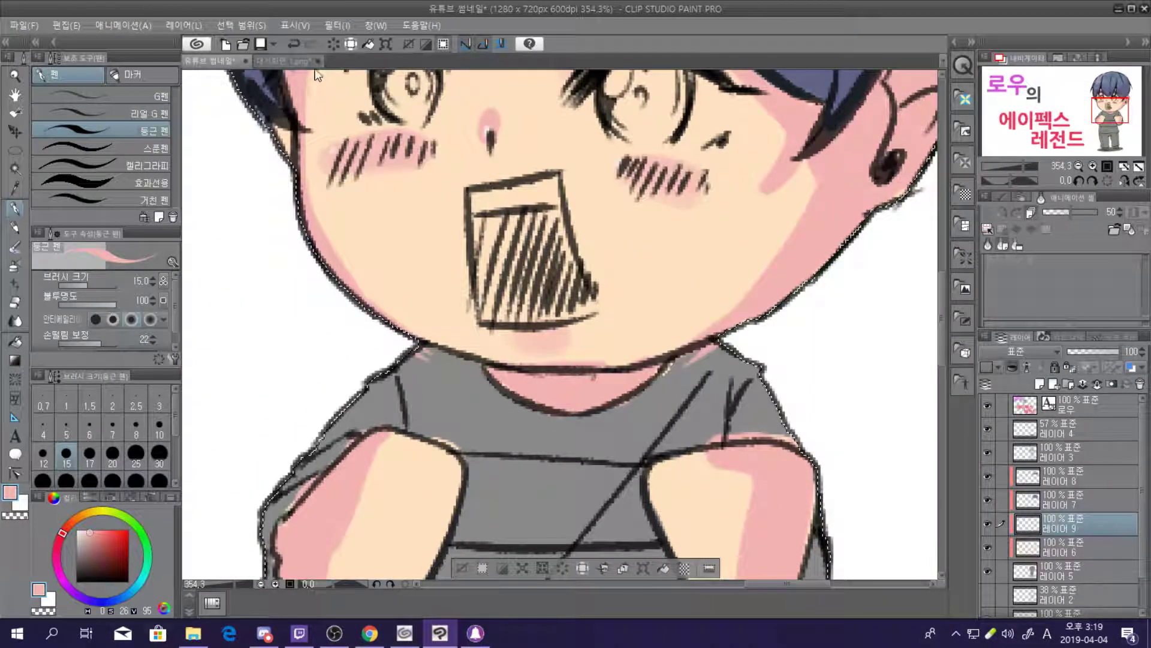
{"action": "left_click", "coordinate": [1041, 385]}
{"action": "scroll", "coordinate": [876, 438], "scroll_direction": "down", "scroll_amount": 3}
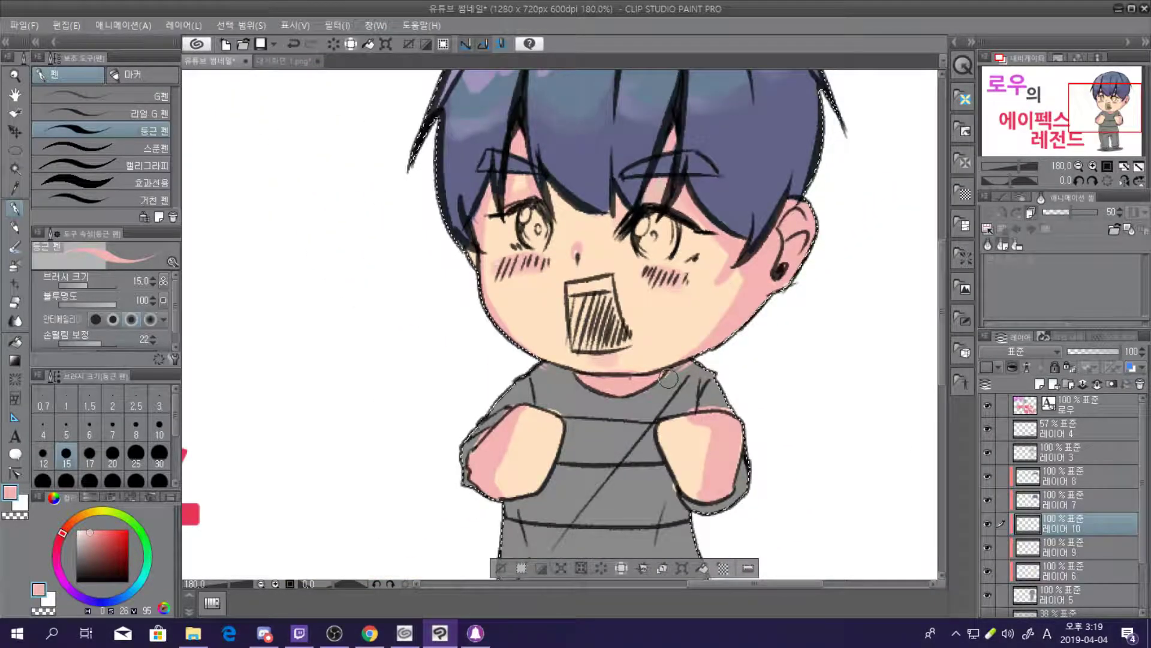
{"action": "left_click", "coordinate": [285, 60]}
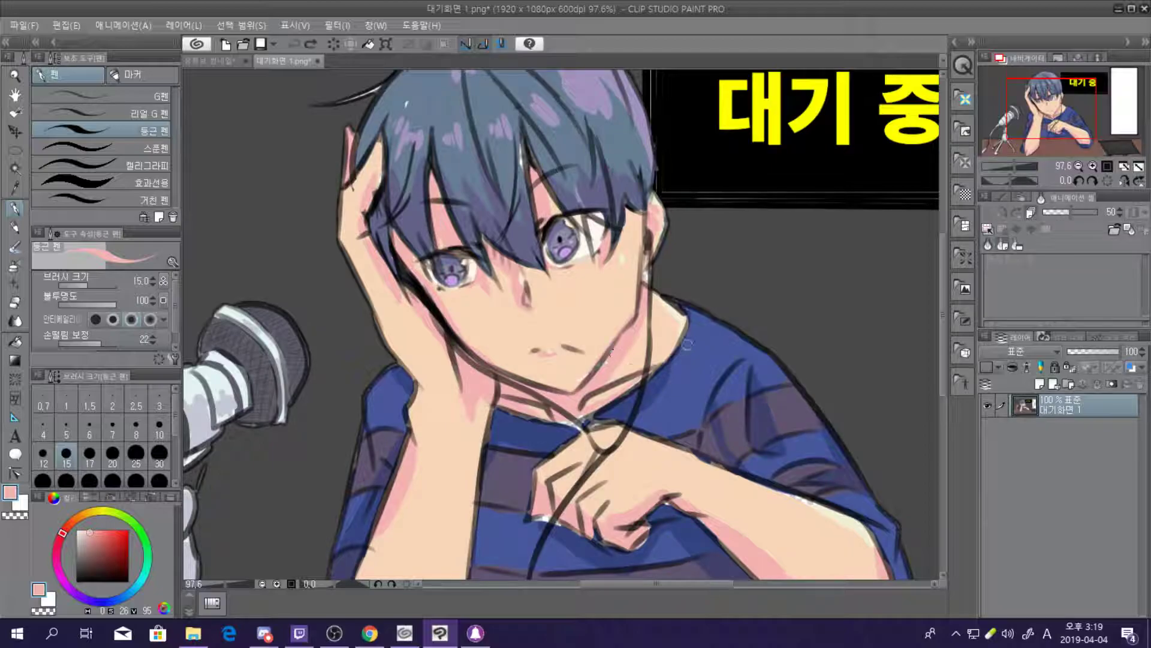
{"action": "left_click", "coordinate": [706, 346], "text": "alt"}
{"action": "left_click", "coordinate": [191, 60]}
Fill the shirt's left sleeve, shoulders and upper chest down to the first stripe line with blue
{"action": "scroll", "coordinate": [601, 401], "scroll_direction": "up", "scroll_amount": 3}
{"action": "mouse_move", "coordinate": [477, 324]}
{"action": "left_mouse_down"}
{"action": "mouse_move", "coordinate": [421, 366]}
{"action": "mouse_move", "coordinate": [457, 376]}
{"action": "mouse_move", "coordinate": [390, 391]}
{"action": "mouse_move", "coordinate": [361, 423]}
{"action": "mouse_move", "coordinate": [409, 387]}
{"action": "mouse_move", "coordinate": [345, 440]}
{"action": "mouse_move", "coordinate": [373, 423]}
{"action": "mouse_move", "coordinate": [326, 517]}
{"action": "left_mouse_up"}
{"action": "mouse_move", "coordinate": [471, 321]}
{"action": "left_mouse_down"}
{"action": "mouse_move", "coordinate": [498, 324]}
{"action": "mouse_move", "coordinate": [537, 356]}
{"action": "mouse_move", "coordinate": [519, 375]}
{"action": "mouse_move", "coordinate": [467, 361]}
{"action": "left_mouse_up"}
{"action": "mouse_move", "coordinate": [531, 381]}
{"action": "left_mouse_down"}
{"action": "mouse_move", "coordinate": [474, 384]}
{"action": "mouse_move", "coordinate": [550, 392]}
{"action": "mouse_move", "coordinate": [513, 403]}
{"action": "mouse_move", "coordinate": [688, 409]}
{"action": "mouse_move", "coordinate": [638, 411]}
{"action": "mouse_move", "coordinate": [682, 412]}
{"action": "mouse_move", "coordinate": [653, 414]}
{"action": "mouse_move", "coordinate": [729, 401]}
{"action": "mouse_move", "coordinate": [690, 406]}
{"action": "mouse_move", "coordinate": [735, 385]}
{"action": "mouse_move", "coordinate": [756, 392]}
{"action": "mouse_move", "coordinate": [741, 398]}
{"action": "mouse_move", "coordinate": [782, 396]}
{"action": "left_mouse_up"}
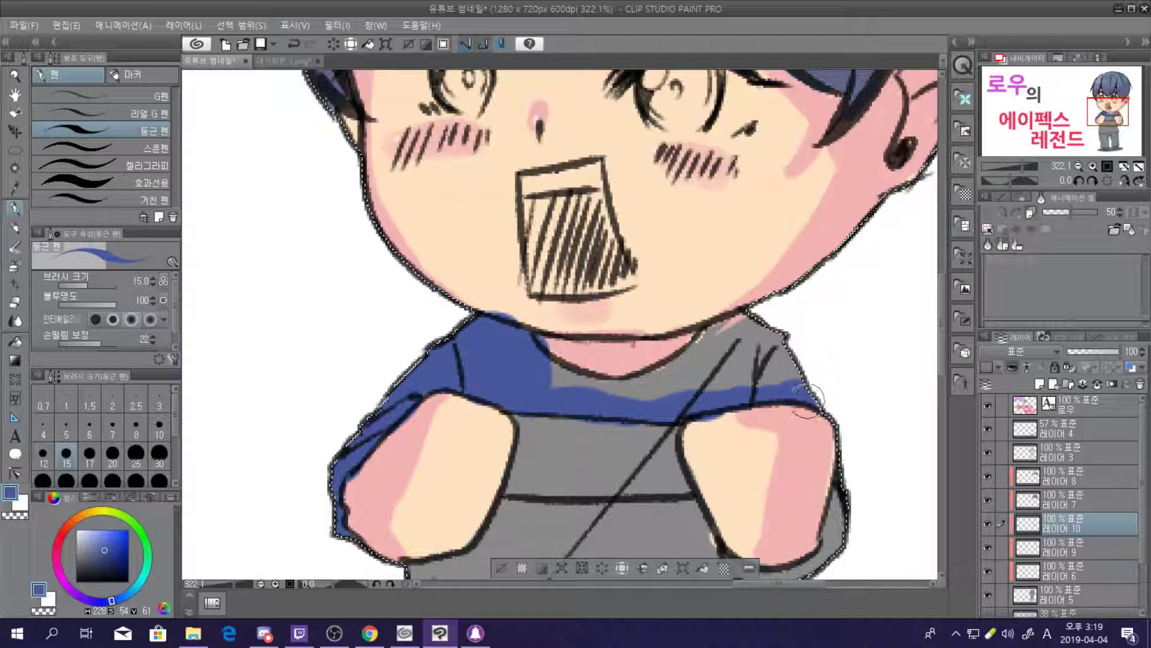
{"action": "mouse_move", "coordinate": [785, 377]}
{"action": "left_mouse_down"}
{"action": "mouse_move", "coordinate": [747, 331]}
{"action": "mouse_move", "coordinate": [705, 331]}
{"action": "mouse_move", "coordinate": [728, 327]}
{"action": "mouse_move", "coordinate": [627, 397]}
{"action": "mouse_move", "coordinate": [685, 367]}
{"action": "mouse_move", "coordinate": [573, 399]}
{"action": "mouse_move", "coordinate": [543, 378]}
{"action": "mouse_move", "coordinate": [601, 395]}
{"action": "mouse_move", "coordinate": [540, 370]}
{"action": "left_mouse_up"}
{"action": "mouse_move", "coordinate": [616, 389]}
{"action": "left_mouse_down"}
{"action": "mouse_move", "coordinate": [684, 387]}
{"action": "mouse_move", "coordinate": [727, 357]}
{"action": "mouse_move", "coordinate": [663, 398]}
{"action": "mouse_move", "coordinate": [768, 375]}
{"action": "mouse_move", "coordinate": [722, 358]}
{"action": "left_mouse_up"}
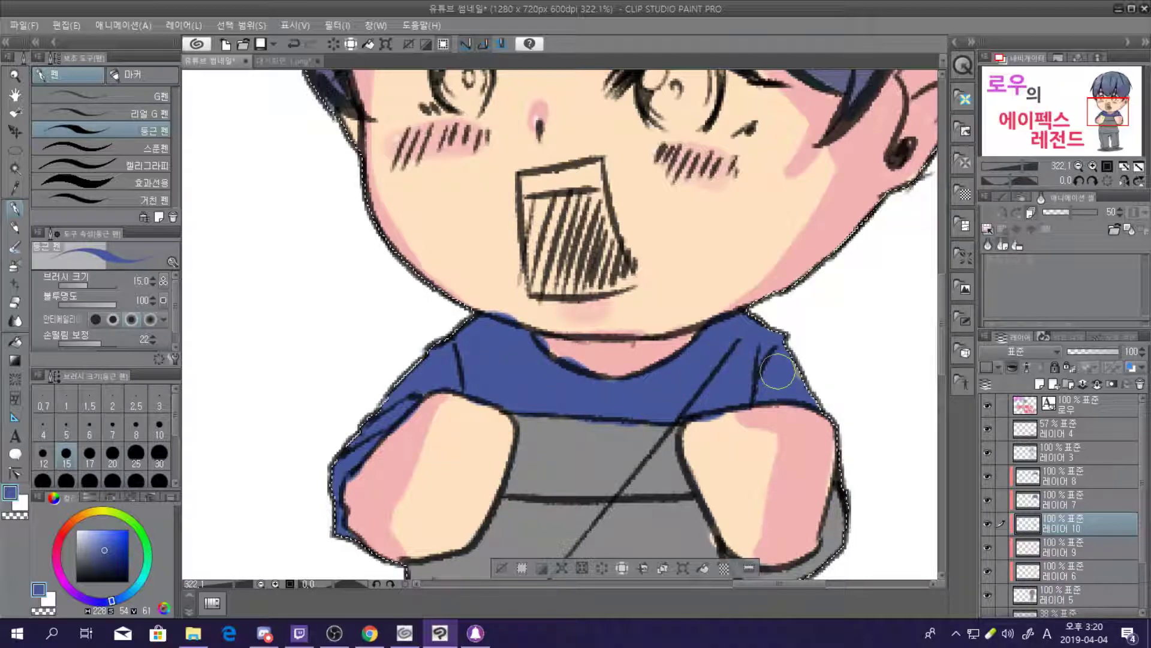
Paint blue along the upper edge of the middle shirt band, around the fists and over the right sleeve
{"action": "scroll", "coordinate": [657, 403], "scroll_direction": "down", "scroll_amount": 4}
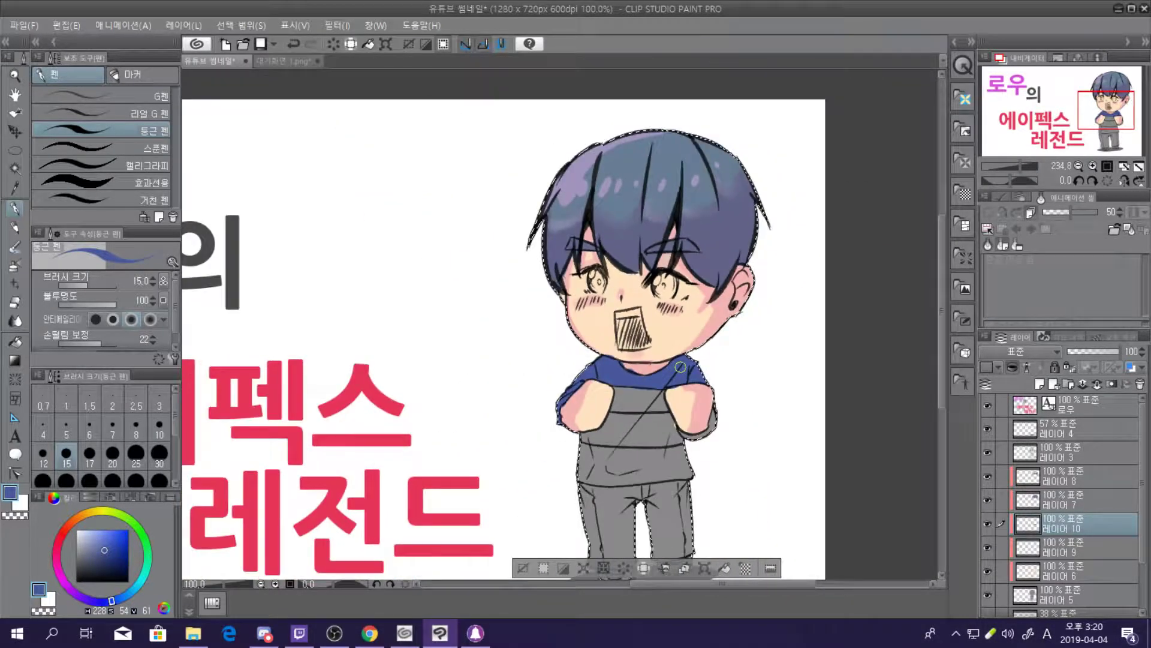
{"action": "scroll", "coordinate": [680, 367], "scroll_direction": "up", "scroll_amount": 5}
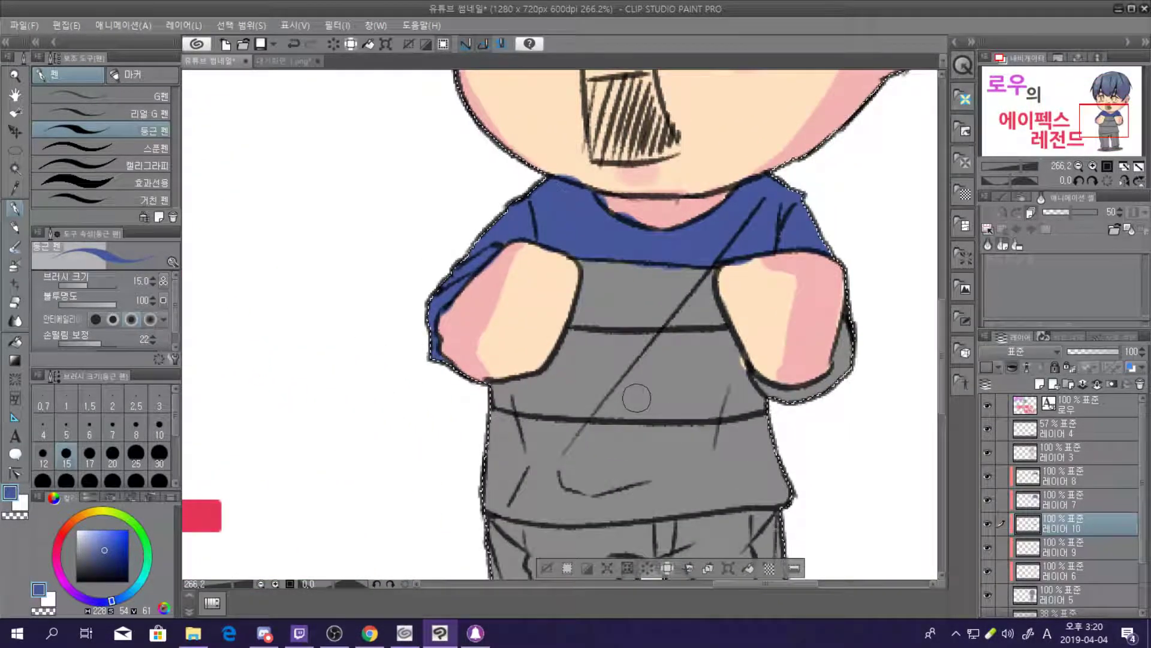
{"action": "mouse_move", "coordinate": [569, 342]}
{"action": "left_mouse_down"}
{"action": "mouse_move", "coordinate": [723, 337]}
{"action": "mouse_move", "coordinate": [748, 397]}
{"action": "mouse_move", "coordinate": [757, 387]}
{"action": "mouse_move", "coordinate": [816, 398]}
{"action": "left_mouse_up"}
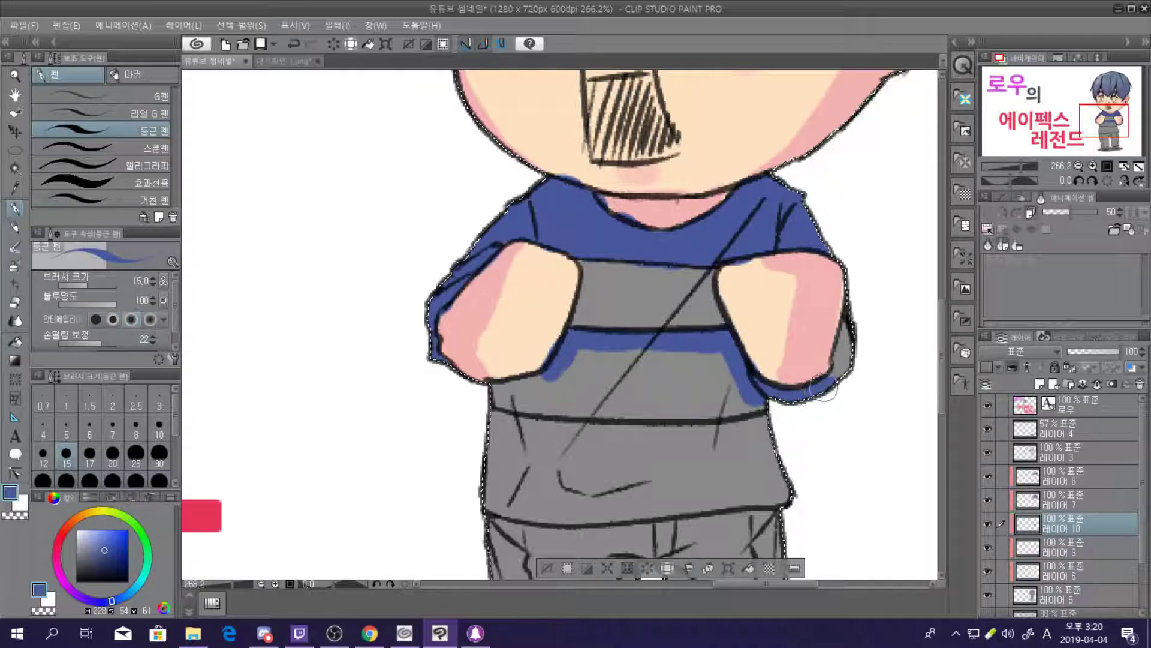
{"action": "mouse_move", "coordinate": [858, 351]}
{"action": "left_mouse_down"}
{"action": "mouse_move", "coordinate": [848, 369]}
{"action": "mouse_move", "coordinate": [856, 326]}
{"action": "left_mouse_up"}
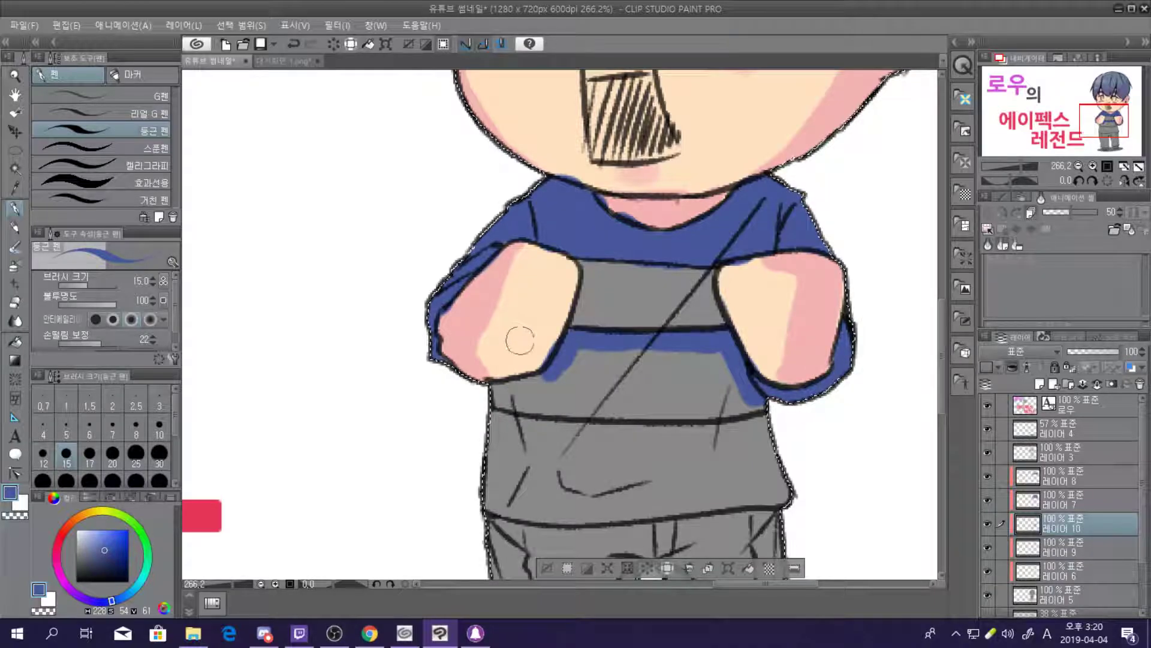
Fill the rest of the middle shirt band below the fists with blue
{"action": "scroll", "coordinate": [521, 336], "scroll_direction": "down", "scroll_amount": 5}
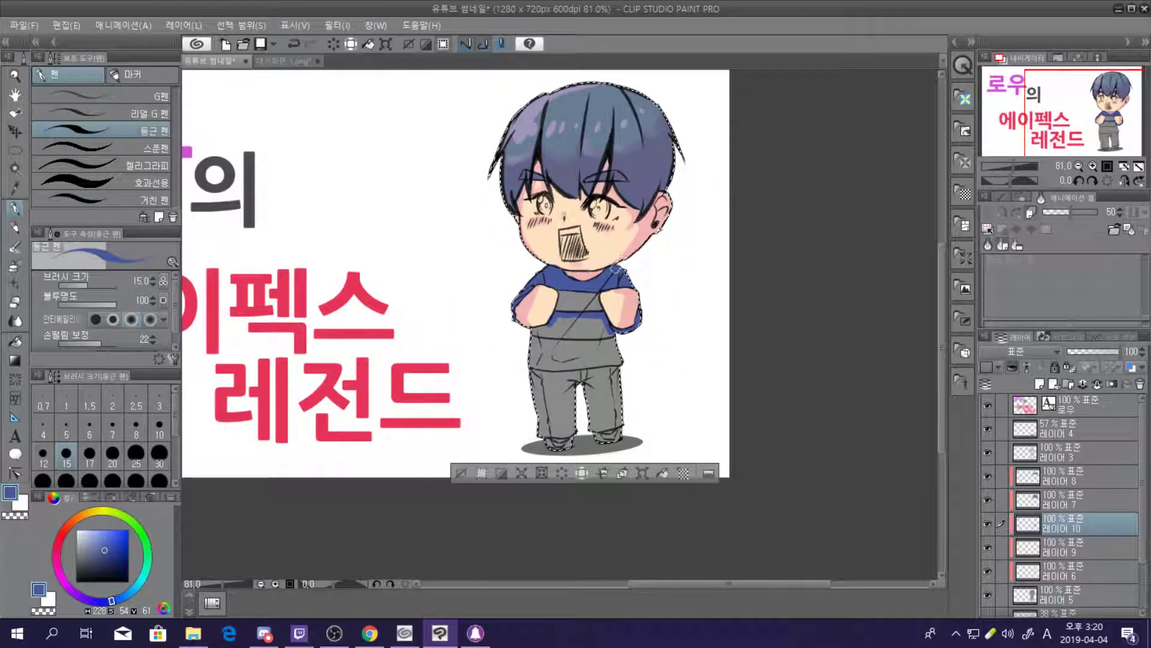
{"action": "scroll", "coordinate": [614, 256], "scroll_direction": "down", "scroll_amount": 1}
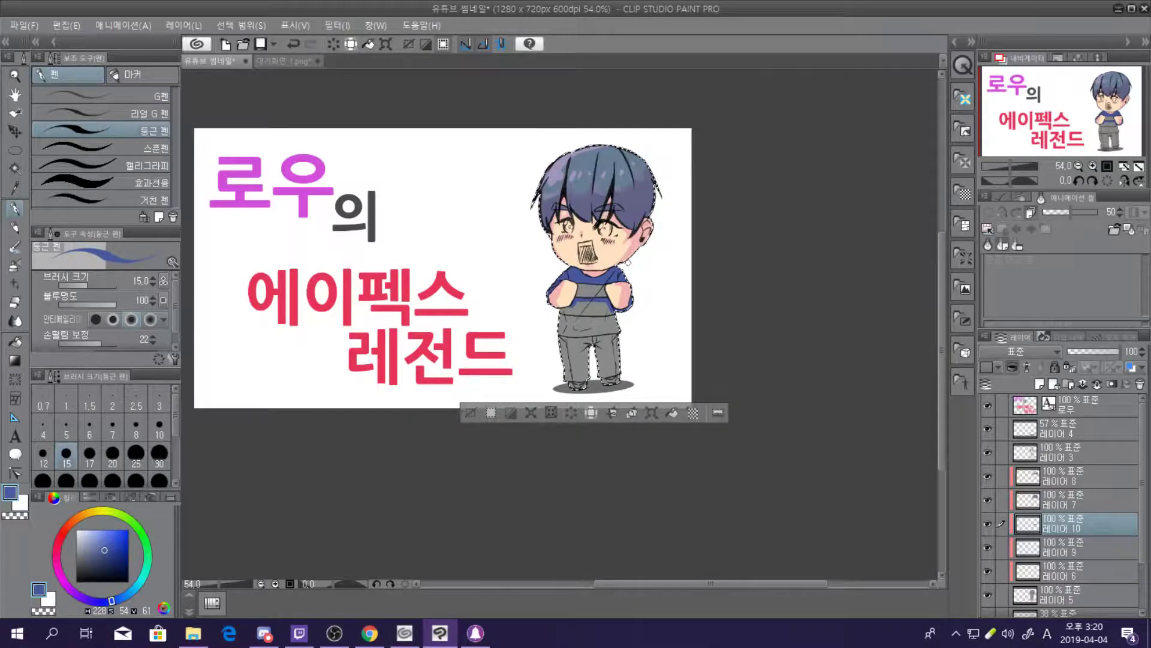
{"action": "scroll", "coordinate": [628, 263], "scroll_direction": "up", "scroll_amount": 2}
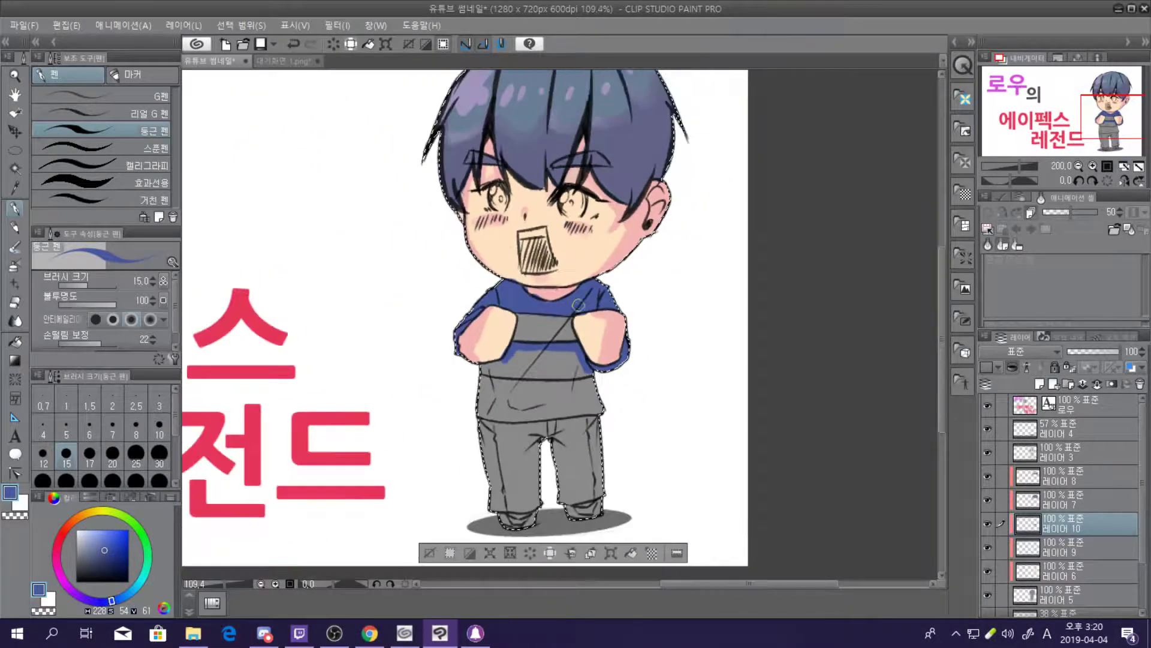
{"action": "scroll", "coordinate": [578, 304], "scroll_direction": "up", "scroll_amount": 3}
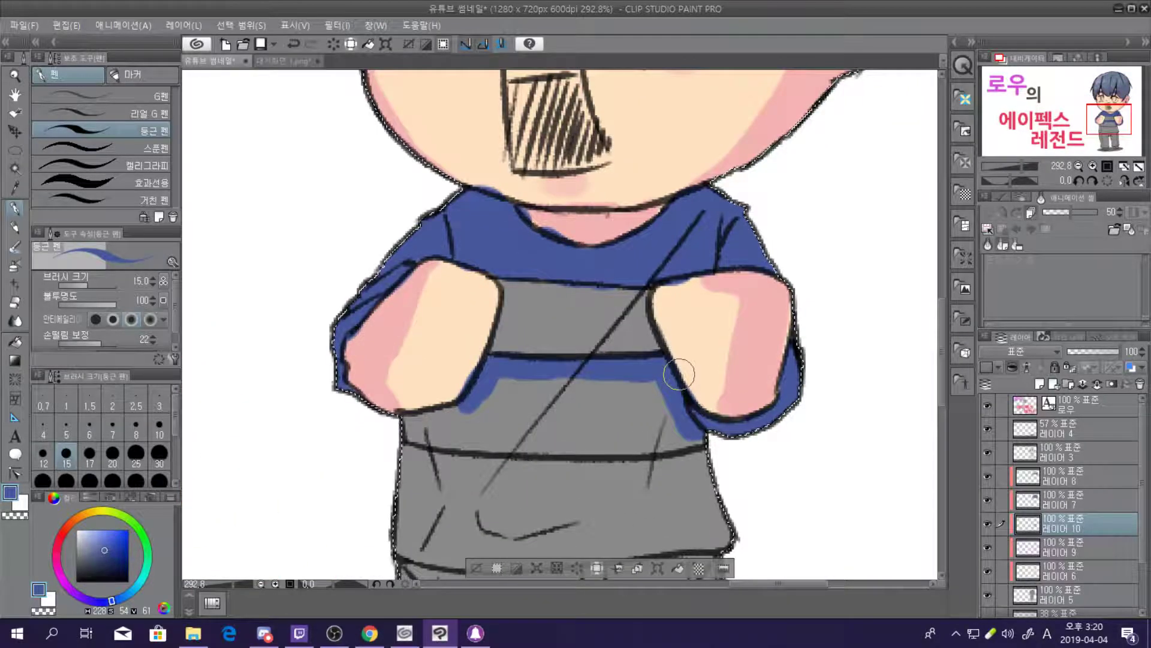
{"action": "mouse_move", "coordinate": [473, 408]}
{"action": "left_mouse_down"}
{"action": "mouse_move", "coordinate": [427, 428]}
{"action": "mouse_move", "coordinate": [416, 418]}
{"action": "mouse_move", "coordinate": [424, 434]}
{"action": "mouse_move", "coordinate": [538, 425]}
{"action": "mouse_move", "coordinate": [456, 430]}
{"action": "mouse_move", "coordinate": [522, 439]}
{"action": "mouse_move", "coordinate": [459, 438]}
{"action": "mouse_move", "coordinate": [615, 443]}
{"action": "mouse_move", "coordinate": [519, 440]}
{"action": "mouse_move", "coordinate": [658, 433]}
{"action": "mouse_move", "coordinate": [521, 439]}
{"action": "mouse_move", "coordinate": [548, 444]}
{"action": "left_mouse_up"}
{"action": "mouse_move", "coordinate": [638, 438]}
{"action": "left_mouse_down"}
{"action": "mouse_move", "coordinate": [611, 438]}
{"action": "mouse_move", "coordinate": [697, 439]}
{"action": "mouse_move", "coordinate": [638, 397]}
{"action": "mouse_move", "coordinate": [662, 398]}
{"action": "mouse_move", "coordinate": [648, 428]}
{"action": "mouse_move", "coordinate": [486, 417]}
{"action": "mouse_move", "coordinate": [529, 388]}
{"action": "mouse_move", "coordinate": [619, 378]}
{"action": "mouse_move", "coordinate": [621, 406]}
{"action": "mouse_move", "coordinate": [512, 394]}
{"action": "left_mouse_up"}
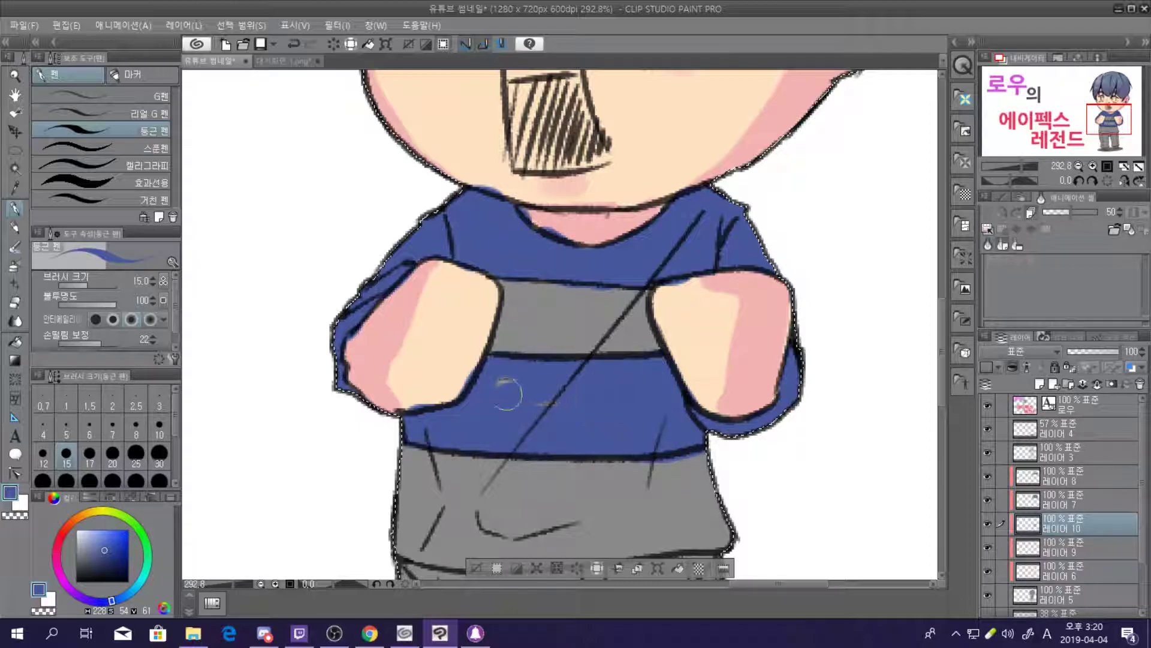
Sample the shirt's dark purple stripe colour from the 대기화면 1.png reference and add a new layer above the blue shirt layer
{"action": "scroll", "coordinate": [646, 389], "scroll_direction": "down", "scroll_amount": 6}
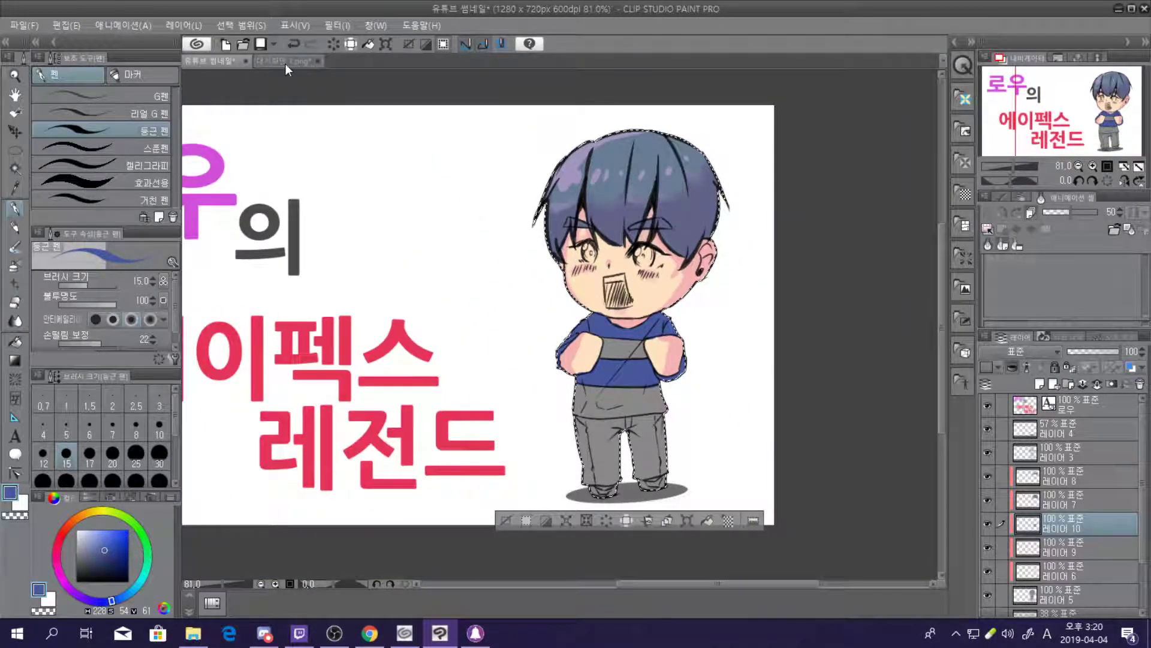
{"action": "left_click", "coordinate": [286, 62]}
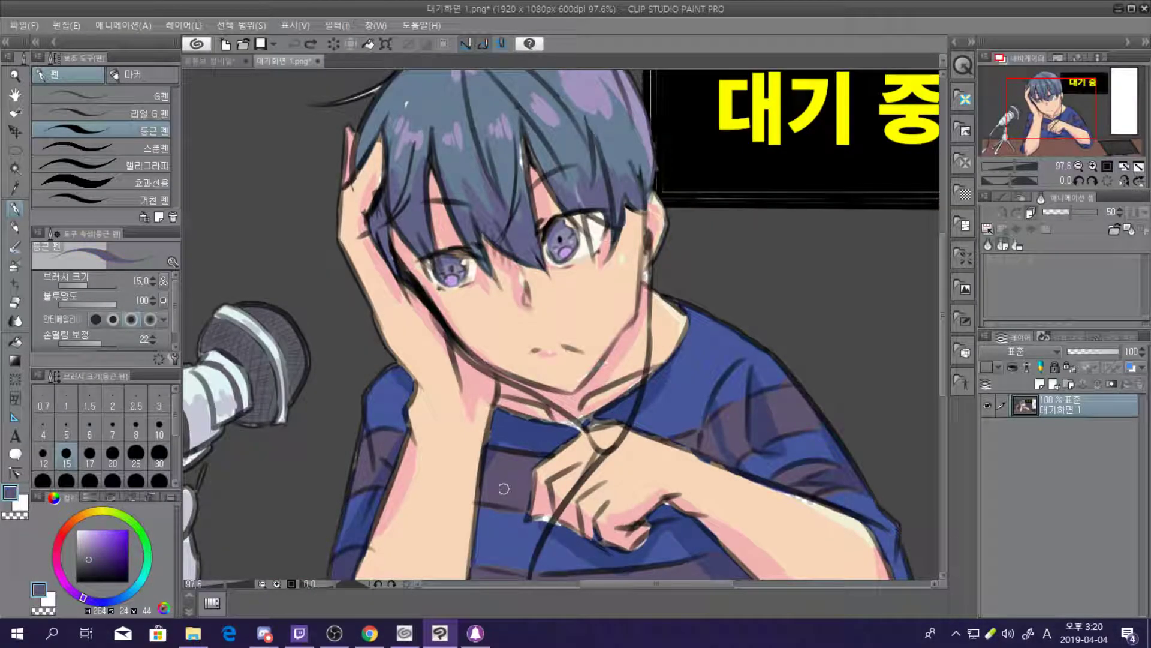
{"action": "left_click", "coordinate": [228, 65]}
{"action": "scroll", "coordinate": [622, 342], "scroll_direction": "up", "scroll_amount": 5}
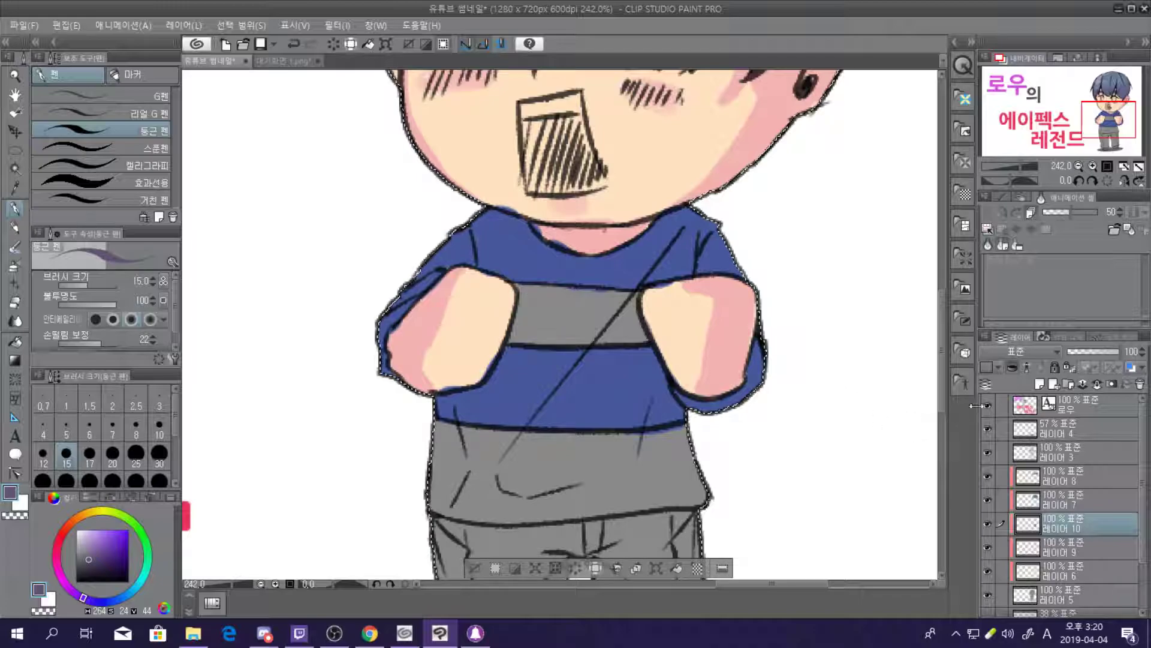
{"action": "left_click", "coordinate": [1039, 384]}
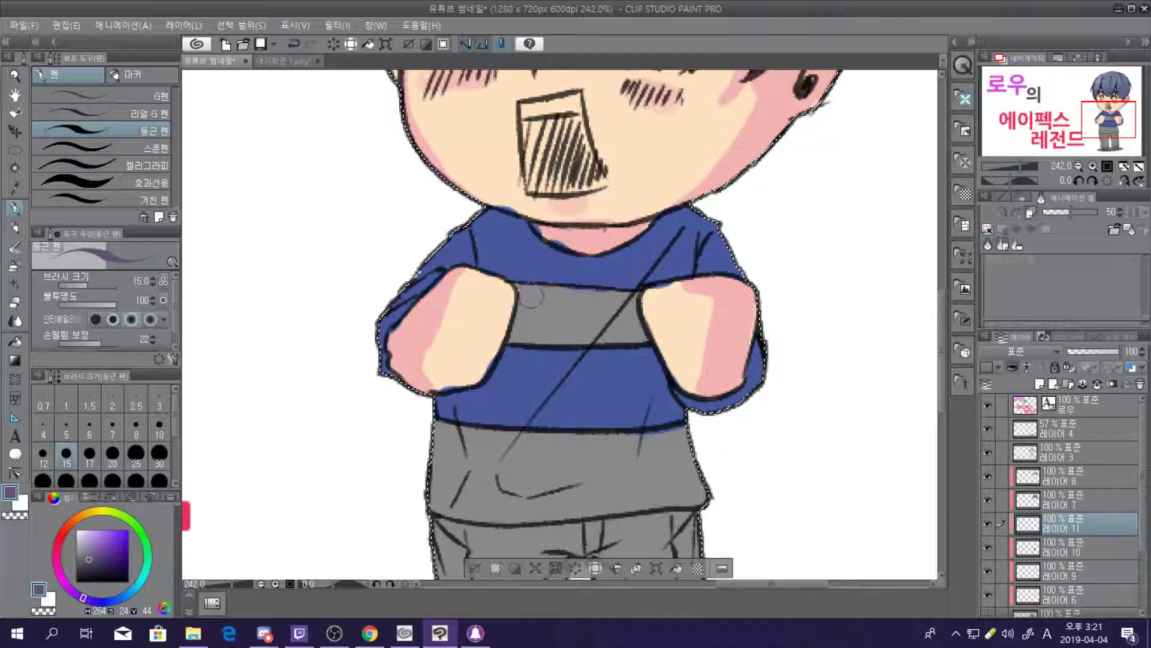
Fill the stripe between the fists and the band along the shirt's bottom with dark purple
{"action": "mouse_move", "coordinate": [525, 296]}
{"action": "left_mouse_down"}
{"action": "mouse_move", "coordinate": [533, 321]}
{"action": "mouse_move", "coordinate": [525, 297]}
{"action": "mouse_move", "coordinate": [538, 296]}
{"action": "mouse_move", "coordinate": [514, 291]}
{"action": "mouse_move", "coordinate": [640, 299]}
{"action": "mouse_move", "coordinate": [638, 332]}
{"action": "mouse_move", "coordinate": [593, 334]}
{"action": "mouse_move", "coordinate": [639, 341]}
{"action": "mouse_move", "coordinate": [565, 328]}
{"action": "mouse_move", "coordinate": [524, 337]}
{"action": "mouse_move", "coordinate": [583, 337]}
{"action": "mouse_move", "coordinate": [536, 339]}
{"action": "mouse_move", "coordinate": [521, 320]}
{"action": "mouse_move", "coordinate": [555, 304]}
{"action": "mouse_move", "coordinate": [549, 313]}
{"action": "mouse_move", "coordinate": [616, 311]}
{"action": "left_mouse_up"}
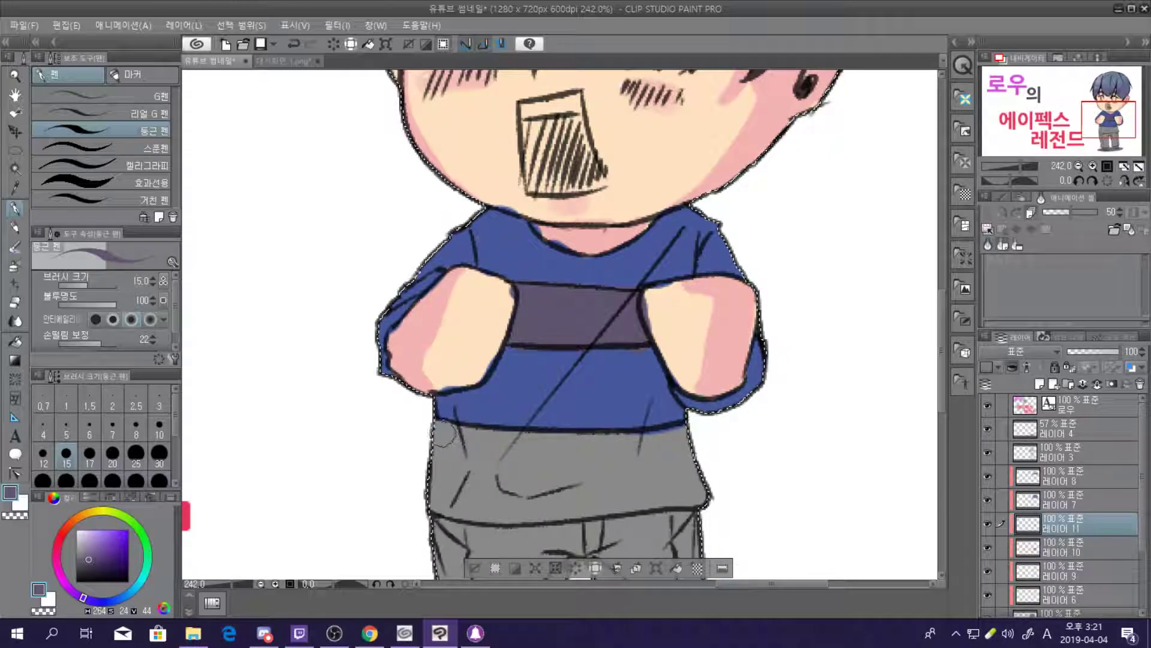
{"action": "mouse_move", "coordinate": [443, 453]}
{"action": "left_mouse_down"}
{"action": "mouse_move", "coordinate": [473, 430]}
{"action": "mouse_move", "coordinate": [439, 424]}
{"action": "mouse_move", "coordinate": [677, 432]}
{"action": "mouse_move", "coordinate": [696, 494]}
{"action": "mouse_move", "coordinate": [573, 501]}
{"action": "mouse_move", "coordinate": [623, 500]}
{"action": "left_mouse_up"}
{"action": "mouse_move", "coordinate": [548, 498]}
{"action": "left_mouse_down"}
{"action": "mouse_move", "coordinate": [435, 511]}
{"action": "mouse_move", "coordinate": [450, 489]}
{"action": "mouse_move", "coordinate": [443, 445]}
{"action": "left_mouse_up"}
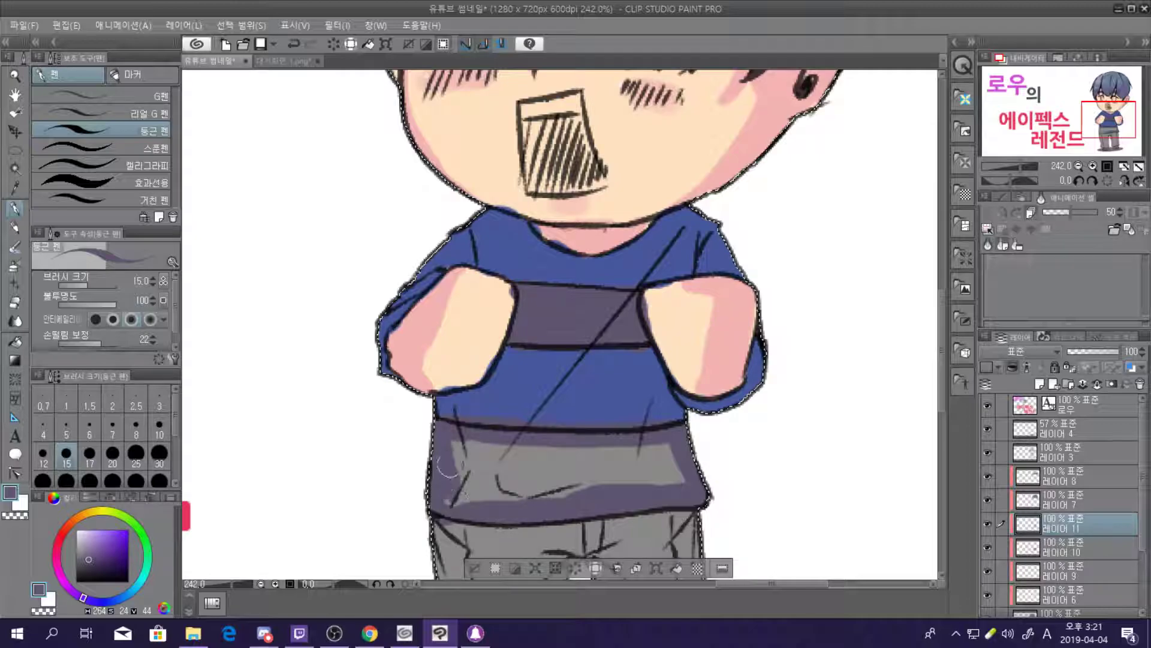
{"action": "mouse_move", "coordinate": [454, 503]}
{"action": "left_mouse_down"}
{"action": "mouse_move", "coordinate": [675, 479]}
{"action": "mouse_move", "coordinate": [664, 443]}
{"action": "mouse_move", "coordinate": [613, 455]}
{"action": "mouse_move", "coordinate": [464, 447]}
{"action": "mouse_move", "coordinate": [460, 468]}
{"action": "mouse_move", "coordinate": [537, 481]}
{"action": "mouse_move", "coordinate": [645, 459]}
{"action": "left_mouse_up"}
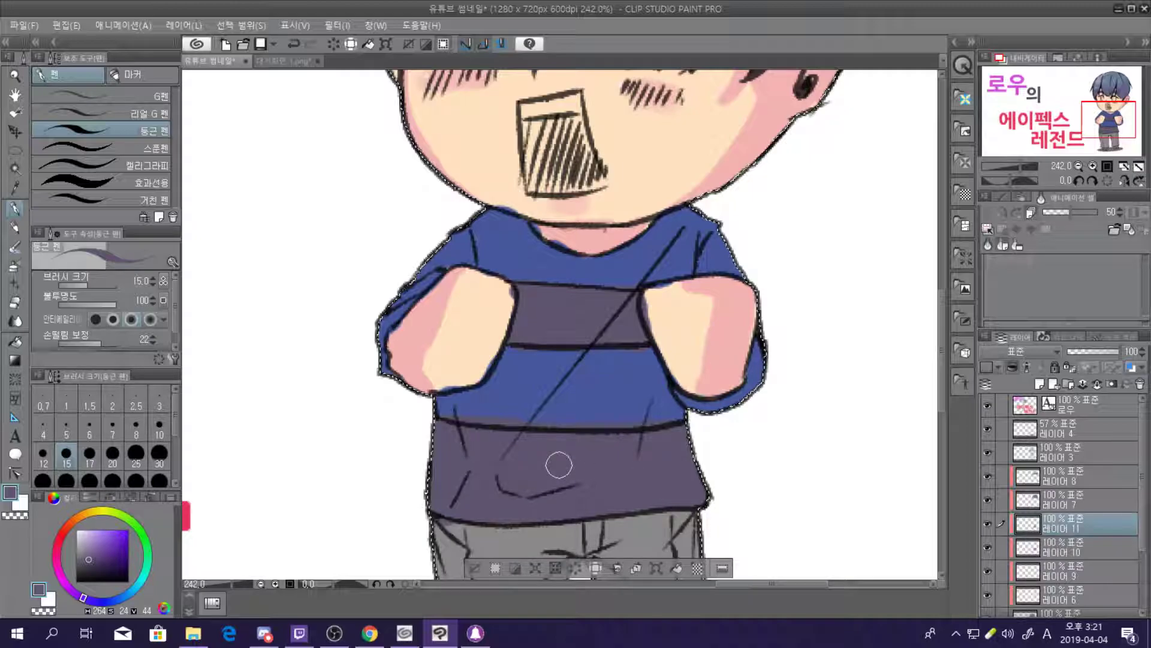
Add a new layer above the purple stripe layer and choose a near-black grey with saturation 0 and value 17
{"action": "scroll", "coordinate": [677, 265], "scroll_direction": "down", "scroll_amount": 5}
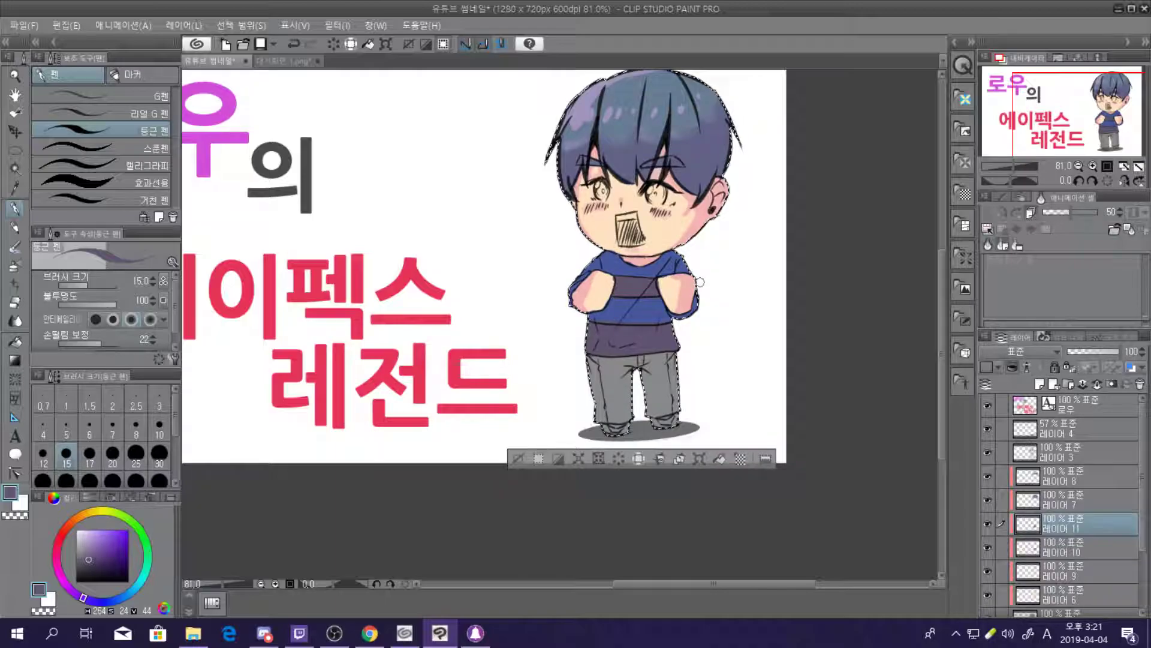
{"action": "scroll", "coordinate": [699, 280], "scroll_direction": "down", "scroll_amount": 1}
{"action": "scroll", "coordinate": [701, 281], "scroll_direction": "up", "scroll_amount": 3}
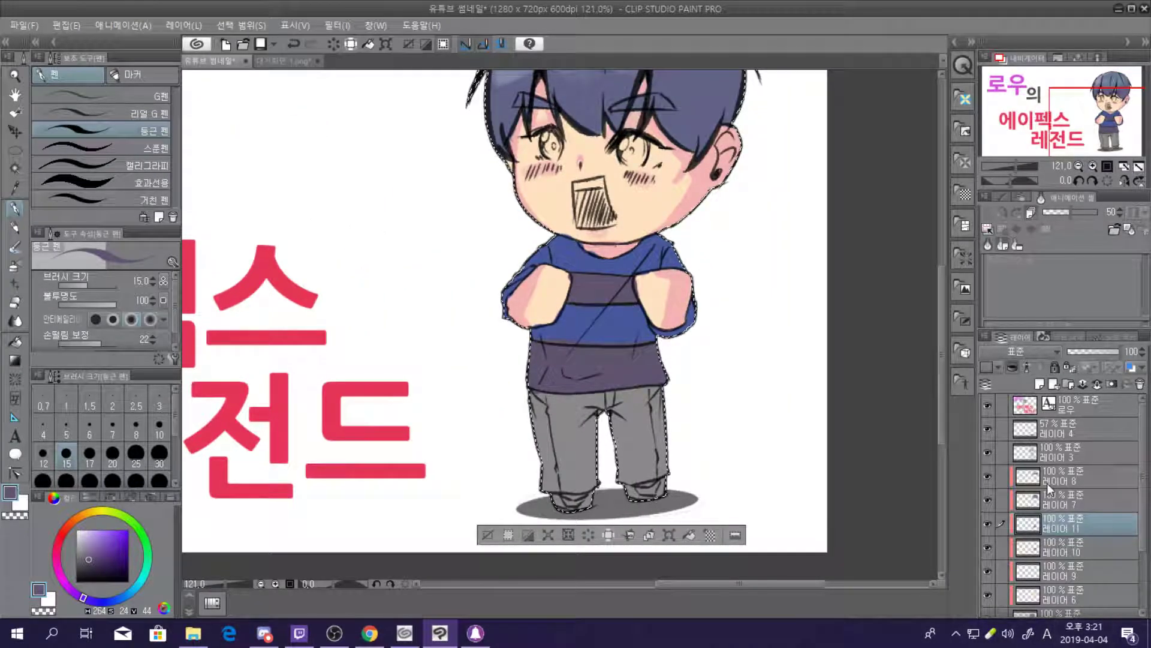
{"action": "left_click", "coordinate": [1040, 385]}
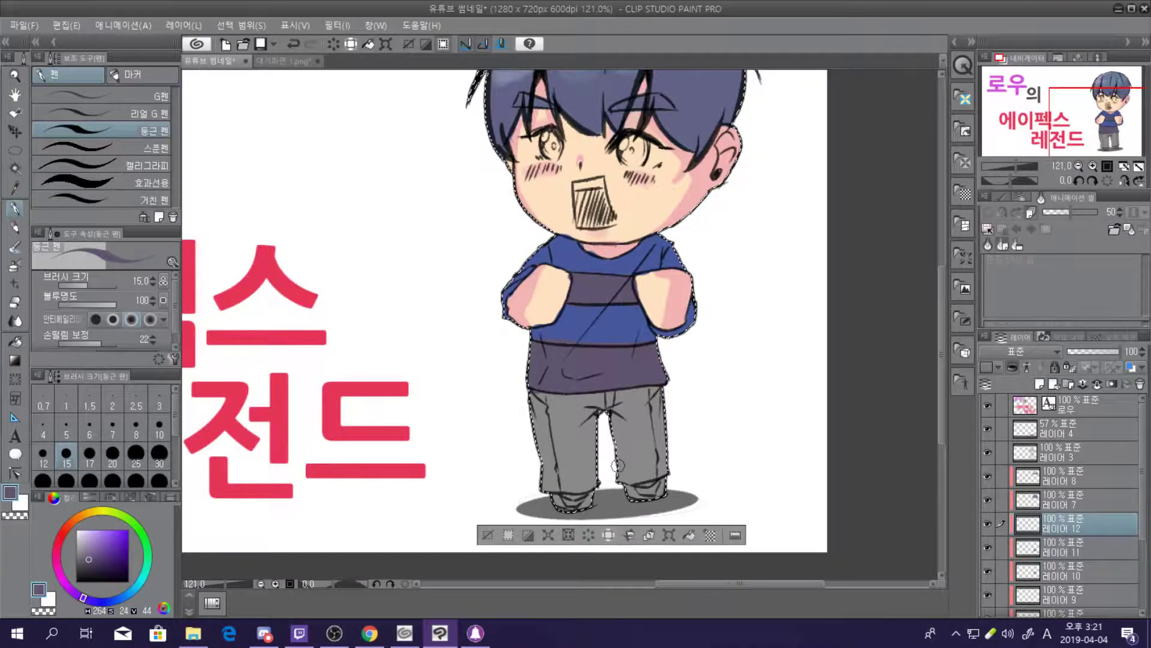
{"action": "scroll", "coordinate": [637, 492], "scroll_direction": "down", "scroll_amount": 2}
{"action": "scroll", "coordinate": [638, 493], "scroll_direction": "up", "scroll_amount": 4}
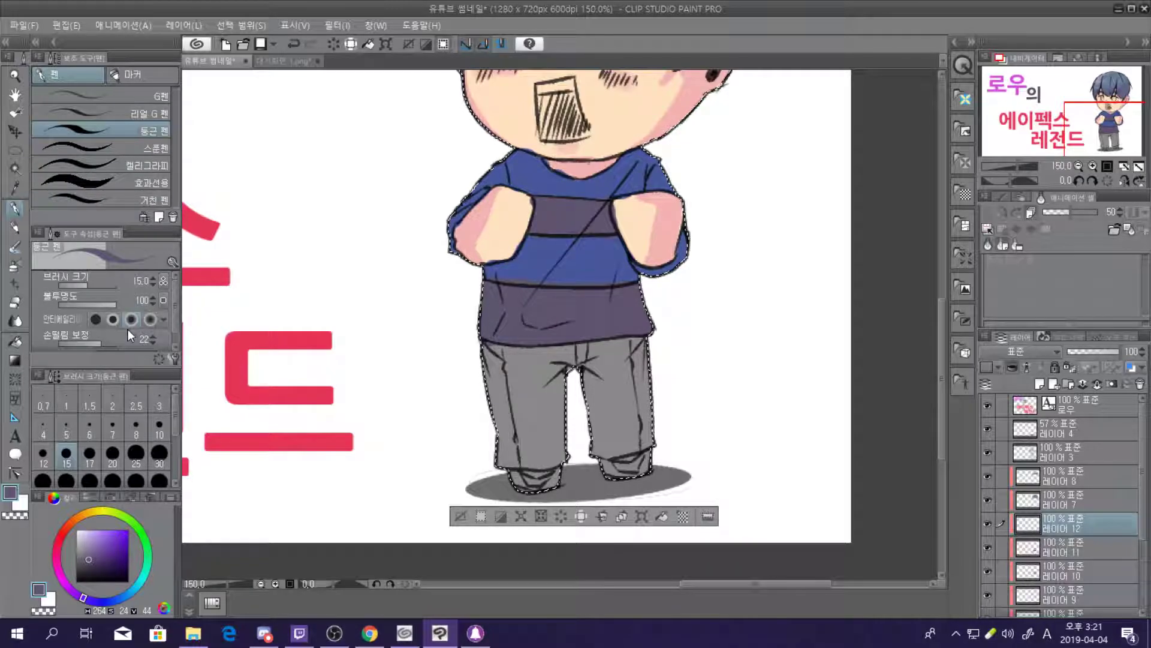
{"action": "left_click", "coordinate": [83, 563]}
{"action": "left_click", "coordinate": [76, 573]}
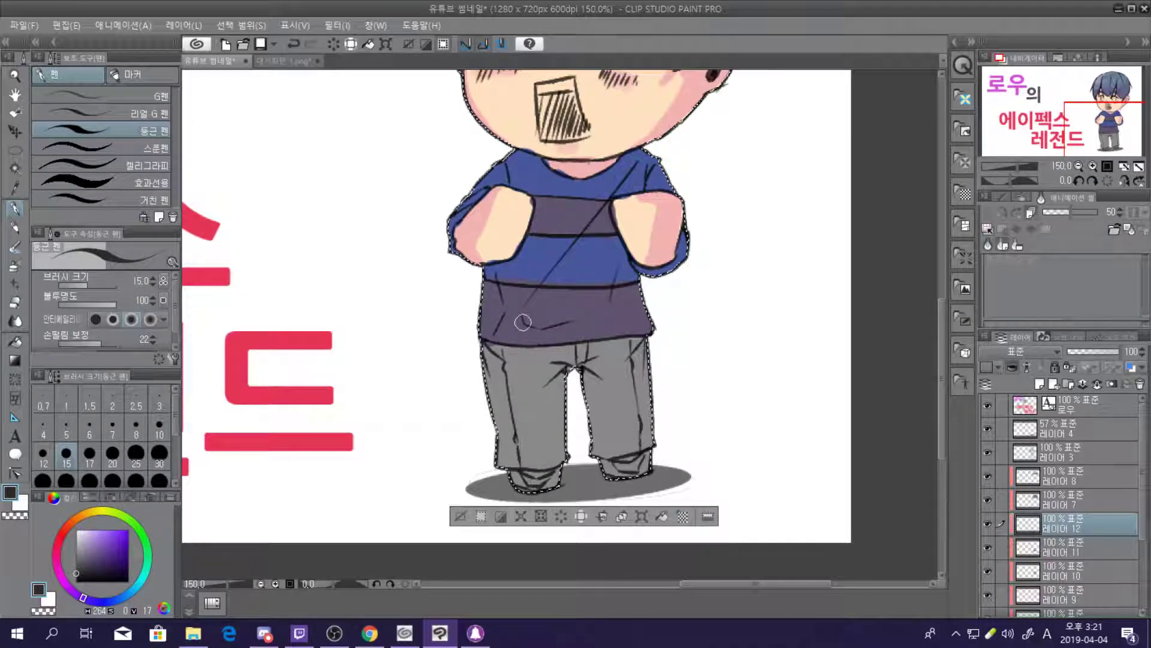
Paint the trousers' waist and the entire right leg, including the shoe, near-black
{"action": "left_click_drag", "start_coordinate": [486, 352], "coordinate": [513, 366]}
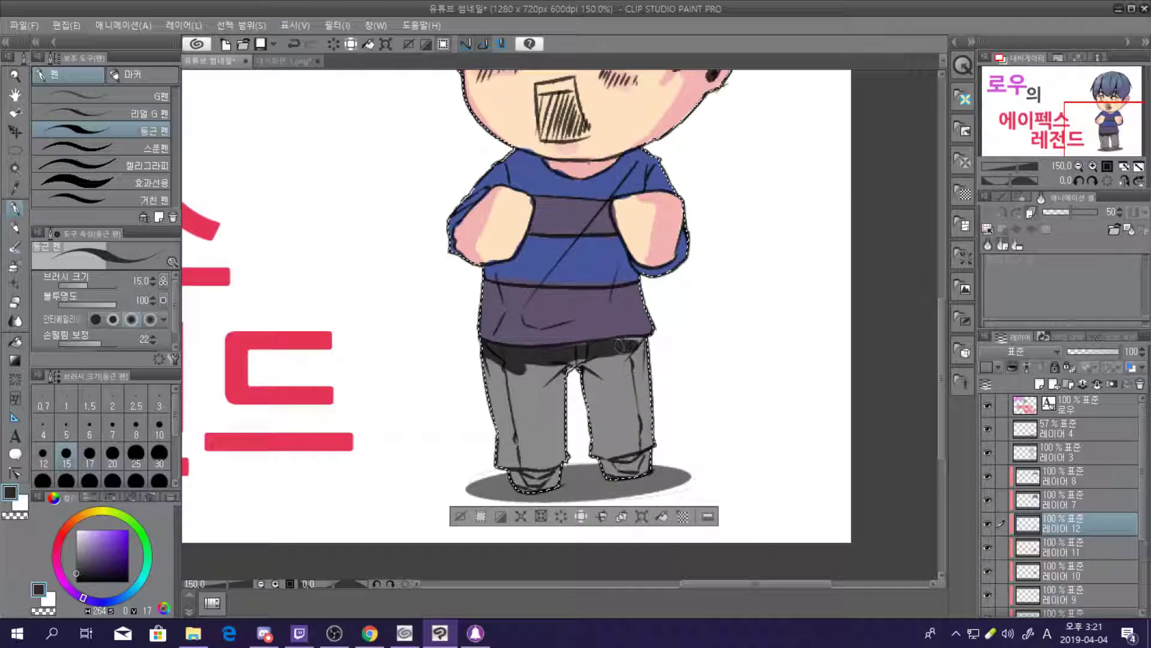
{"action": "left_click_drag", "start_coordinate": [641, 341], "coordinate": [636, 420]}
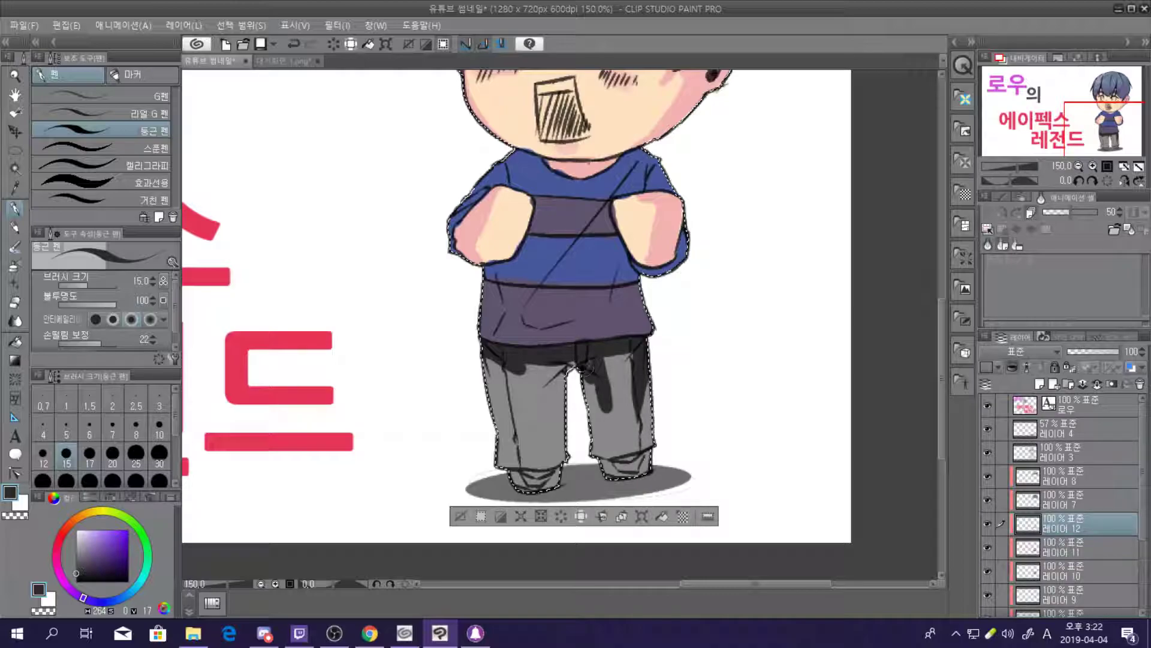
{"action": "left_click_drag", "start_coordinate": [579, 354], "coordinate": [609, 441]}
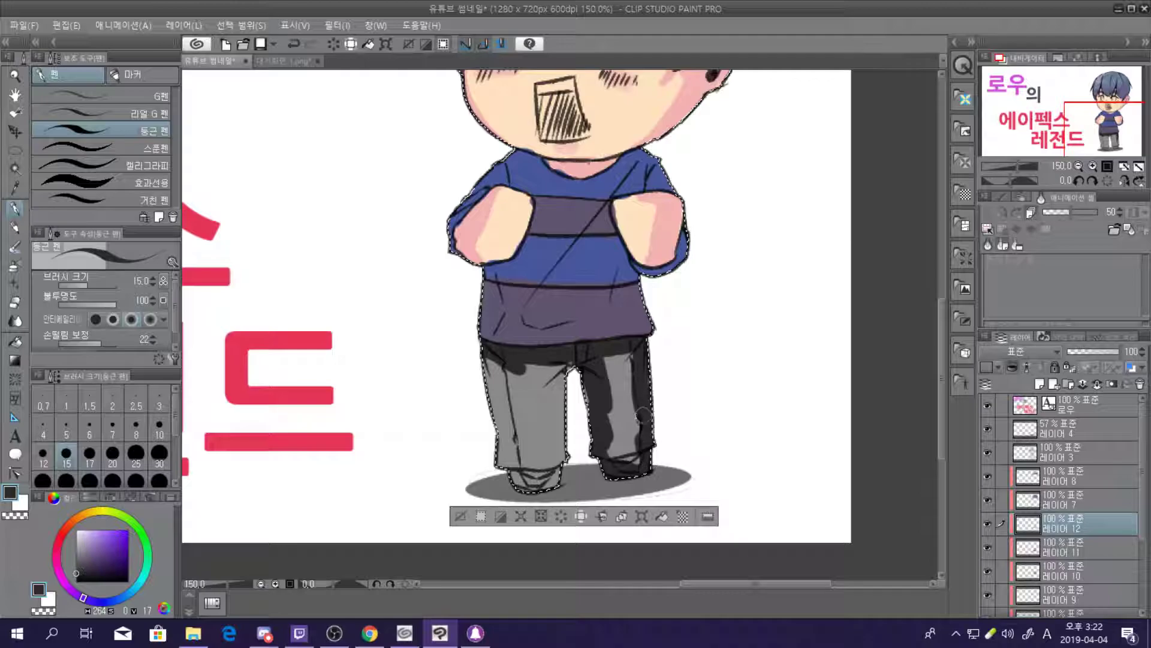
{"action": "left_click_drag", "start_coordinate": [608, 360], "coordinate": [621, 461]}
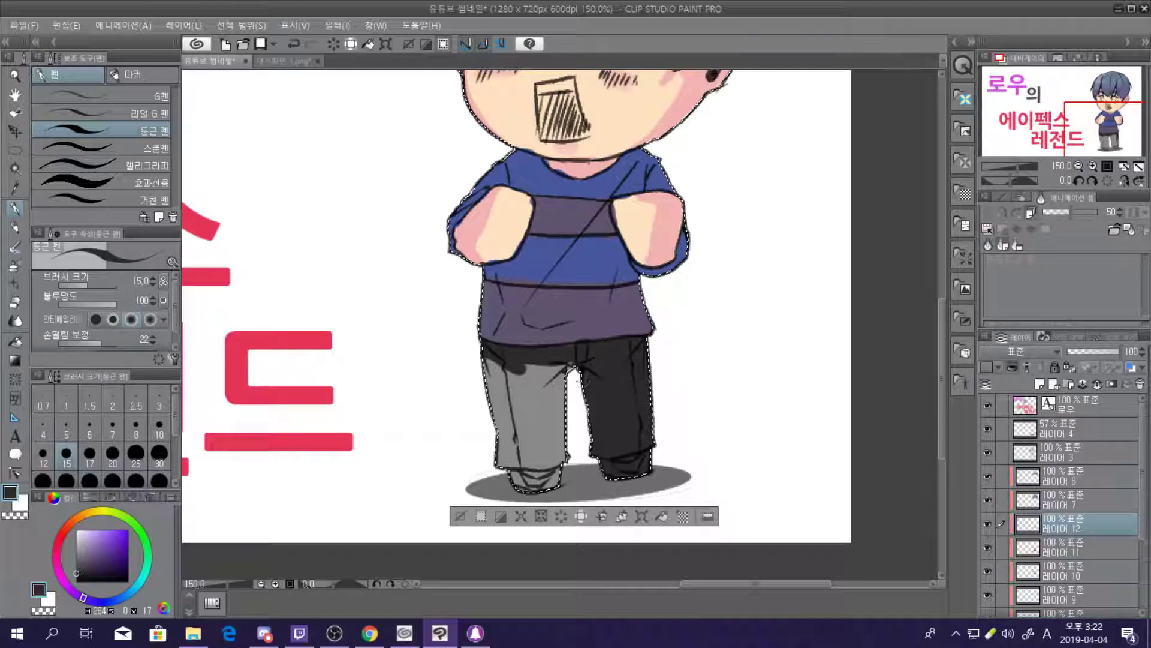
Fill the trousers' left leg and its shoe with the same near-black
{"action": "mouse_move", "coordinate": [555, 447]}
{"action": "left_mouse_down"}
{"action": "mouse_move", "coordinate": [501, 362]}
{"action": "mouse_move", "coordinate": [507, 483]}
{"action": "left_mouse_up"}
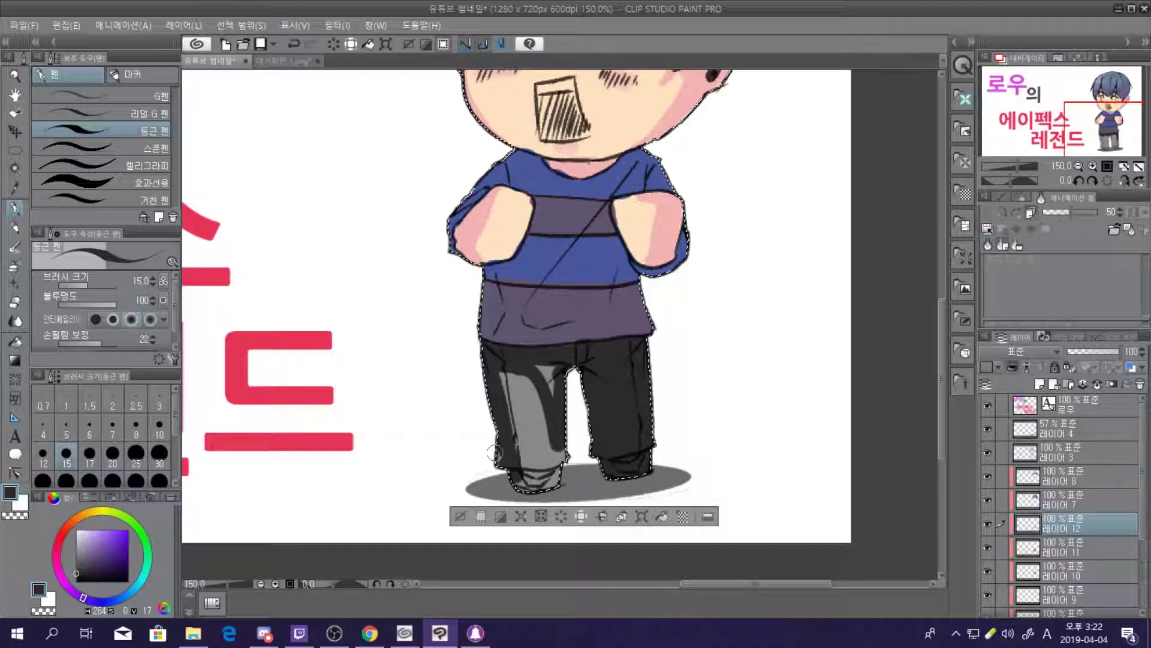
{"action": "left_click_drag", "start_coordinate": [515, 471], "coordinate": [510, 405]}
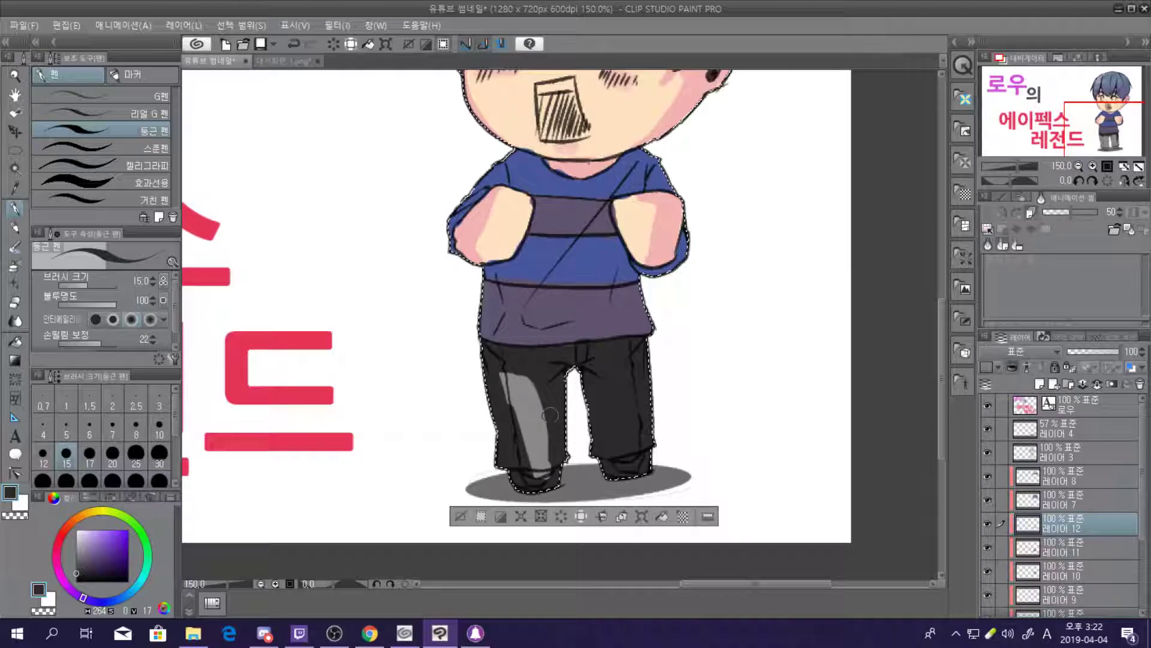
{"action": "left_click_drag", "start_coordinate": [543, 425], "coordinate": [509, 366]}
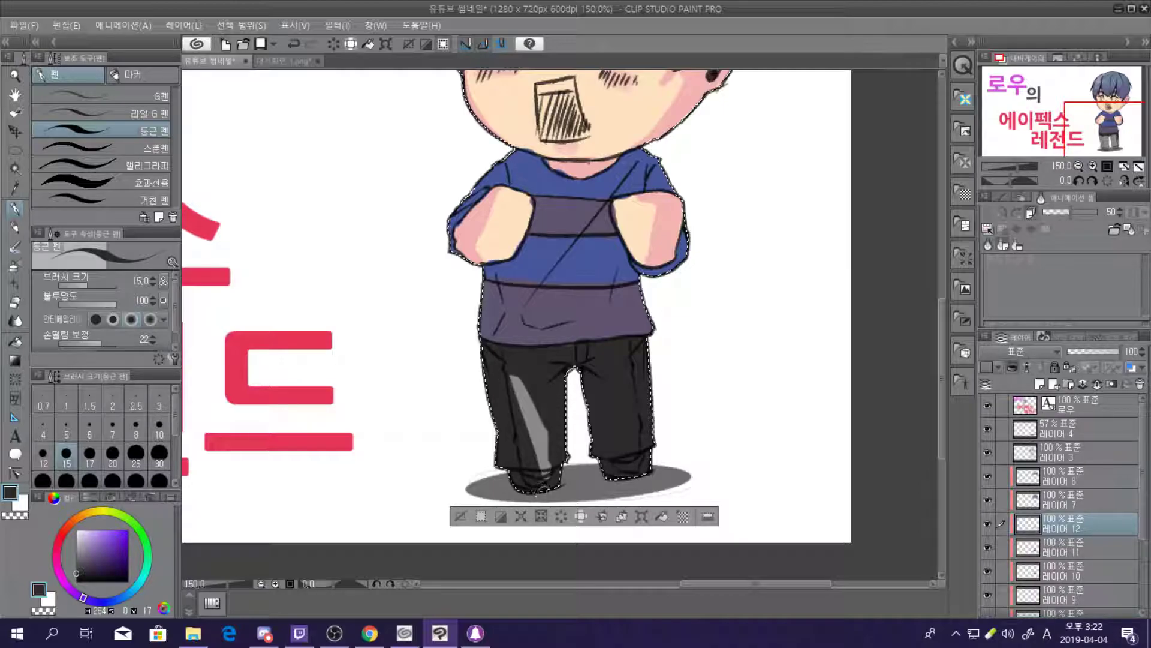
{"action": "left_click_drag", "start_coordinate": [543, 470], "coordinate": [509, 364]}
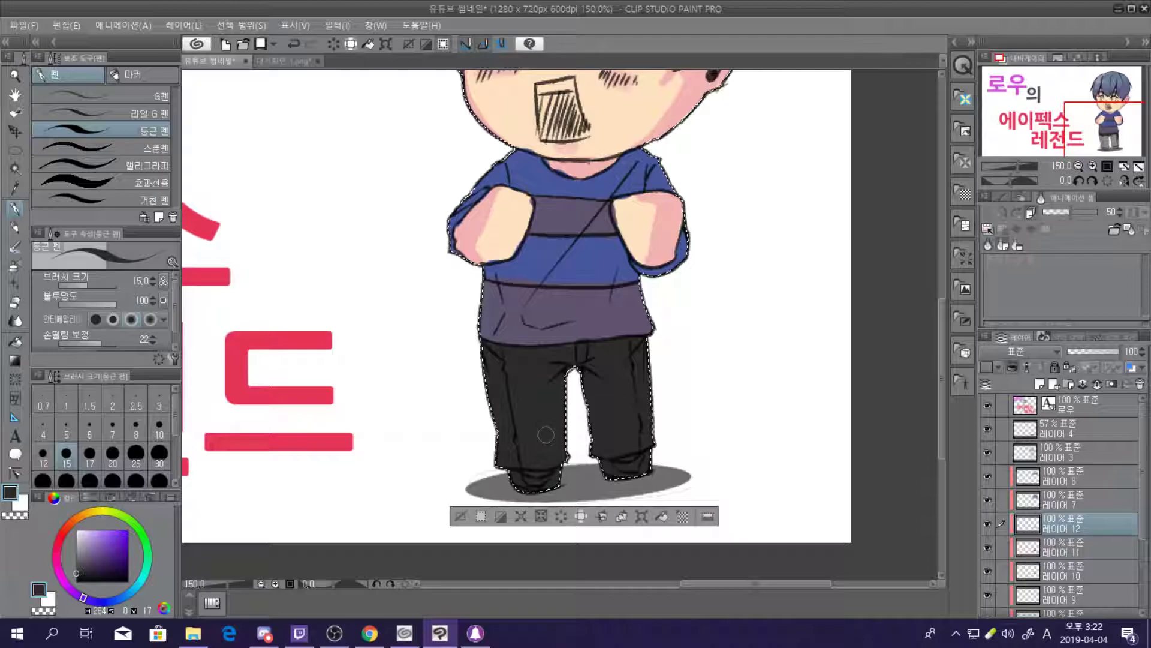
Clean up the near-black trouser colour along the shirt hem on 레이어 12, erasing the overspill with a 1.5 hard eraser
{"action": "scroll", "coordinate": [298, 268], "scroll_direction": "down", "scroll_amount": 3}
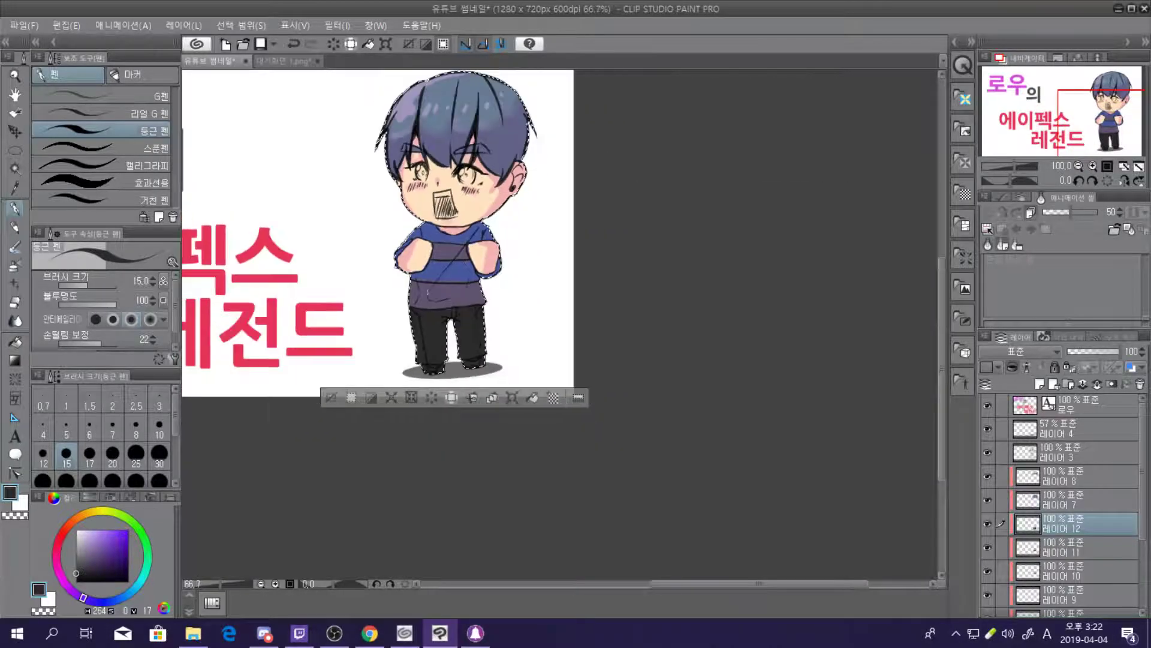
{"action": "scroll", "coordinate": [521, 267], "scroll_direction": "up", "scroll_amount": 3}
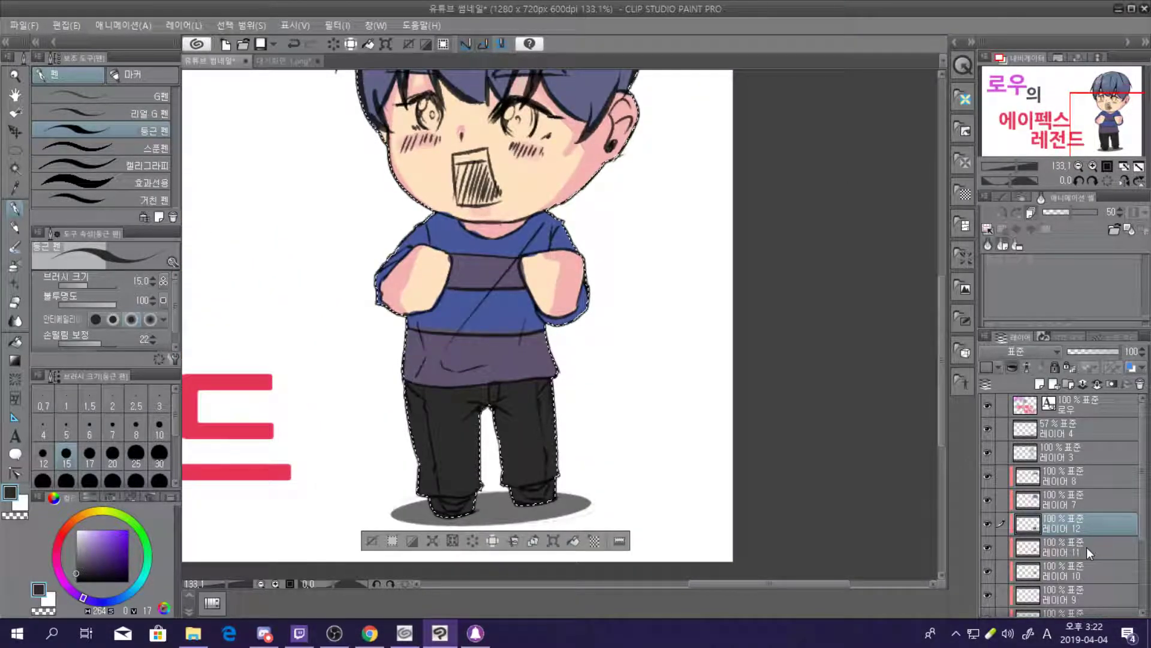
{"action": "left_click", "coordinate": [1086, 547]}
{"action": "scroll", "coordinate": [430, 349], "scroll_direction": "up", "scroll_amount": 3}
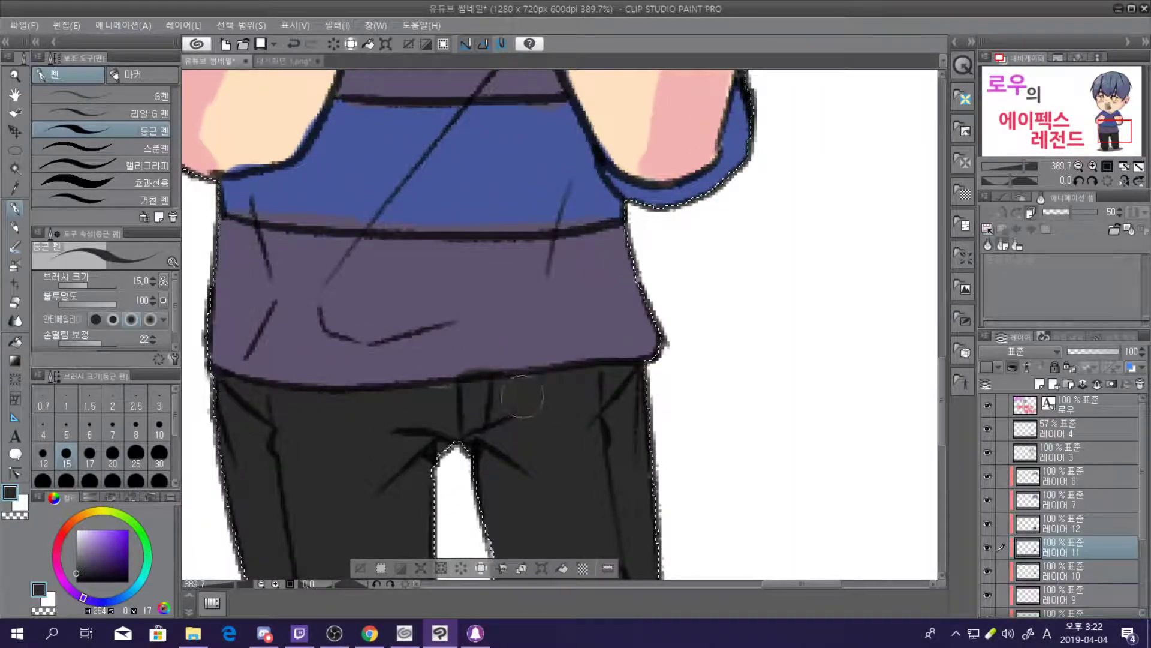
{"action": "left_click", "coordinate": [1048, 521]}
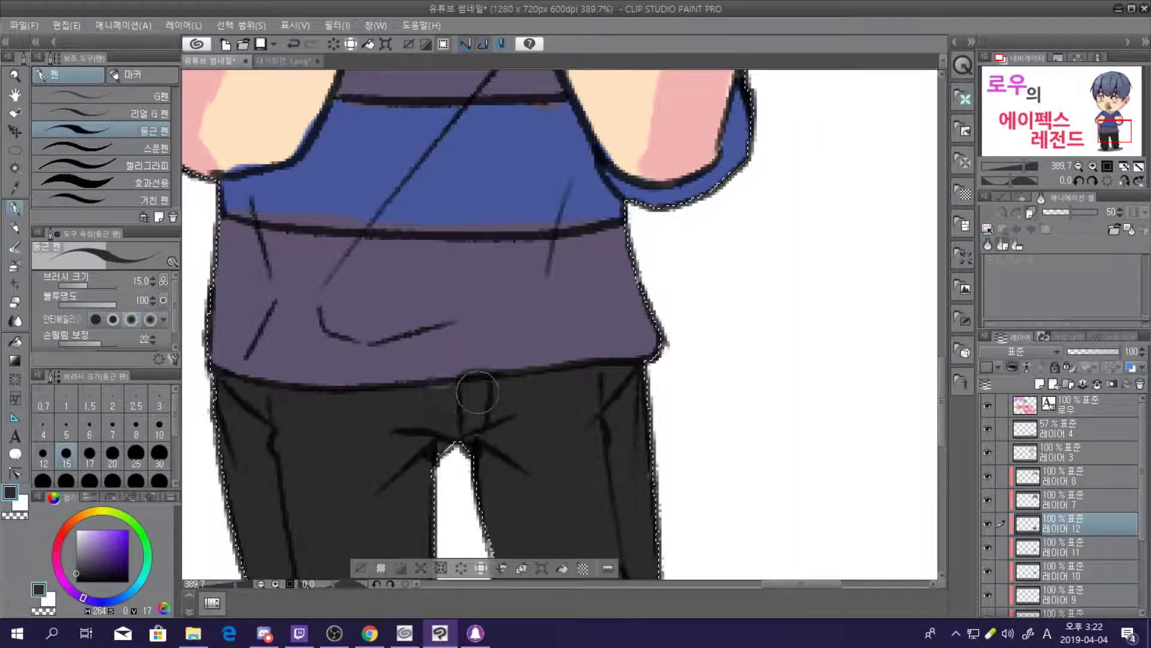
{"action": "mouse_move", "coordinate": [461, 379]}
{"action": "left_mouse_down"}
{"action": "mouse_move", "coordinate": [463, 429]}
{"action": "mouse_move", "coordinate": [485, 419]}
{"action": "left_mouse_up"}
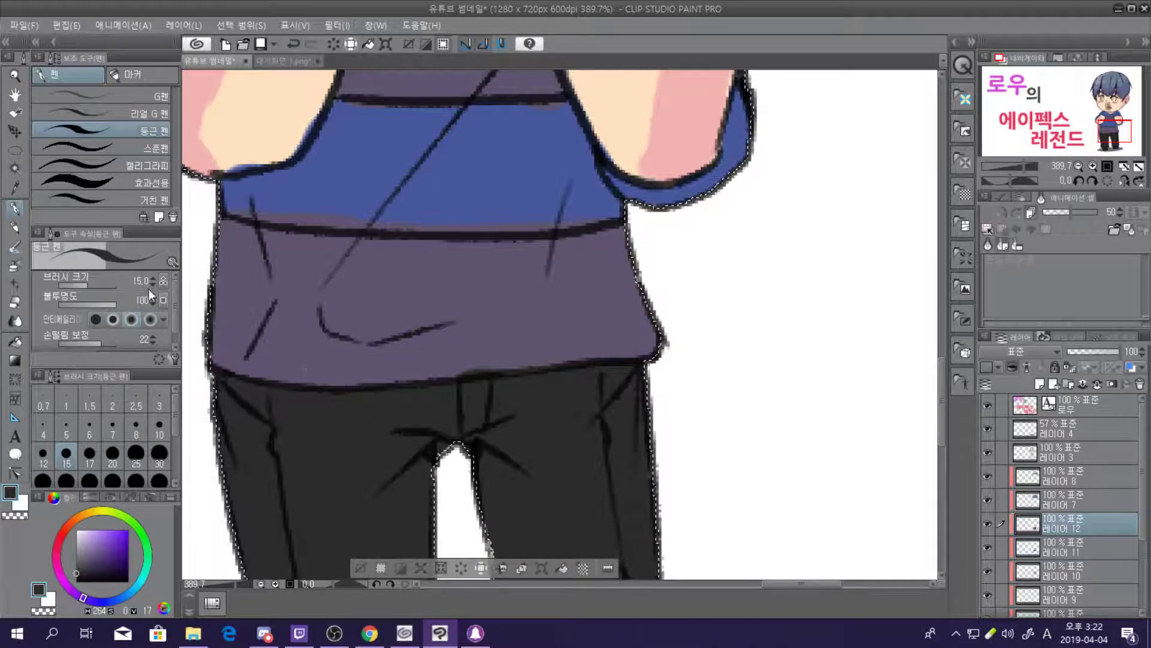
{"action": "left_click", "coordinate": [15, 302]}
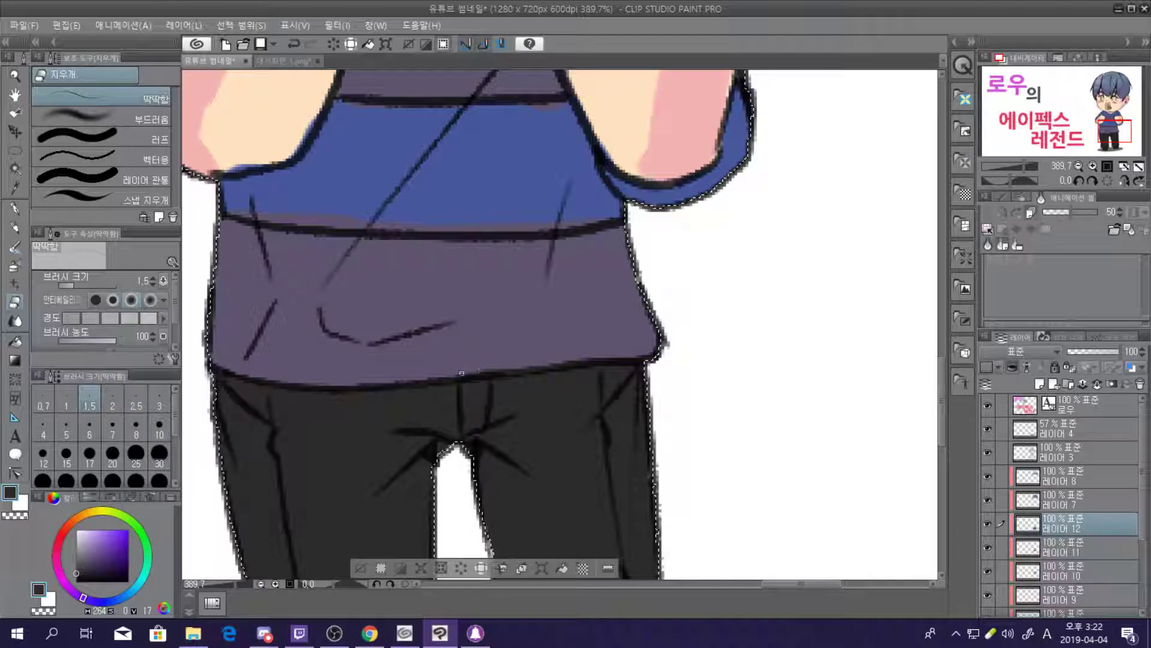
{"action": "scroll", "coordinate": [477, 362], "scroll_direction": "down", "scroll_amount": 5}
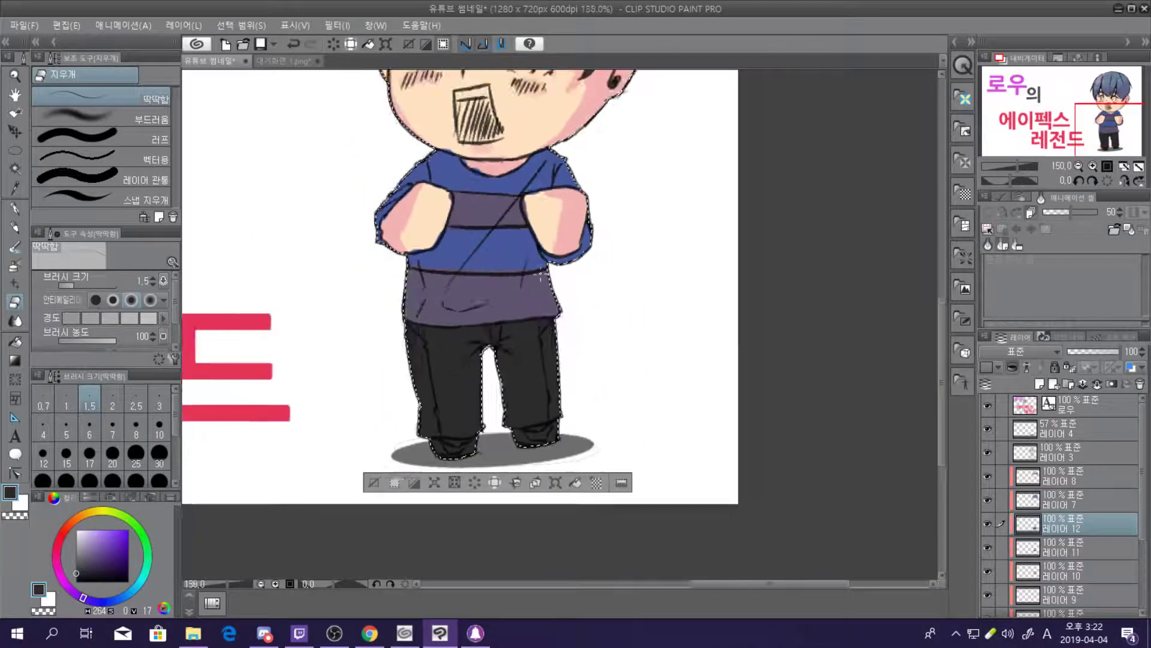
Erase the blue and purple overspill around the fists and stripe lines on 레이어 10 and 레이어 11
{"action": "scroll", "coordinate": [561, 279], "scroll_direction": "up", "scroll_amount": 1}
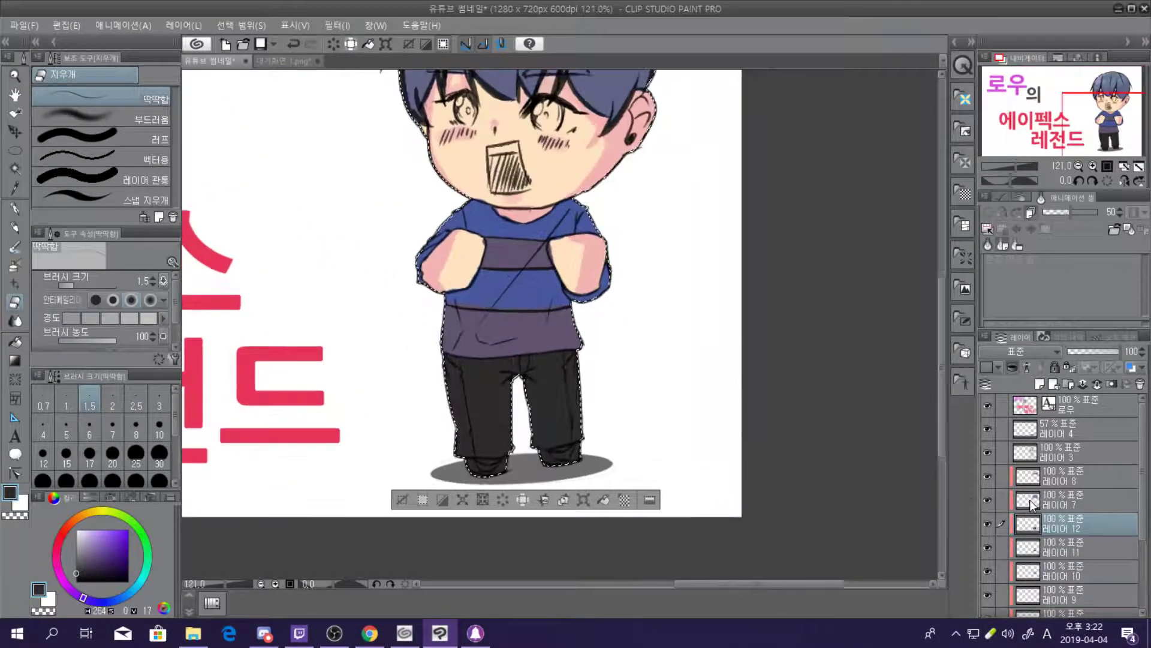
{"action": "left_click", "coordinate": [1051, 572]}
{"action": "scroll", "coordinate": [507, 216], "scroll_direction": "up", "scroll_amount": 3}
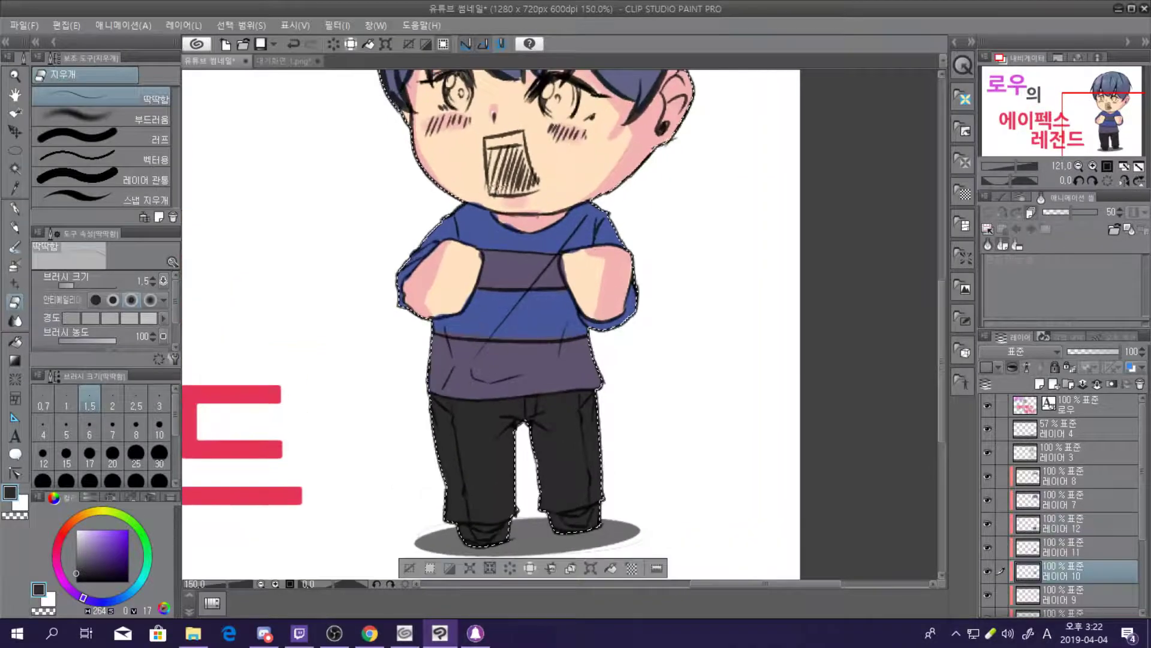
{"action": "scroll", "coordinate": [511, 232], "scroll_direction": "up", "scroll_amount": 3}
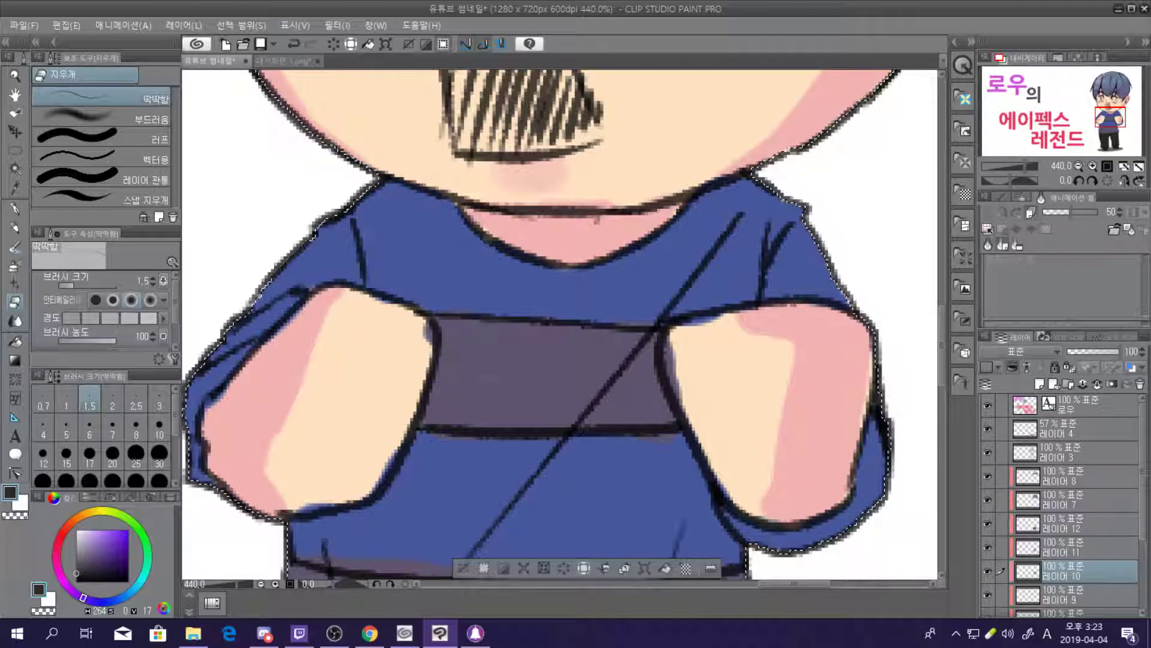
{"action": "key", "text": "alt+bracketright"}
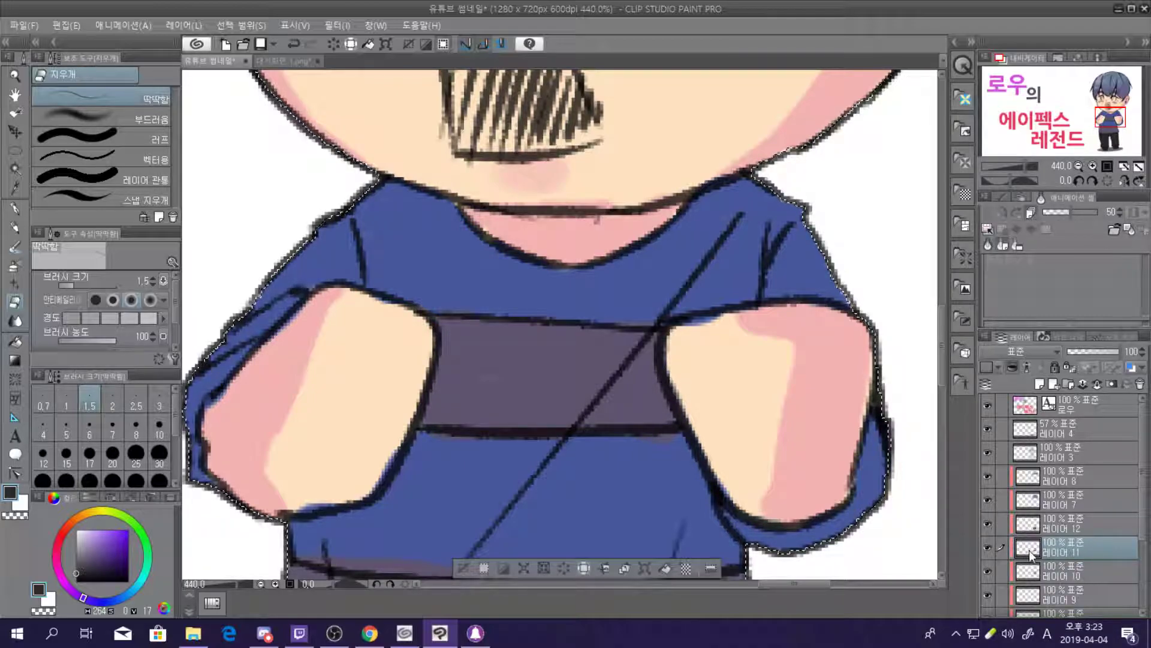
{"action": "left_click", "coordinate": [1053, 569]}
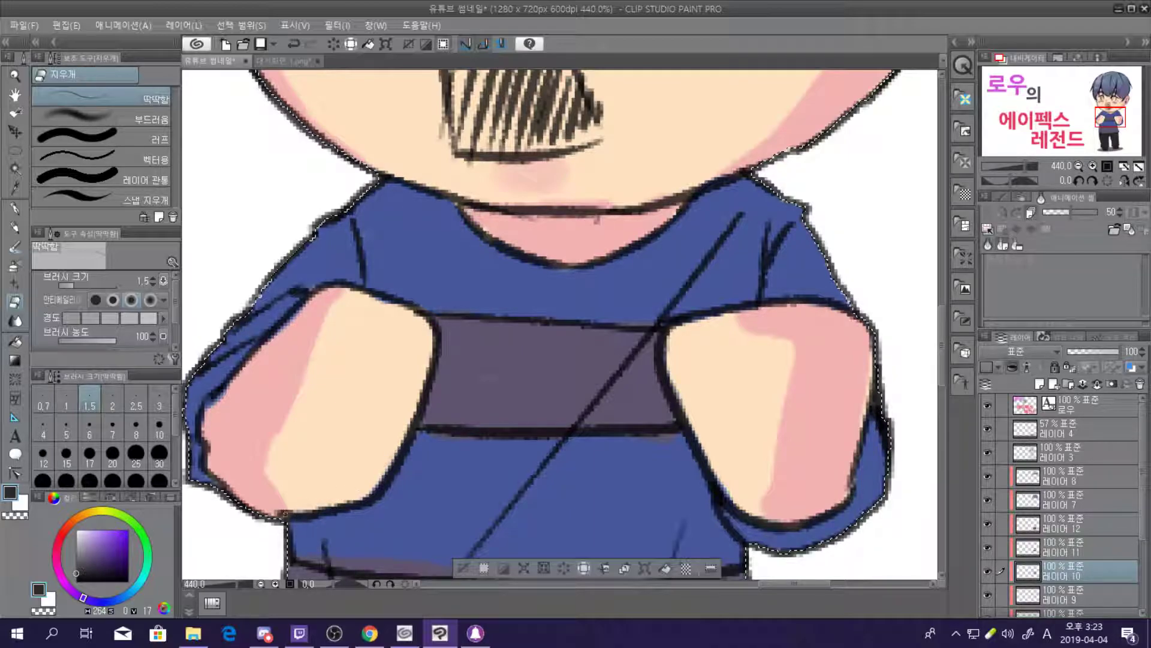
{"action": "scroll", "coordinate": [570, 303], "scroll_direction": "down", "scroll_amount": 5}
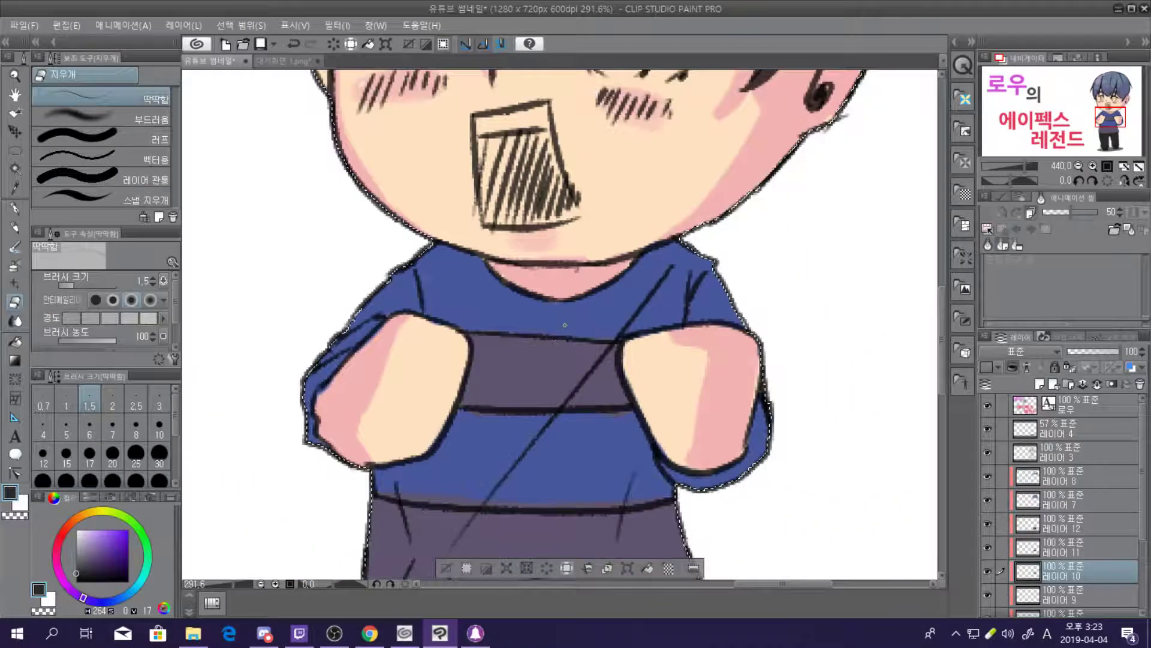
{"action": "scroll", "coordinate": [569, 303], "scroll_direction": "down", "scroll_amount": 4}
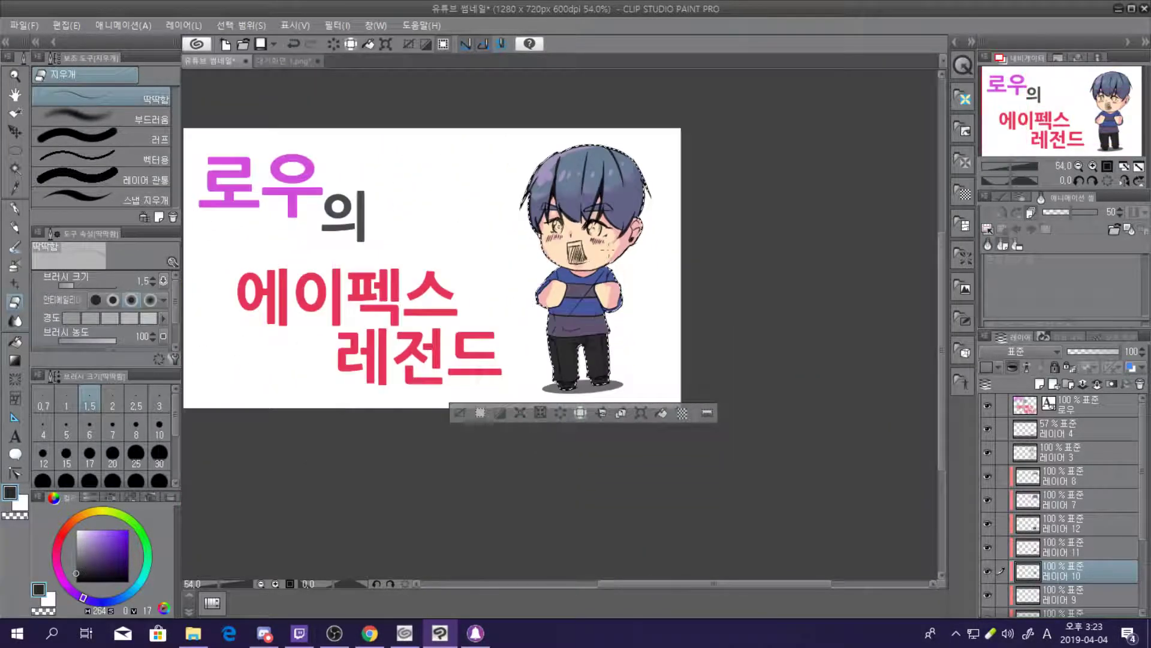
Add a new layer above the blue shirt layer and sample the greyish-blue eye colour from the 대기화면 1.png reference
{"action": "scroll", "coordinate": [610, 240], "scroll_direction": "up", "scroll_amount": 1}
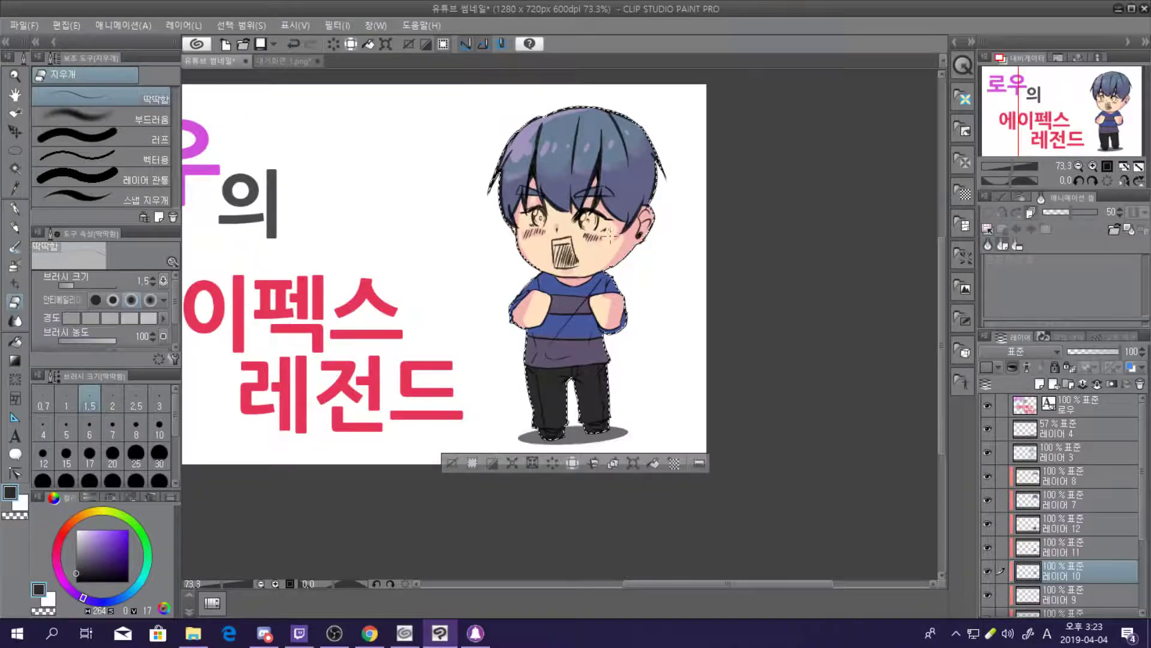
{"action": "scroll", "coordinate": [610, 240], "scroll_direction": "up", "scroll_amount": 2}
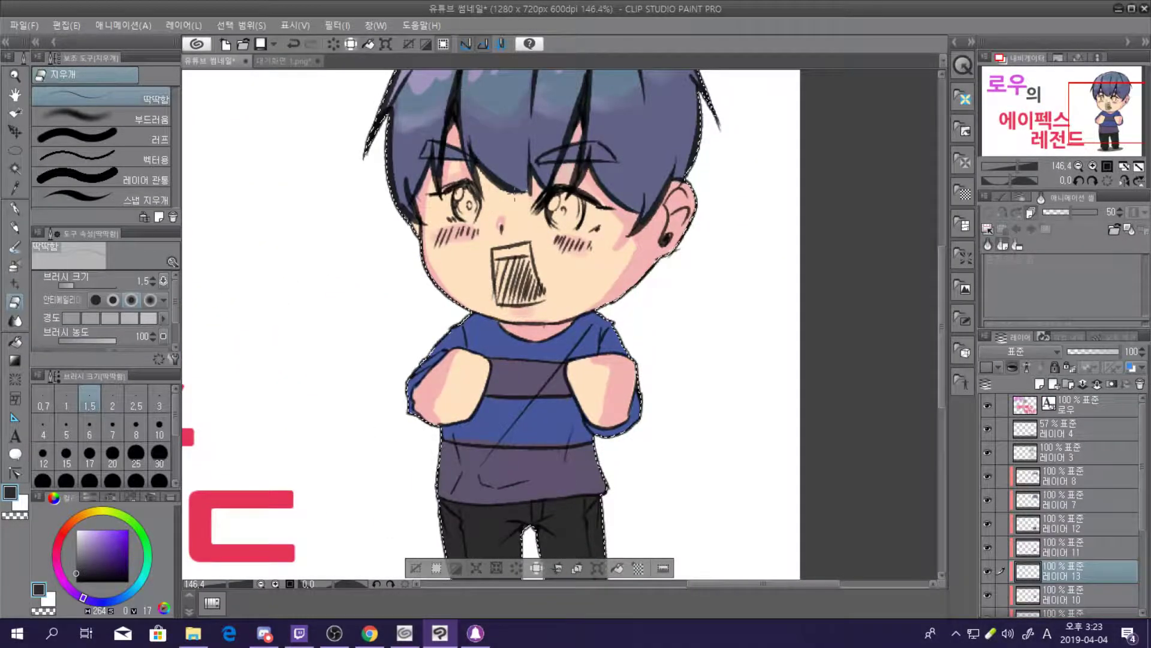
{"action": "scroll", "coordinate": [515, 193], "scroll_direction": "up", "scroll_amount": 2}
{"action": "left_click", "coordinate": [283, 61]}
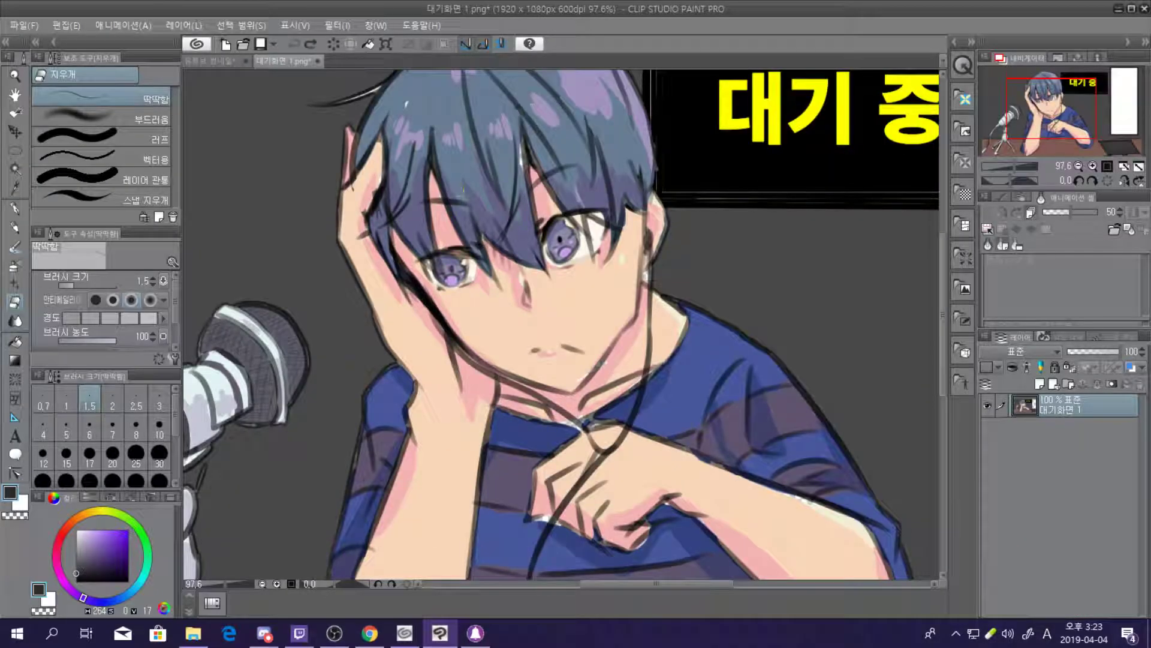
{"action": "scroll", "coordinate": [509, 150], "scroll_direction": "up", "scroll_amount": 2}
{"action": "left_click", "coordinate": [594, 267], "text": "alt"}
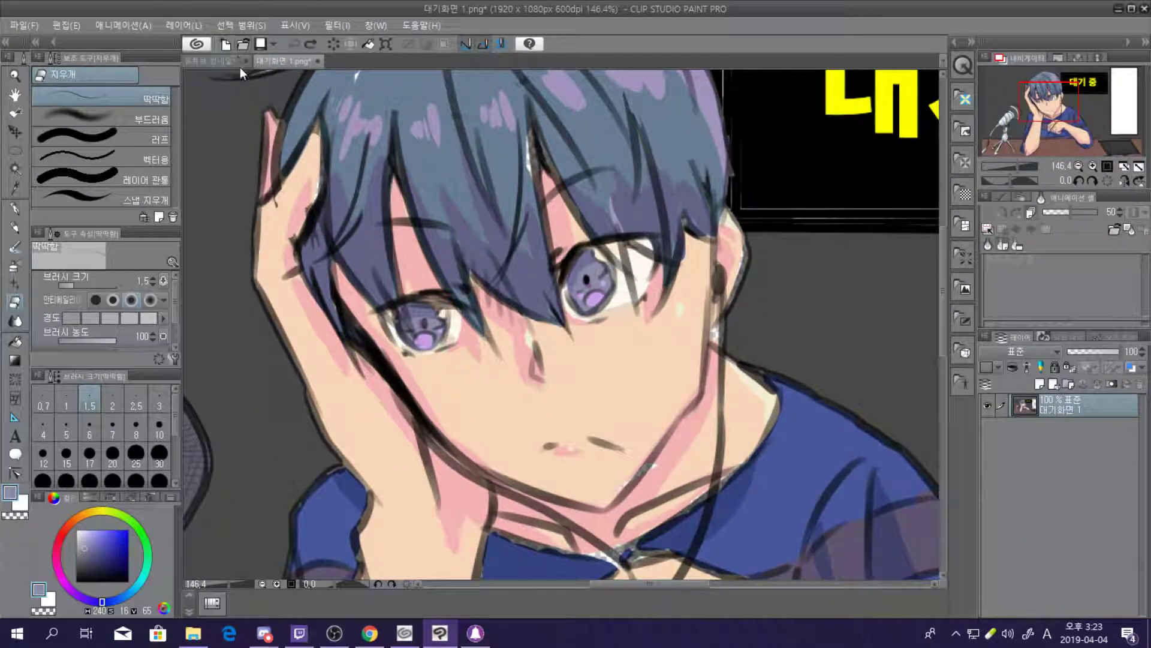
{"action": "left_click", "coordinate": [200, 58]}
{"action": "scroll", "coordinate": [665, 266], "scroll_direction": "up", "scroll_amount": 3}
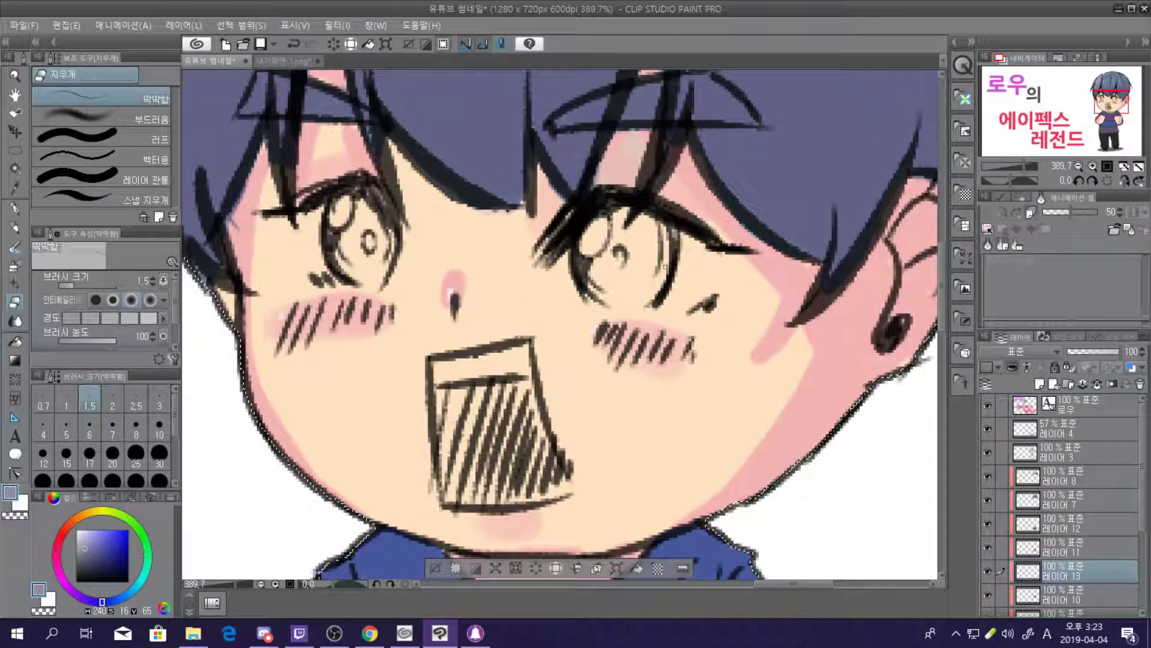
Fill both irises with the sampled greyish blue on 레이어 13, using the round pen at size 15
{"action": "left_click", "coordinate": [16, 208]}
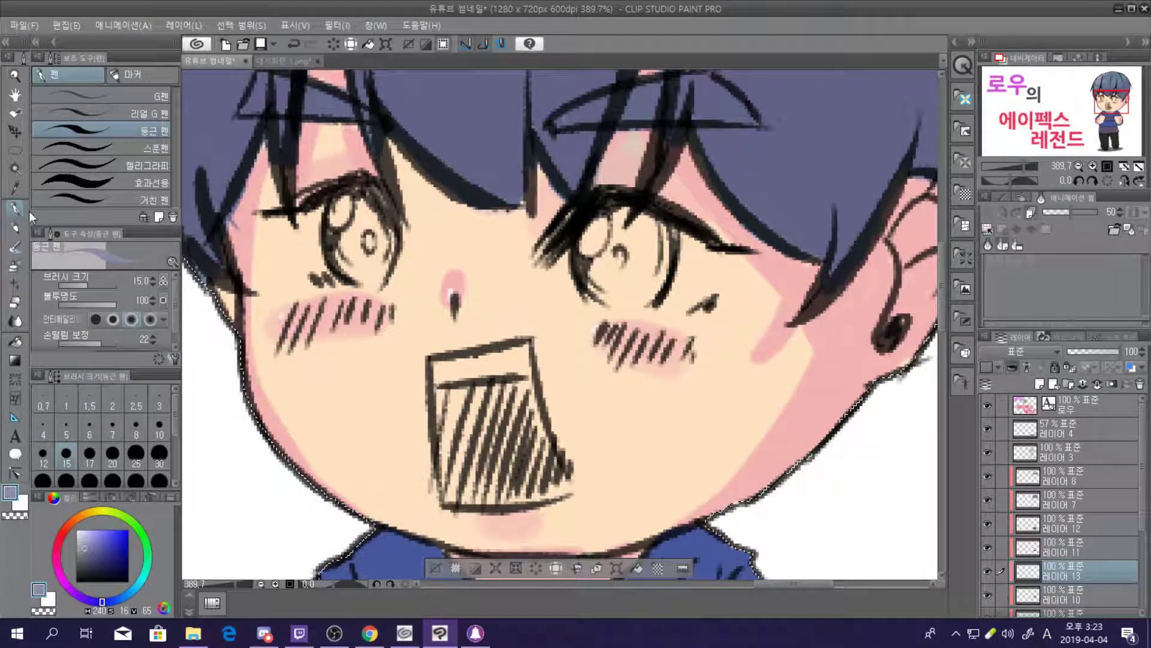
{"action": "mouse_move", "coordinate": [641, 245]}
{"action": "left_mouse_down"}
{"action": "mouse_move", "coordinate": [619, 259]}
{"action": "mouse_move", "coordinate": [600, 228]}
{"action": "mouse_move", "coordinate": [636, 216]}
{"action": "mouse_move", "coordinate": [654, 264]}
{"action": "mouse_move", "coordinate": [635, 293]}
{"action": "mouse_move", "coordinate": [593, 282]}
{"action": "mouse_move", "coordinate": [613, 251]}
{"action": "left_mouse_up"}
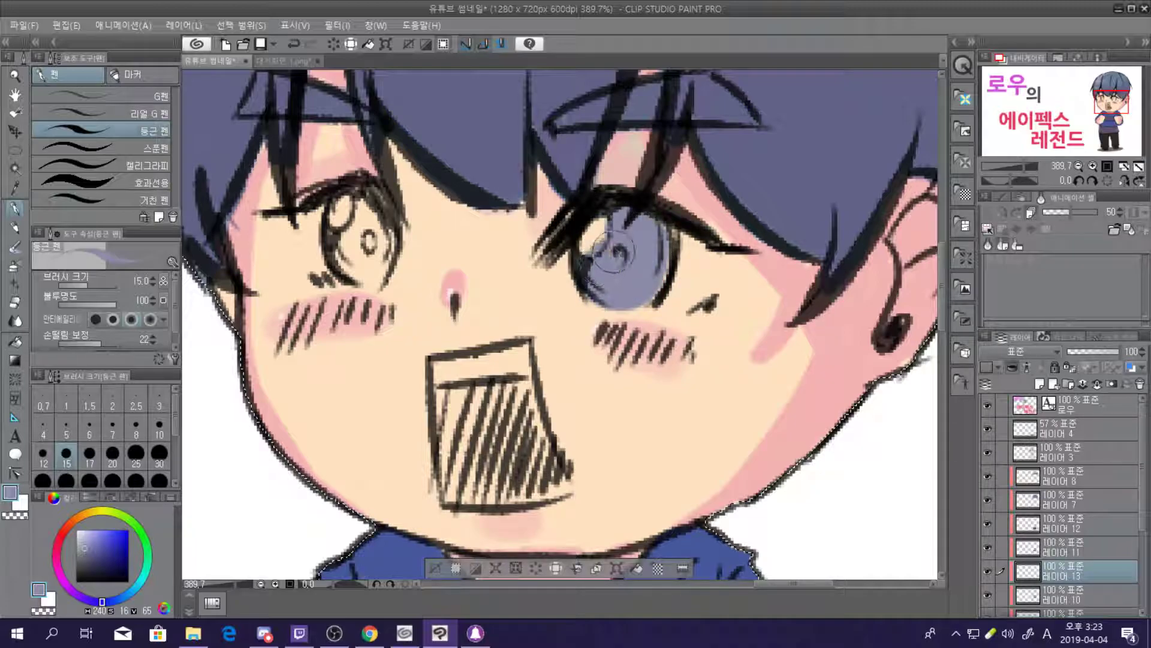
{"action": "mouse_move", "coordinate": [359, 267]}
{"action": "left_mouse_down"}
{"action": "mouse_move", "coordinate": [365, 242]}
{"action": "mouse_move", "coordinate": [348, 214]}
{"action": "mouse_move", "coordinate": [369, 264]}
{"action": "left_mouse_up"}
{"action": "left_click_drag", "start_coordinate": [365, 207], "coordinate": [360, 272]}
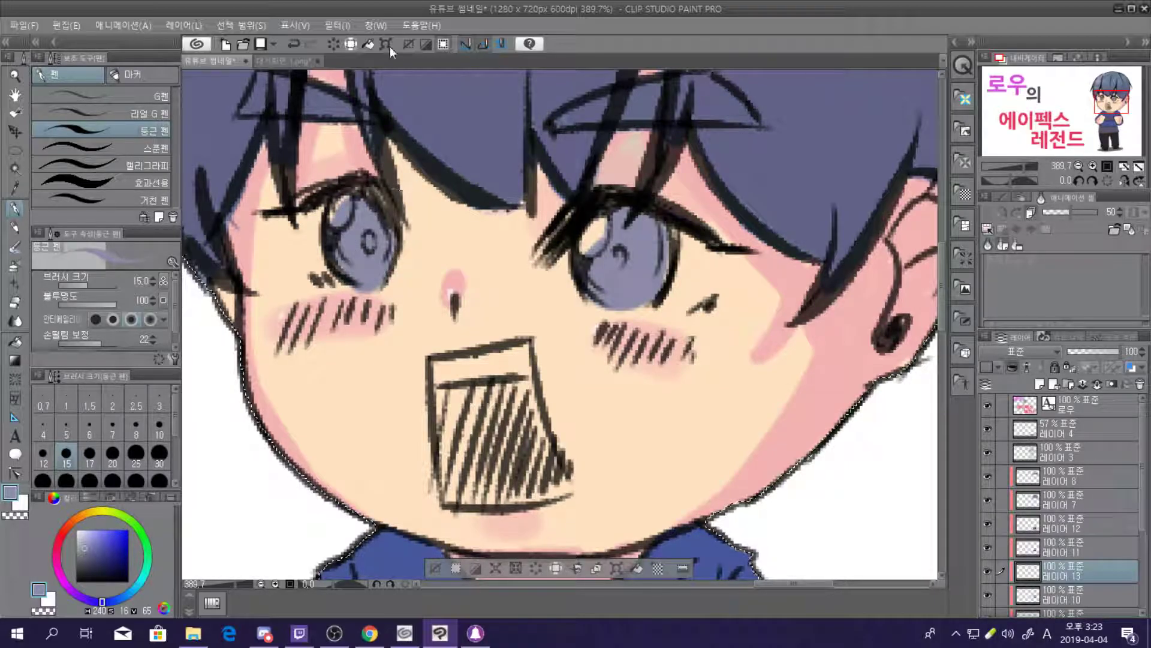
Sample the darker violet-blue iris colour from the 대기화면 1.png reference and shade the upper part of the irises in the thumbnail
{"action": "left_click", "coordinate": [282, 60]}
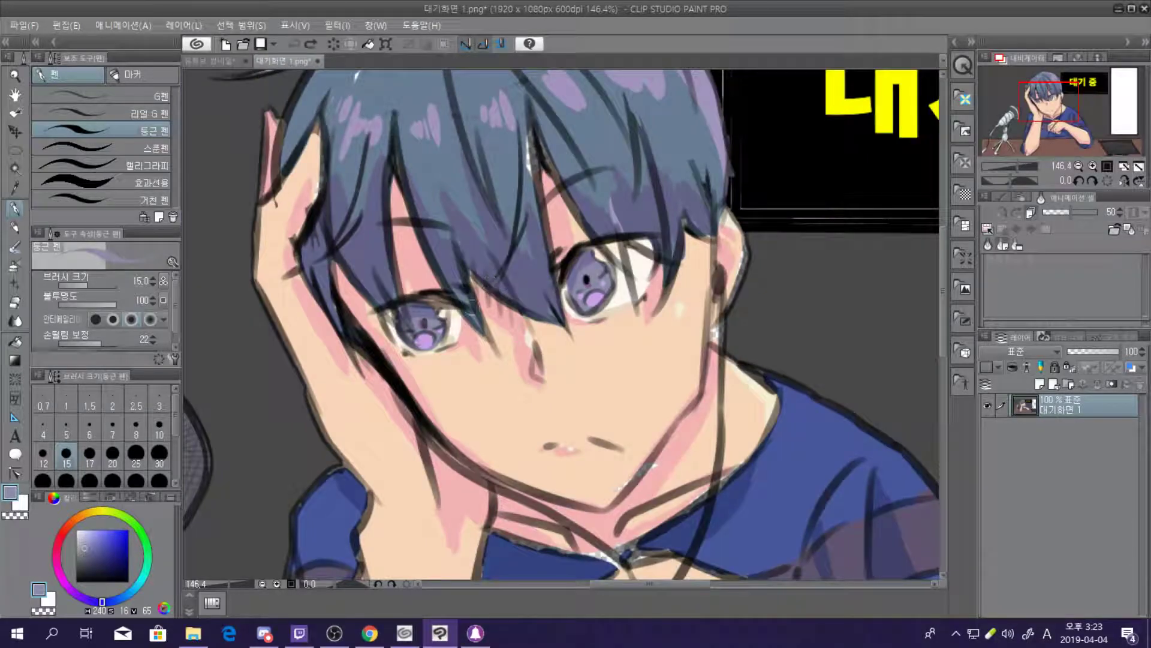
{"action": "scroll", "coordinate": [433, 322], "scroll_direction": "up", "scroll_amount": 3}
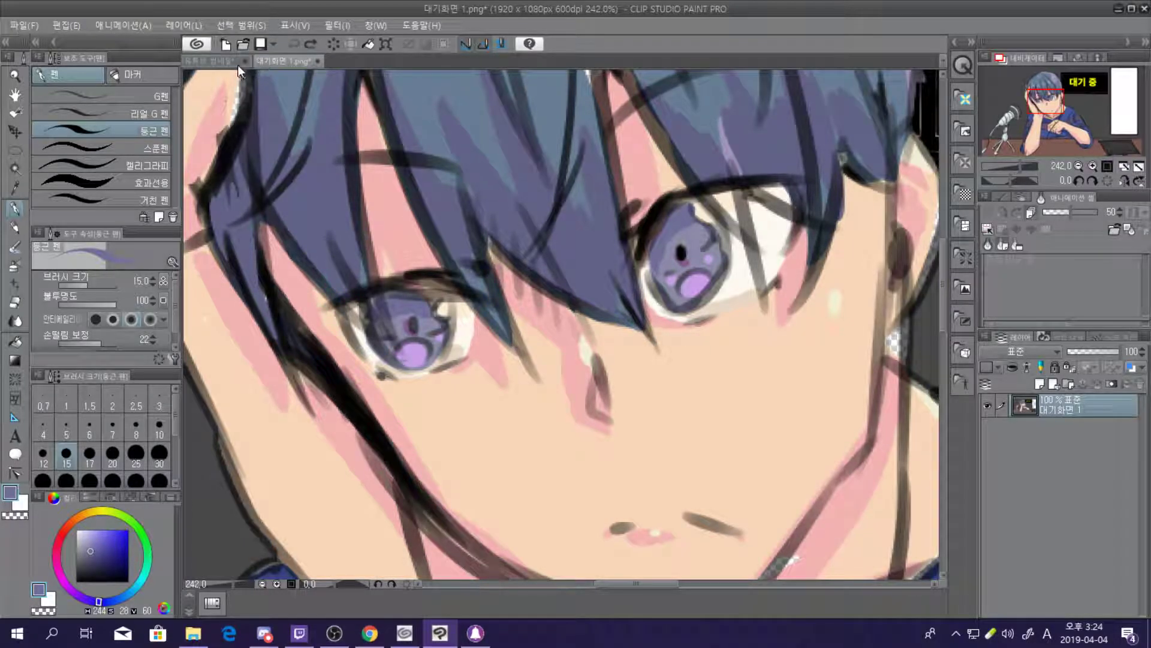
{"action": "left_click", "coordinate": [210, 60]}
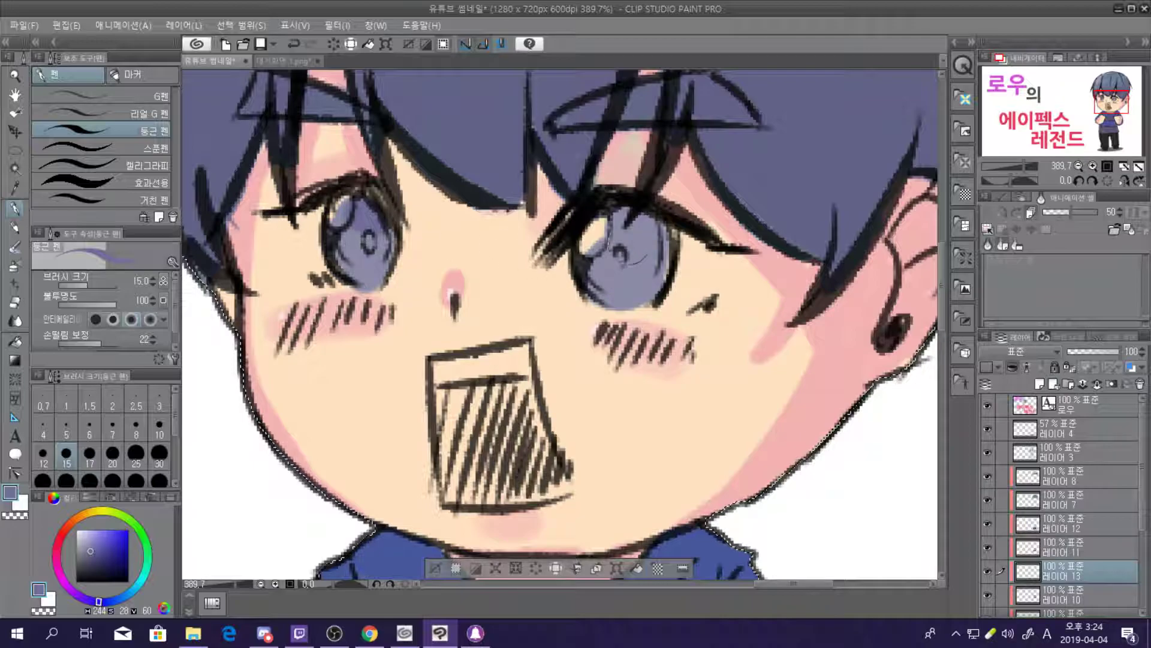
{"action": "left_click_drag", "start_coordinate": [620, 225], "coordinate": [620, 218]}
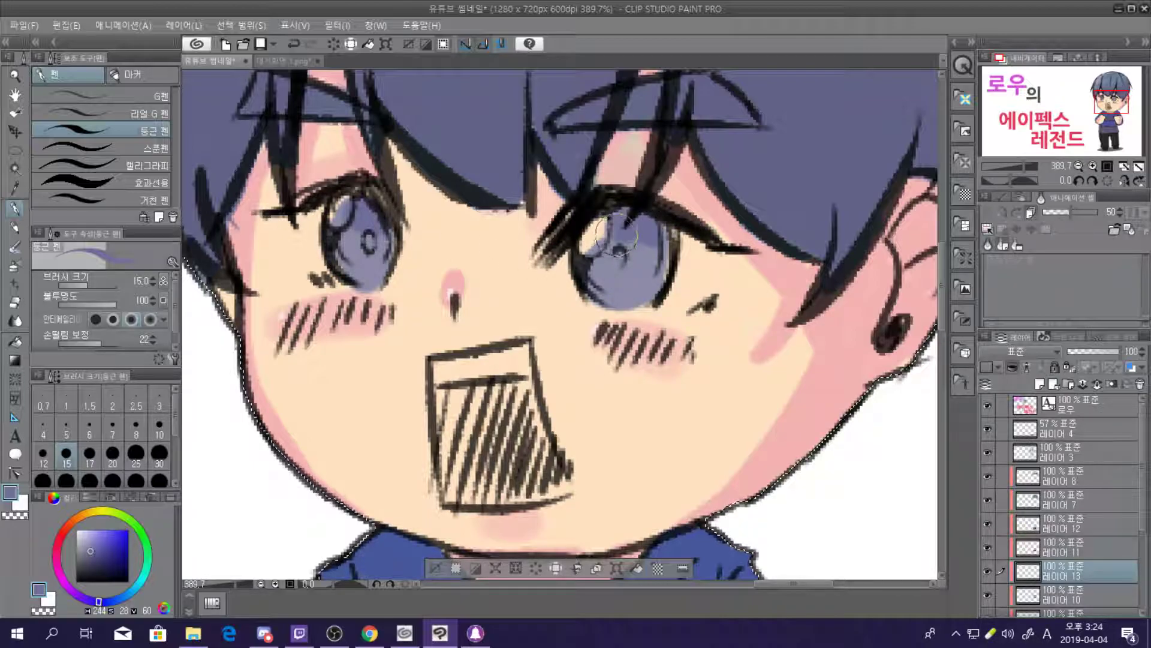
{"action": "scroll", "coordinate": [655, 230], "scroll_direction": "down", "scroll_amount": 4}
{"action": "scroll", "coordinate": [630, 259], "scroll_direction": "up", "scroll_amount": 1}
{"action": "scroll", "coordinate": [631, 259], "scroll_direction": "up", "scroll_amount": 1}
Sample the dark navy from the reference eye and paint the pupils of both eyes in the thumbnail
{"action": "left_click", "coordinate": [283, 61]}
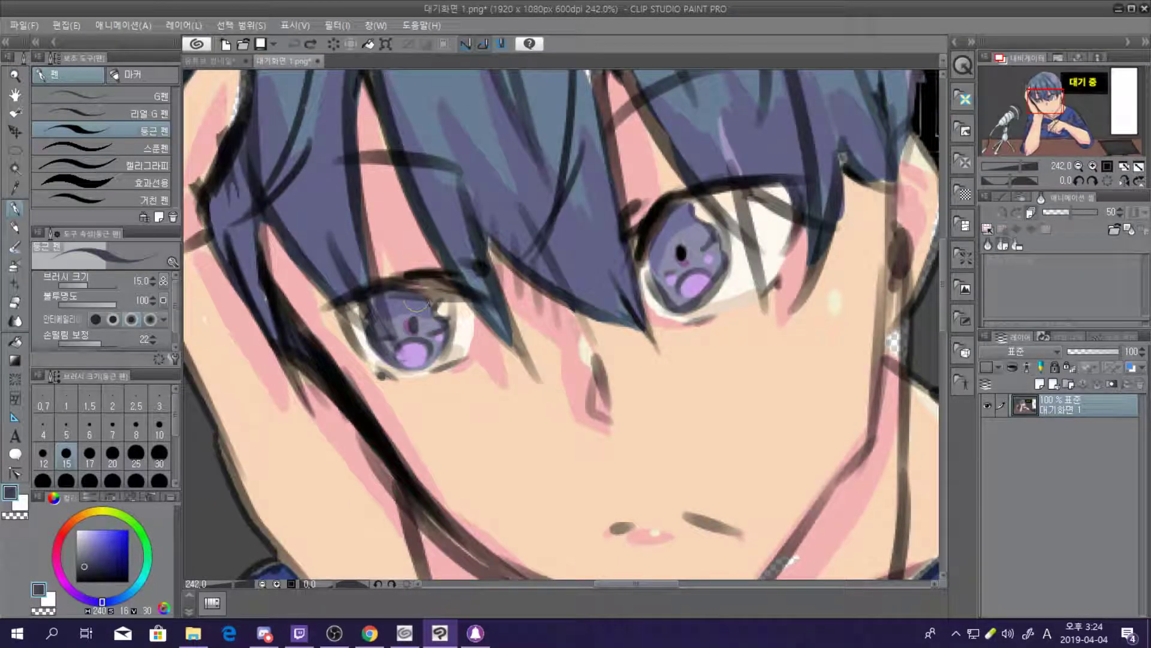
{"action": "left_click", "coordinate": [204, 62]}
{"action": "scroll", "coordinate": [518, 262], "scroll_direction": "up", "scroll_amount": 3}
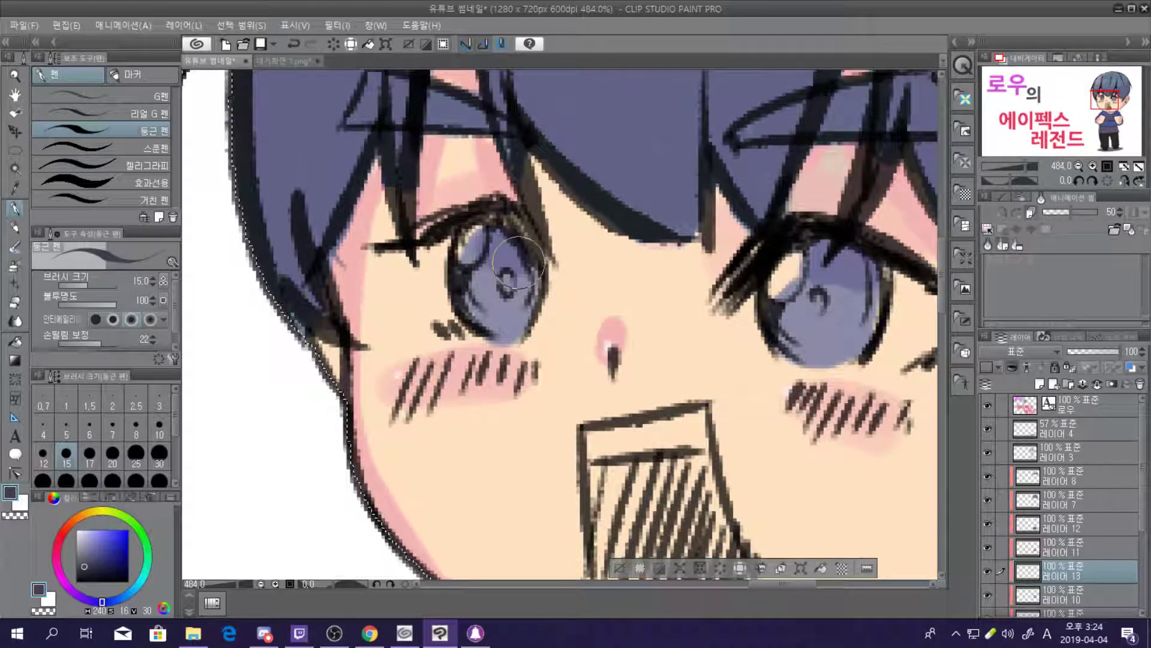
{"action": "left_click_drag", "start_coordinate": [507, 269], "coordinate": [507, 277]}
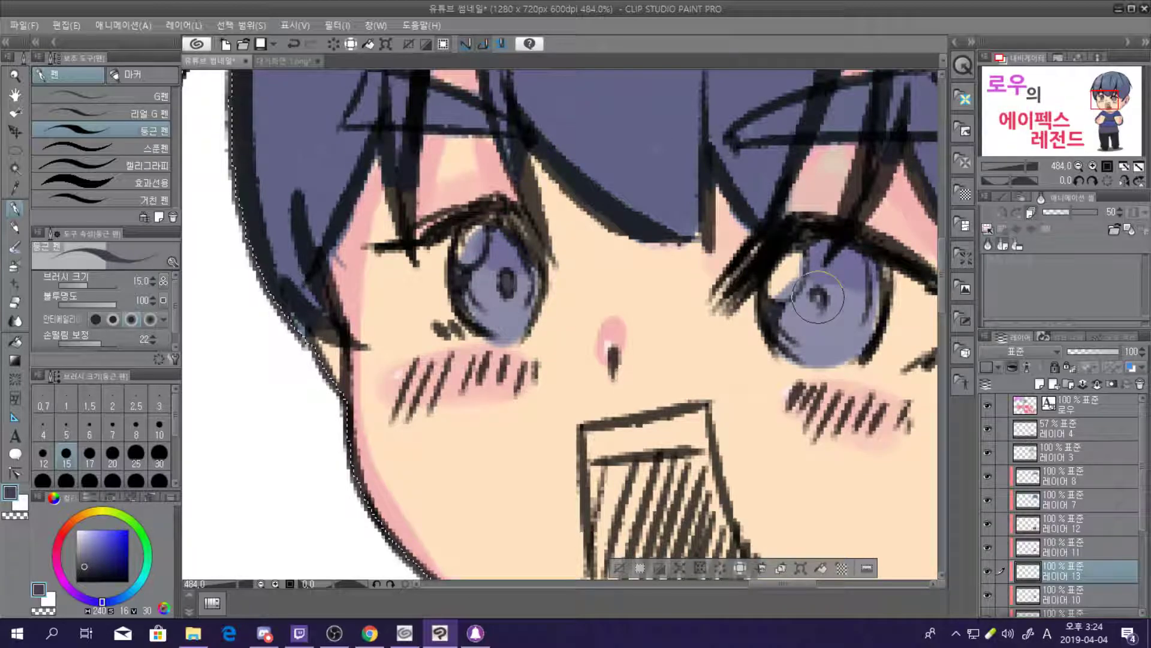
{"action": "scroll", "coordinate": [815, 305], "scroll_direction": "down", "scroll_amount": 6}
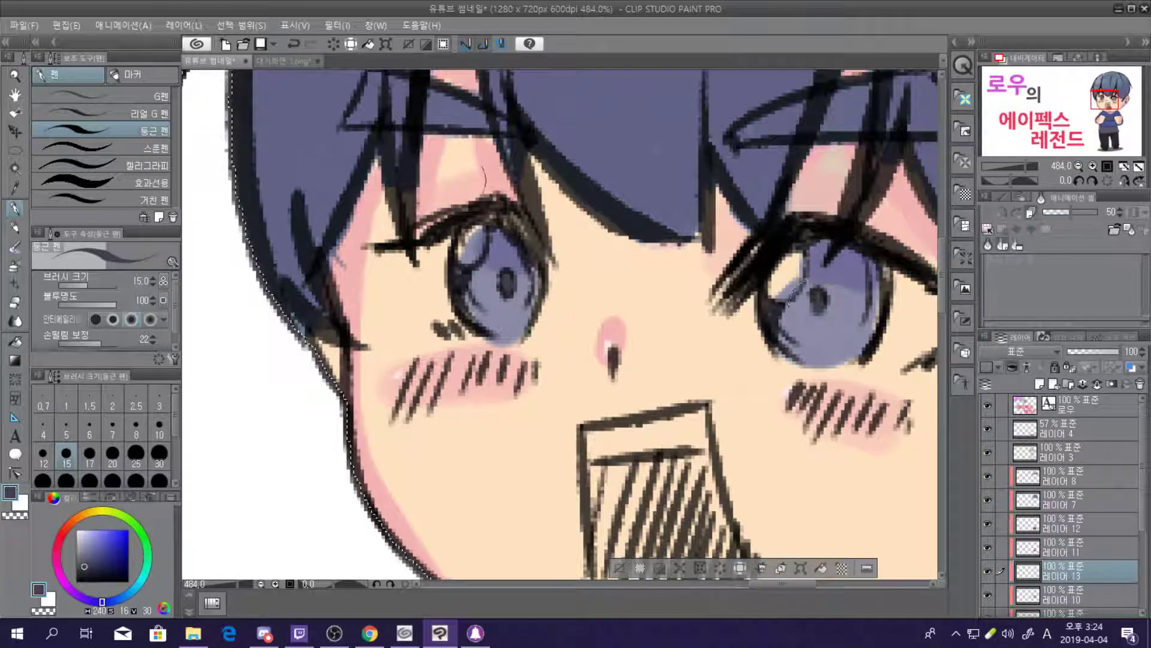
{"action": "scroll", "coordinate": [563, 285], "scroll_direction": "up", "scroll_amount": 2}
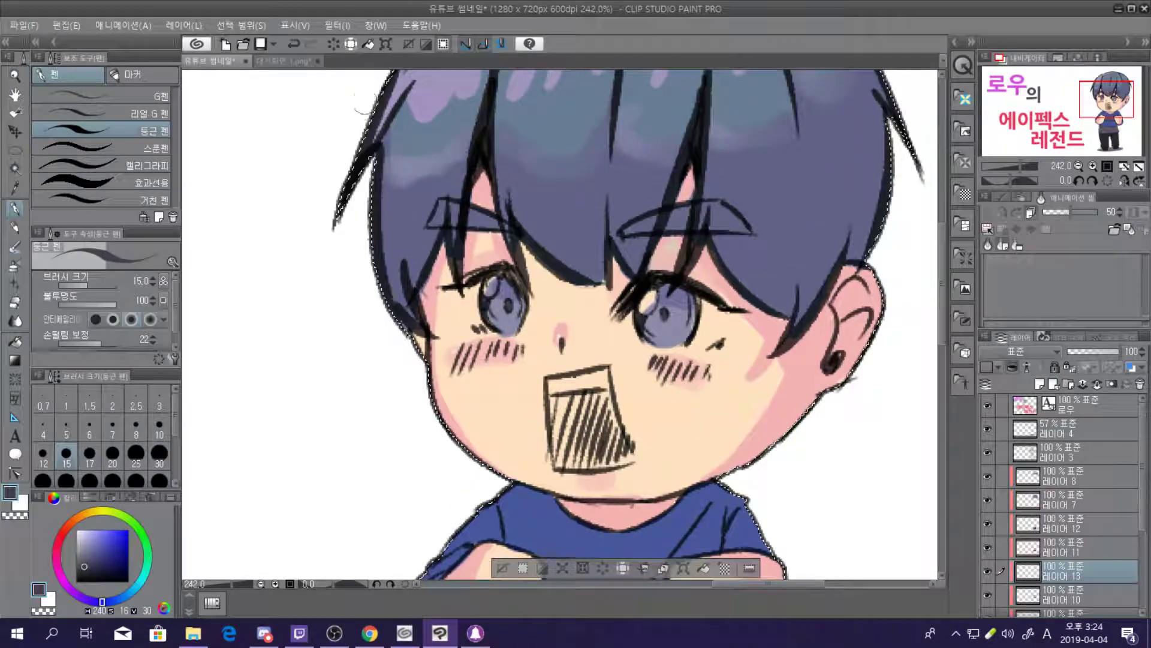
Sample the light purple glow from the reference eye and paint it along the lower part of both irises
{"action": "key", "text": "ctrl+Tab"}
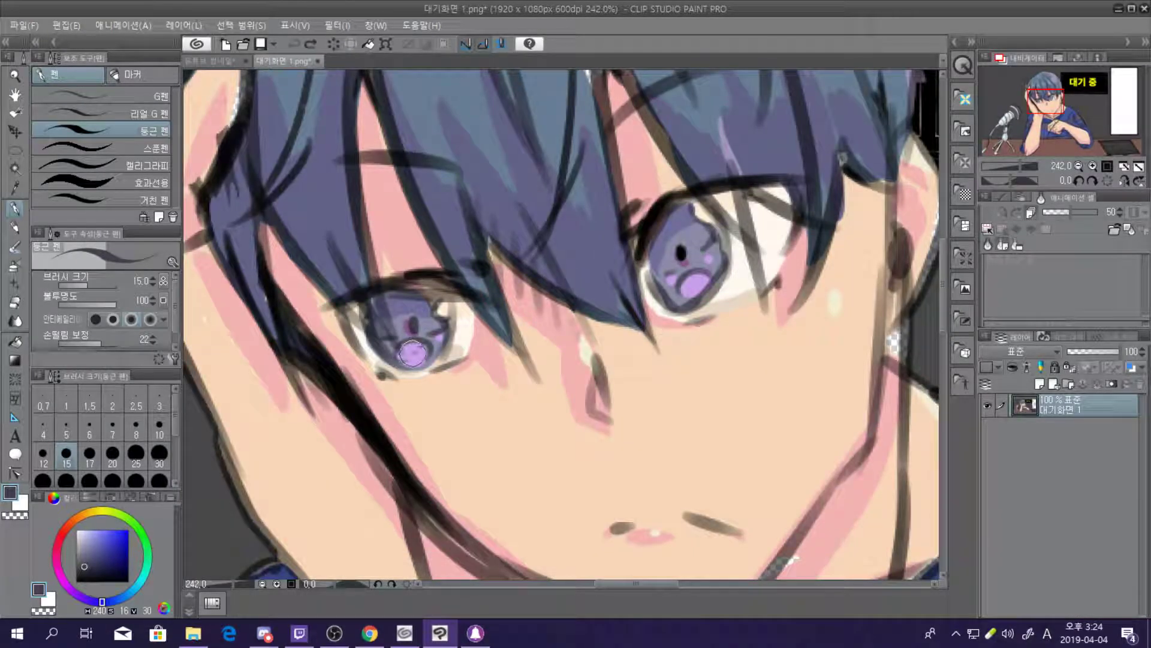
{"action": "left_click", "coordinate": [412, 353], "text": "alt"}
{"action": "left_click", "coordinate": [218, 61]}
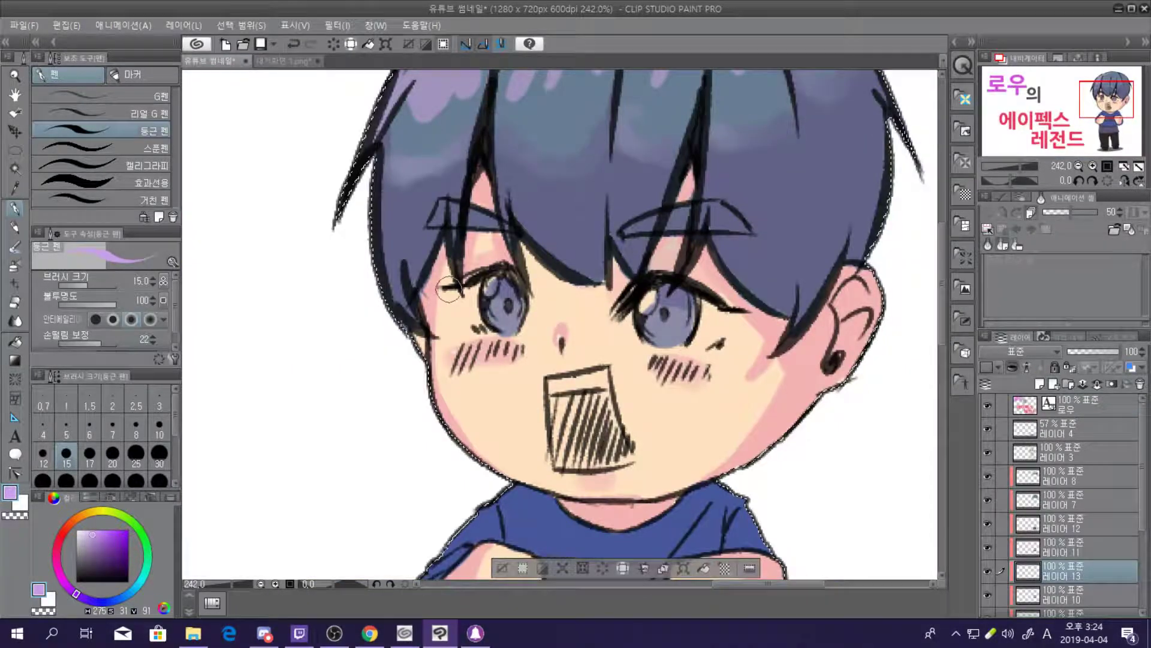
{"action": "scroll", "coordinate": [539, 303], "scroll_direction": "up", "scroll_amount": 4}
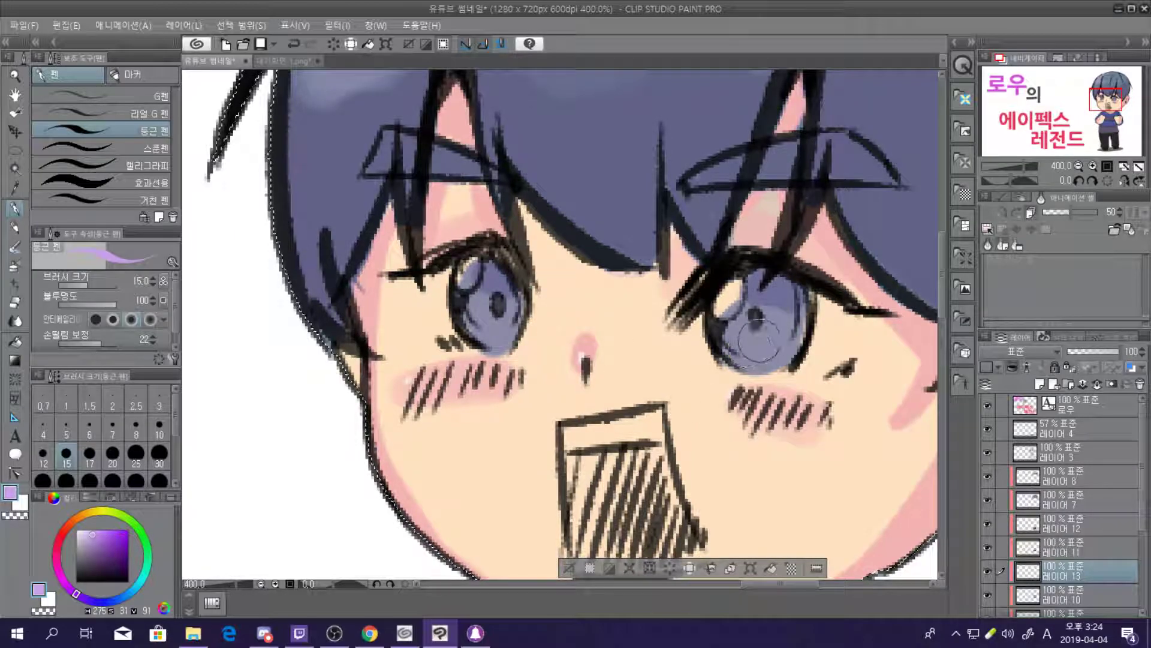
{"action": "left_click_drag", "start_coordinate": [780, 354], "coordinate": [746, 364]}
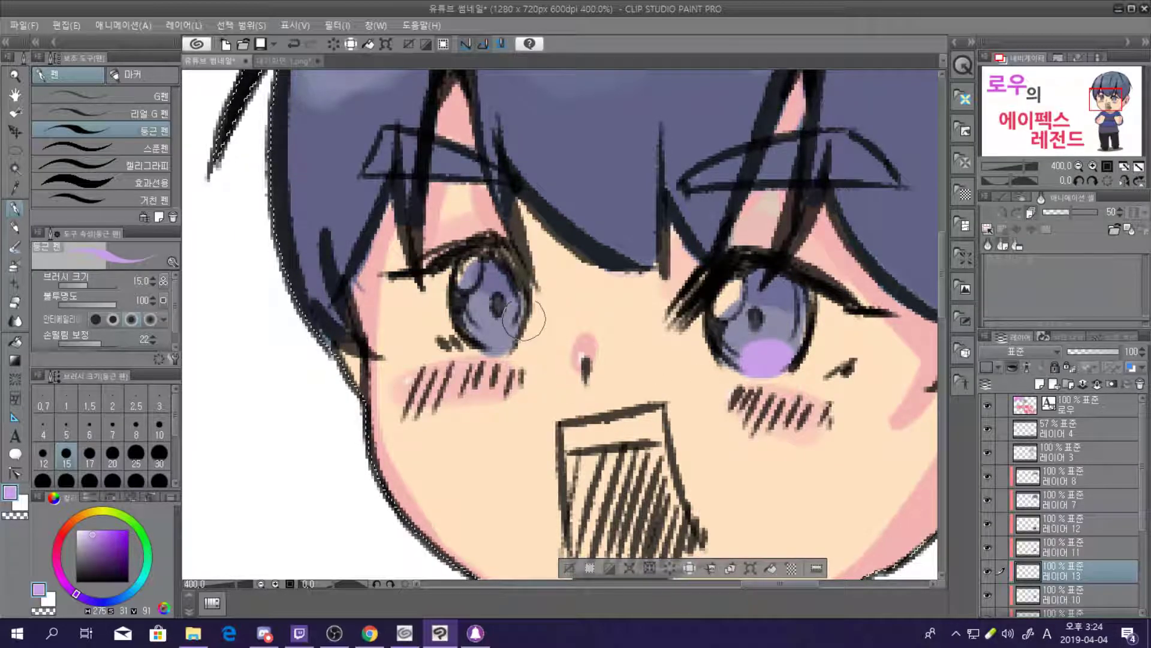
{"action": "mouse_move", "coordinate": [480, 346]}
{"action": "left_mouse_down"}
{"action": "mouse_move", "coordinate": [503, 342]}
{"action": "mouse_move", "coordinate": [492, 339]}
{"action": "left_mouse_up"}
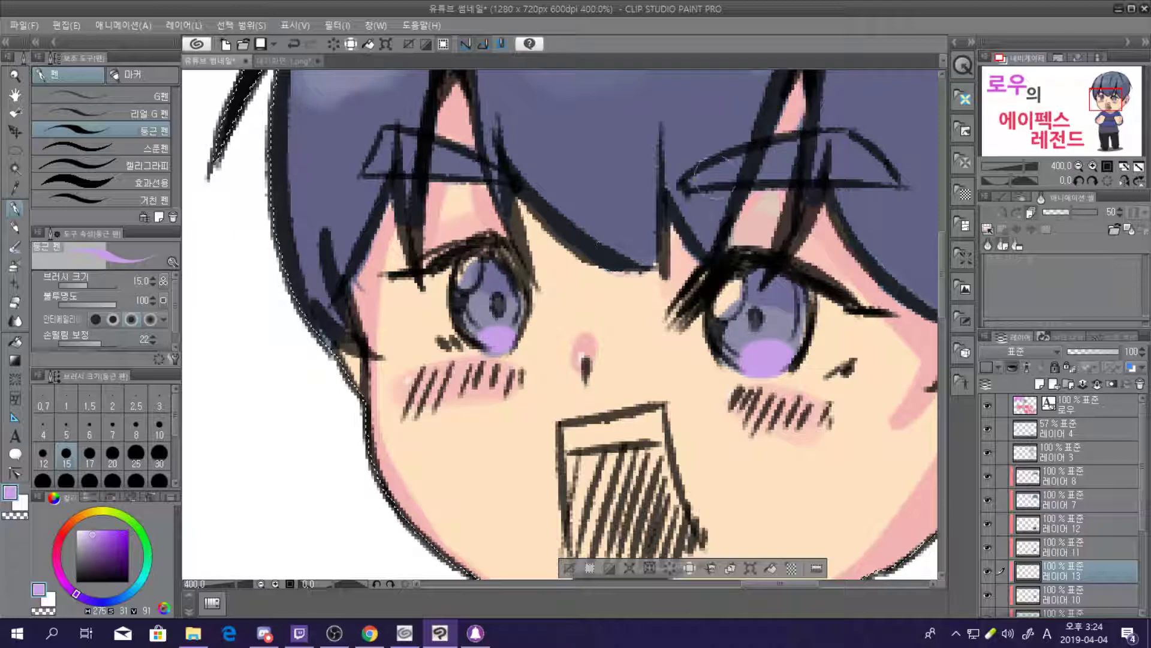
{"action": "scroll", "coordinate": [702, 157], "scroll_direction": "down", "scroll_amount": 4}
{"action": "scroll", "coordinate": [702, 158], "scroll_direction": "down", "scroll_amount": 2}
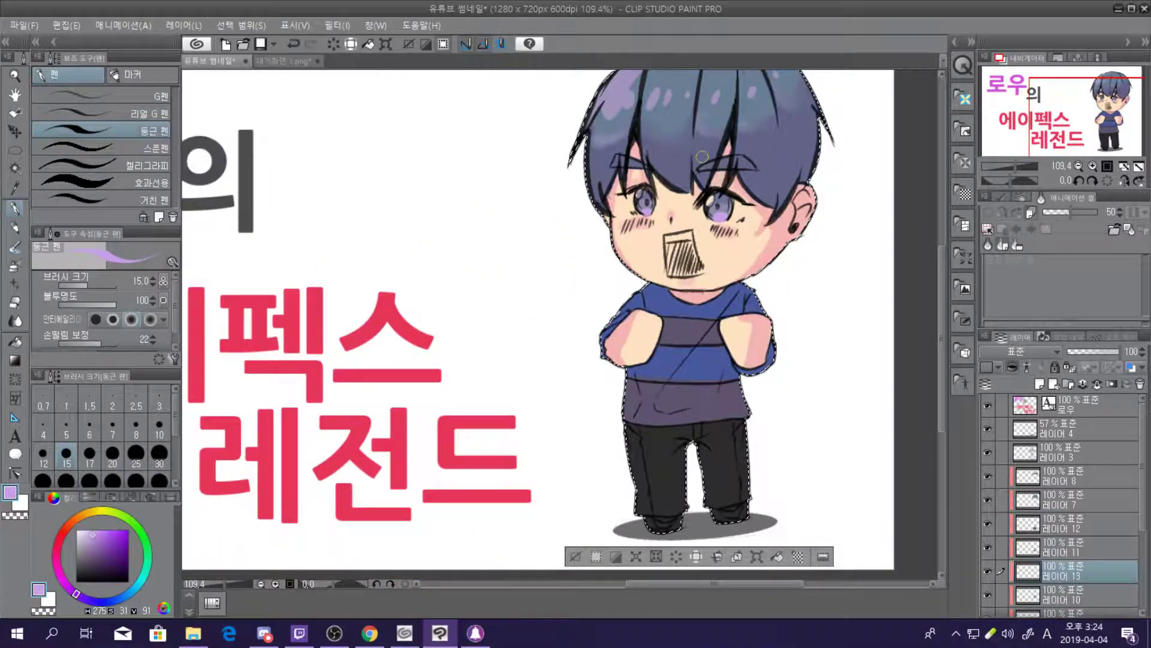
Switch the drawing colour to white and fill the oval highlight in the upper part of each iris
{"action": "scroll", "coordinate": [660, 157], "scroll_direction": "up", "scroll_amount": 6}
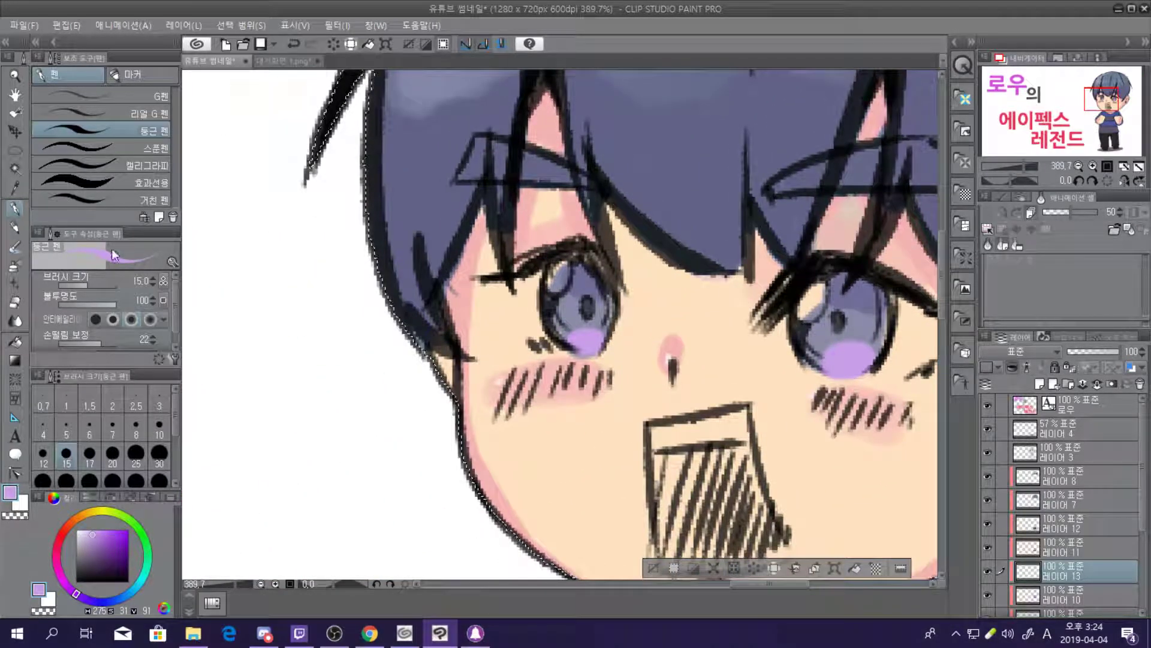
{"action": "key", "text": "x"}
{"action": "scroll", "coordinate": [688, 282], "scroll_direction": "up", "scroll_amount": 1}
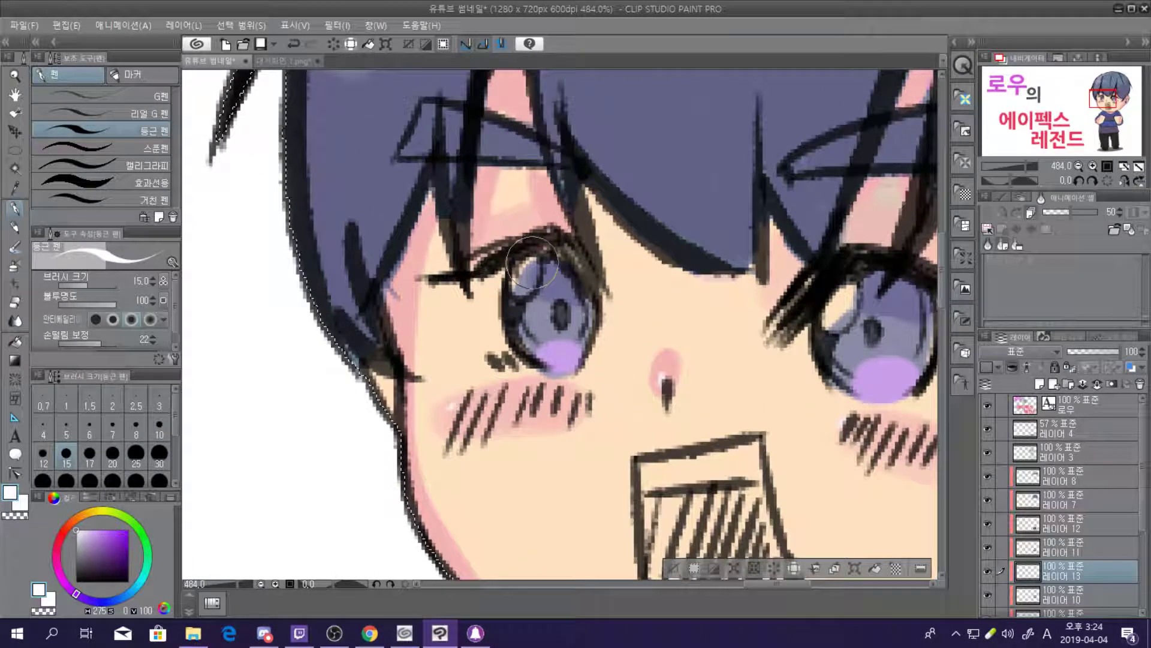
{"action": "mouse_move", "coordinate": [538, 271]}
{"action": "left_mouse_down"}
{"action": "mouse_move", "coordinate": [522, 280]}
{"action": "mouse_move", "coordinate": [529, 268]}
{"action": "left_mouse_up"}
{"action": "scroll", "coordinate": [785, 245], "scroll_direction": "down", "scroll_amount": 1}
{"action": "scroll", "coordinate": [785, 246], "scroll_direction": "down", "scroll_amount": 3}
{"action": "scroll", "coordinate": [785, 240], "scroll_direction": "down", "scroll_amount": 1}
{"action": "scroll", "coordinate": [797, 242], "scroll_direction": "up", "scroll_amount": 4}
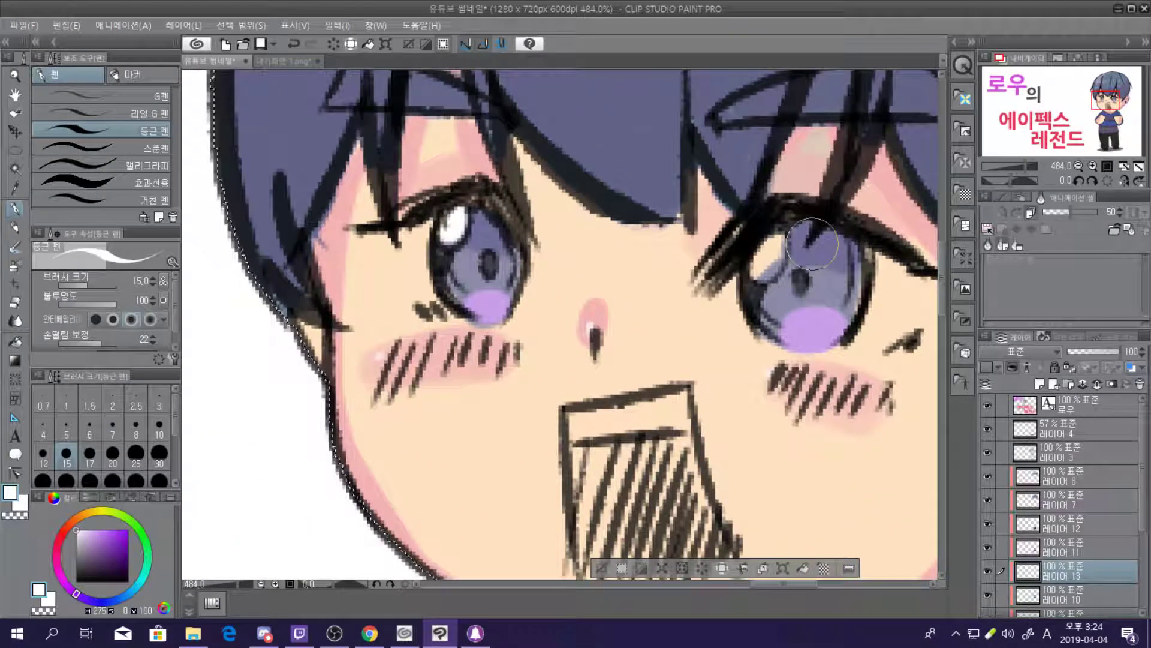
{"action": "left_click_drag", "start_coordinate": [773, 243], "coordinate": [757, 260]}
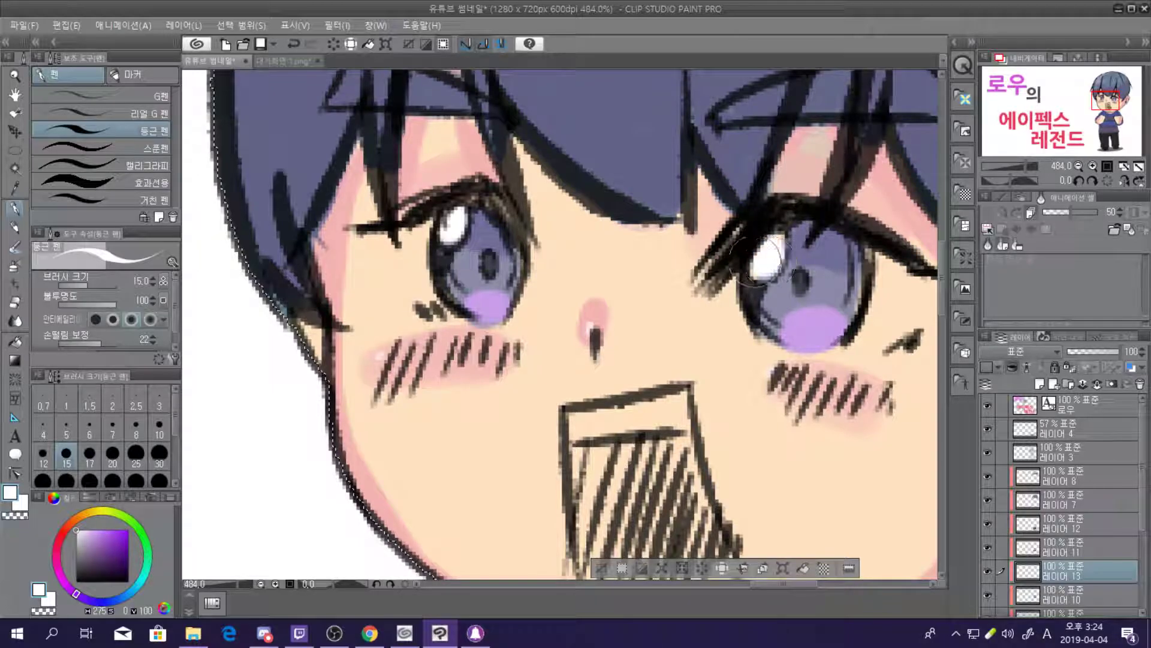
Paint the whites of both eyes between the irises and the outer eye corners on 레이어 13
{"action": "mouse_move", "coordinate": [411, 239]}
{"action": "left_mouse_down"}
{"action": "mouse_move", "coordinate": [430, 299]}
{"action": "mouse_move", "coordinate": [413, 235]}
{"action": "mouse_move", "coordinate": [423, 260]}
{"action": "mouse_move", "coordinate": [425, 232]}
{"action": "mouse_move", "coordinate": [422, 285]}
{"action": "left_mouse_up"}
{"action": "left_click_drag", "start_coordinate": [398, 240], "coordinate": [429, 286]}
{"action": "scroll", "coordinate": [571, 337], "scroll_direction": "down", "scroll_amount": 5}
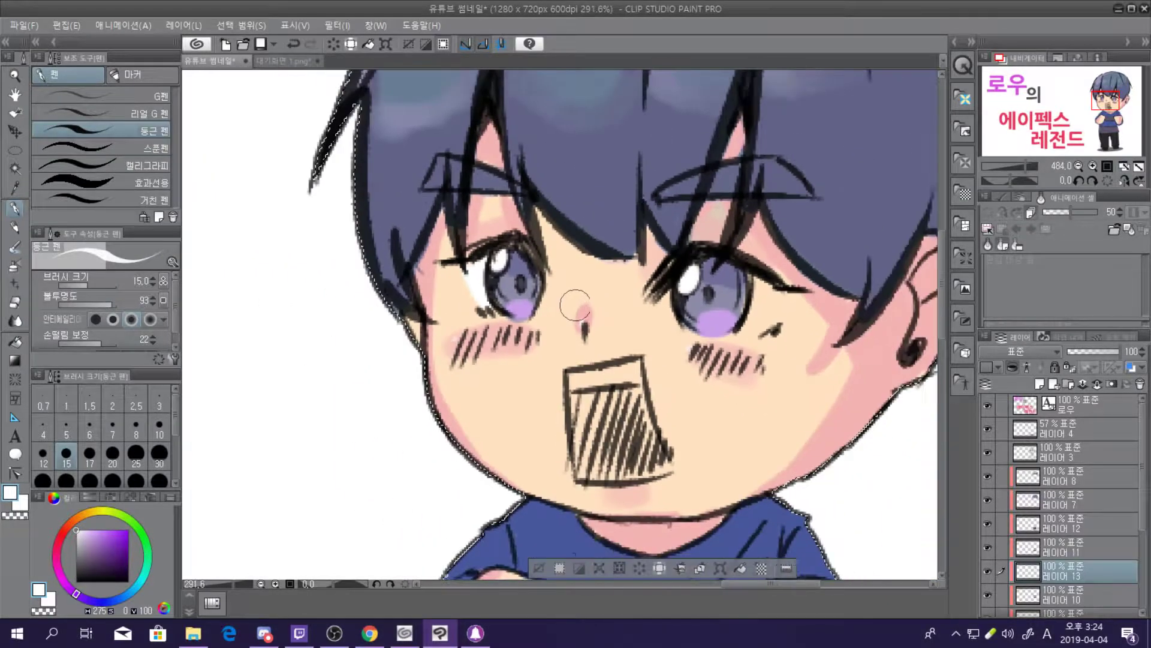
{"action": "scroll", "coordinate": [698, 326], "scroll_direction": "up", "scroll_amount": 3}
{"action": "scroll", "coordinate": [697, 326], "scroll_direction": "up", "scroll_amount": 2}
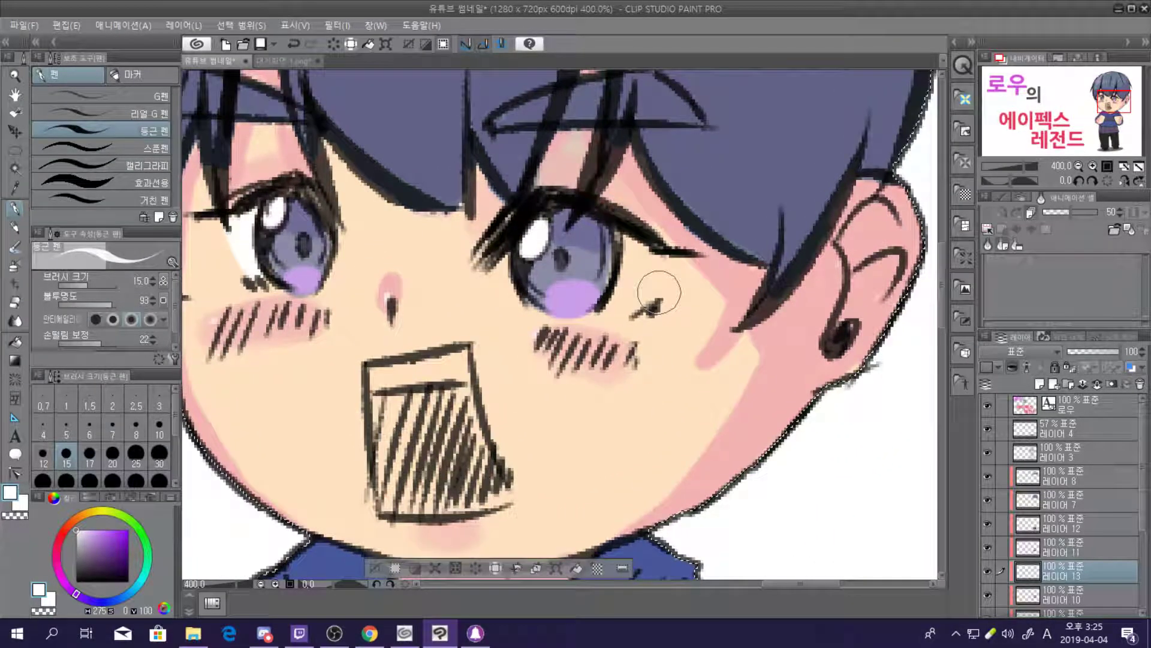
{"action": "left_click_drag", "start_coordinate": [620, 213], "coordinate": [598, 319]}
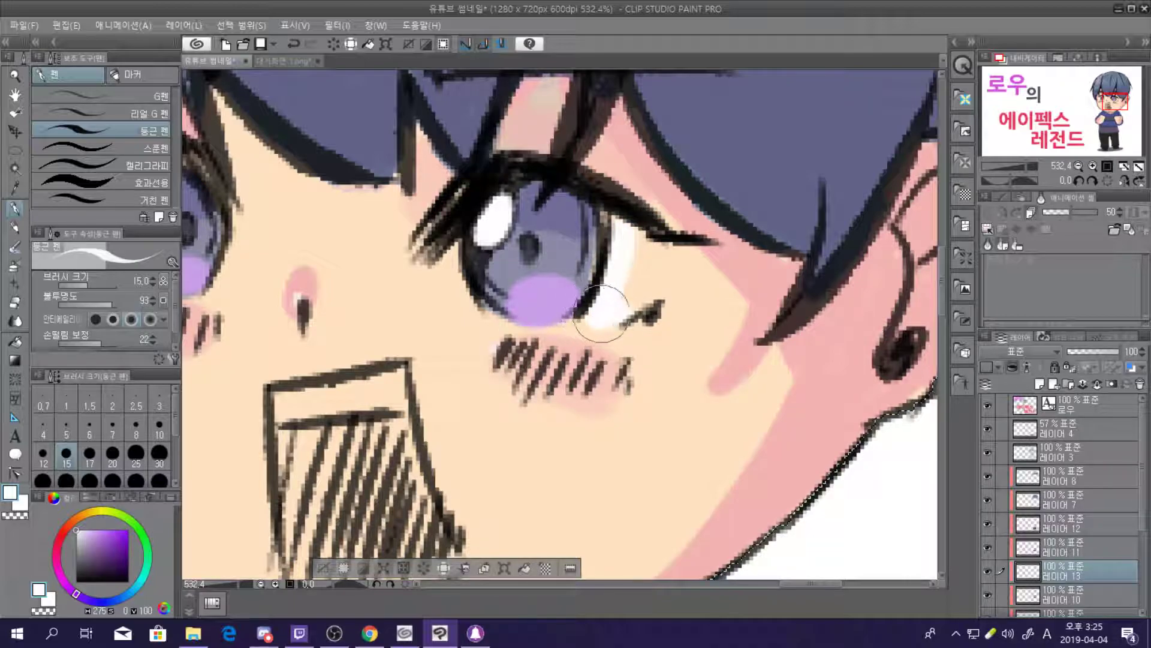
{"action": "left_click_drag", "start_coordinate": [662, 245], "coordinate": [643, 279]}
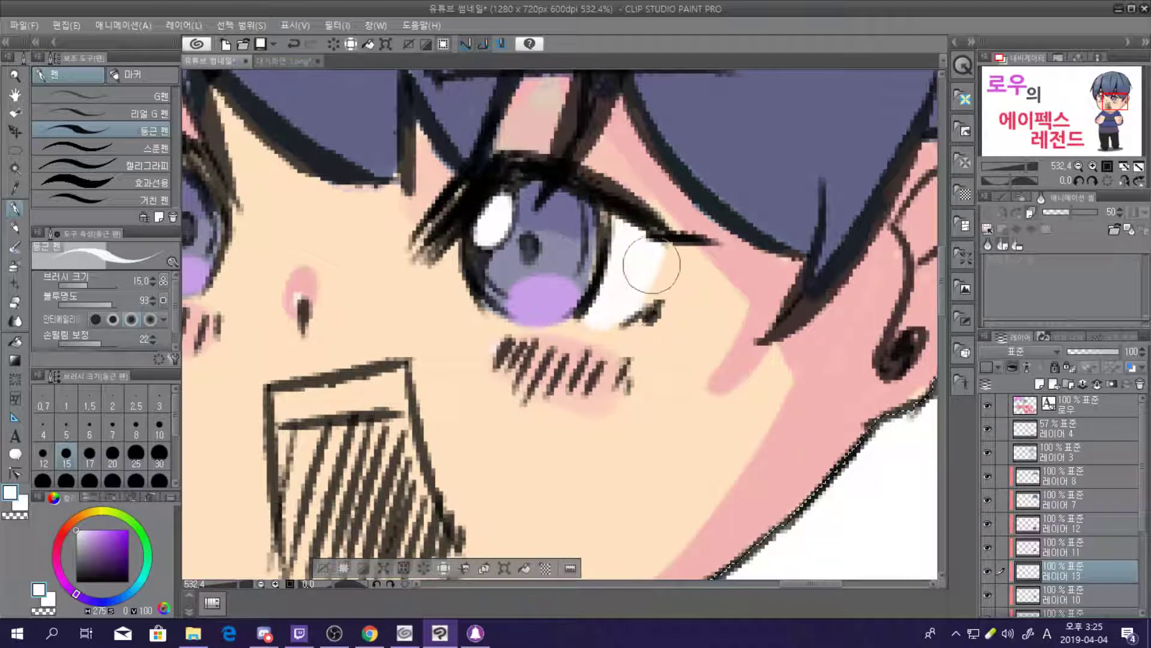
{"action": "scroll", "coordinate": [635, 291], "scroll_direction": "down", "scroll_amount": 6}
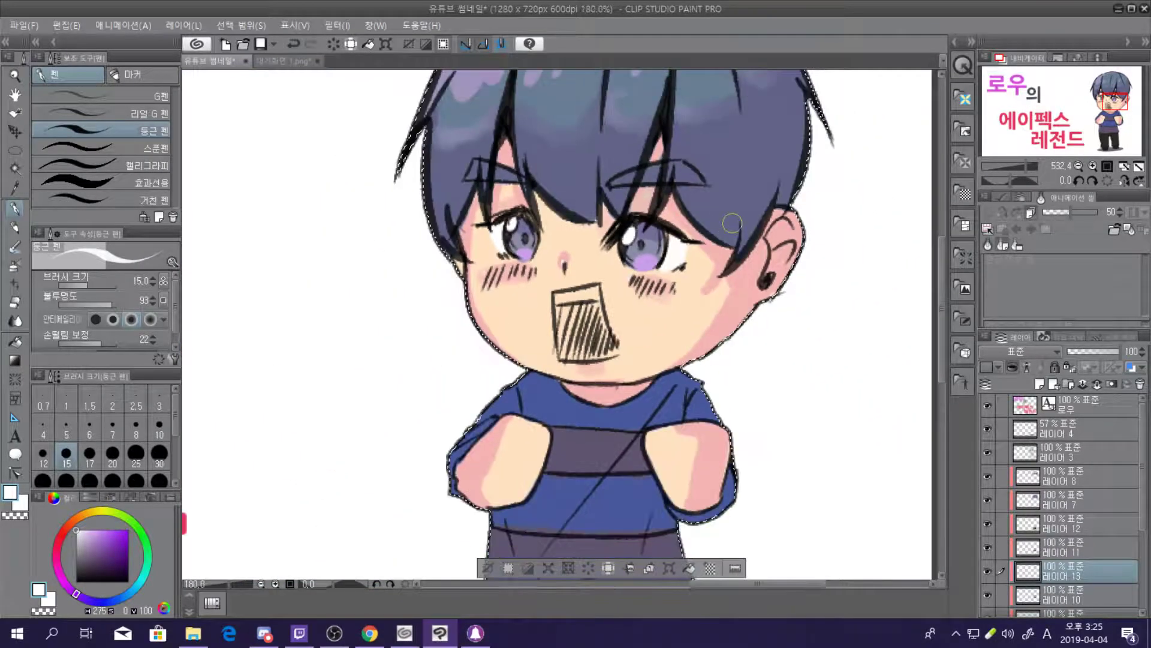
{"action": "scroll", "coordinate": [737, 220], "scroll_direction": "down", "scroll_amount": 2}
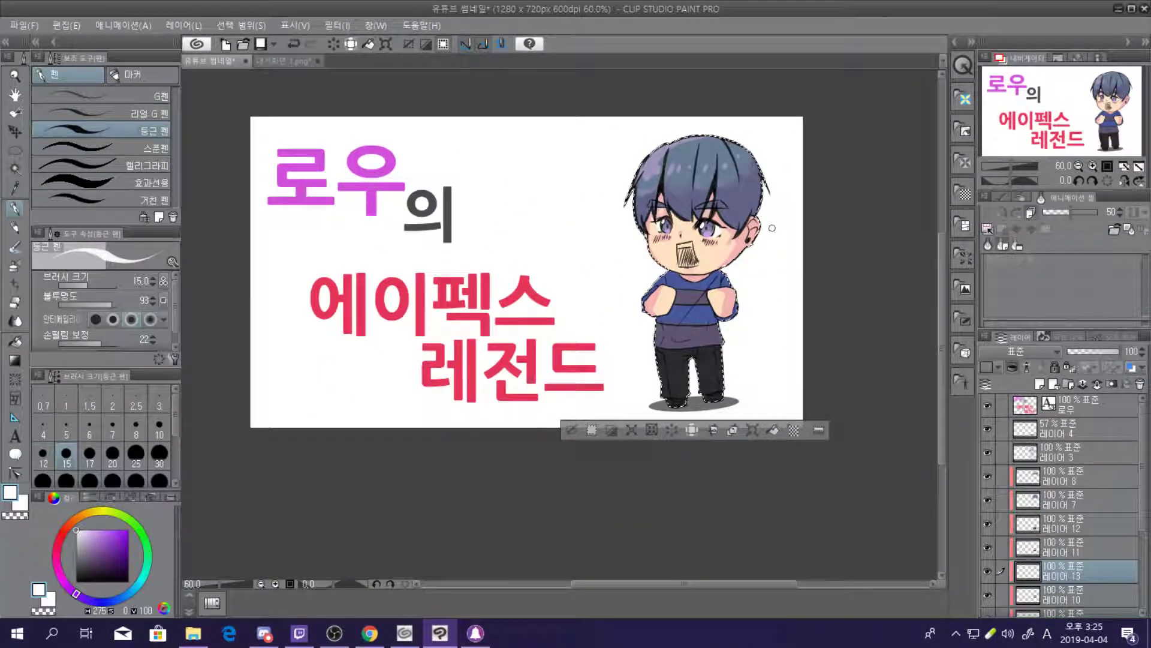
Clear the selection around the character with the ellipse selection tool
{"action": "scroll", "coordinate": [775, 228], "scroll_direction": "down", "scroll_amount": 1}
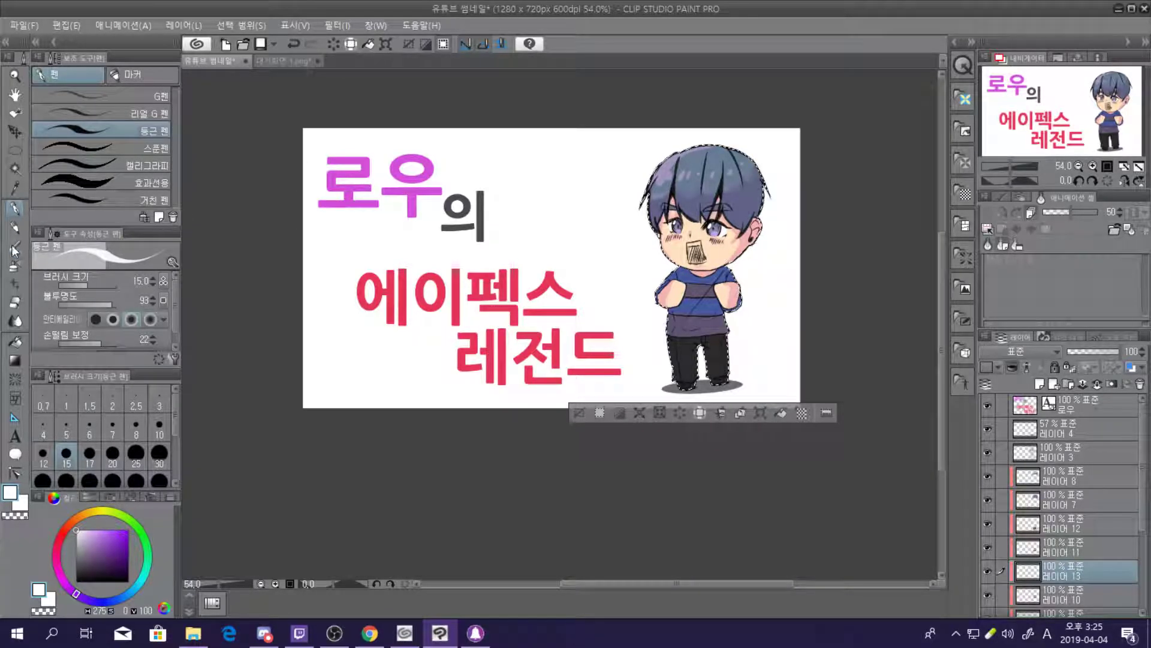
{"action": "left_click", "coordinate": [16, 151]}
{"action": "left_click", "coordinate": [505, 304]}
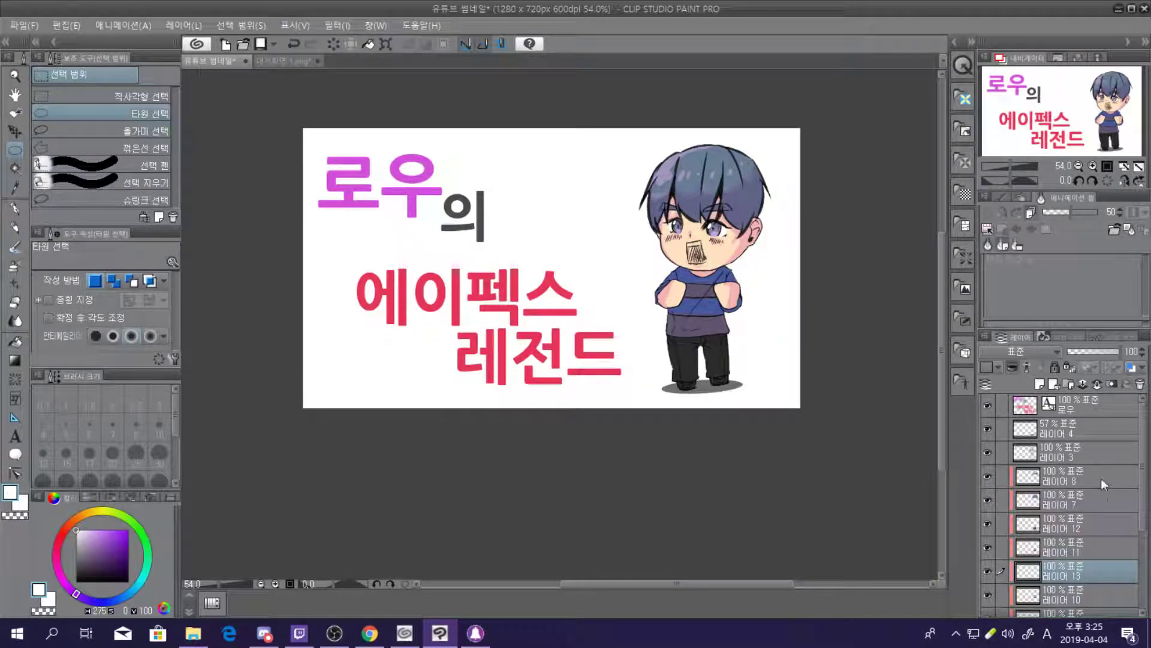
Merge 레이어 3 with the line art down through all the clipped colour layers into 레이어 5
{"action": "left_click", "coordinate": [1097, 473]}
{"action": "left_click", "coordinate": [987, 451]}
{"action": "left_click", "coordinate": [988, 451]}
{"action": "left_click", "coordinate": [1057, 456]}
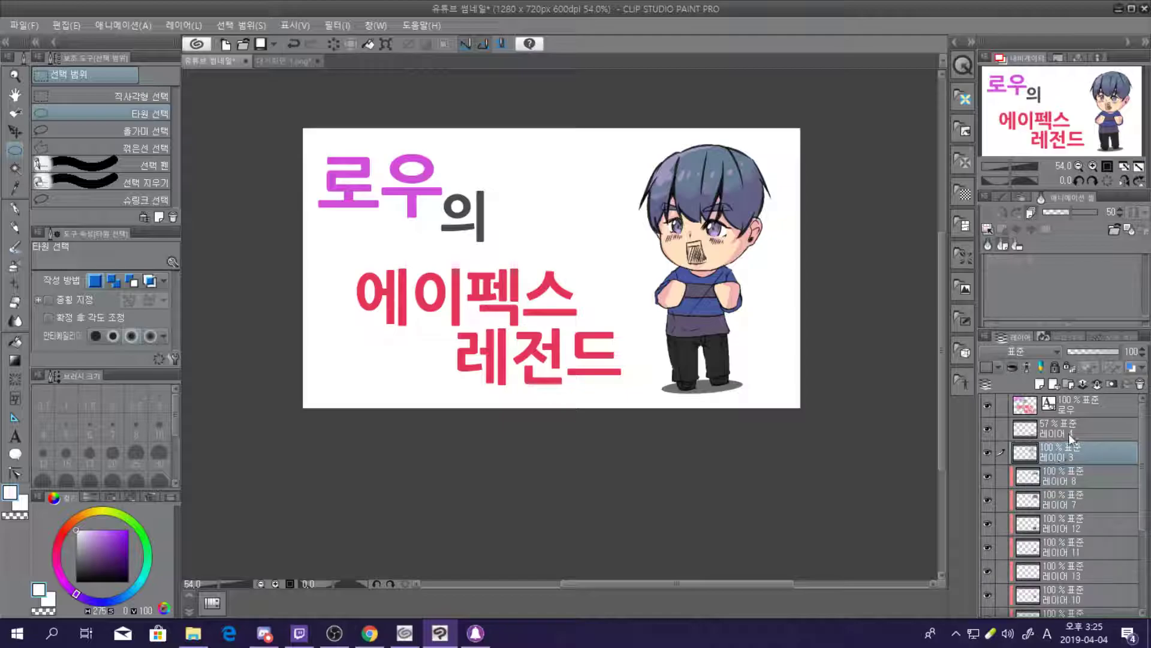
{"action": "left_click", "coordinate": [1097, 384]}
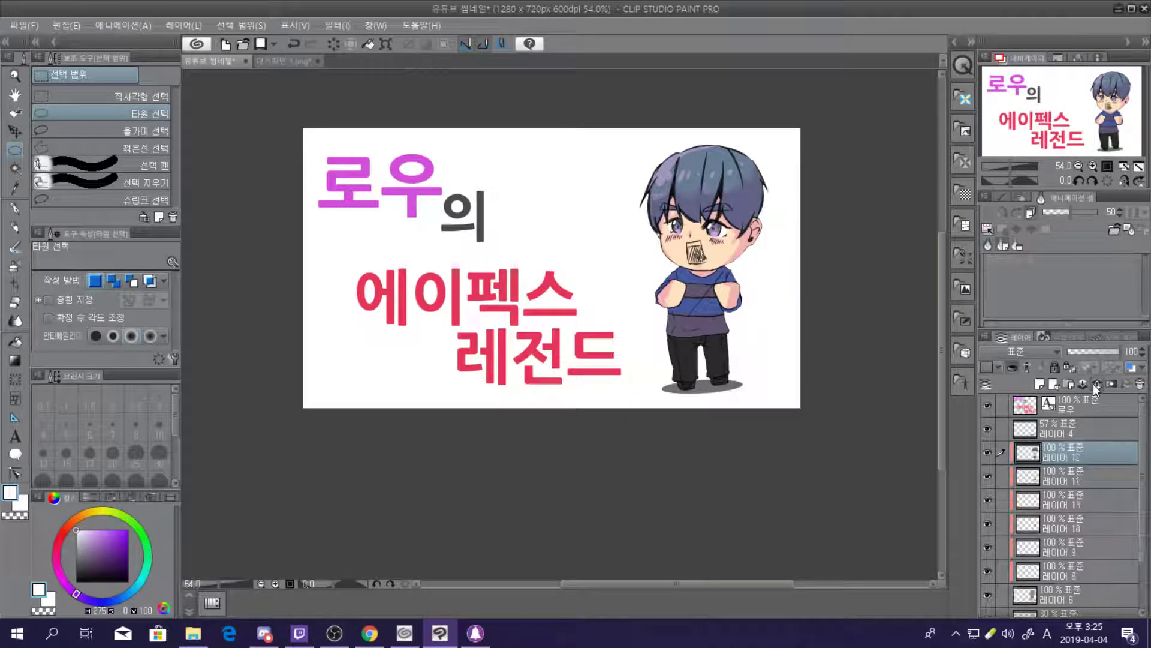
{"action": "left_click", "coordinate": [1097, 384]}
{"action": "left_click", "coordinate": [1096, 385]}
{"action": "left_click", "coordinate": [1096, 384]}
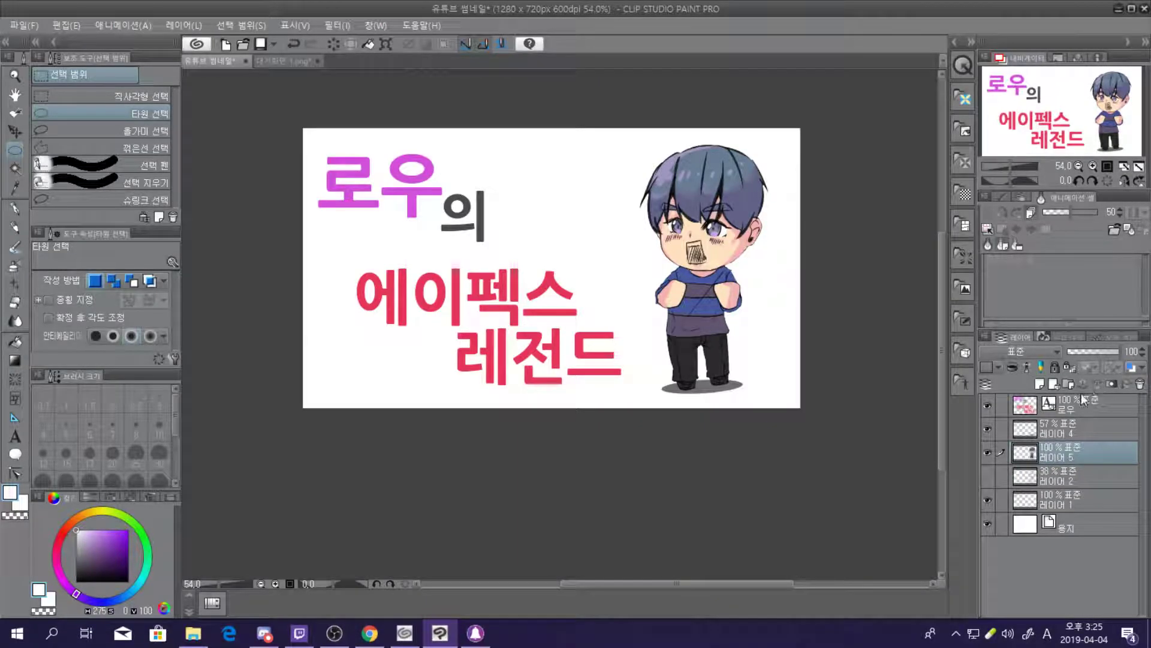
{"action": "scroll", "coordinate": [761, 293], "scroll_direction": "up", "scroll_amount": 2}
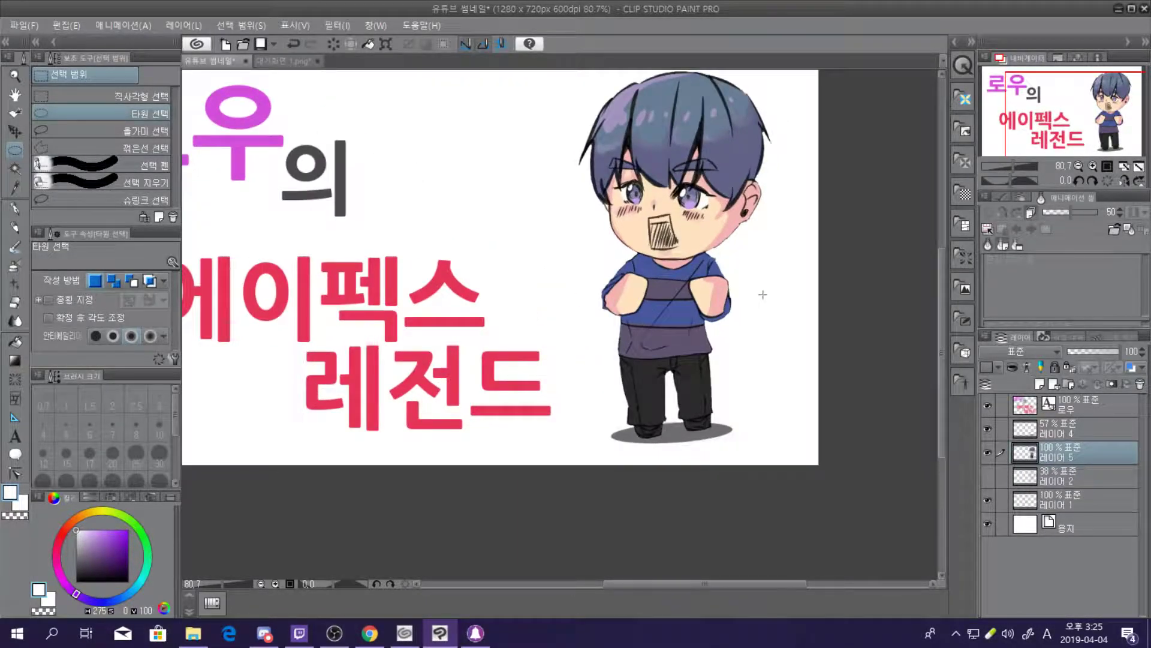
{"action": "scroll", "coordinate": [762, 294], "scroll_direction": "up", "scroll_amount": 3}
{"action": "scroll", "coordinate": [711, 216], "scroll_direction": "up", "scroll_amount": 3}
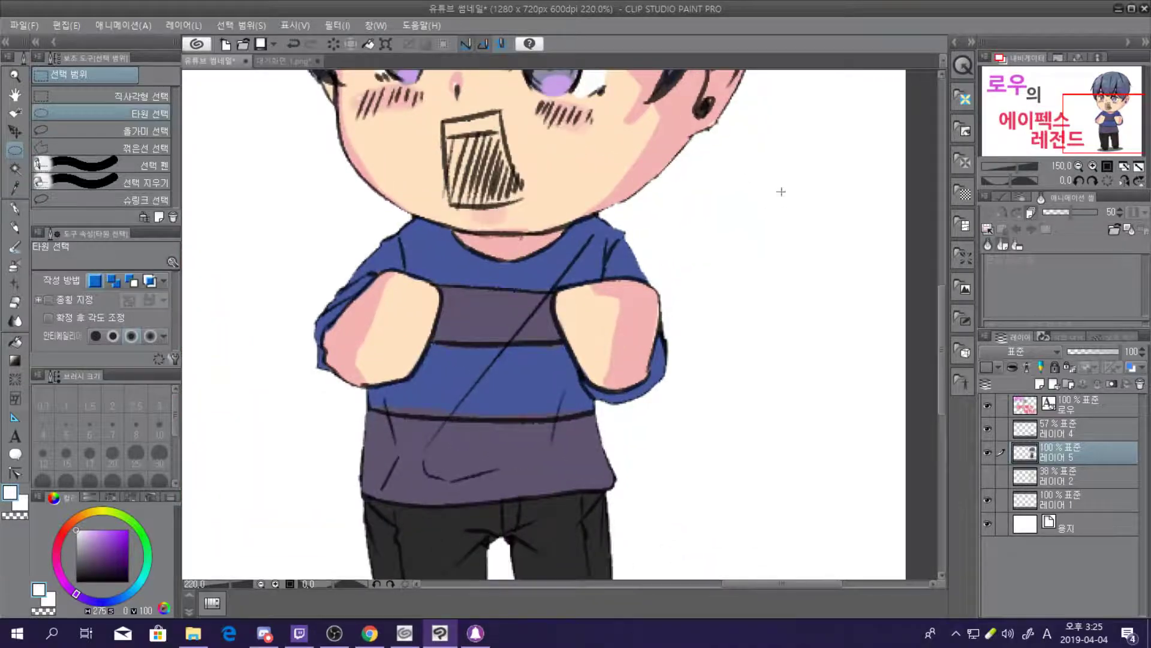
Undo the merge of the character's layers back to the separate 레이어 3 and clipped colour layers
{"action": "scroll", "coordinate": [644, 256], "scroll_direction": "down", "scroll_amount": 3}
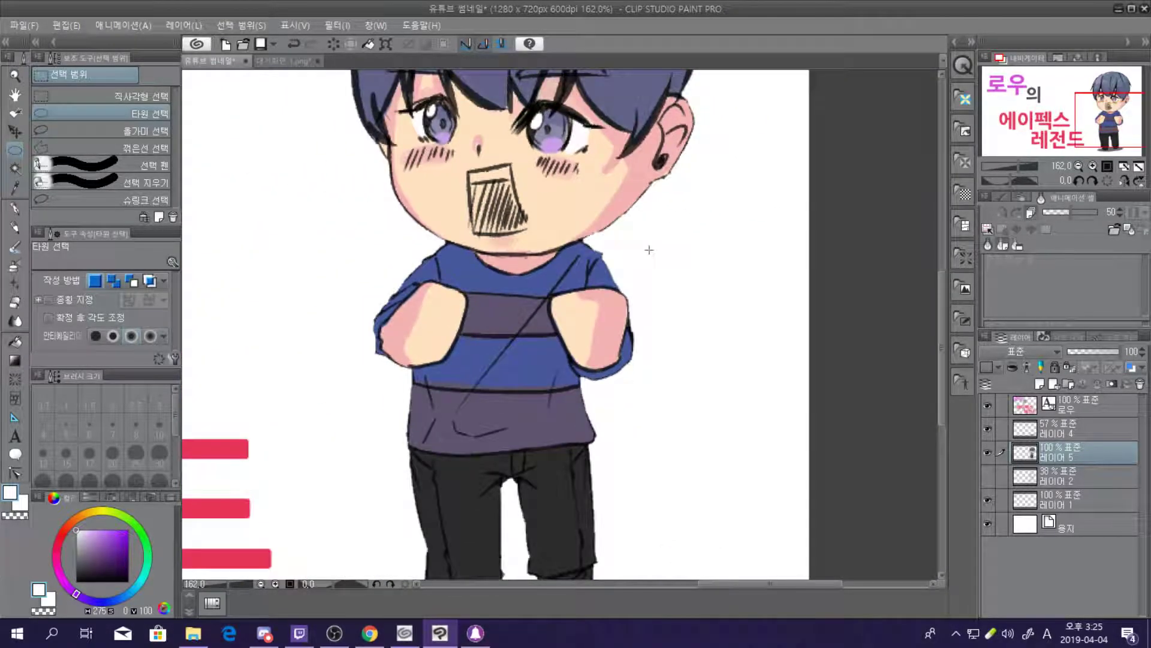
{"action": "key", "text": "ctrl+z"}
{"action": "key", "text": "ctrl+z"}
{"action": "key", "text": "ctrl+z"}
{"action": "key", "text": "ctrl+z"}
{"action": "key", "text": "ctrl+z"}
{"action": "key", "text": "ctrl+z"}
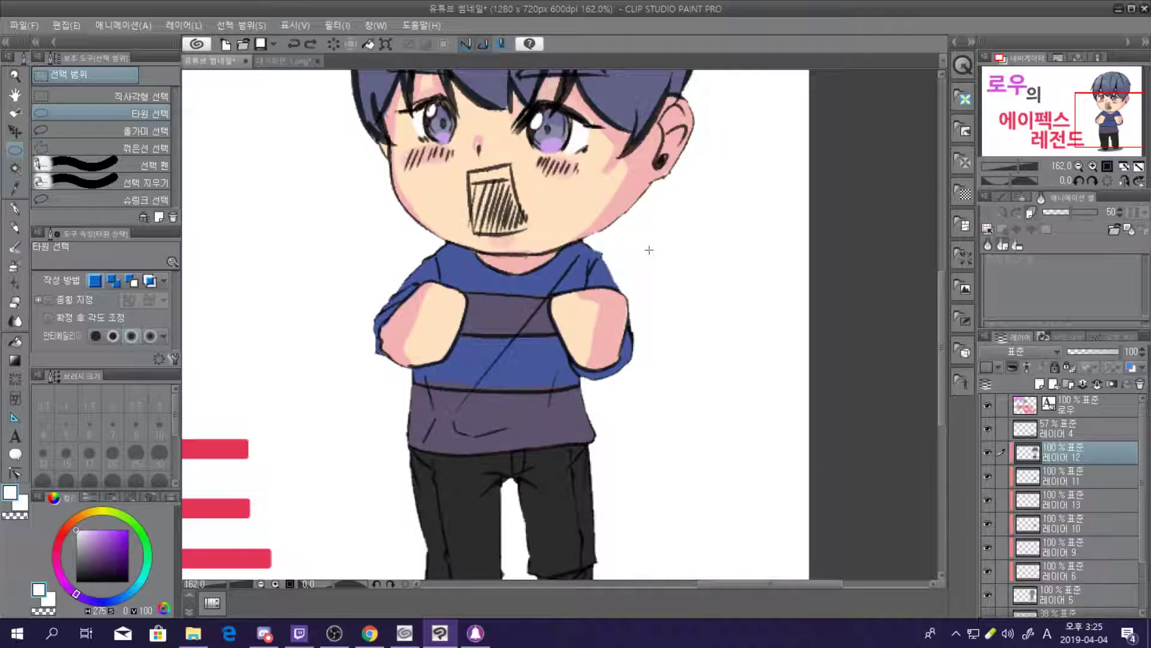
{"action": "scroll", "coordinate": [648, 250], "scroll_direction": "down", "scroll_amount": 3}
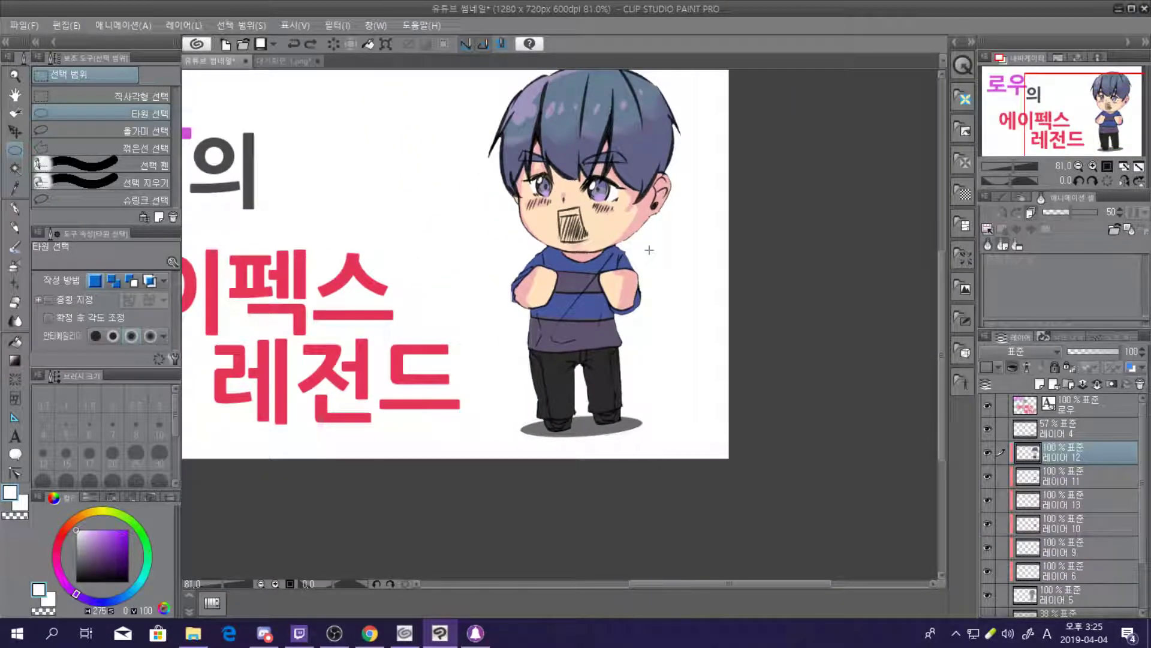
{"action": "scroll", "coordinate": [649, 249], "scroll_direction": "down", "scroll_amount": 2}
{"action": "scroll", "coordinate": [655, 245], "scroll_direction": "up", "scroll_amount": 4}
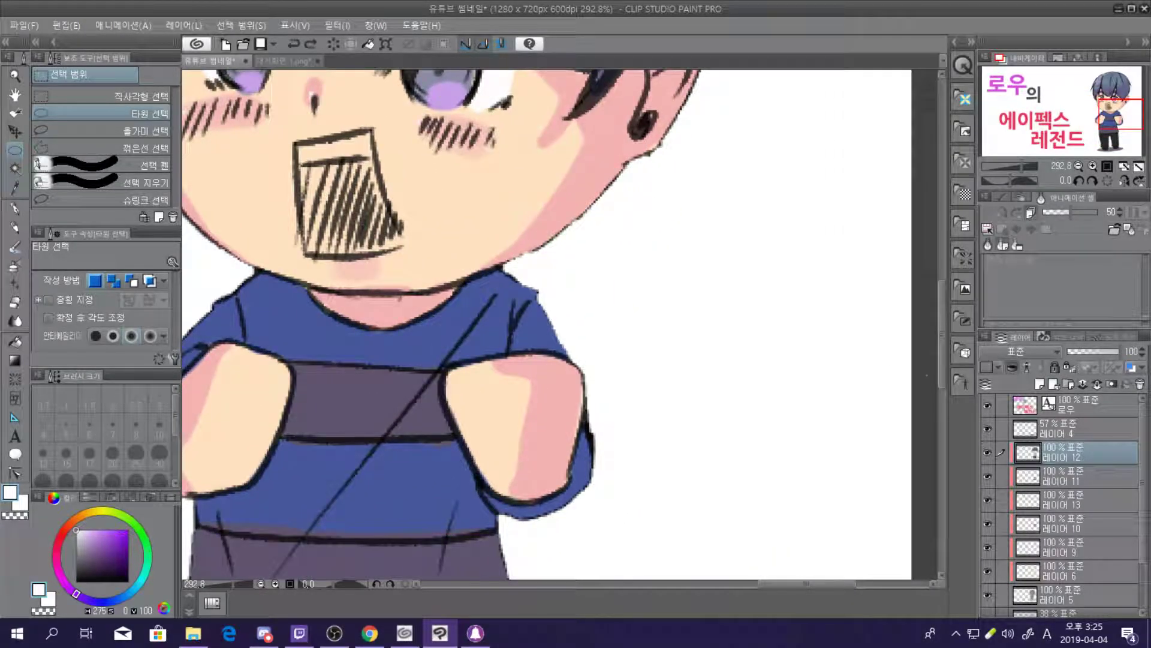
{"action": "key", "text": "ctrl+z"}
{"action": "key", "text": "ctrl+z"}
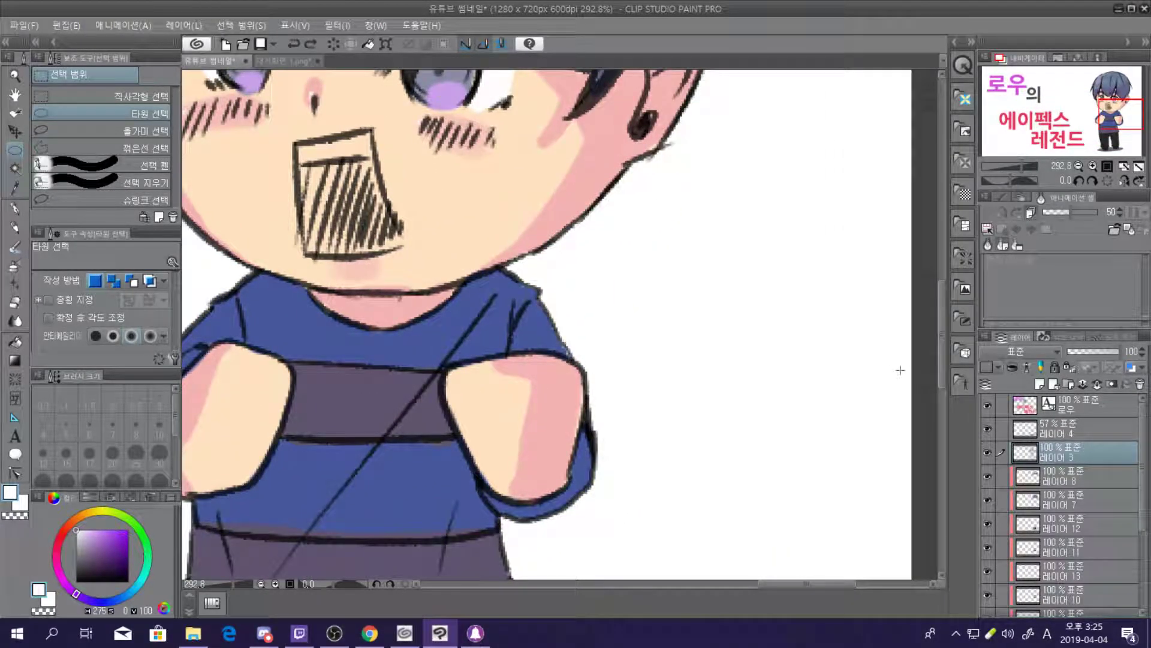
Compare the character with 레이어 3 hidden and shown, leaving it shown, and select 레이어 8
{"action": "left_click", "coordinate": [989, 451]}
{"action": "left_click", "coordinate": [989, 450]}
{"action": "left_click", "coordinate": [988, 449]}
{"action": "left_click", "coordinate": [988, 449]}
{"action": "left_click", "coordinate": [988, 449]}
{"action": "left_click", "coordinate": [1086, 483]}
{"action": "scroll", "coordinate": [817, 422], "scroll_direction": "down", "scroll_amount": 6}
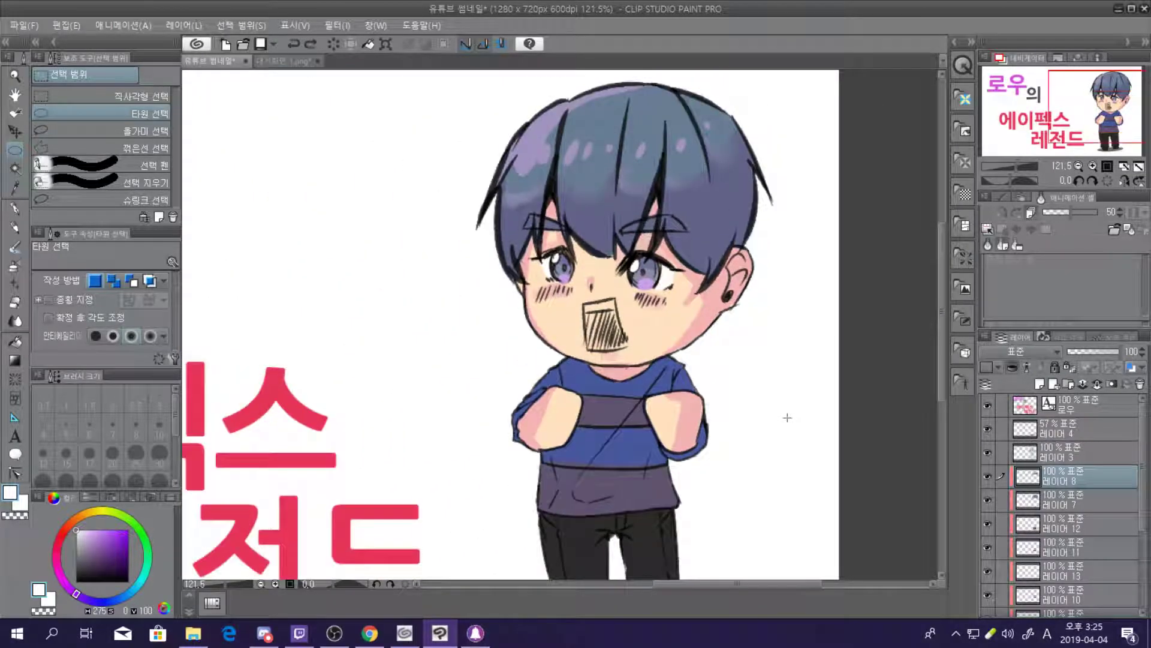
{"action": "scroll", "coordinate": [791, 420], "scroll_direction": "down", "scroll_amount": 2}
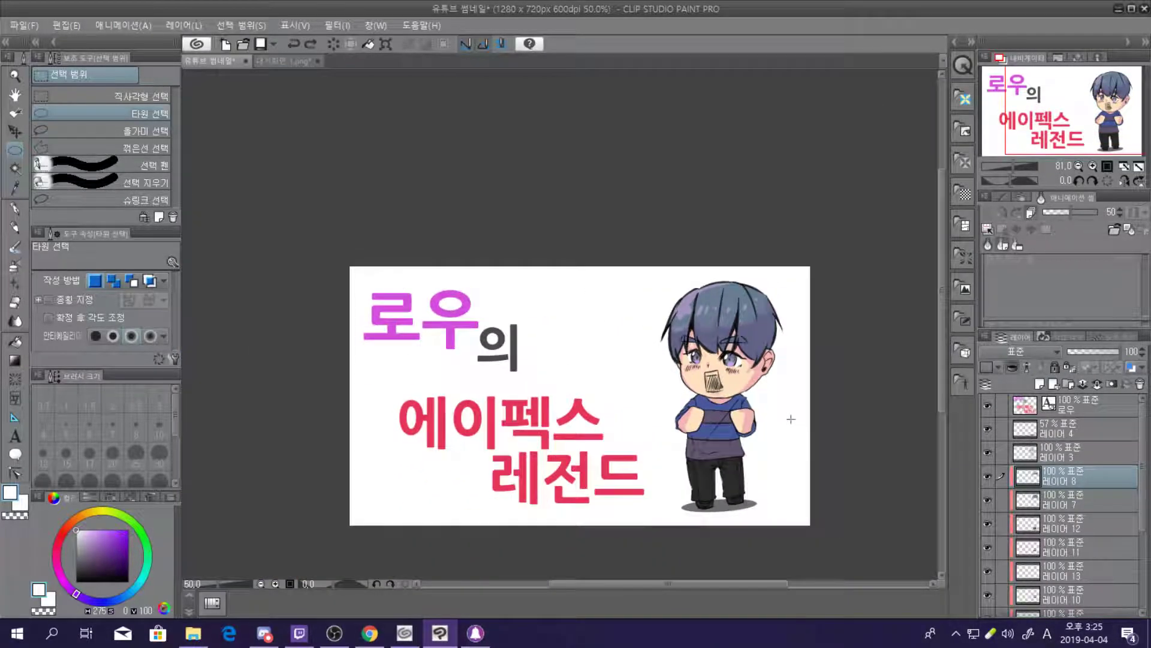
Try filling the background on 레이어 3 with the grey-blue sampled from the character's hair
{"action": "left_click", "coordinate": [1043, 450]}
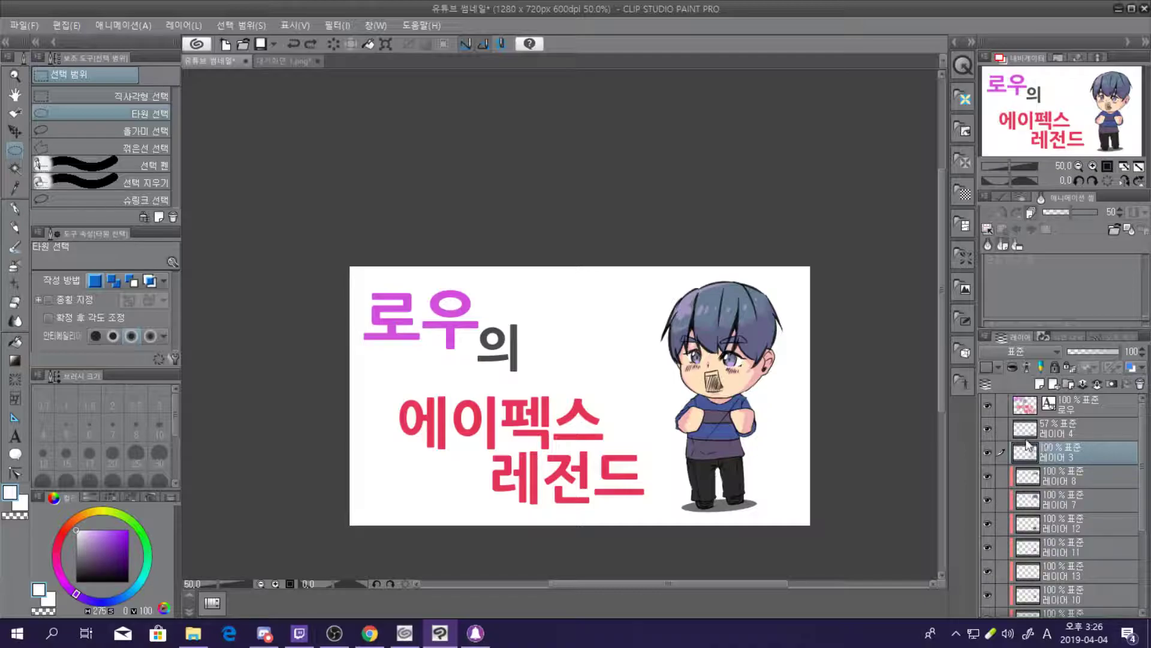
{"action": "scroll", "coordinate": [655, 390], "scroll_direction": "down", "scroll_amount": 4}
{"action": "scroll", "coordinate": [656, 390], "scroll_direction": "up", "scroll_amount": 5}
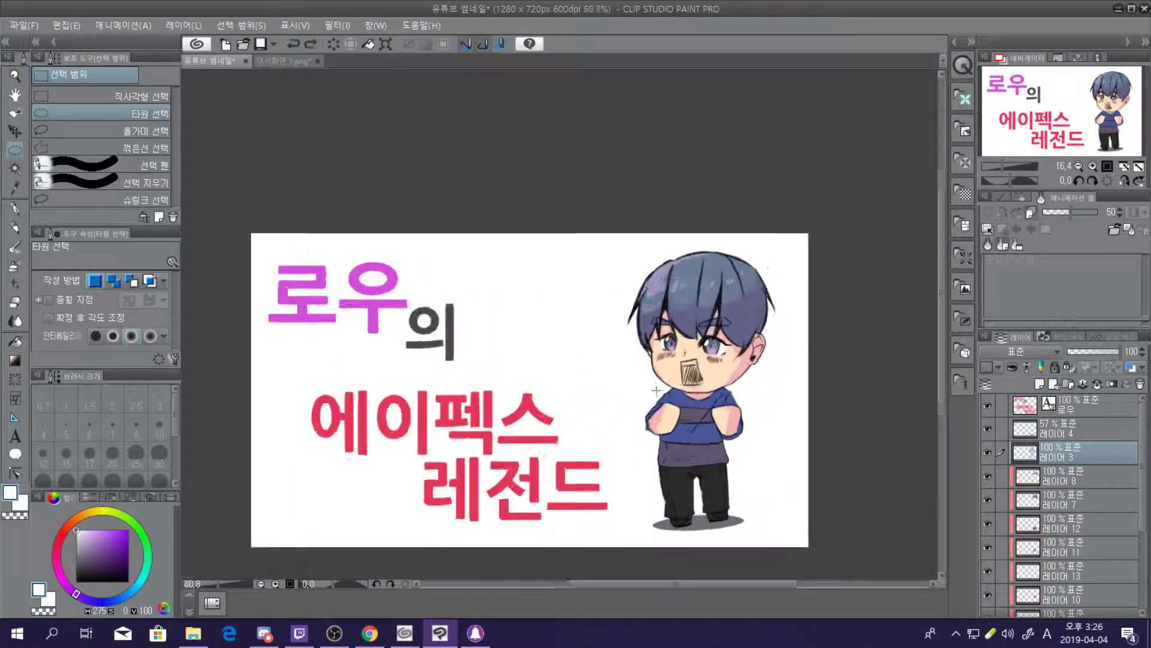
{"action": "scroll", "coordinate": [656, 390], "scroll_direction": "up", "scroll_amount": 1}
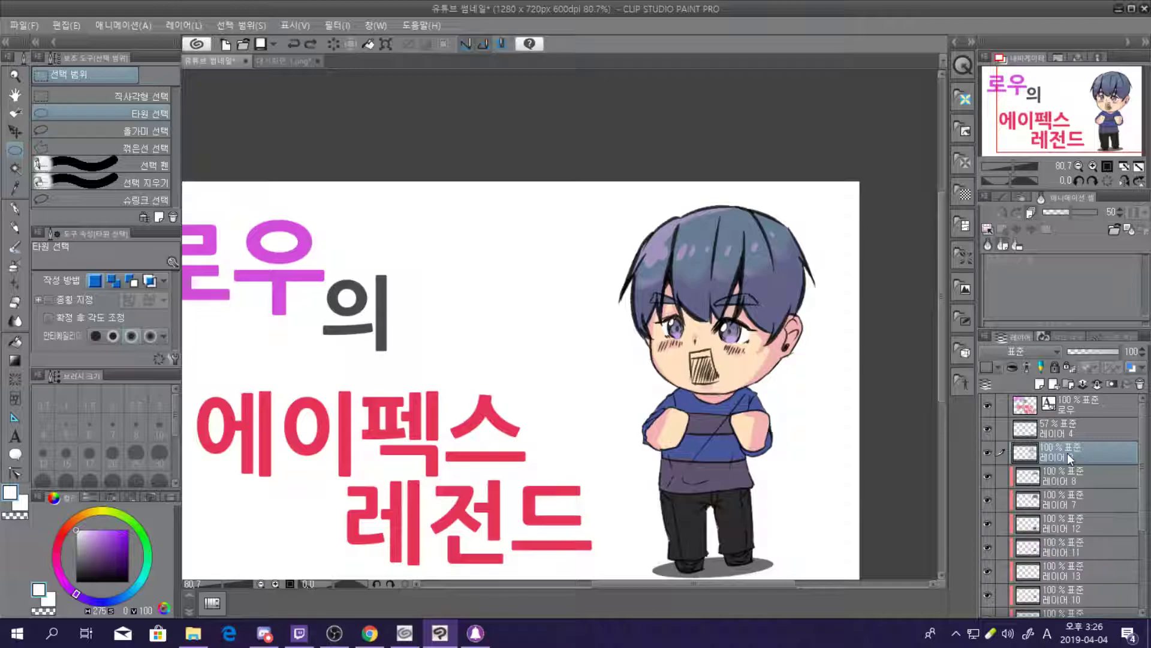
{"action": "scroll", "coordinate": [492, 385], "scroll_direction": "down", "scroll_amount": 2}
{"action": "scroll", "coordinate": [495, 352], "scroll_direction": "up", "scroll_amount": 4}
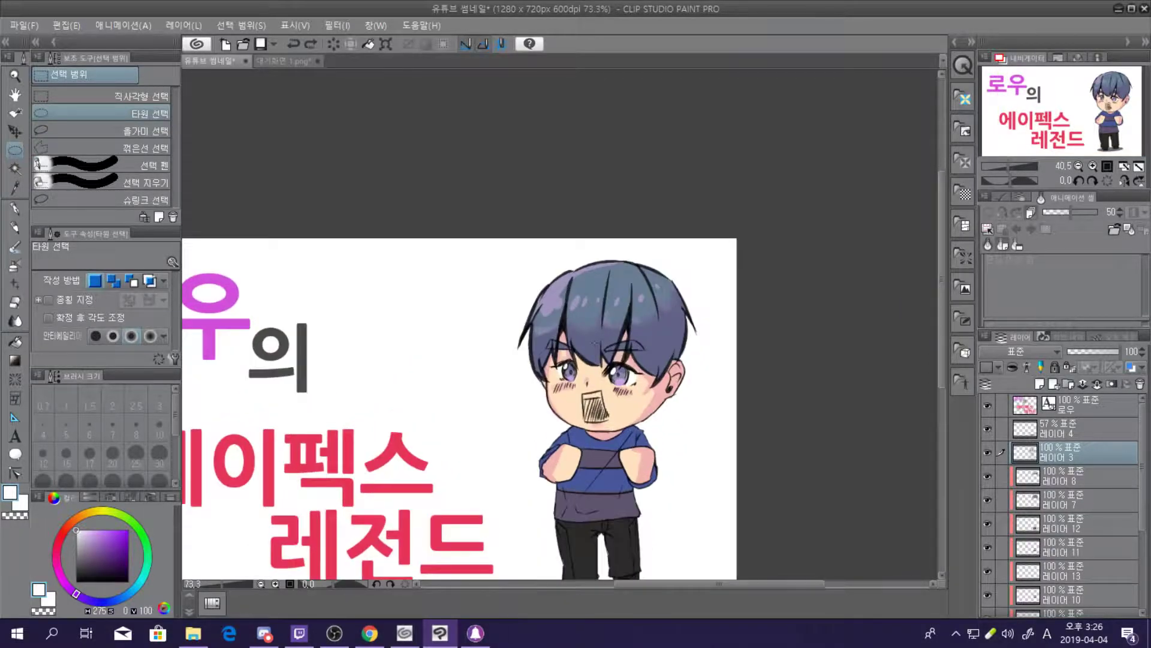
{"action": "left_click", "coordinate": [560, 289], "text": "alt"}
{"action": "scroll", "coordinate": [559, 289], "scroll_direction": "down", "scroll_amount": 4}
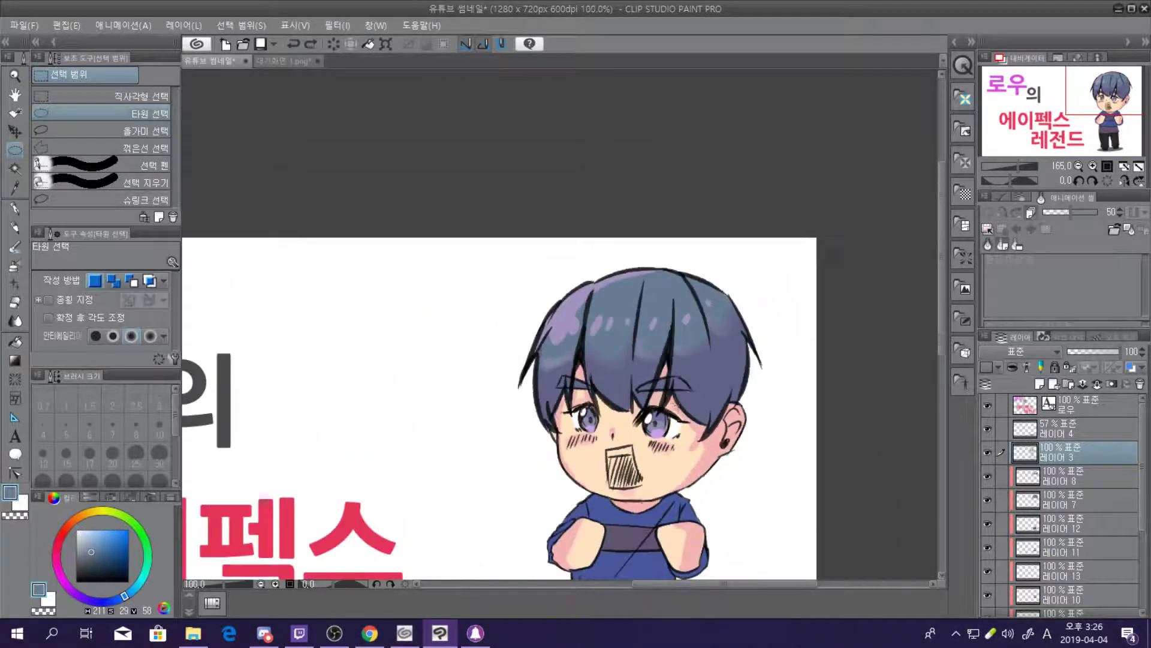
{"action": "scroll", "coordinate": [450, 381], "scroll_direction": "up", "scroll_amount": 4}
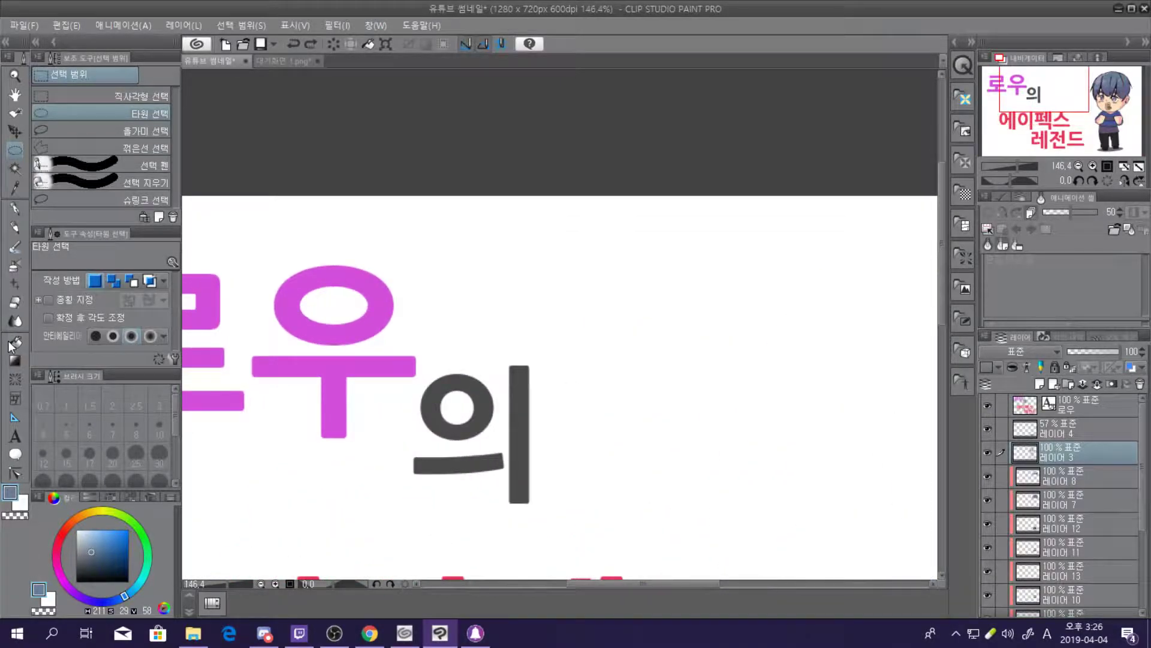
{"action": "left_click", "coordinate": [19, 338]}
{"action": "left_click", "coordinate": [322, 365]}
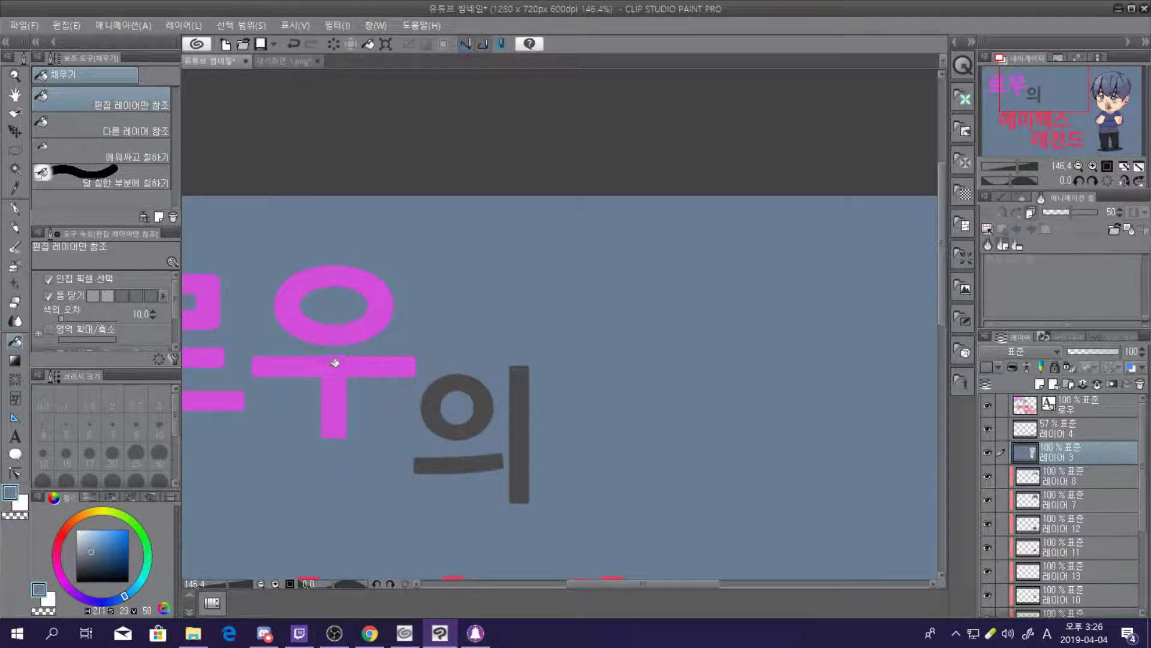
{"action": "scroll", "coordinate": [639, 348], "scroll_direction": "down", "scroll_amount": 4}
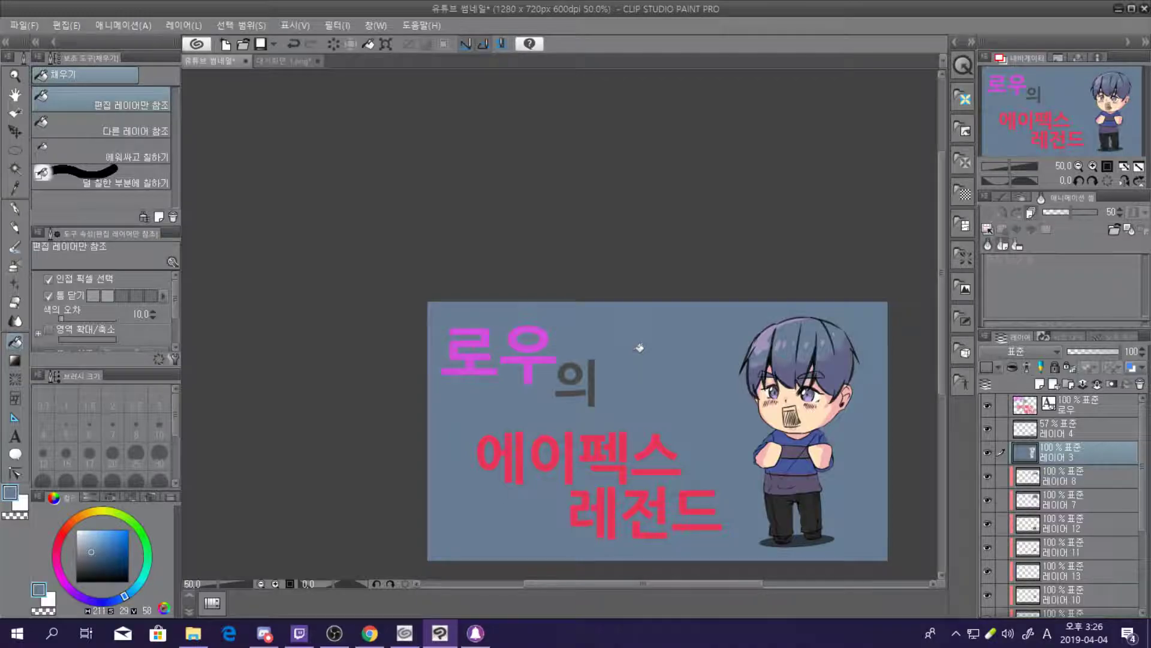
{"action": "key", "text": "ctrl+z"}
Start a new text block on the 로우 text layer between 레전드 and the character's legs
{"action": "left_click", "coordinate": [1071, 403]}
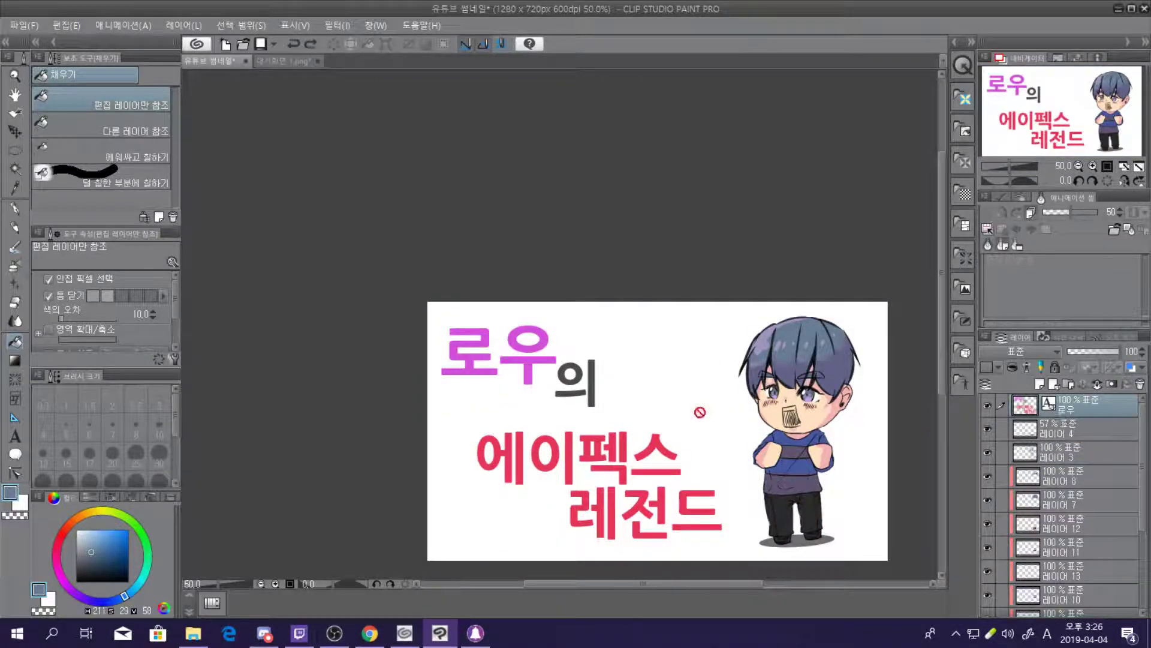
{"action": "scroll", "coordinate": [537, 364], "scroll_direction": "up", "scroll_amount": 2}
{"action": "scroll", "coordinate": [537, 364], "scroll_direction": "up", "scroll_amount": 2}
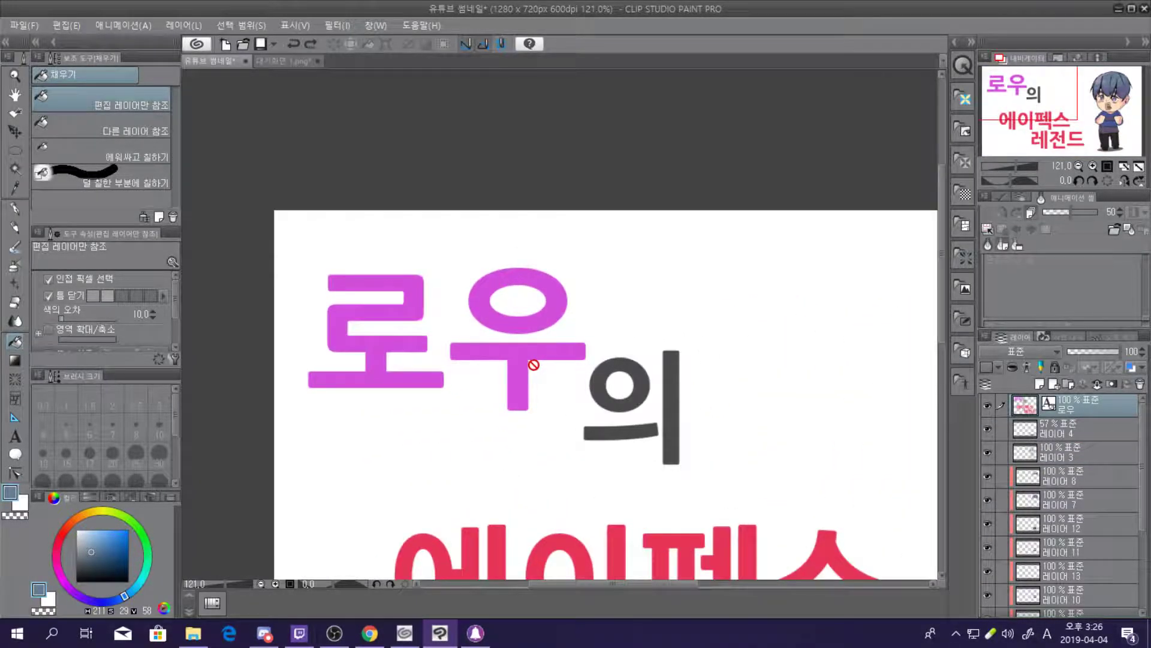
{"action": "left_click", "coordinate": [16, 401]}
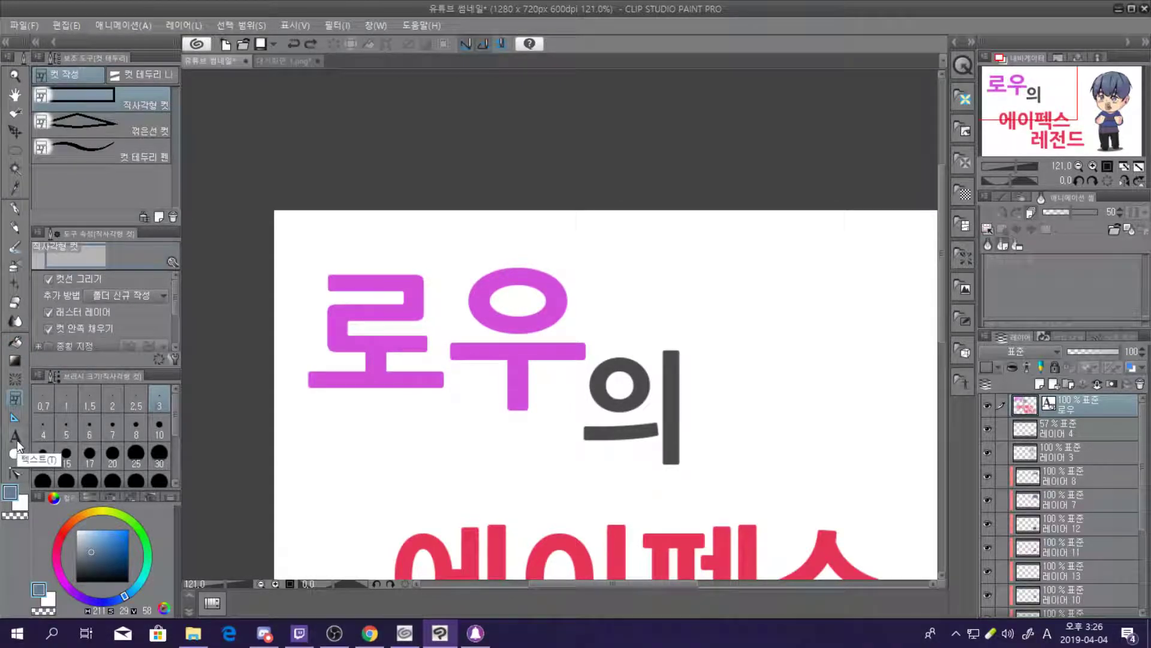
{"action": "left_click", "coordinate": [16, 436]}
{"action": "scroll", "coordinate": [516, 308], "scroll_direction": "down", "scroll_amount": 6}
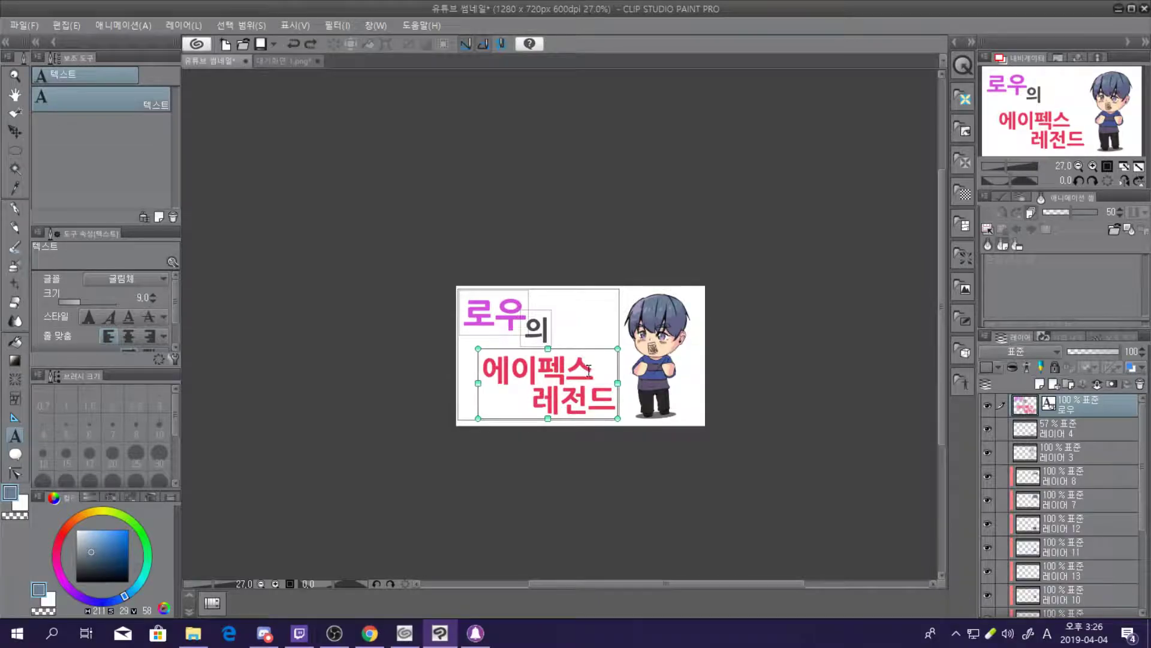
{"action": "scroll", "coordinate": [643, 387], "scroll_direction": "up", "scroll_amount": 4}
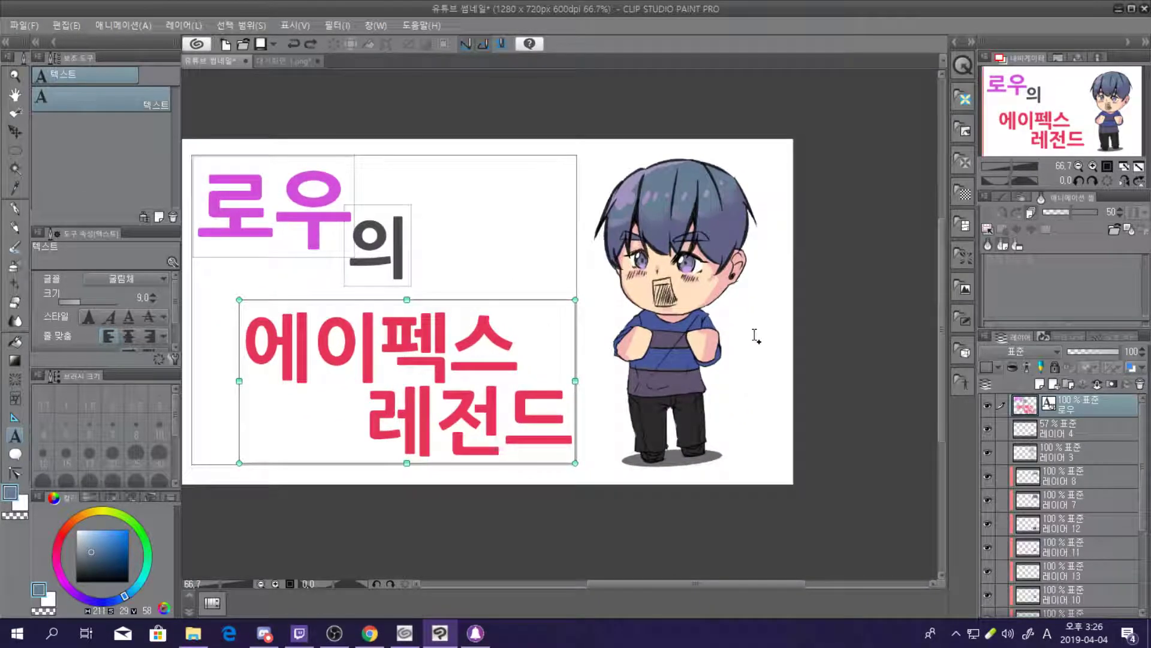
{"action": "left_click", "coordinate": [613, 410]}
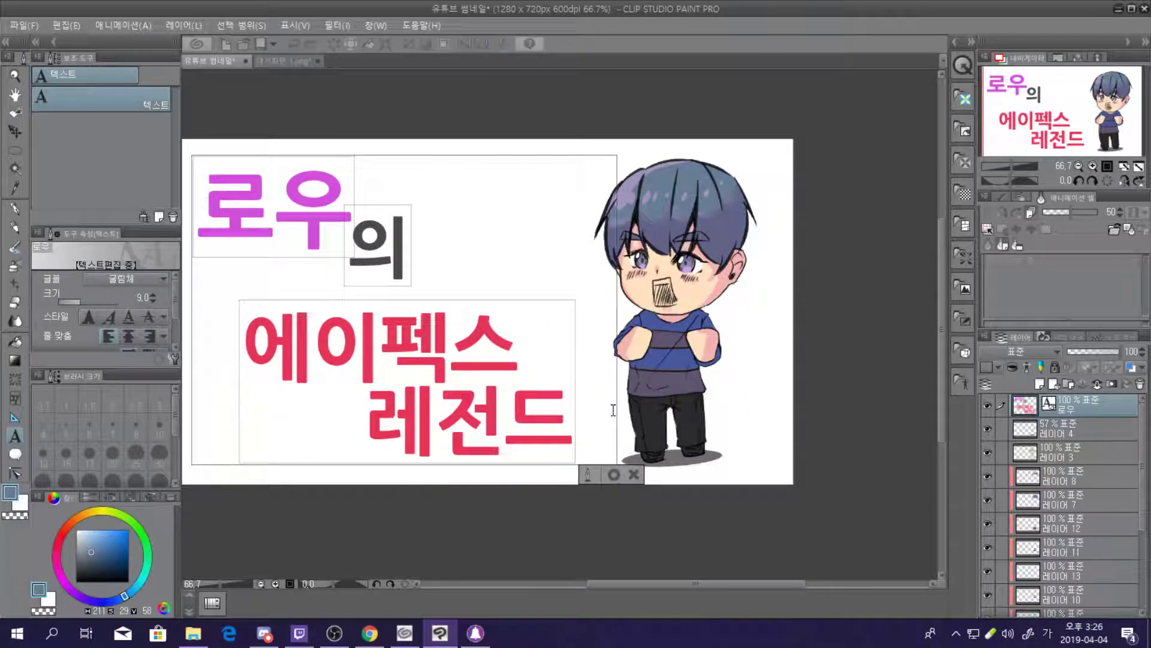
Set the text colour to a brighter blue (H 211, S 76, V 83) and clear the trial character
{"action": "type", "text": "도"}
{"action": "key", "text": "BackSpace"}
{"action": "key", "text": "BackSpace"}
{"action": "left_click", "coordinate": [115, 538]}
{"action": "type", "text": "도"}
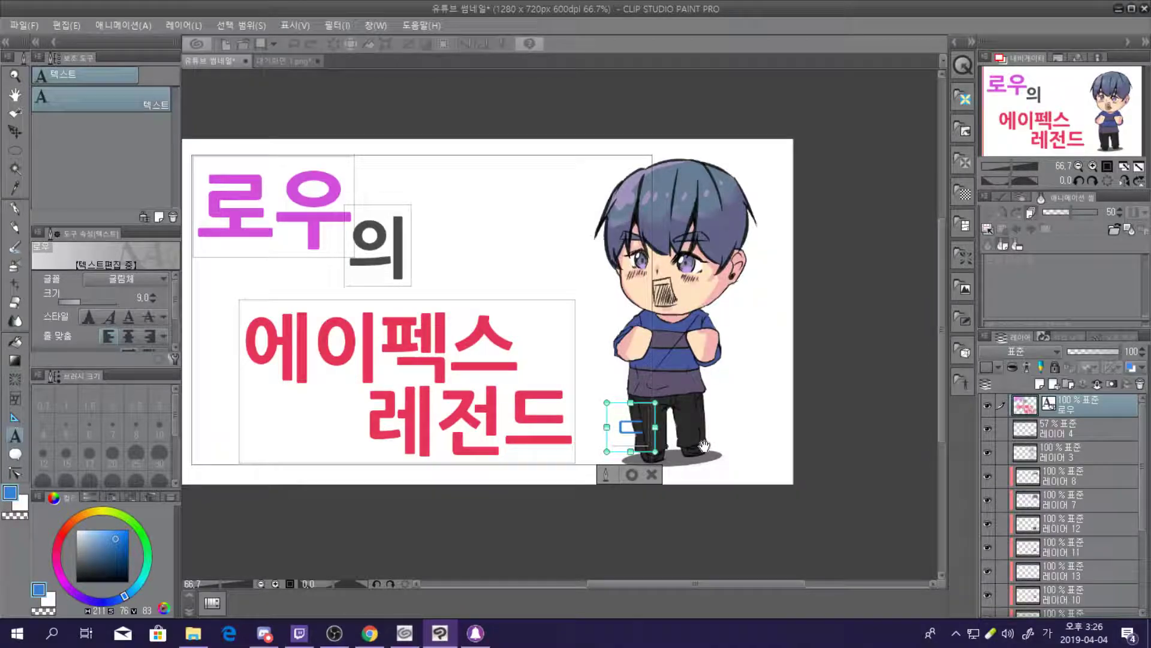
{"action": "key", "text": "BackSpace"}
Set the font to 나눔고딕 ExtraBold with bold style and enter the text "도전기"
{"action": "left_click", "coordinate": [140, 279]}
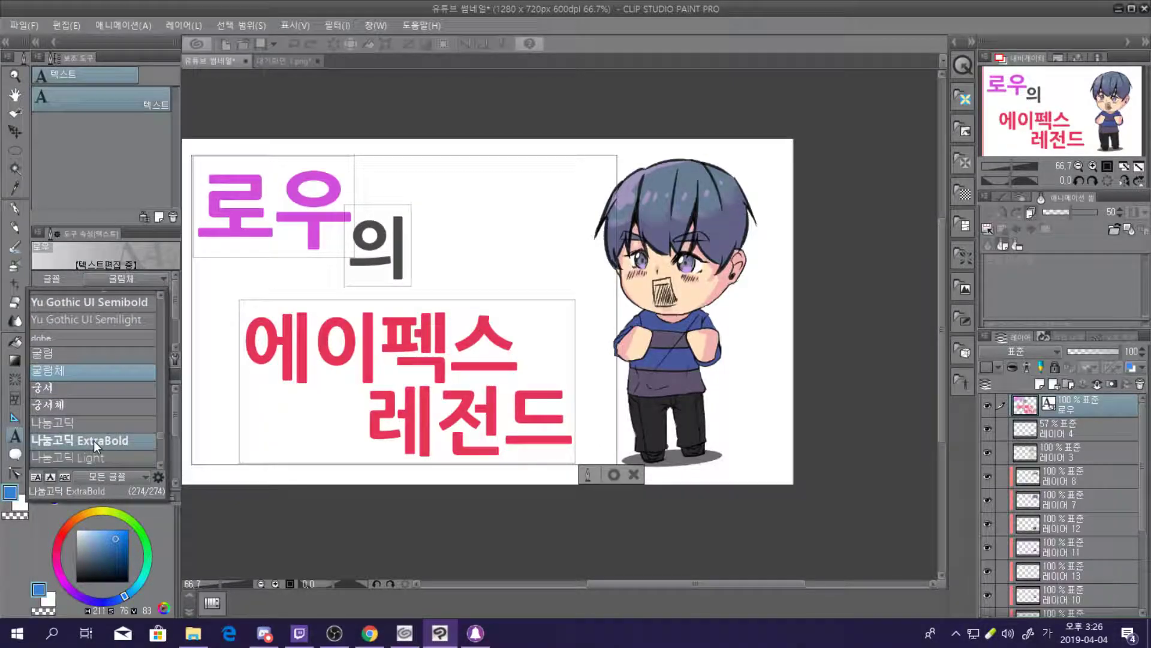
{"action": "left_click", "coordinate": [94, 440]}
{"action": "left_click", "coordinate": [87, 316]}
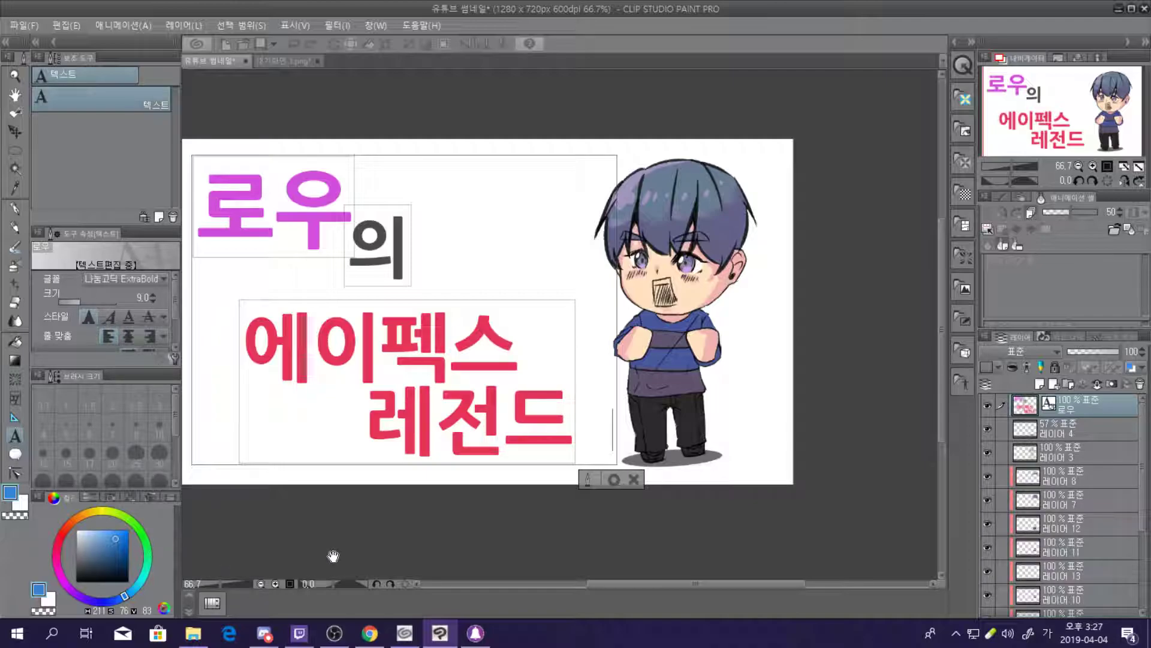
{"action": "type", "text": "도저"}
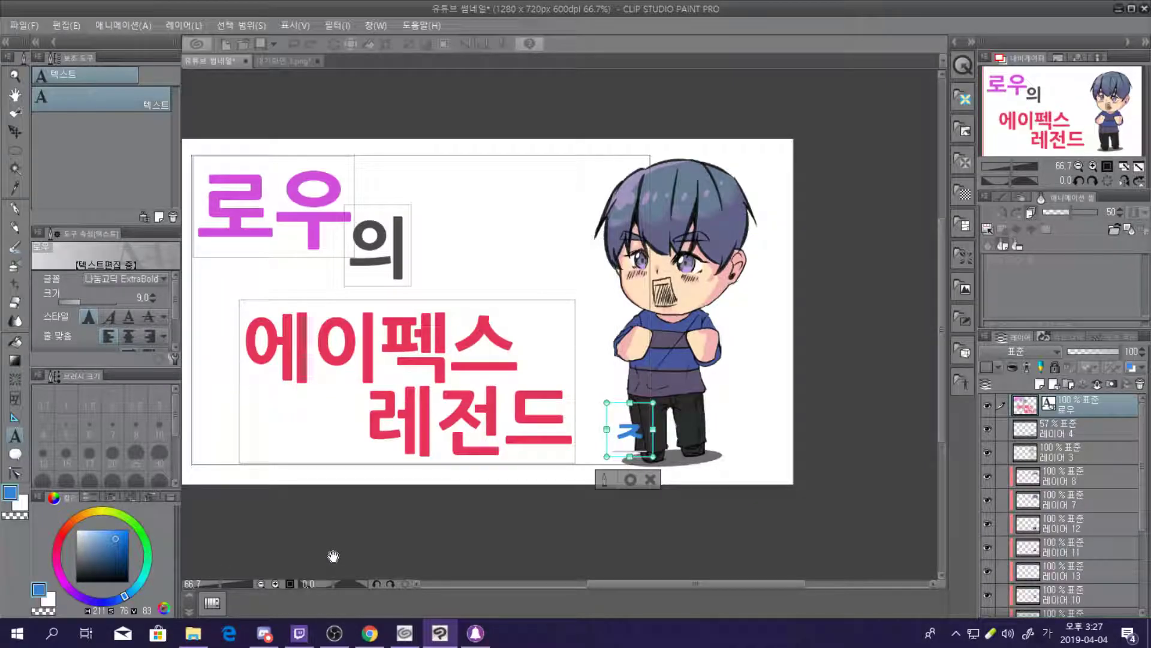
{"action": "type", "text": "ㄴ기"}
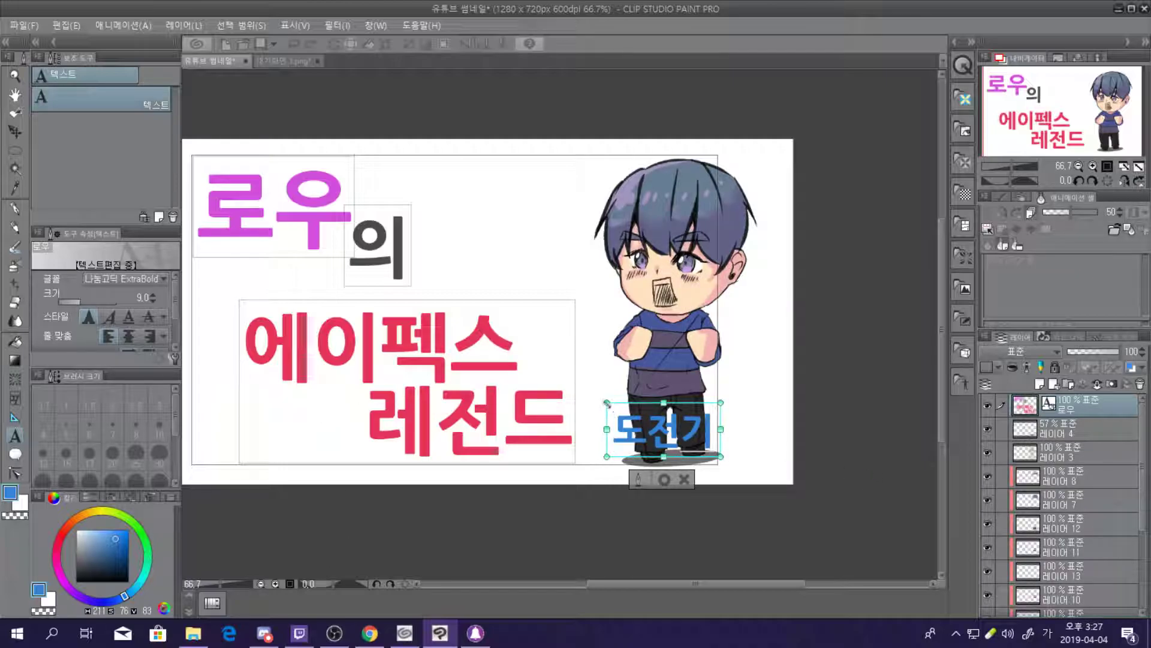
Move the 도전기 text up between 로우의 and the character's head, enlarge it to about size 12.5, and commit it
{"action": "left_click_drag", "start_coordinate": [607, 402], "coordinate": [486, 162]}
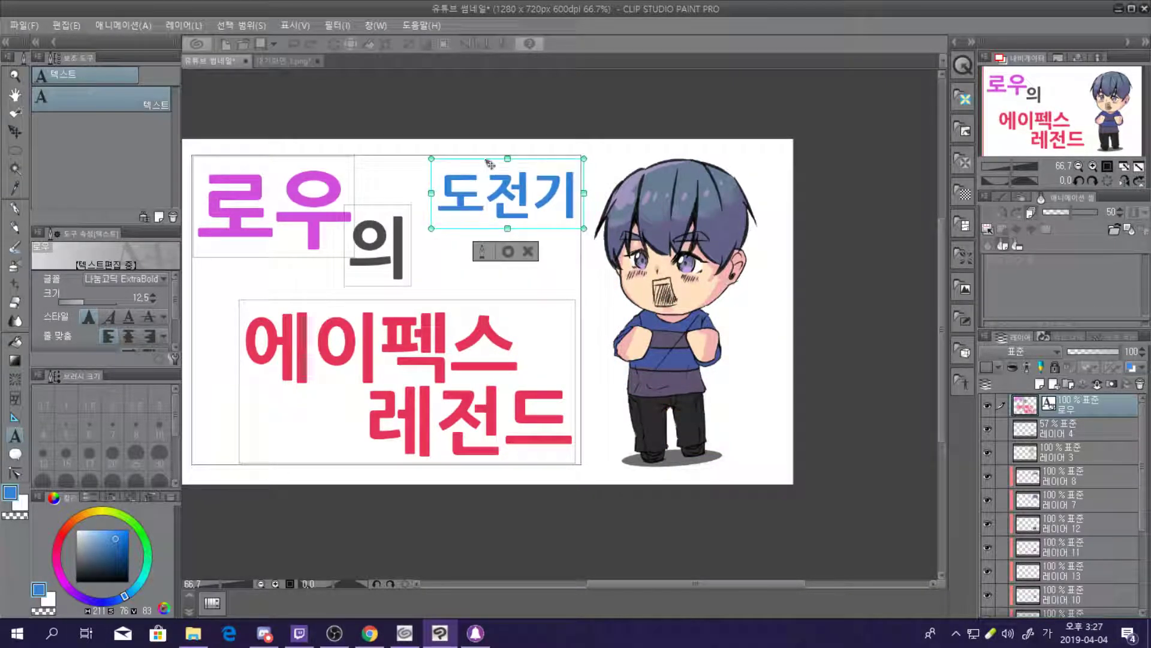
{"action": "left_click", "coordinate": [480, 251]}
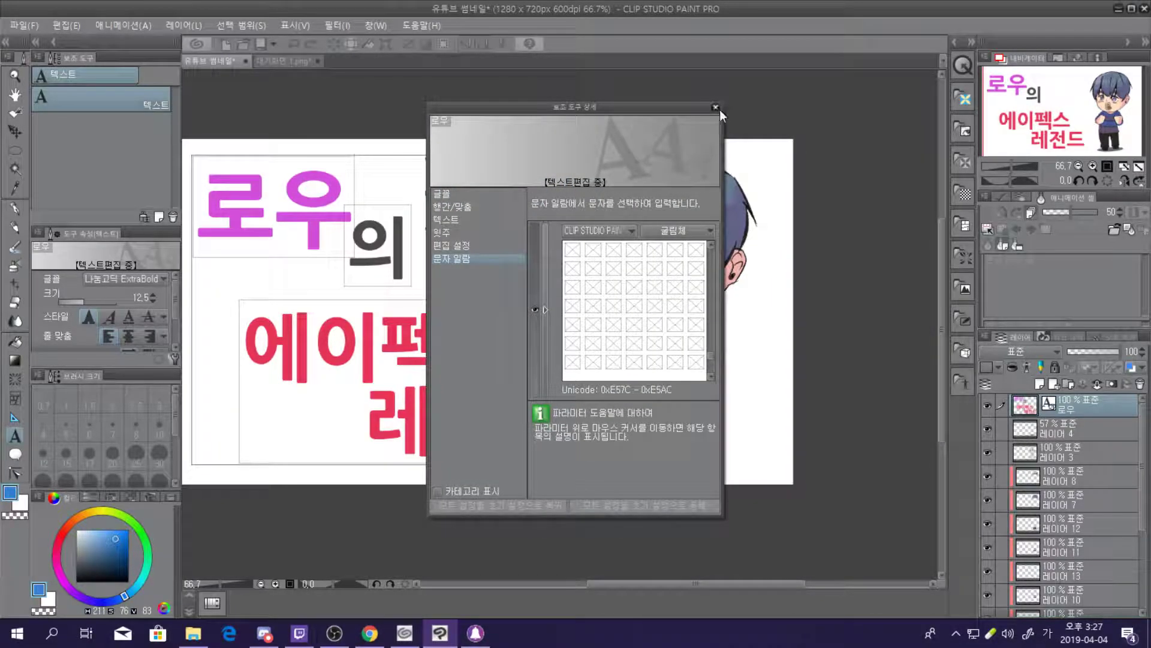
{"action": "left_click", "coordinate": [715, 107]}
{"action": "left_click", "coordinate": [507, 252]}
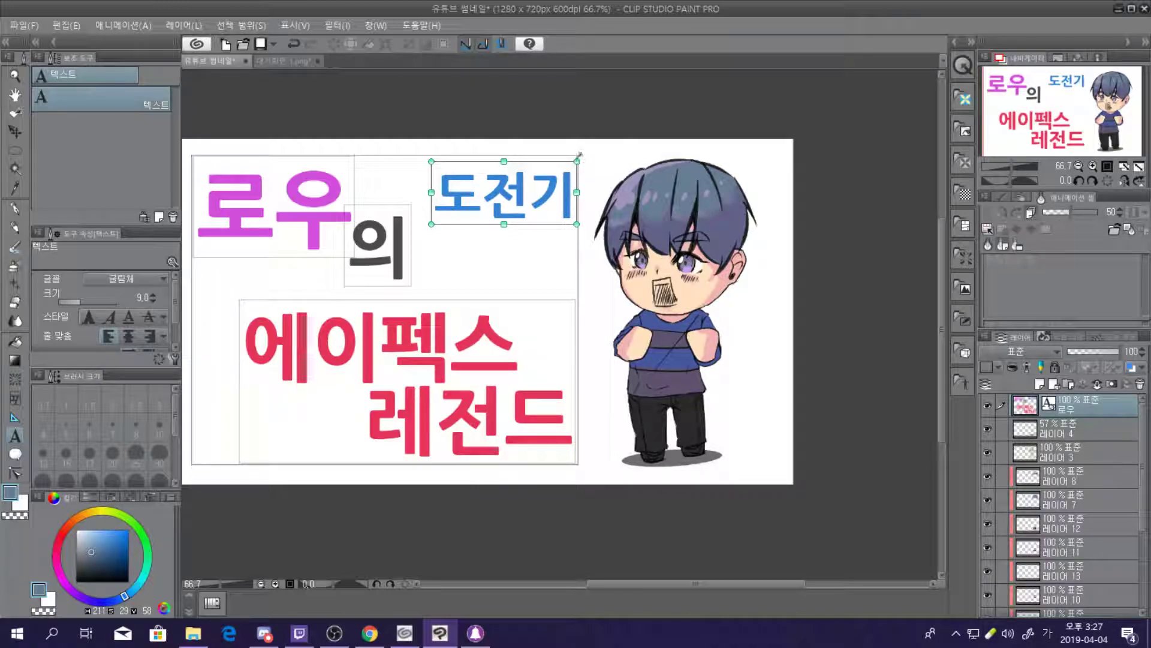
Enlarge the 도전기 text to about size 15.2 and lower it to sit right beside 의
{"action": "left_click_drag", "start_coordinate": [577, 157], "coordinate": [601, 153]}
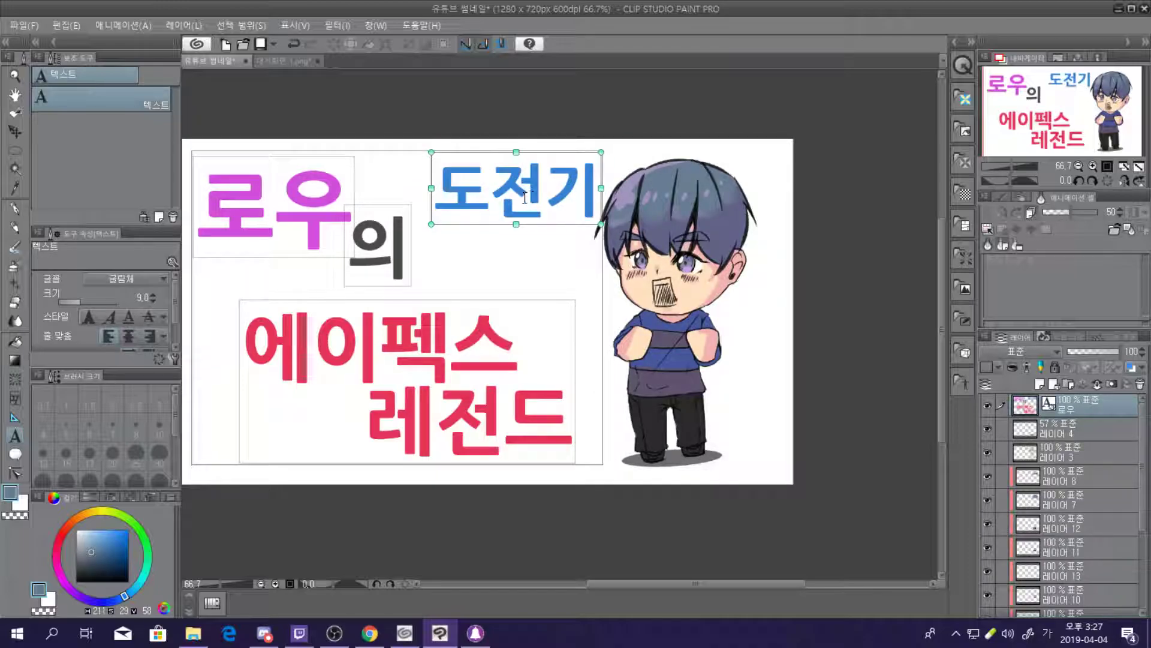
{"action": "left_click_drag", "start_coordinate": [428, 224], "coordinate": [424, 226]}
{"action": "left_click", "coordinate": [855, 217]}
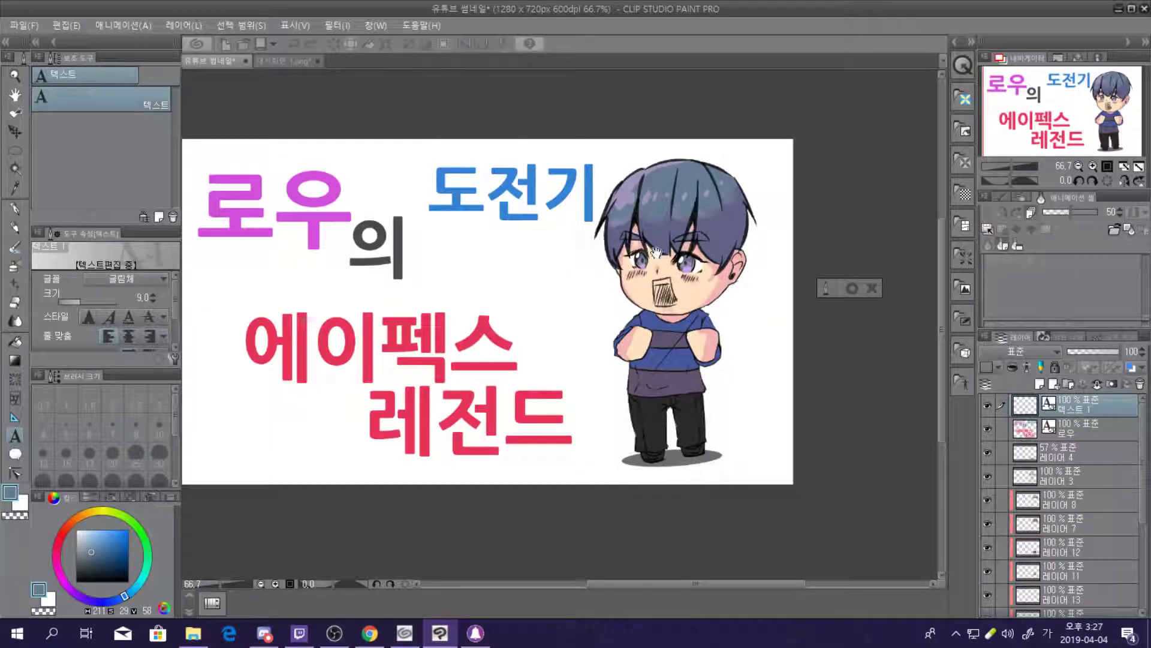
{"action": "left_click", "coordinate": [542, 236]}
{"action": "left_click_drag", "start_coordinate": [543, 238], "coordinate": [534, 271]}
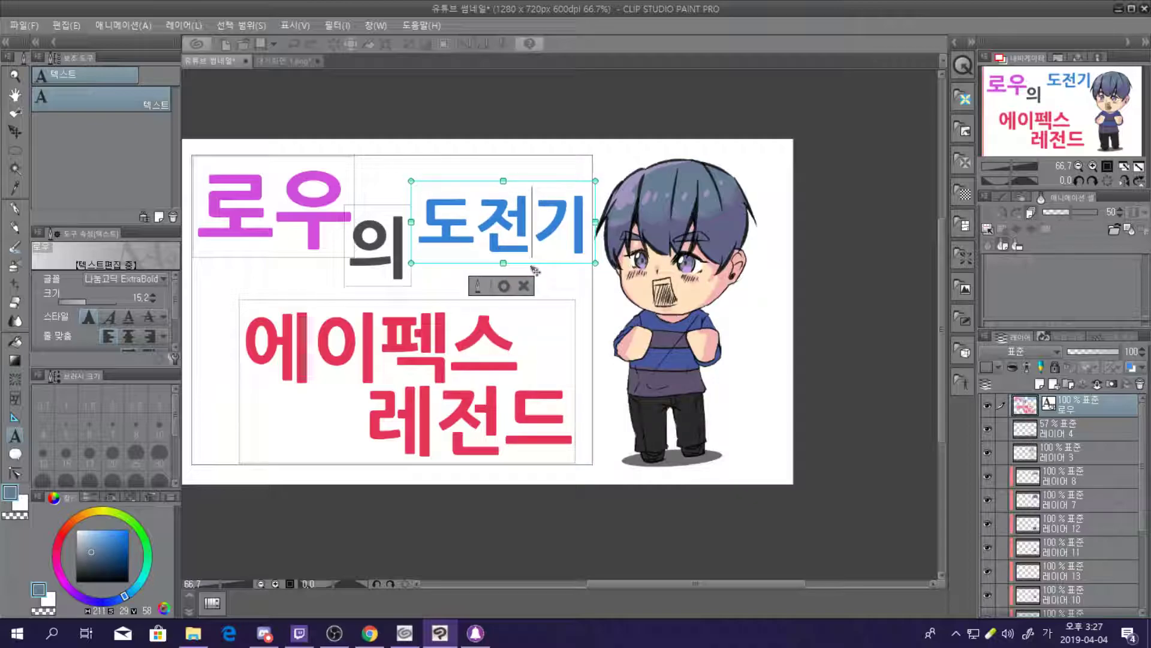
{"action": "left_click", "coordinate": [488, 123]}
{"action": "left_click_drag", "start_coordinate": [484, 161], "coordinate": [534, 163]}
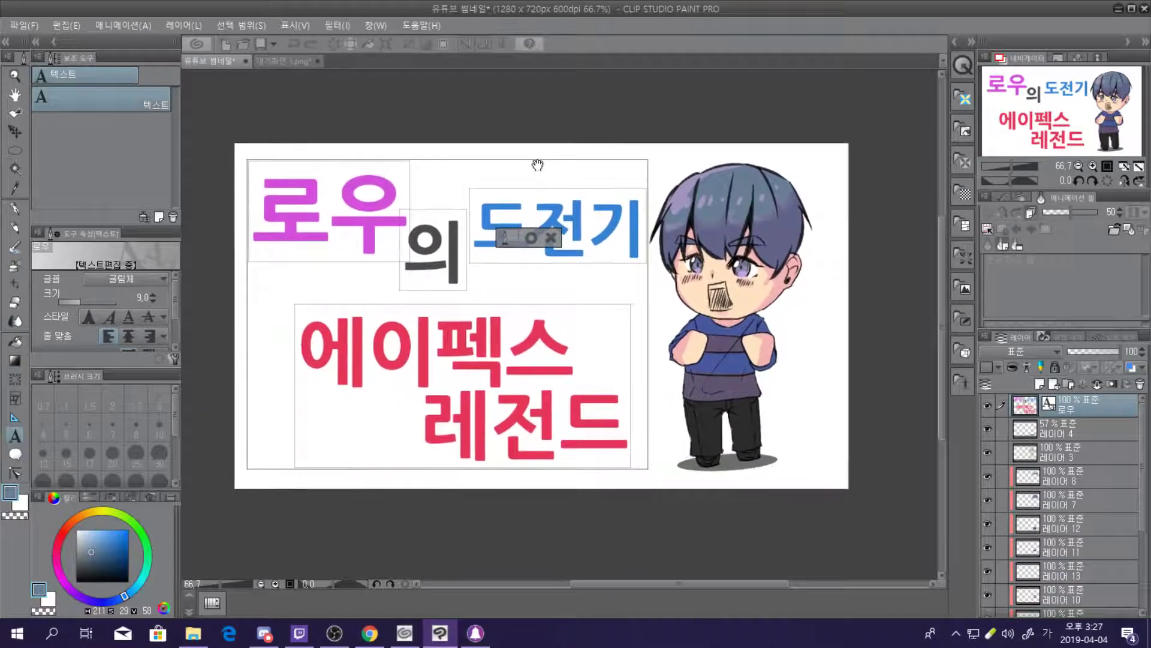
{"action": "key", "text": "Escape"}
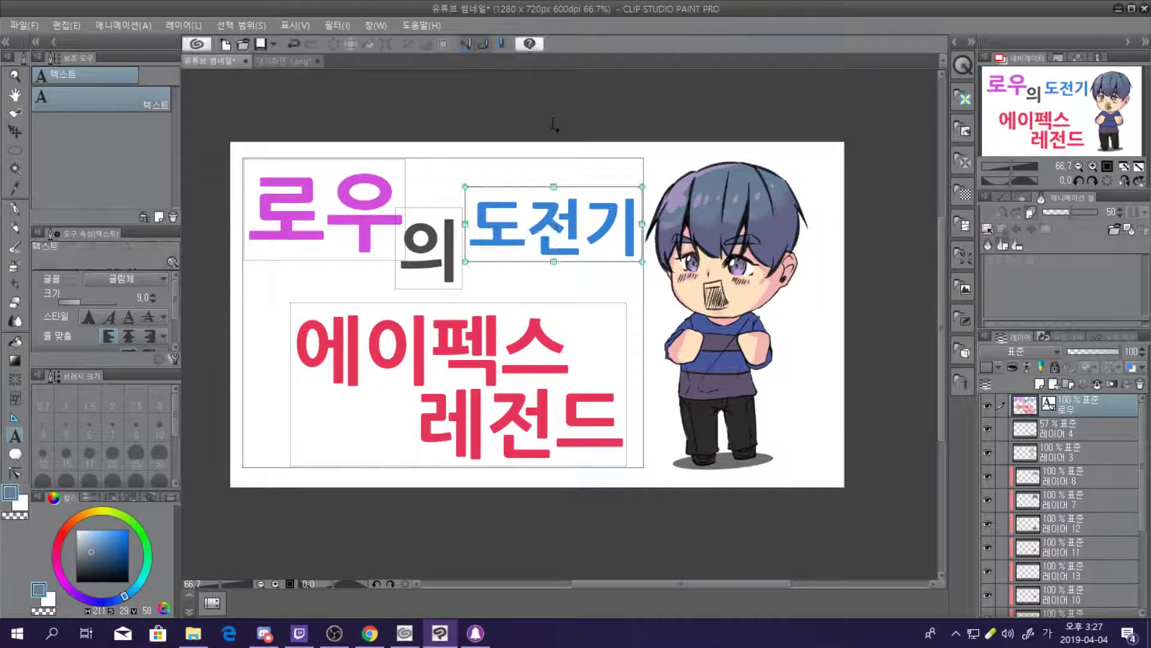
{"action": "left_click", "coordinate": [709, 159]}
{"action": "scroll", "coordinate": [798, 204], "scroll_direction": "down", "scroll_amount": 4}
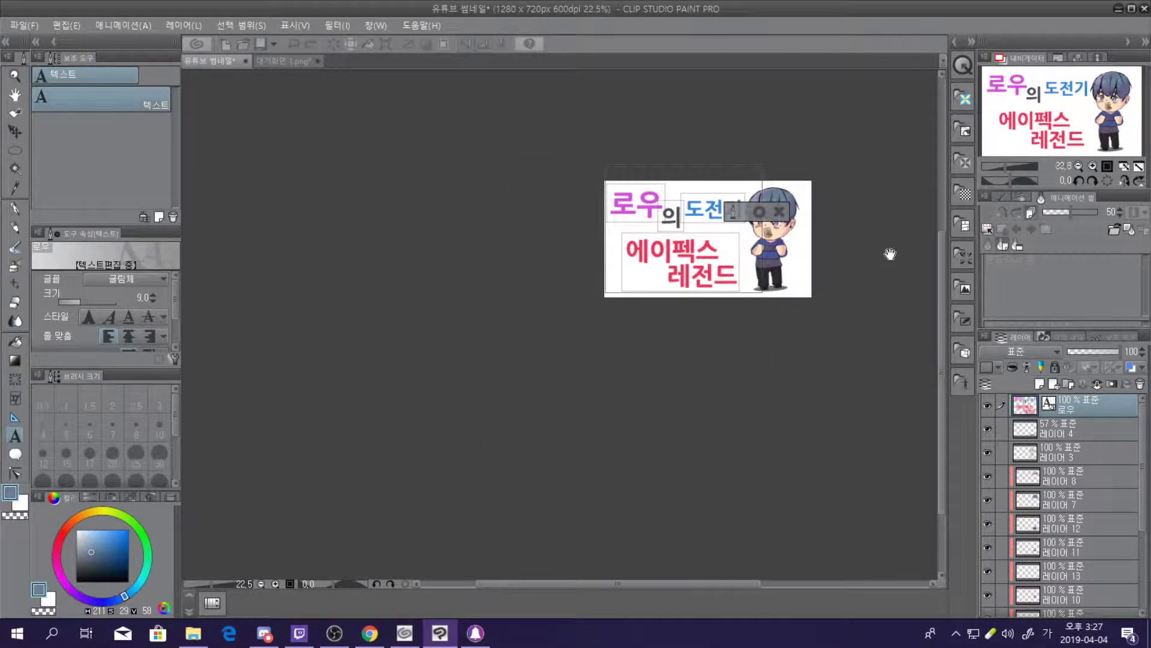
Finish the text editing, add a new layer above 레이어 1, and fill it with light blue (H 211, S 31, V 93)
{"action": "key", "text": "Escape"}
{"action": "scroll", "coordinate": [879, 236], "scroll_direction": "up", "scroll_amount": 5}
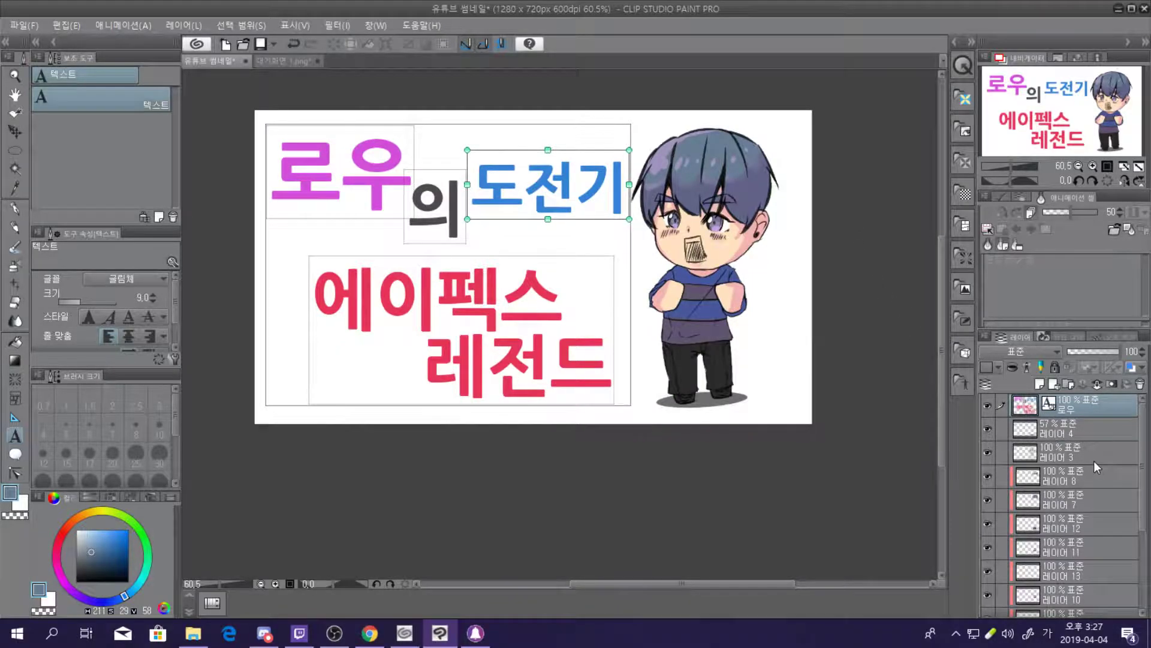
{"action": "scroll", "coordinate": [1092, 459], "scroll_direction": "down", "scroll_amount": 3}
{"action": "left_click", "coordinate": [1090, 586]}
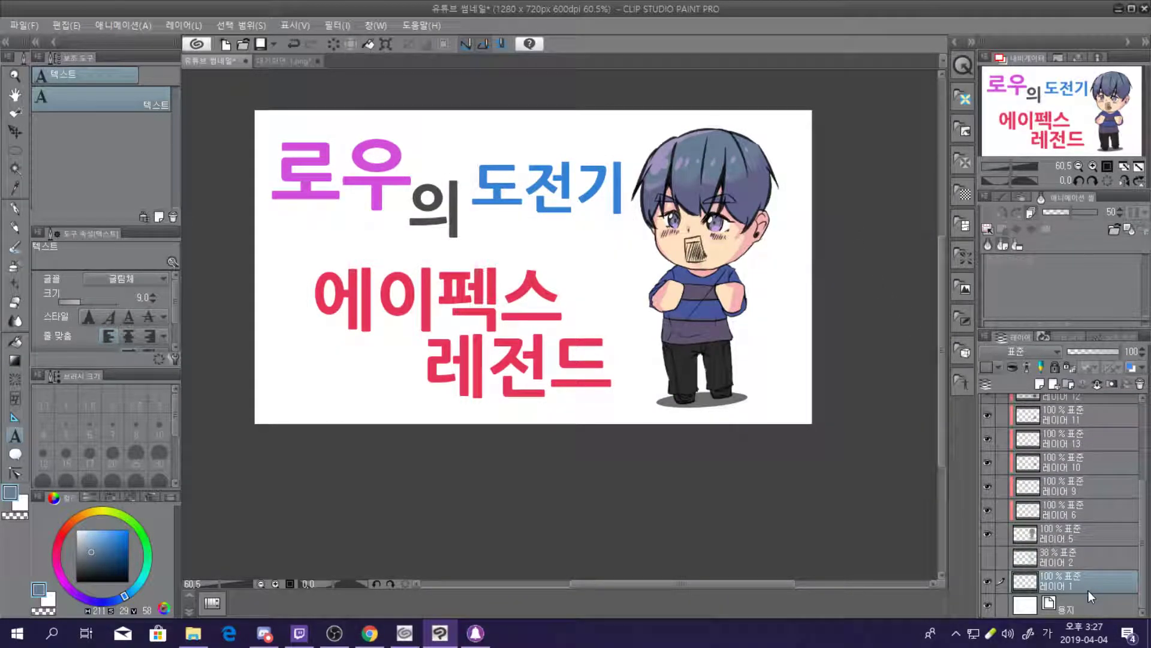
{"action": "left_click", "coordinate": [1039, 384]}
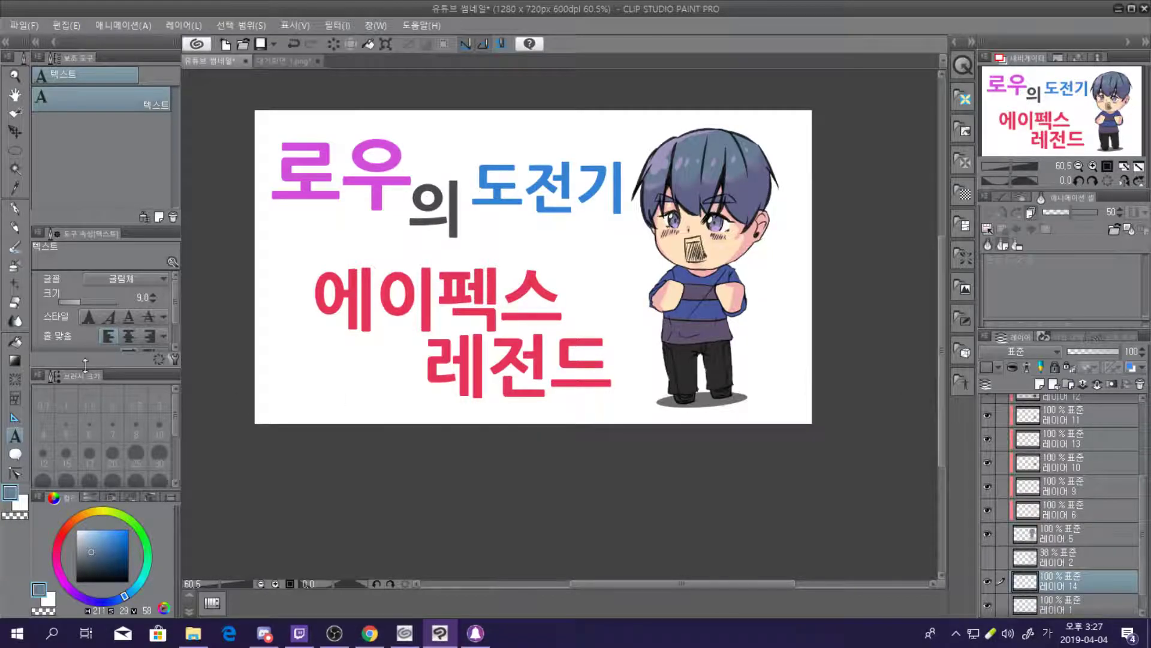
{"action": "left_click", "coordinate": [16, 340]}
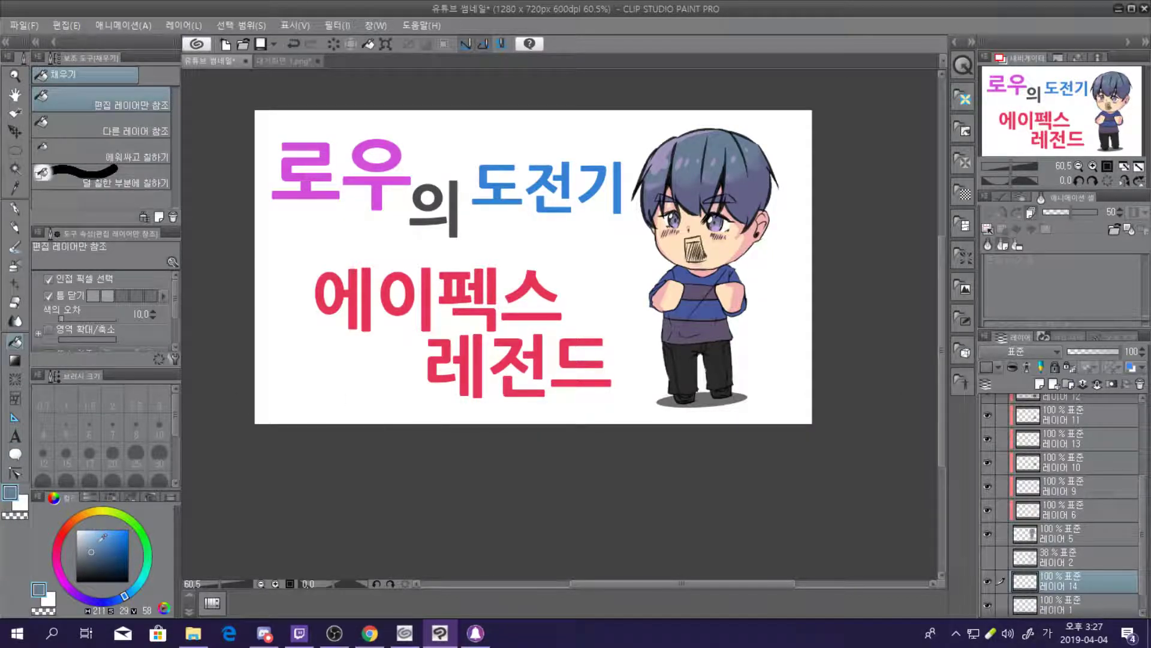
{"action": "left_click", "coordinate": [93, 533]}
{"action": "left_click", "coordinate": [335, 351]}
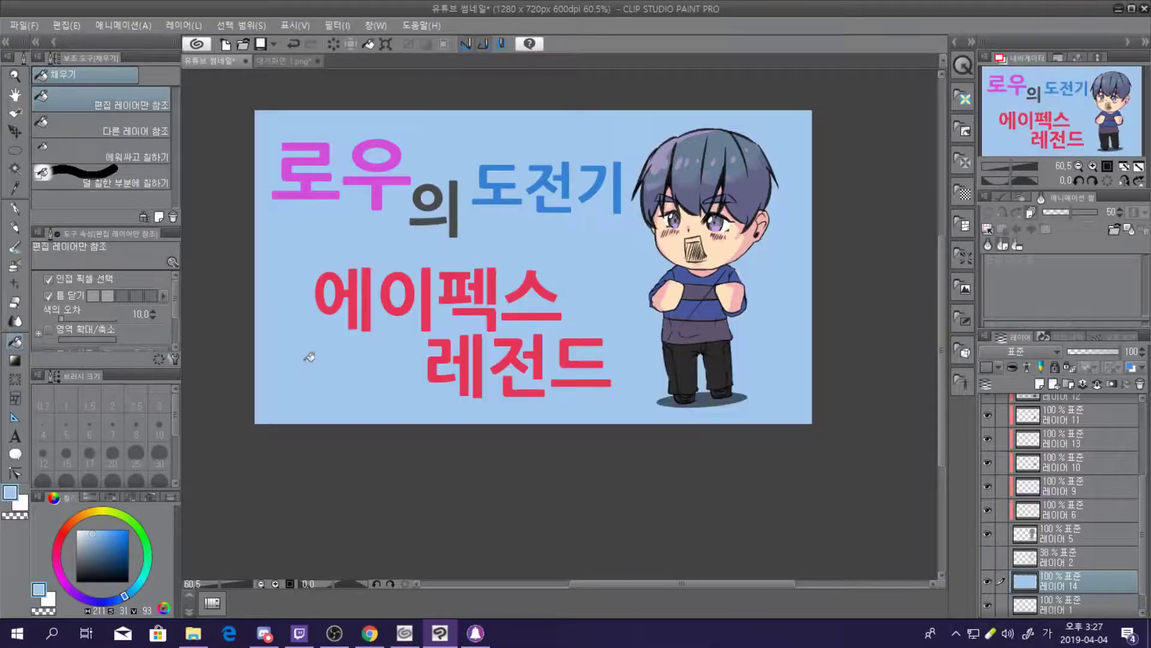
Try dark blue, medium blue (H 211, S 47, V 90) and pale blue (H 211, S 24, V 94) fills on the background layer
{"action": "left_click", "coordinate": [120, 551]}
{"action": "left_click", "coordinate": [302, 349]}
{"action": "left_click", "coordinate": [100, 534]}
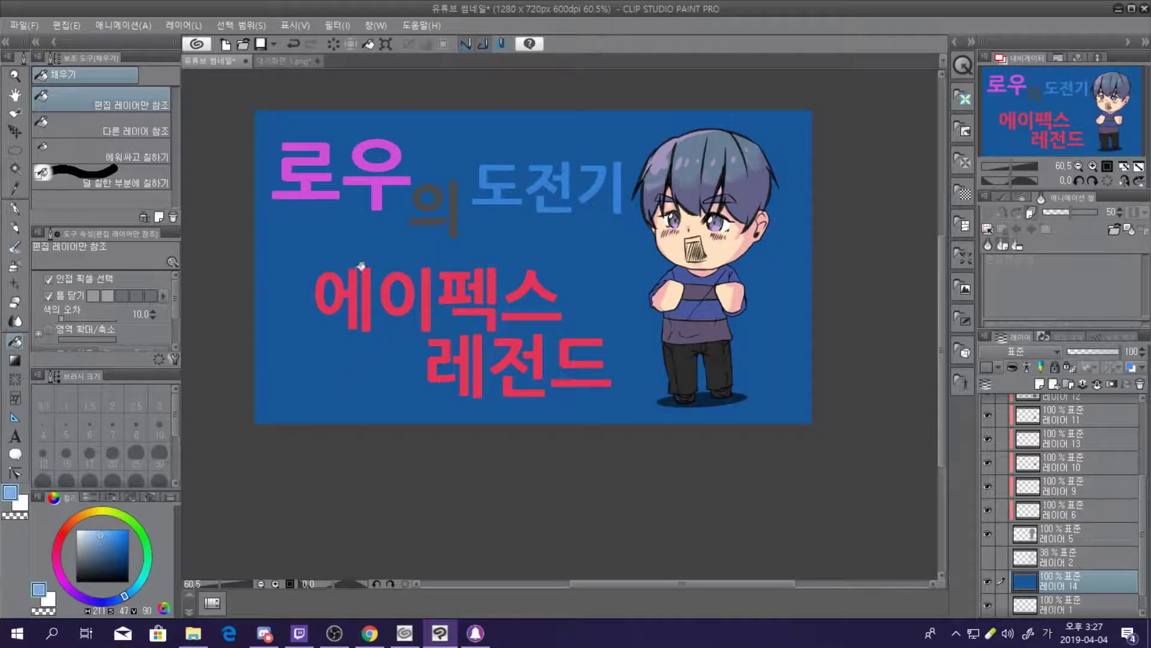
{"action": "left_click", "coordinate": [287, 365]}
{"action": "left_click", "coordinate": [90, 528]}
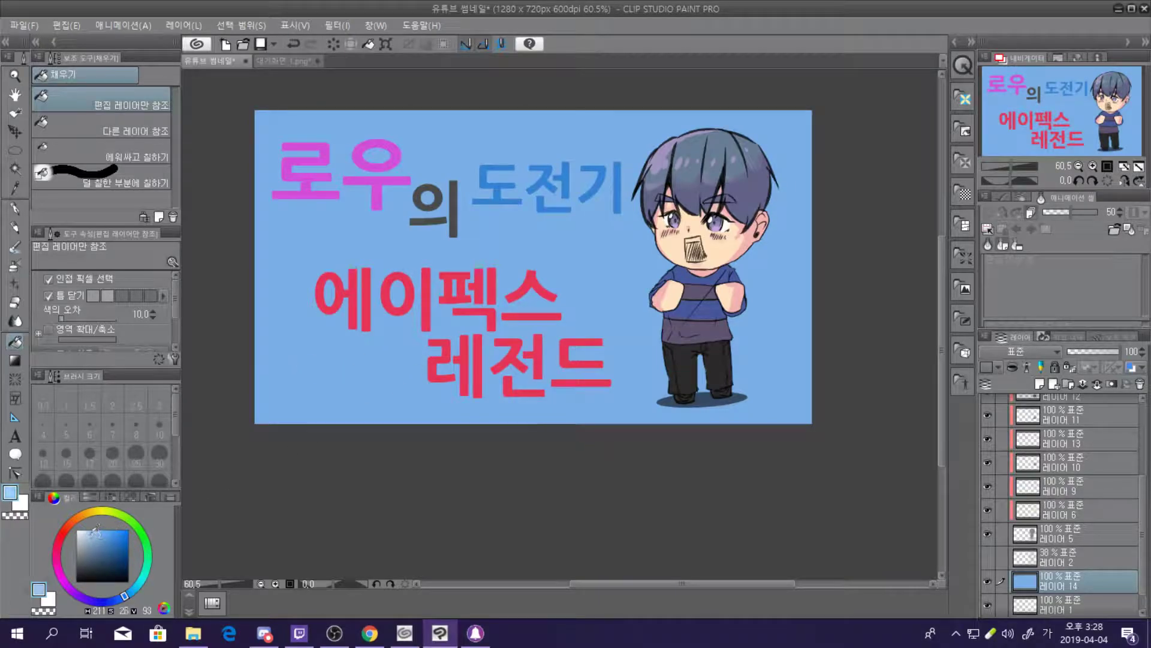
{"action": "left_click", "coordinate": [349, 358]}
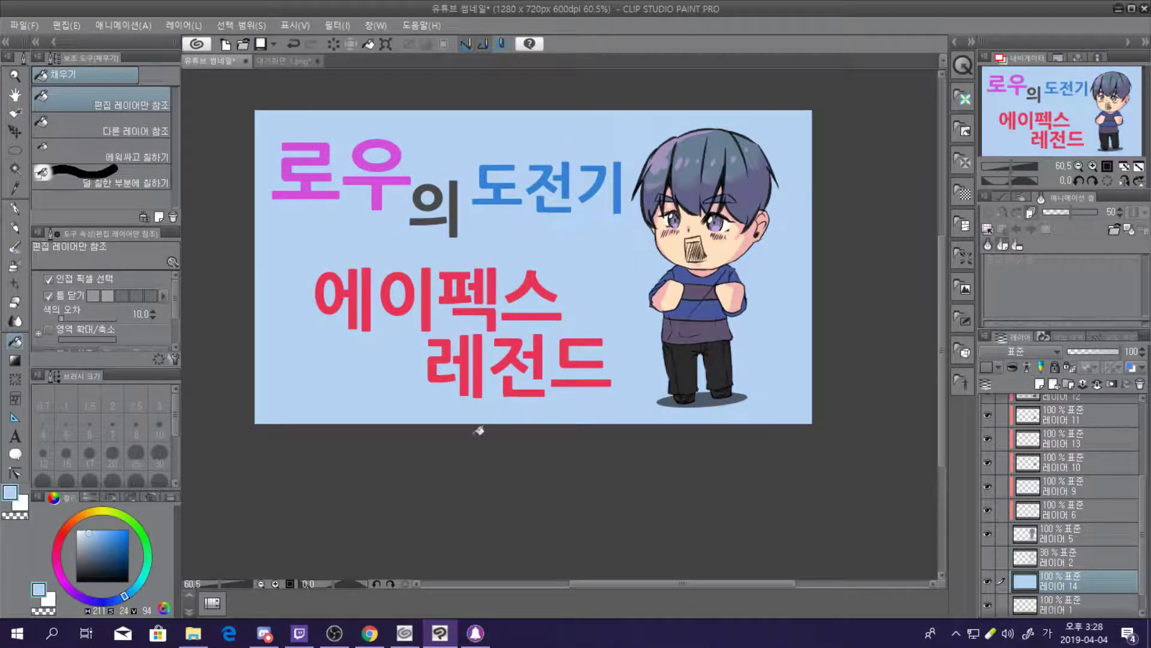
Refill the background layer with light pink (H 295, S 24, V 94)
{"action": "scroll", "coordinate": [676, 324], "scroll_direction": "down", "scroll_amount": 5}
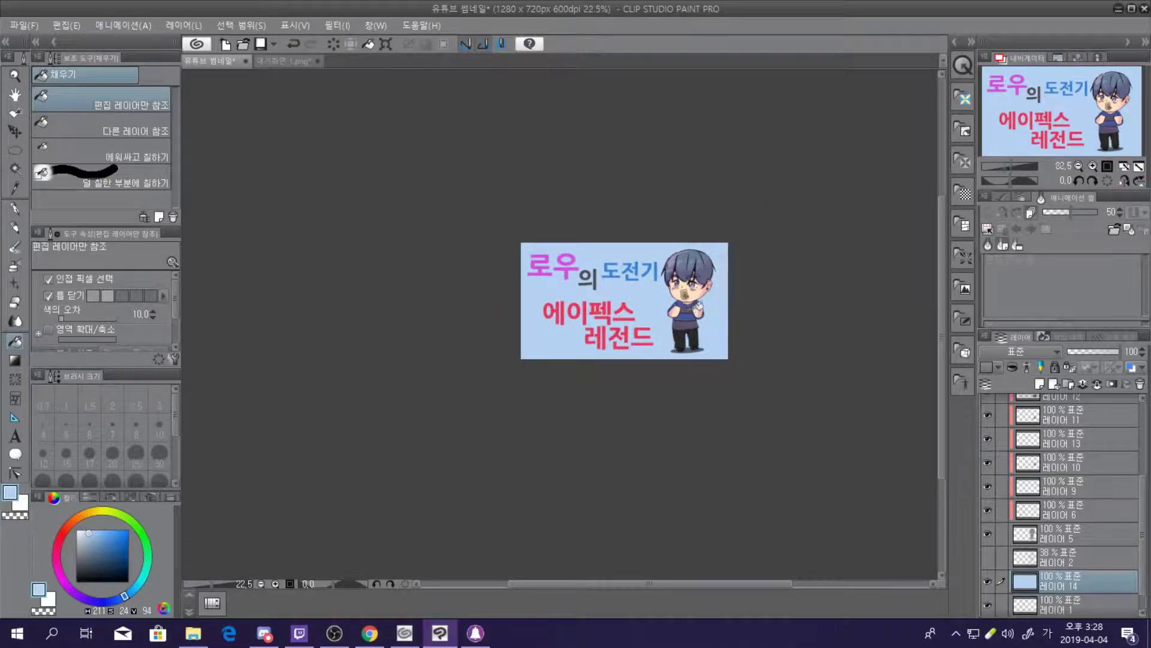
{"action": "left_click_drag", "start_coordinate": [77, 586], "coordinate": [64, 583]}
{"action": "left_click", "coordinate": [573, 329]}
{"action": "scroll", "coordinate": [688, 297], "scroll_direction": "up", "scroll_amount": 5}
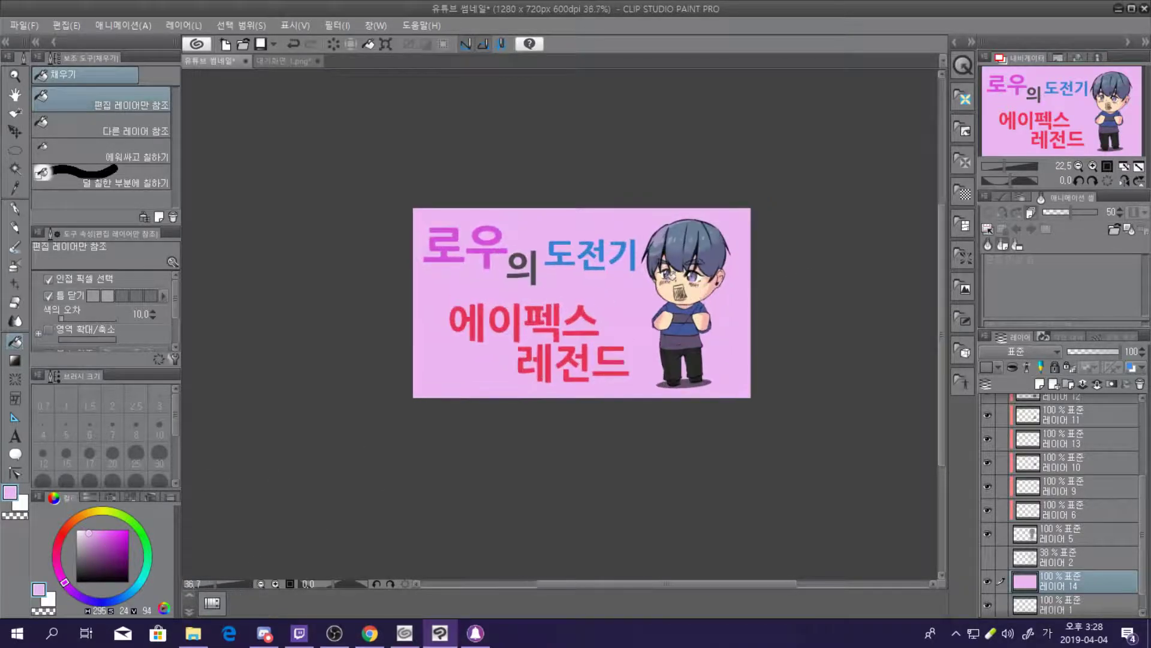
Choose the 실루엣 단풍 foliage brush with purple (H 295, S 71, V 69) and add a new layer above the pink background
{"action": "left_click", "coordinate": [104, 531]}
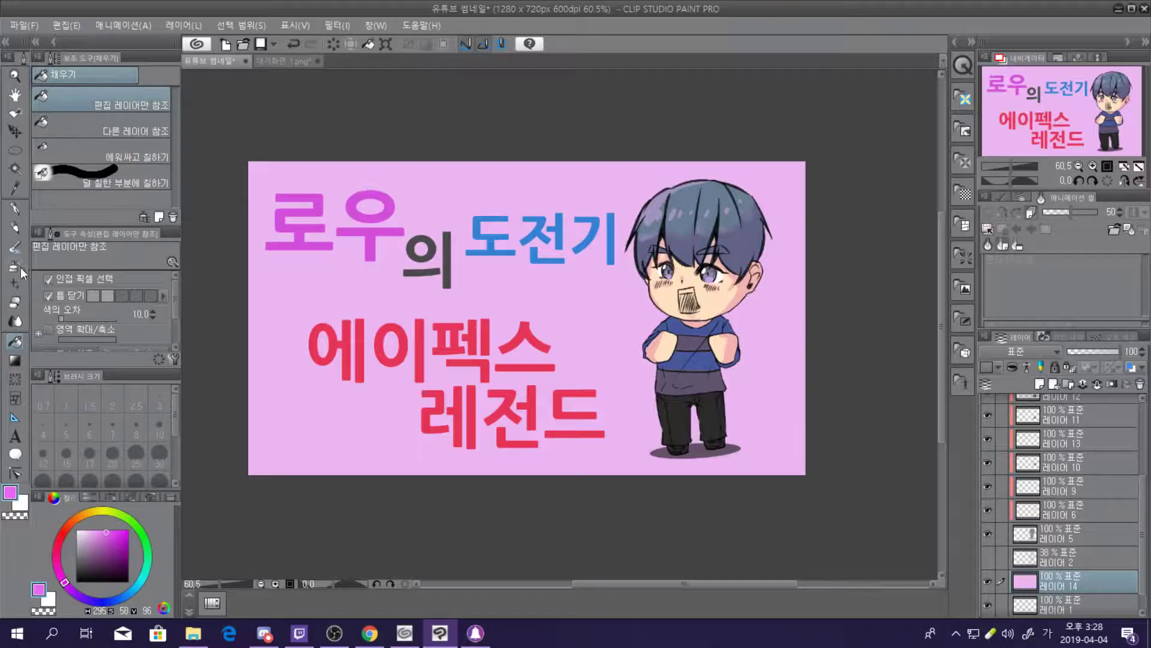
{"action": "left_click", "coordinate": [13, 284]}
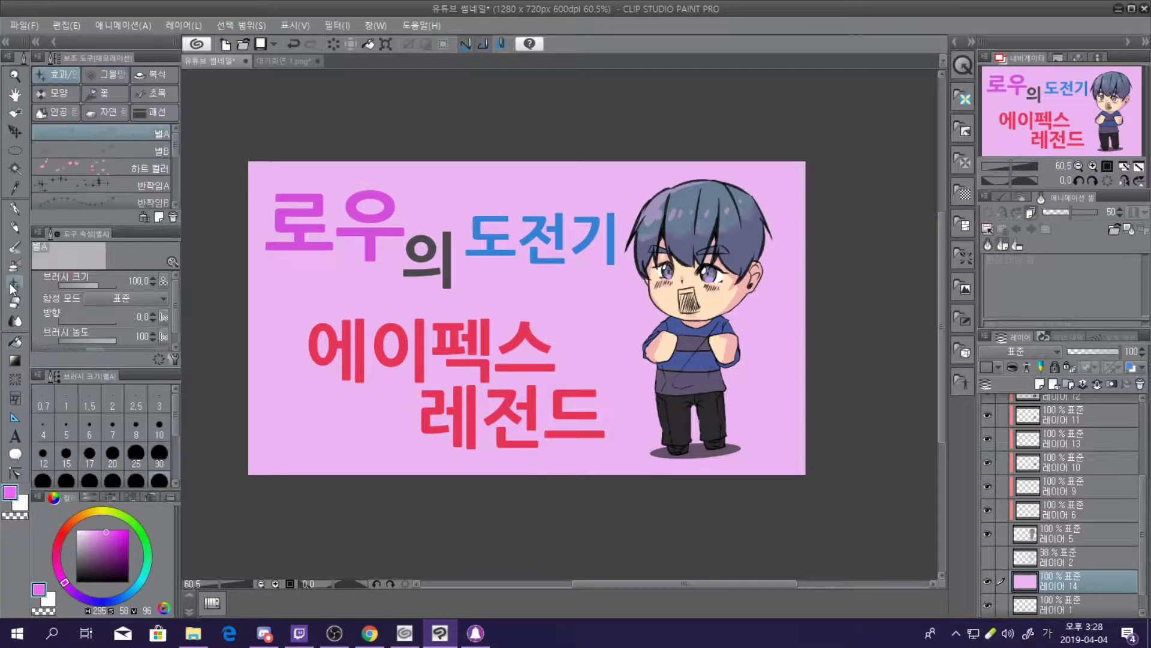
{"action": "left_click", "coordinate": [167, 92]}
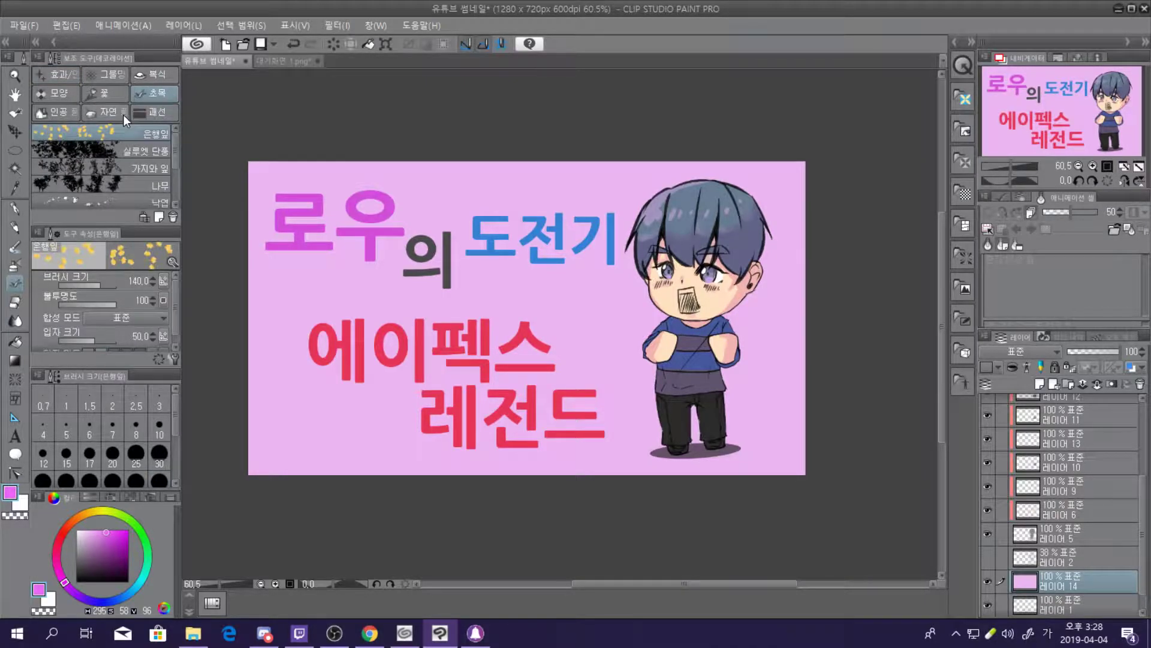
{"action": "left_click", "coordinate": [122, 112]}
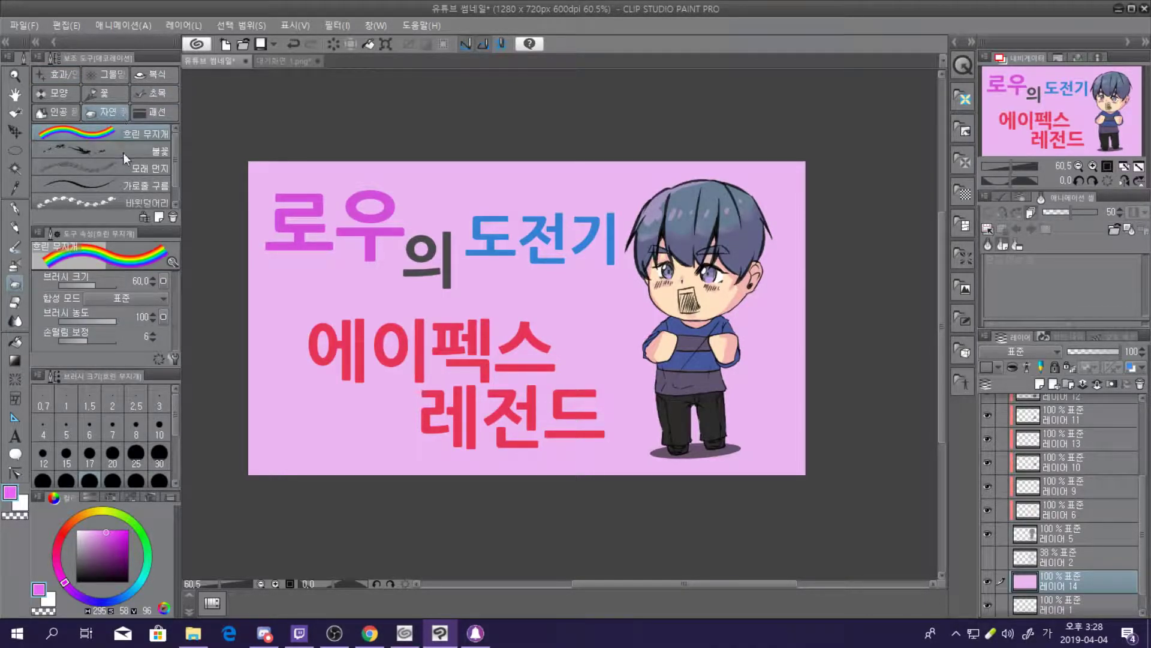
{"action": "left_click", "coordinate": [153, 97]}
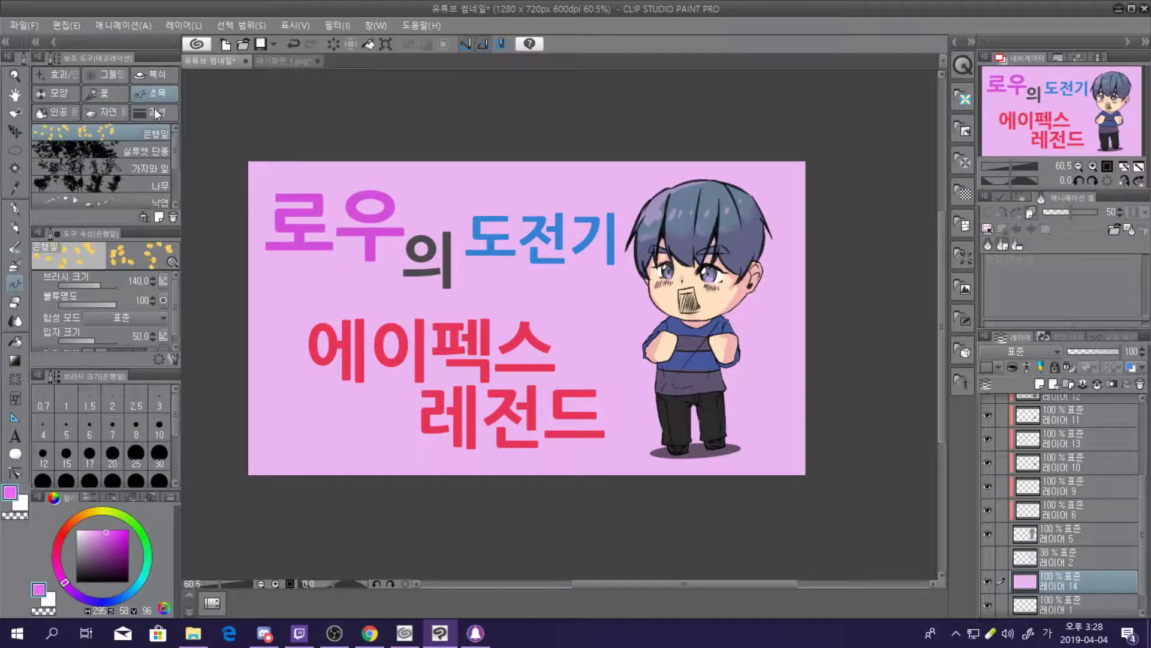
{"action": "left_click", "coordinate": [132, 154]}
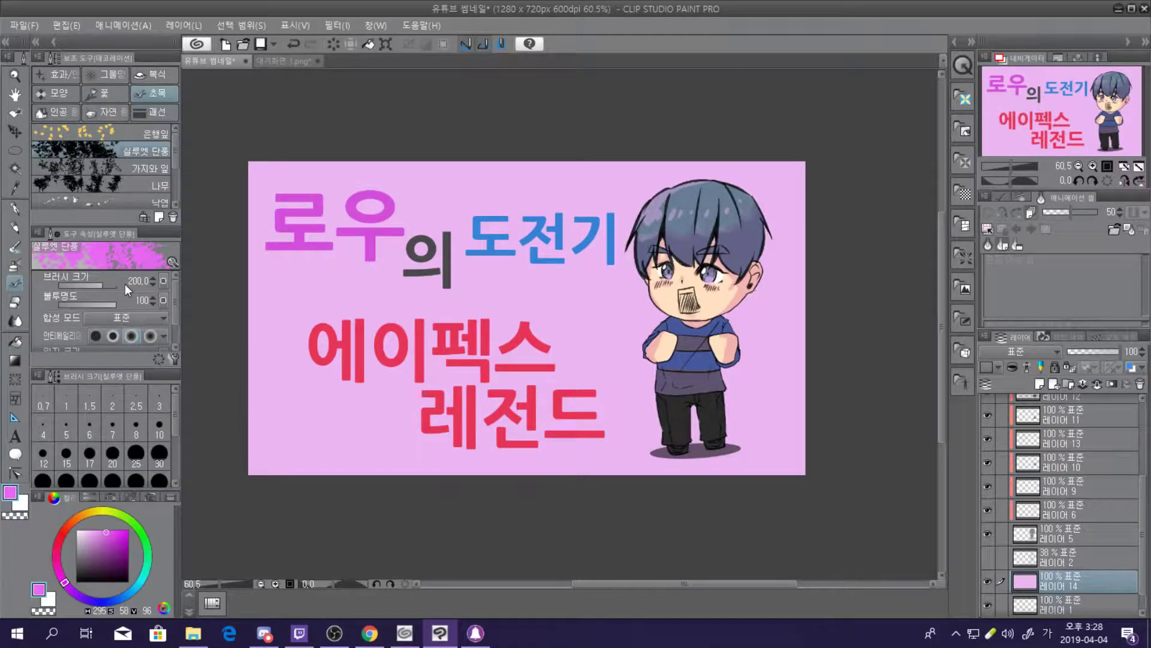
{"action": "left_click_drag", "start_coordinate": [114, 535], "coordinate": [114, 545]}
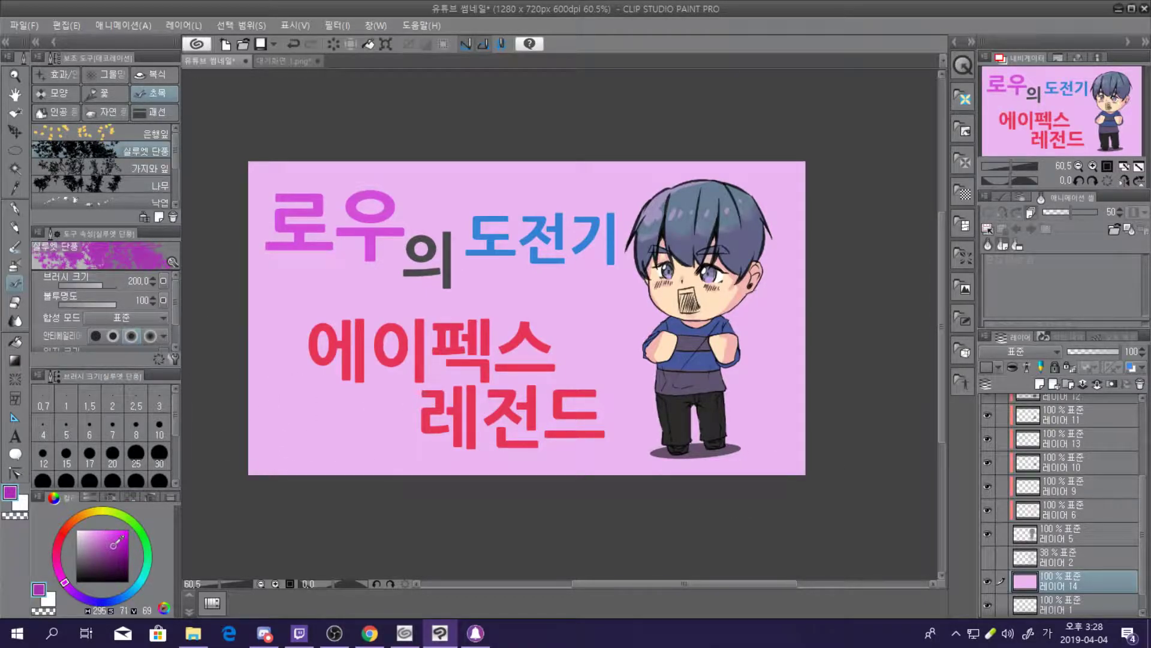
{"action": "left_click", "coordinate": [1052, 384]}
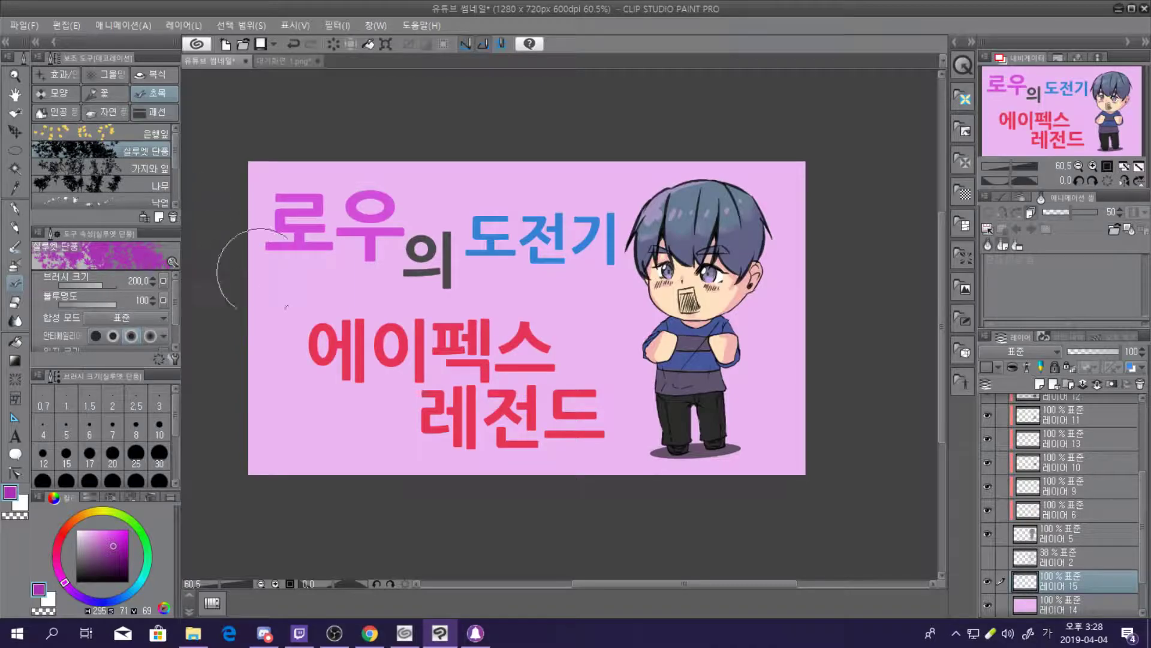
Try purple maple leaves along the left, right and top edges of the thumbnail, and undo those strokes
{"action": "left_click_drag", "start_coordinate": [226, 252], "coordinate": [318, 528]}
{"action": "mouse_move", "coordinate": [791, 279]}
{"action": "left_mouse_down"}
{"action": "mouse_move", "coordinate": [804, 258]}
{"action": "mouse_move", "coordinate": [767, 516]}
{"action": "left_mouse_up"}
{"action": "mouse_move", "coordinate": [372, 162]}
{"action": "left_mouse_down"}
{"action": "mouse_move", "coordinate": [718, 138]}
{"action": "mouse_move", "coordinate": [795, 111]}
{"action": "left_mouse_up"}
{"action": "scroll", "coordinate": [756, 107], "scroll_direction": "down", "scroll_amount": 4}
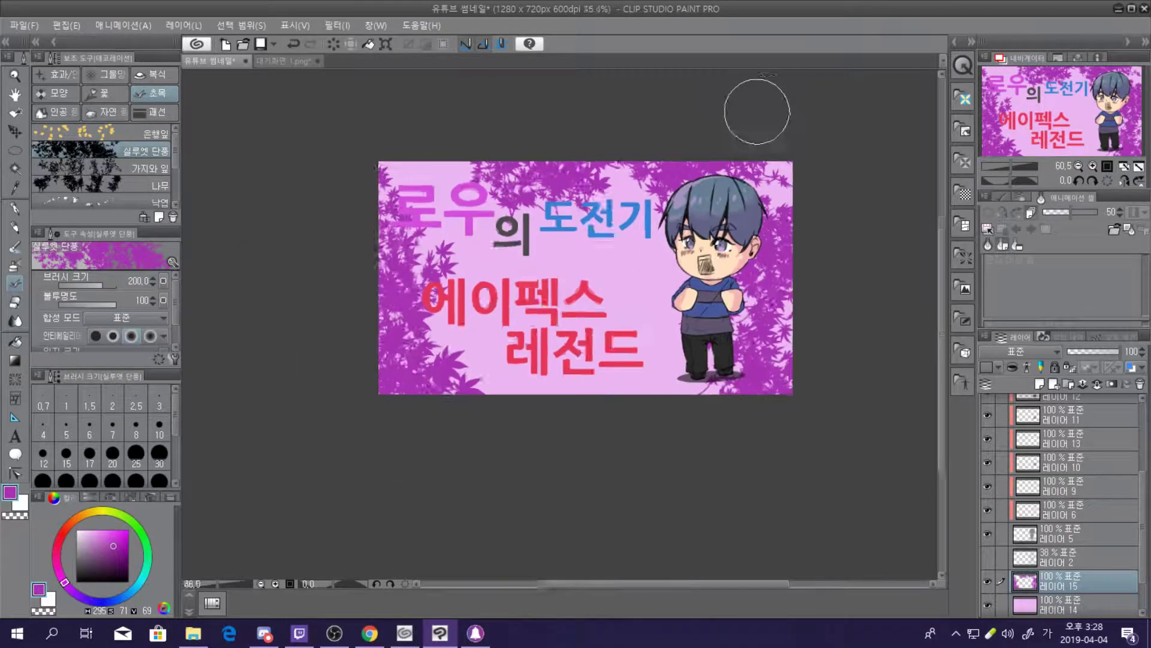
{"action": "scroll", "coordinate": [786, 144], "scroll_direction": "up", "scroll_amount": 1}
{"action": "scroll", "coordinate": [797, 155], "scroll_direction": "up", "scroll_amount": 1}
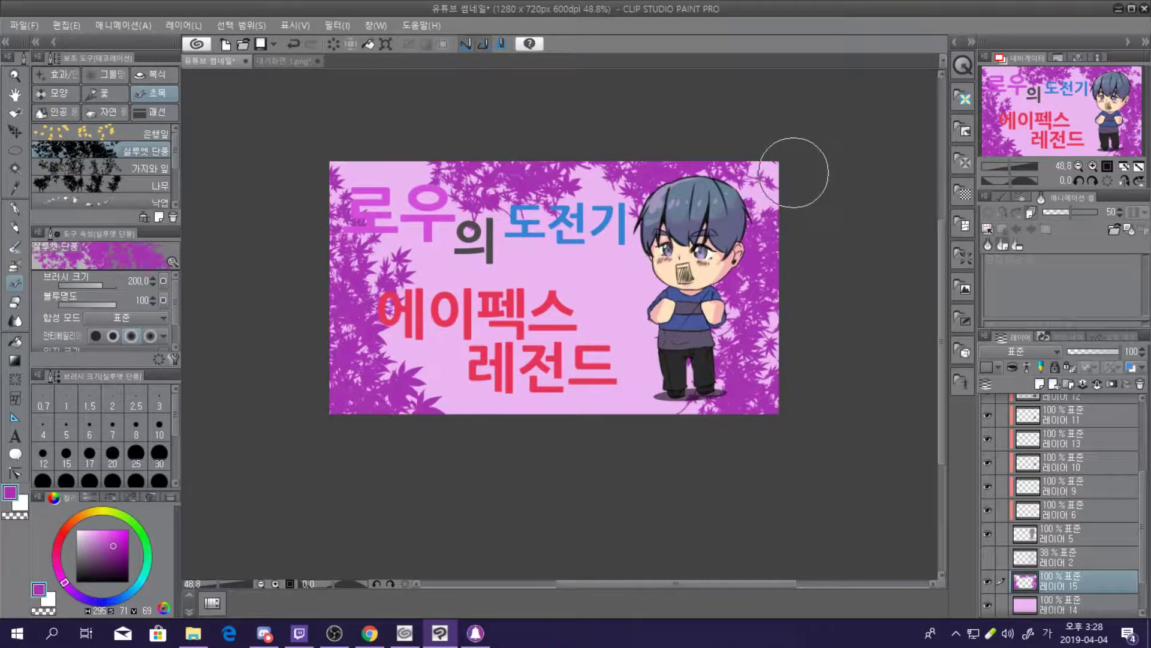
{"action": "key", "text": "ctrl+z"}
{"action": "key", "text": "ctrl+z"}
{"action": "key", "text": "ctrl+z"}
Paint muted blue-violet maple leaves (S 40, V 75) along the thumbnail's lower left, bottom edge and right side behind the character
{"action": "left_click", "coordinate": [99, 544]}
{"action": "left_click", "coordinate": [96, 543]}
{"action": "left_click_drag", "start_coordinate": [63, 578], "coordinate": [103, 597]}
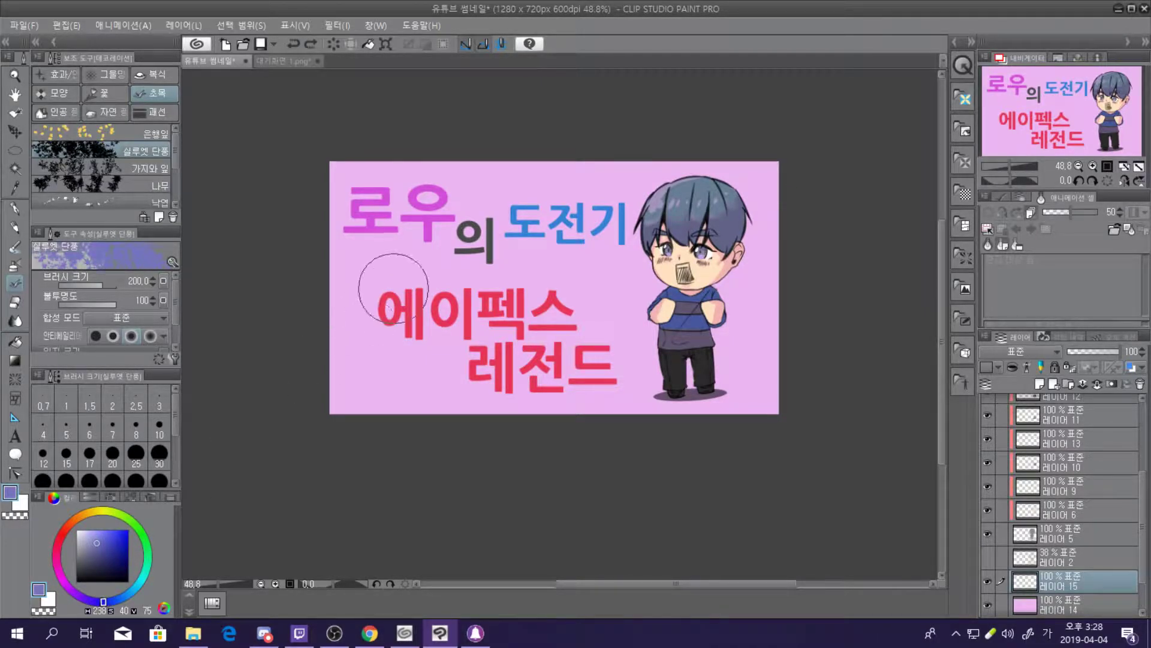
{"action": "mouse_move", "coordinate": [282, 252]}
{"action": "left_mouse_down"}
{"action": "mouse_move", "coordinate": [517, 462]}
{"action": "mouse_move", "coordinate": [635, 384]}
{"action": "left_mouse_up"}
{"action": "mouse_move", "coordinate": [713, 180]}
{"action": "left_mouse_down"}
{"action": "mouse_move", "coordinate": [752, 216]}
{"action": "mouse_move", "coordinate": [759, 367]}
{"action": "mouse_move", "coordinate": [740, 412]}
{"action": "left_mouse_up"}
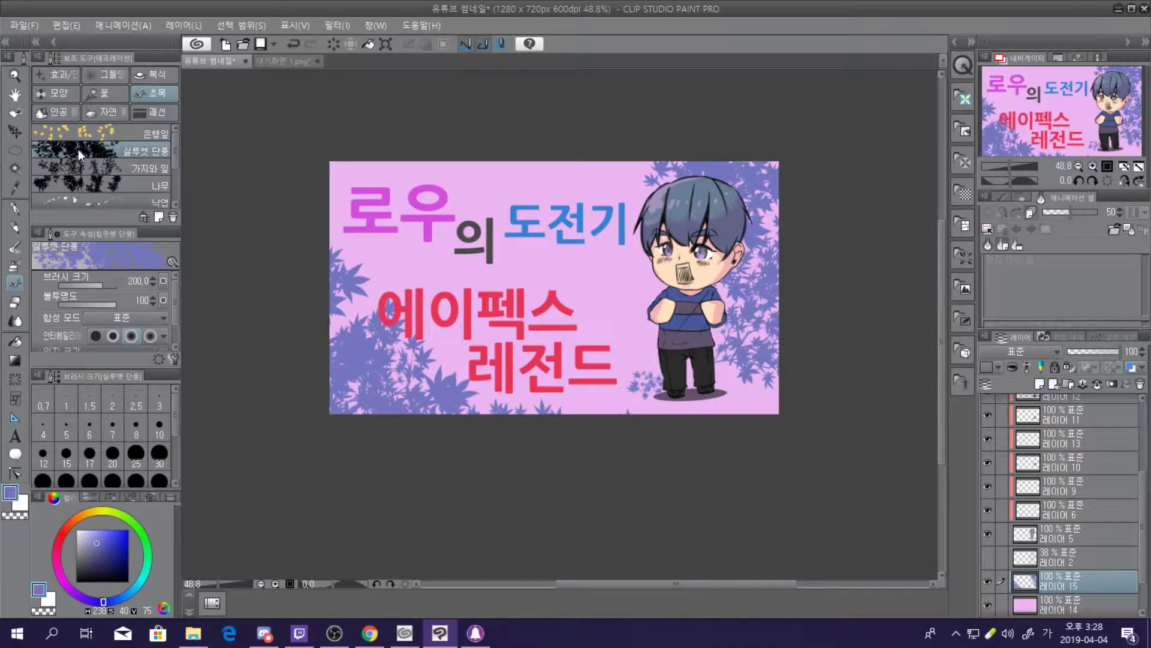
Paint foliage with the 가지와 잎 brush across the top behind the title, and undo the part spreading around 도전기
{"action": "left_click", "coordinate": [143, 168]}
{"action": "mouse_move", "coordinate": [334, 188]}
{"action": "left_mouse_down"}
{"action": "mouse_move", "coordinate": [393, 195]}
{"action": "mouse_move", "coordinate": [509, 147]}
{"action": "mouse_move", "coordinate": [628, 139]}
{"action": "mouse_move", "coordinate": [610, 146]}
{"action": "mouse_move", "coordinate": [533, 252]}
{"action": "left_mouse_up"}
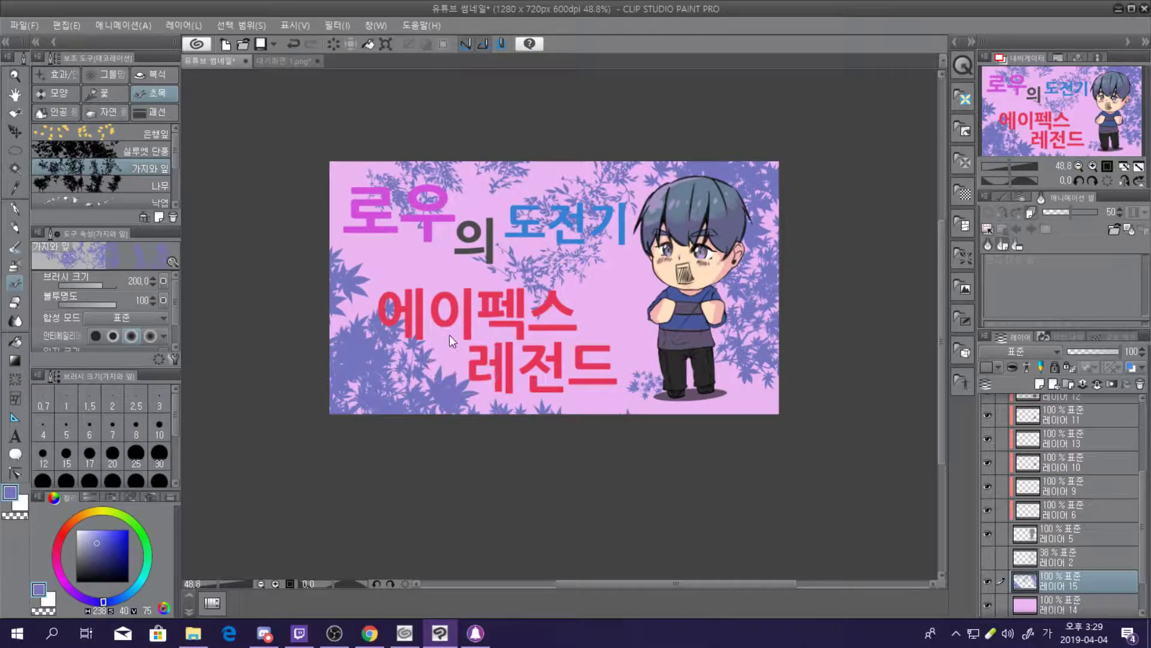
{"action": "key", "text": "ctrl+z"}
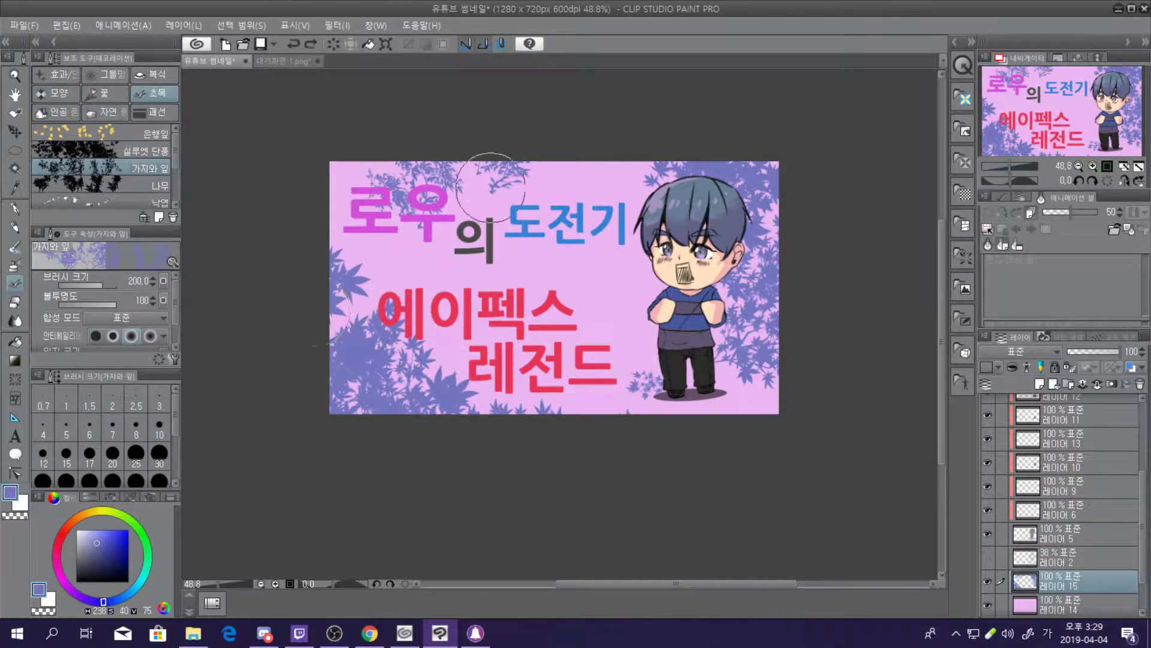
Hide the light pink background layer and check the leaf pattern on the white canvas
{"action": "left_click", "coordinate": [986, 602]}
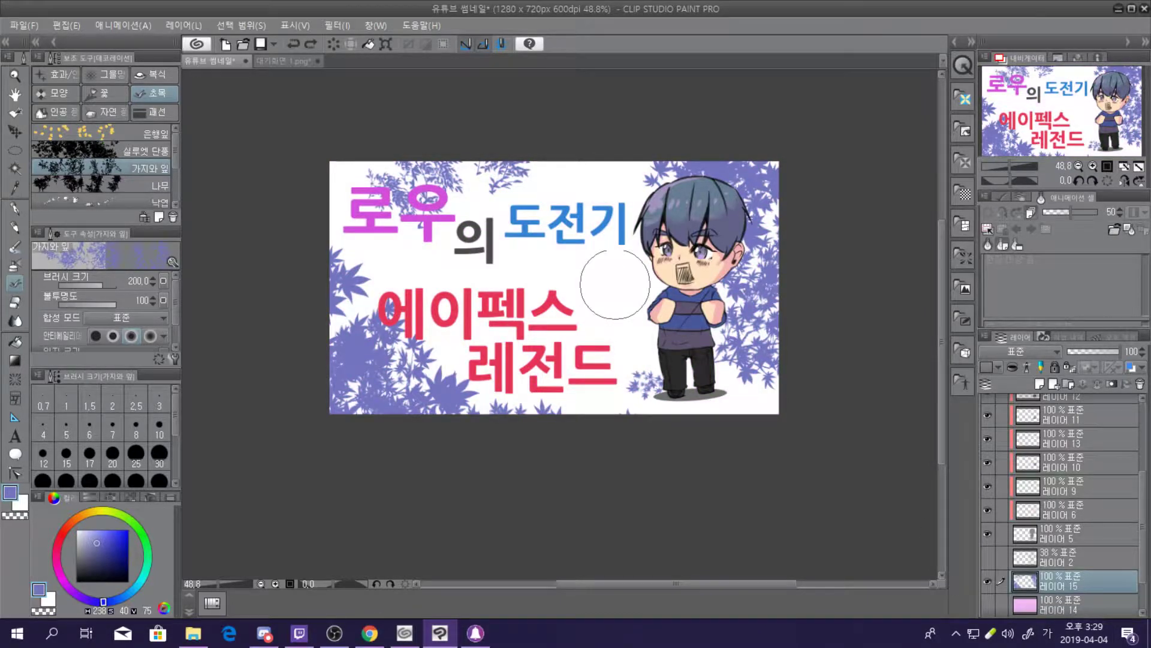
{"action": "scroll", "coordinate": [614, 286], "scroll_direction": "down", "scroll_amount": 2}
{"action": "scroll", "coordinate": [663, 336], "scroll_direction": "up", "scroll_amount": 1}
{"action": "scroll", "coordinate": [684, 330], "scroll_direction": "up", "scroll_amount": 2}
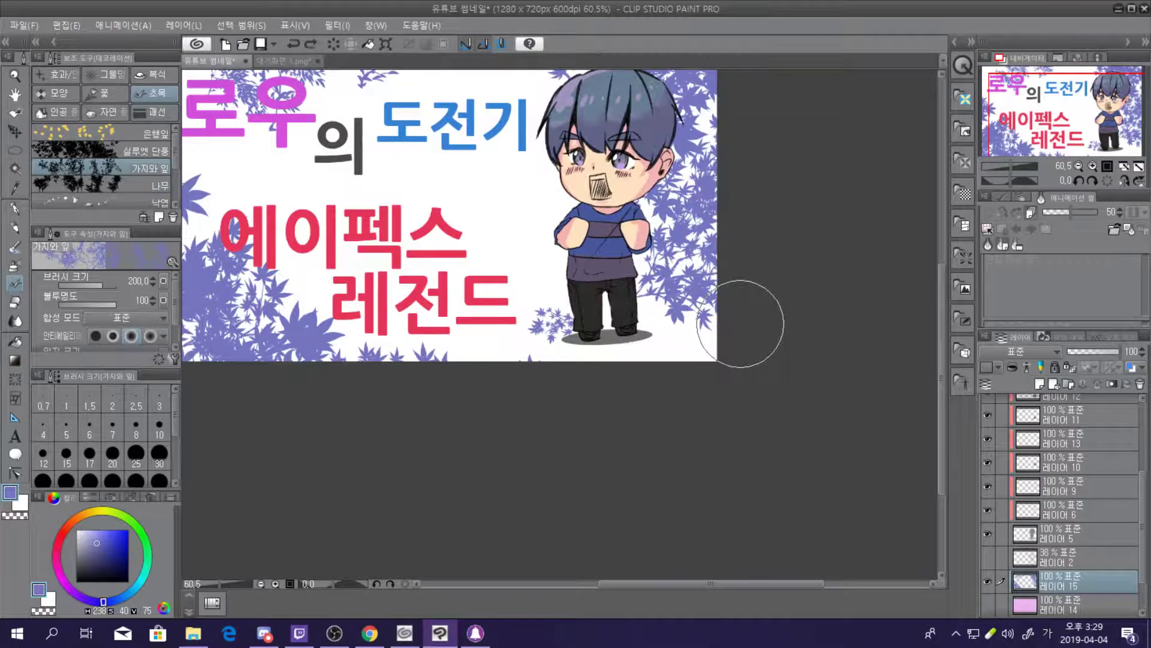
{"action": "scroll", "coordinate": [740, 320], "scroll_direction": "down", "scroll_amount": 1}
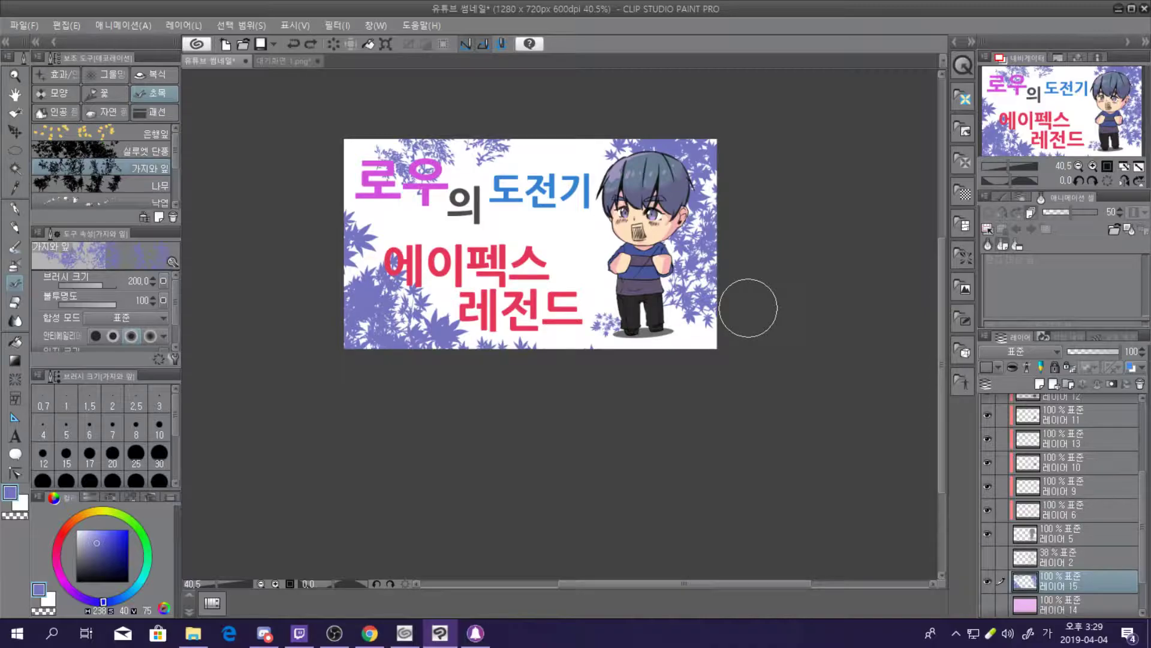
{"action": "scroll", "coordinate": [748, 308], "scroll_direction": "down", "scroll_amount": 1}
{"action": "scroll", "coordinate": [748, 307], "scroll_direction": "up", "scroll_amount": 3}
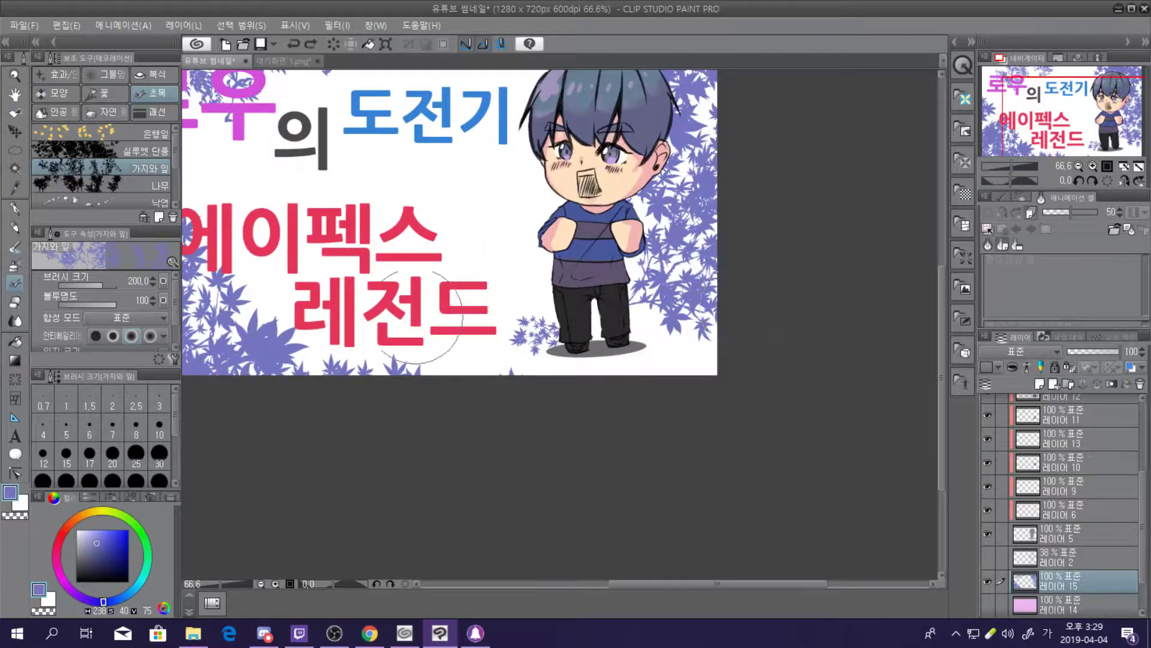
{"action": "scroll", "coordinate": [122, 196], "scroll_direction": "down", "scroll_amount": 4}
Look through the decoration brush groups for other patterns, return to the foliage group, and examine the whole thumbnail composition
{"action": "left_click", "coordinate": [115, 112]}
{"action": "left_click", "coordinate": [60, 110]}
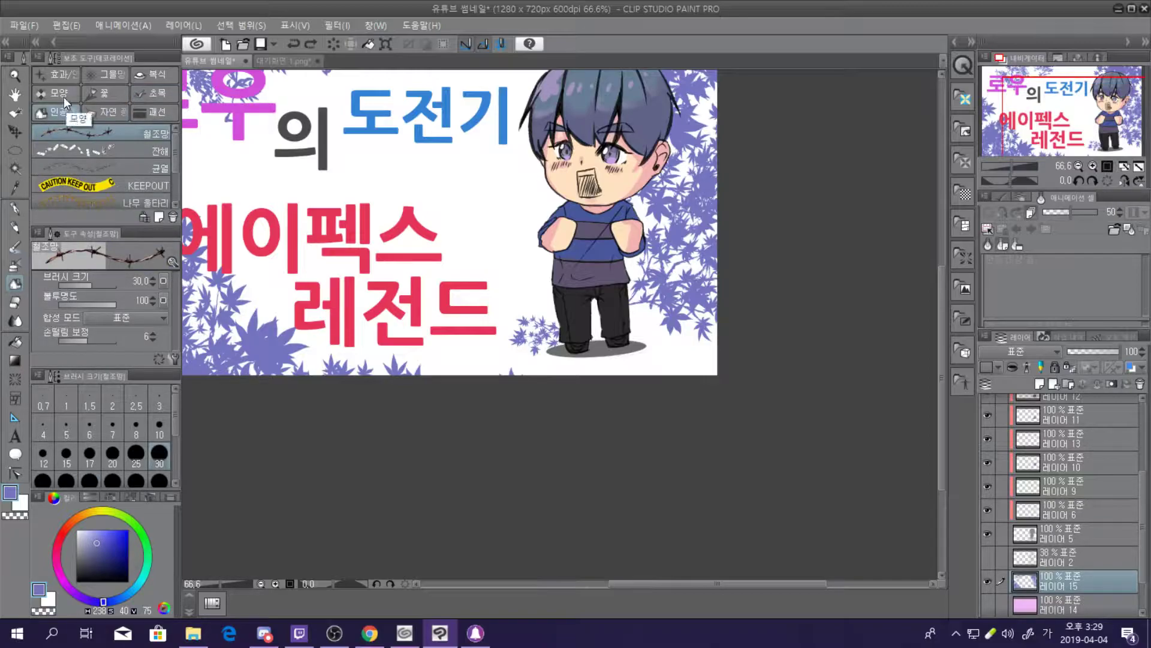
{"action": "left_click", "coordinate": [63, 95]}
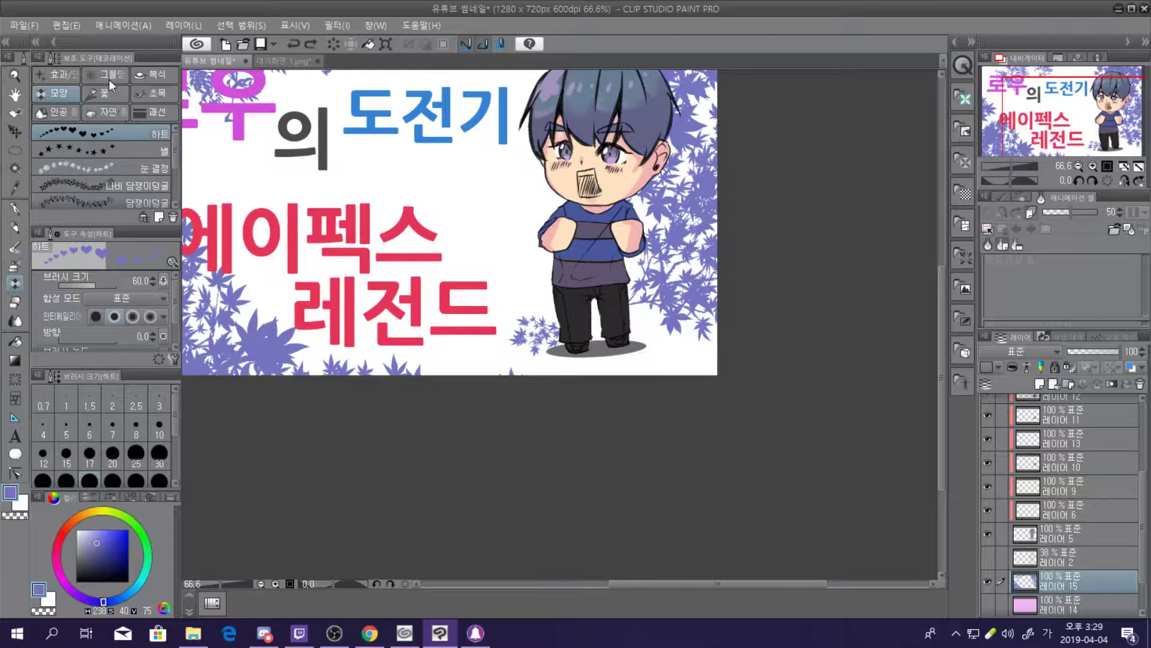
{"action": "left_click", "coordinate": [108, 77]}
{"action": "left_click", "coordinate": [71, 73]}
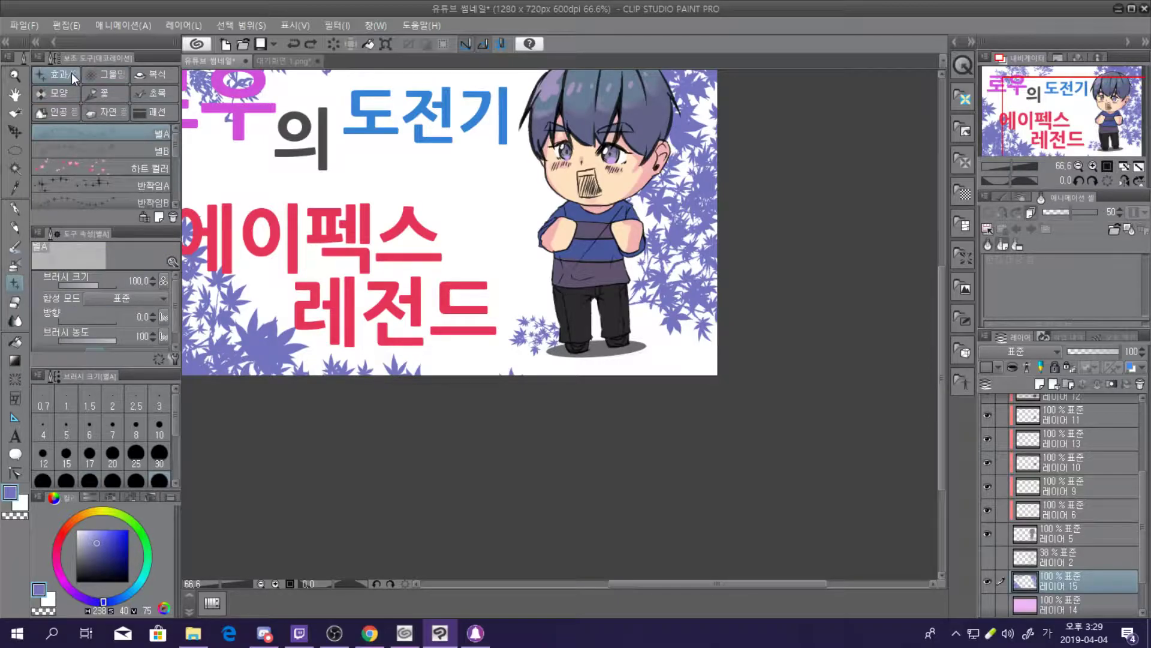
{"action": "left_click", "coordinate": [157, 93]}
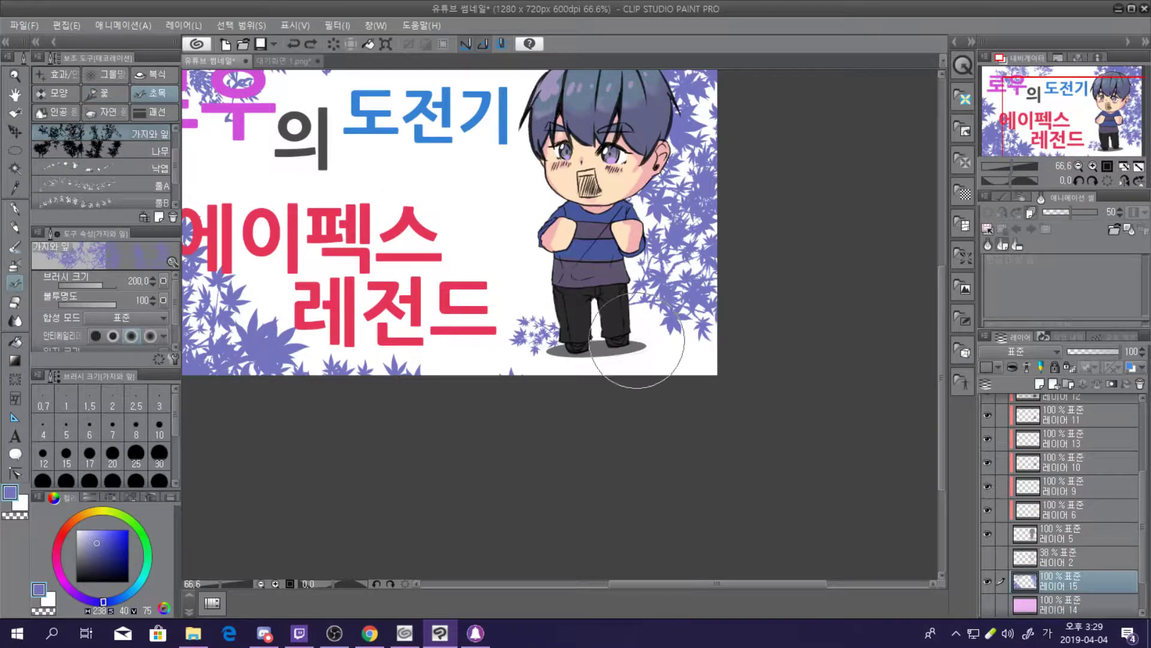
{"action": "scroll", "coordinate": [487, 316], "scroll_direction": "down", "scroll_amount": 3}
{"action": "scroll", "coordinate": [487, 316], "scroll_direction": "up", "scroll_amount": 1}
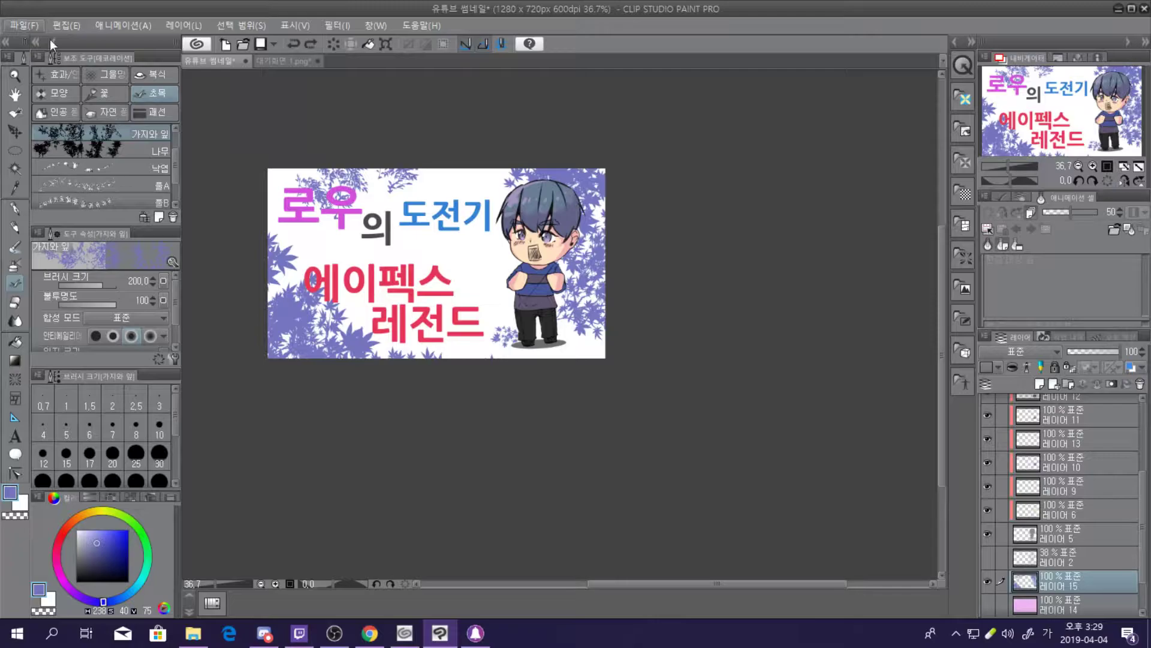
{"action": "scroll", "coordinate": [666, 290], "scroll_direction": "down", "scroll_amount": 1}
{"action": "scroll", "coordinate": [609, 290], "scroll_direction": "up", "scroll_amount": 2}
{"action": "scroll", "coordinate": [610, 291], "scroll_direction": "down", "scroll_amount": 3}
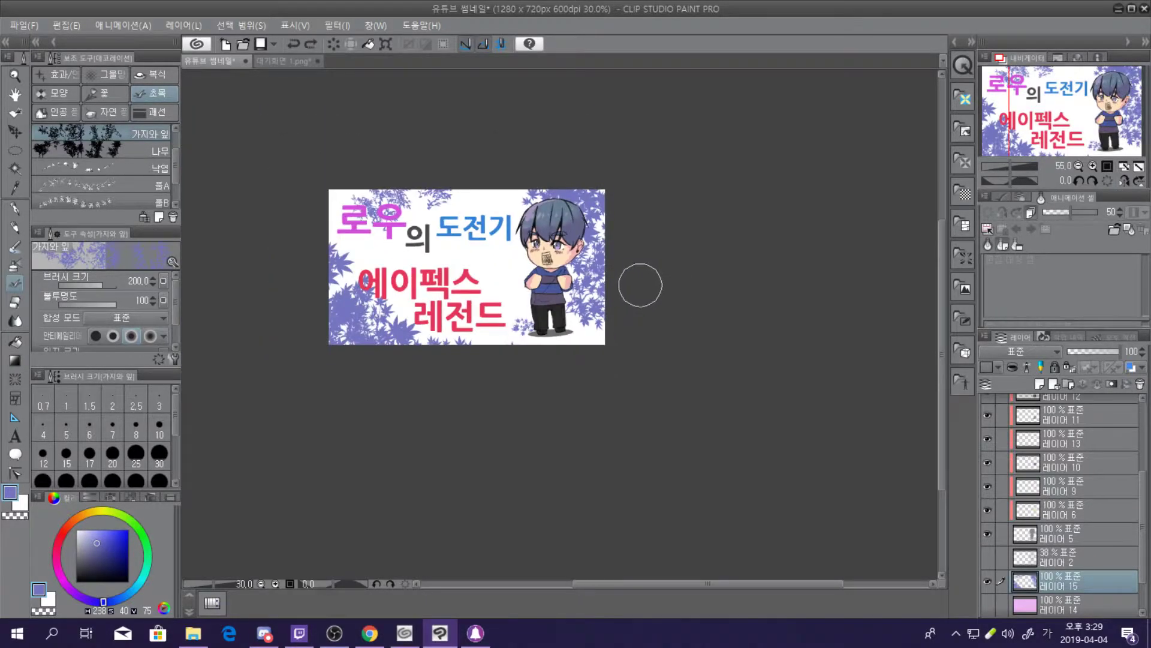
{"action": "scroll", "coordinate": [355, 246], "scroll_direction": "up", "scroll_amount": 4}
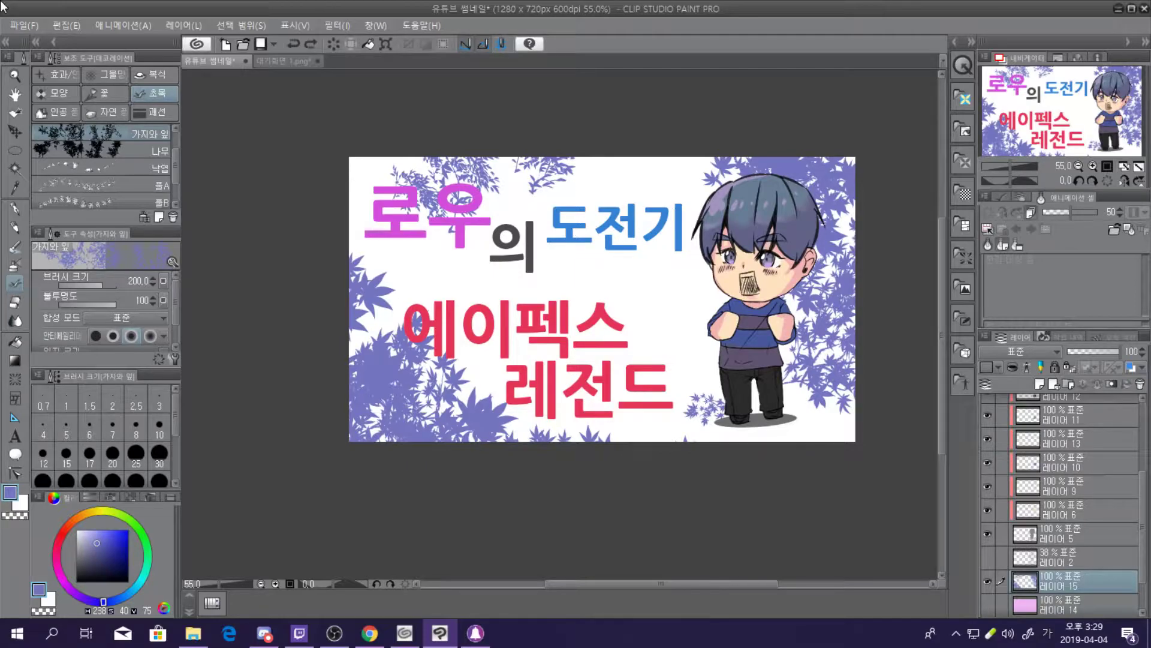
Start saving the thumbnail as a separate file, choosing the drawings subfolder of 방송영상 폴더 on DATA2 (E:)
{"action": "left_click", "coordinate": [24, 28]}
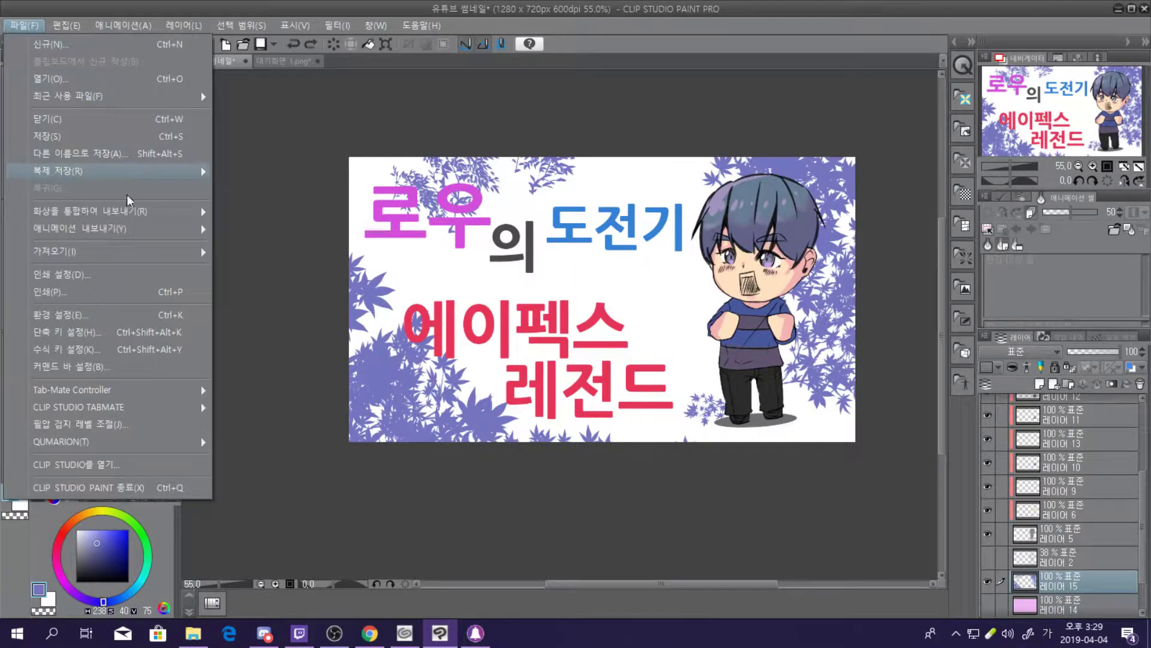
{"action": "left_click", "coordinate": [109, 154]}
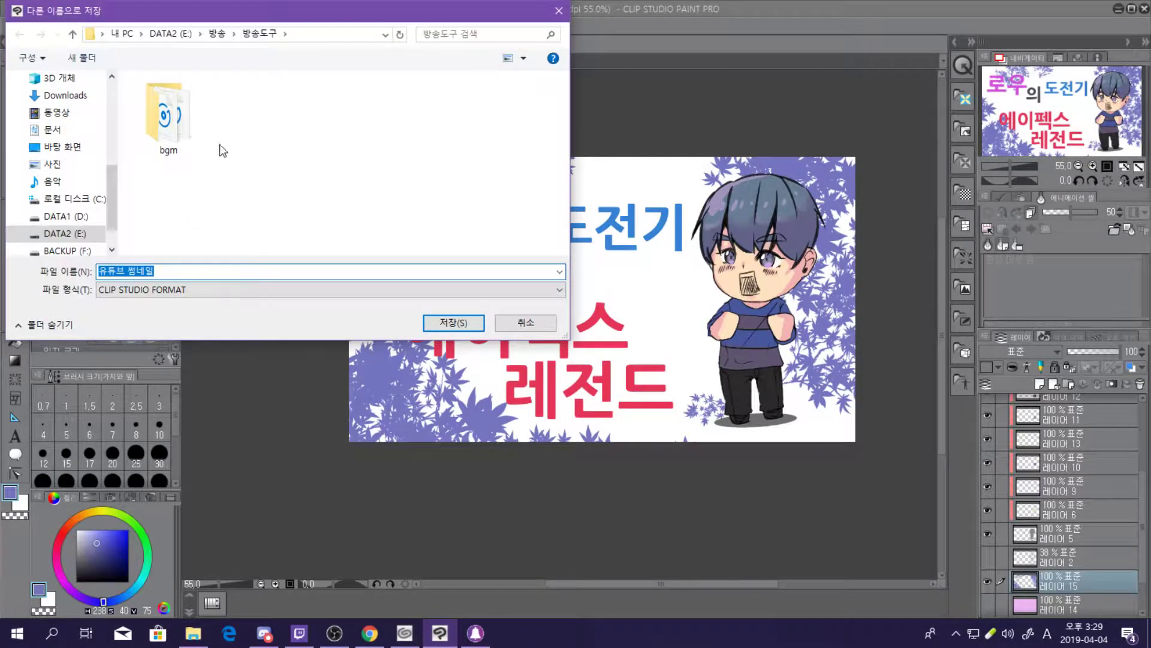
{"action": "left_click", "coordinate": [217, 34]}
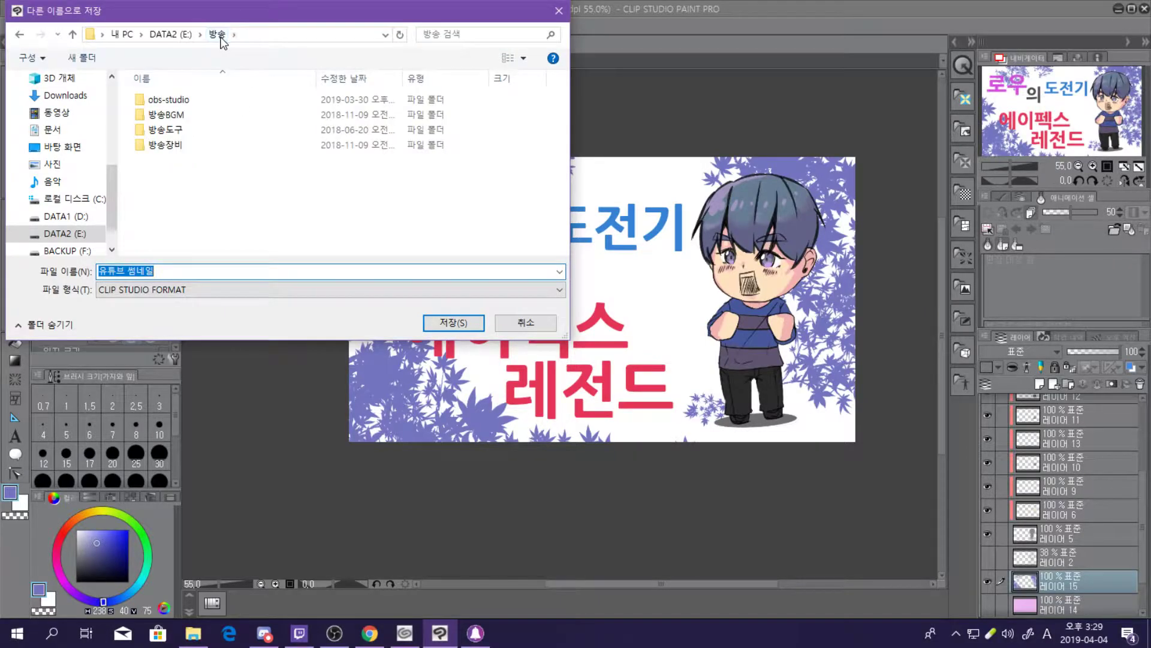
{"action": "left_click", "coordinate": [168, 35]}
{"action": "left_click", "coordinate": [200, 177]}
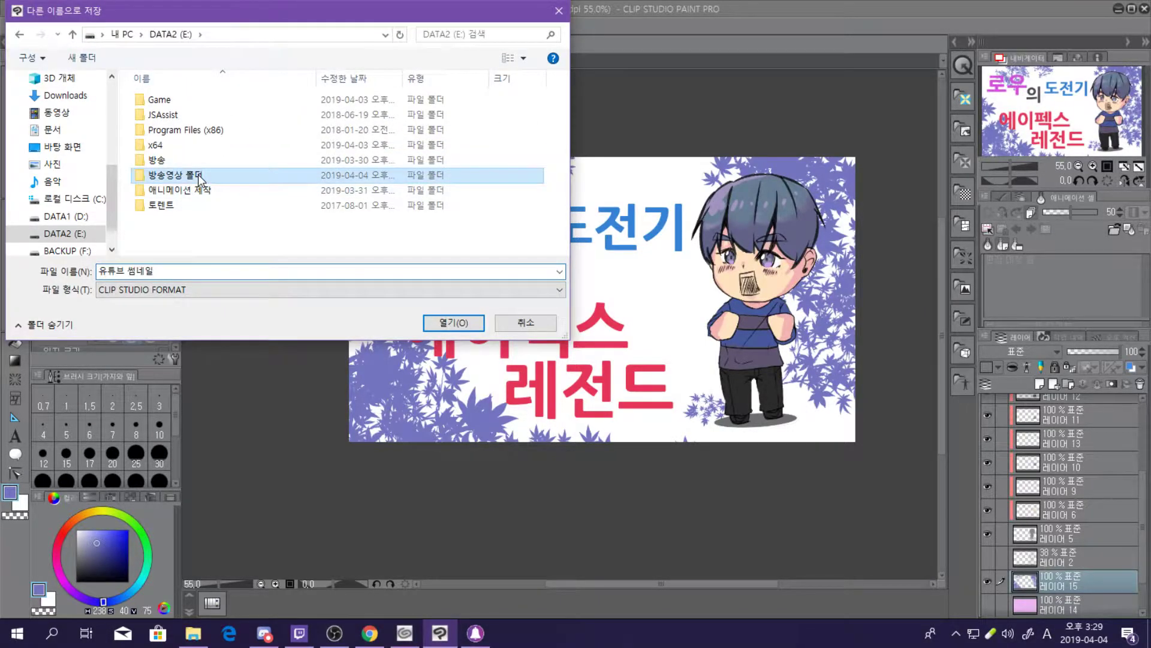
{"action": "double_click", "coordinate": [199, 176]}
{"action": "double_click", "coordinate": [532, 117]}
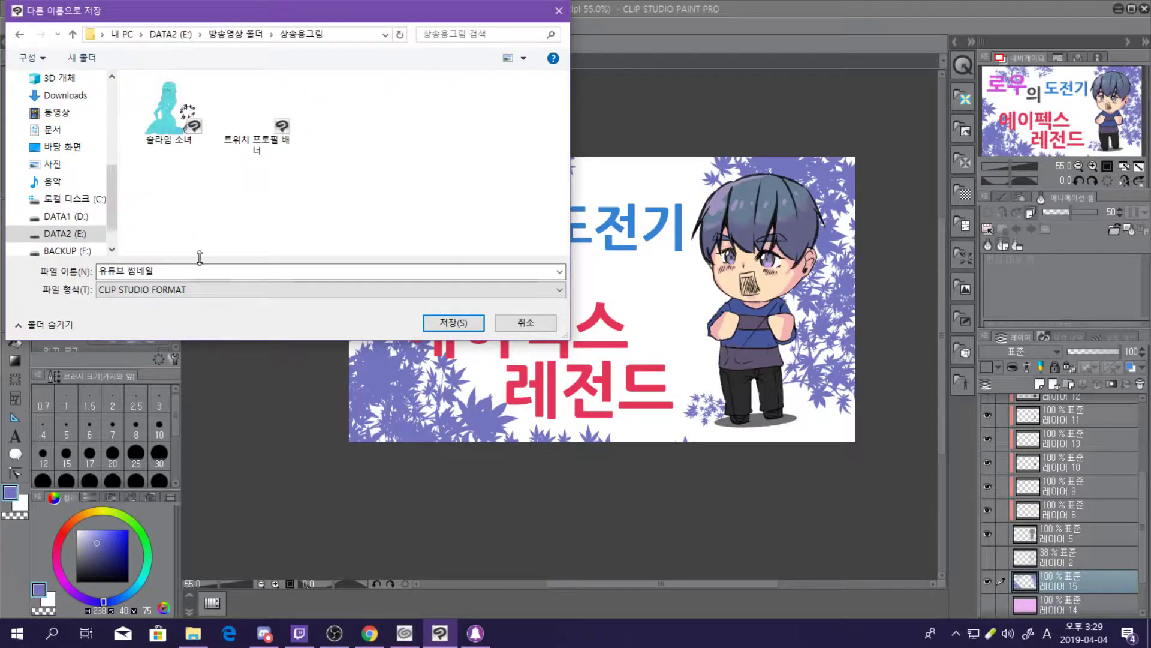
Replace the proposed file name with 로우의 에이펙스 도전기 배너
{"action": "left_click", "coordinate": [155, 271]}
{"action": "left_click_drag", "start_coordinate": [155, 271], "coordinate": [45, 261]}
{"action": "key", "text": "BackSpace"}
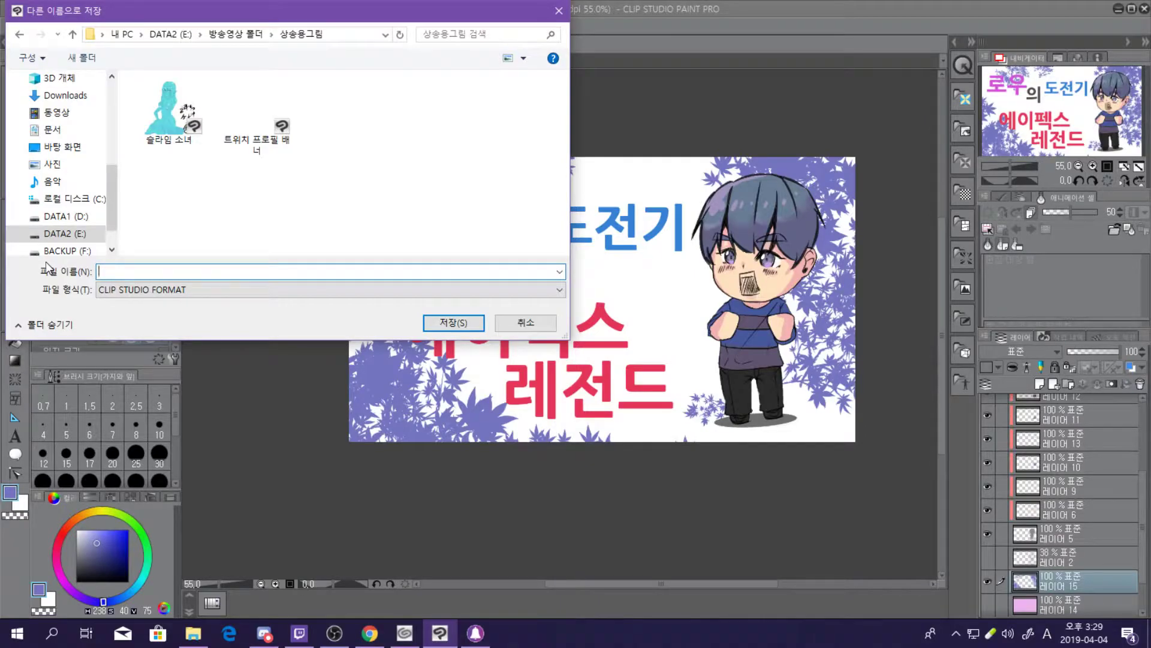
{"action": "type", "text": "FH"}
{"action": "key", "text": "Hangul"}
{"action": "type", "text": "로우의 에이펙스 도전기 "}
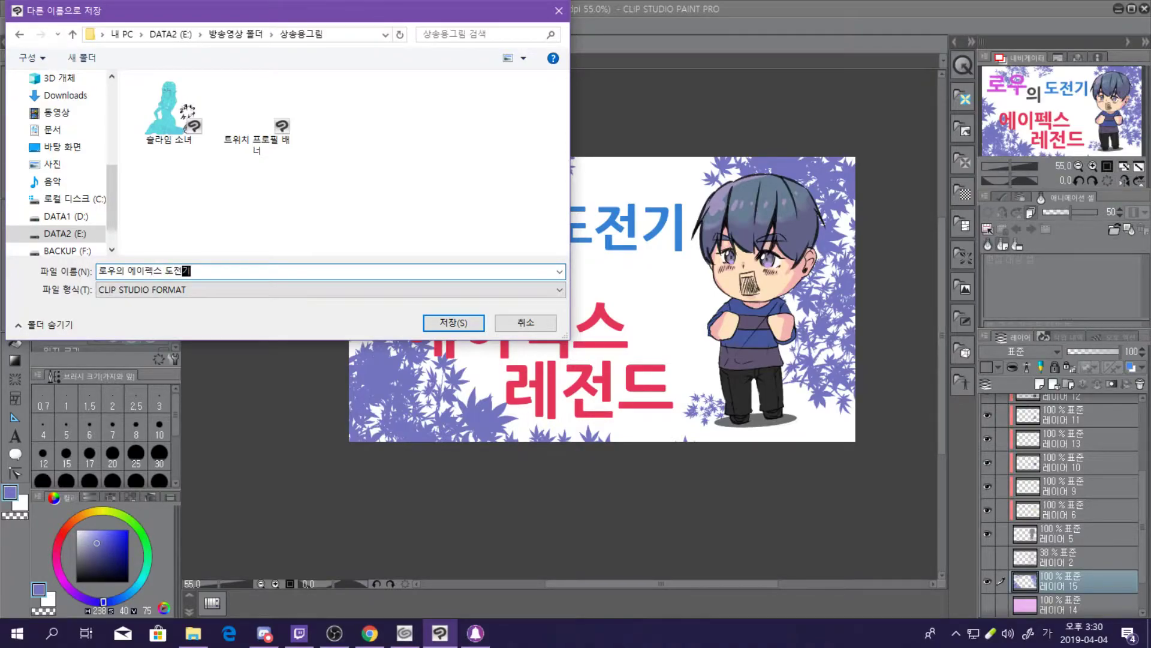
{"action": "type", "text": "배너"}
Change the file name's ending to make it 로우의 에이펙스 도전기 썸네일 1, and save in CLIP STUDIO FORMAT
{"action": "key", "text": "ctrl+a"}
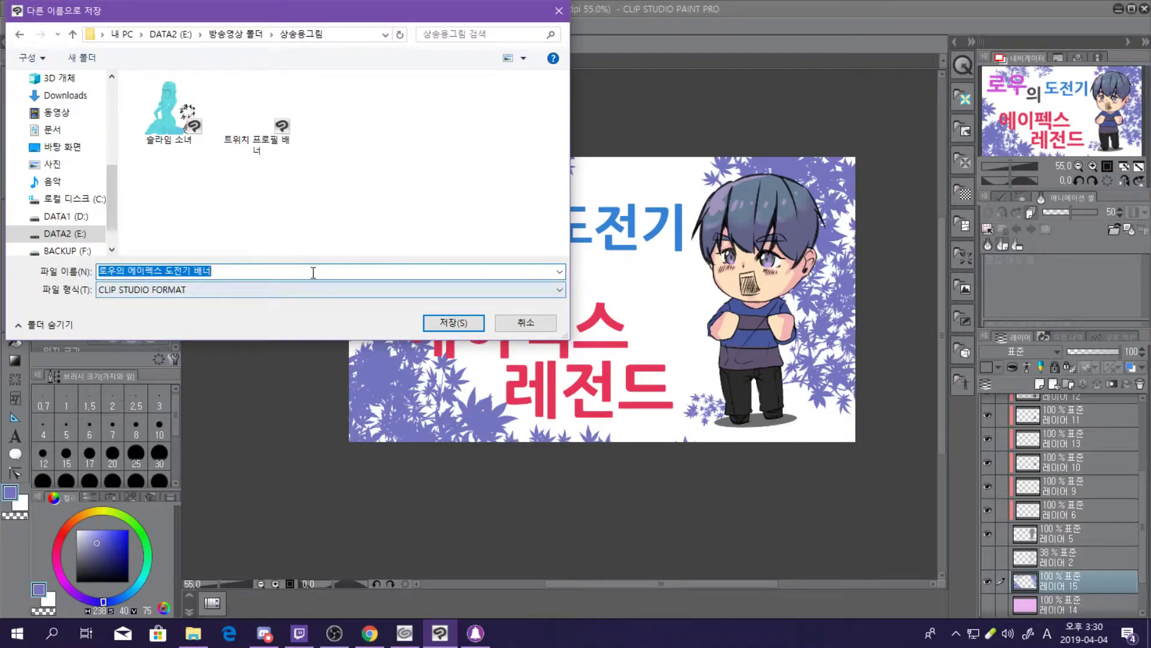
{"action": "left_click", "coordinate": [313, 272]}
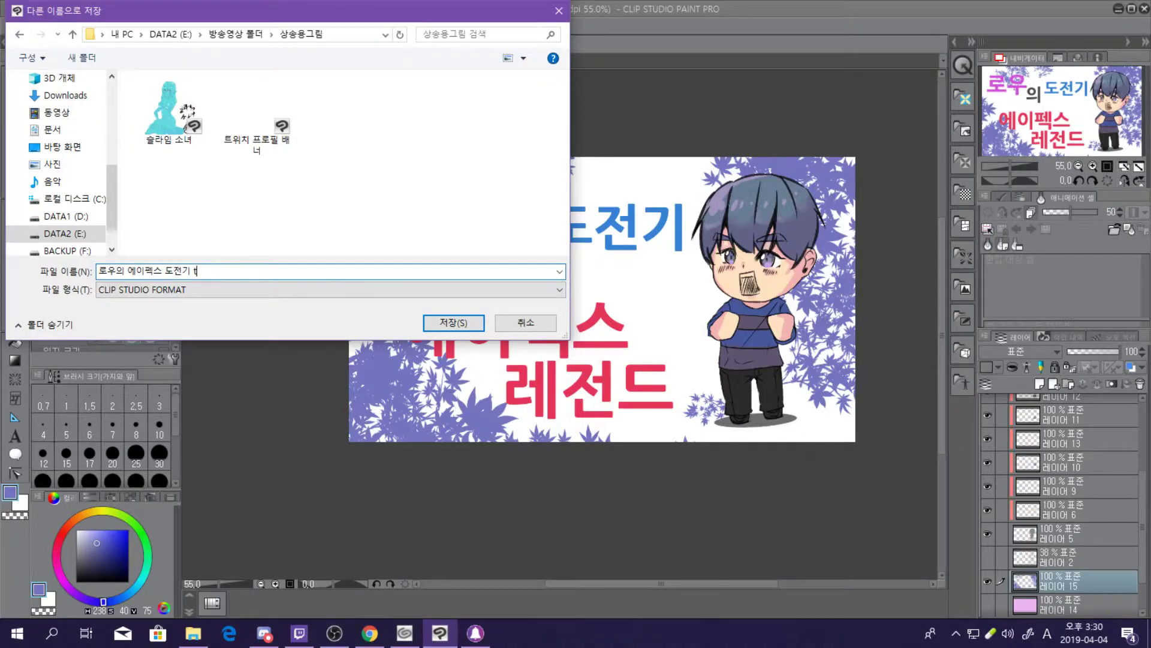
{"action": "type", "text": "썸ㄴ"}
{"action": "type", "text": "일 1"}
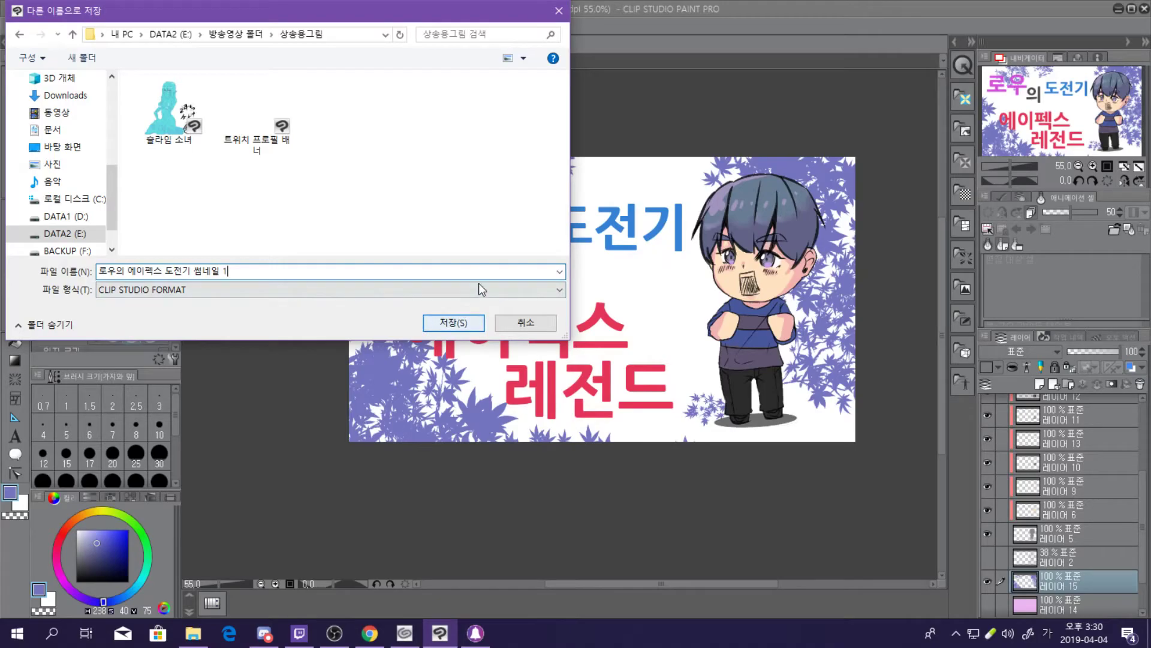
{"action": "left_click", "coordinate": [444, 327]}
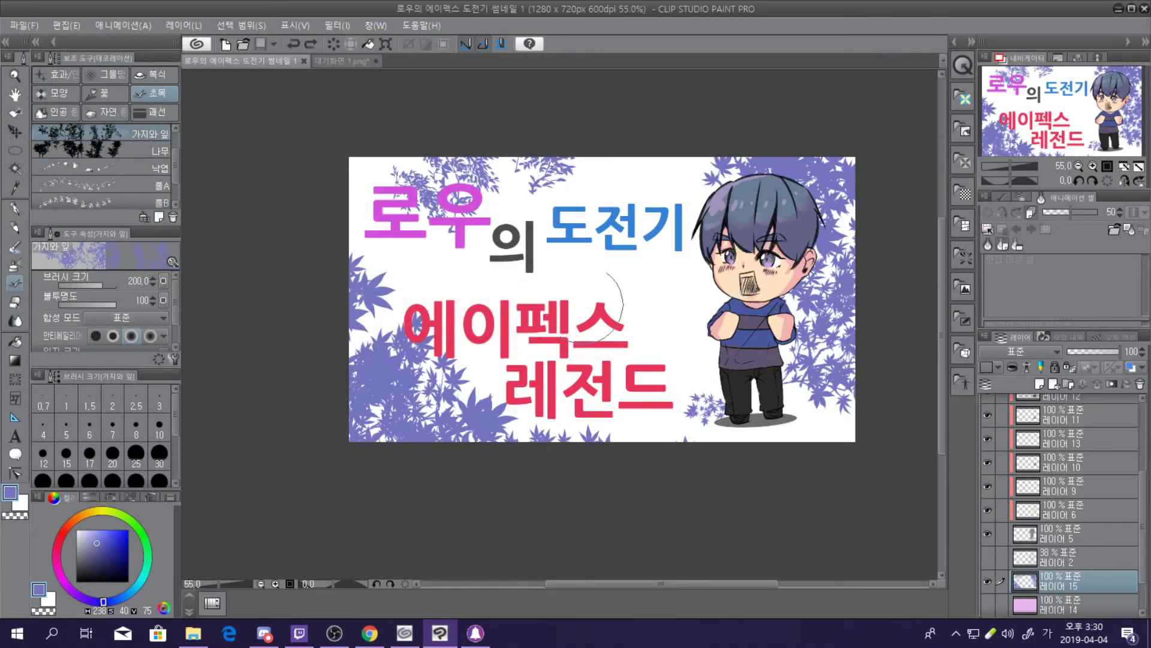